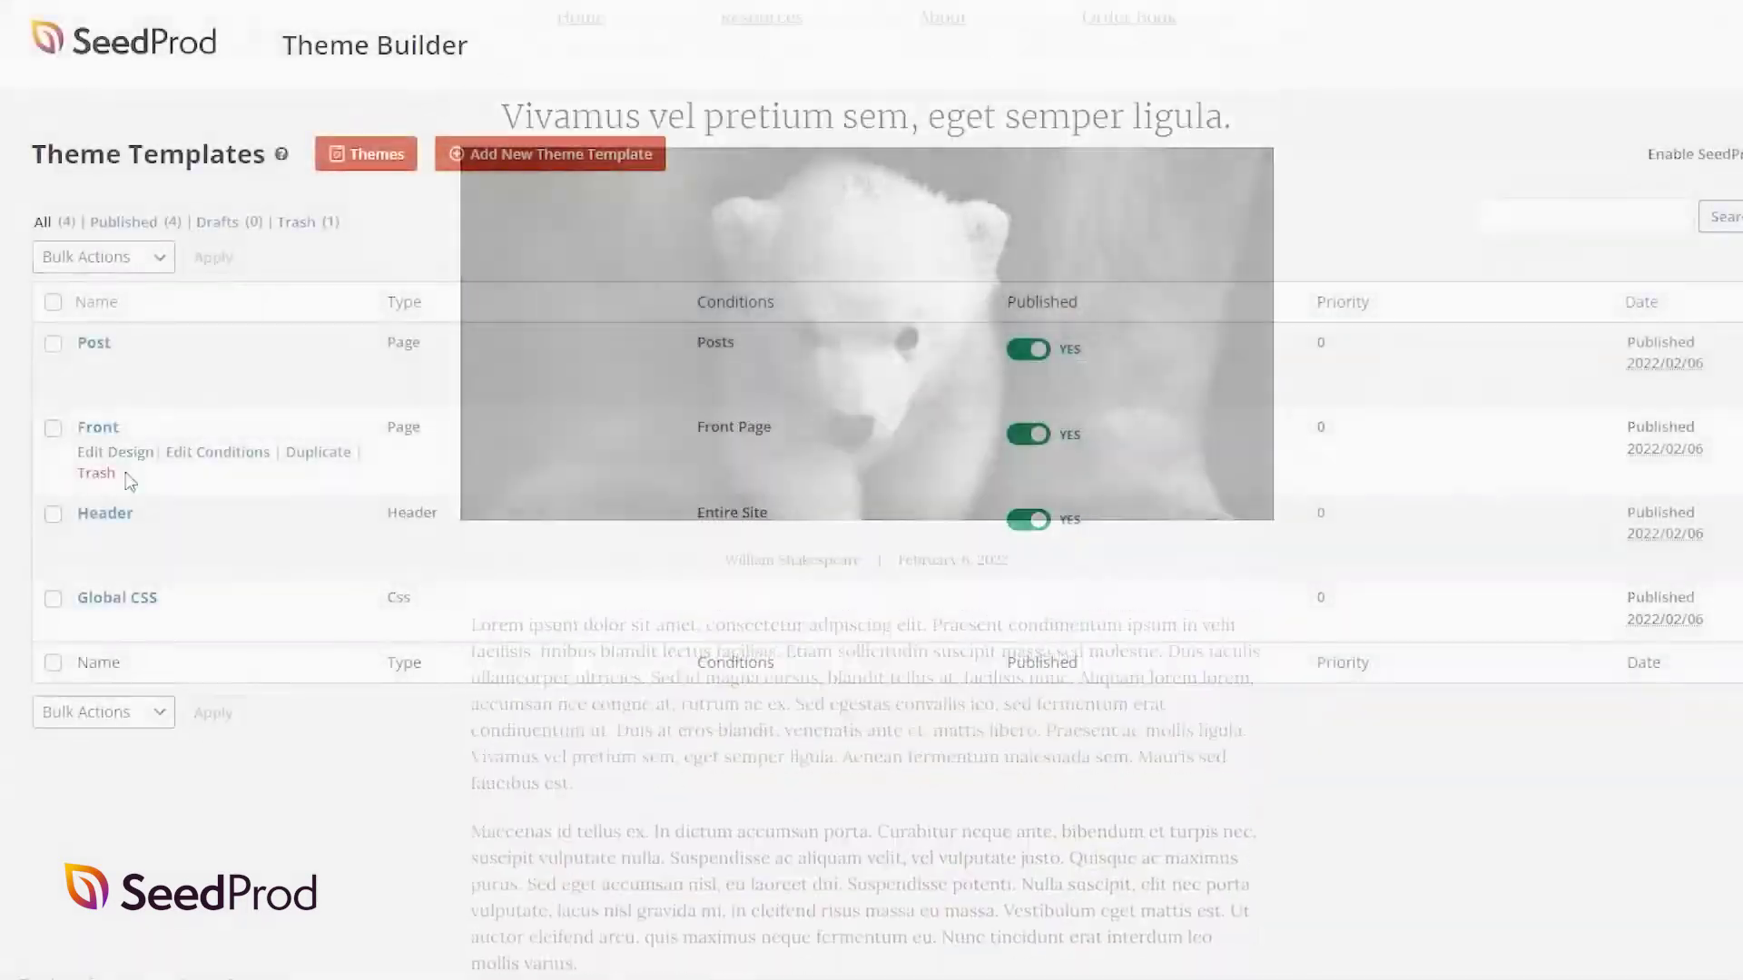
# Step: In the Post template design, drag the Post Title block above the featured image
pyautogui.click(113, 375)
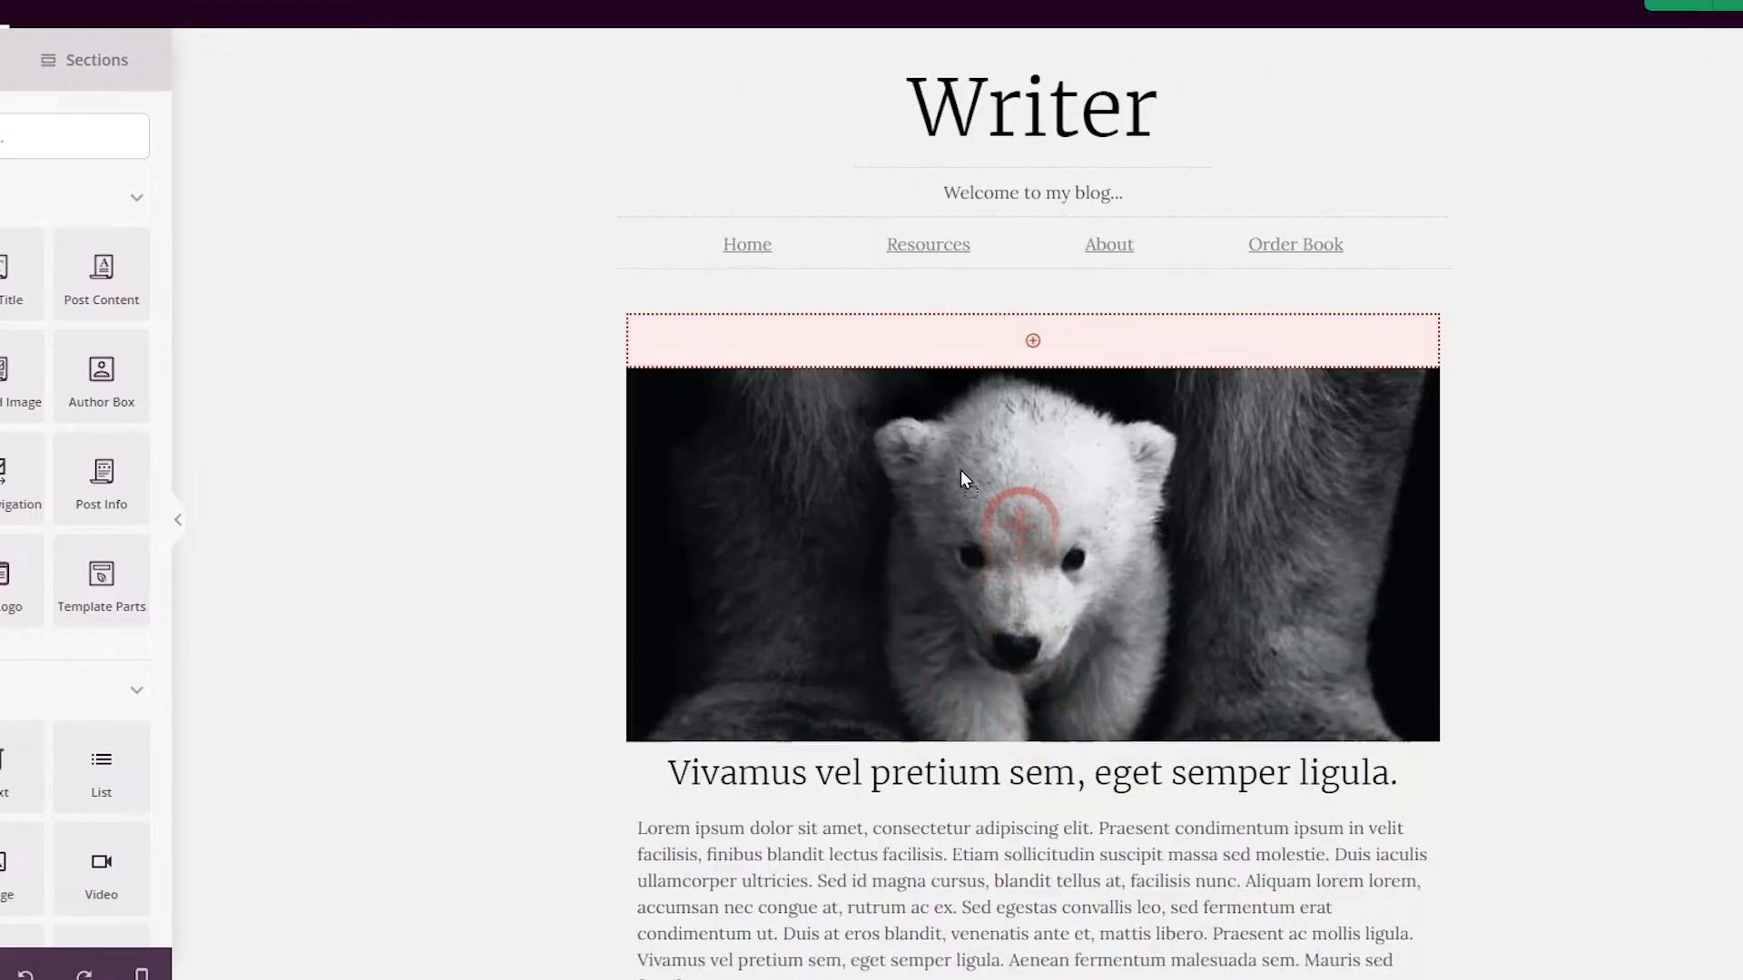
pyautogui.moveTo(975, 750); pyautogui.dragTo(989, 350)
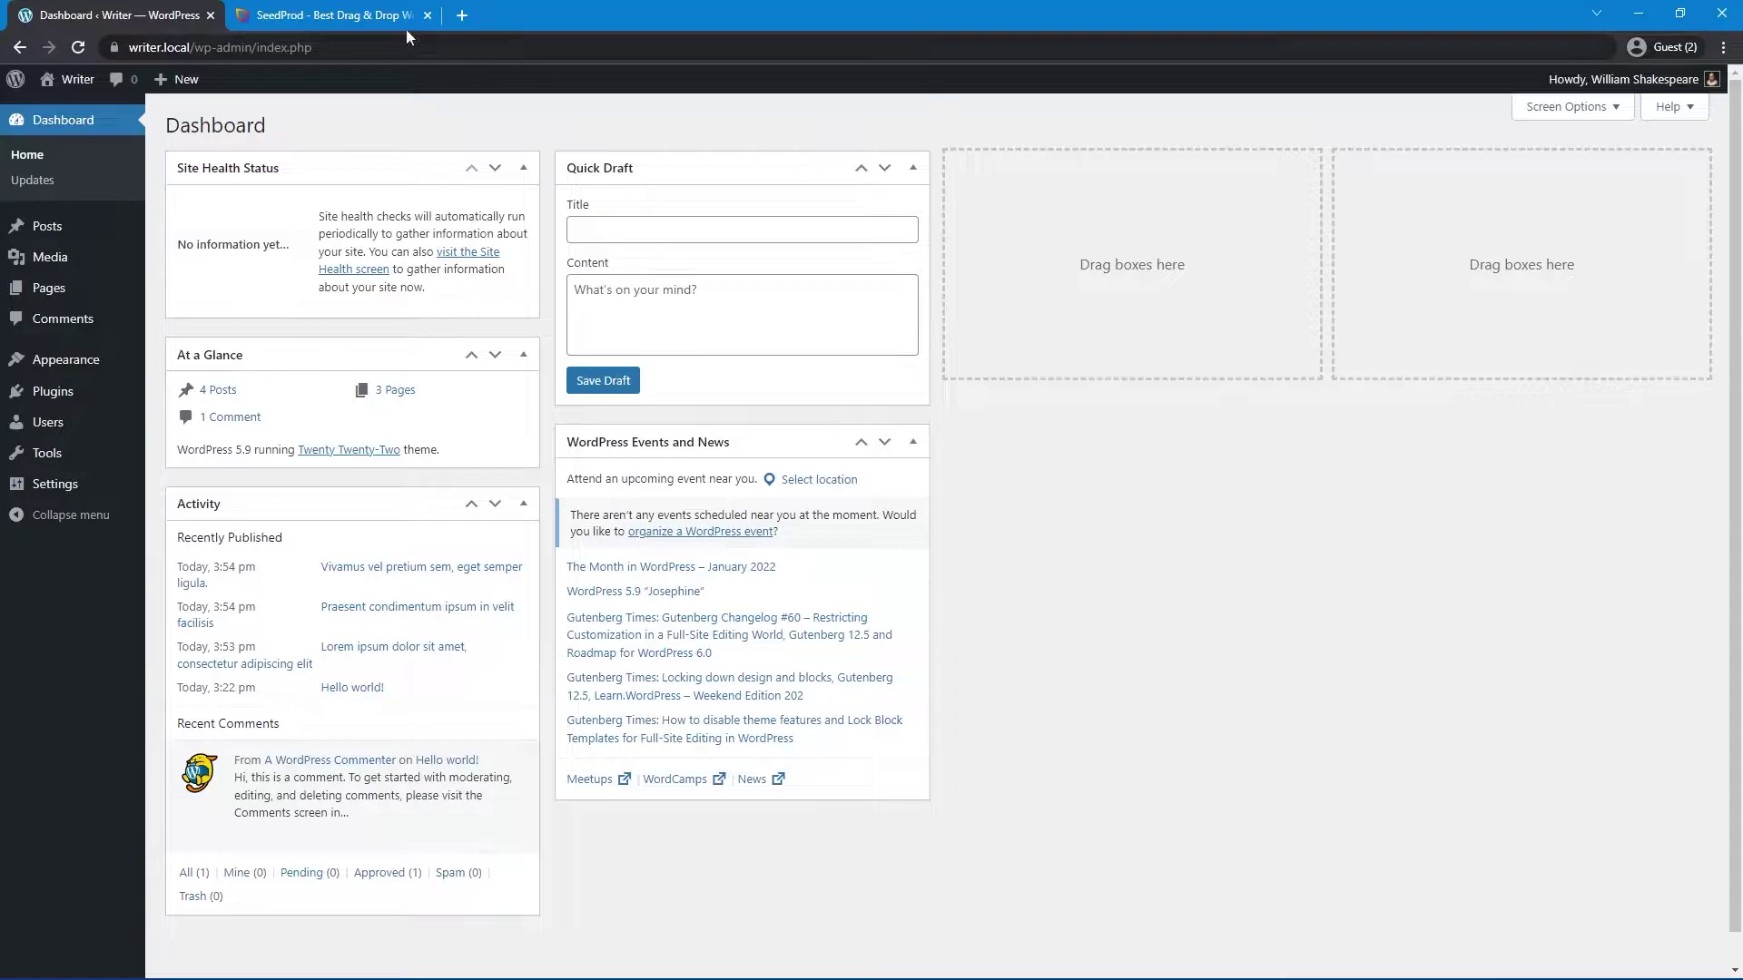
# Step: Log into the SeedProd account and download the Landing Page Pro 6.9.0.10 zip from Downloads
pyautogui.click(369, 15)
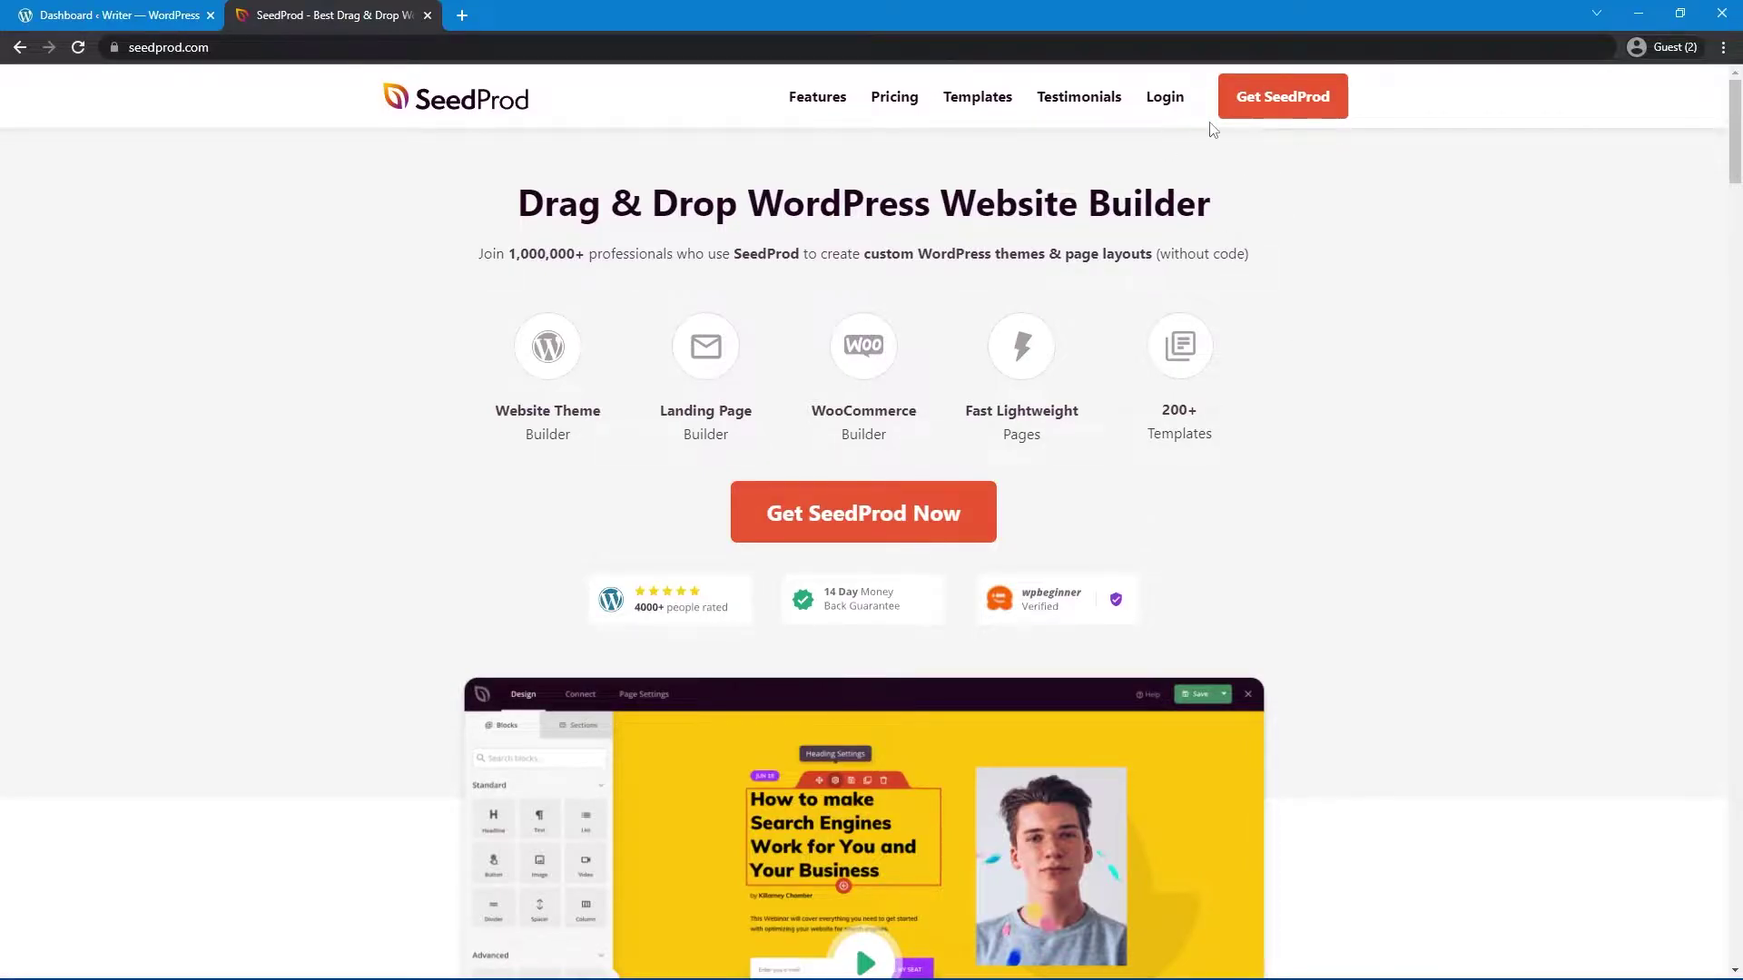
pyautogui.click(1161, 98)
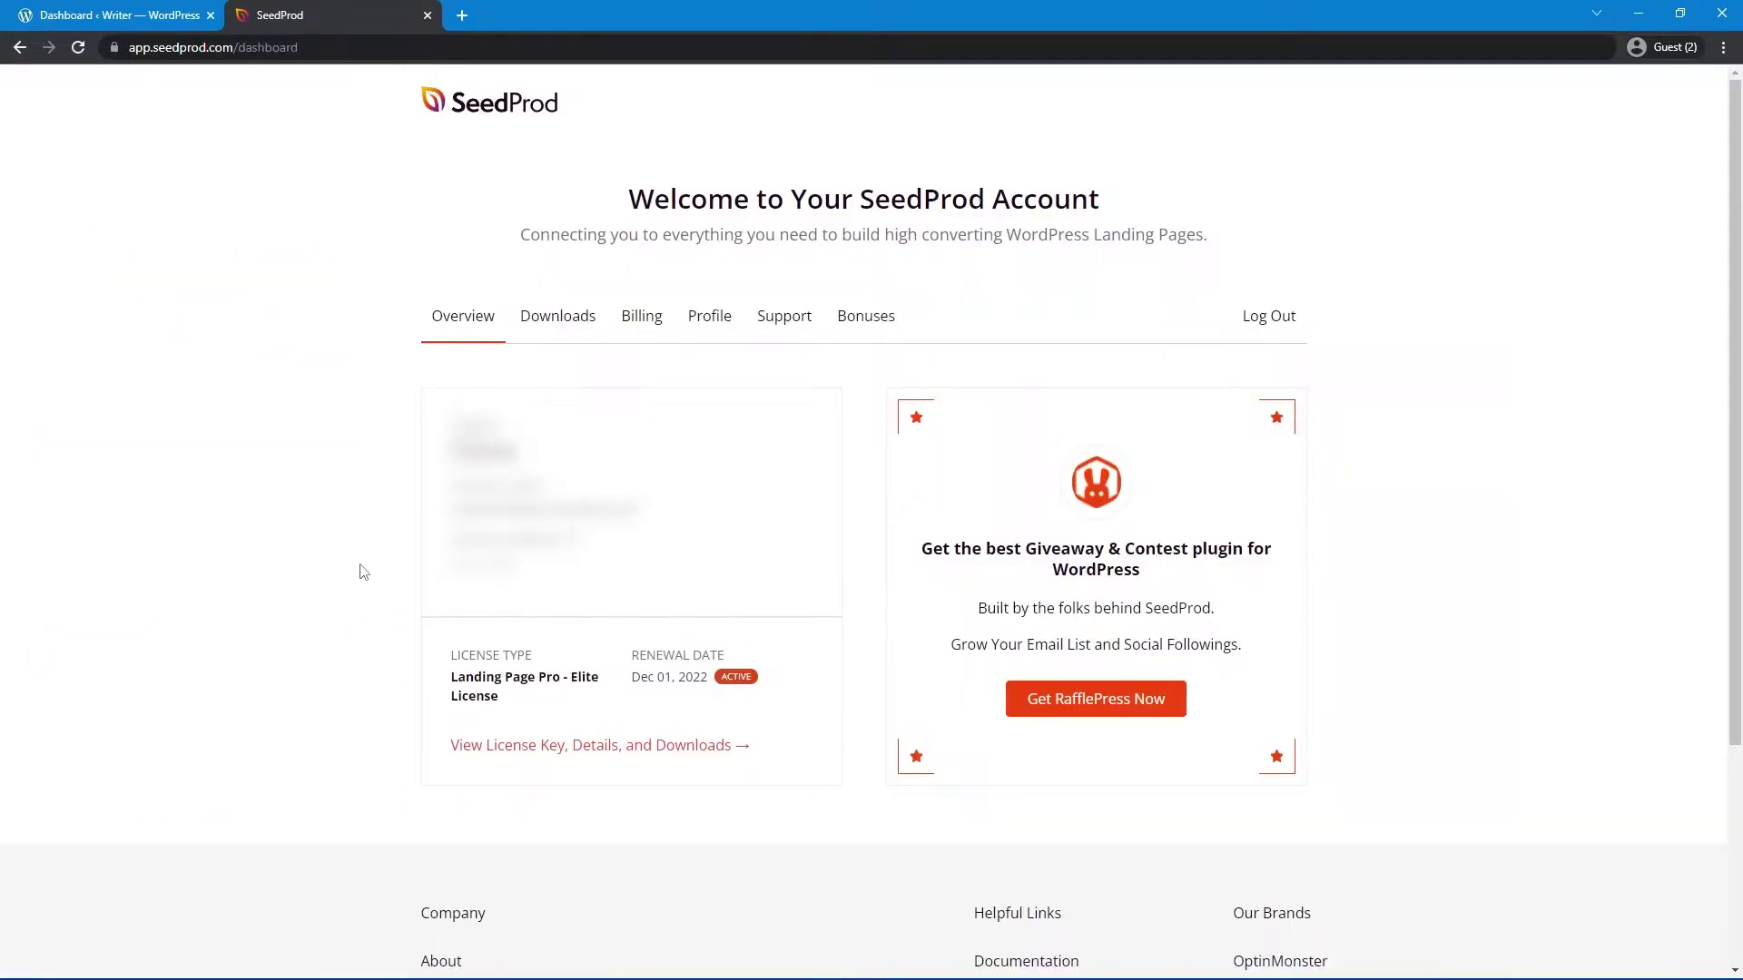
pyautogui.click(556, 325)
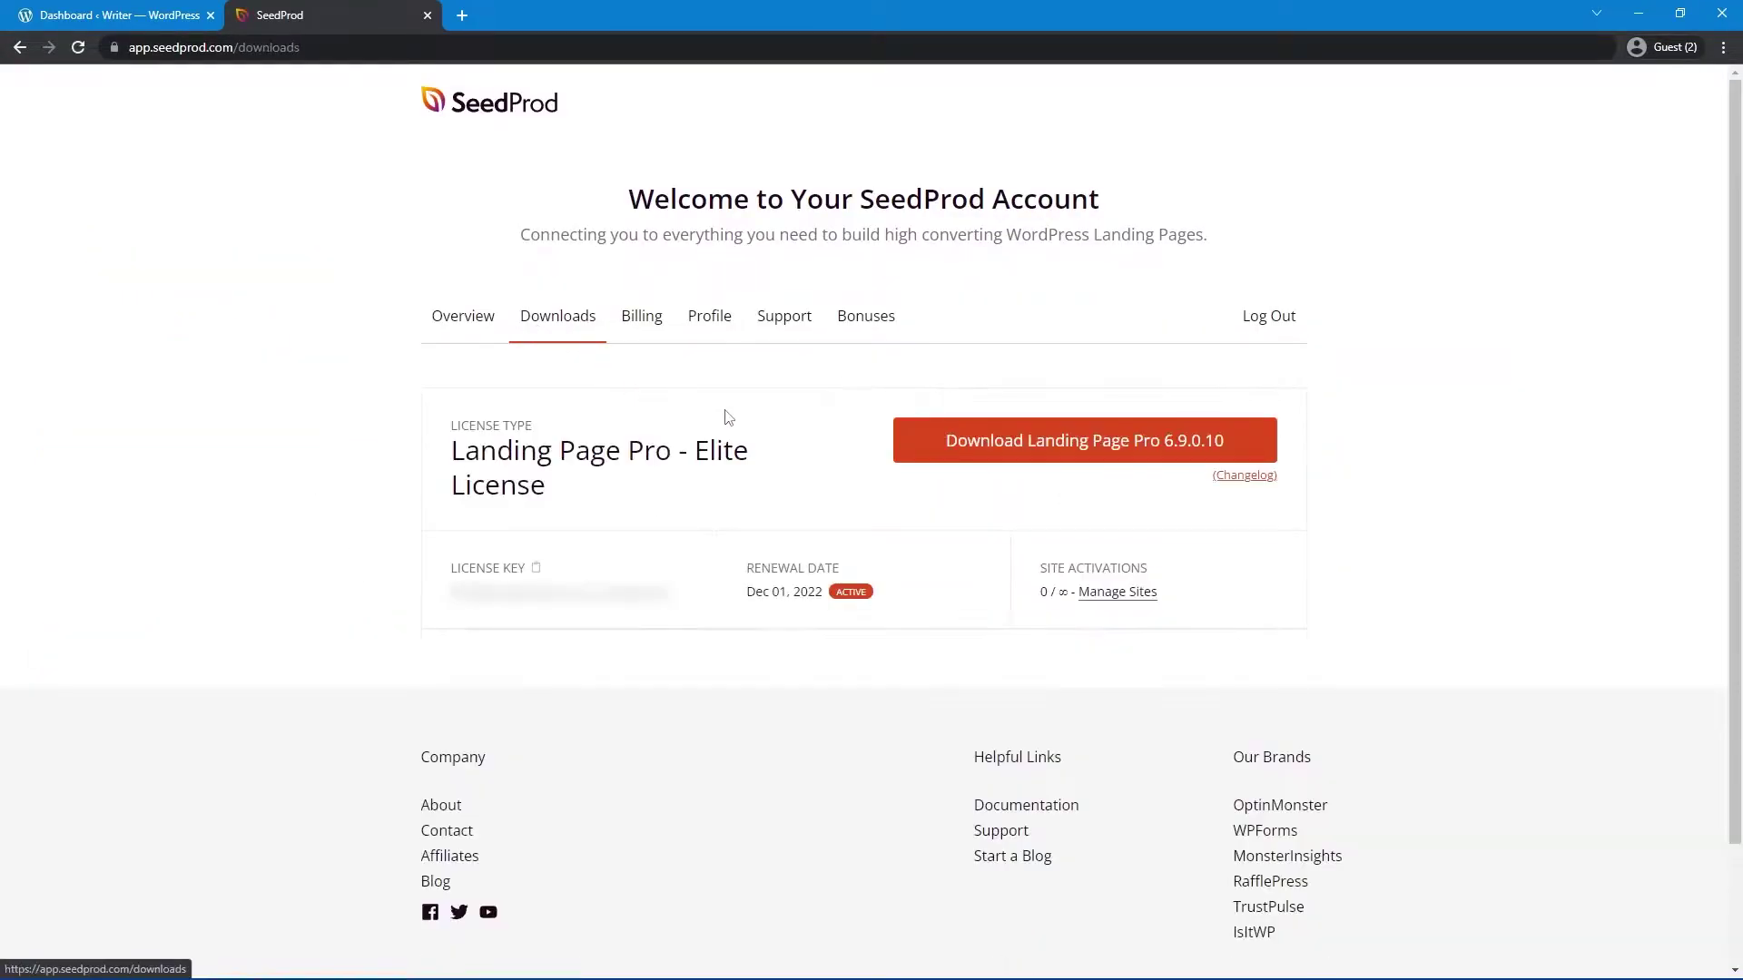
pyautogui.click(1082, 452)
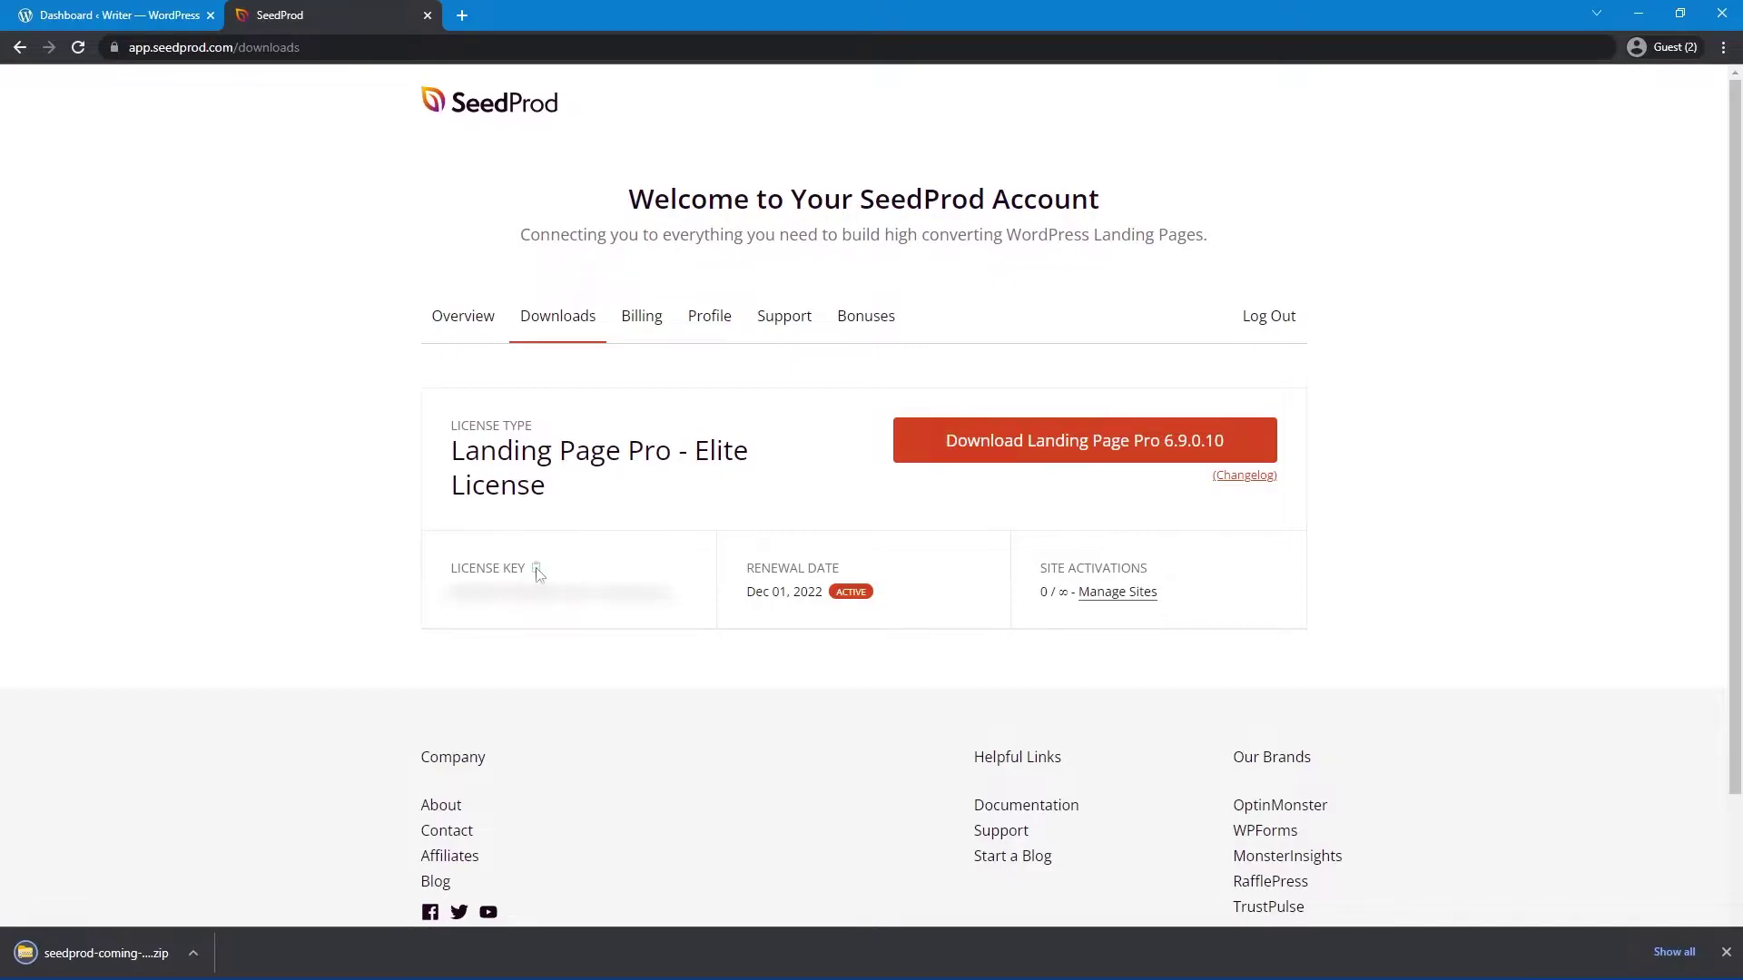
# Step: Upload the downloaded SeedProd zip via Plugins > Add New and install it
pyautogui.click(426, 16)
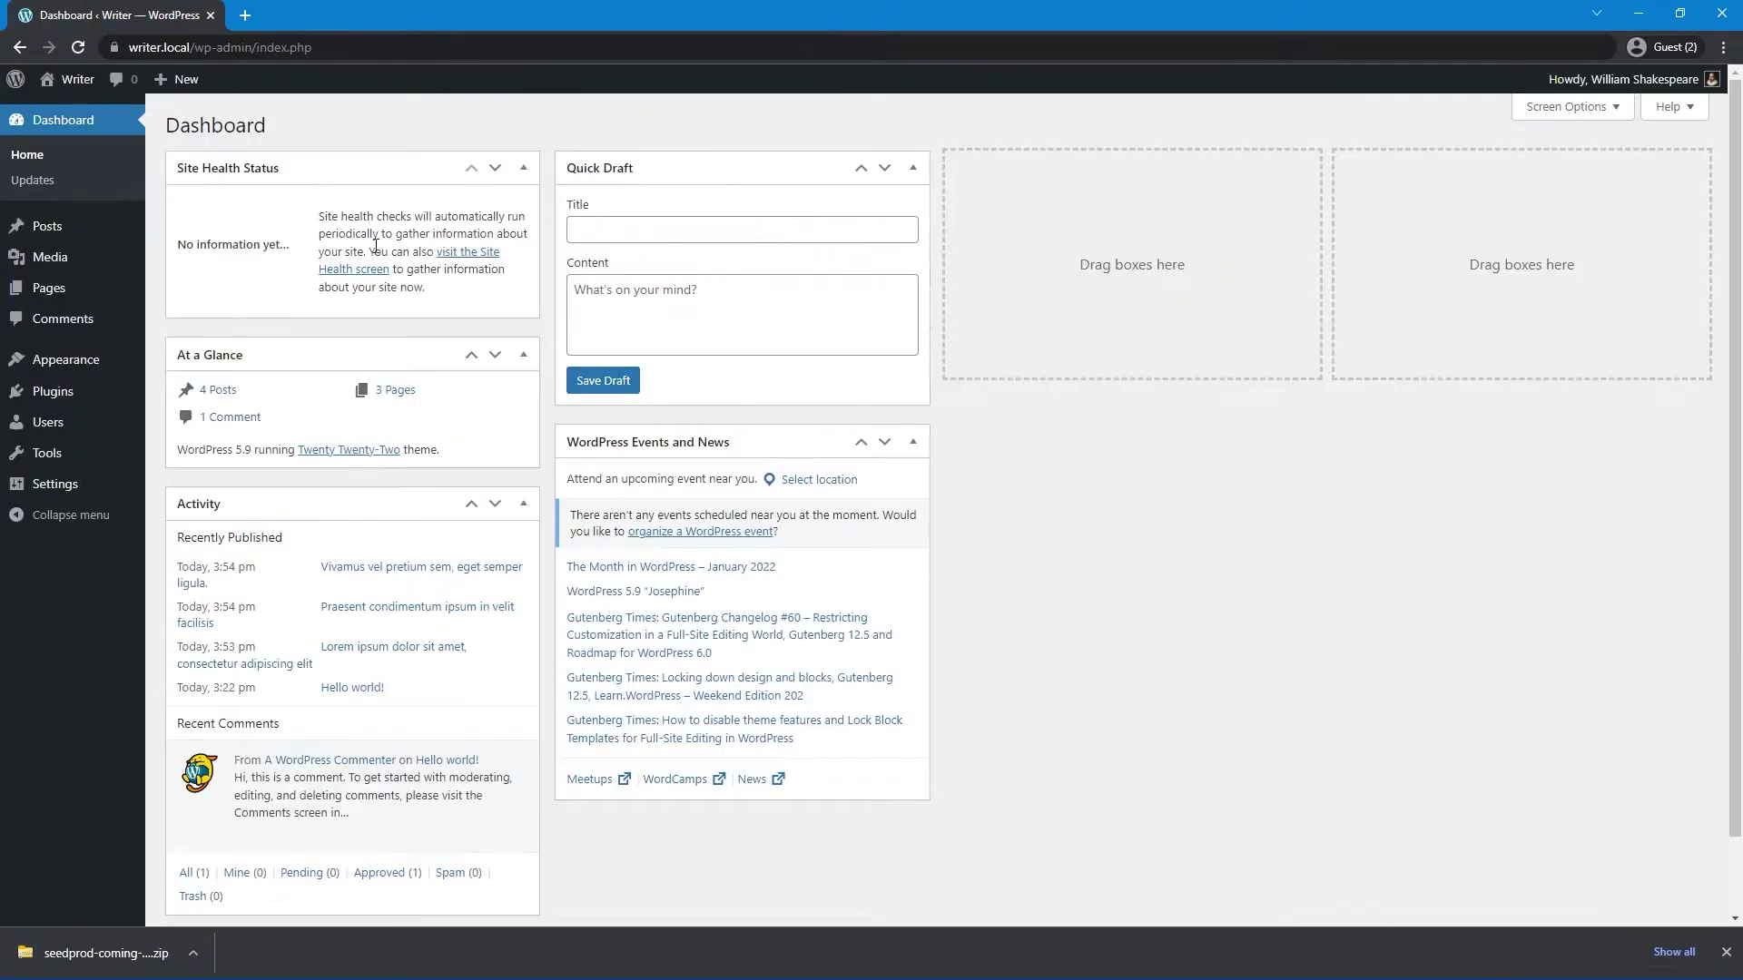
pyautogui.moveTo(75, 401)
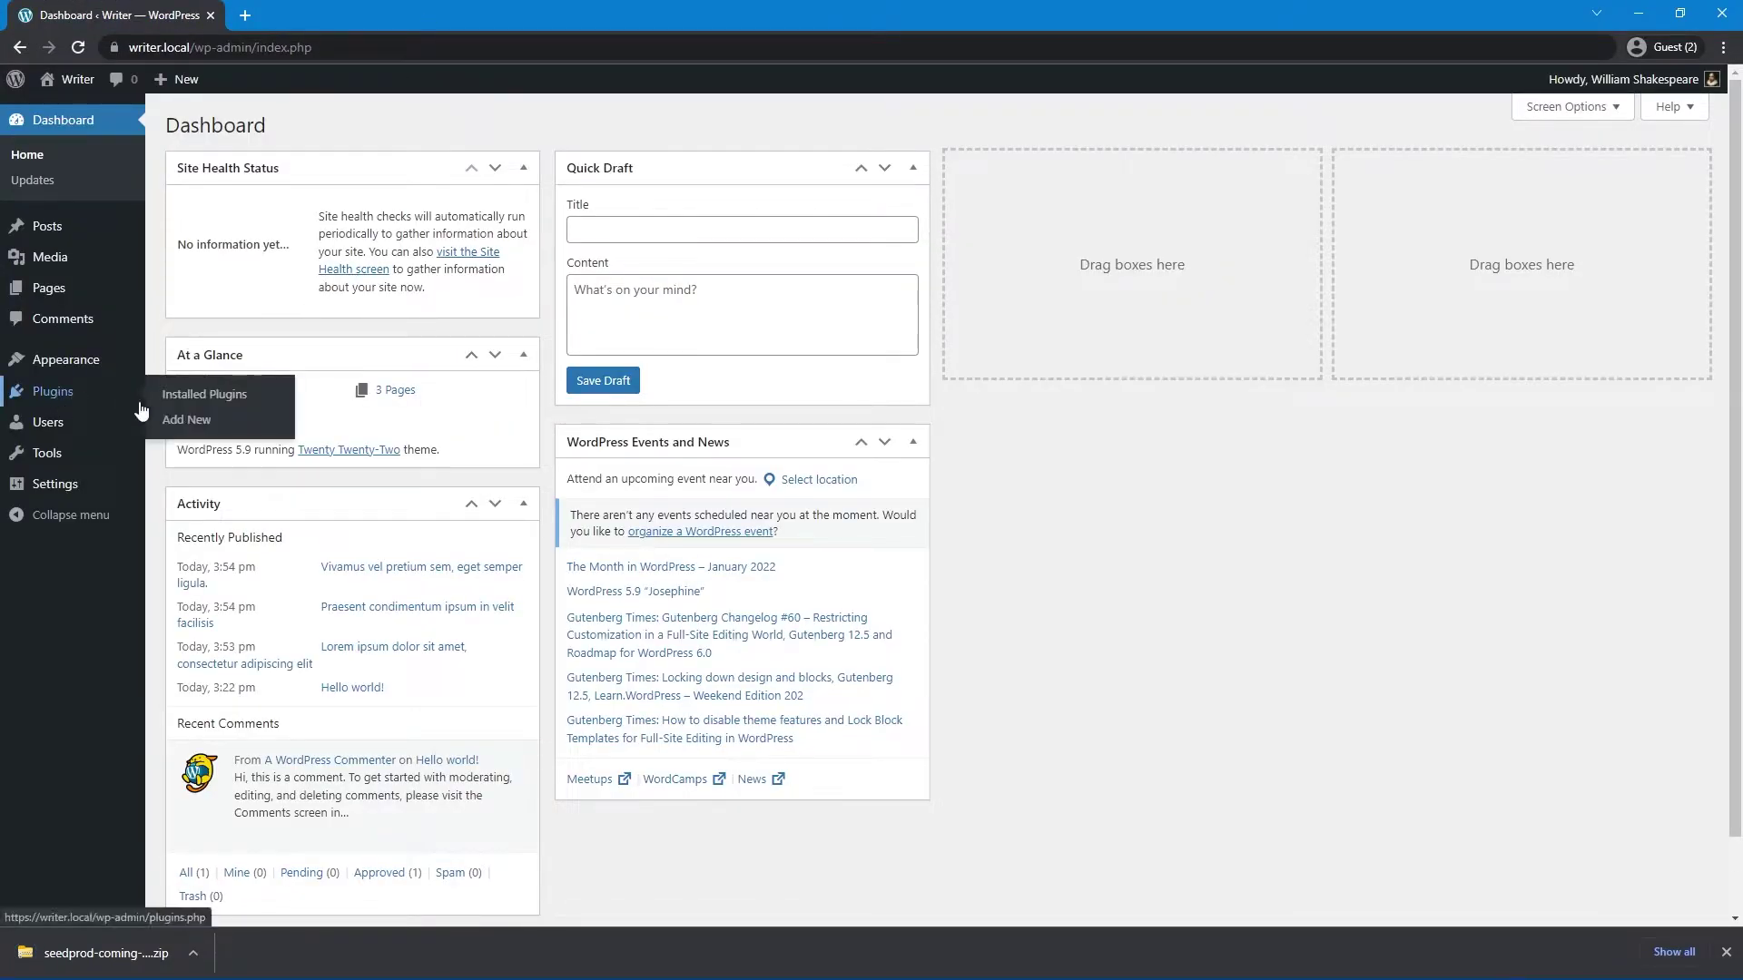
pyautogui.click(159, 417)
pyautogui.click(324, 136)
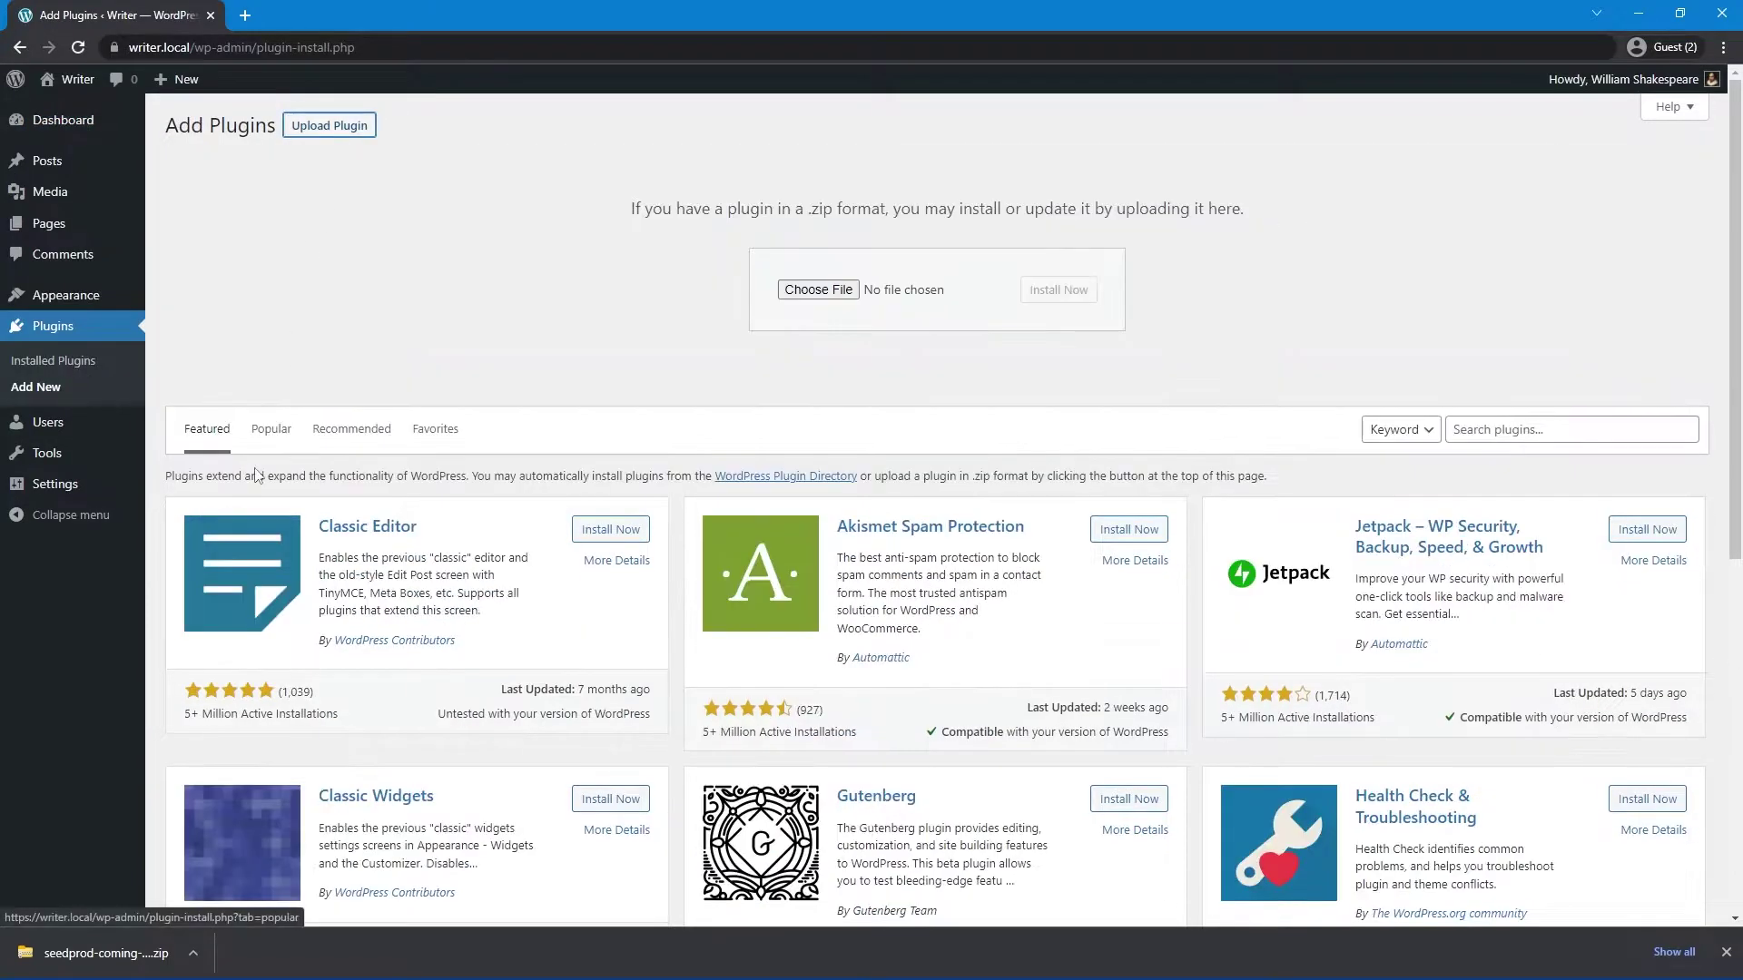
pyautogui.moveTo(132, 948); pyautogui.dragTo(834, 296)
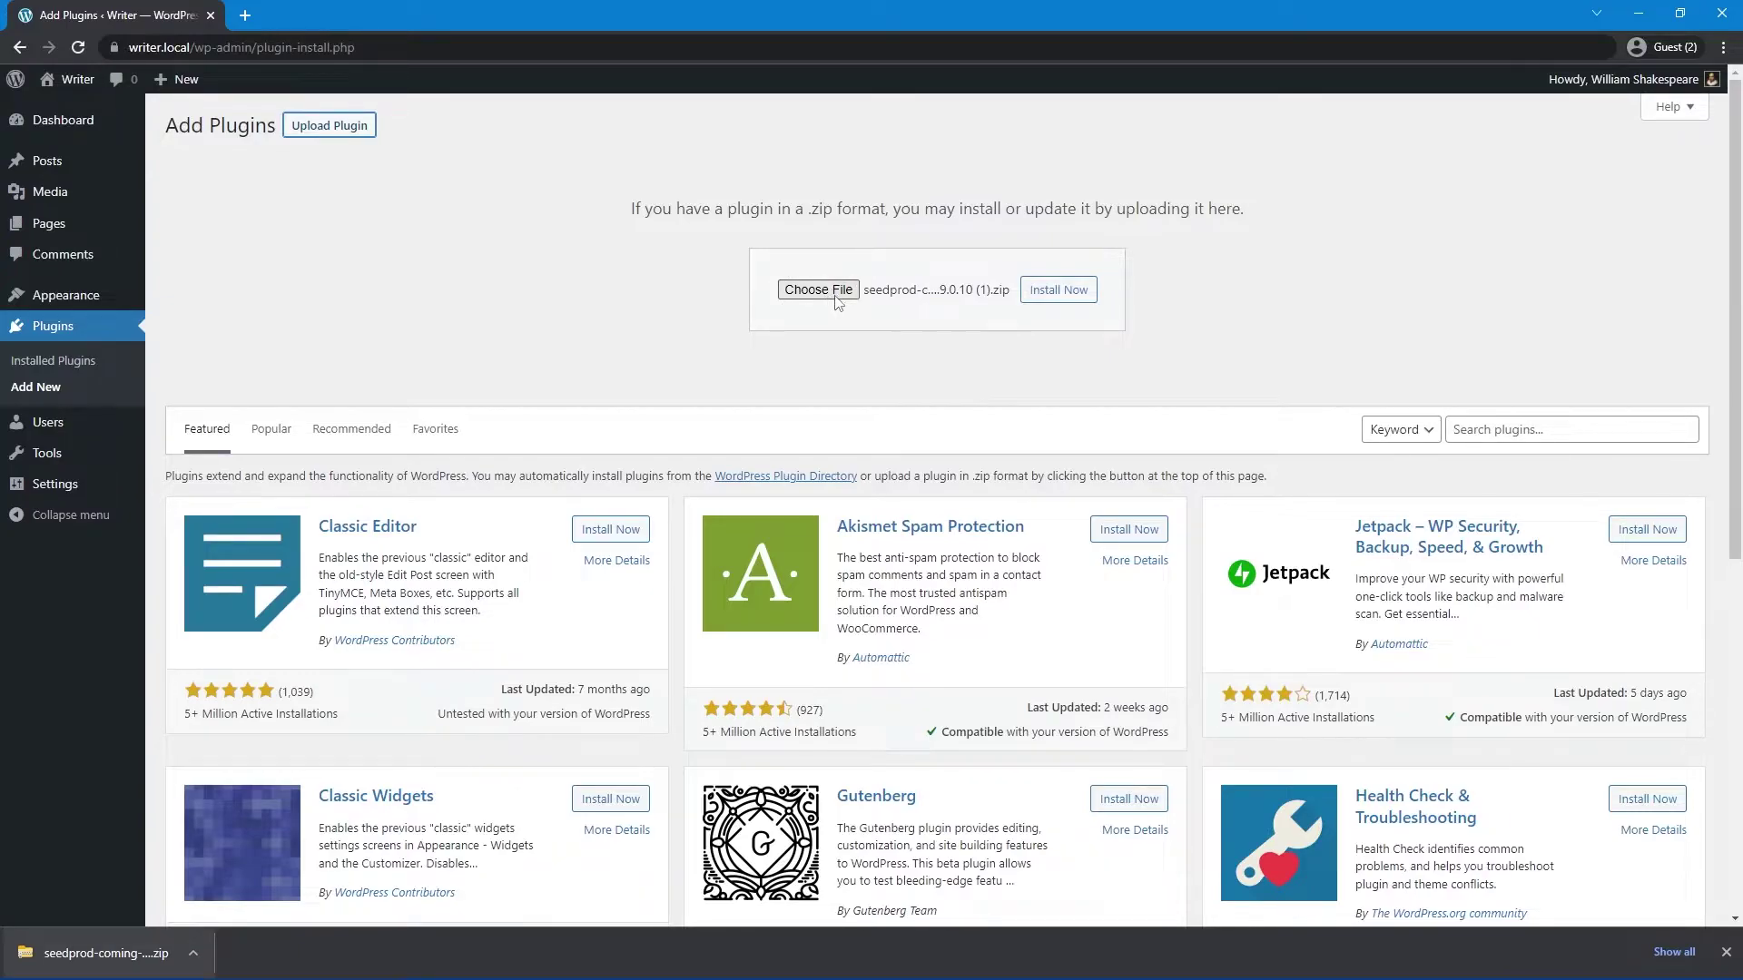
pyautogui.click(1058, 291)
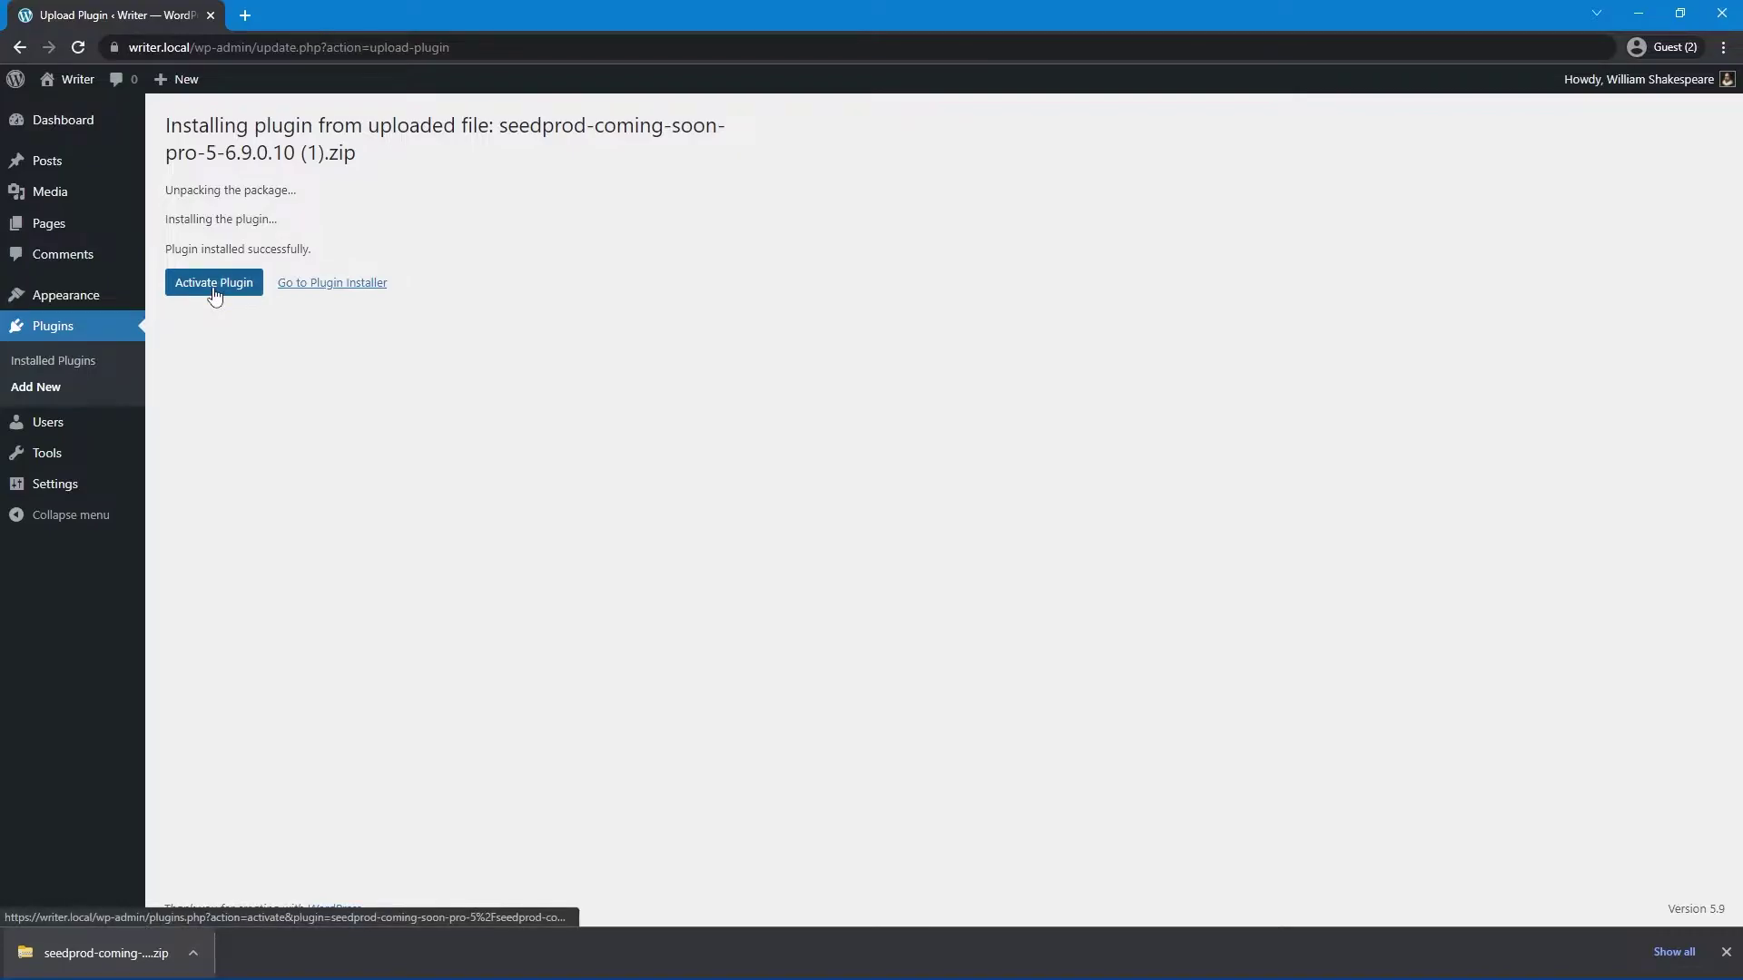
# Step: Activate the SeedProd plugin, then paste and verify its license key
pyautogui.click(214, 285)
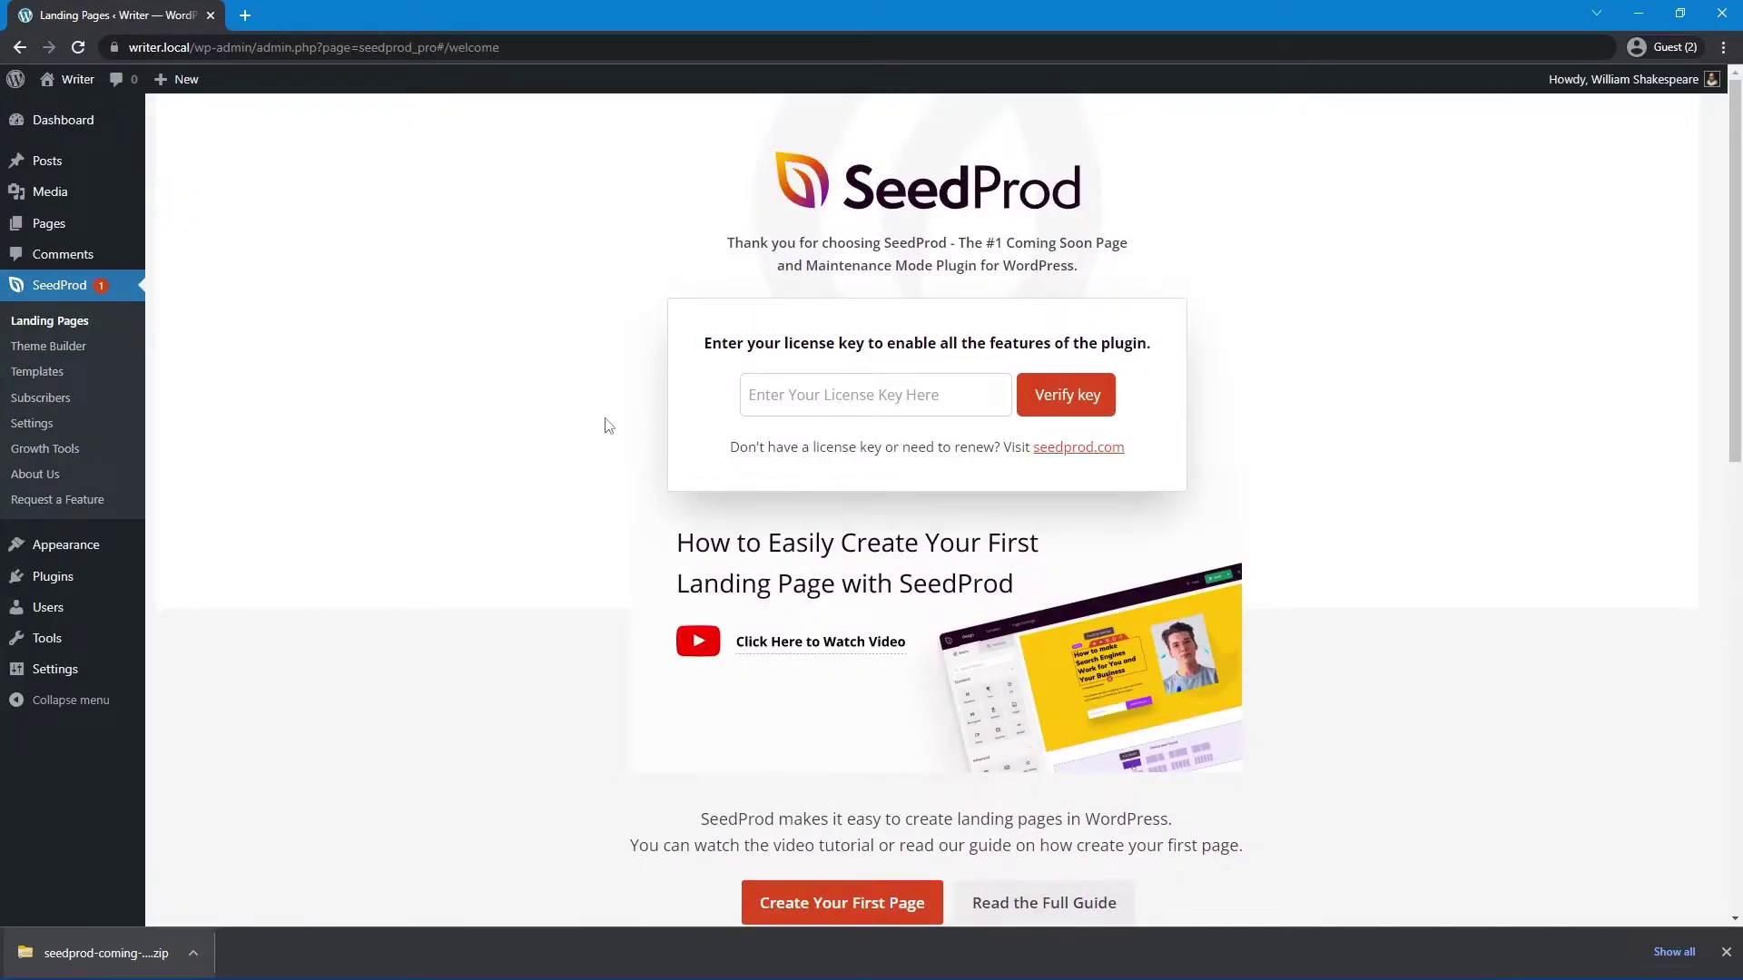
pyautogui.rightClick(799, 391)
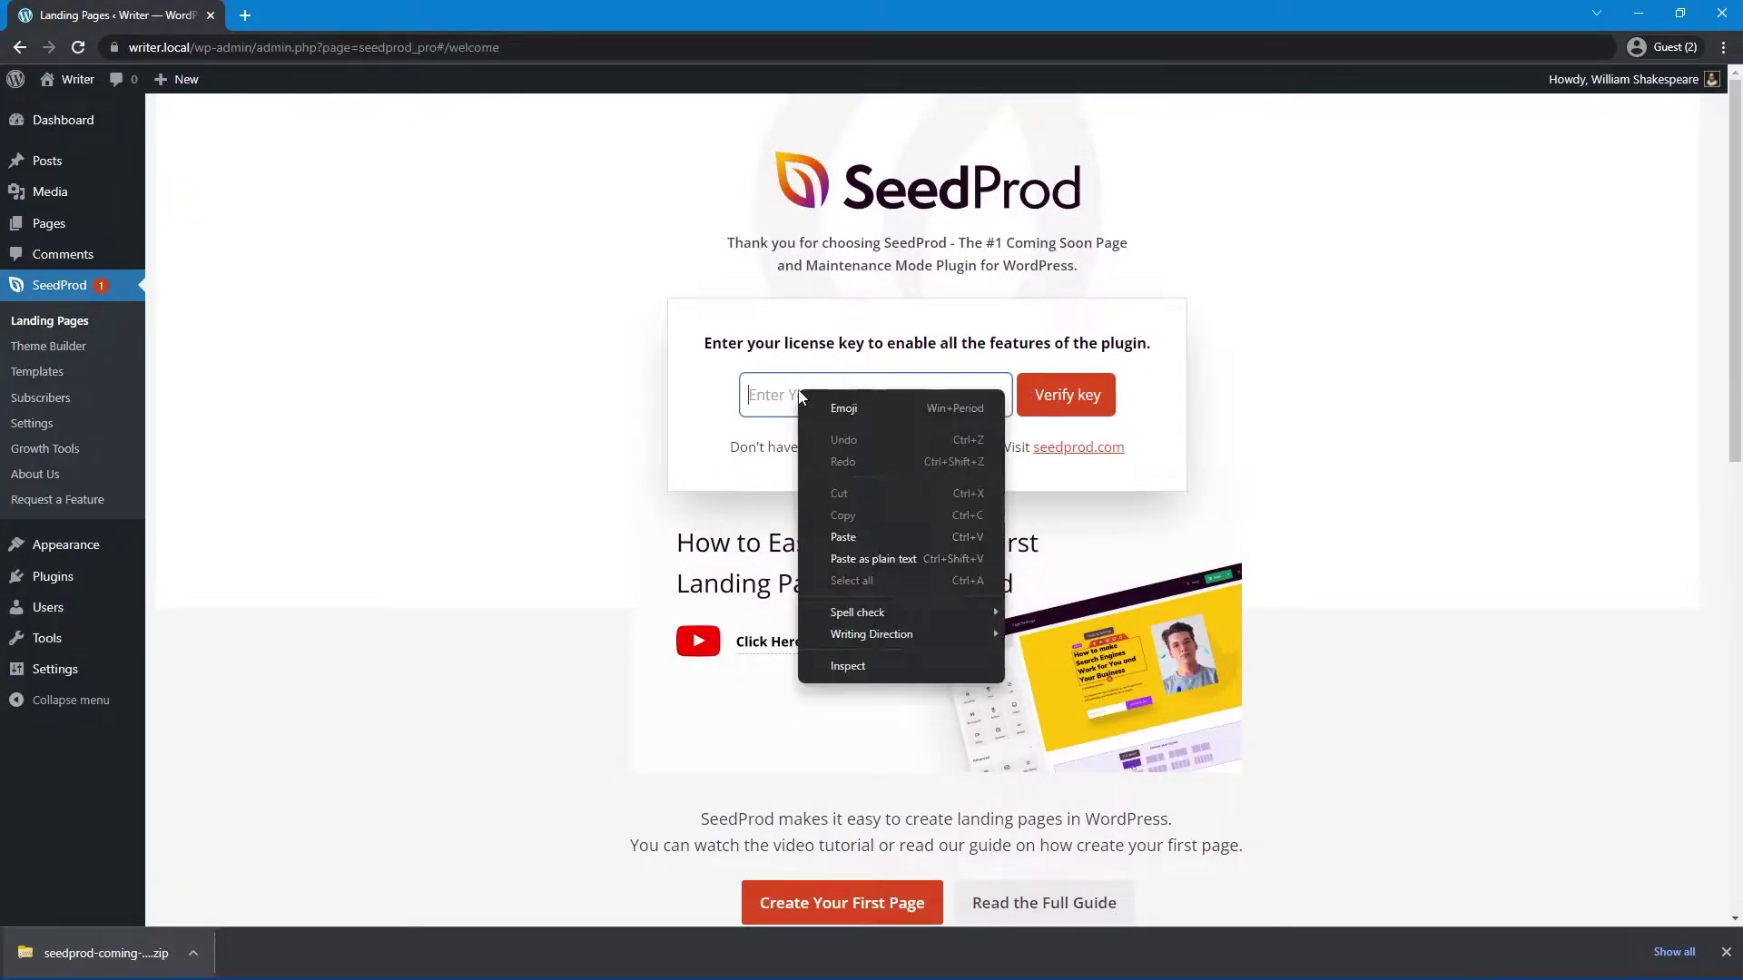
pyautogui.click(879, 533)
pyautogui.click(1067, 400)
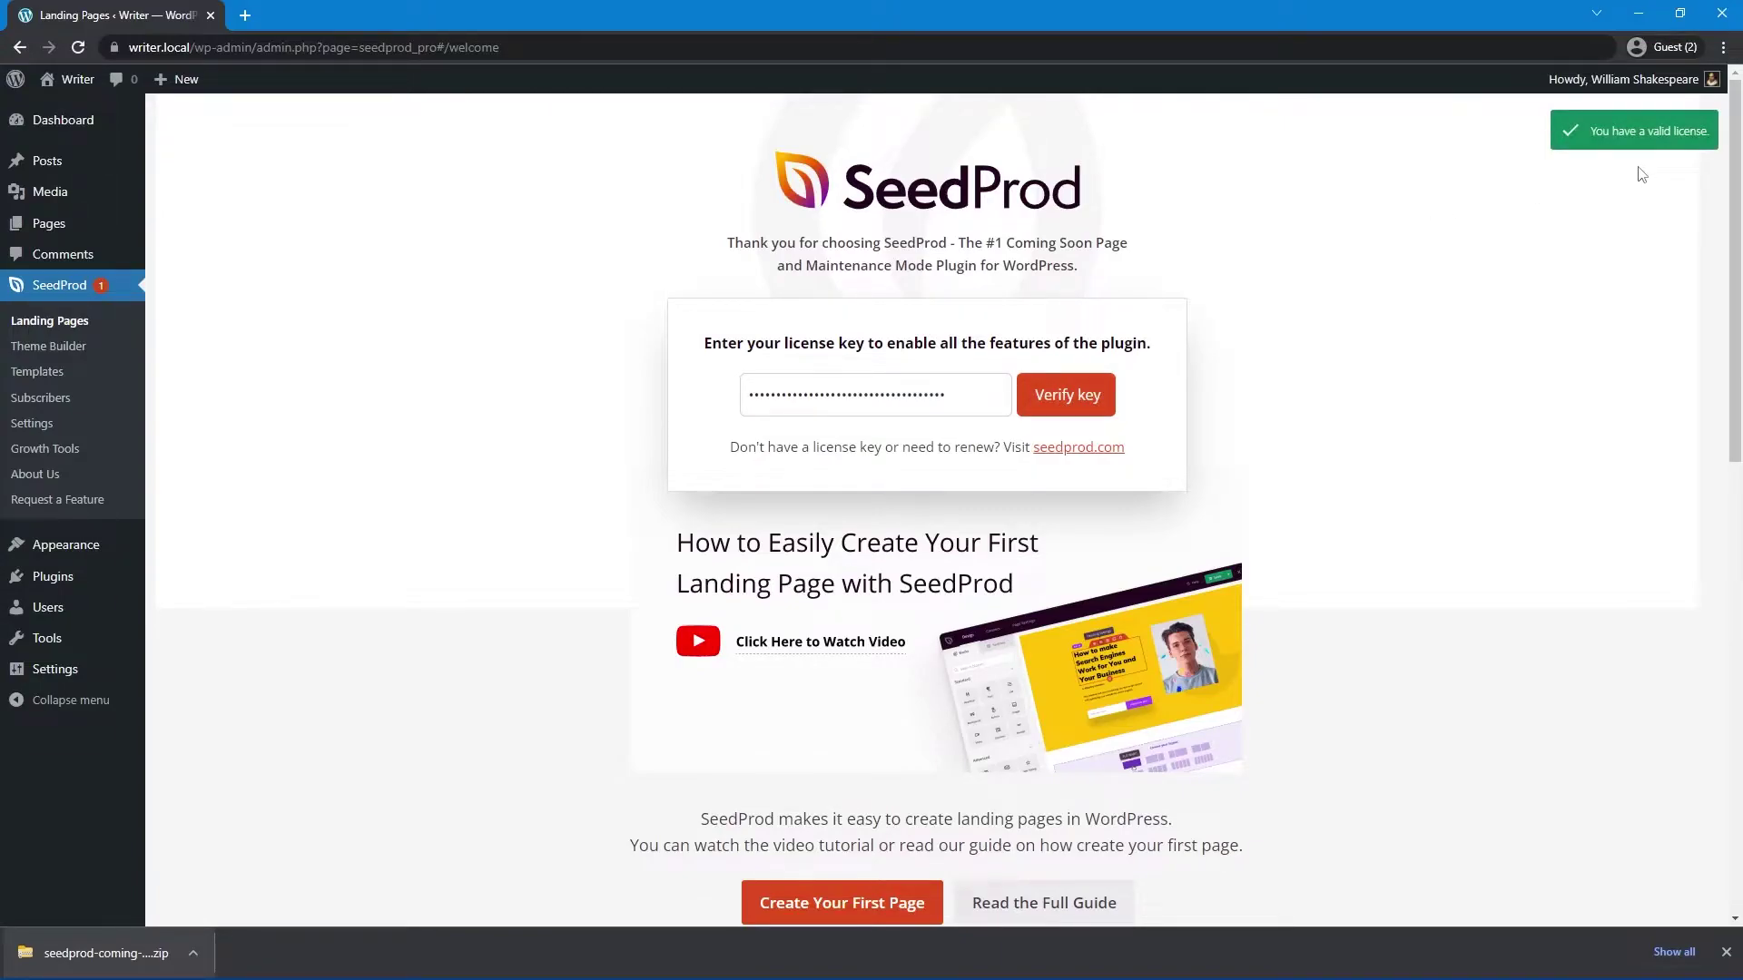
pyautogui.click(1726, 952)
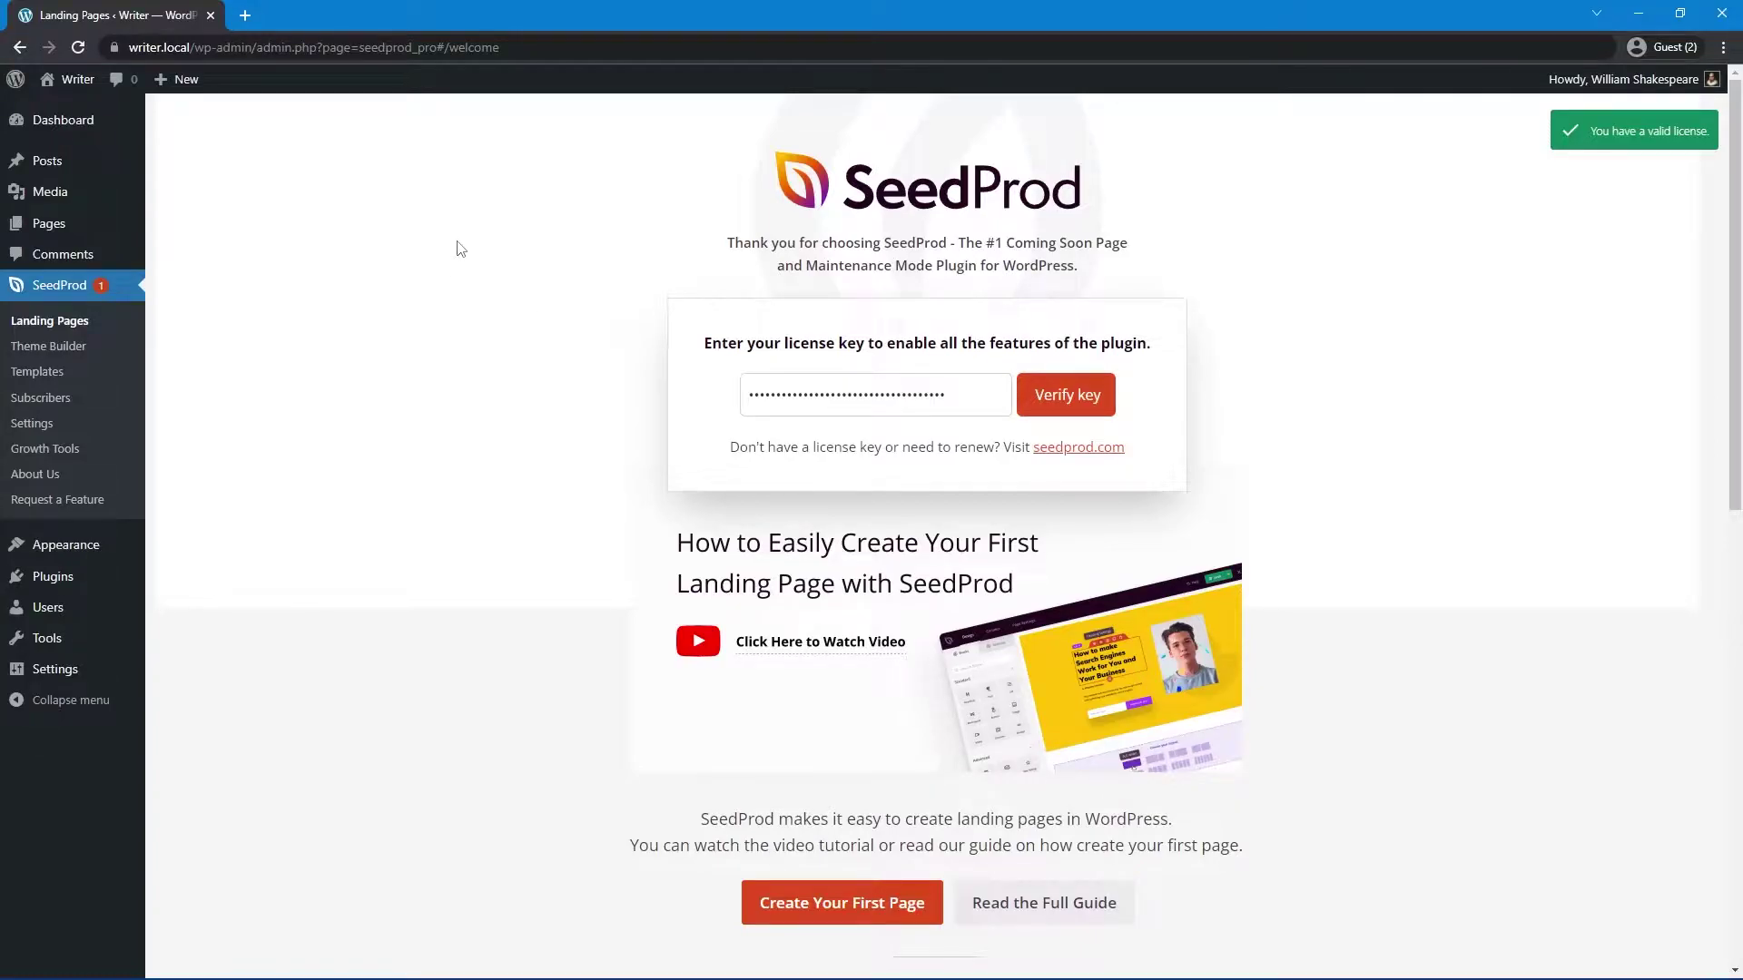
# Step: Open the user profile and keep the current public display name
pyautogui.moveTo(1626, 86)
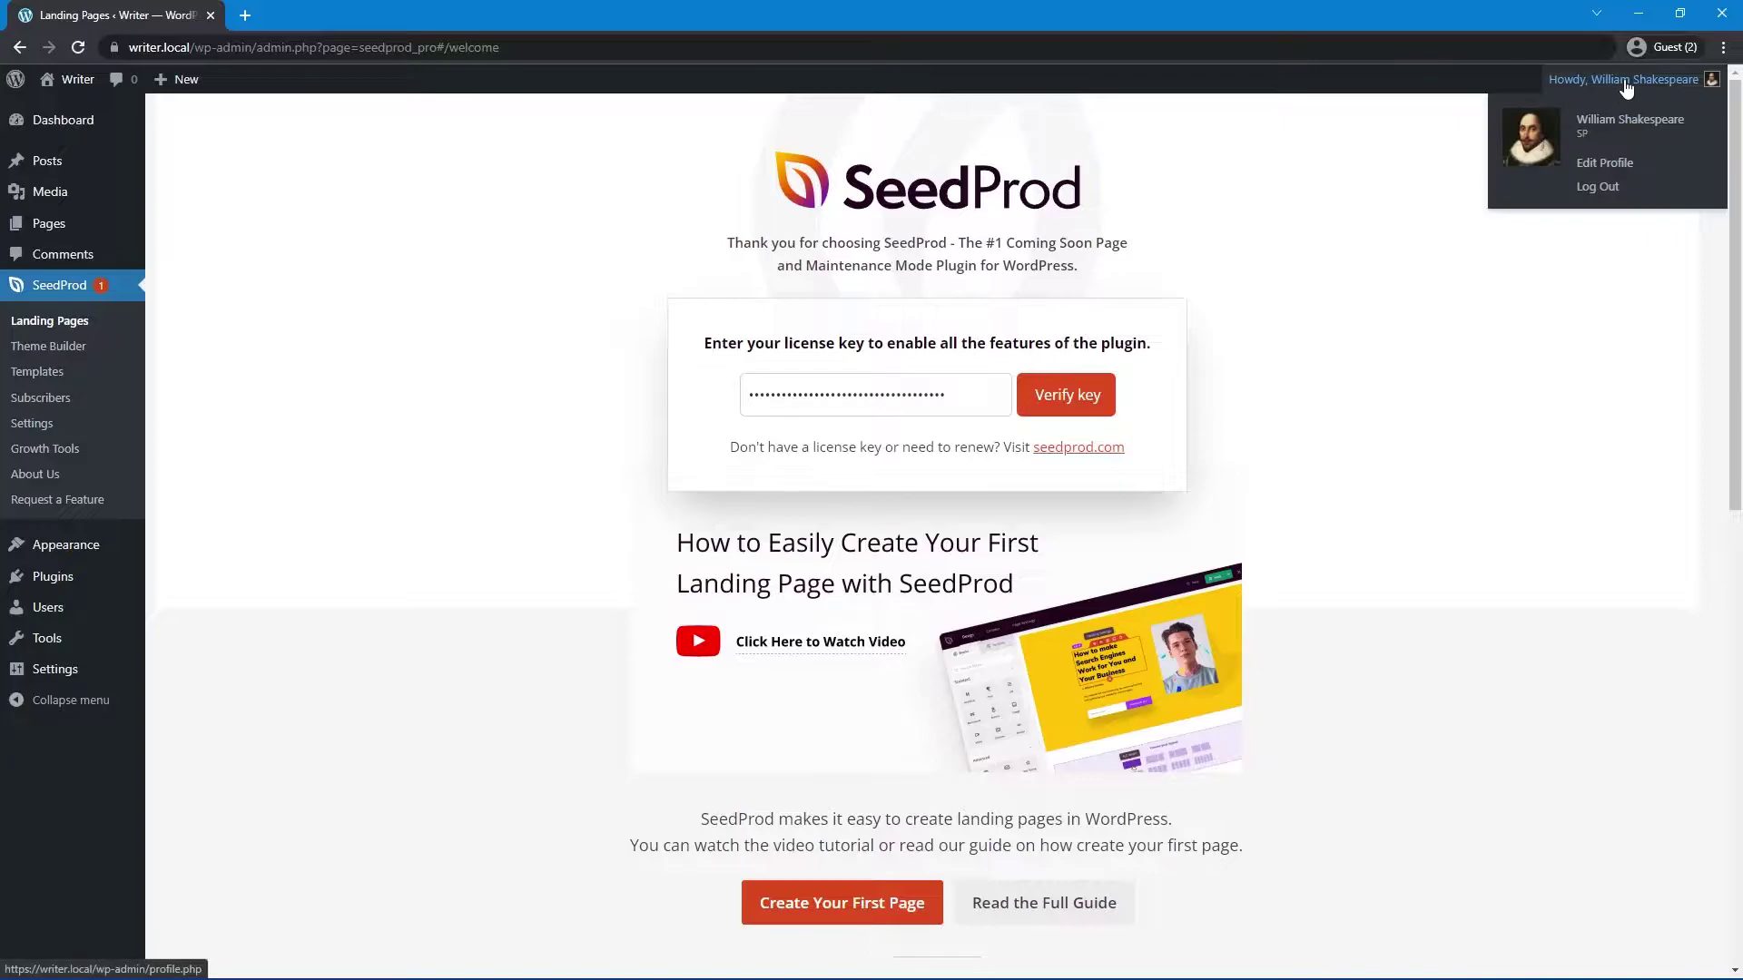
pyautogui.click(1601, 169)
pyautogui.scroll(-4, 795, 427)
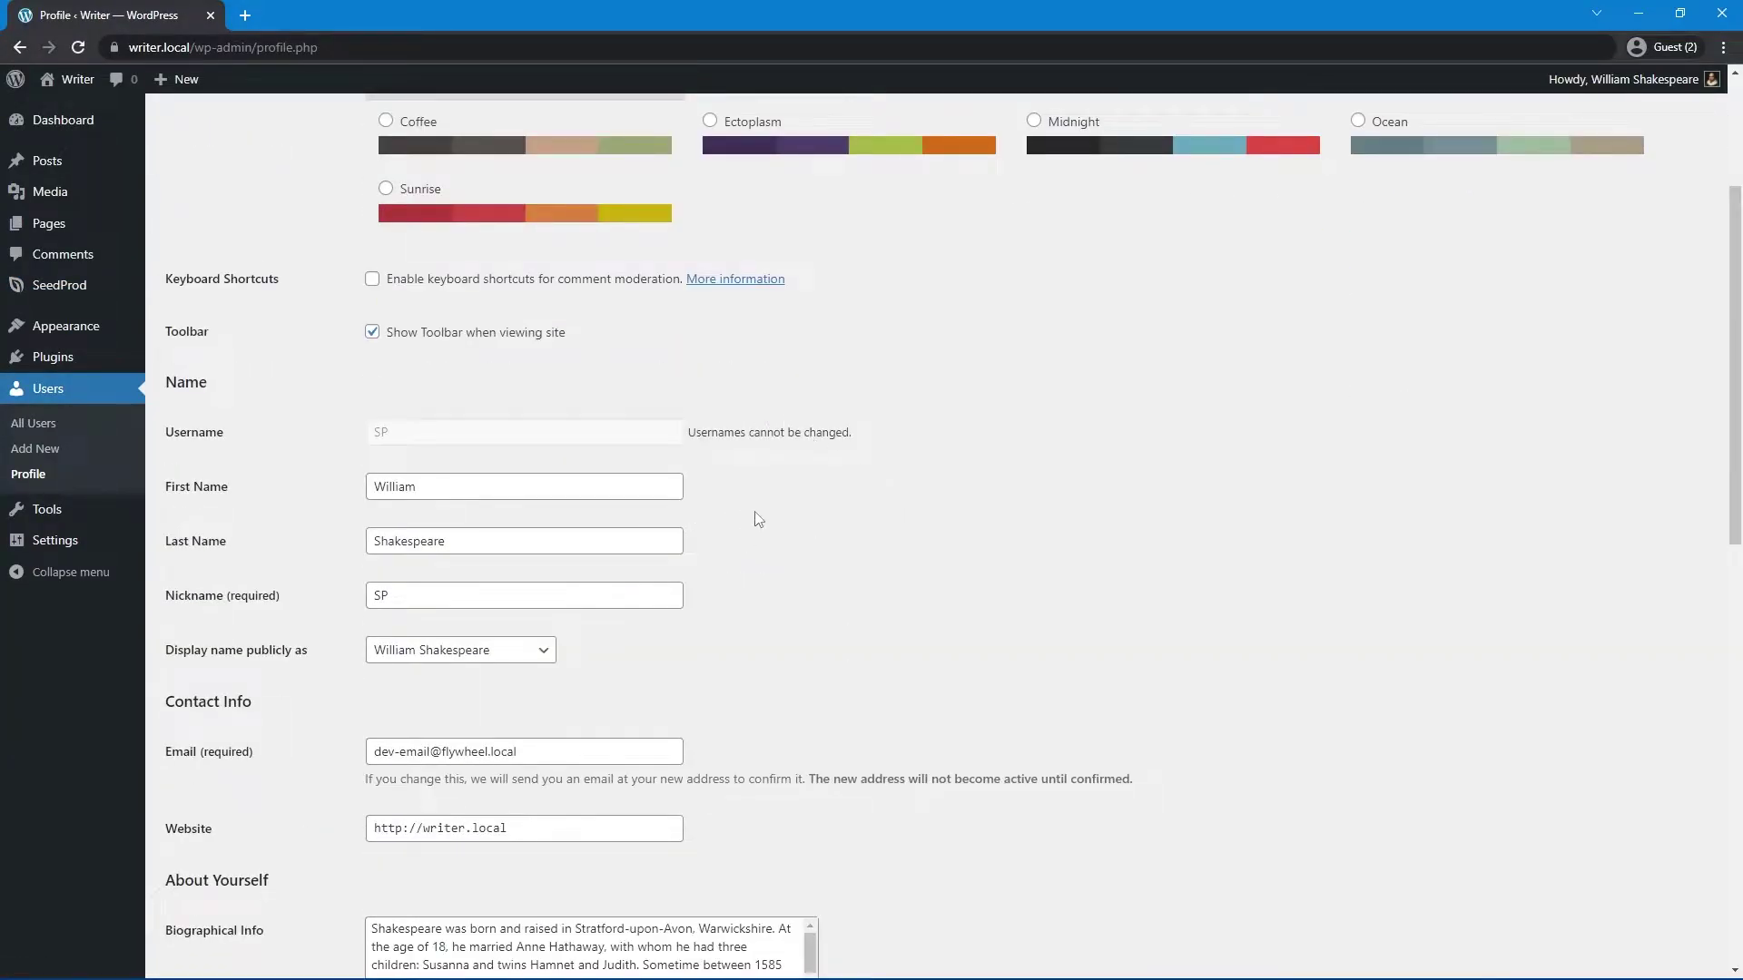
pyautogui.scroll(-2, 759, 519)
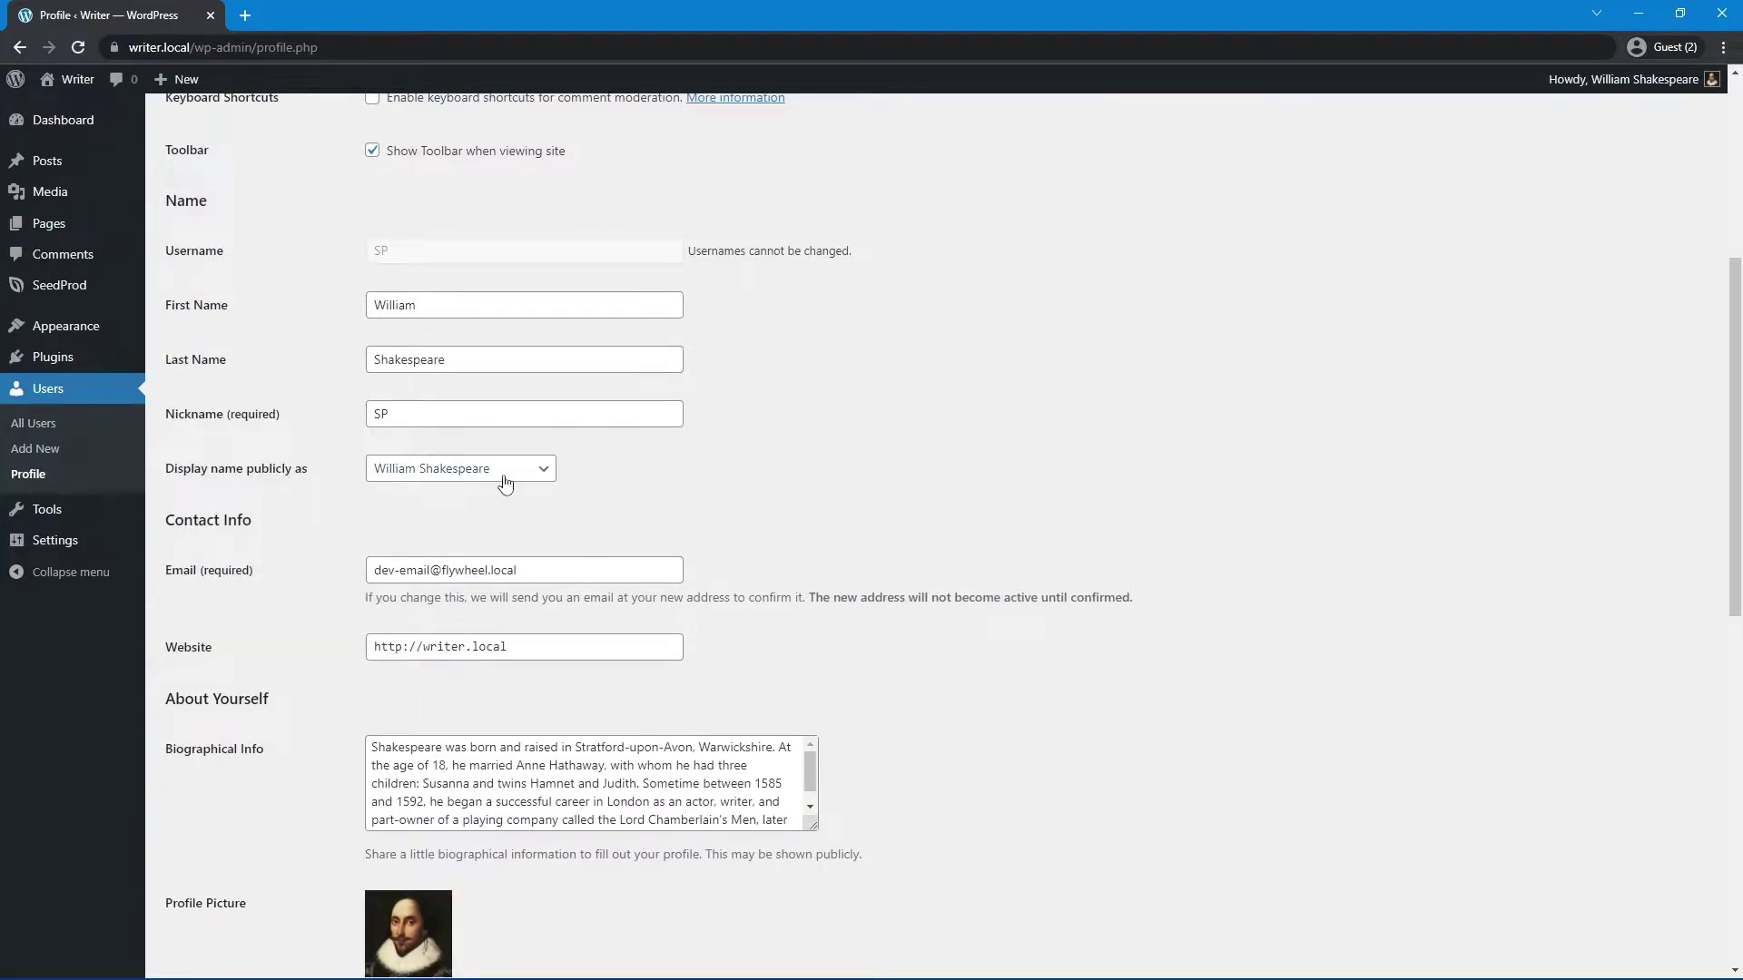
pyautogui.click(506, 472)
pyautogui.click(813, 499)
# Step: Review the Biographical Info and Avatar sections, then open the All Posts list
pyautogui.scroll(-2, 1044, 488)
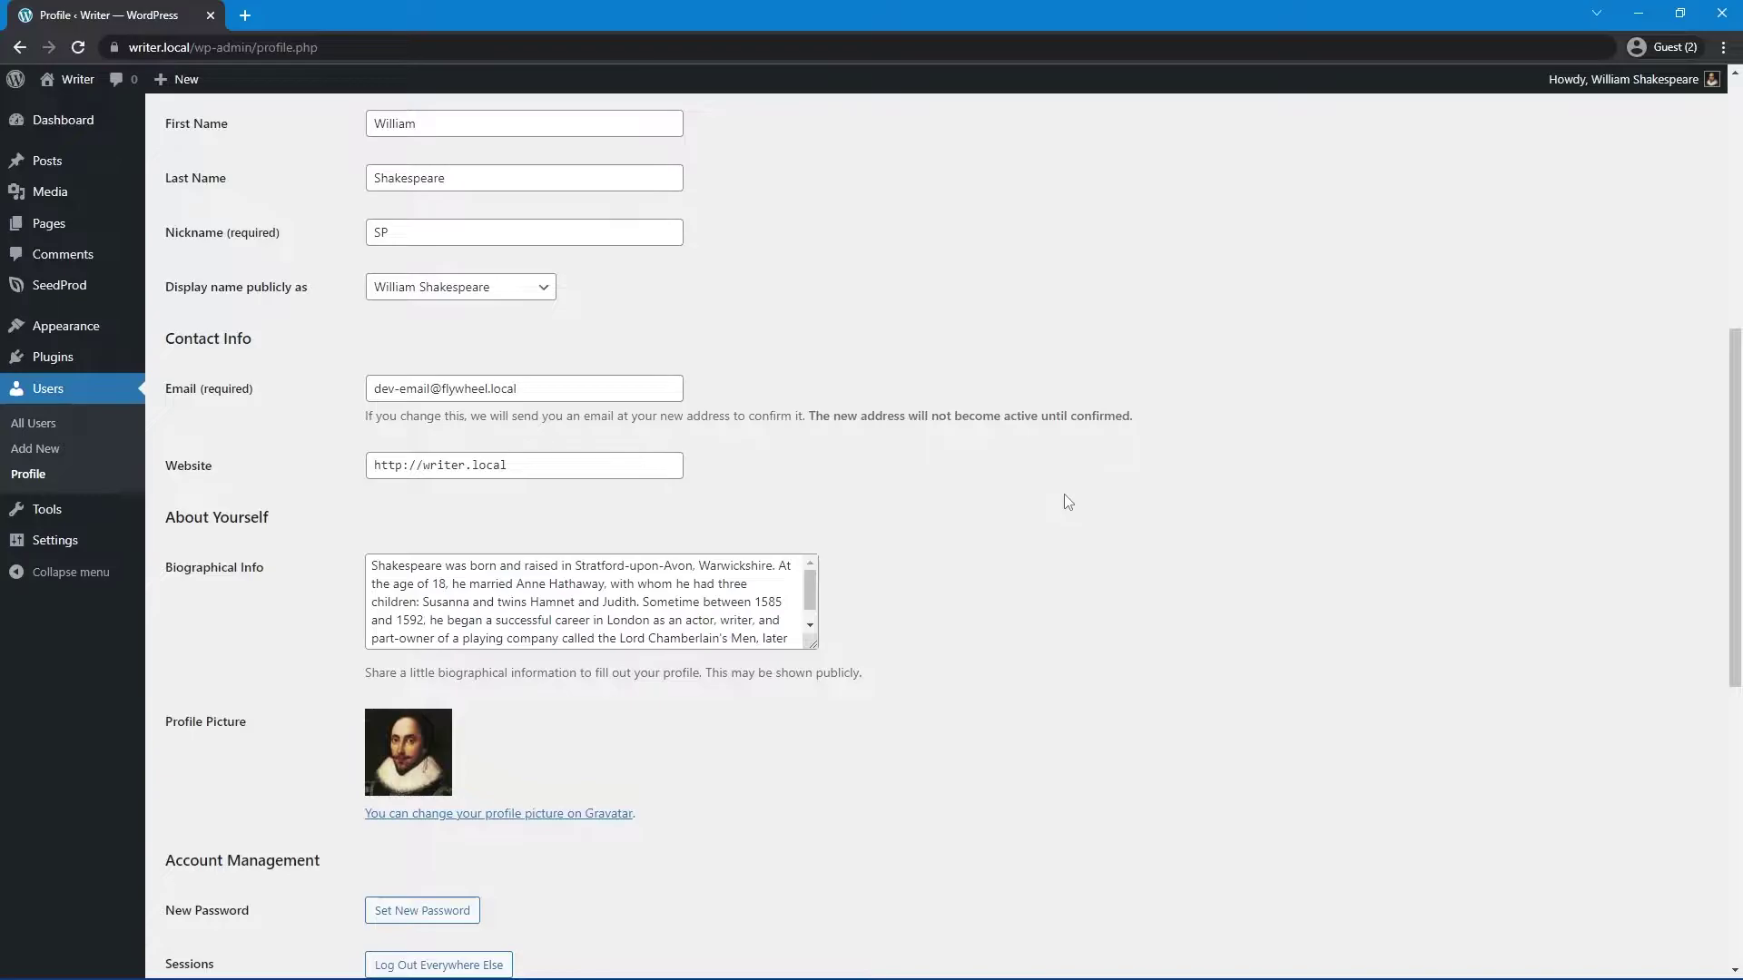
pyautogui.scroll(-2, 1080, 494)
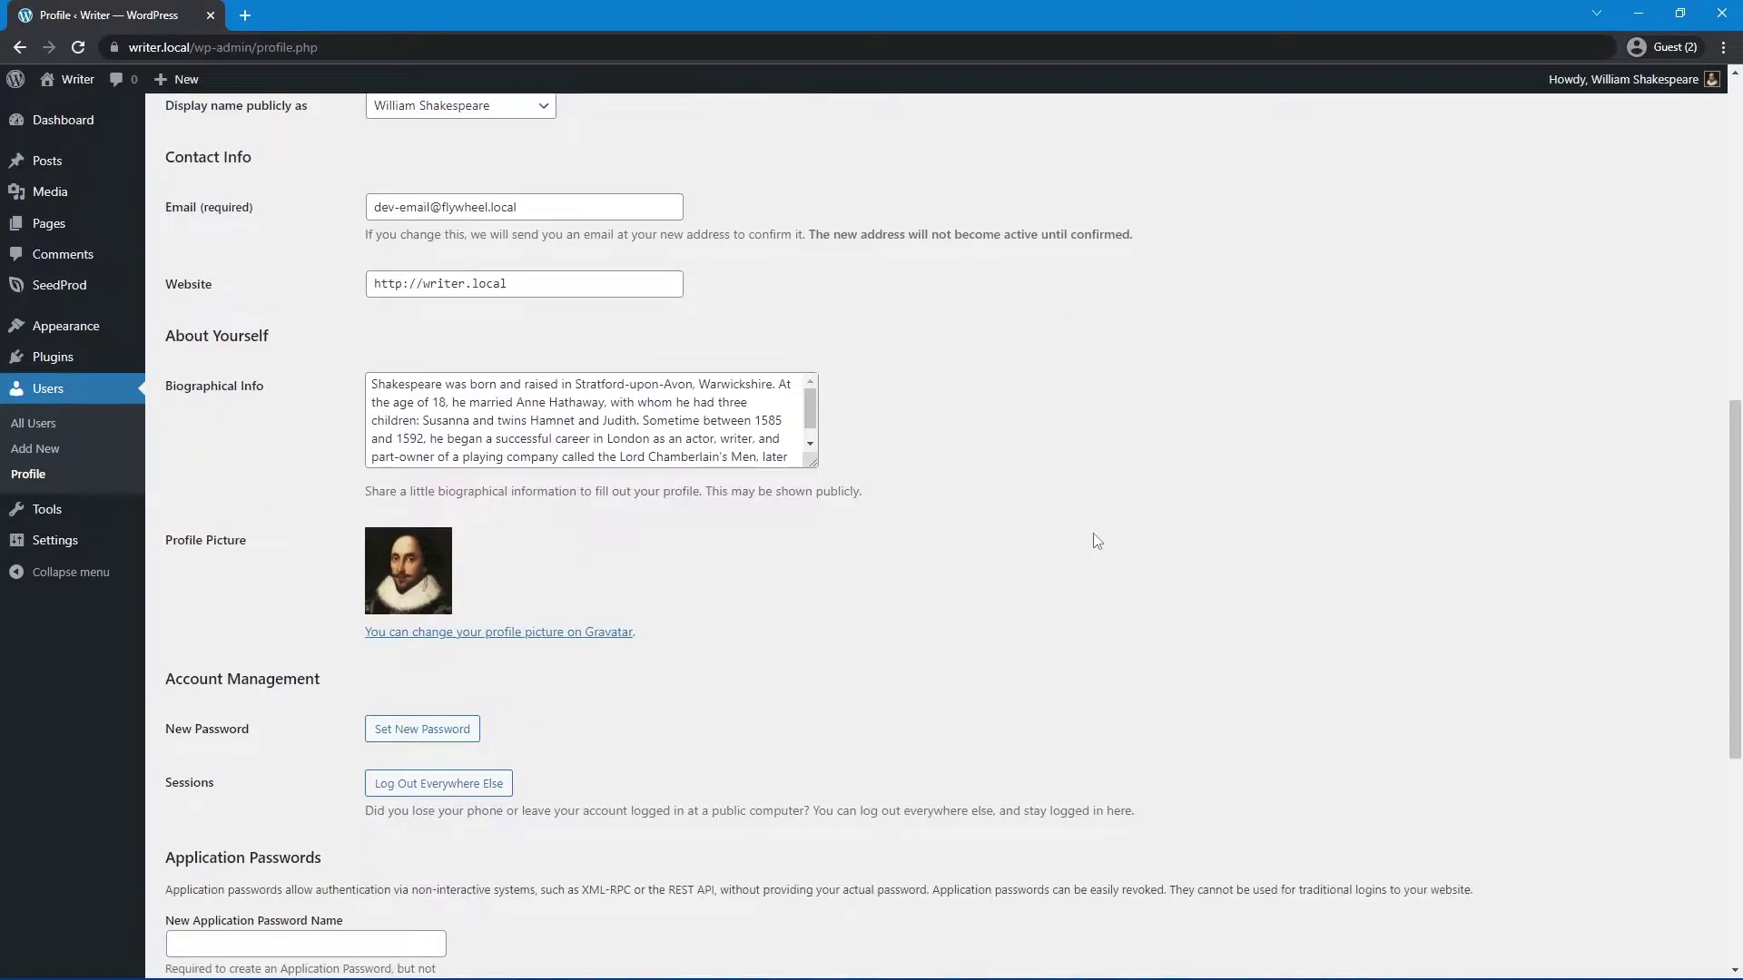
pyautogui.scroll(-1, 268, 435)
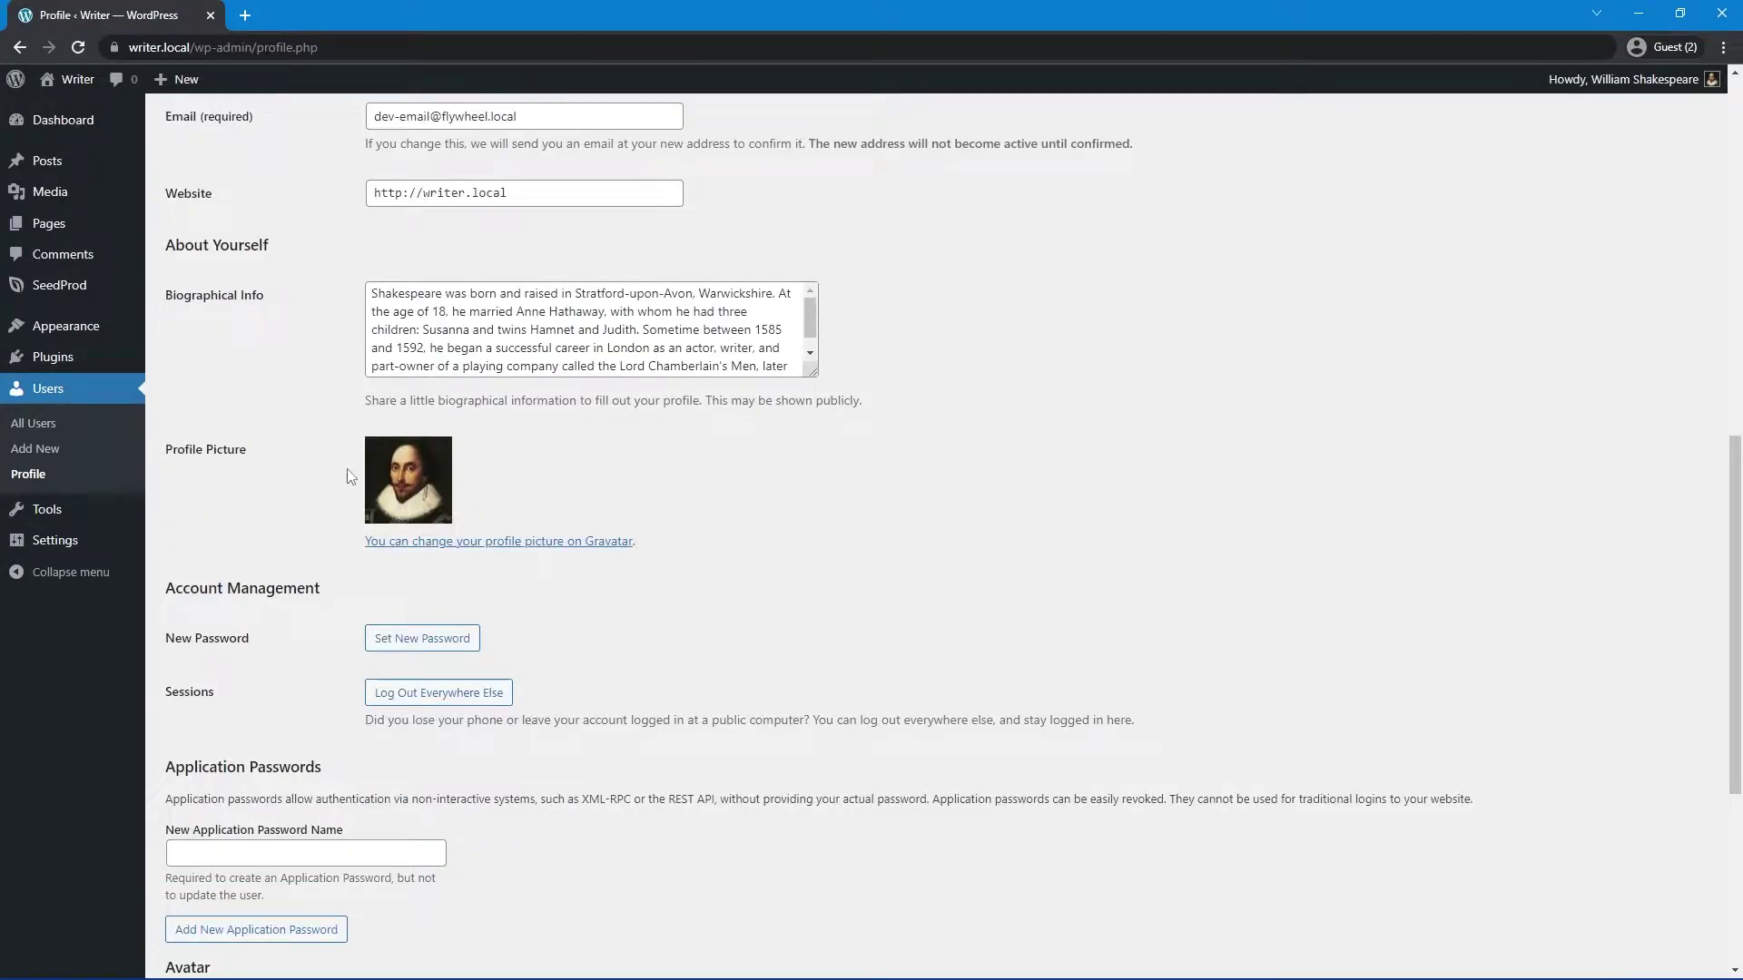
pyautogui.scroll(-5, 354, 478)
pyautogui.scroll(4, 322, 620)
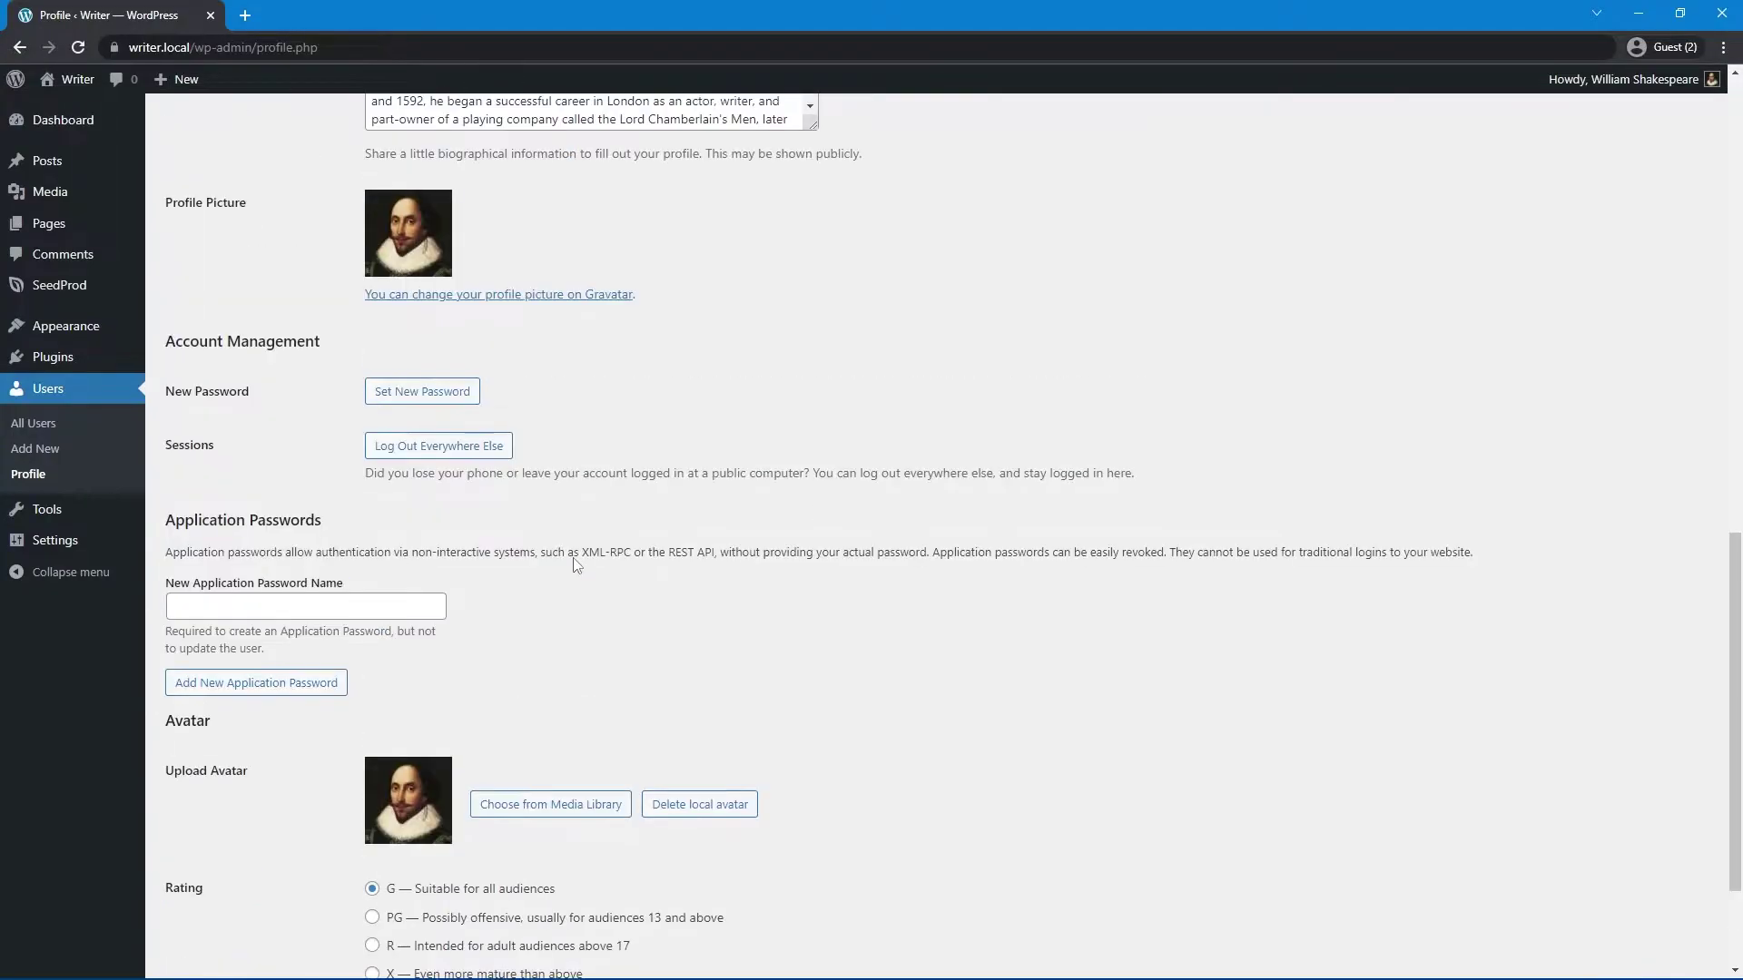
pyautogui.scroll(-4, 613, 475)
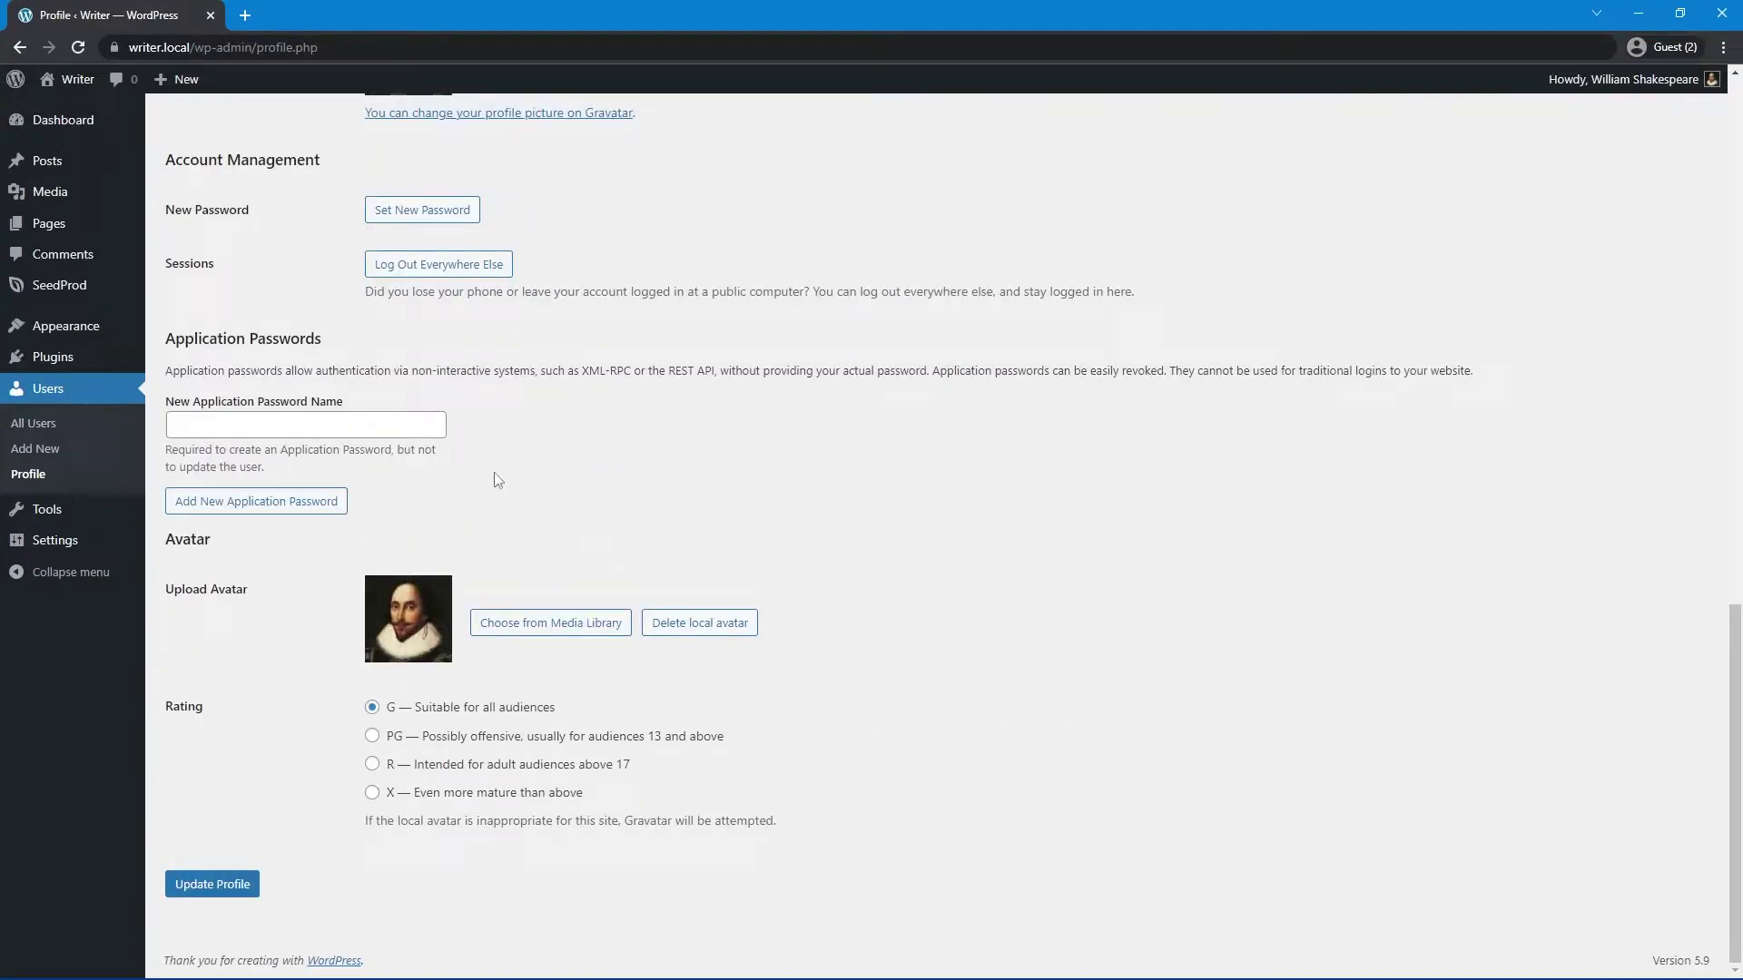
pyautogui.click(53, 357)
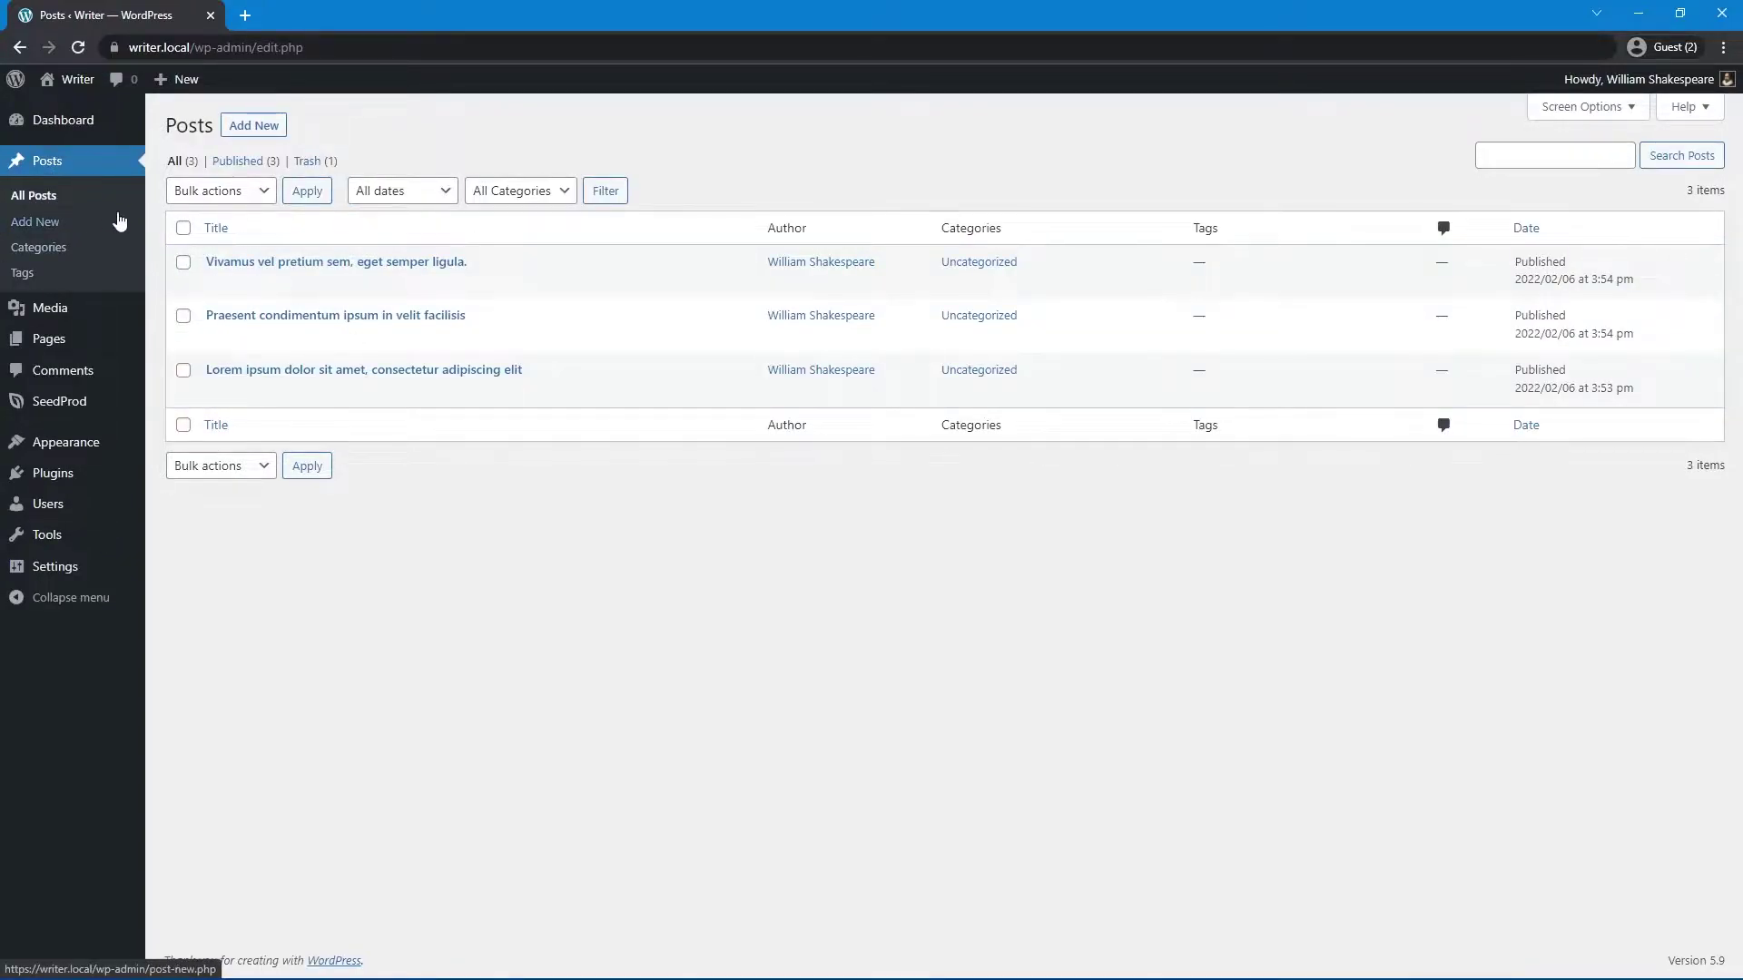
# Step: Look over the first post's content in the block editor, then return to the posts list
pyautogui.click(286, 263)
pyautogui.scroll(-5, 540, 207)
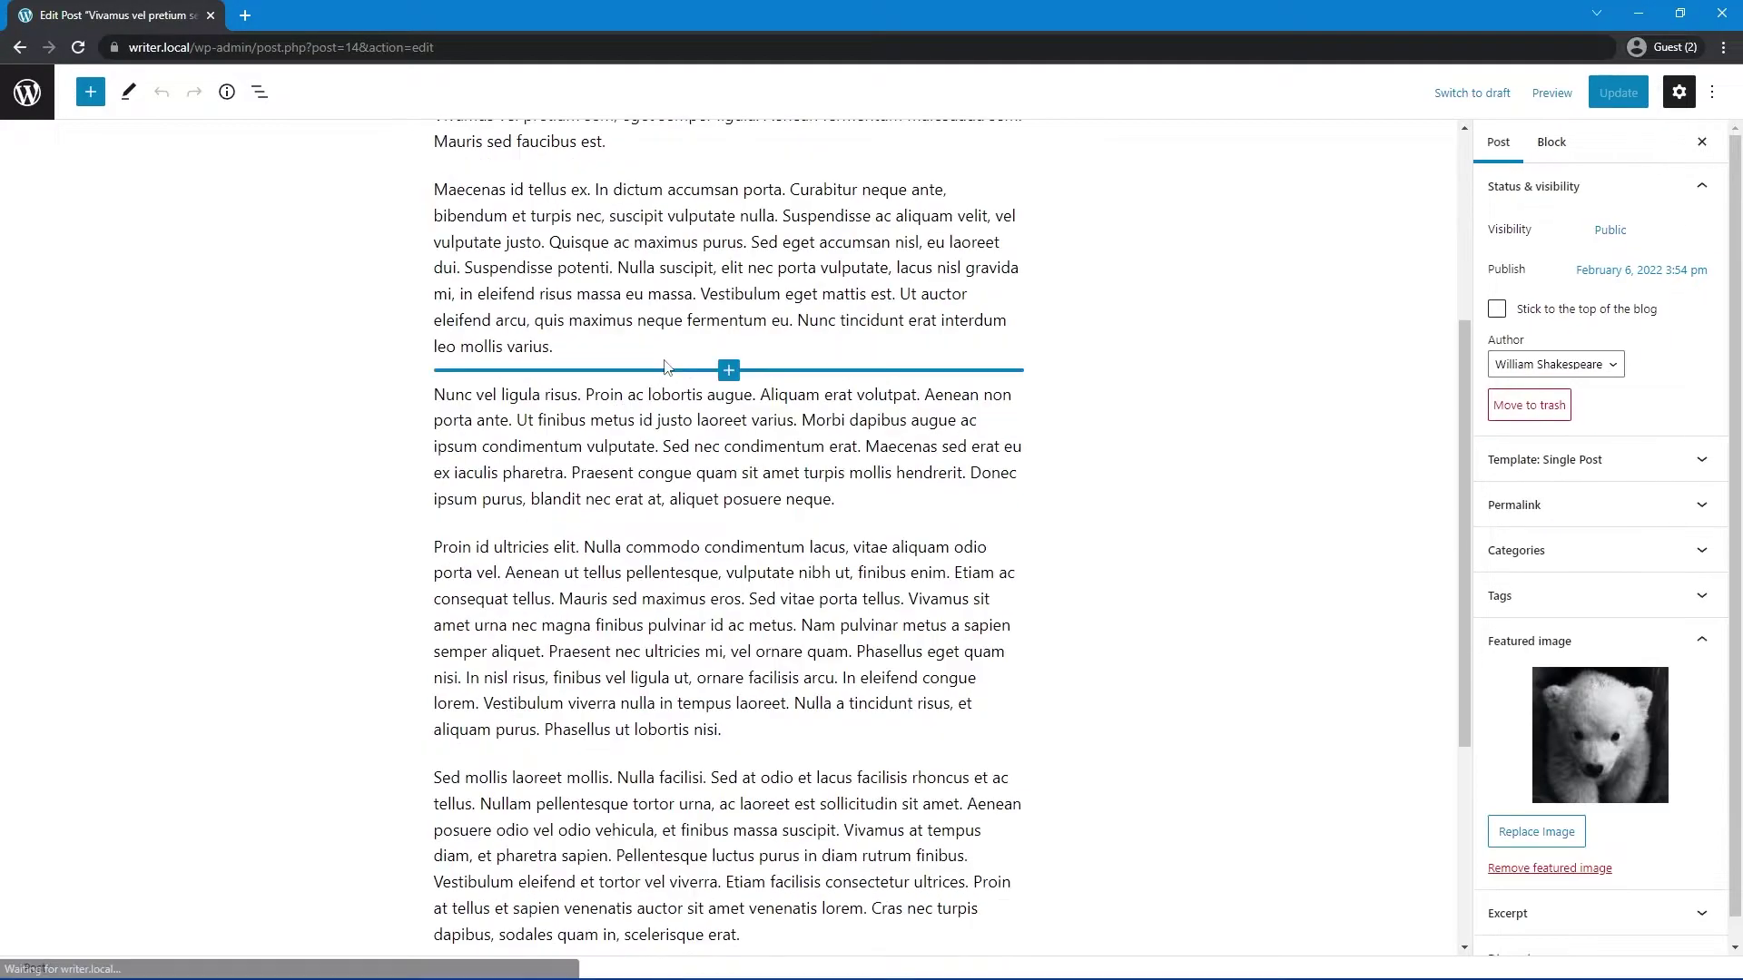
pyautogui.scroll(5, 1407, 608)
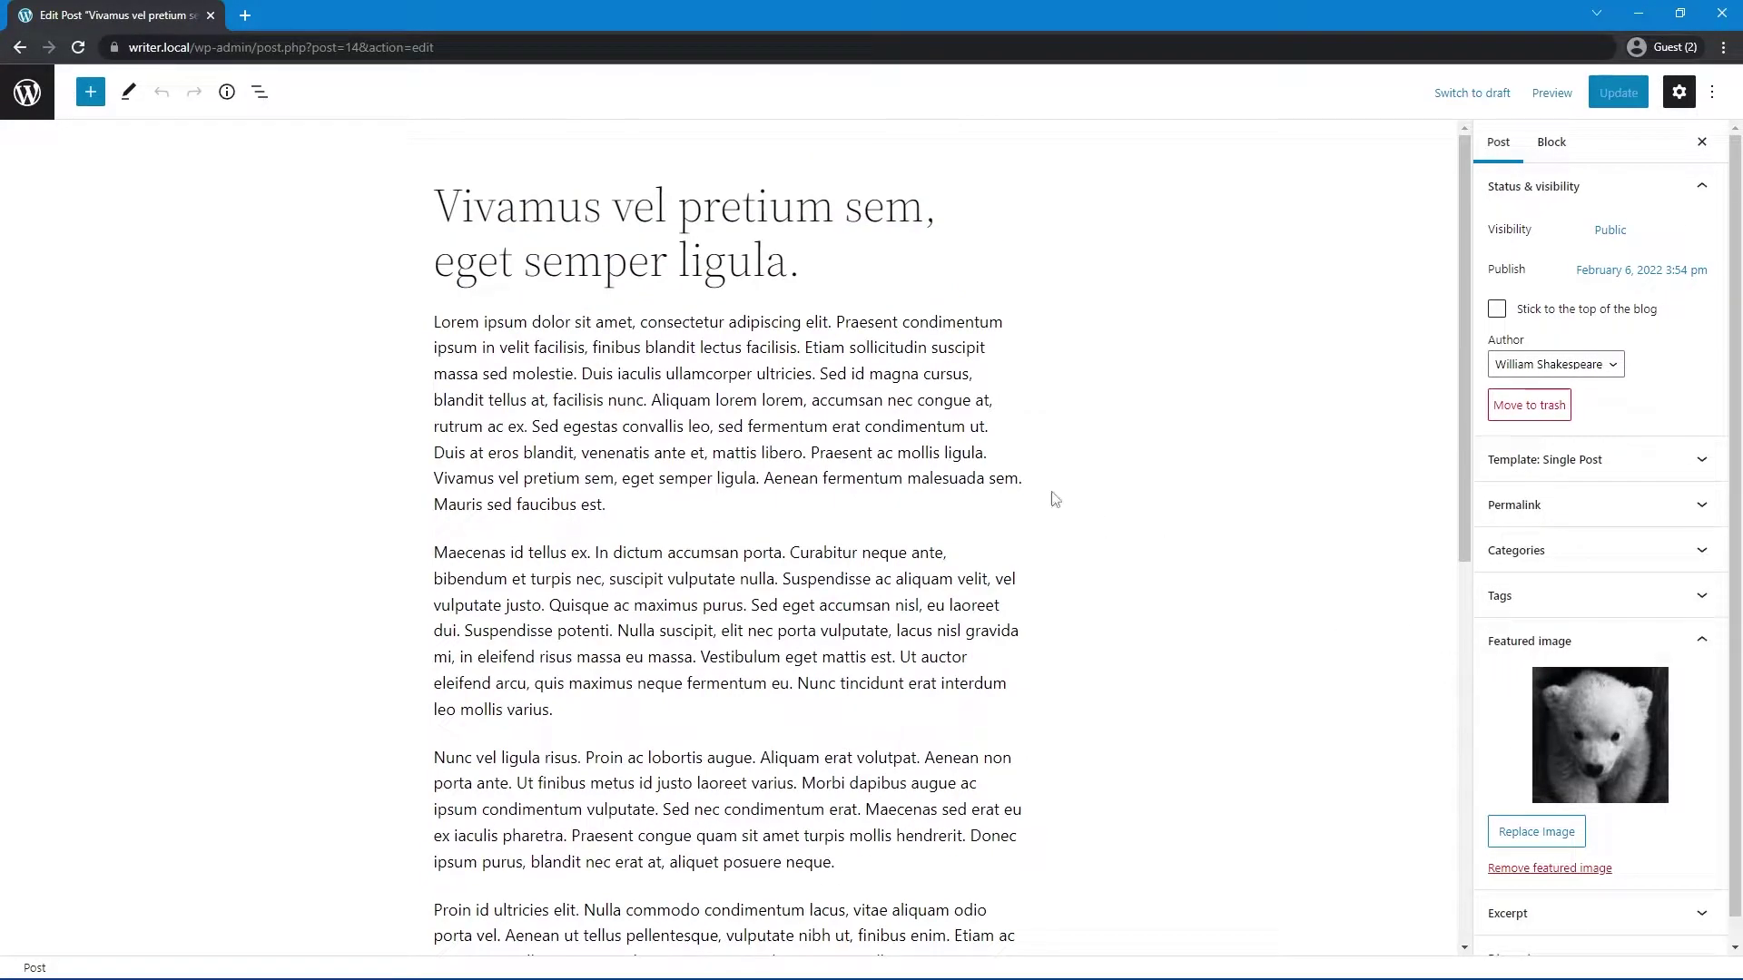
pyautogui.click(32, 100)
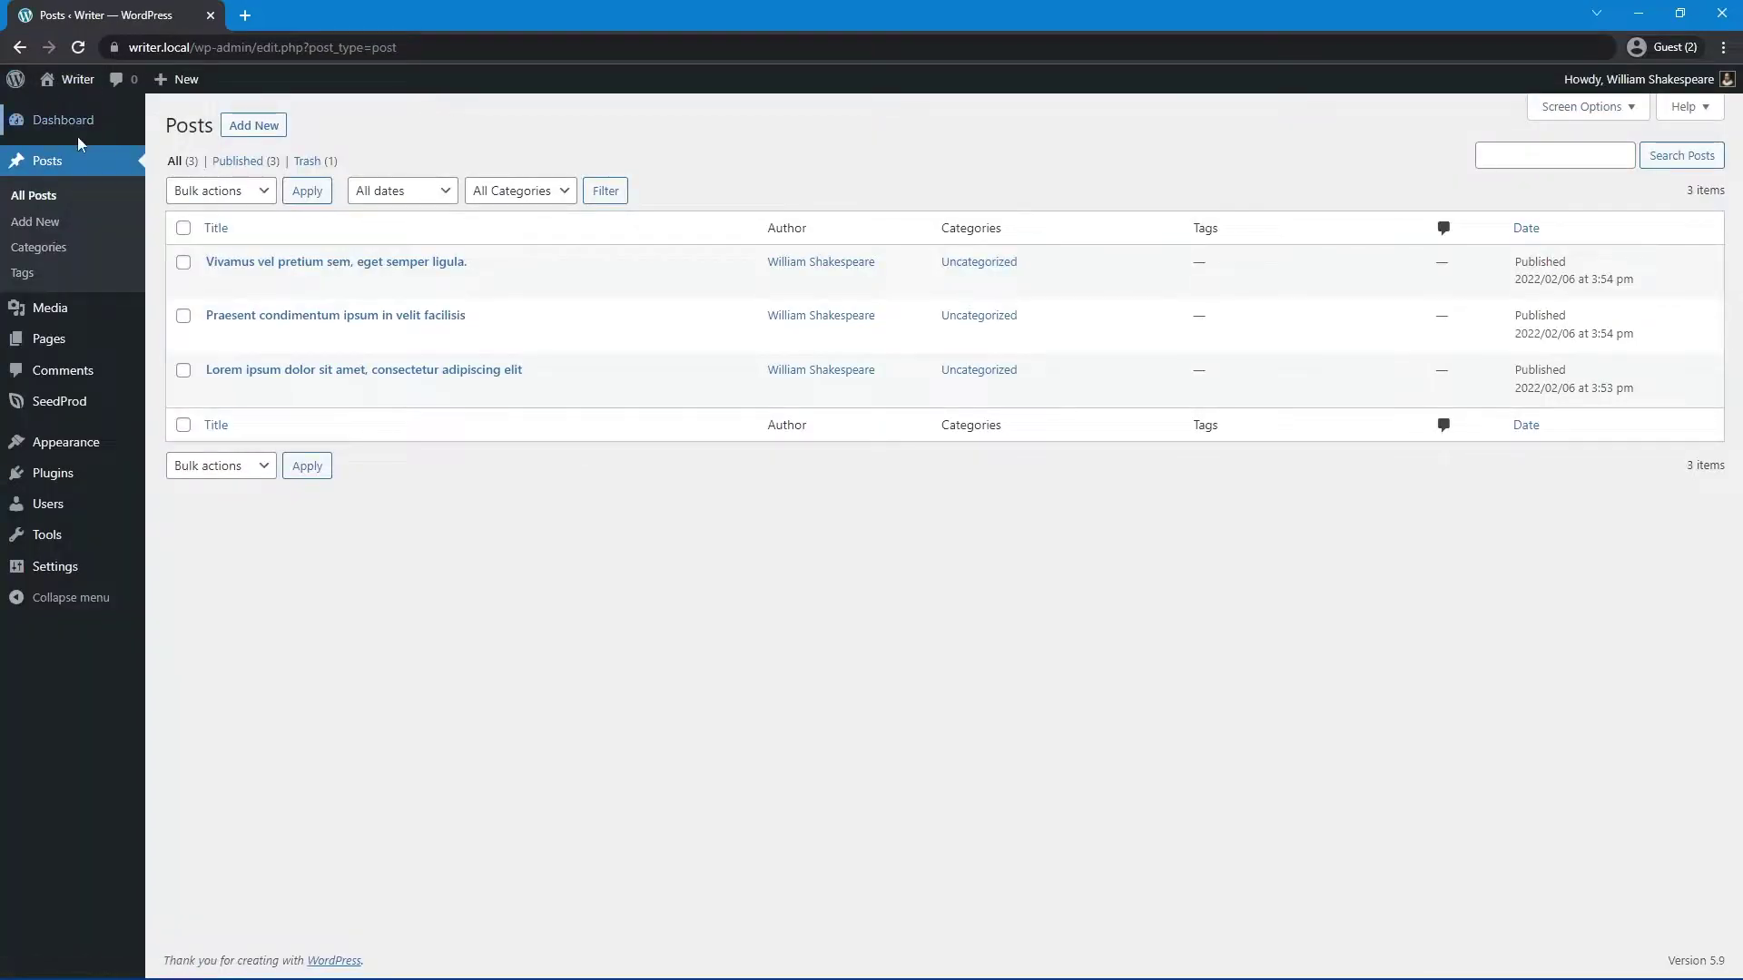
# Step: Show the Pages list with About, Order Book and Resources
pyautogui.click(50, 341)
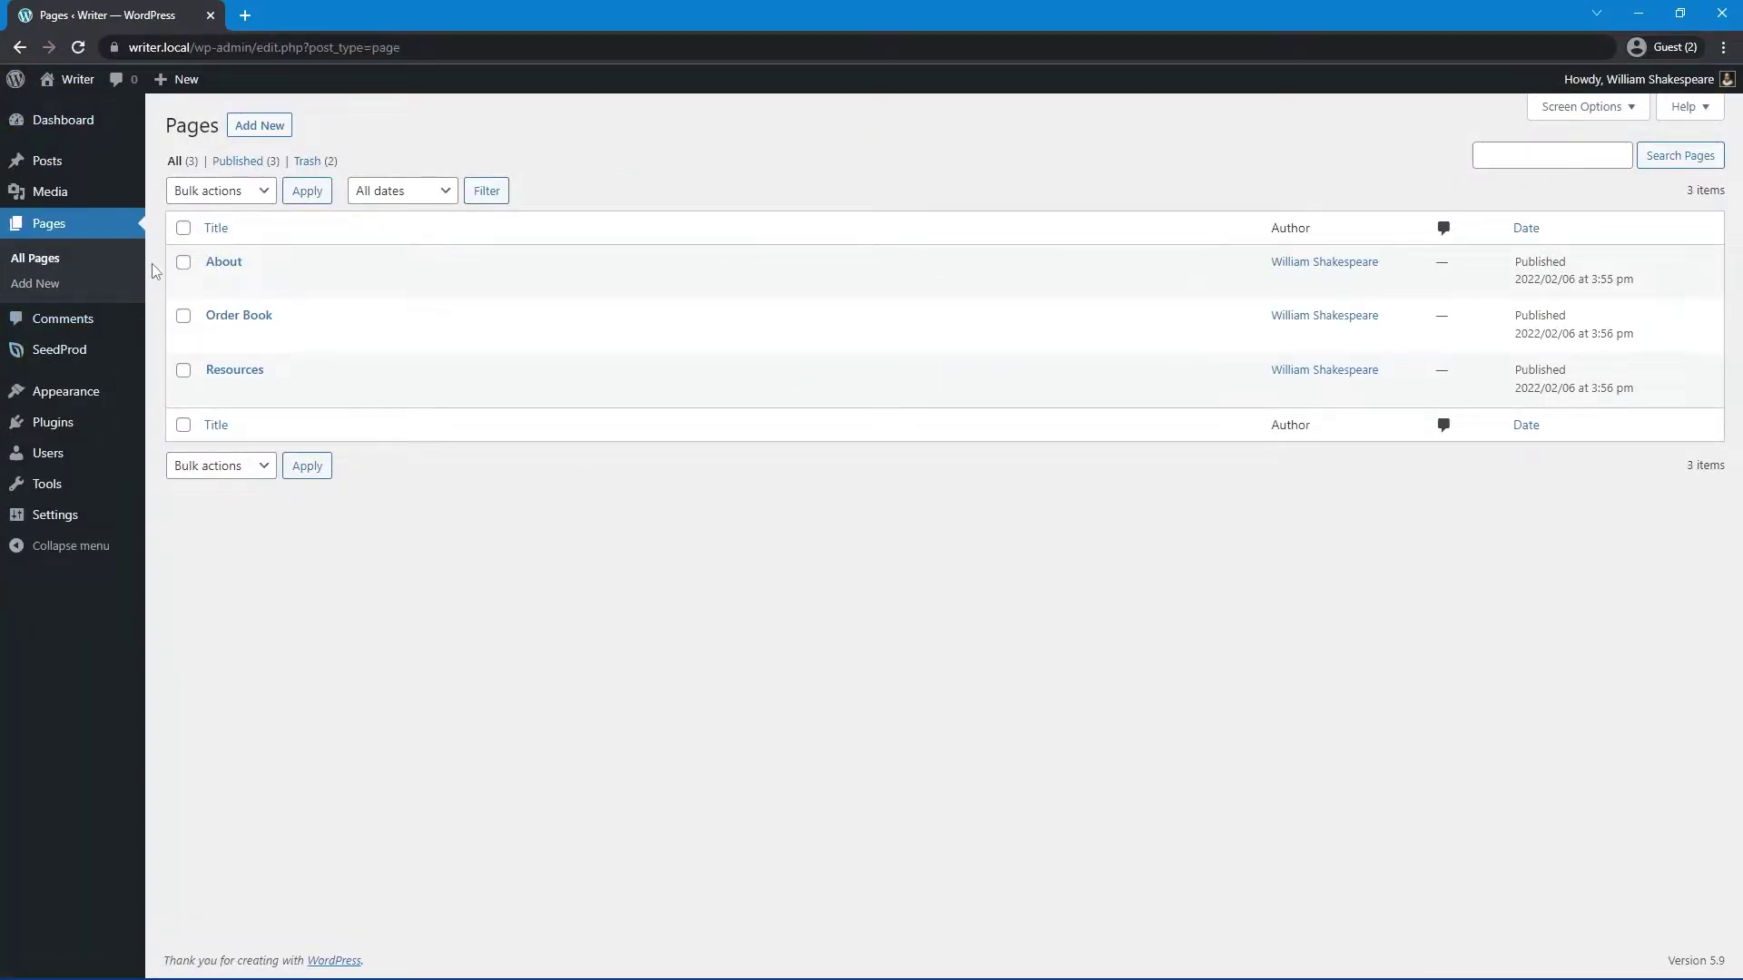
pyautogui.moveTo(255, 387)
pyautogui.moveTo(46, 349)
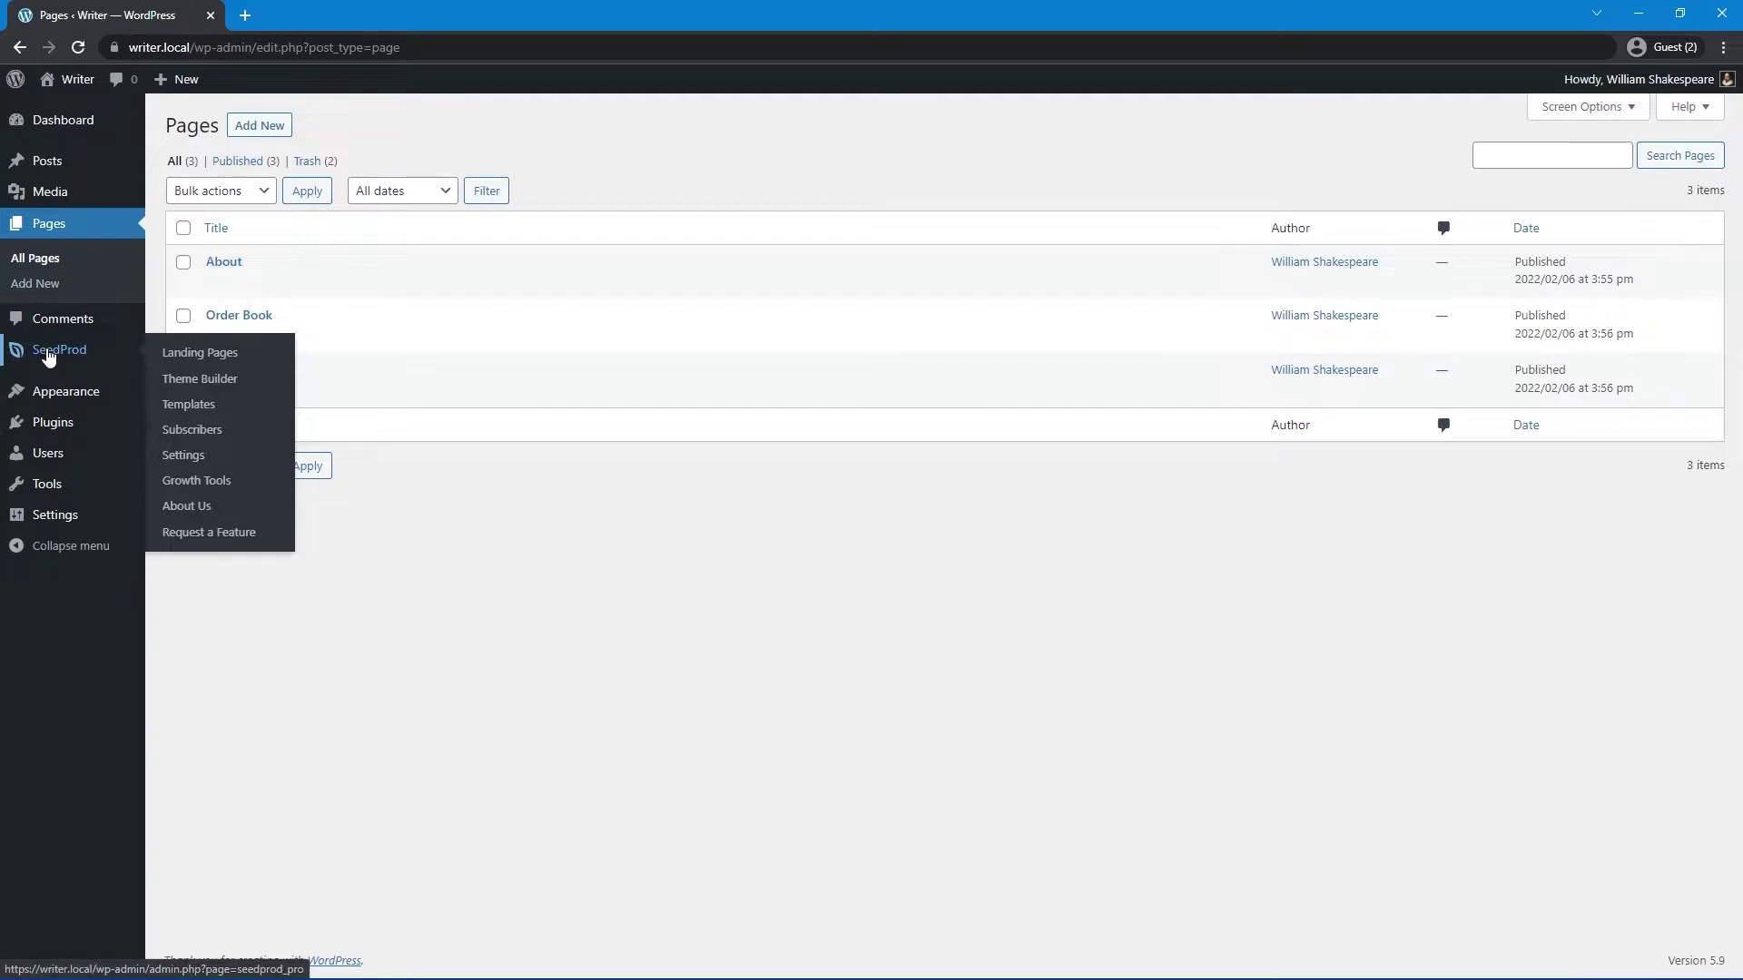
# Step: Open the Global CSS template from SeedProd's theme templates and view its sample element preview
pyautogui.click(210, 380)
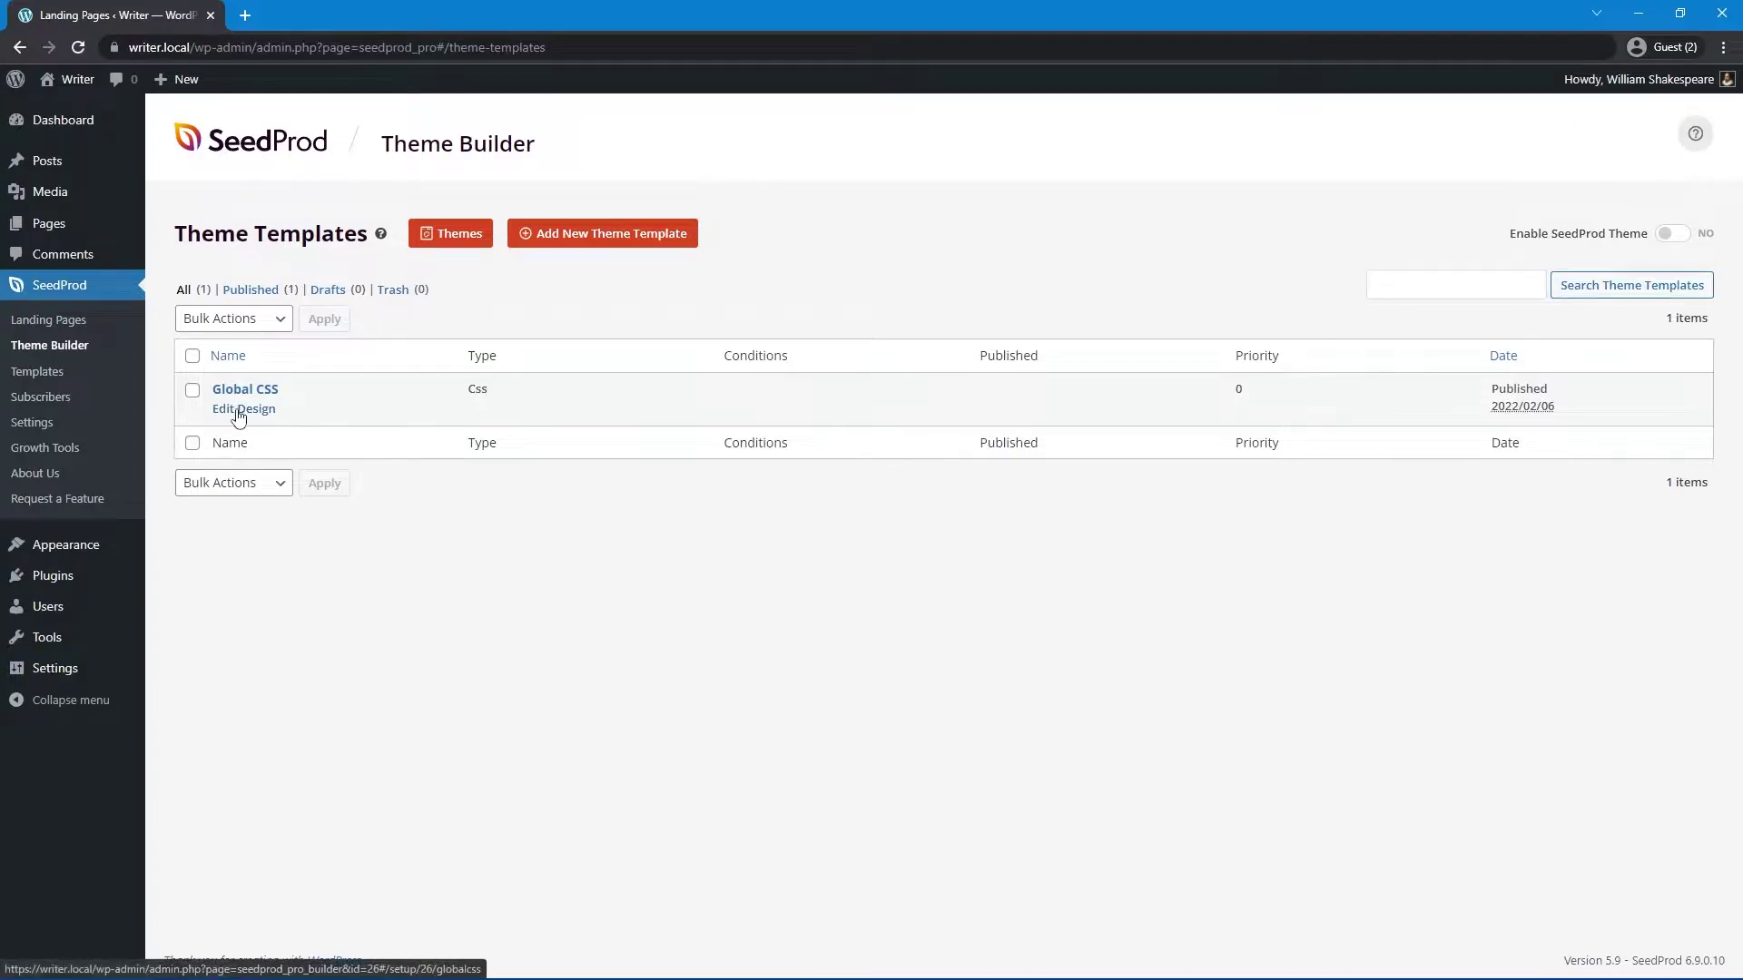
pyautogui.click(239, 409)
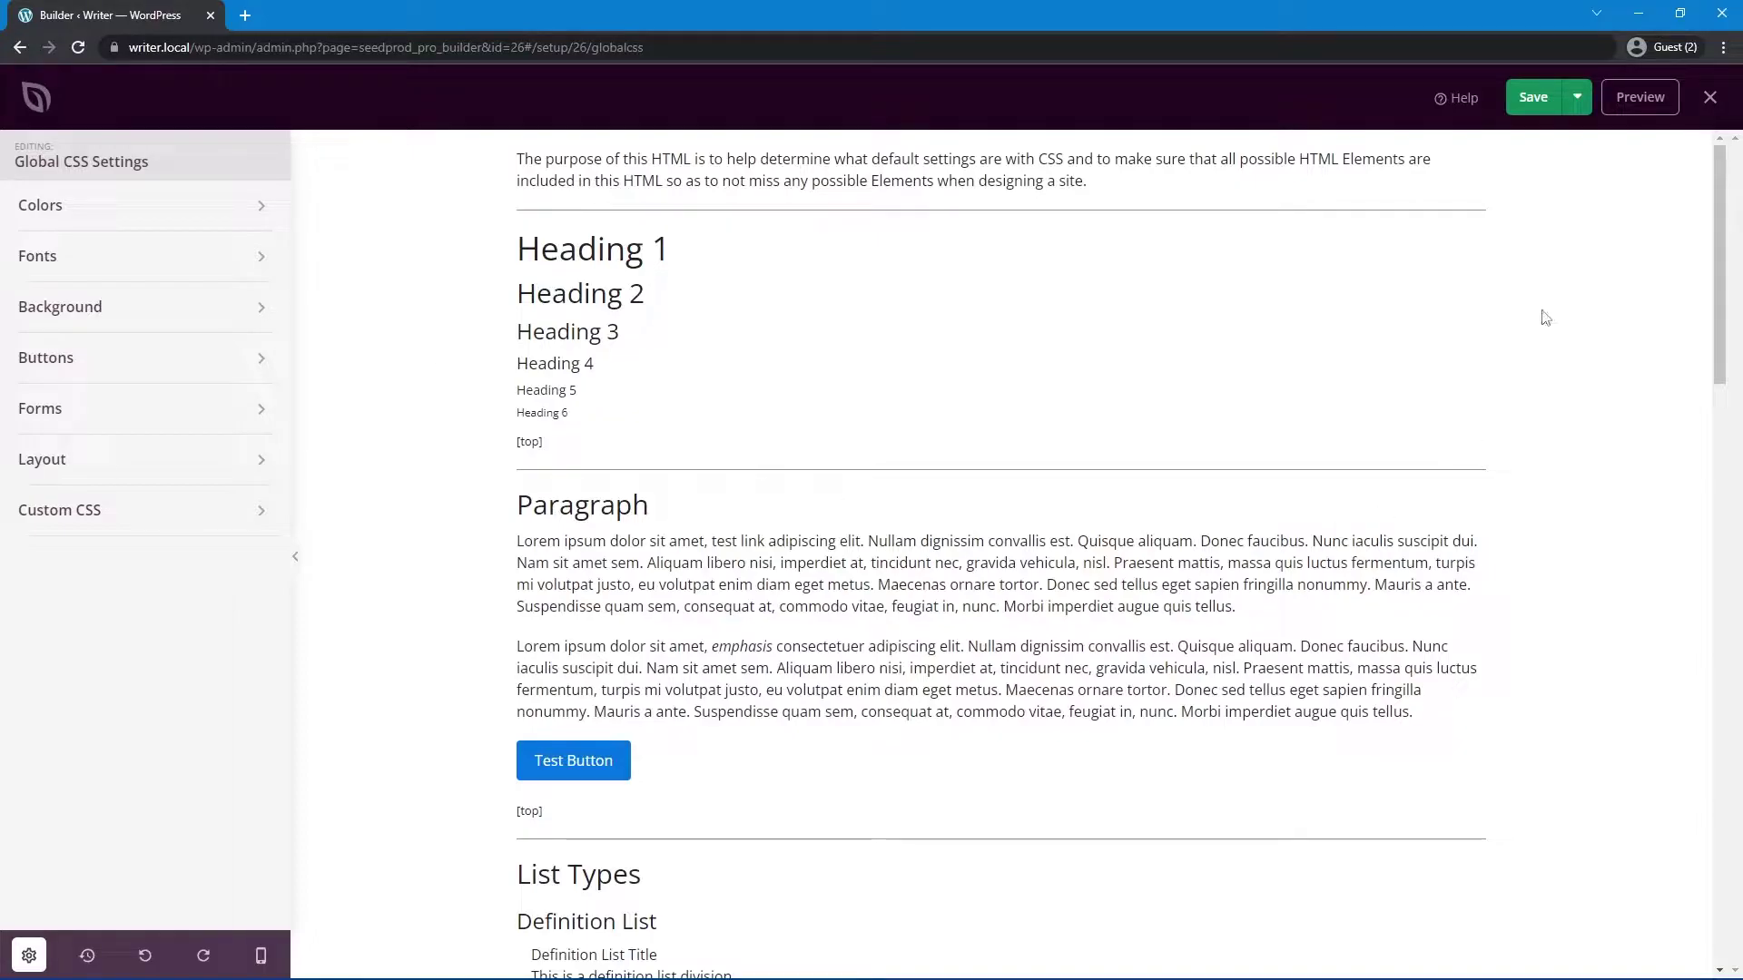
pyautogui.moveTo(1713, 210); pyautogui.dragTo(1622, 160)
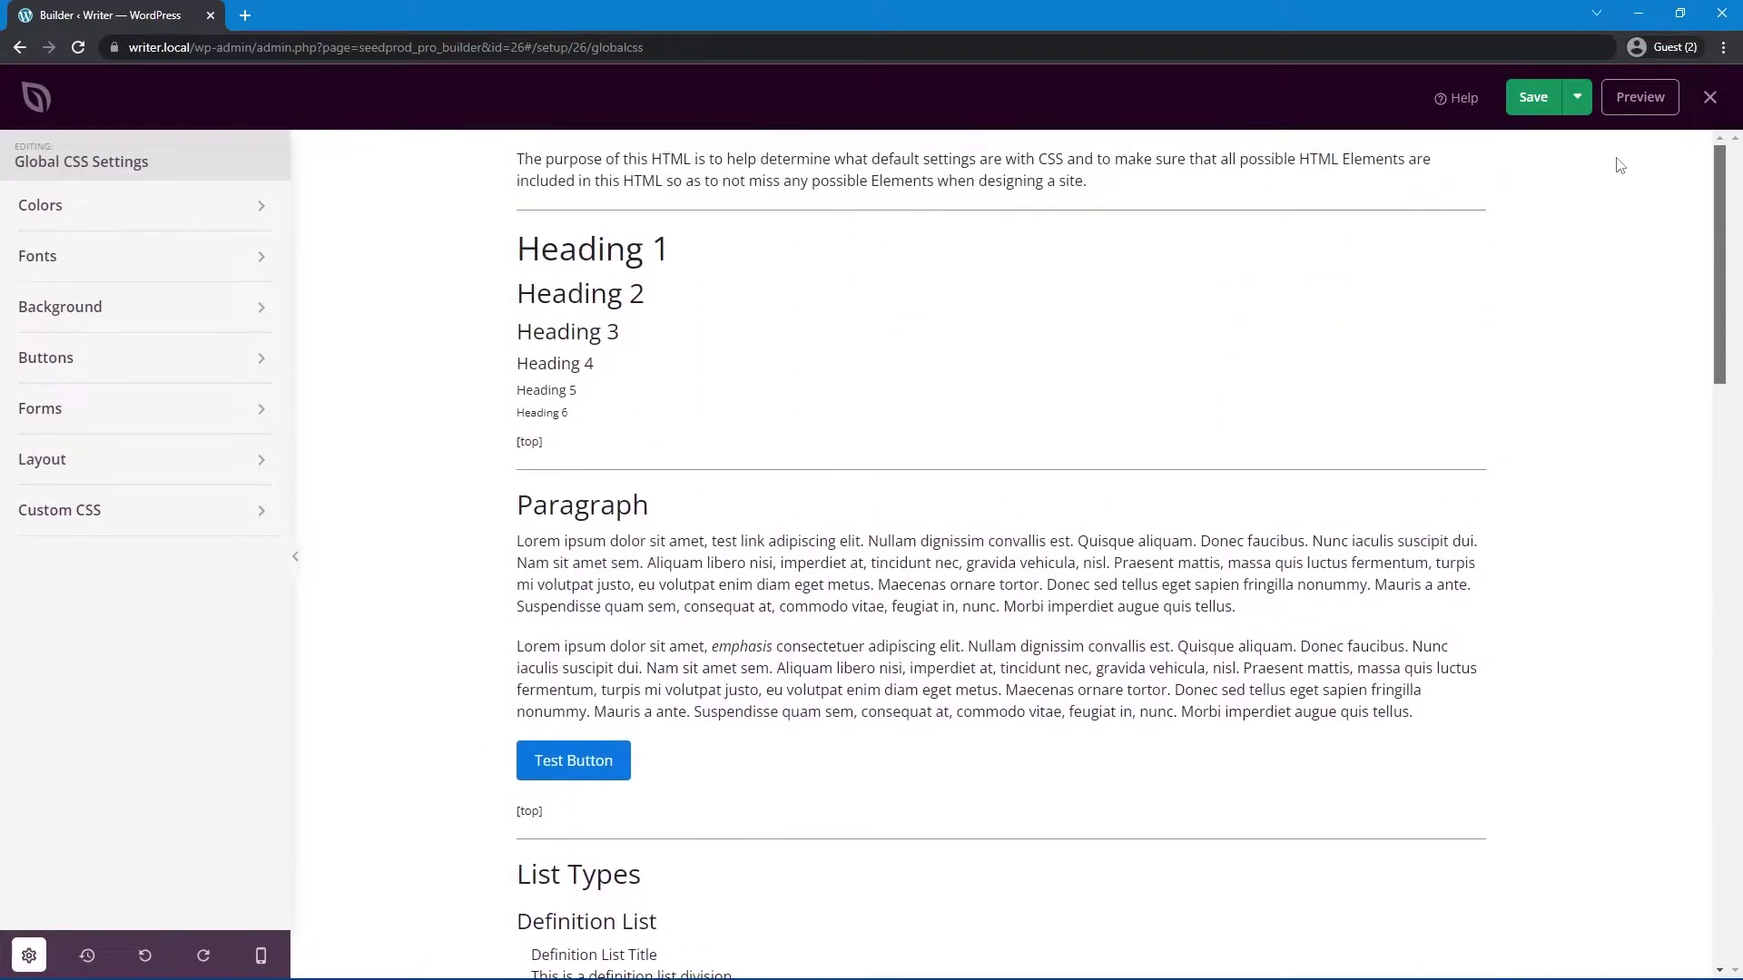
# Step: Set the header colour to black and the body text colour to #565656
pyautogui.click(127, 209)
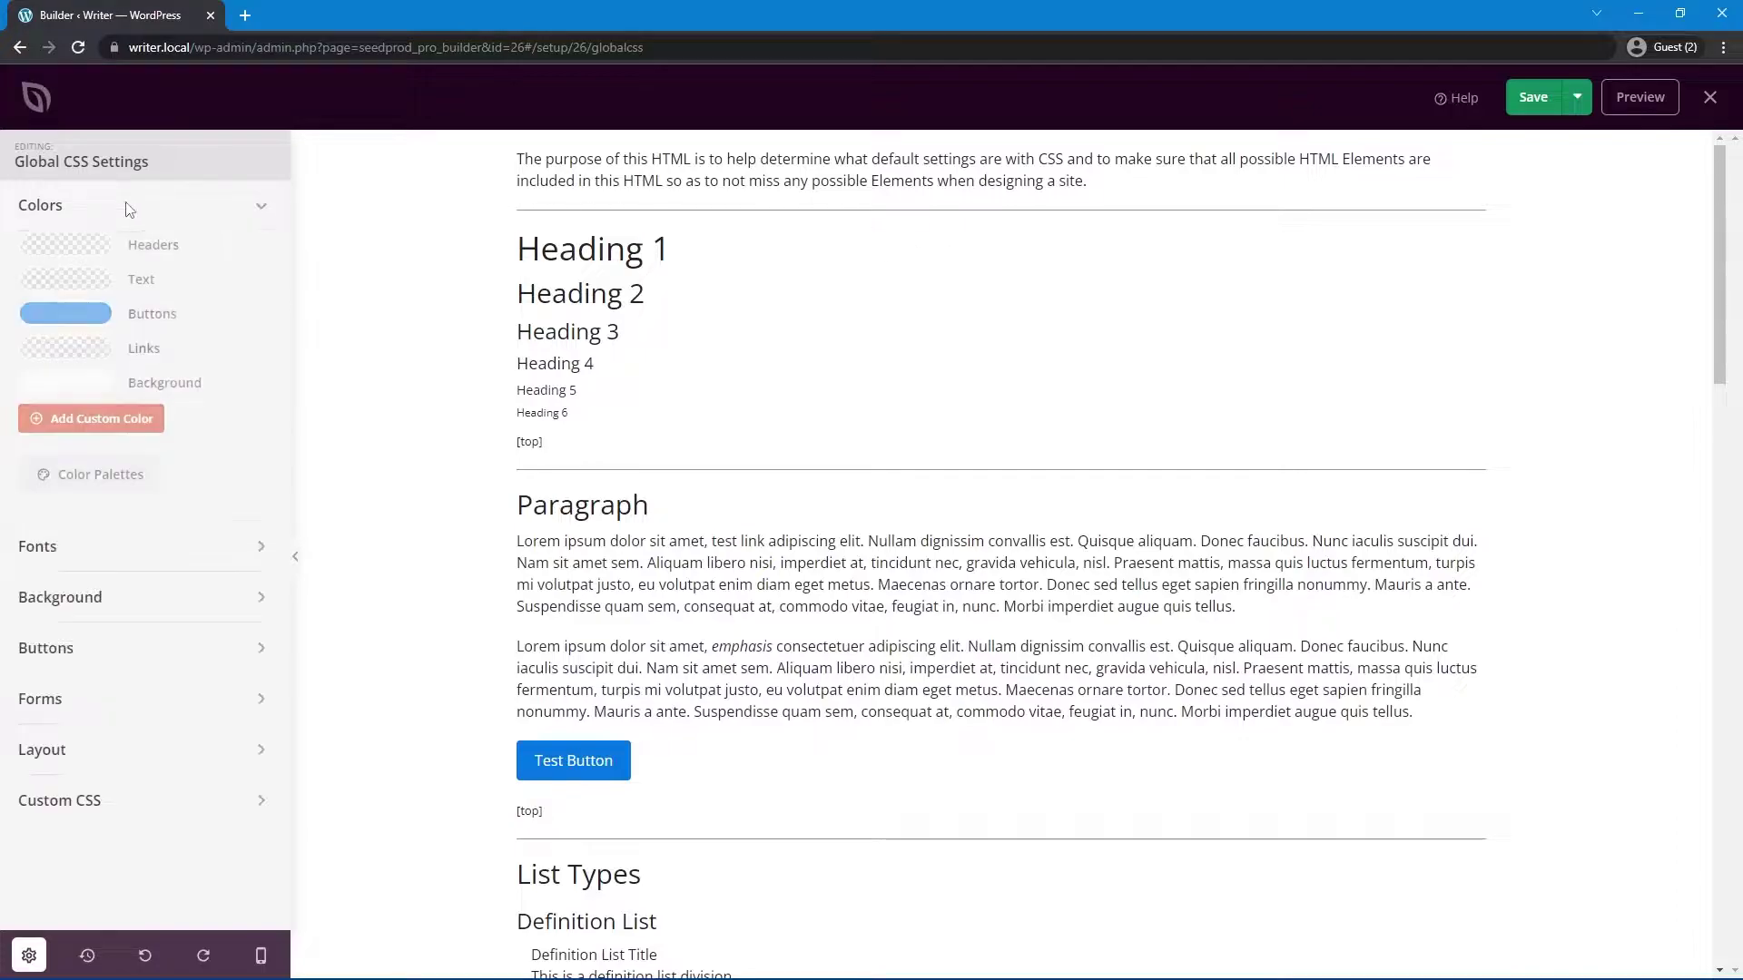
pyautogui.click(60, 246)
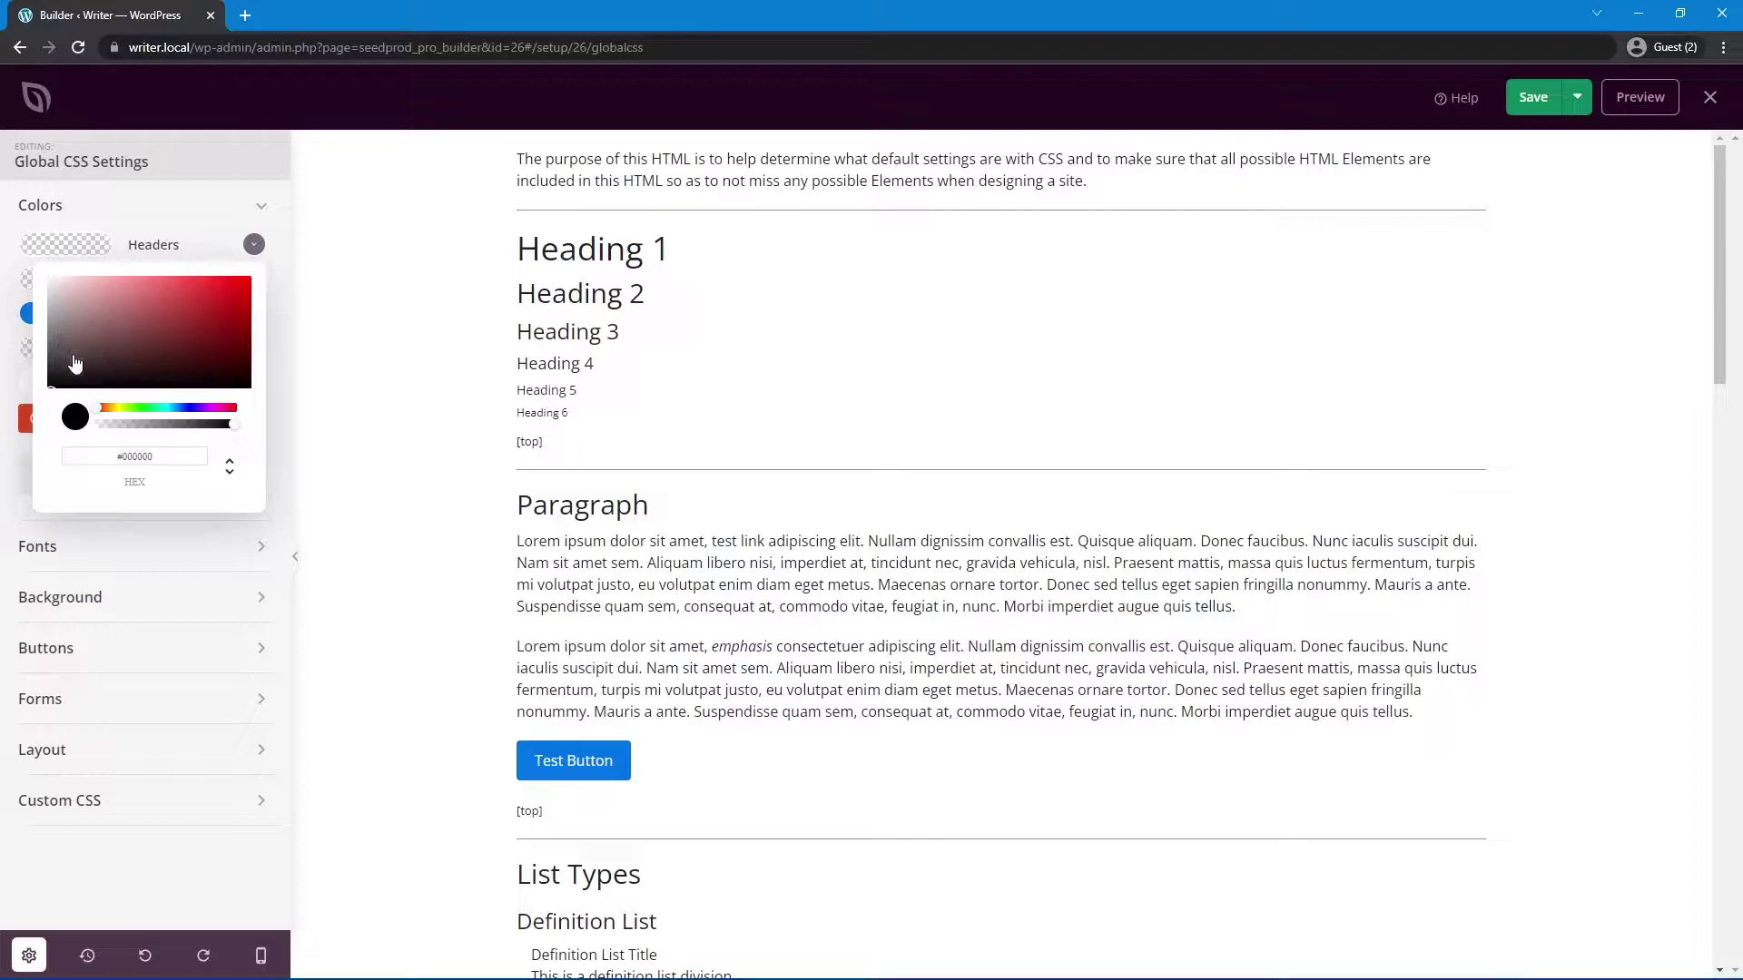
pyautogui.click(69, 362)
pyautogui.click(23, 404)
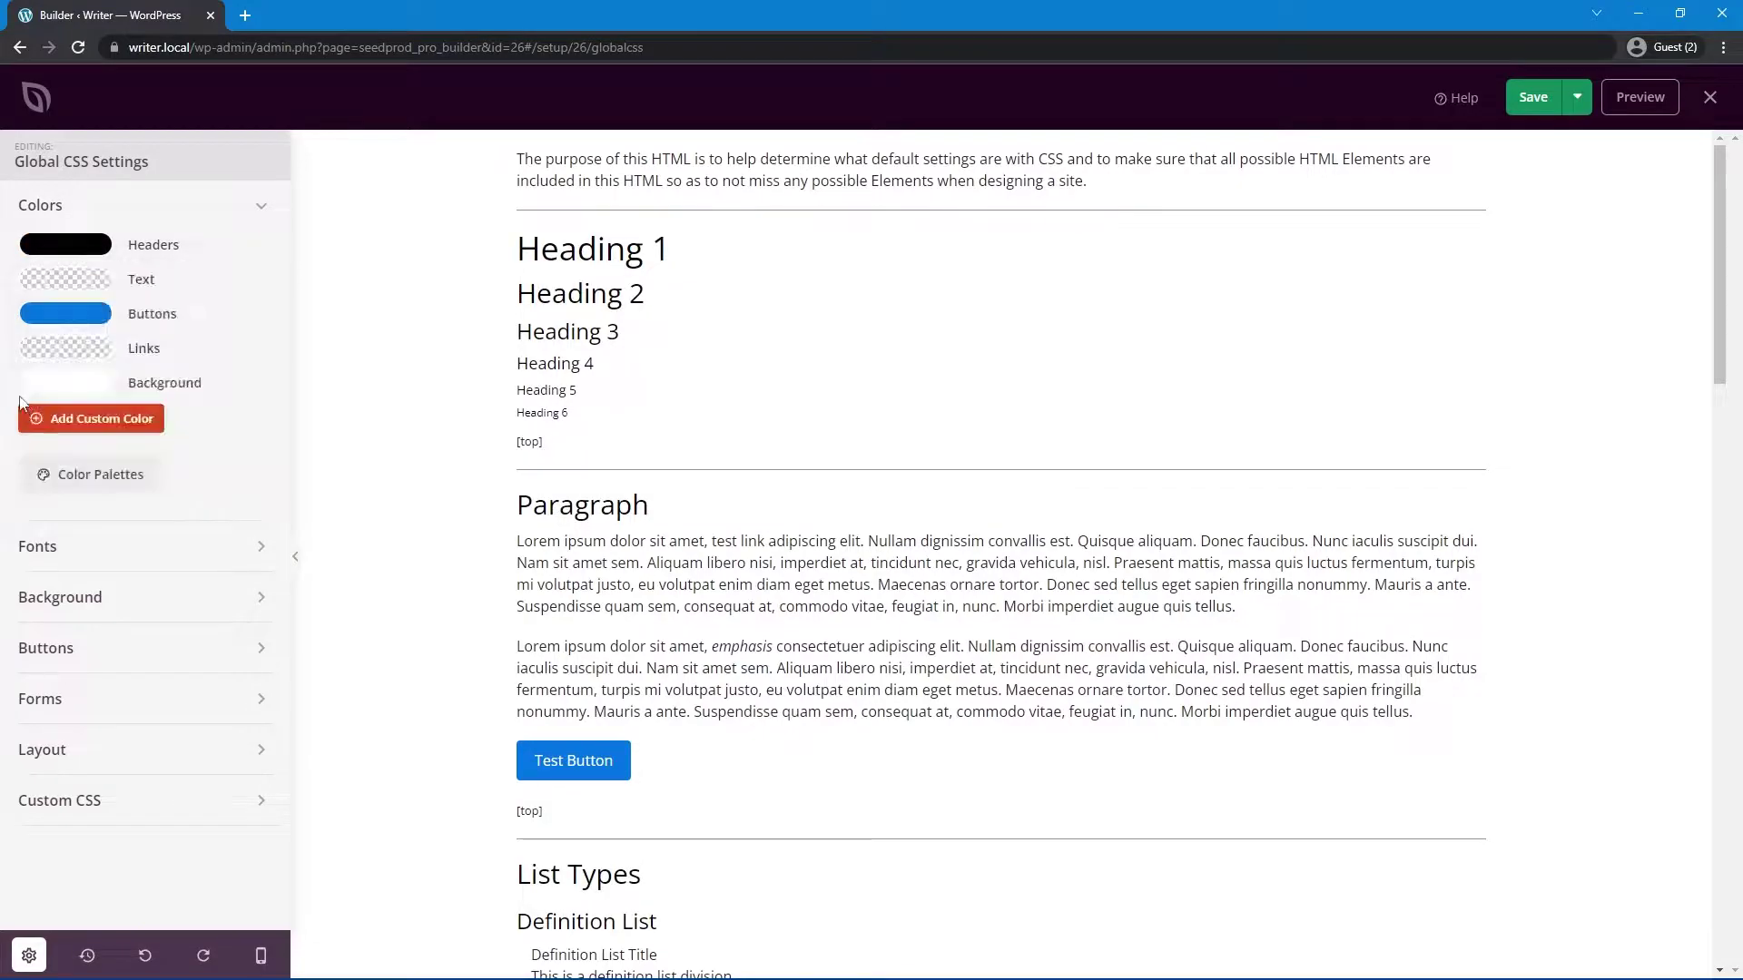
pyautogui.click(94, 286)
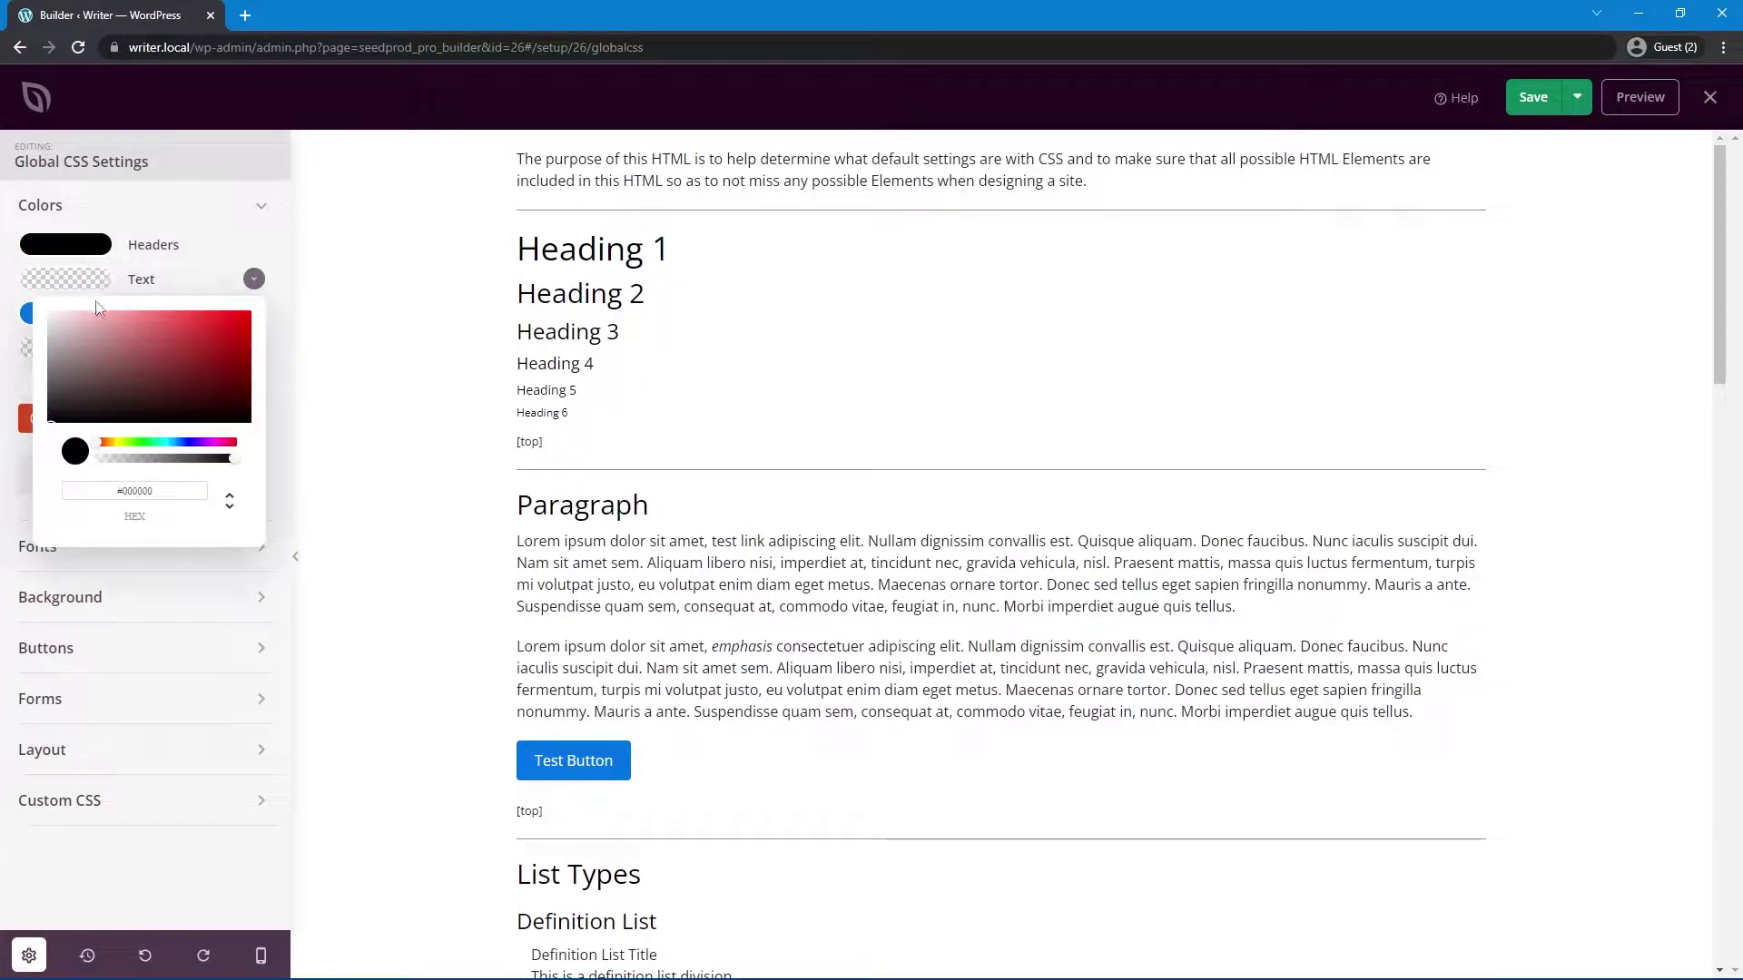
pyautogui.click(63, 406)
pyautogui.moveTo(63, 406)
pyautogui.mouseDown()
pyautogui.moveTo(79, 393)
pyautogui.moveTo(33, 397)
pyautogui.mouseUp()
pyautogui.click(26, 392)
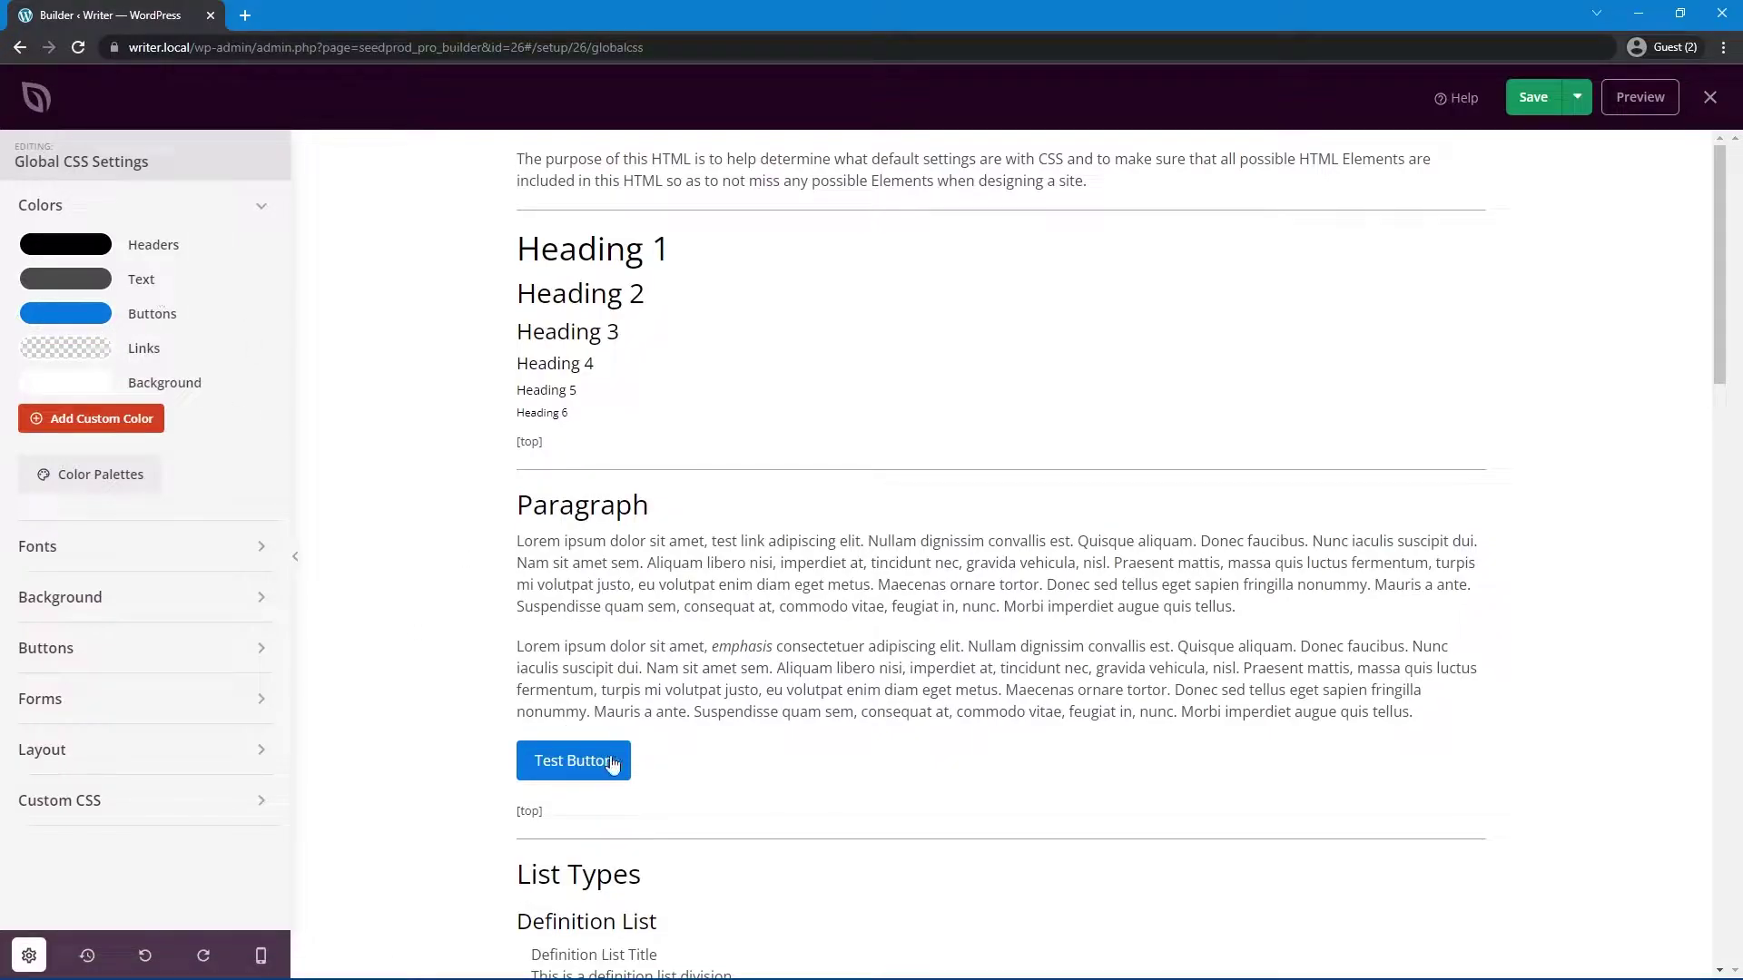
# Step: Make the button colour grey and the link colour #8E8E8E
pyautogui.click(92, 318)
pyautogui.moveTo(70, 408)
pyautogui.mouseDown()
pyautogui.moveTo(27, 416)
pyautogui.moveTo(24, 454)
pyautogui.moveTo(11, 432)
pyautogui.mouseUp()
pyautogui.click(11, 431)
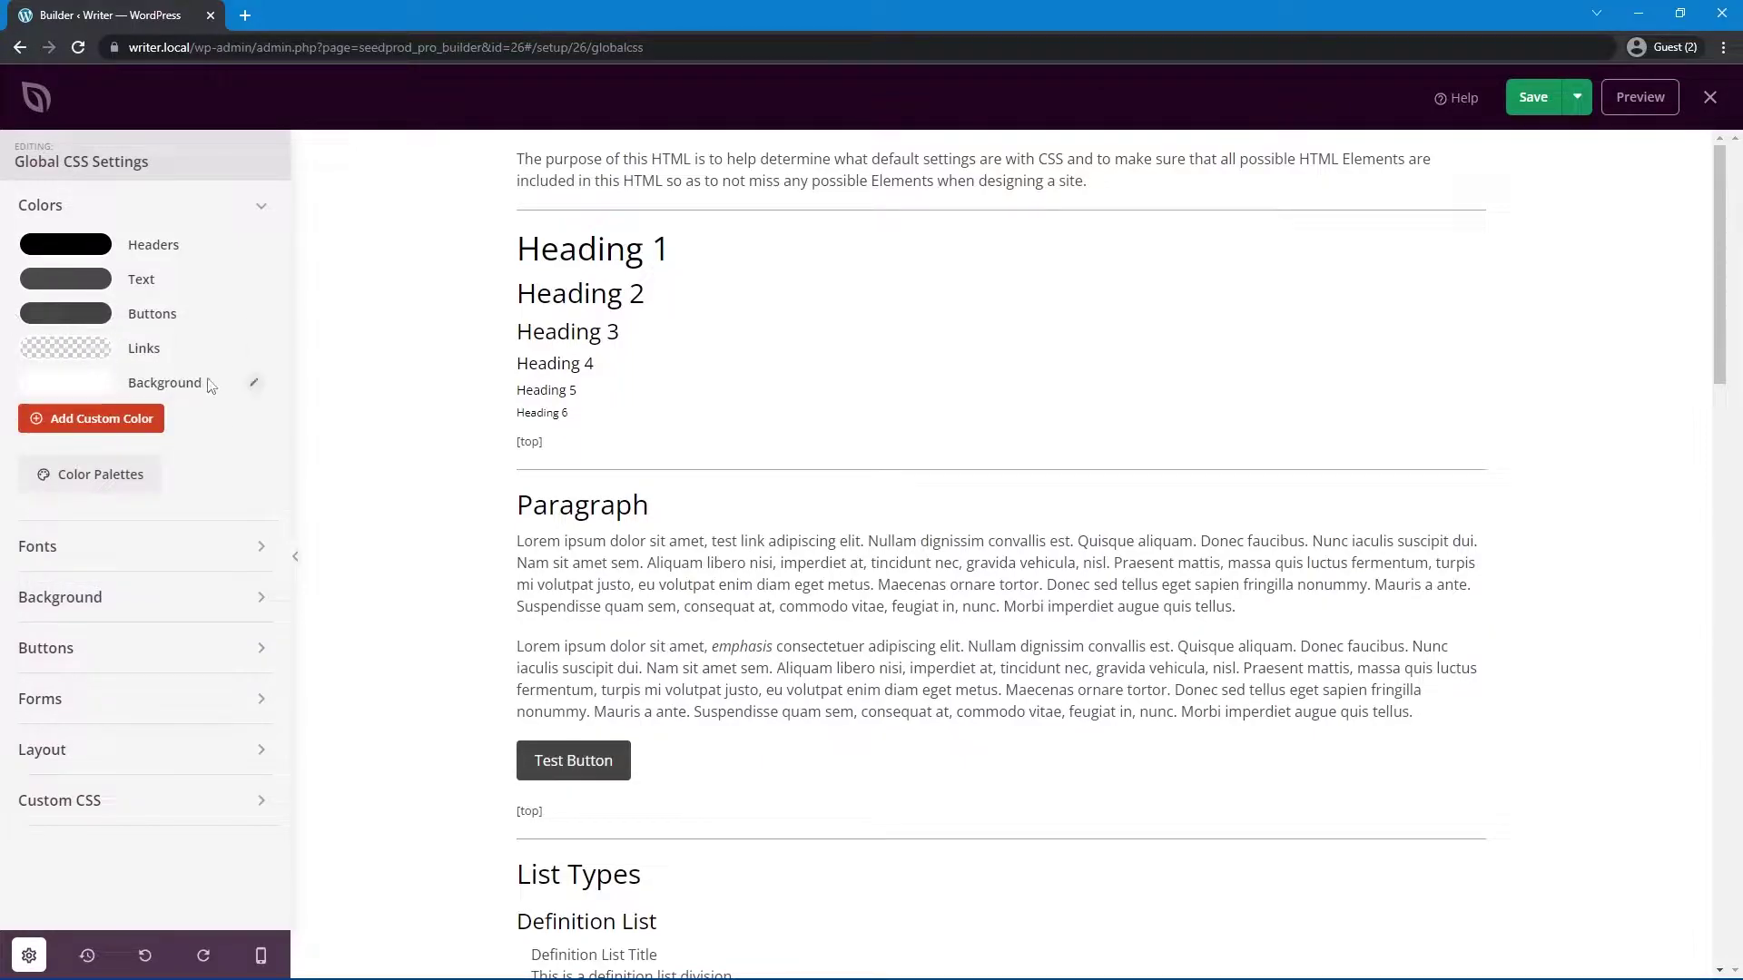
pyautogui.click(81, 353)
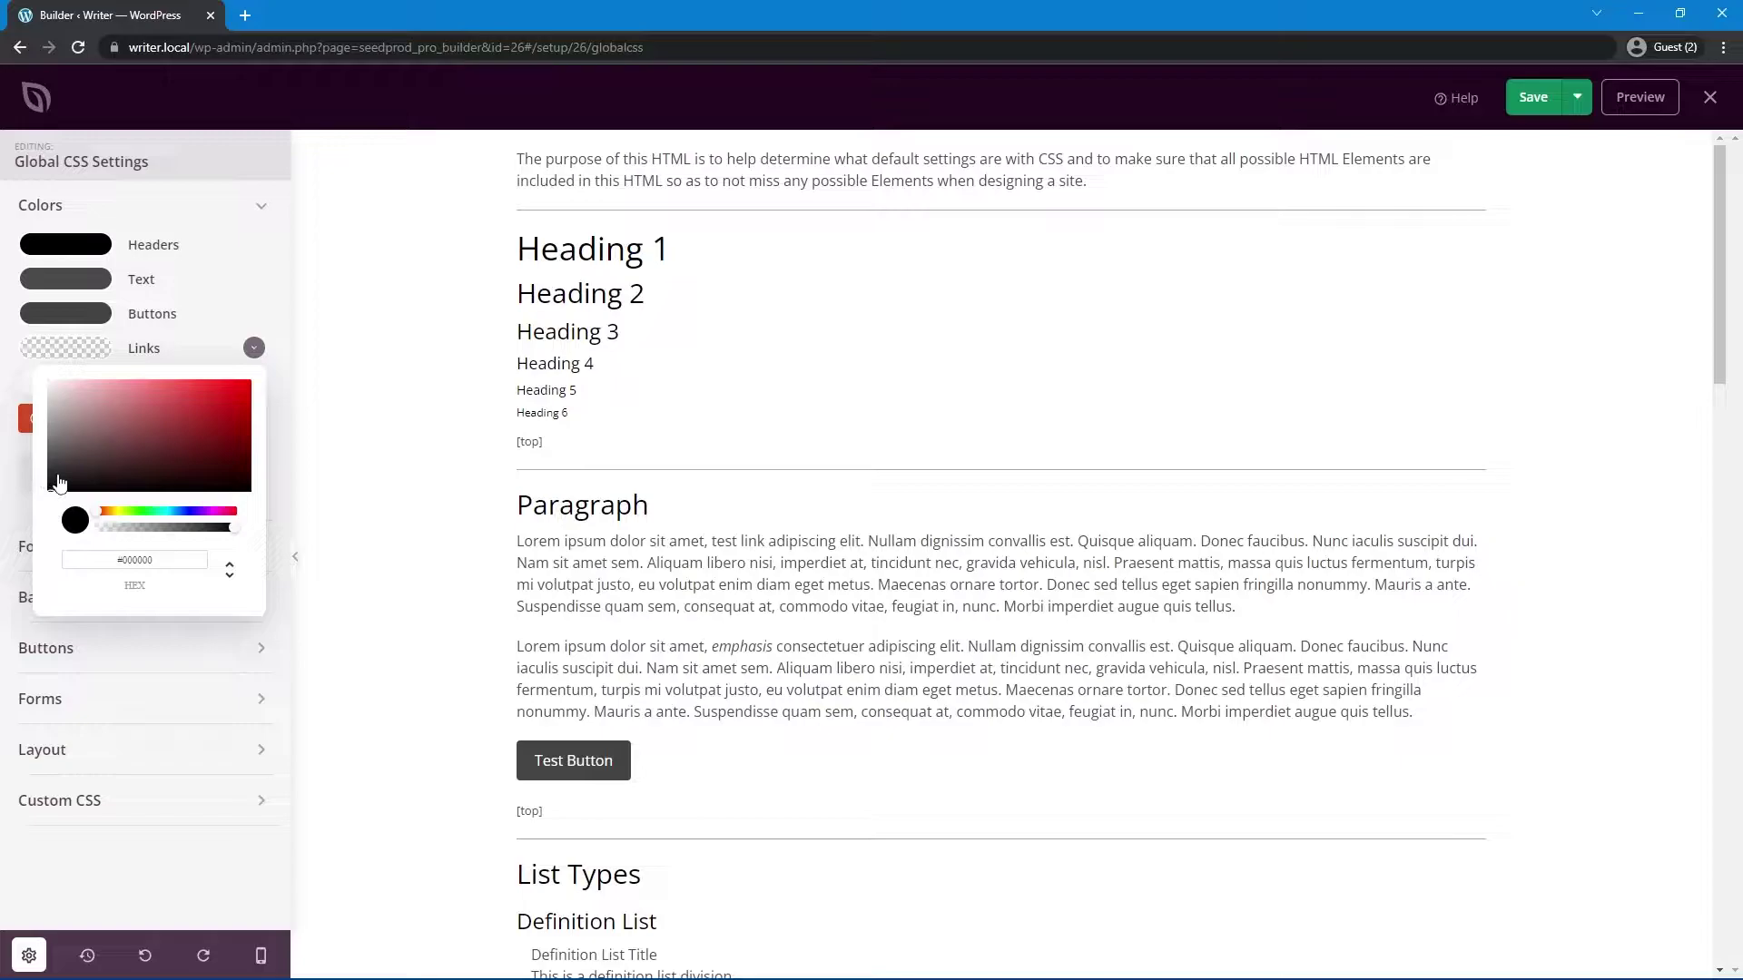
pyautogui.scroll(-2, 685, 495)
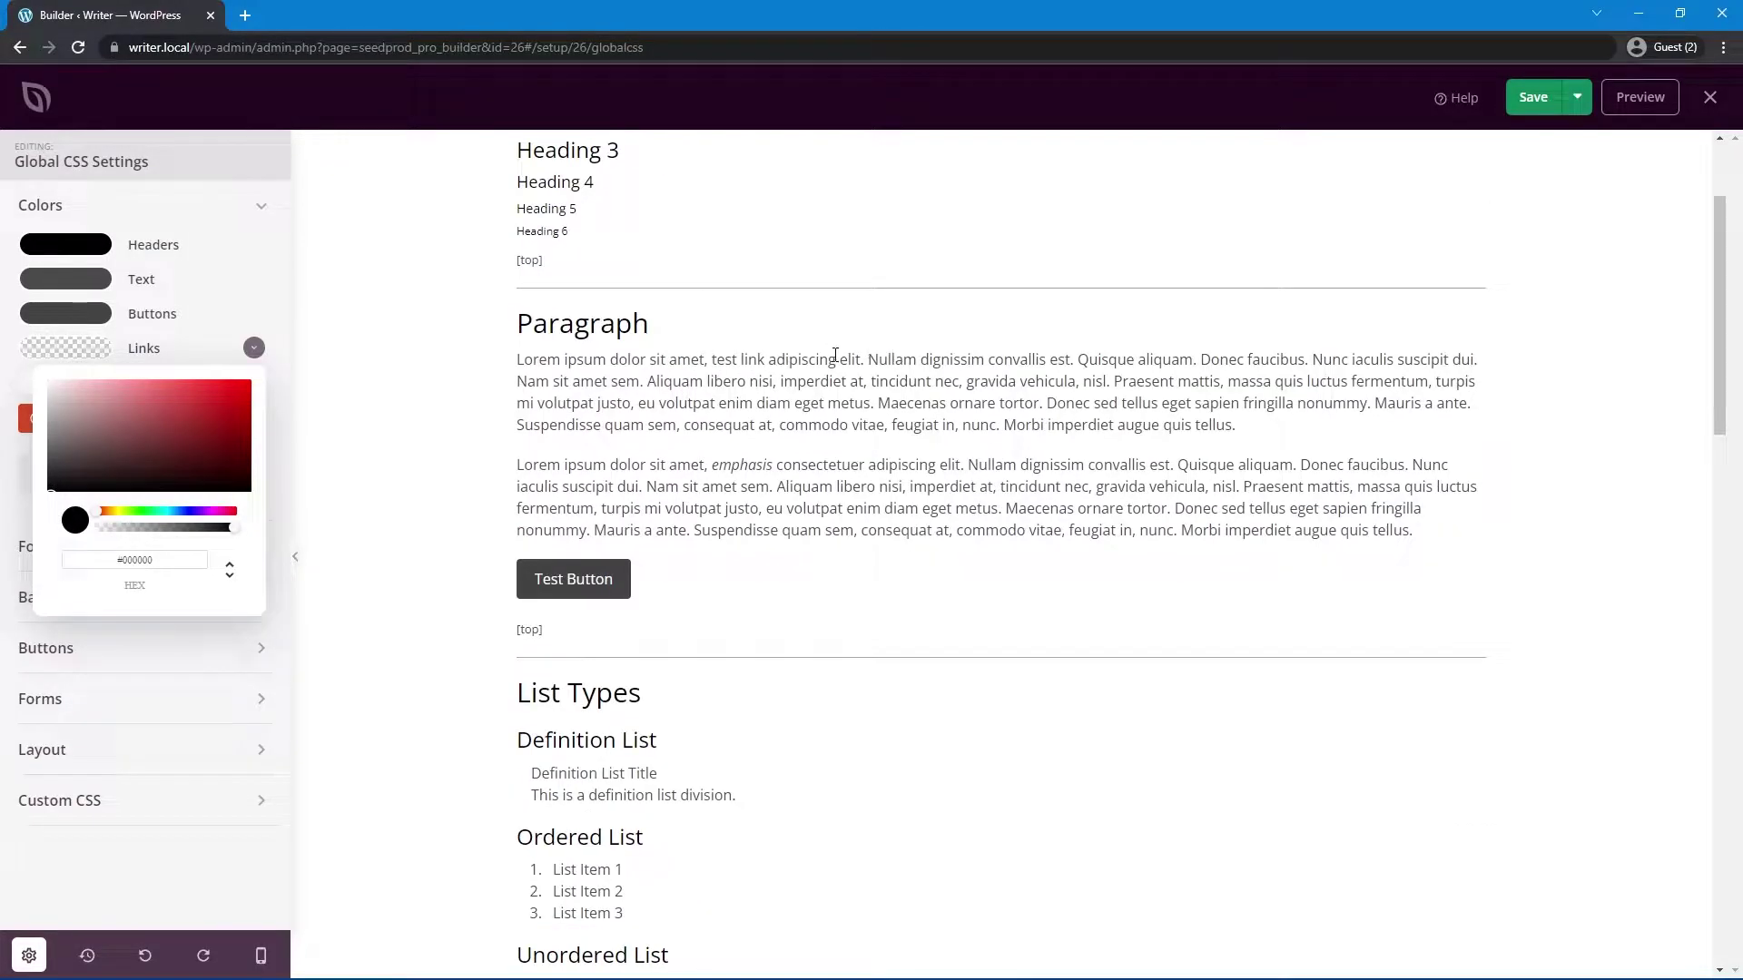
pyautogui.click(50, 465)
pyautogui.moveTo(50, 465); pyautogui.dragTo(48, 442)
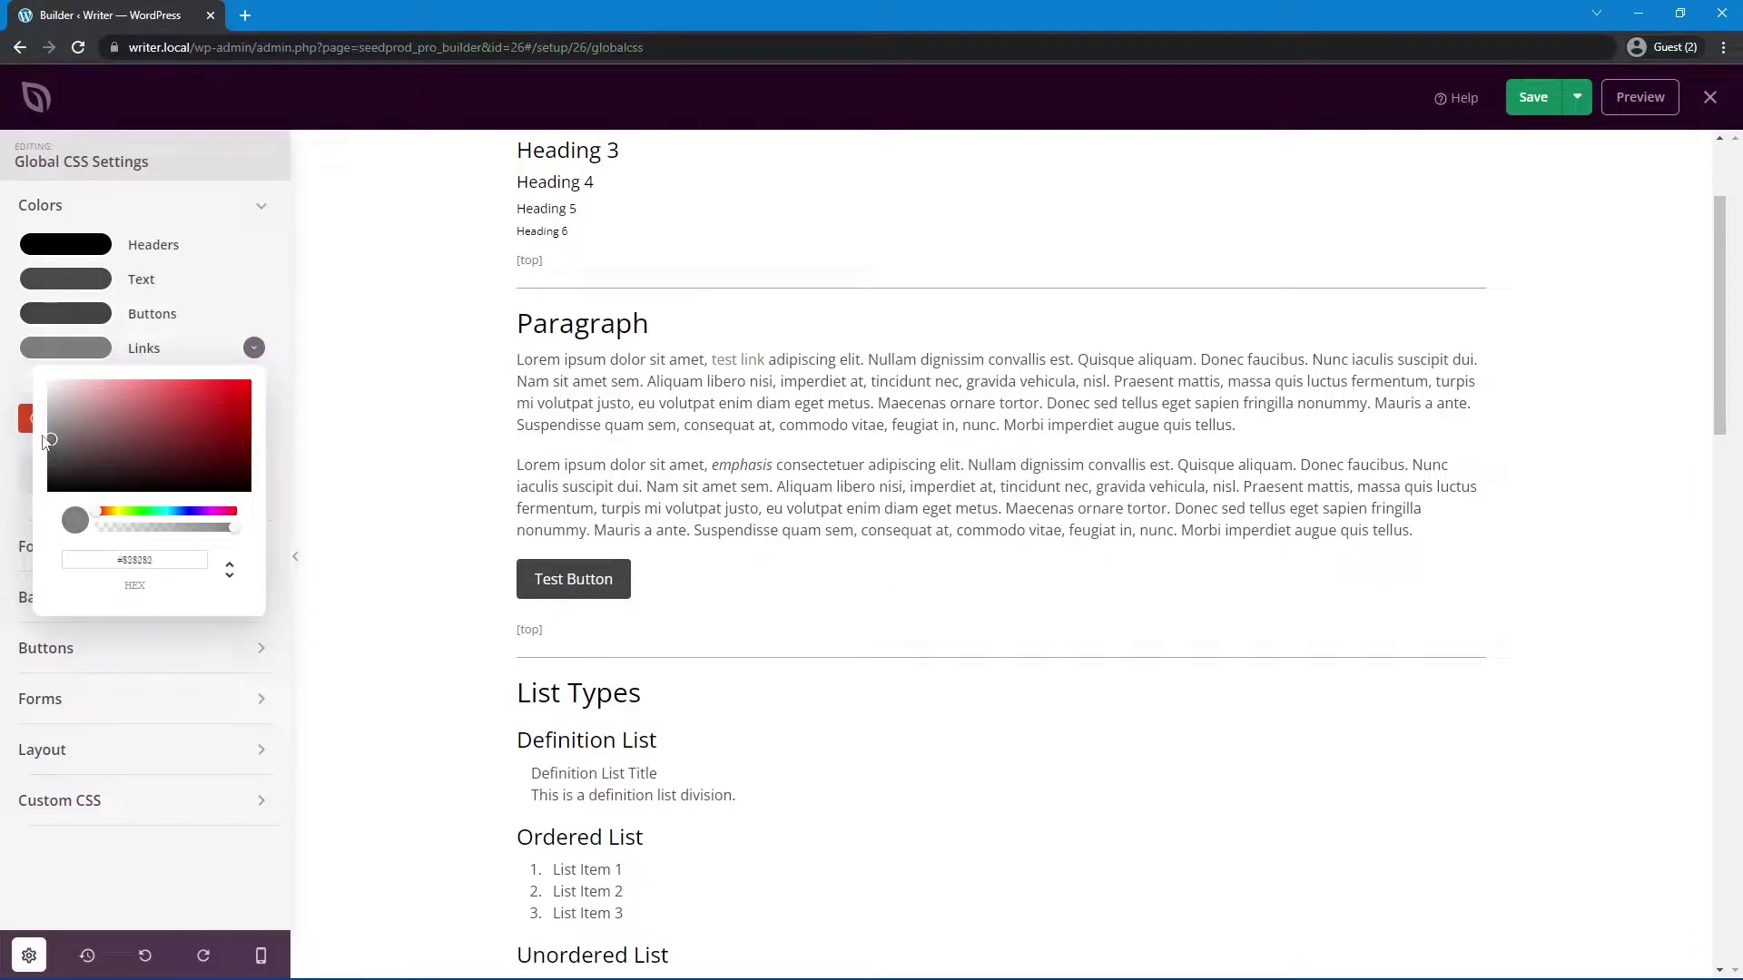
pyautogui.click(746, 327)
# Step: Set the page background to light grey #E4E4E4 and collapse the colour settings
pyautogui.scroll(-10, 755, 424)
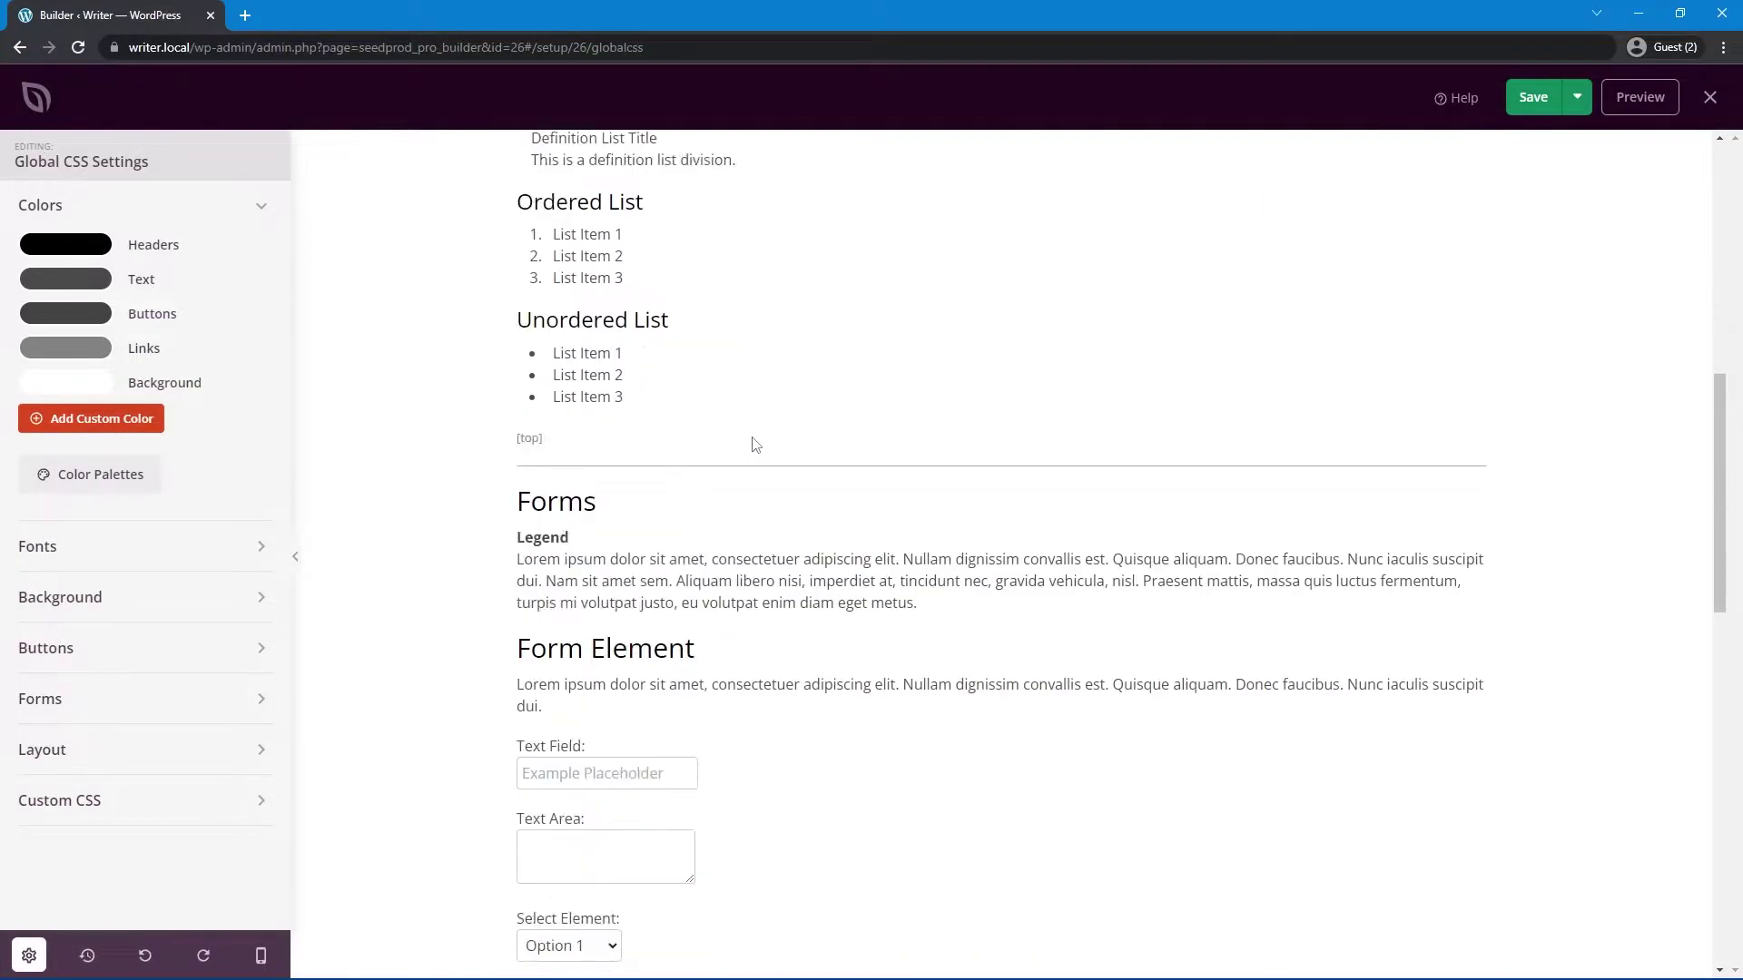
pyautogui.scroll(12, 719, 557)
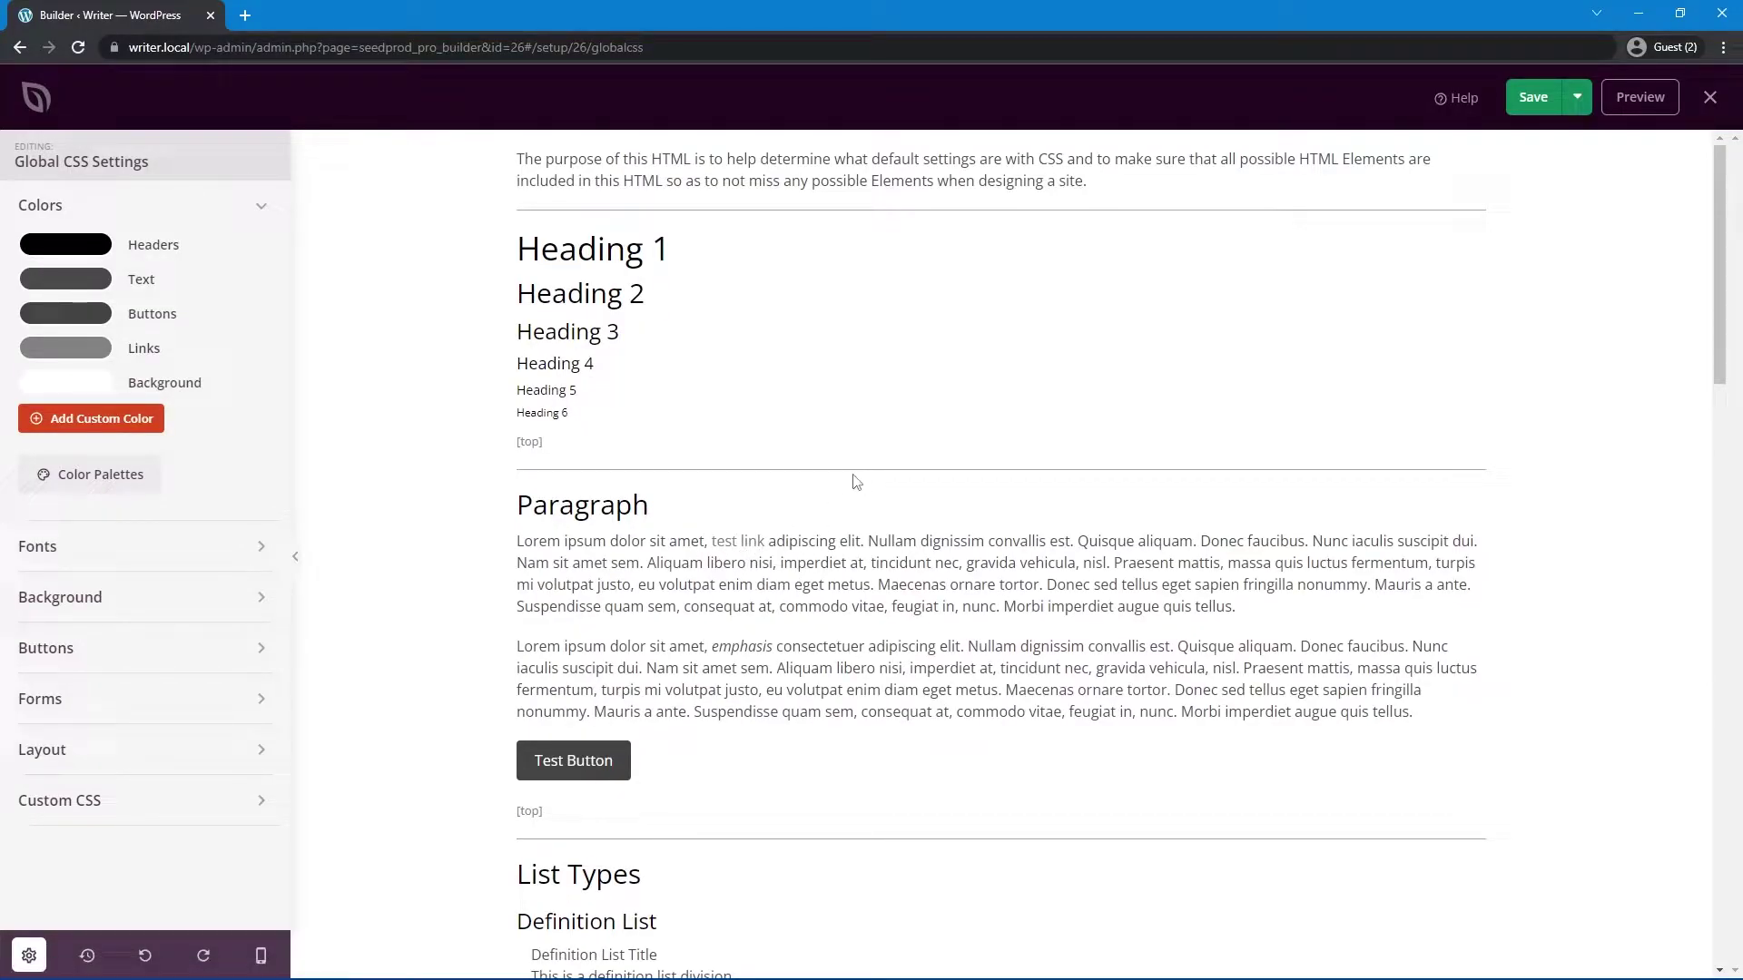
pyautogui.click(87, 382)
pyautogui.moveTo(53, 421)
pyautogui.mouseDown()
pyautogui.moveTo(39, 433)
pyautogui.moveTo(38, 417)
pyautogui.mouseUp()
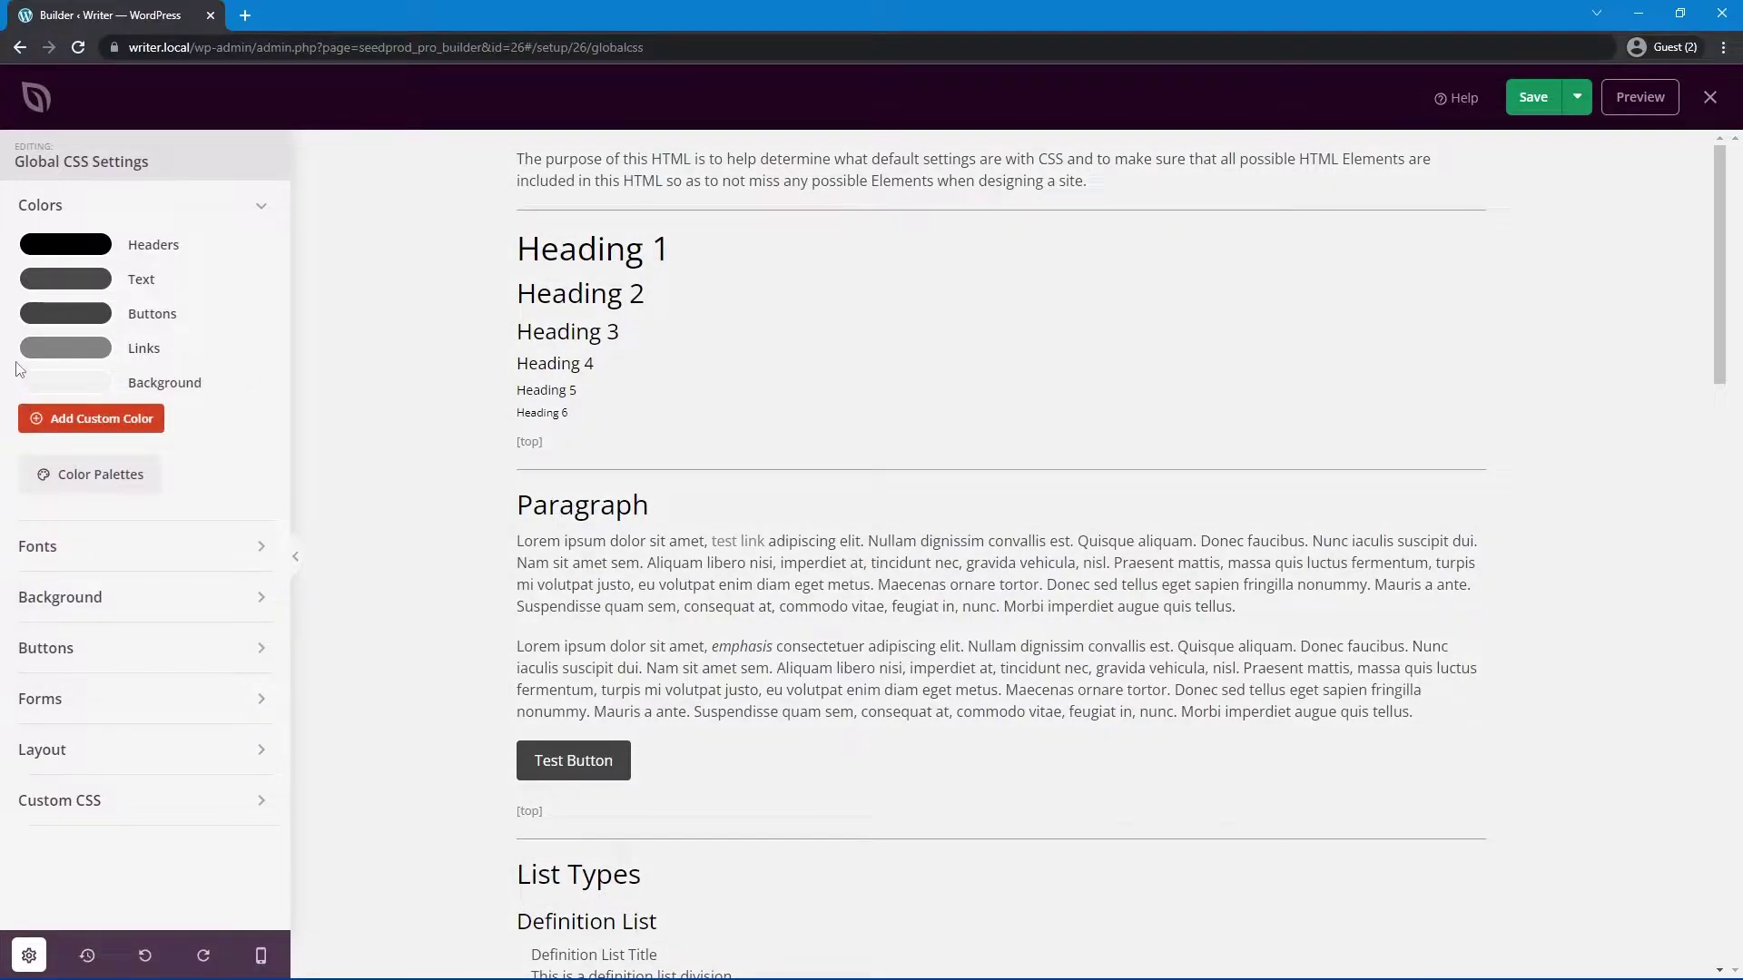
pyautogui.click(262, 209)
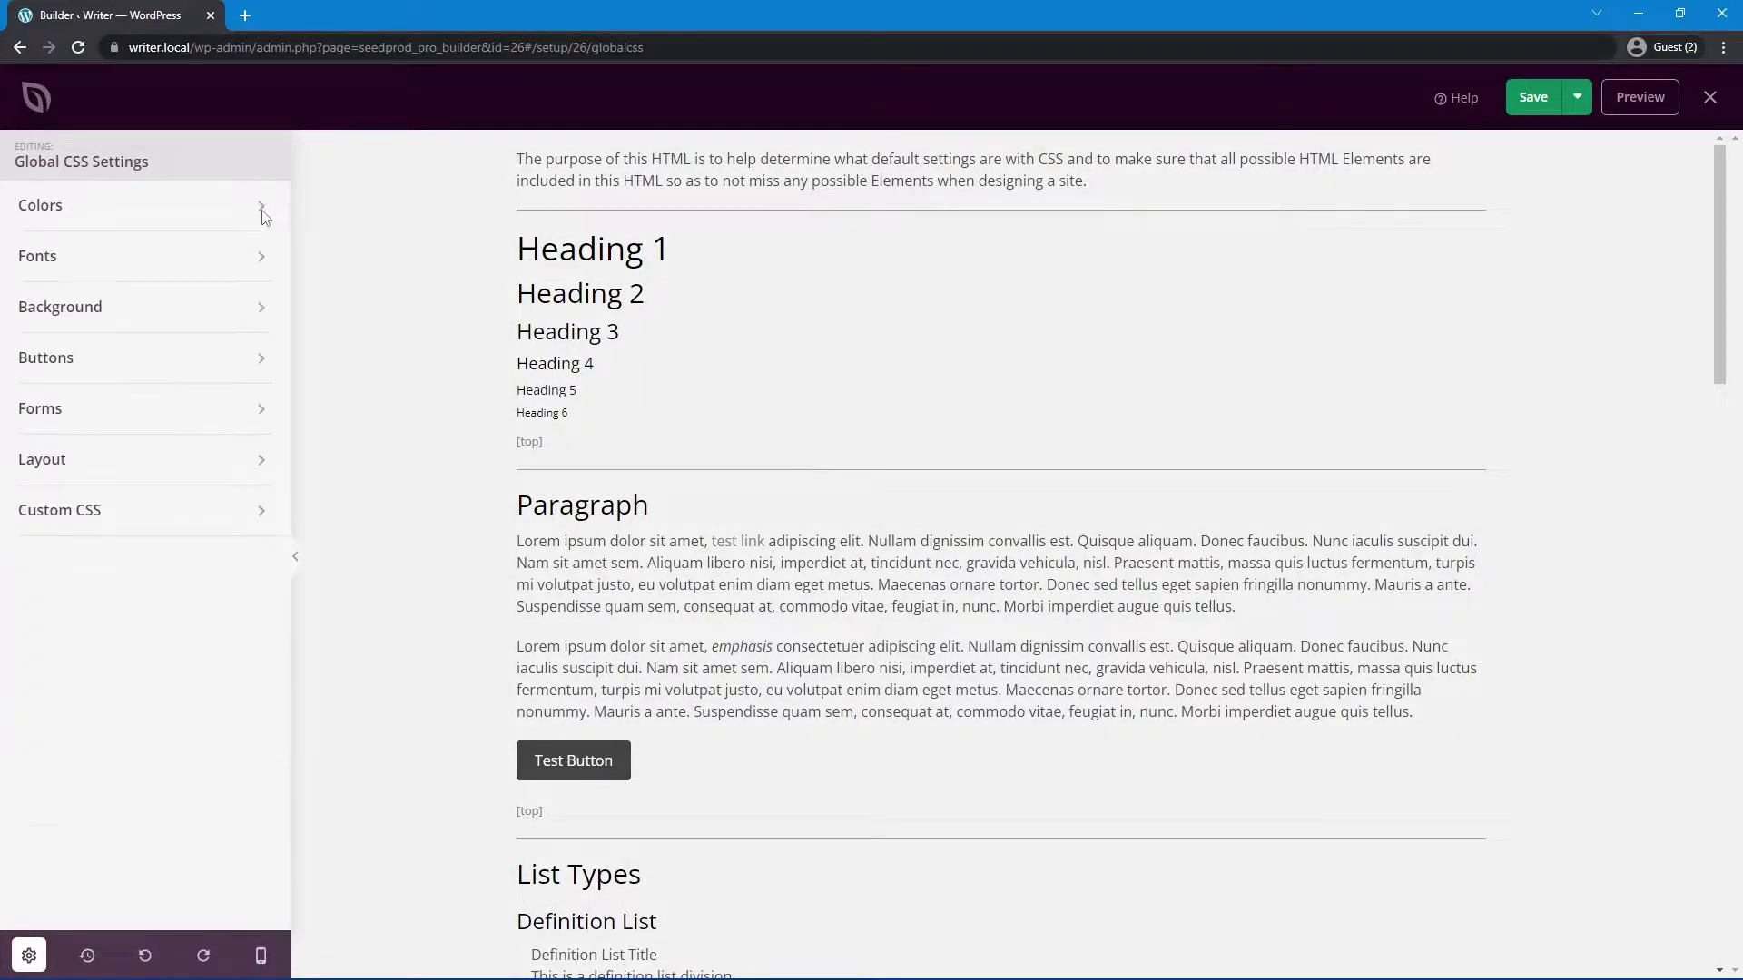
pyautogui.click(64, 262)
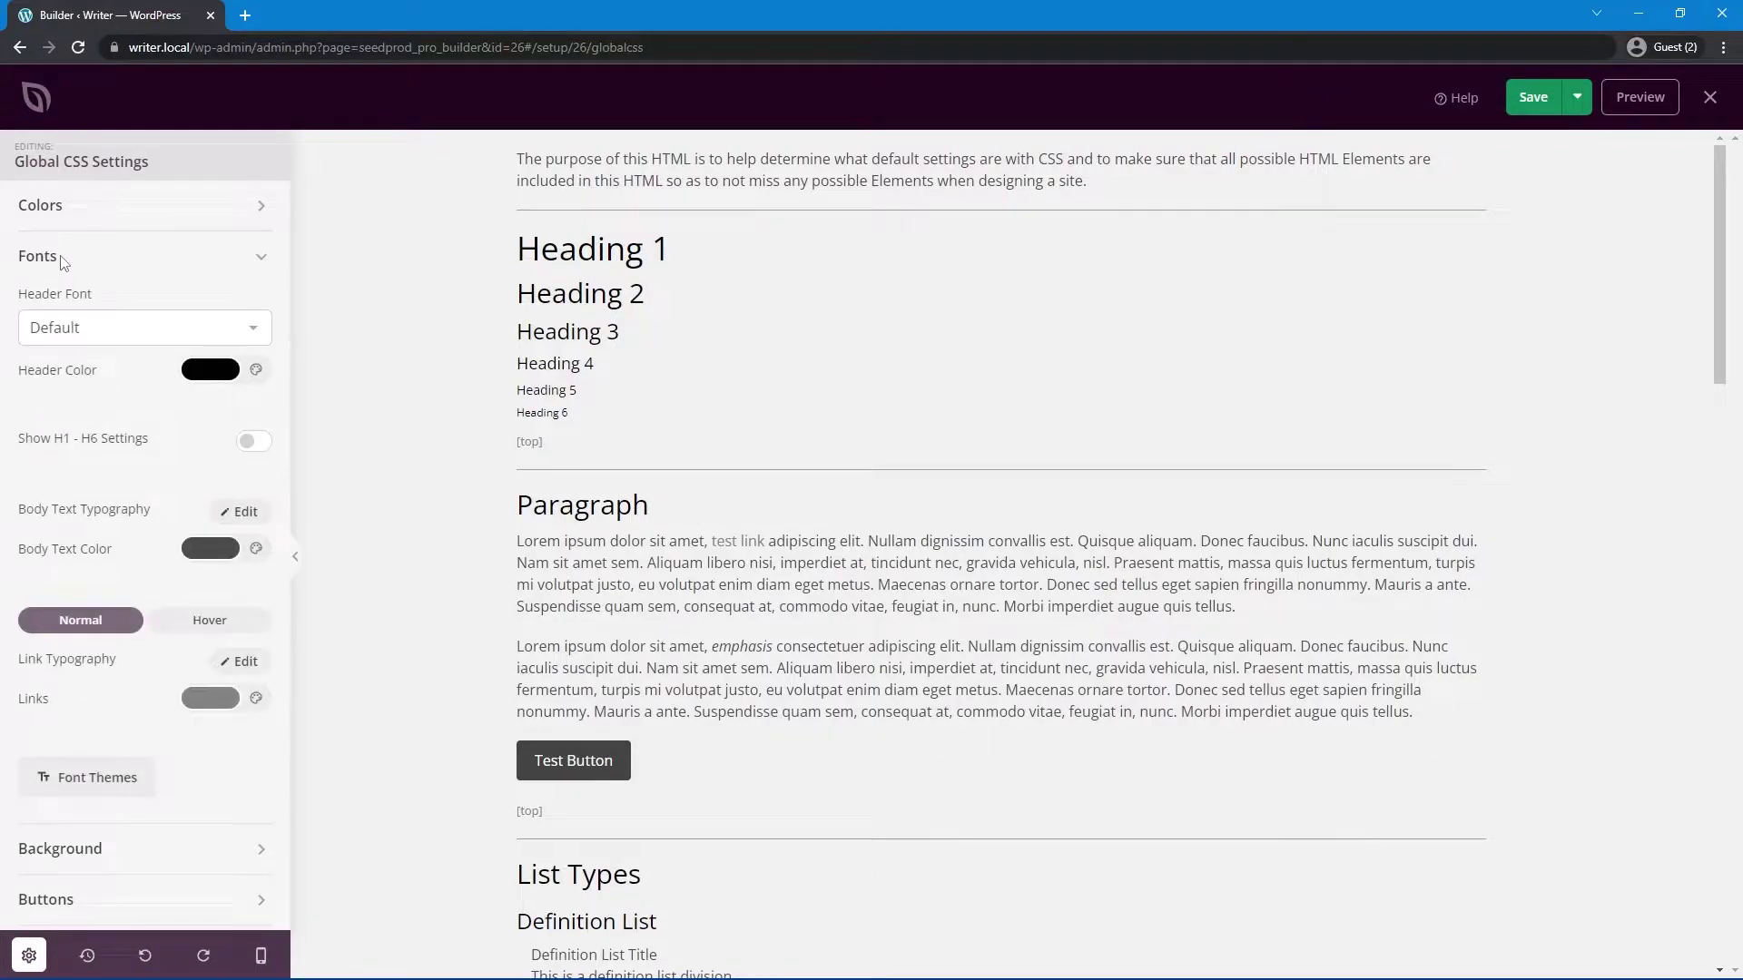
# Step: Pick Merriweather as the header font and, after trying Black 900 Italic, settle on Light 300
pyautogui.click(100, 338)
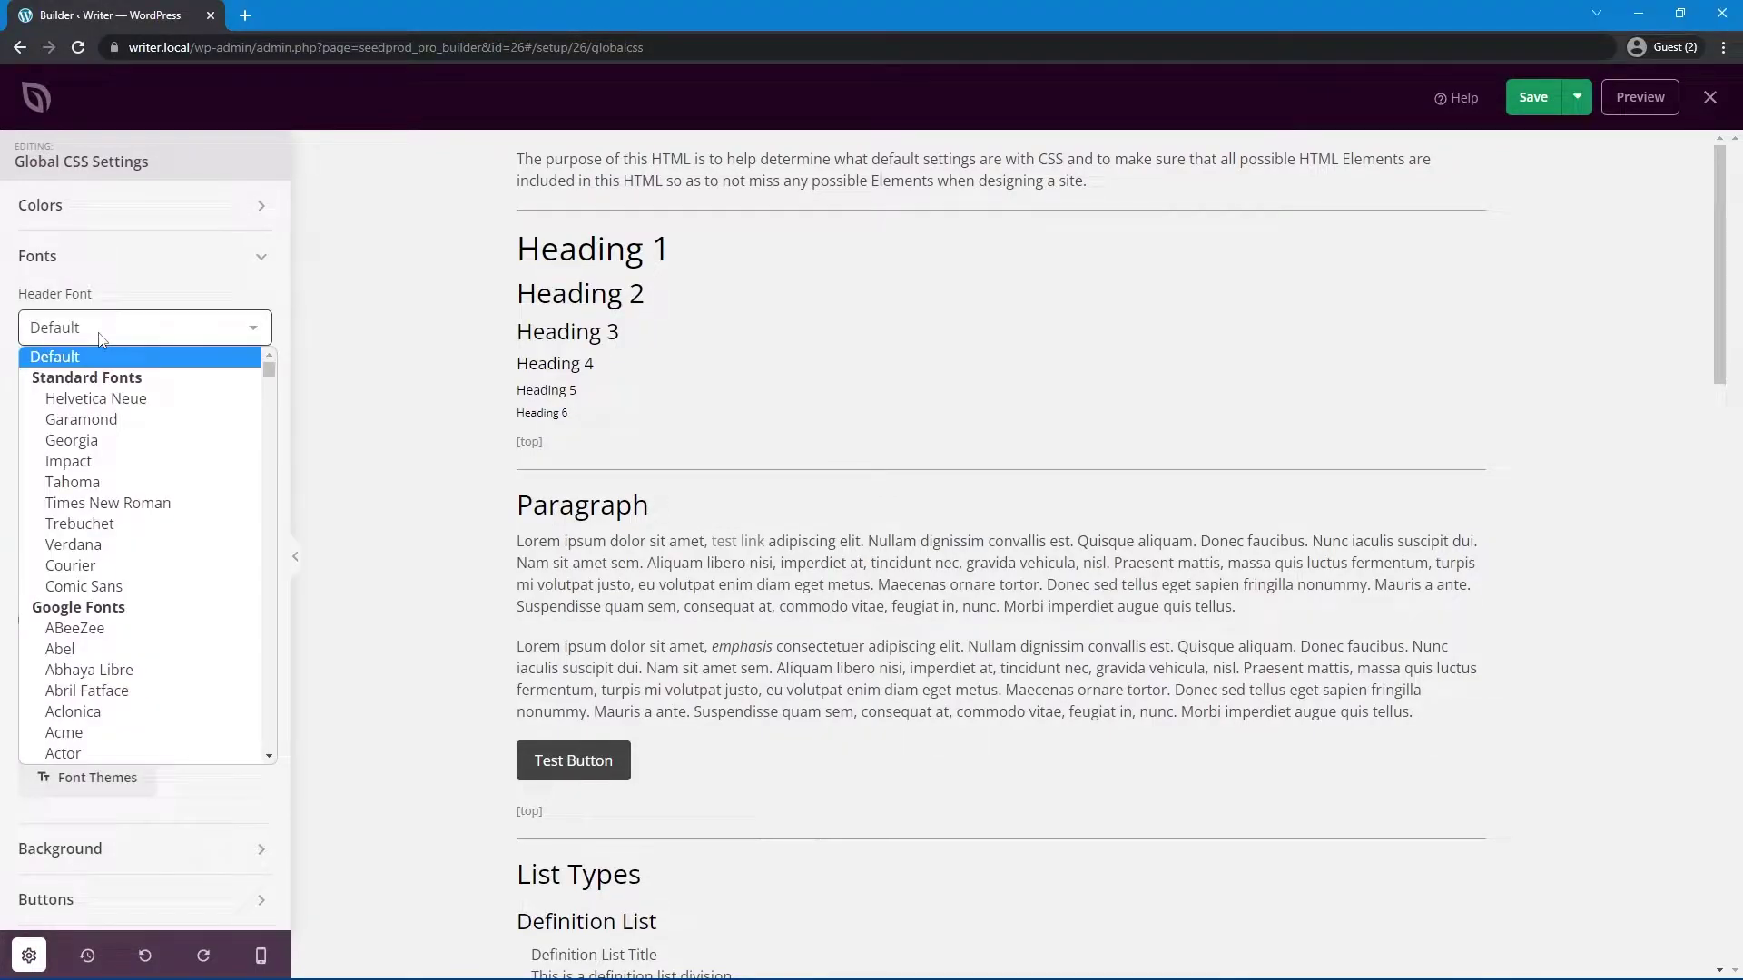
pyautogui.write('merriweather')
pyautogui.press('Return')
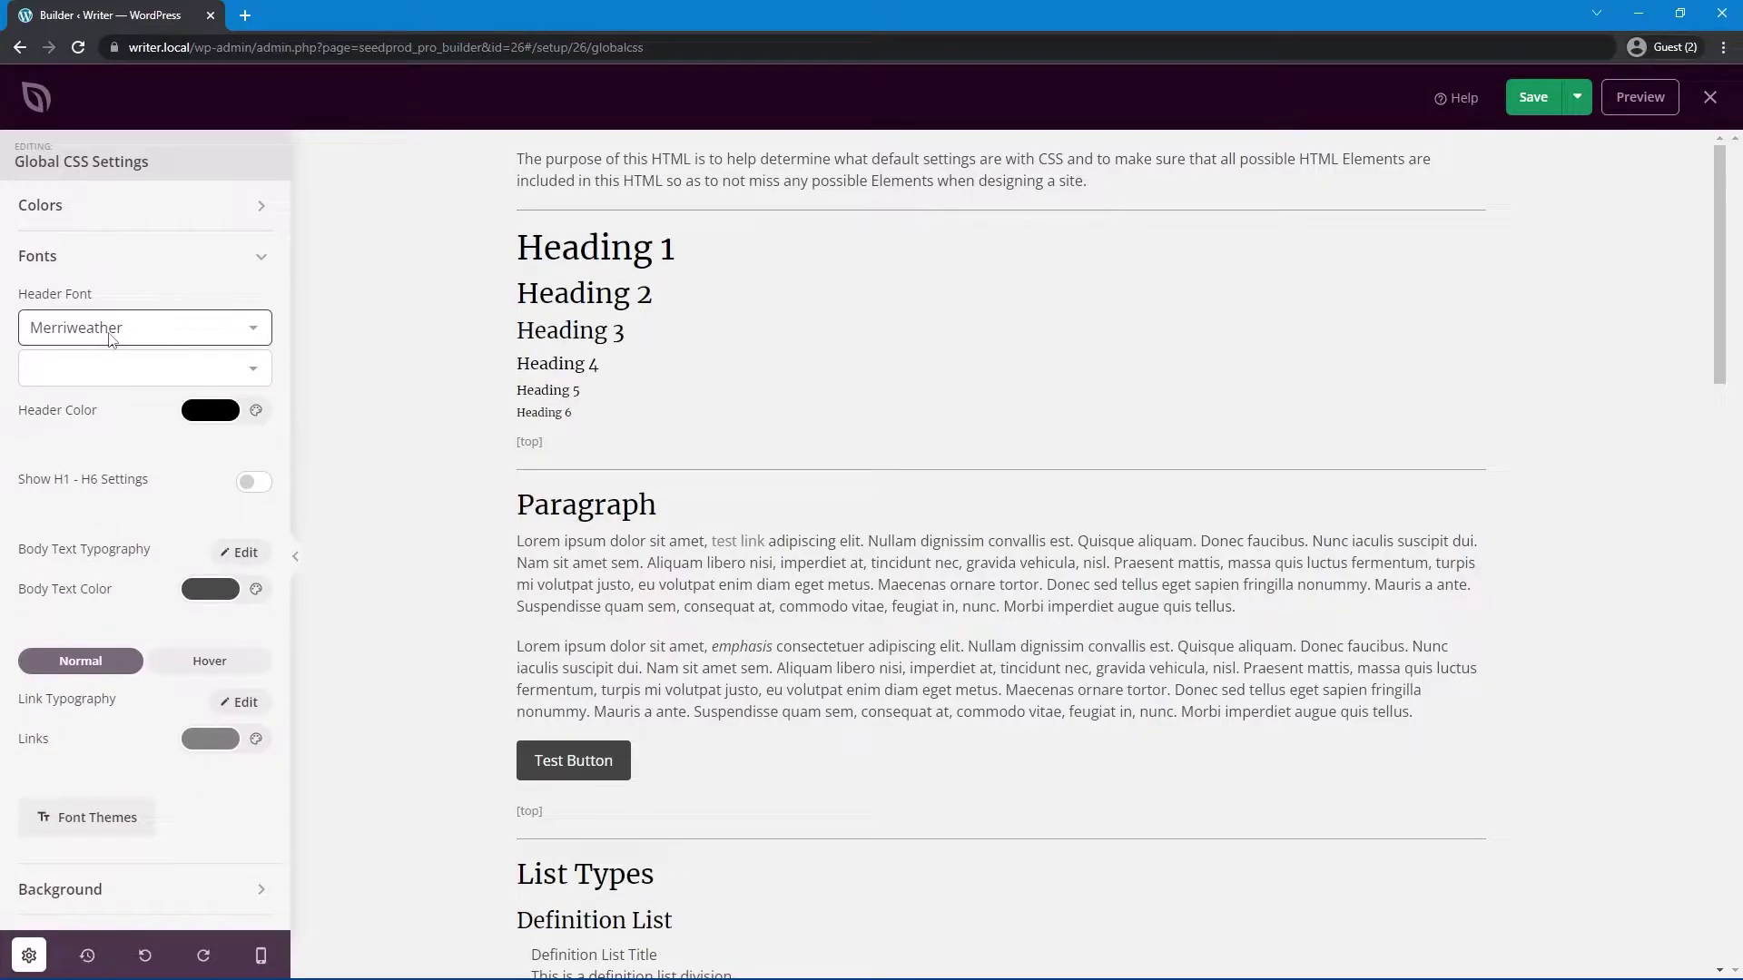
pyautogui.click(136, 367)
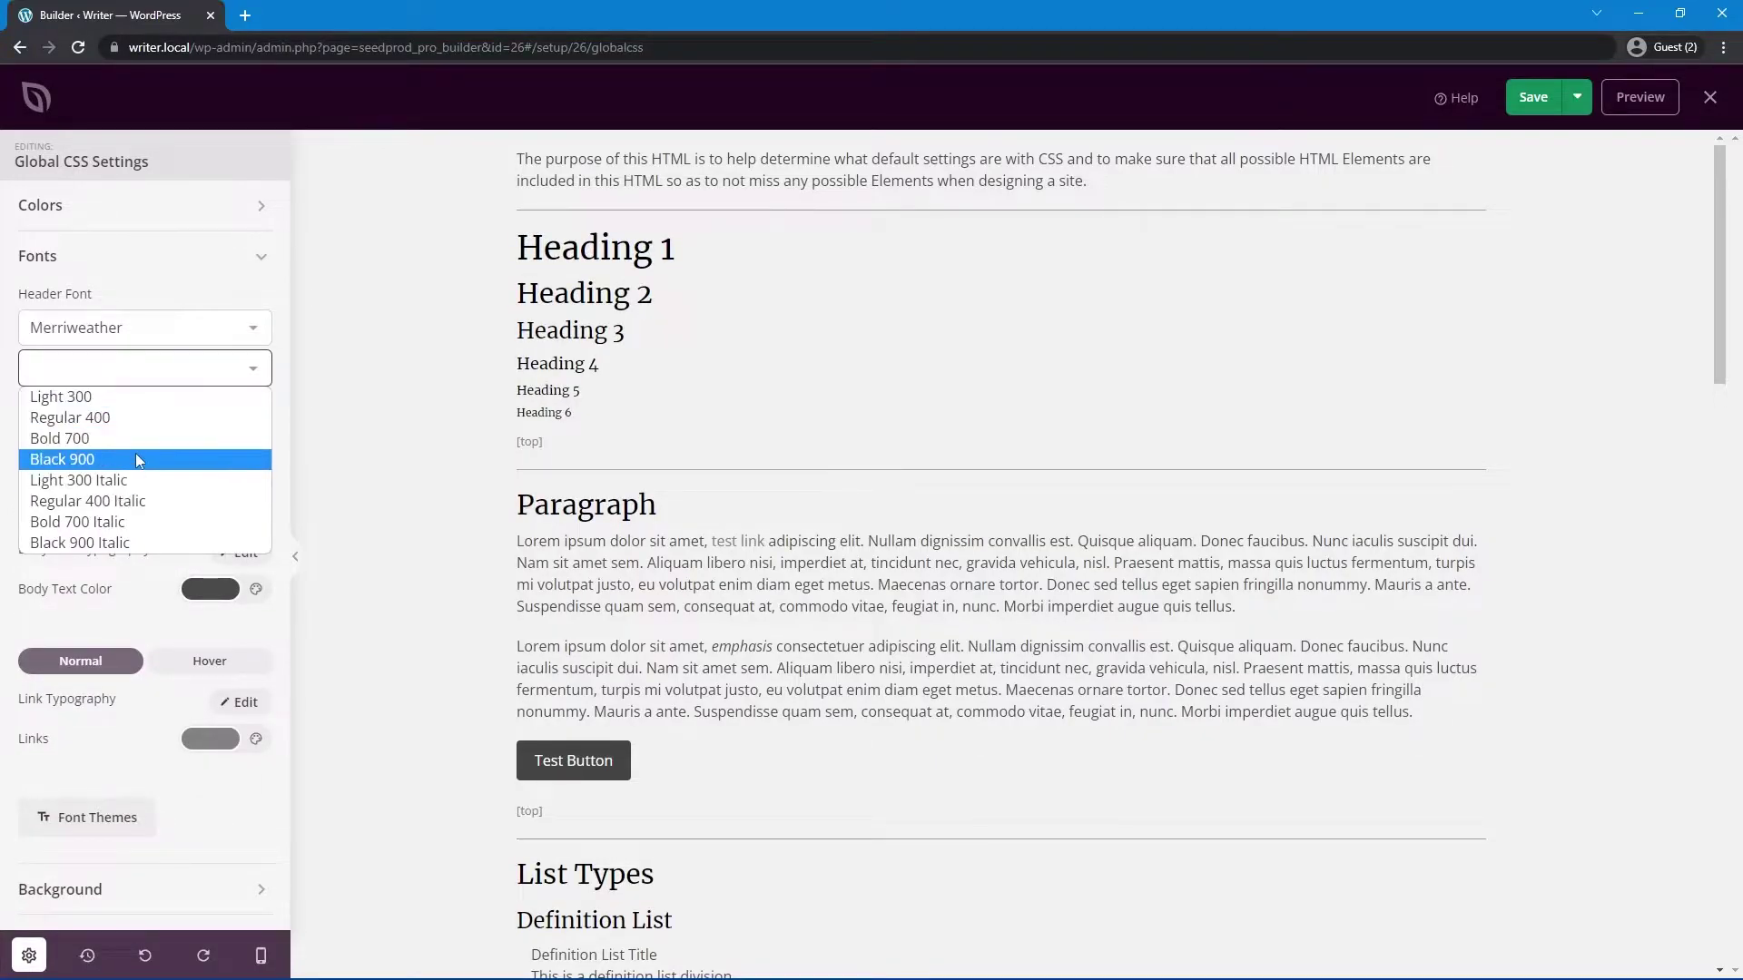
pyautogui.click(149, 392)
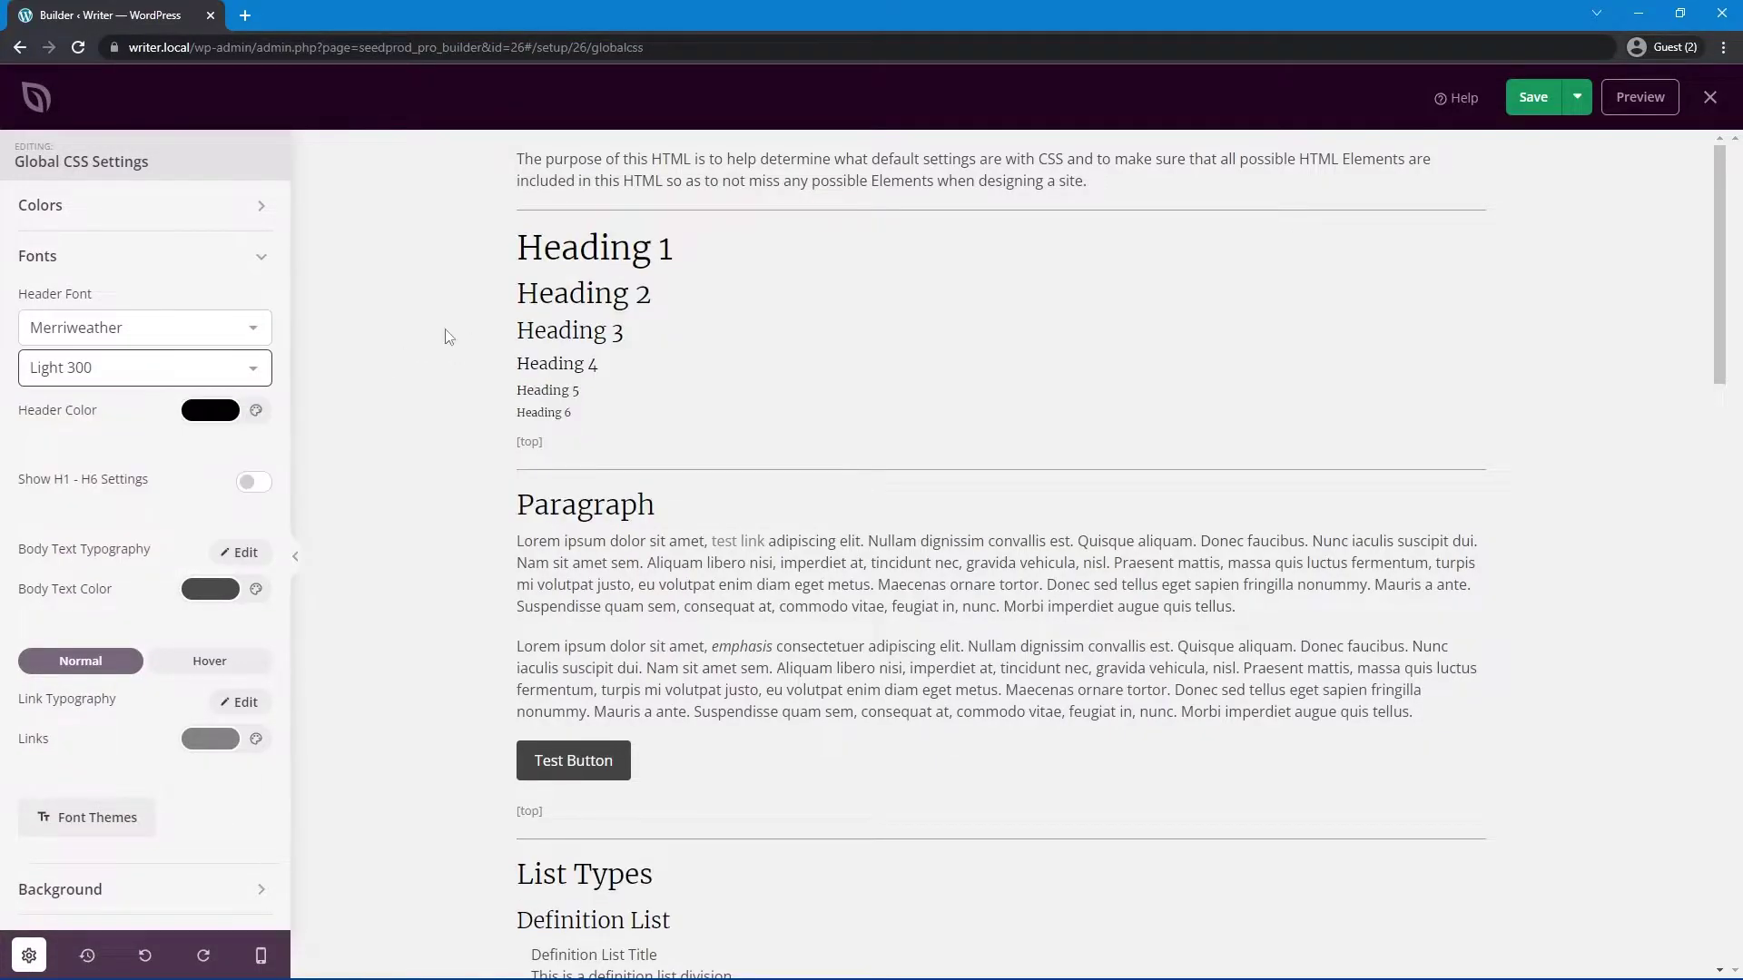
pyautogui.click(111, 378)
pyautogui.click(98, 541)
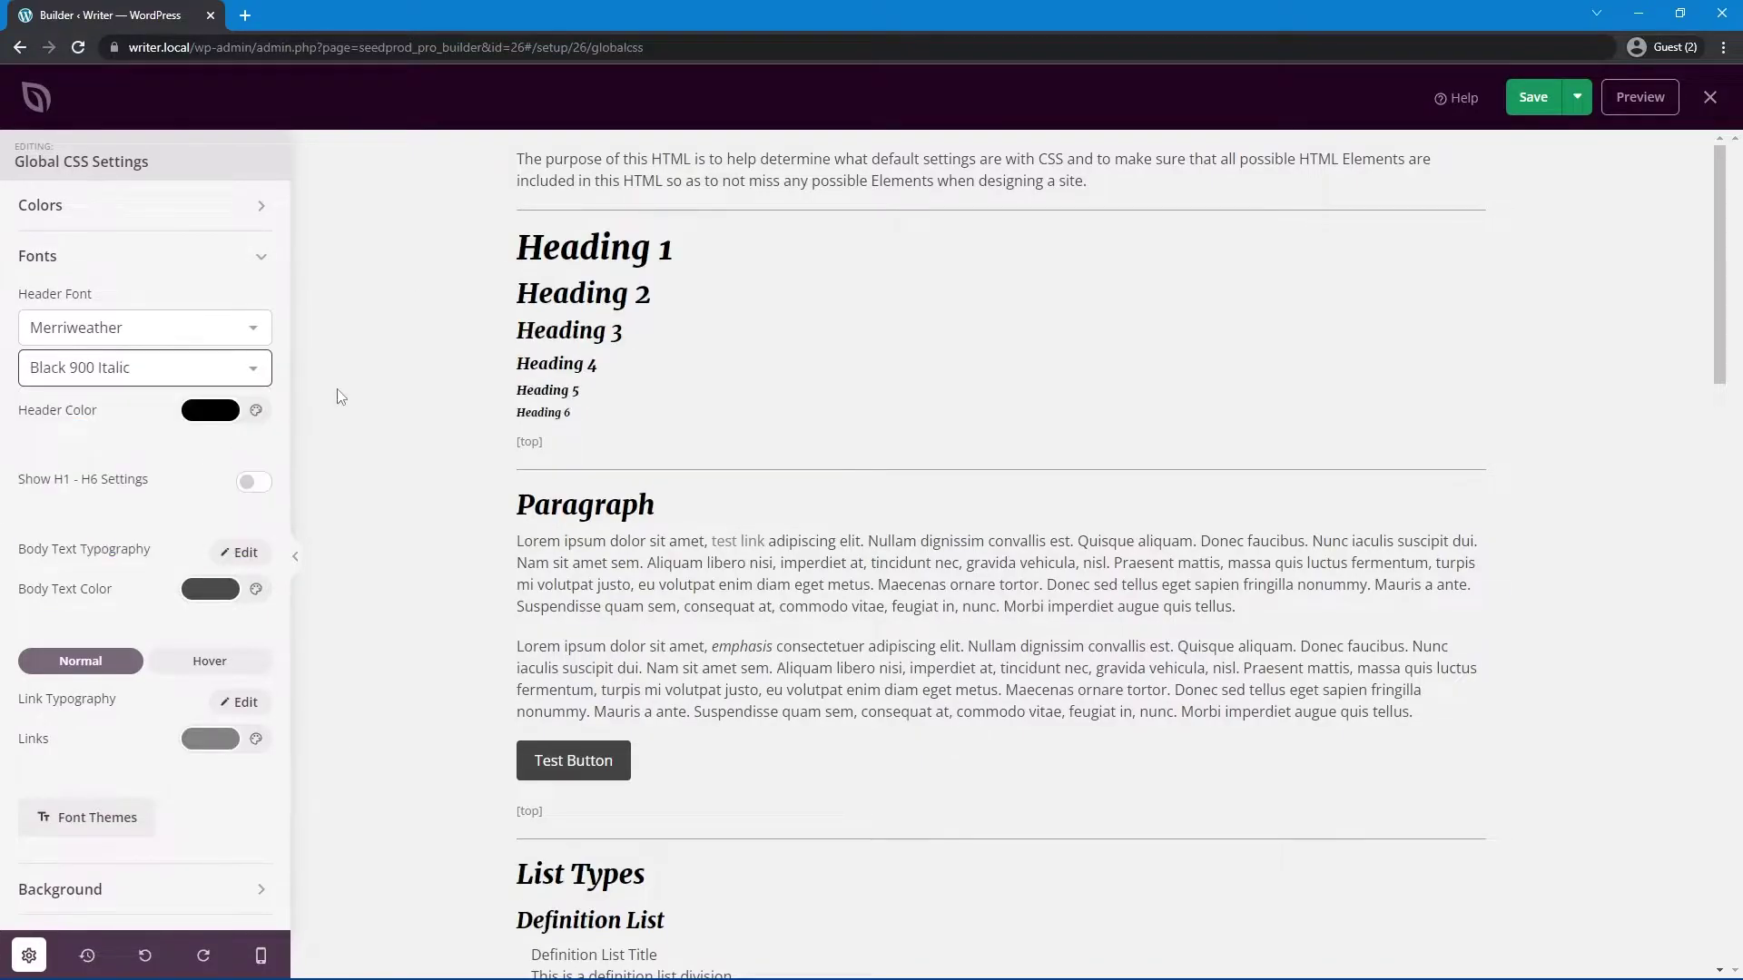
pyautogui.click(207, 380)
pyautogui.click(71, 395)
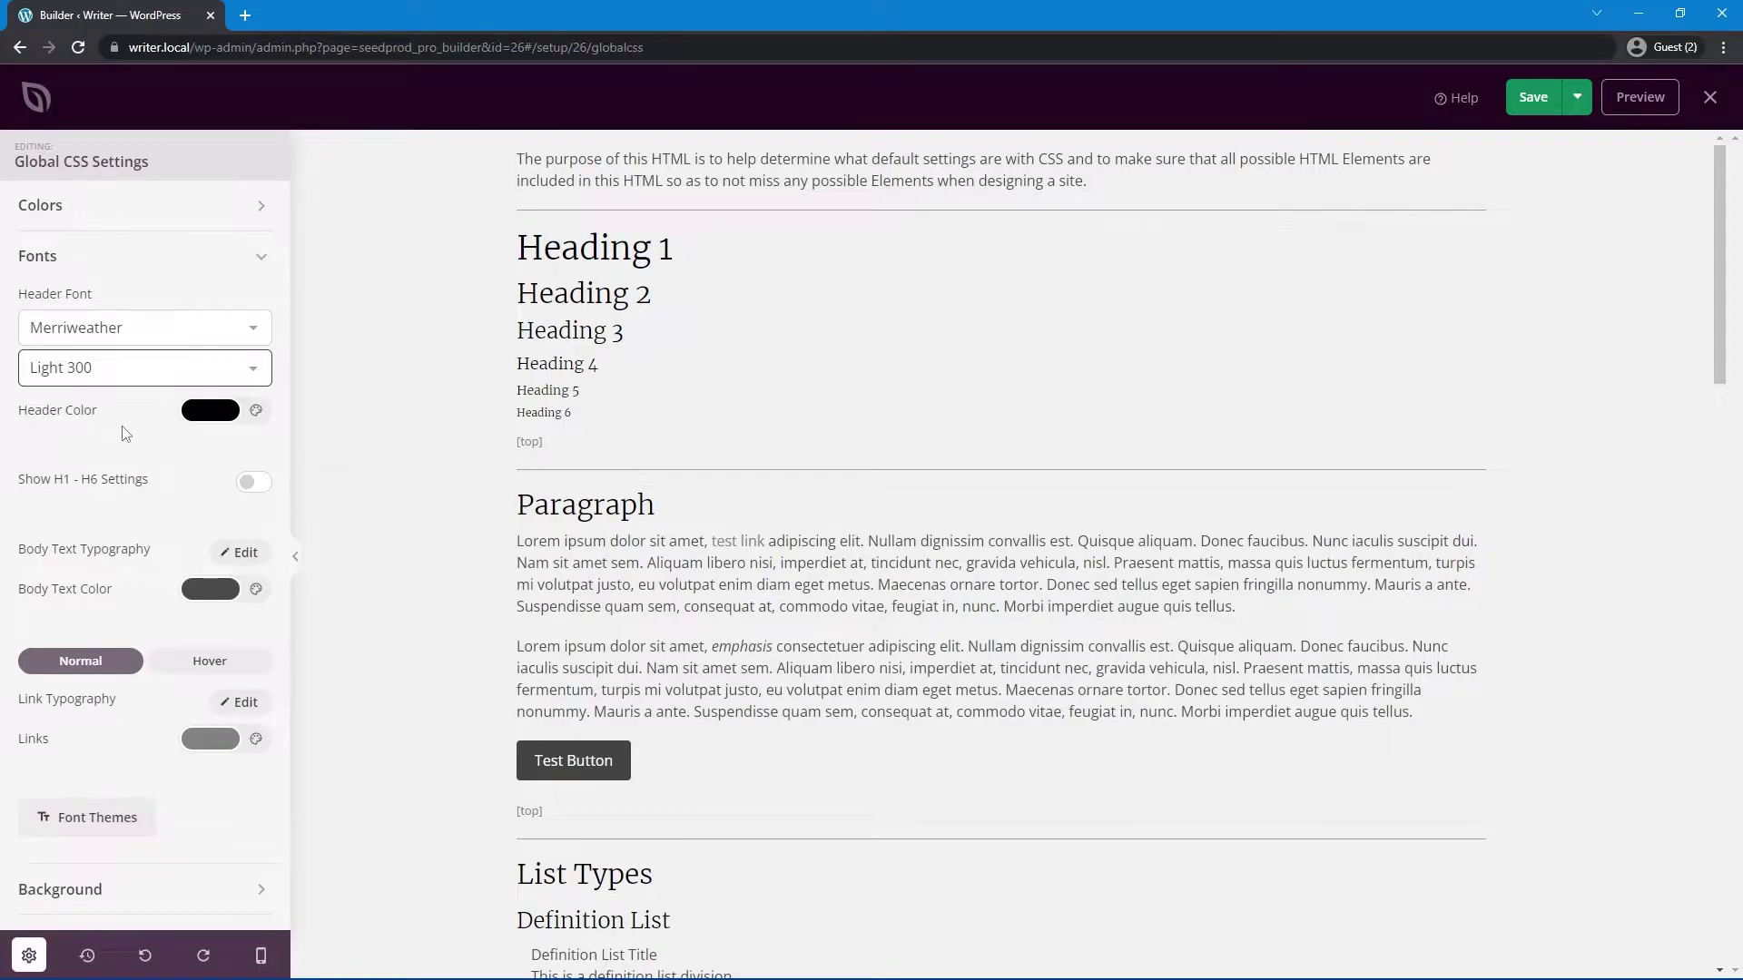
# Step: Set the body text font to Lora at Regular 400 weight
pyautogui.click(241, 552)
pyautogui.scroll(-1, 146, 544)
pyautogui.click(159, 537)
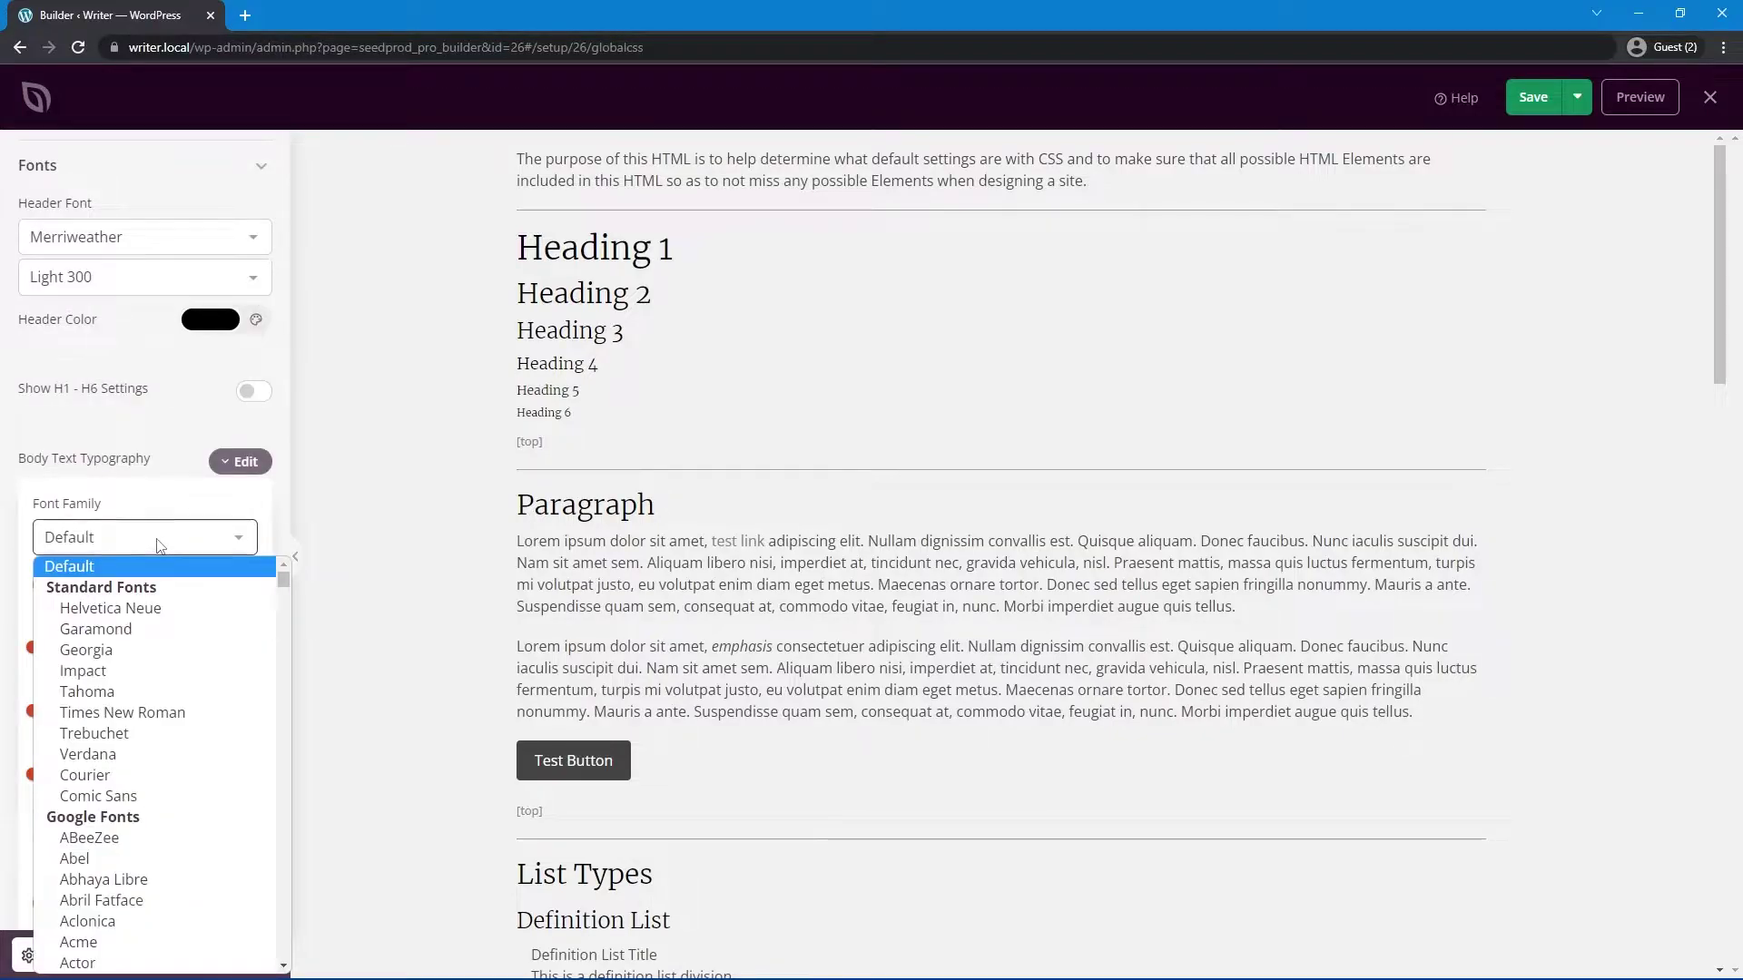
pyautogui.write('lora')
pyautogui.press('Return')
pyautogui.click(243, 584)
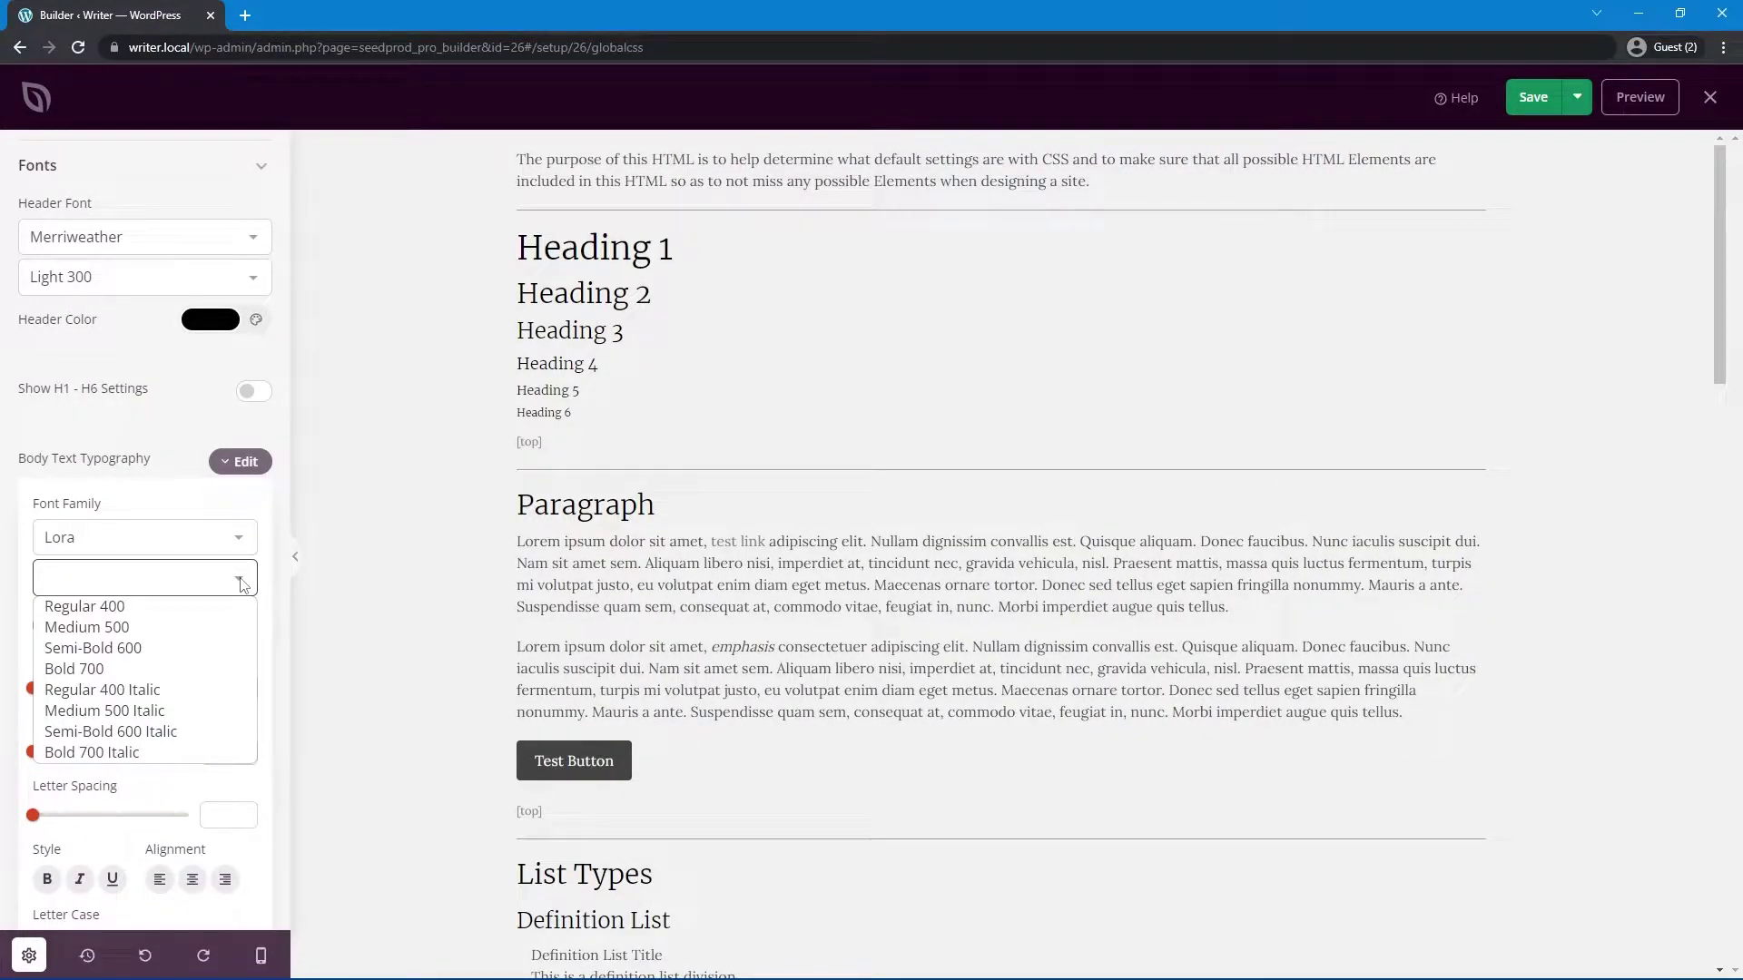
pyautogui.click(186, 608)
pyautogui.click(258, 468)
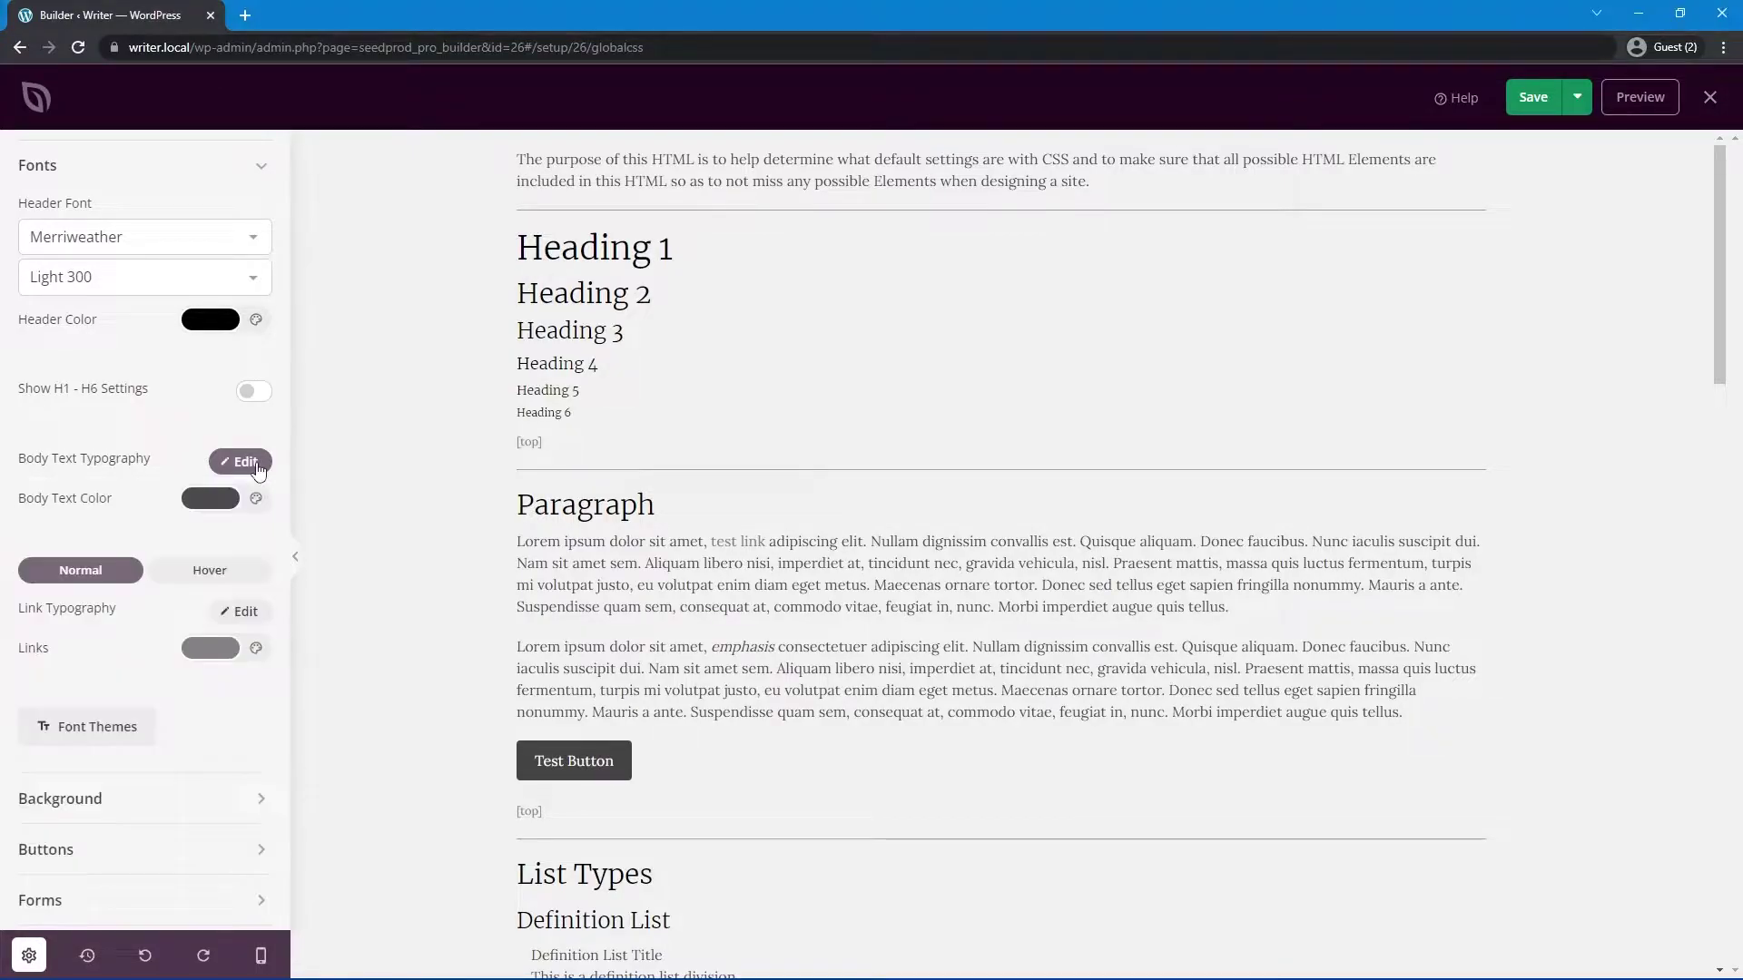
pyautogui.scroll(-1, 136, 481)
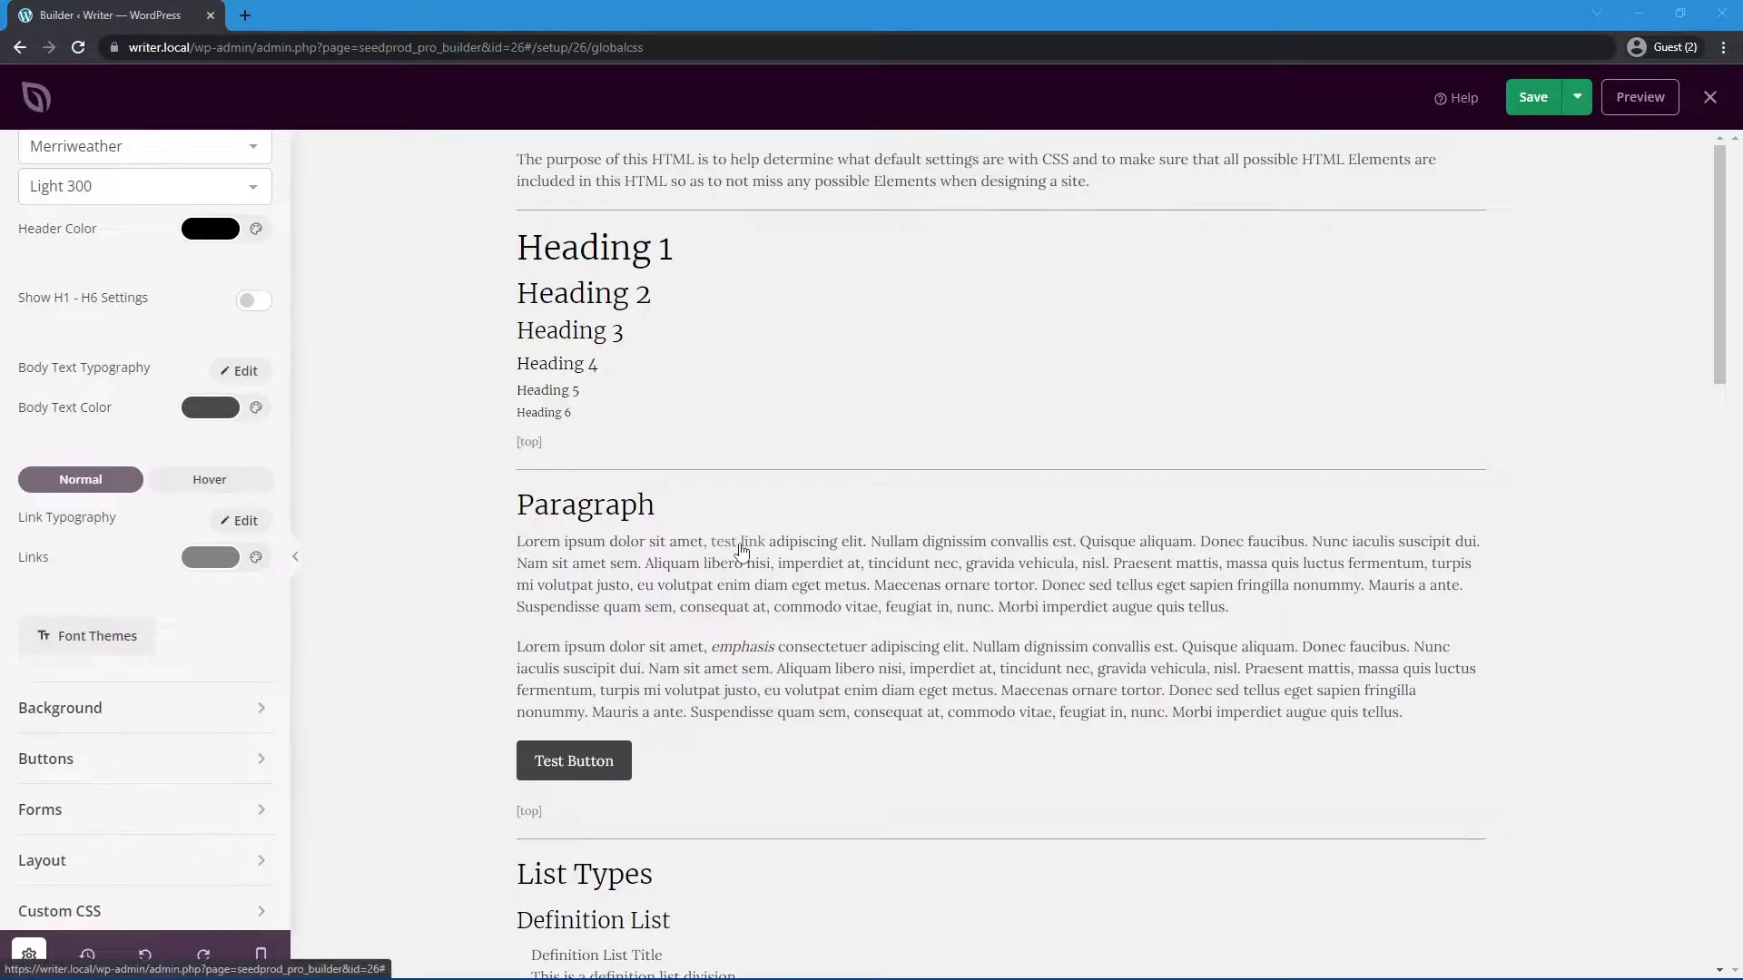
# Step: Make links underlined and turn black on hover
pyautogui.click(238, 521)
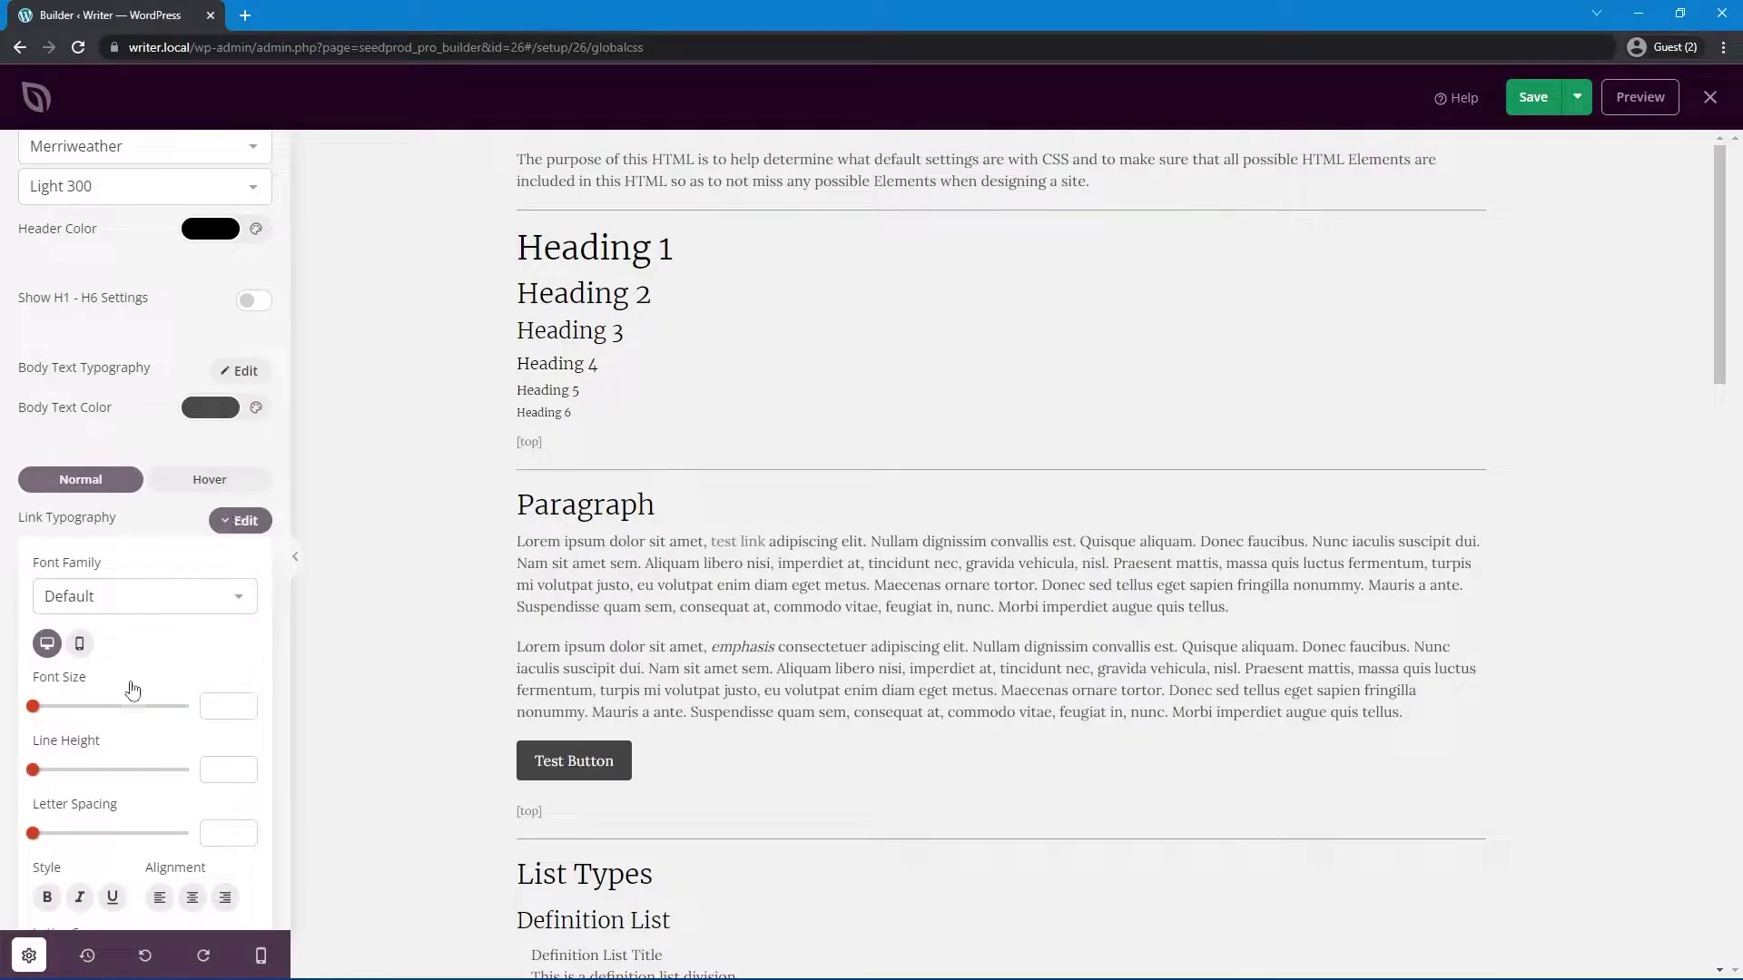
pyautogui.scroll(-1, 128, 688)
pyautogui.click(112, 806)
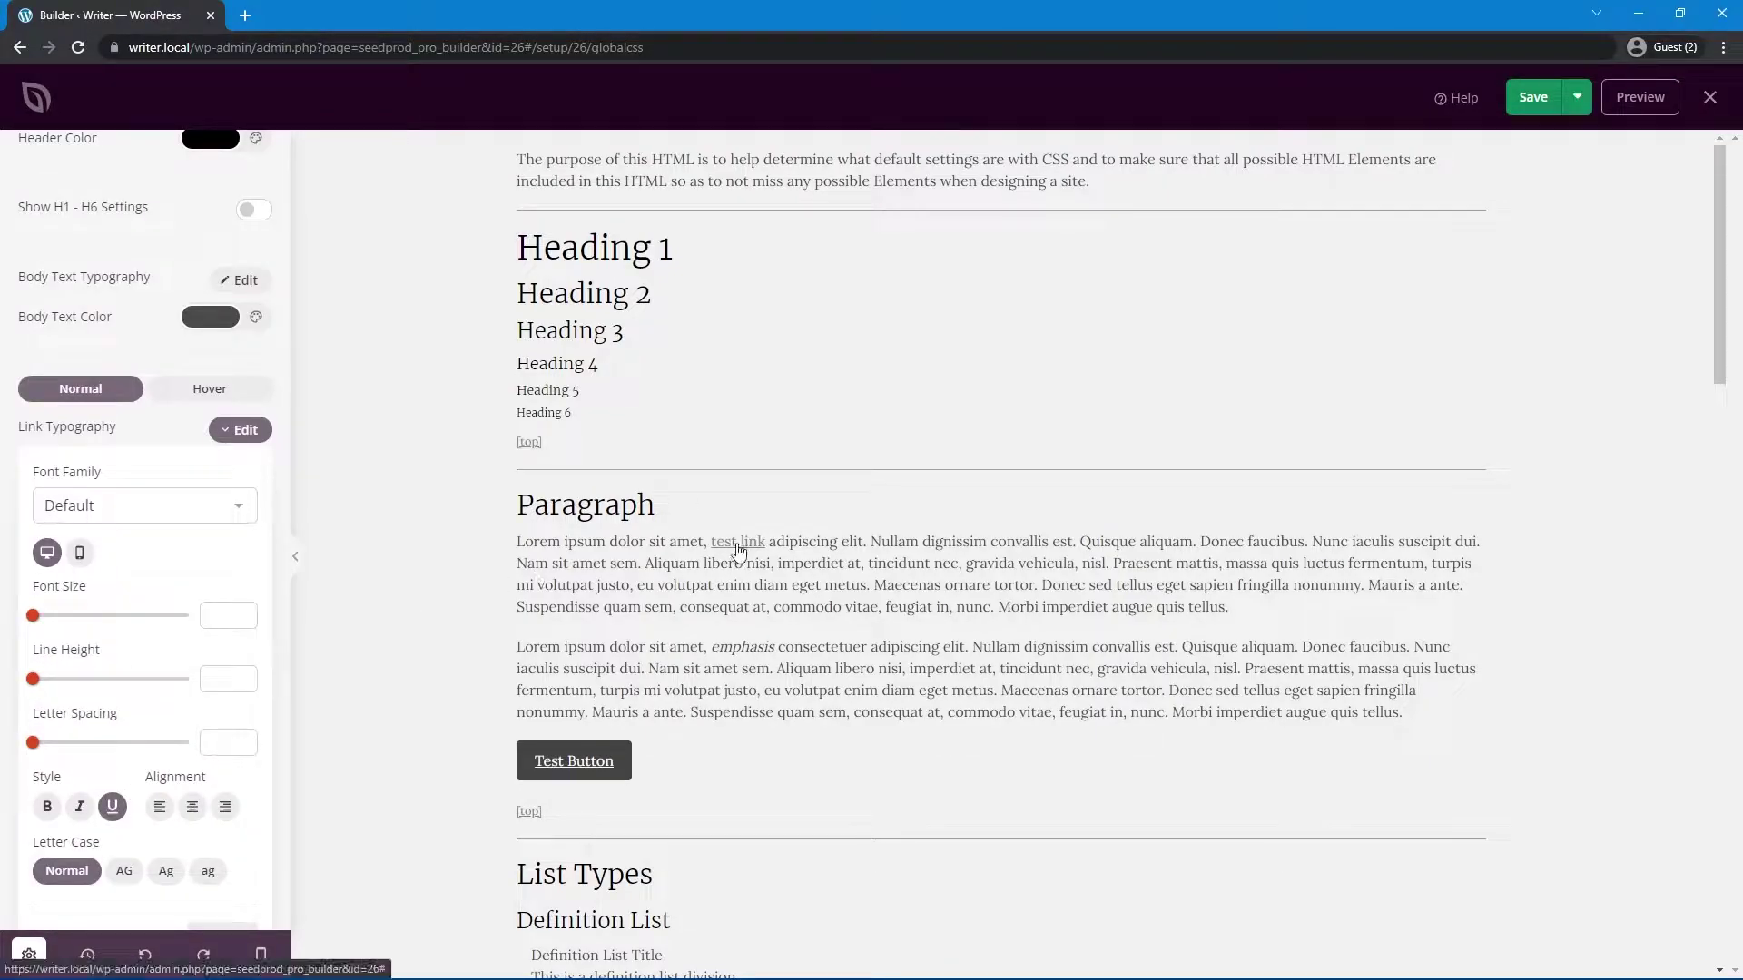
pyautogui.click(237, 430)
pyautogui.click(201, 474)
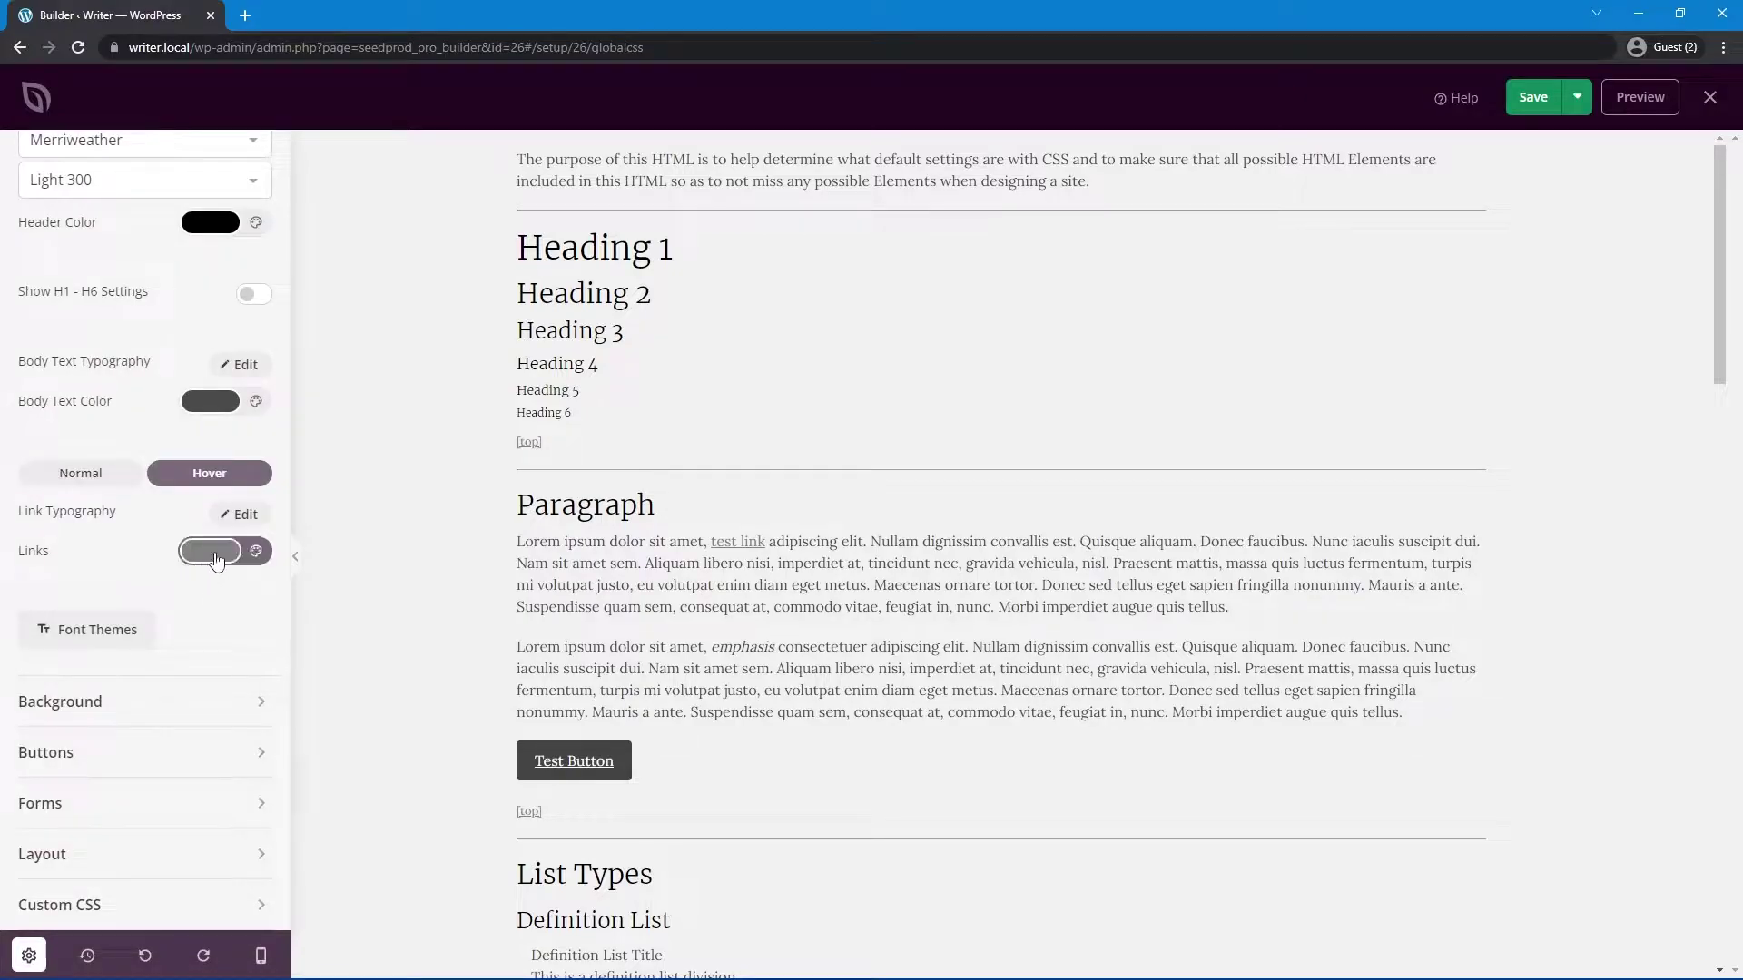
pyautogui.click(209, 551)
pyautogui.click(164, 691)
pyautogui.click(127, 548)
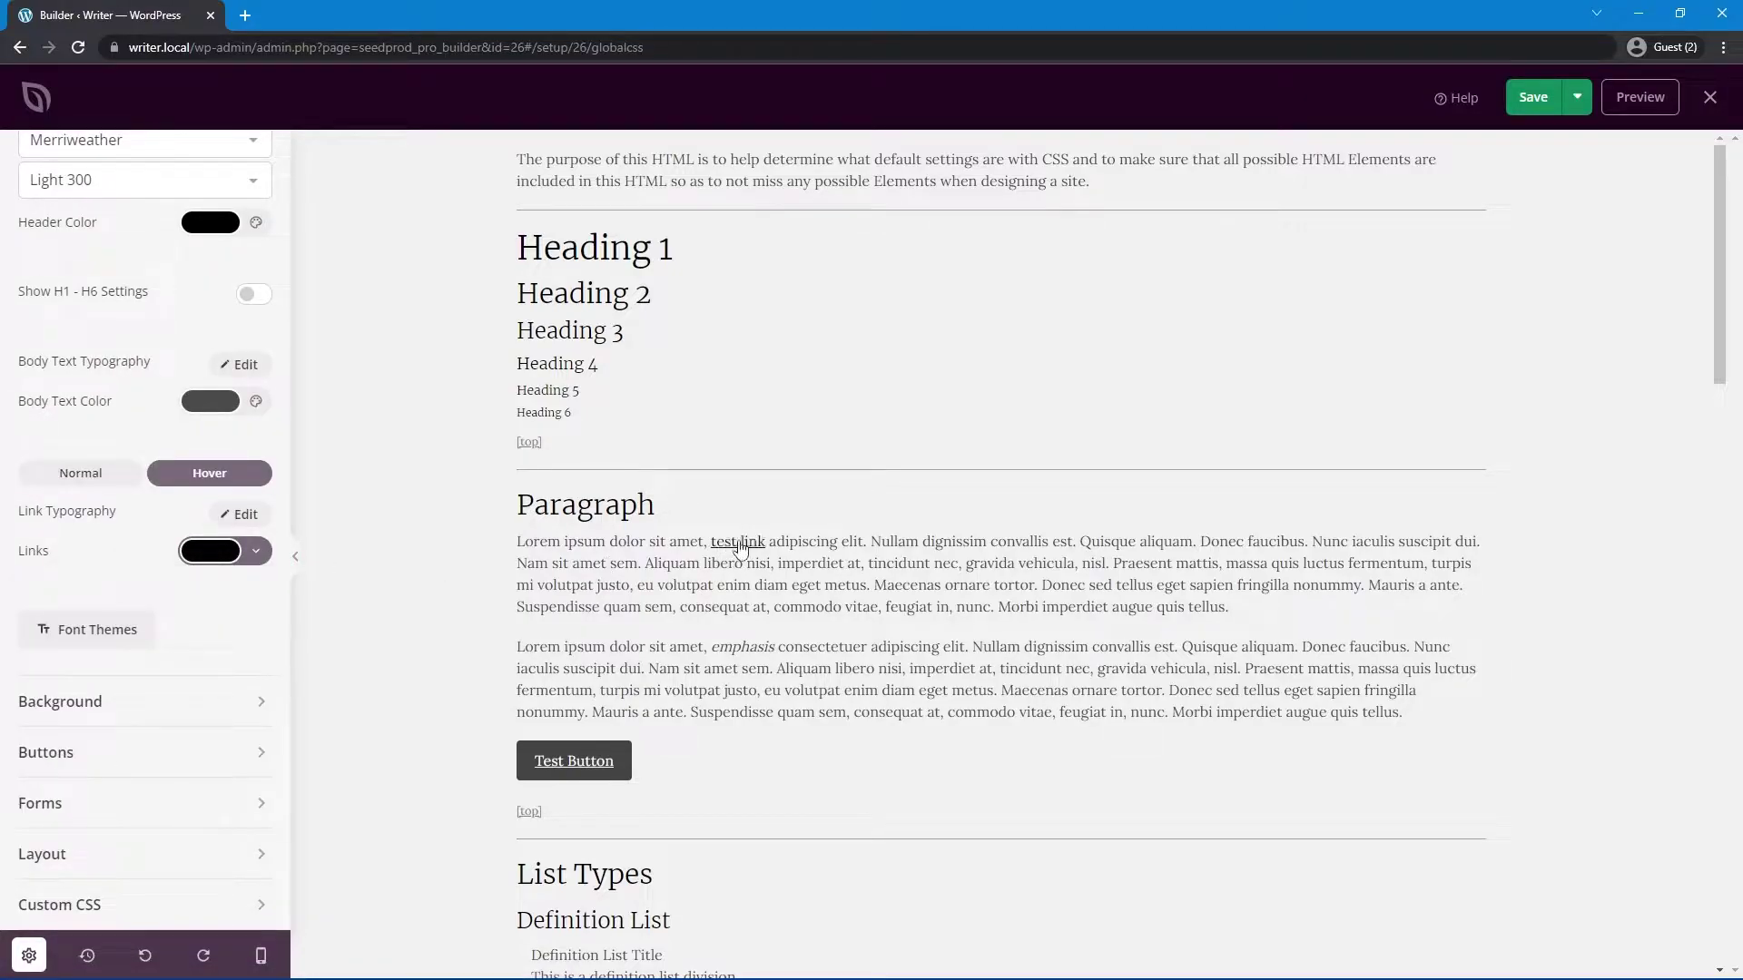
pyautogui.scroll(2, 188, 284)
pyautogui.click(253, 259)
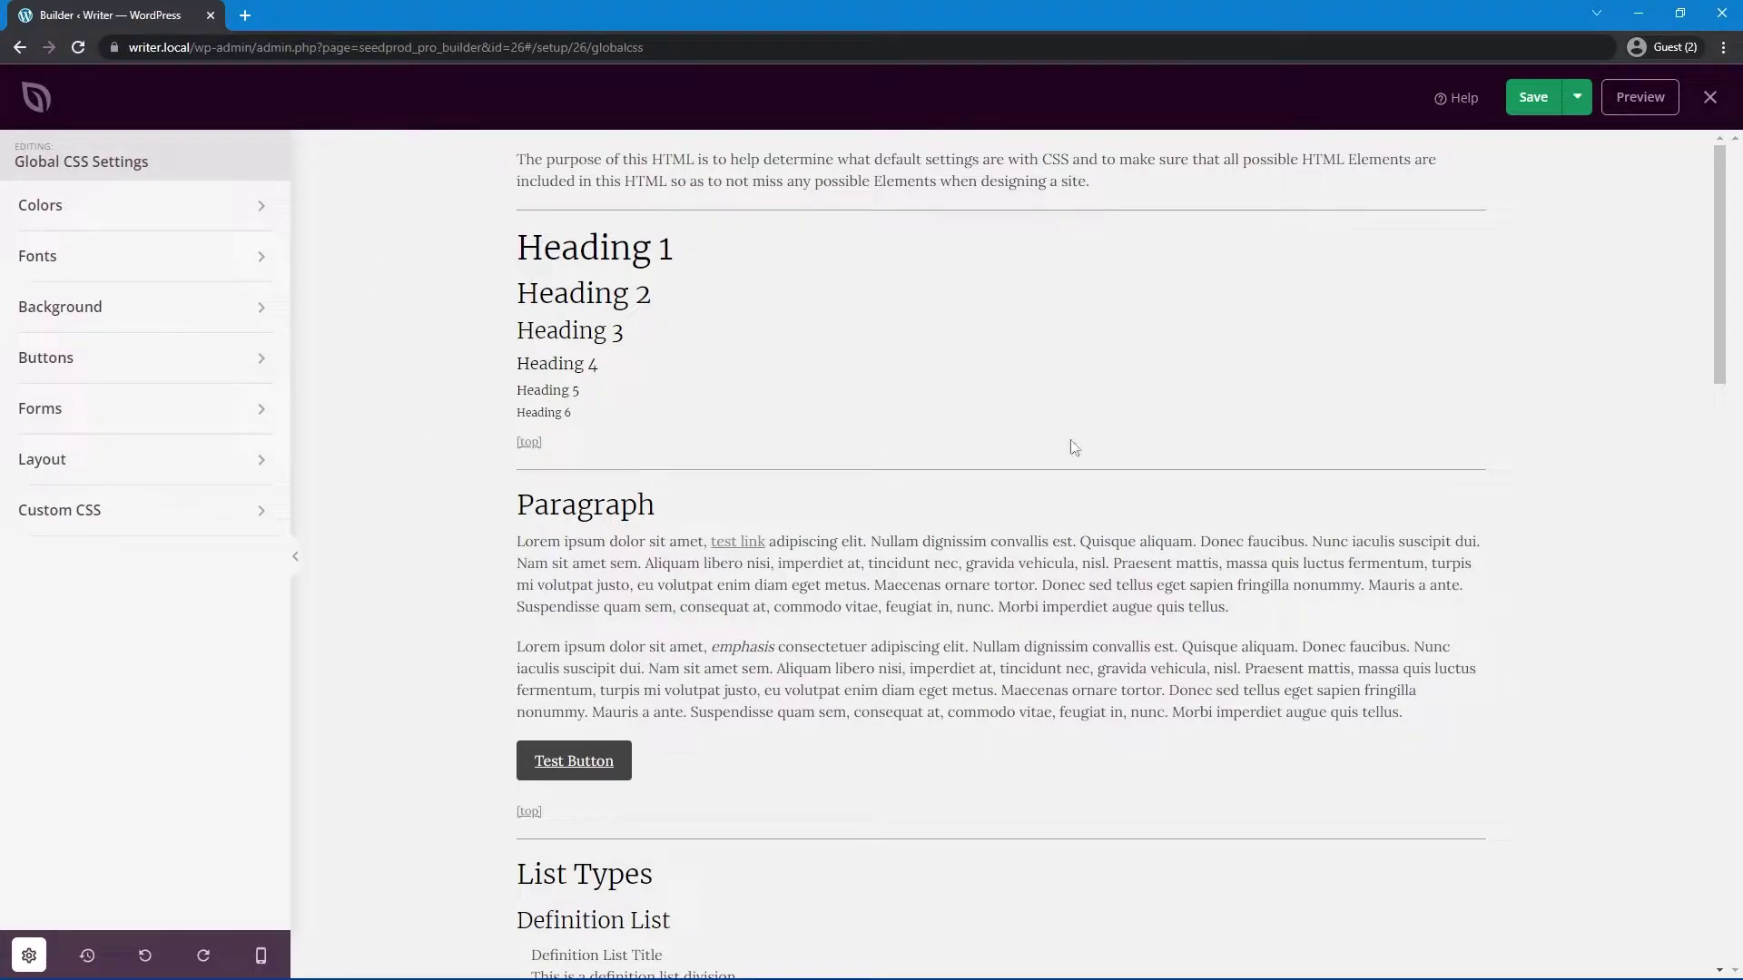
# Step: Save the Global CSS settings and close the builder
pyautogui.scroll(-15, 1712, 247)
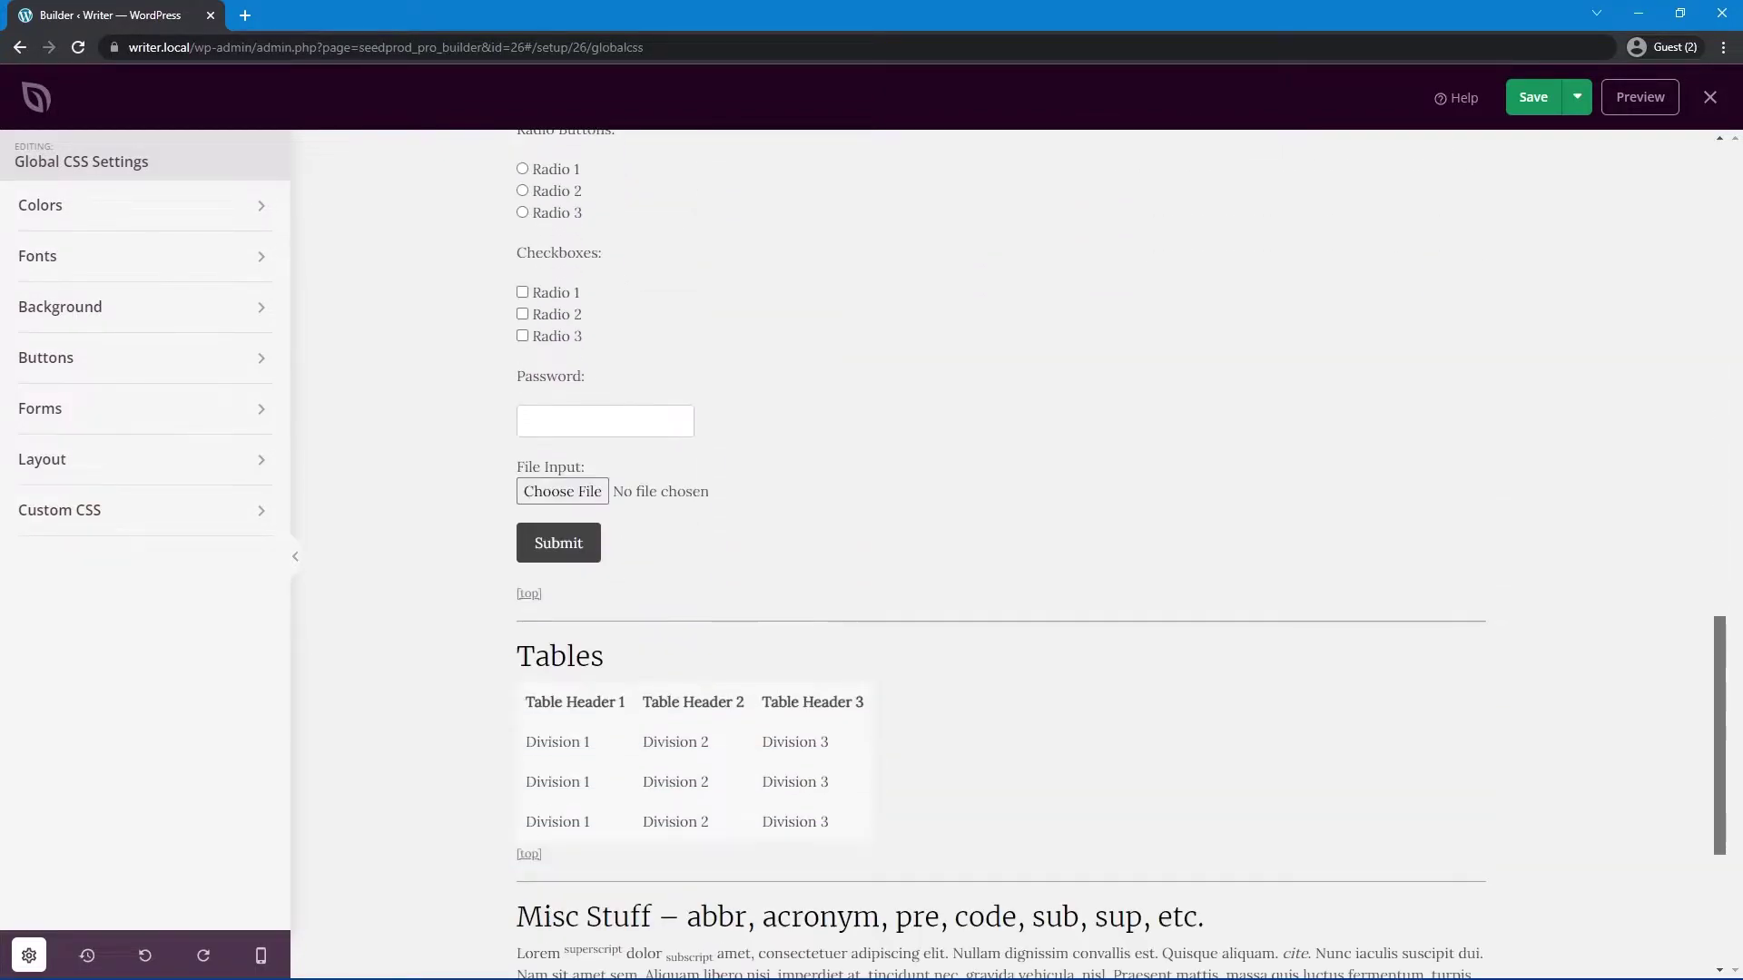
pyautogui.scroll(15, 1712, 247)
pyautogui.click(1533, 99)
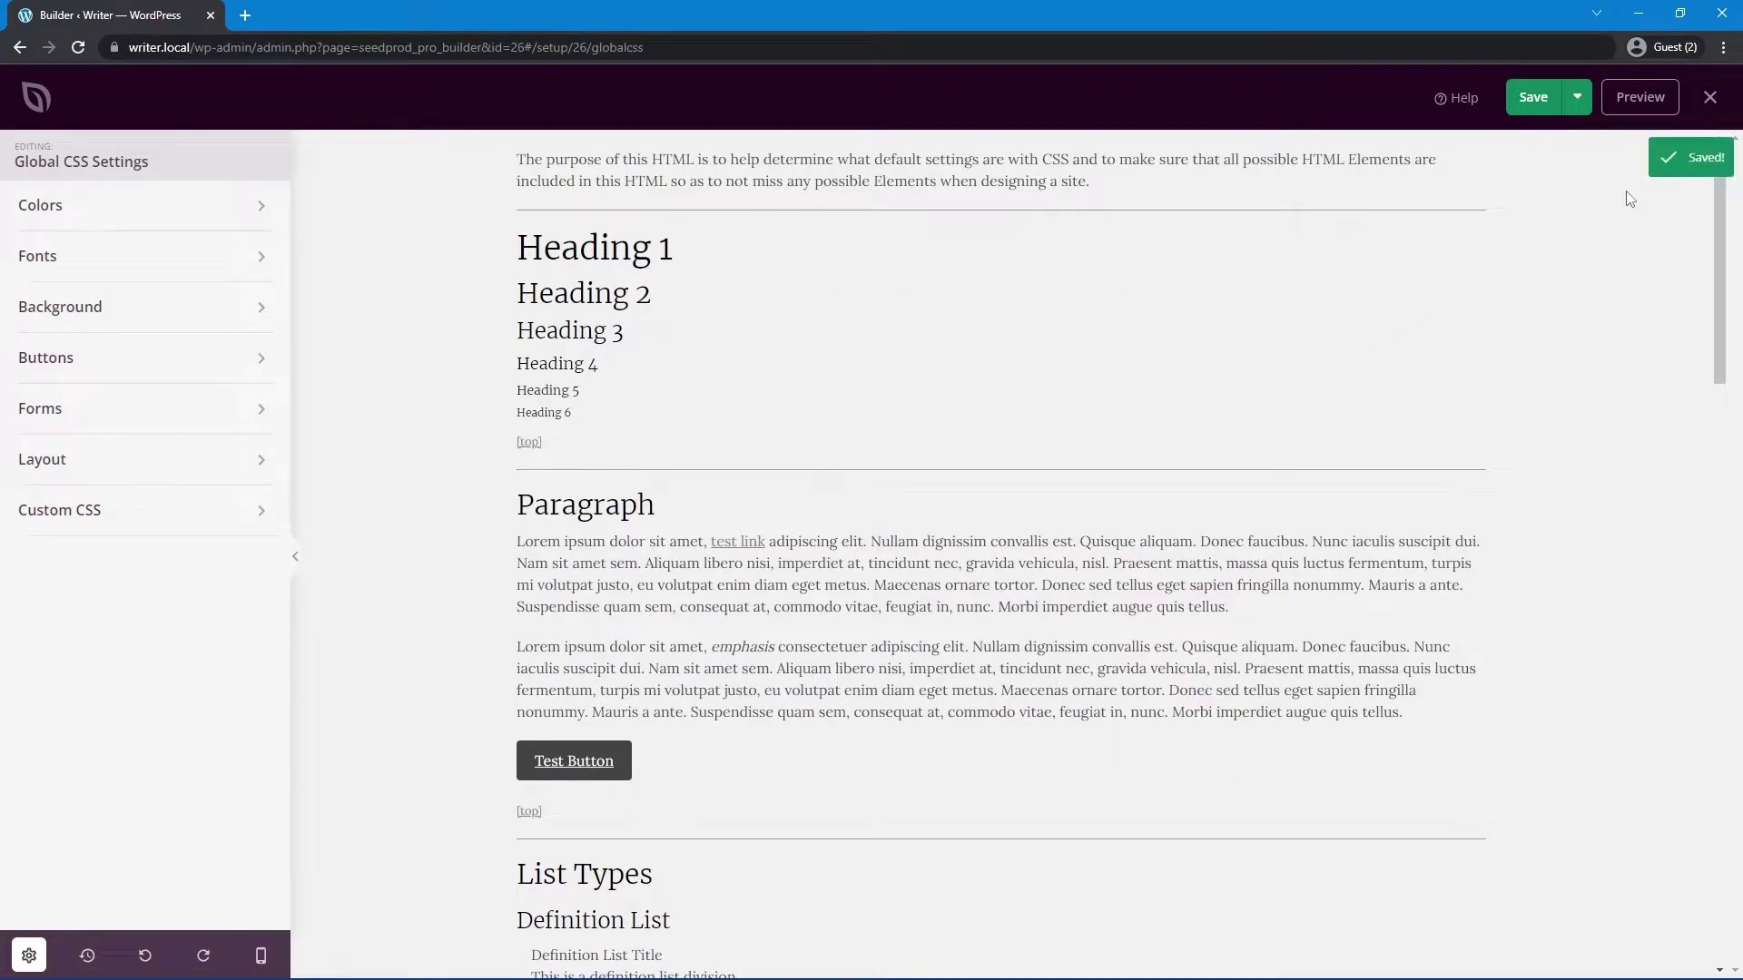
pyautogui.click(1709, 98)
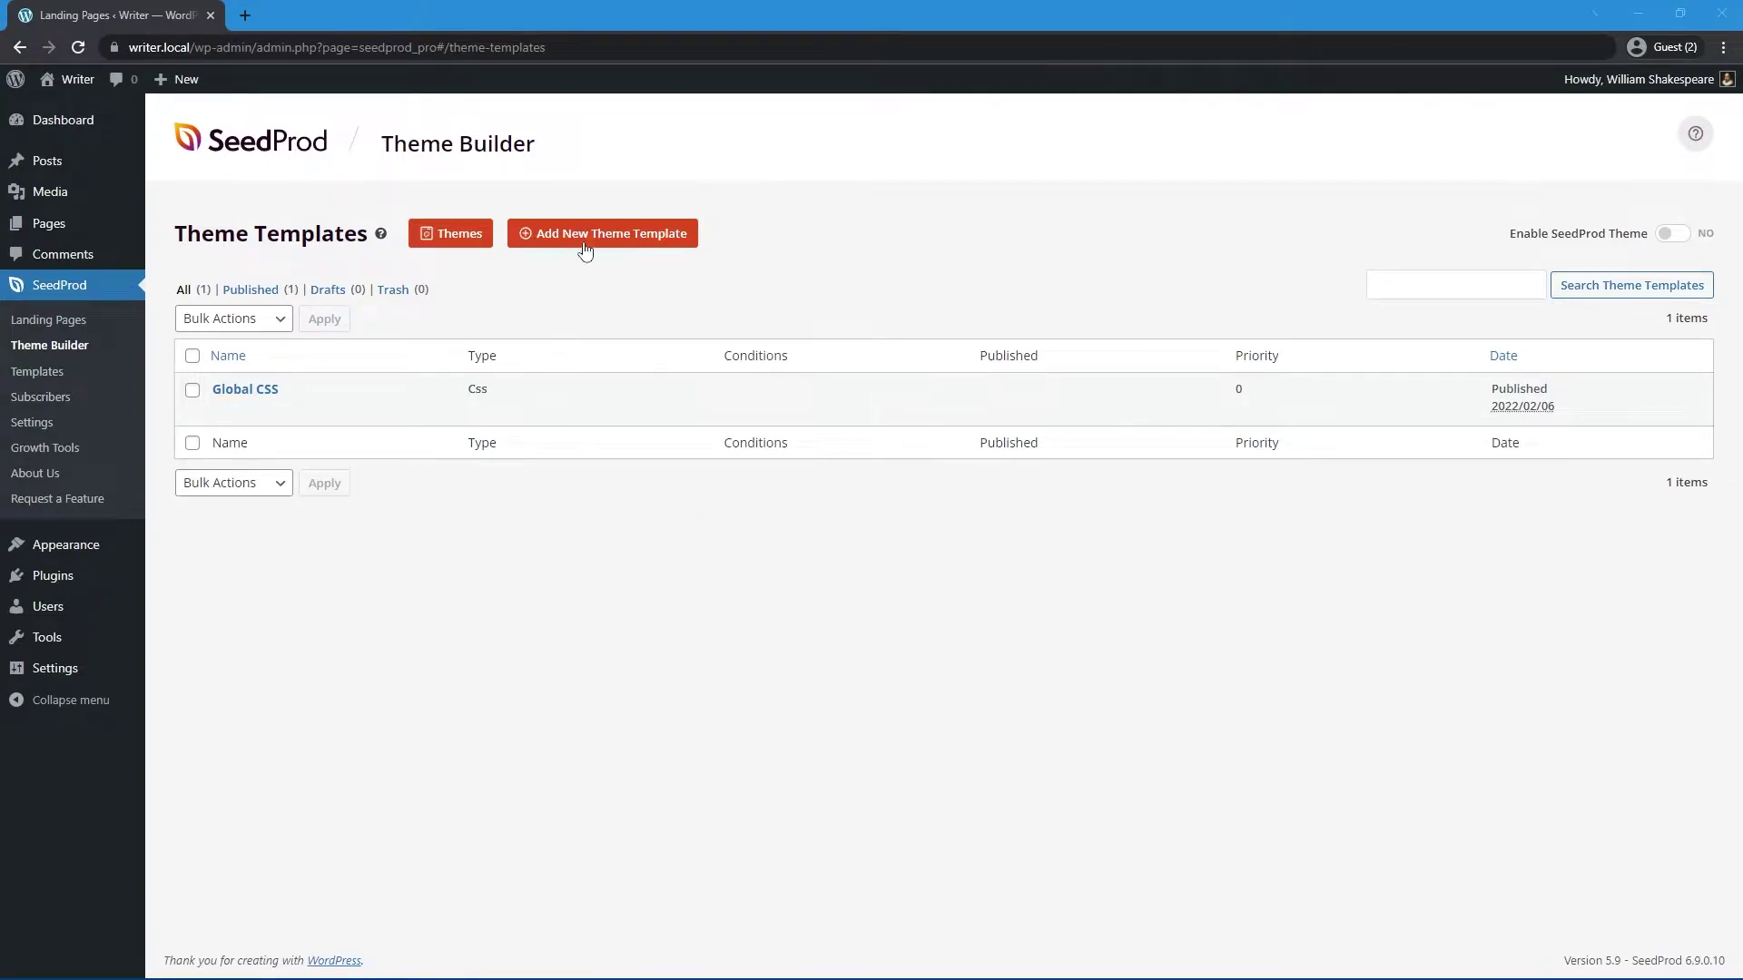
# Step: Browse the ready-made Themes gallery and close it without choosing one
pyautogui.click(450, 234)
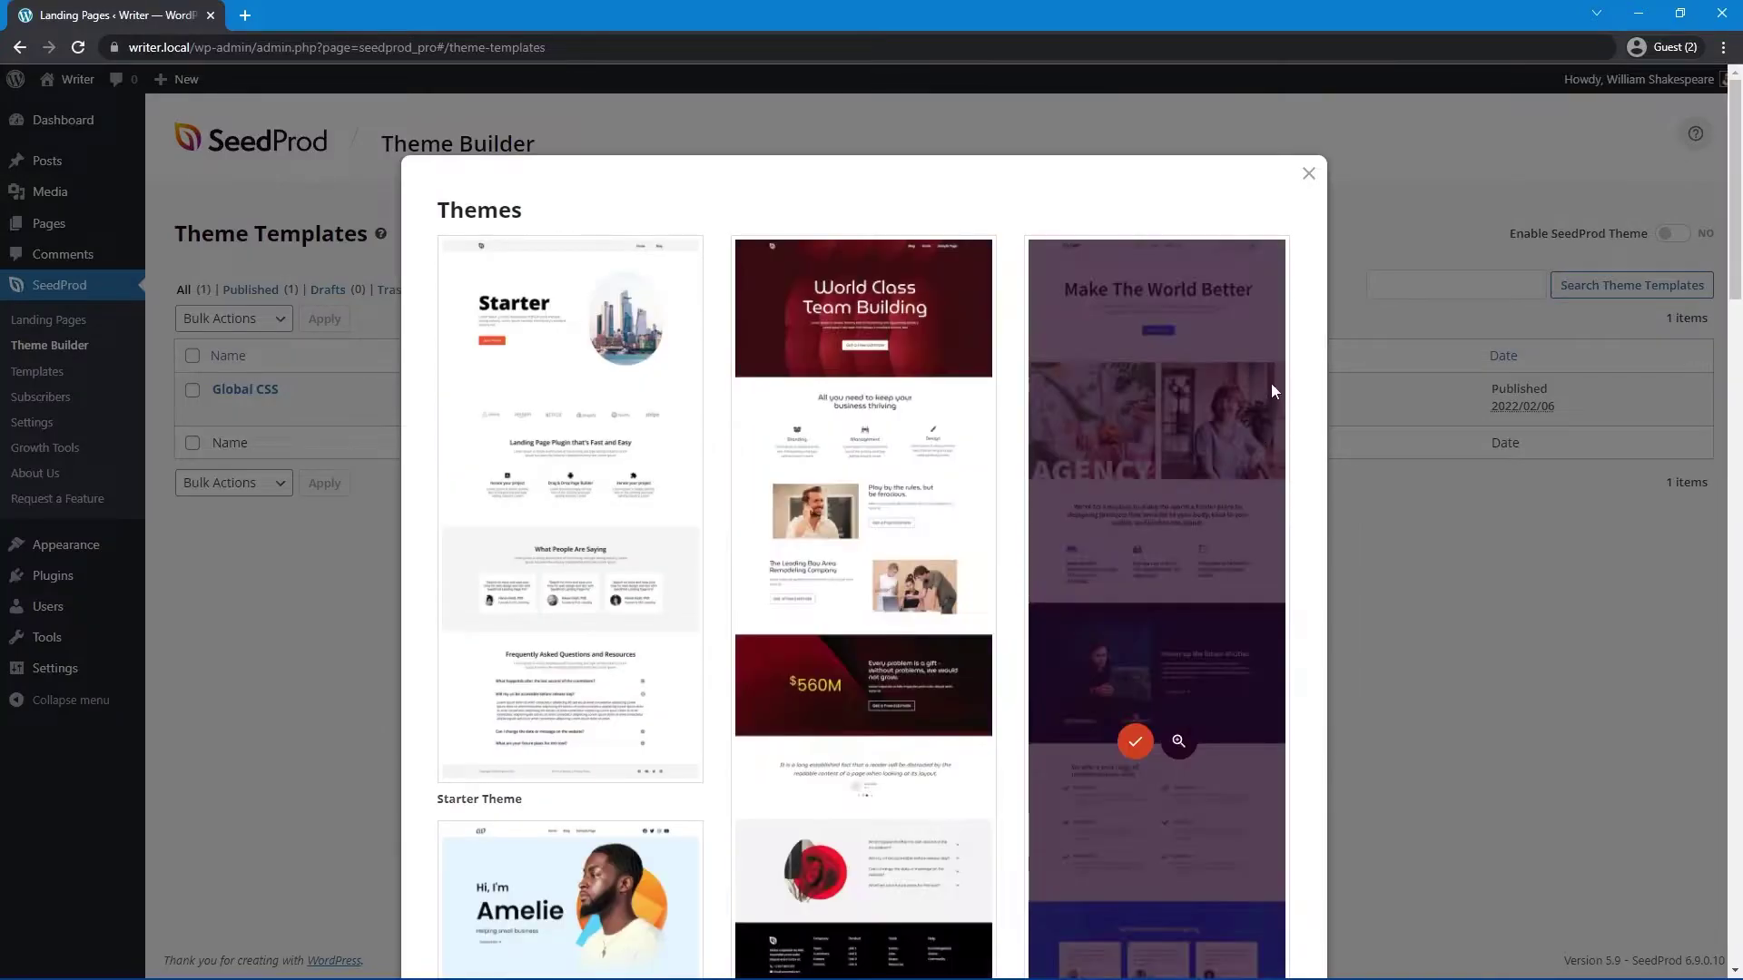
pyautogui.scroll(-6, 1271, 383)
pyautogui.scroll(-10, 1271, 380)
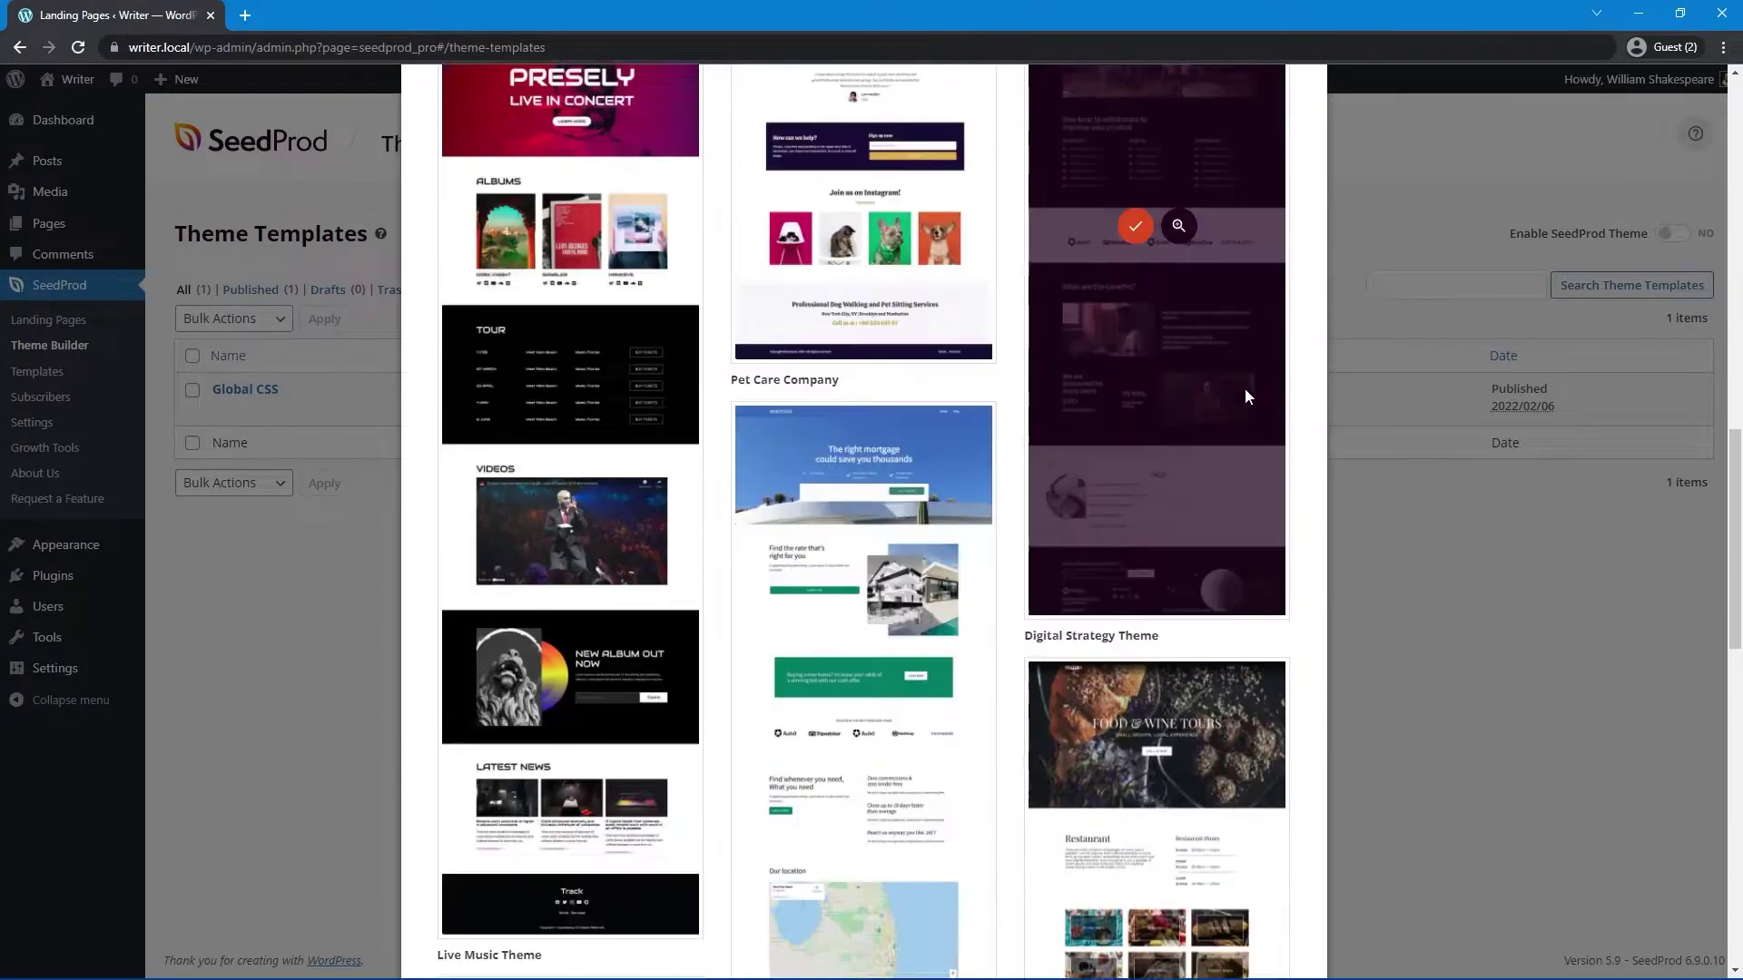
pyautogui.scroll(15, 1244, 389)
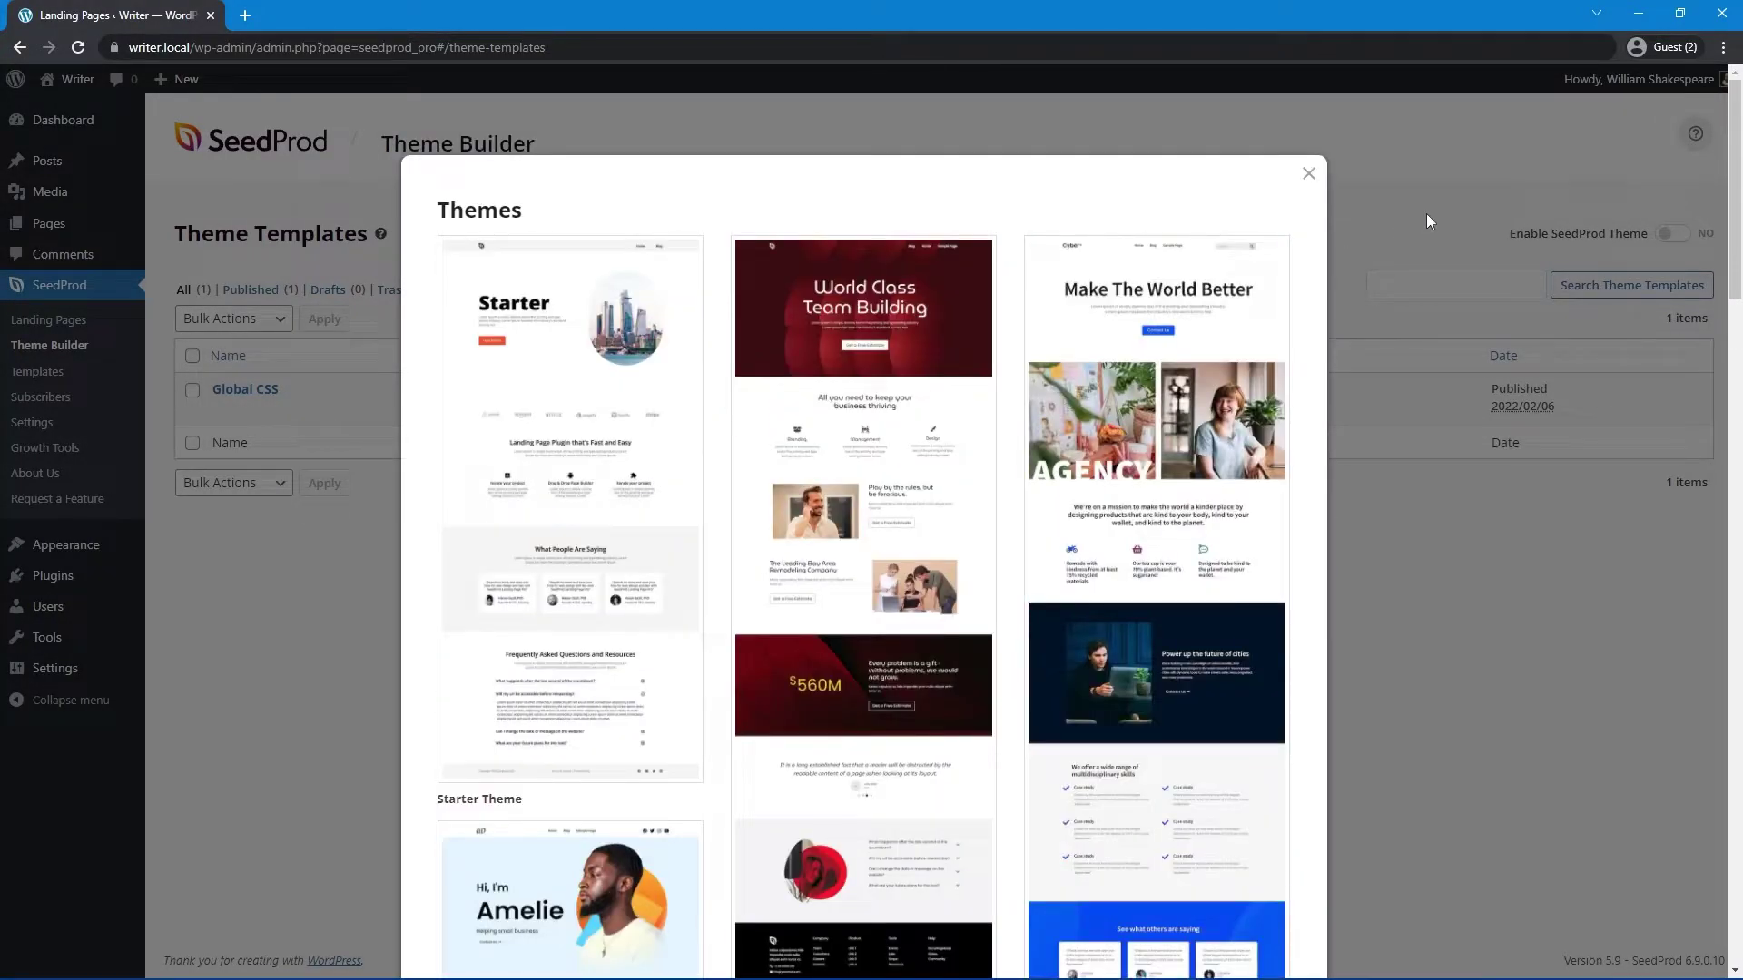
pyautogui.click(1330, 209)
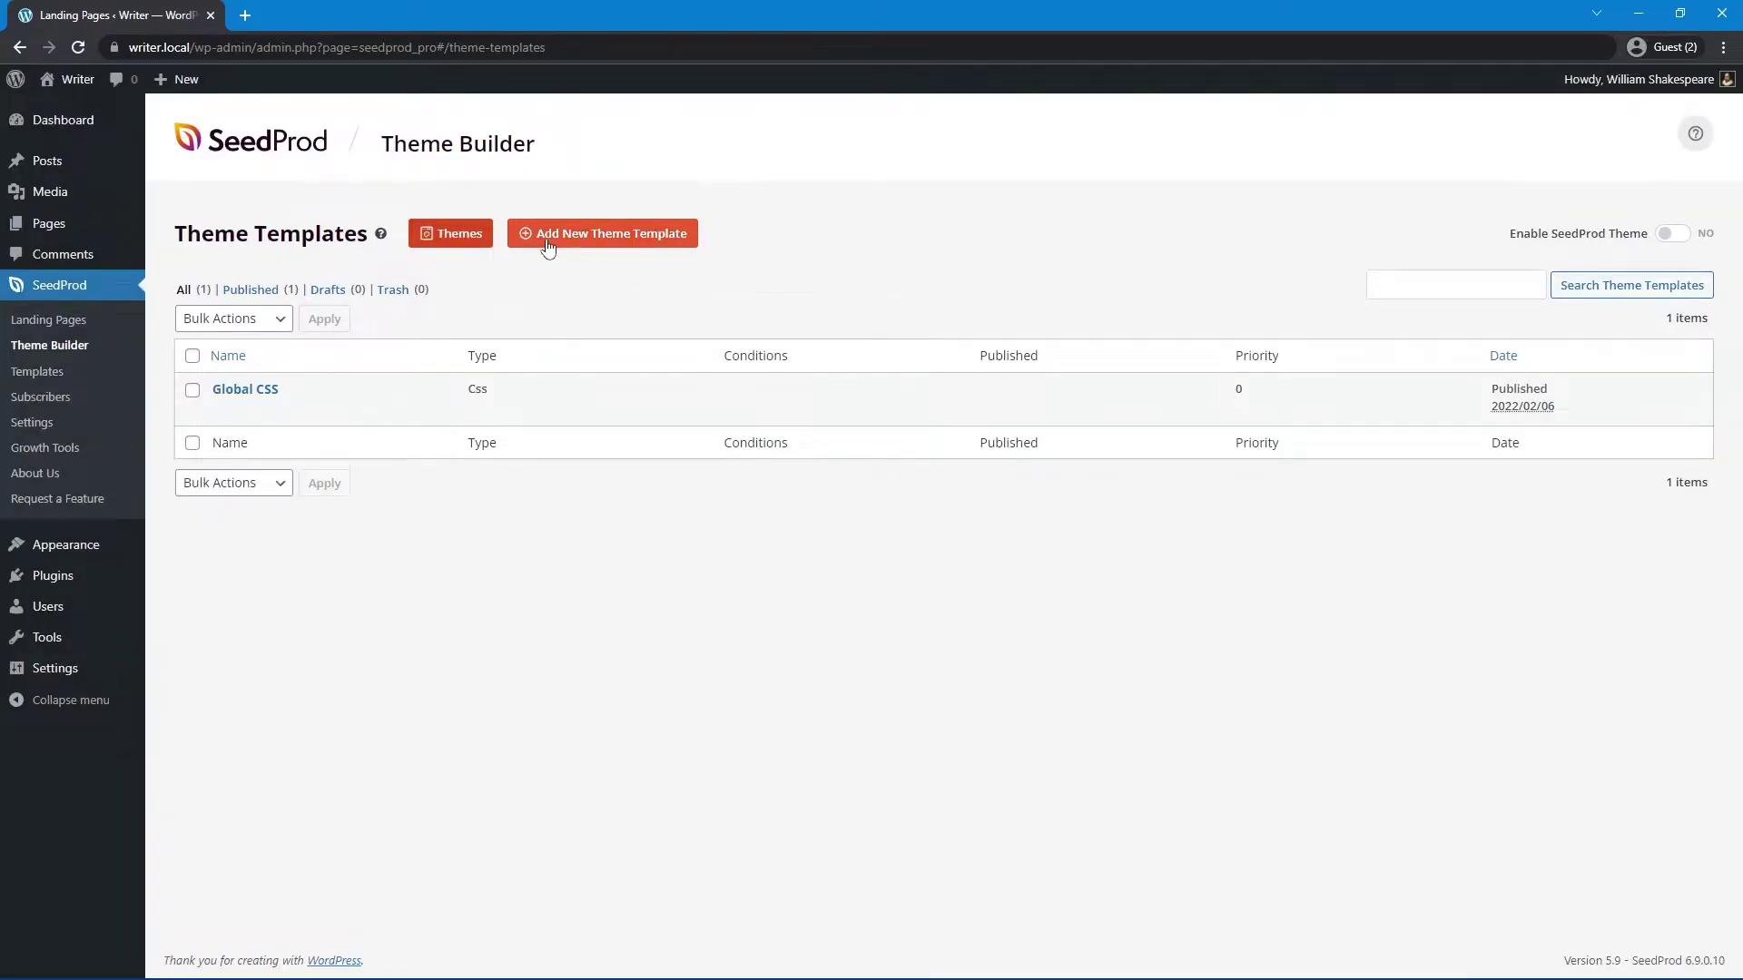
# Step: Create a theme template named 'Header' of type Header for the entire site and save it
pyautogui.click(583, 236)
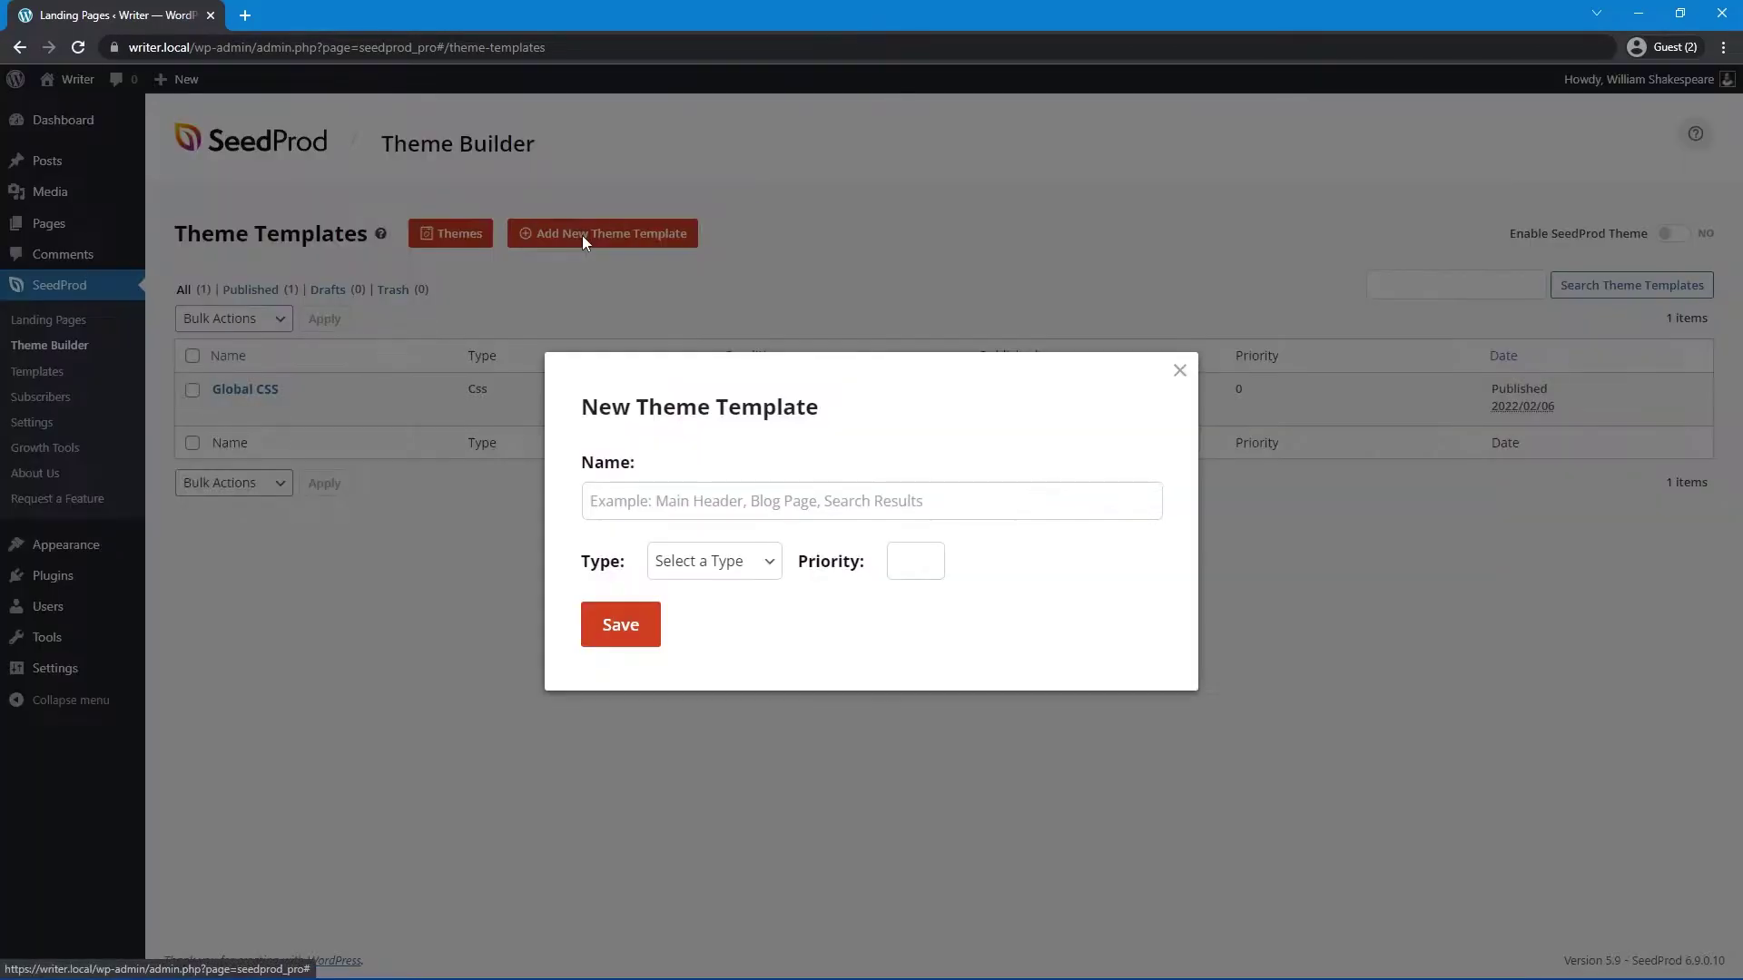
pyautogui.click(726, 501)
pyautogui.write('Header')
pyautogui.click(731, 567)
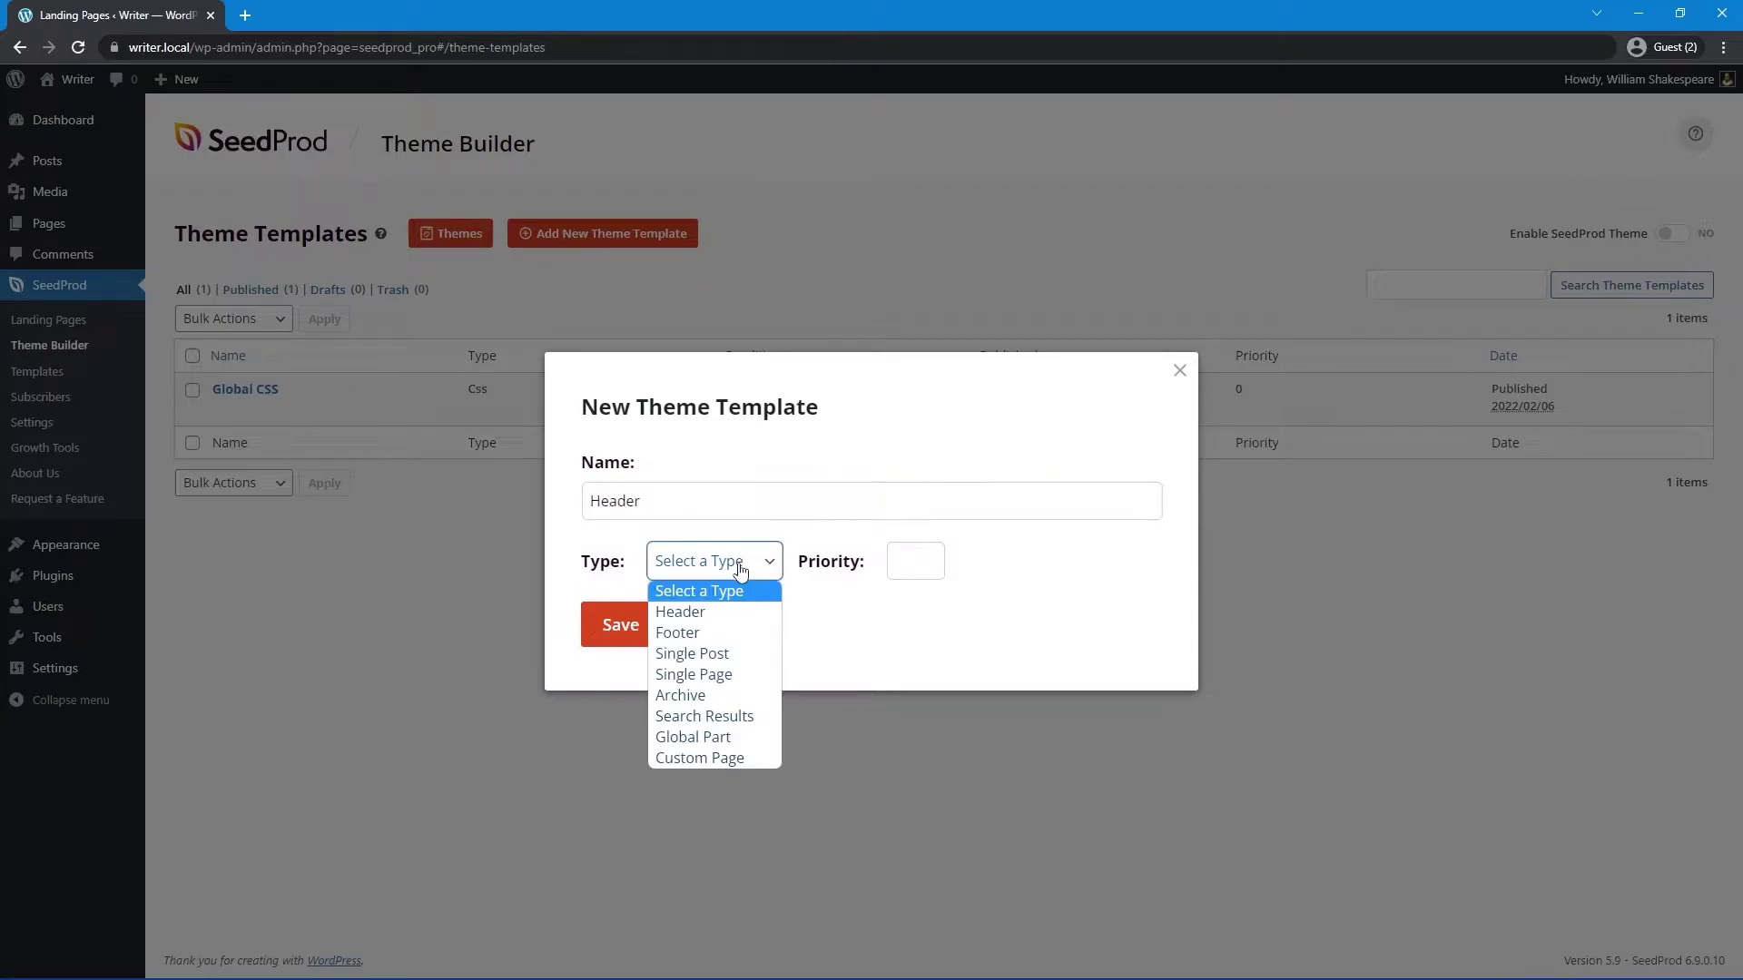
pyautogui.click(699, 606)
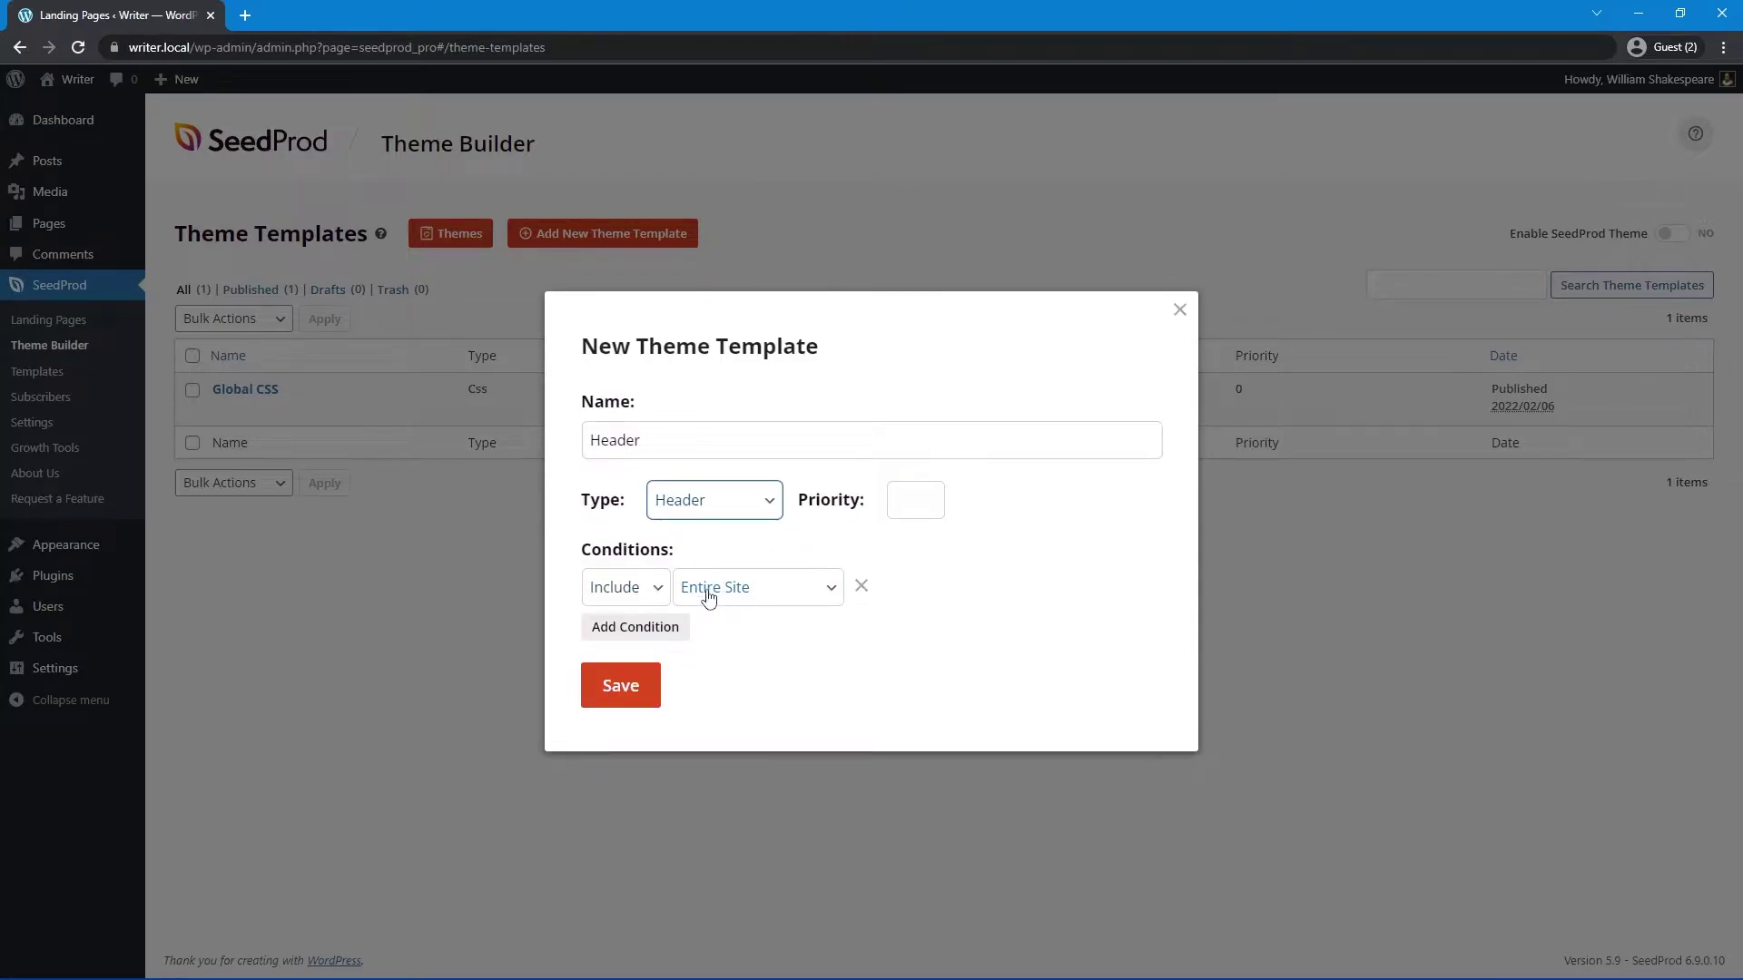
pyautogui.click(646, 695)
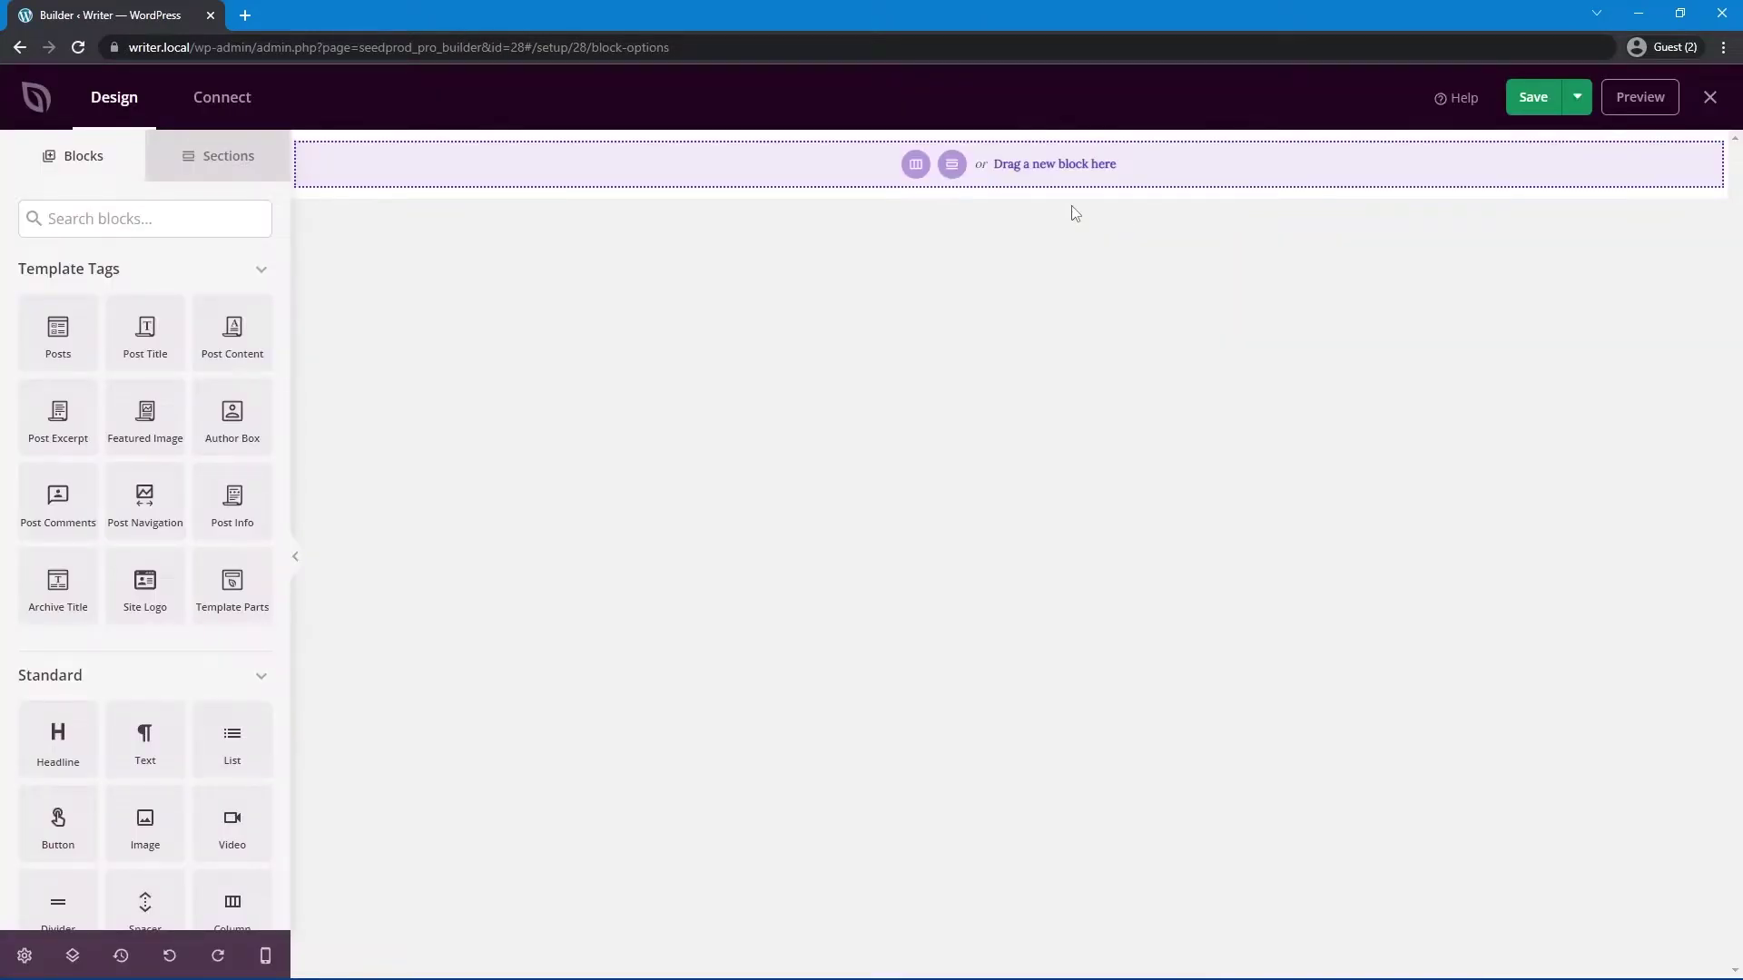
# Step: Add a one-column section holding a headline reading 'Writer' at font size 72
pyautogui.click(916, 166)
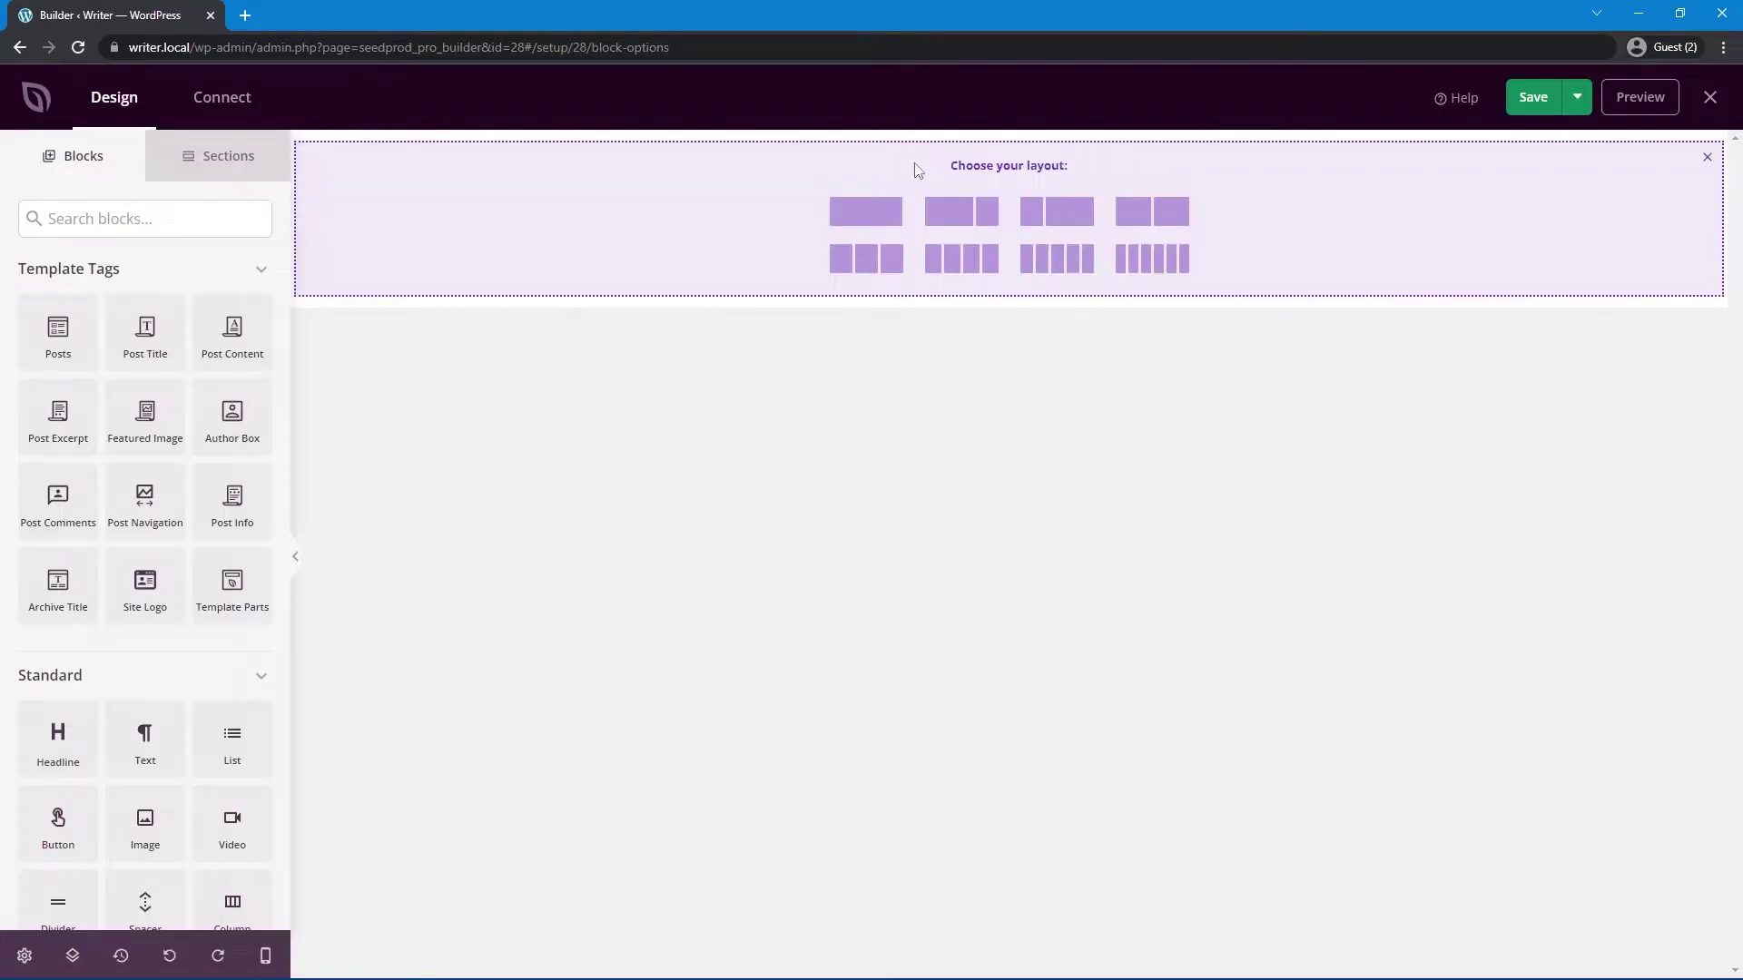
pyautogui.click(869, 216)
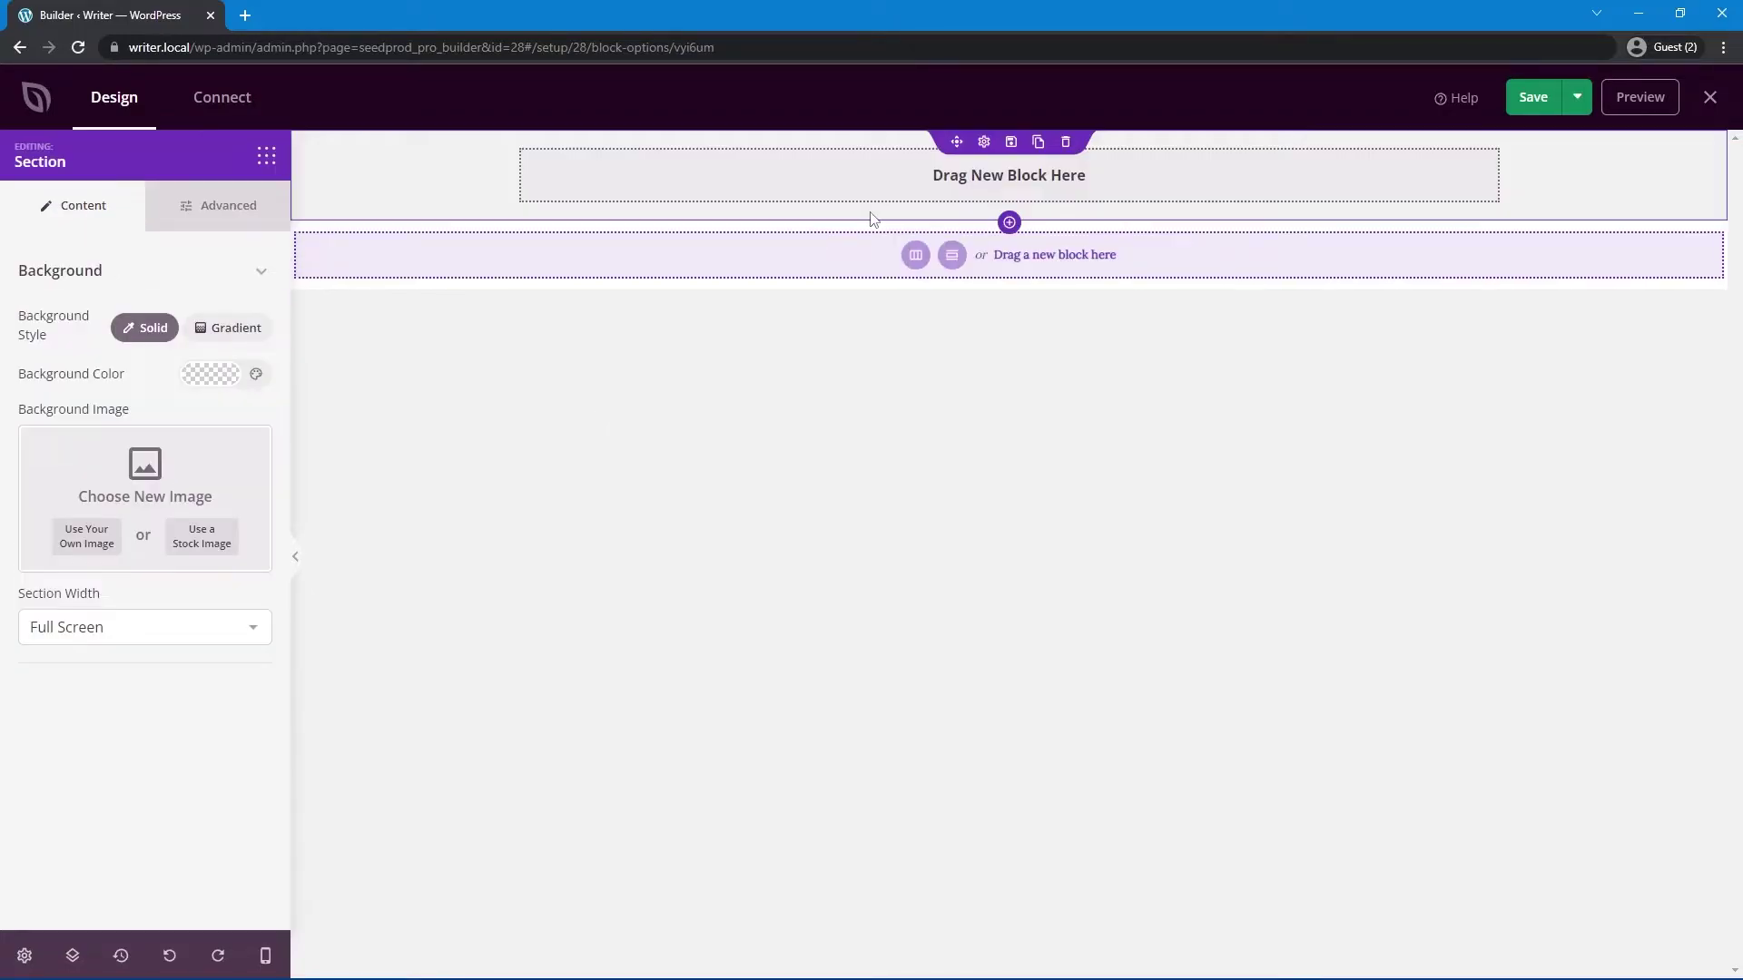
pyautogui.click(266, 157)
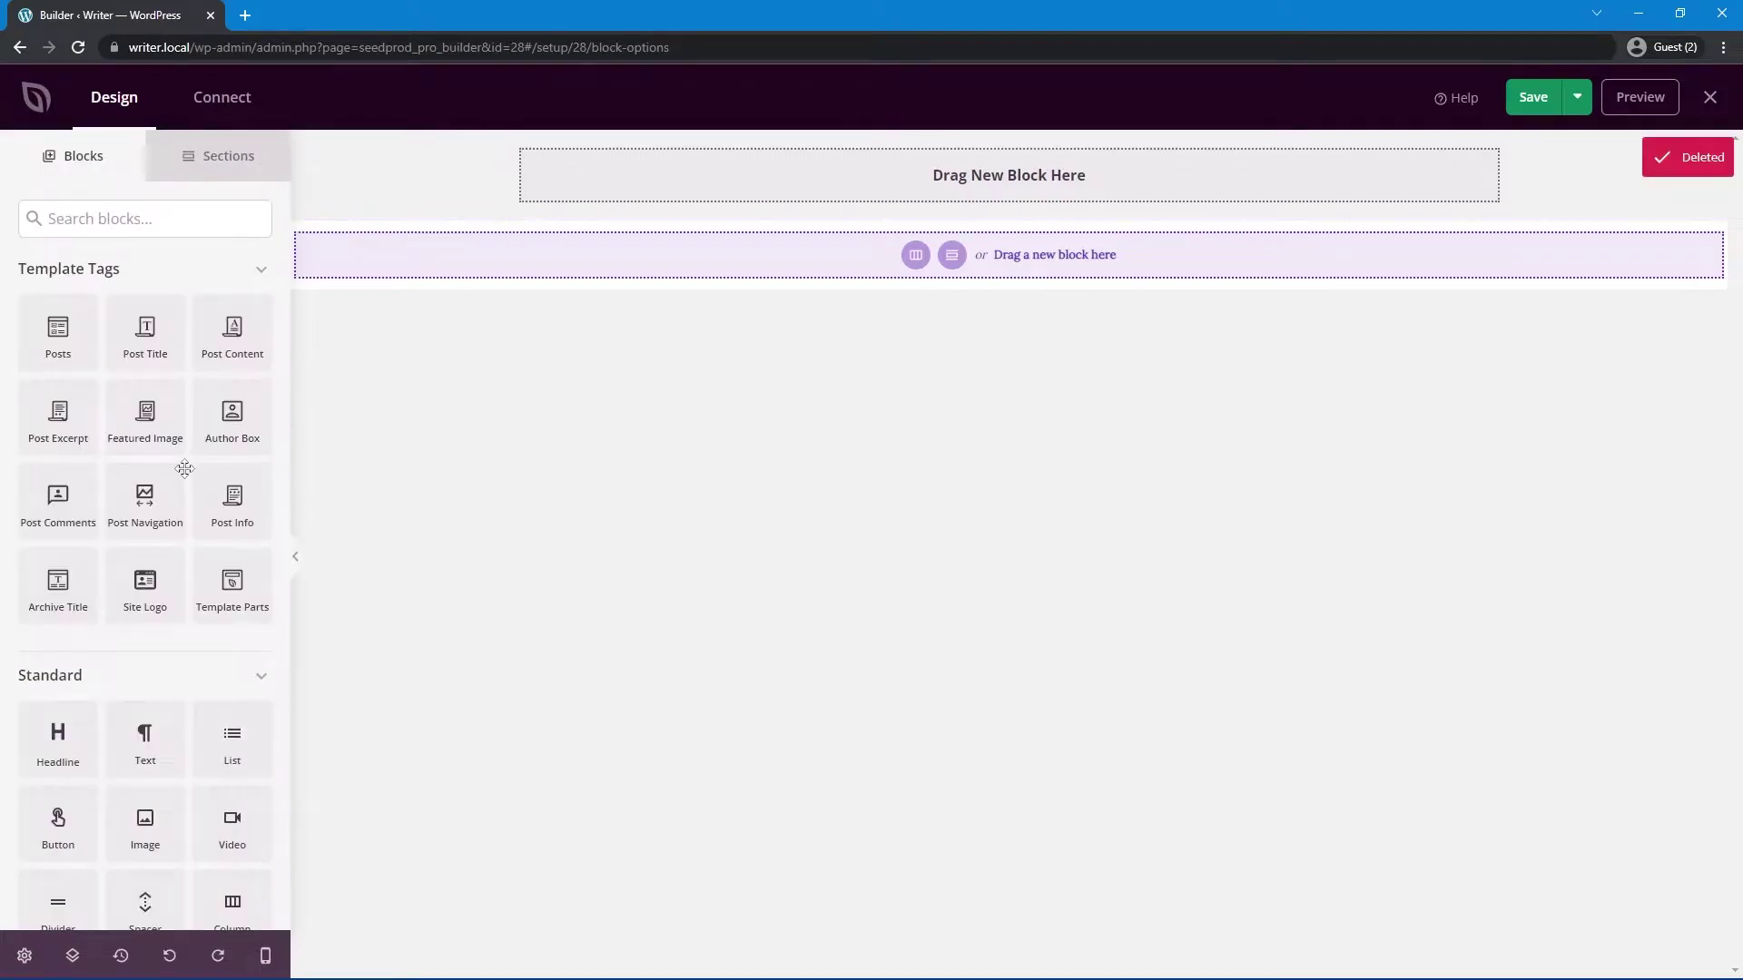
pyautogui.moveTo(58, 737); pyautogui.dragTo(1017, 177)
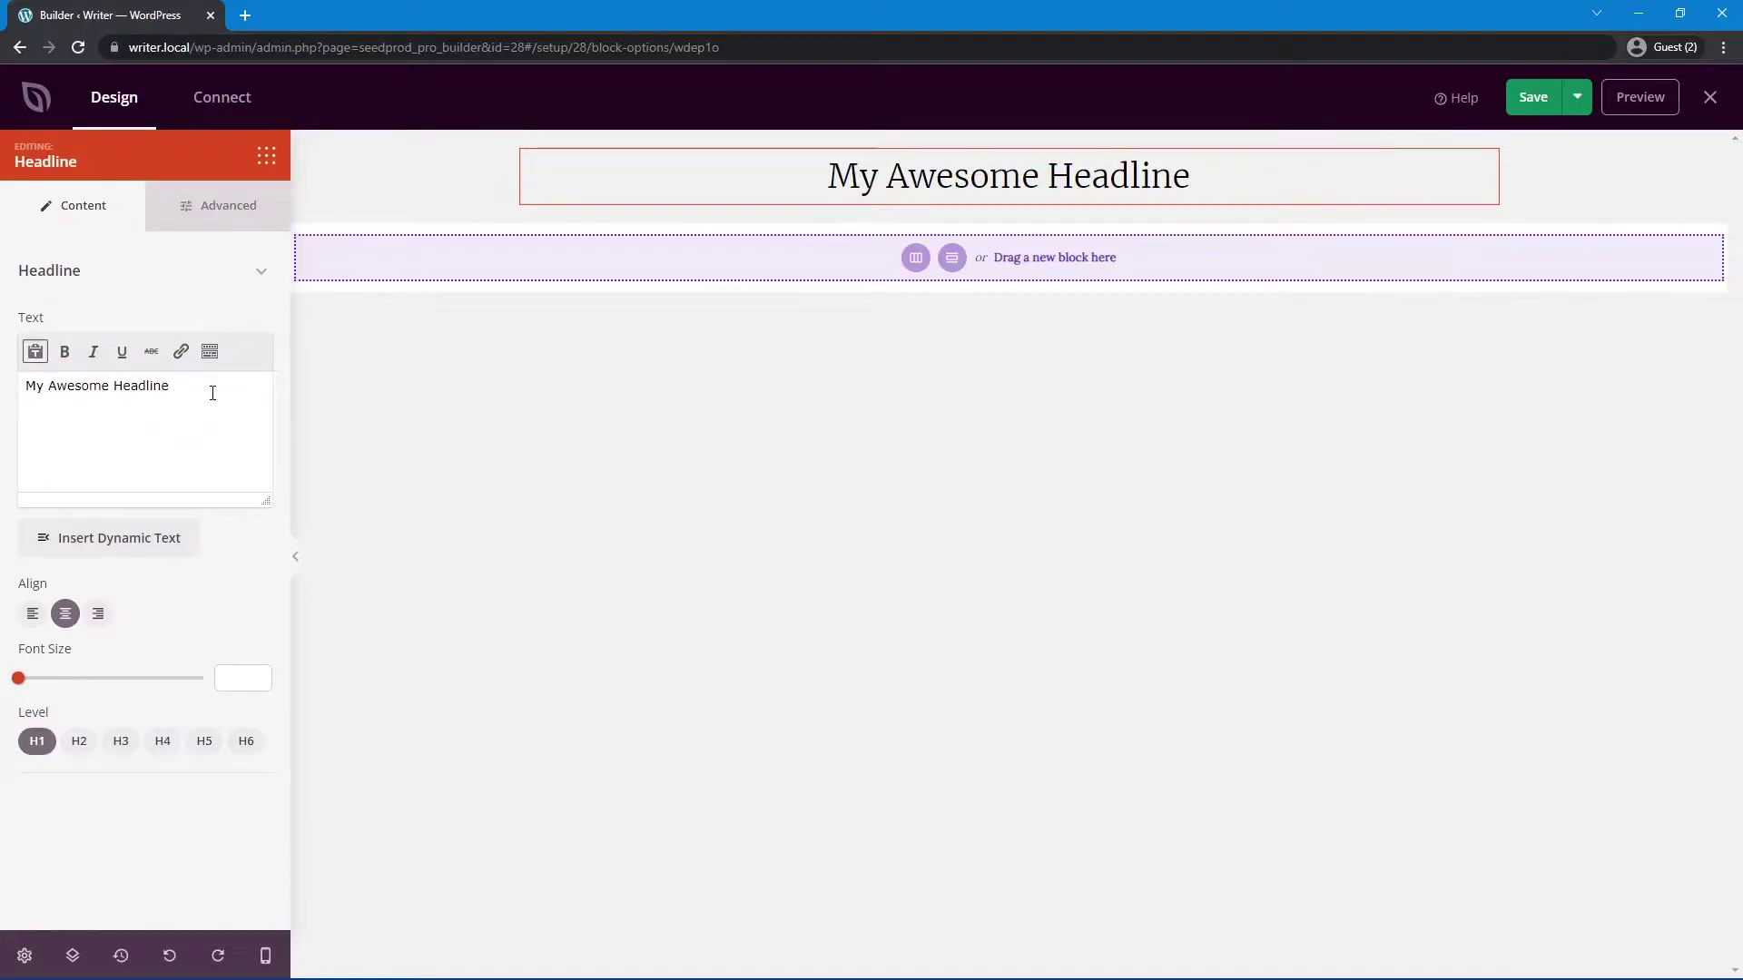
pyautogui.tripleClick(48, 380)
pyautogui.write('Writer')
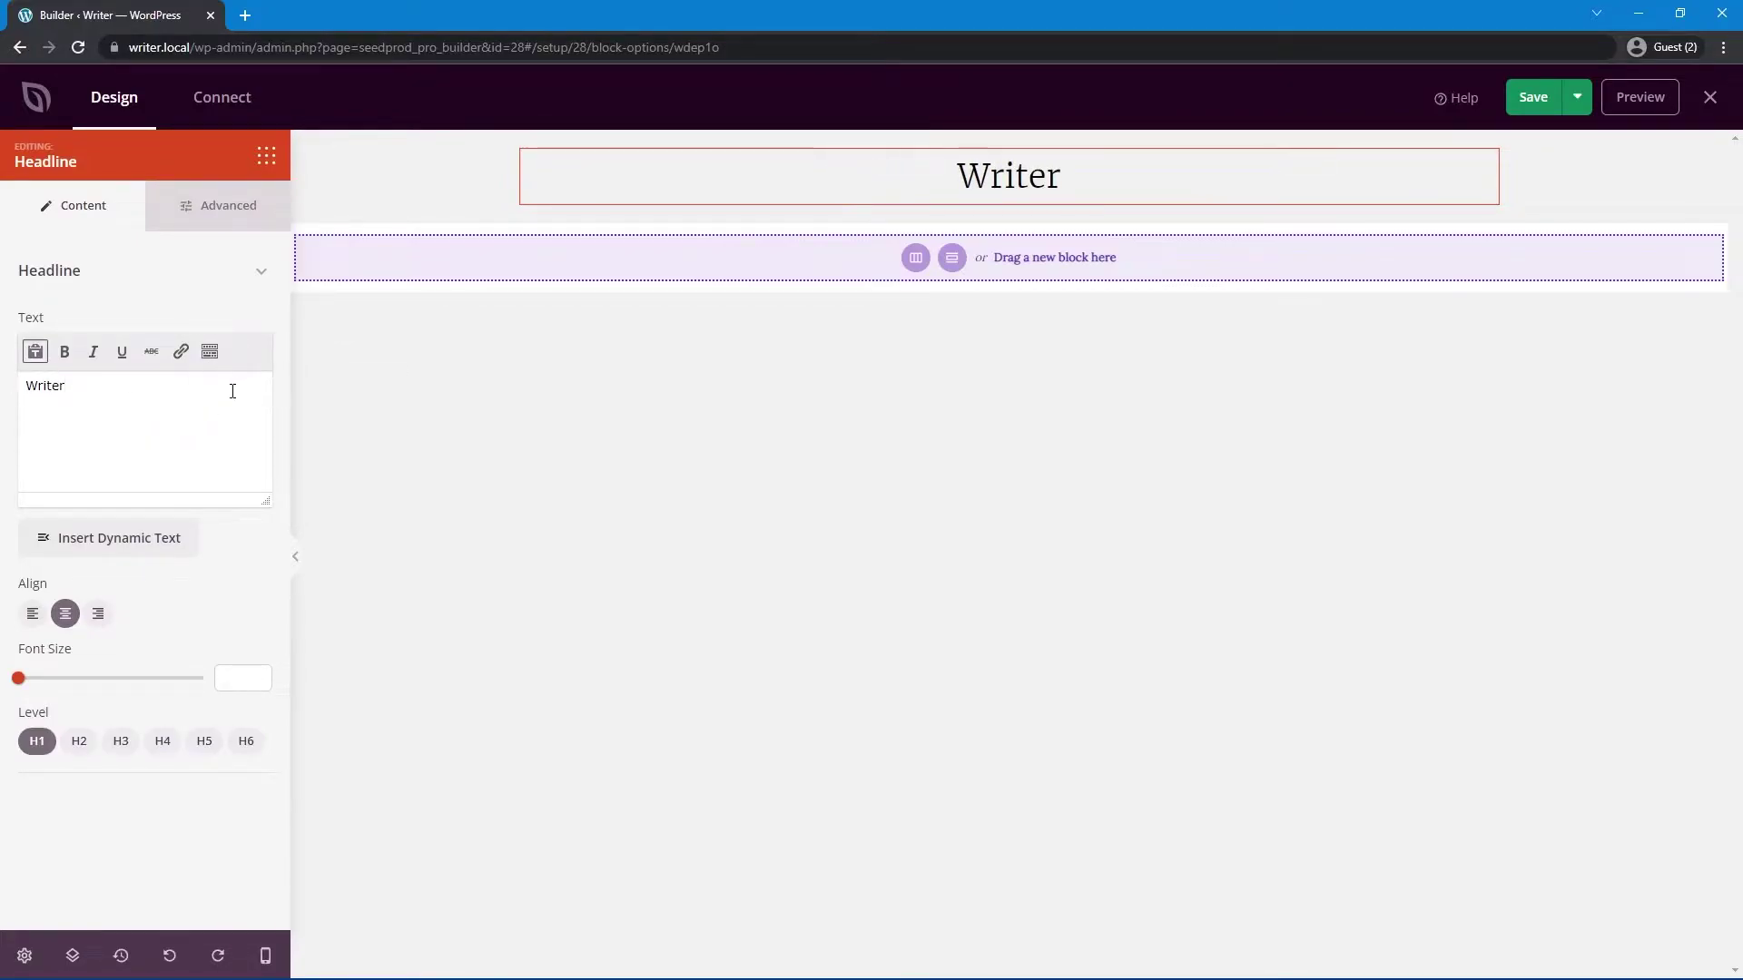
pyautogui.moveTo(22, 679); pyautogui.dragTo(216, 688)
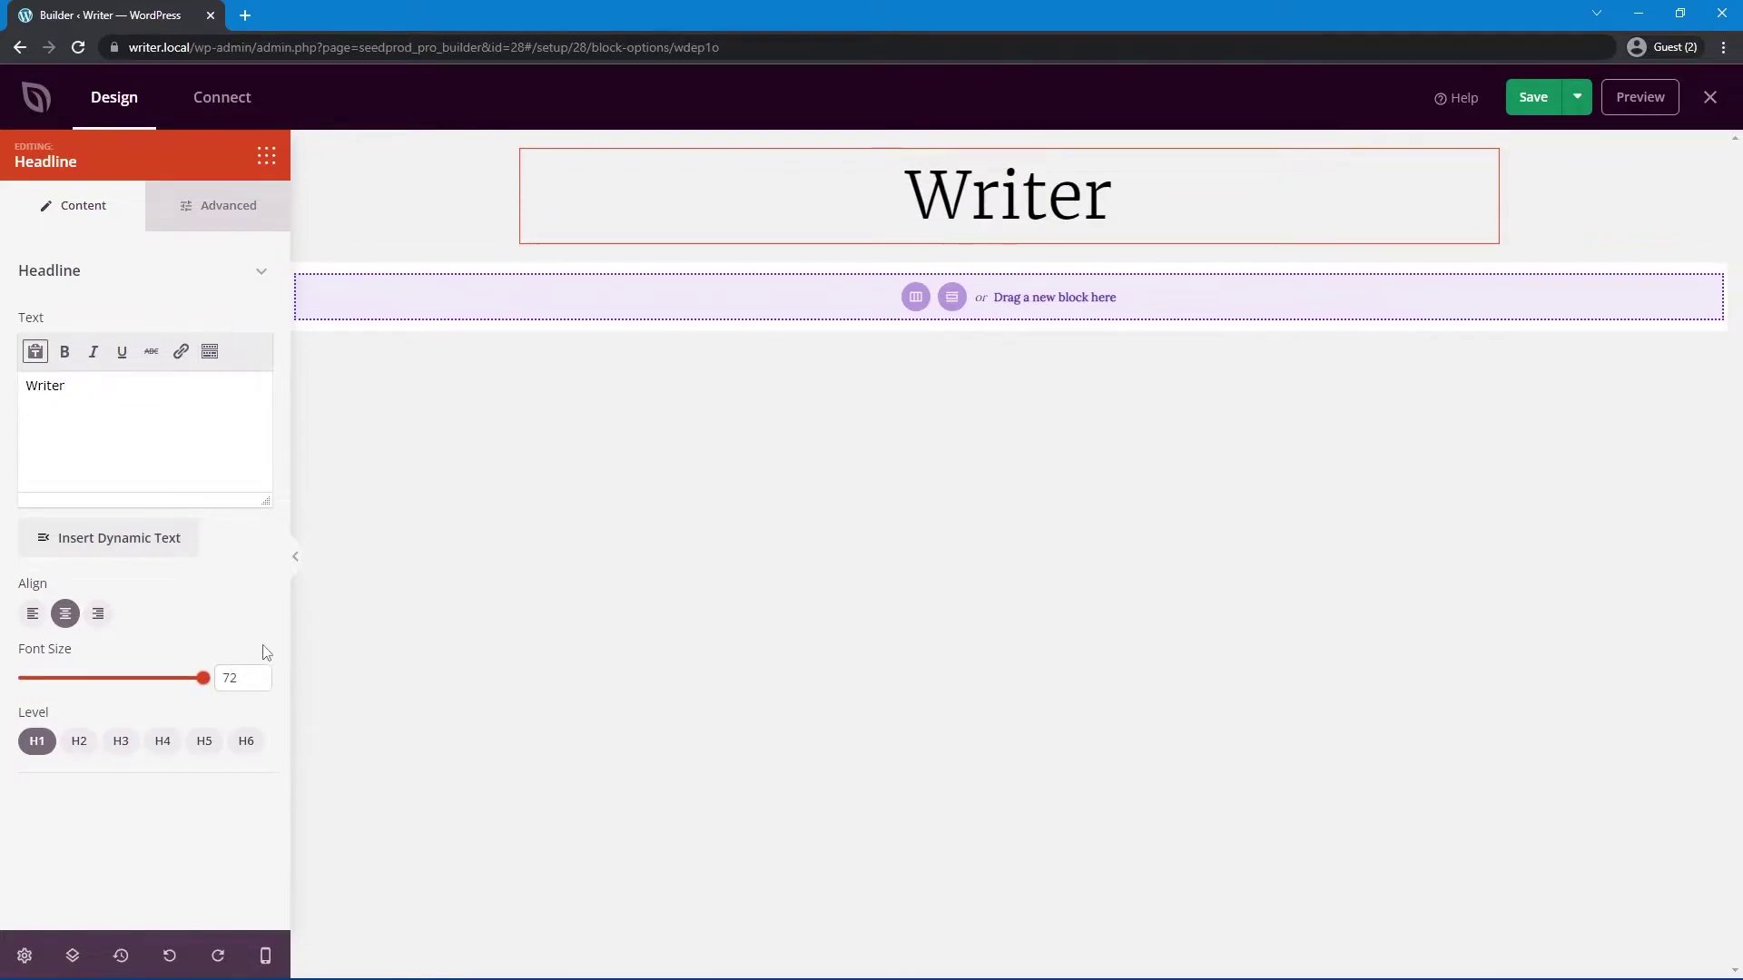
pyautogui.click(266, 156)
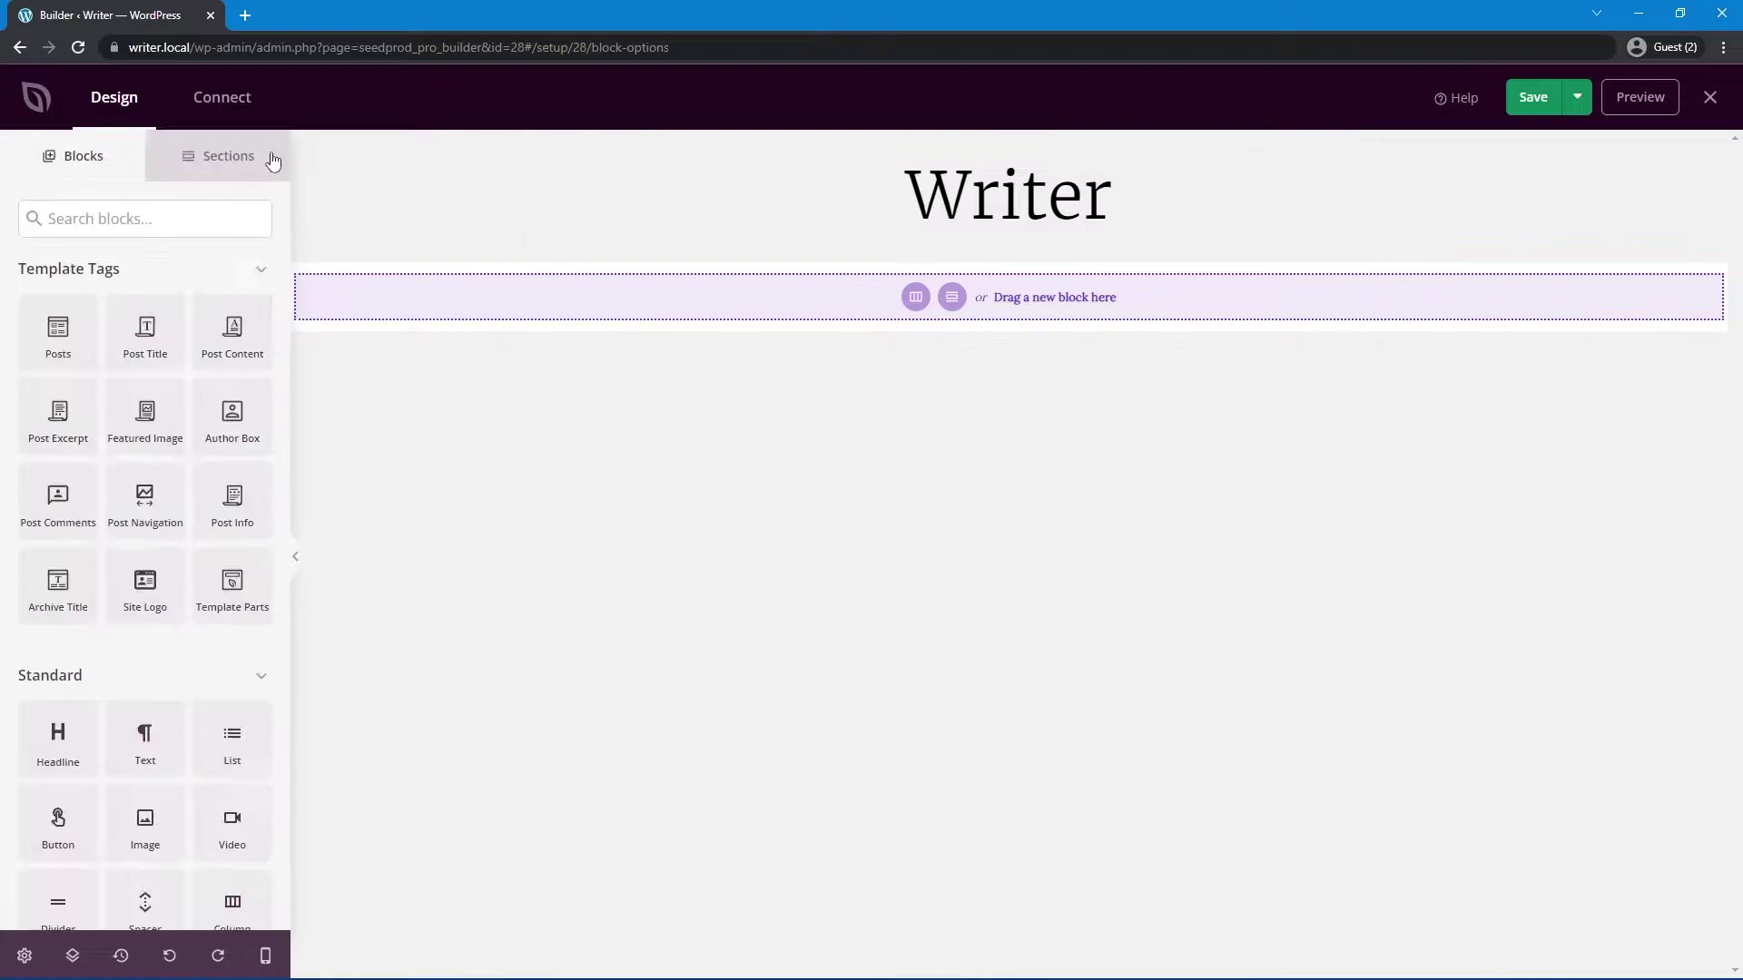
# Step: Place a Divider under the headline with light grey colour, Dotted style and width 30
pyautogui.click(118, 221)
pyautogui.write('div')
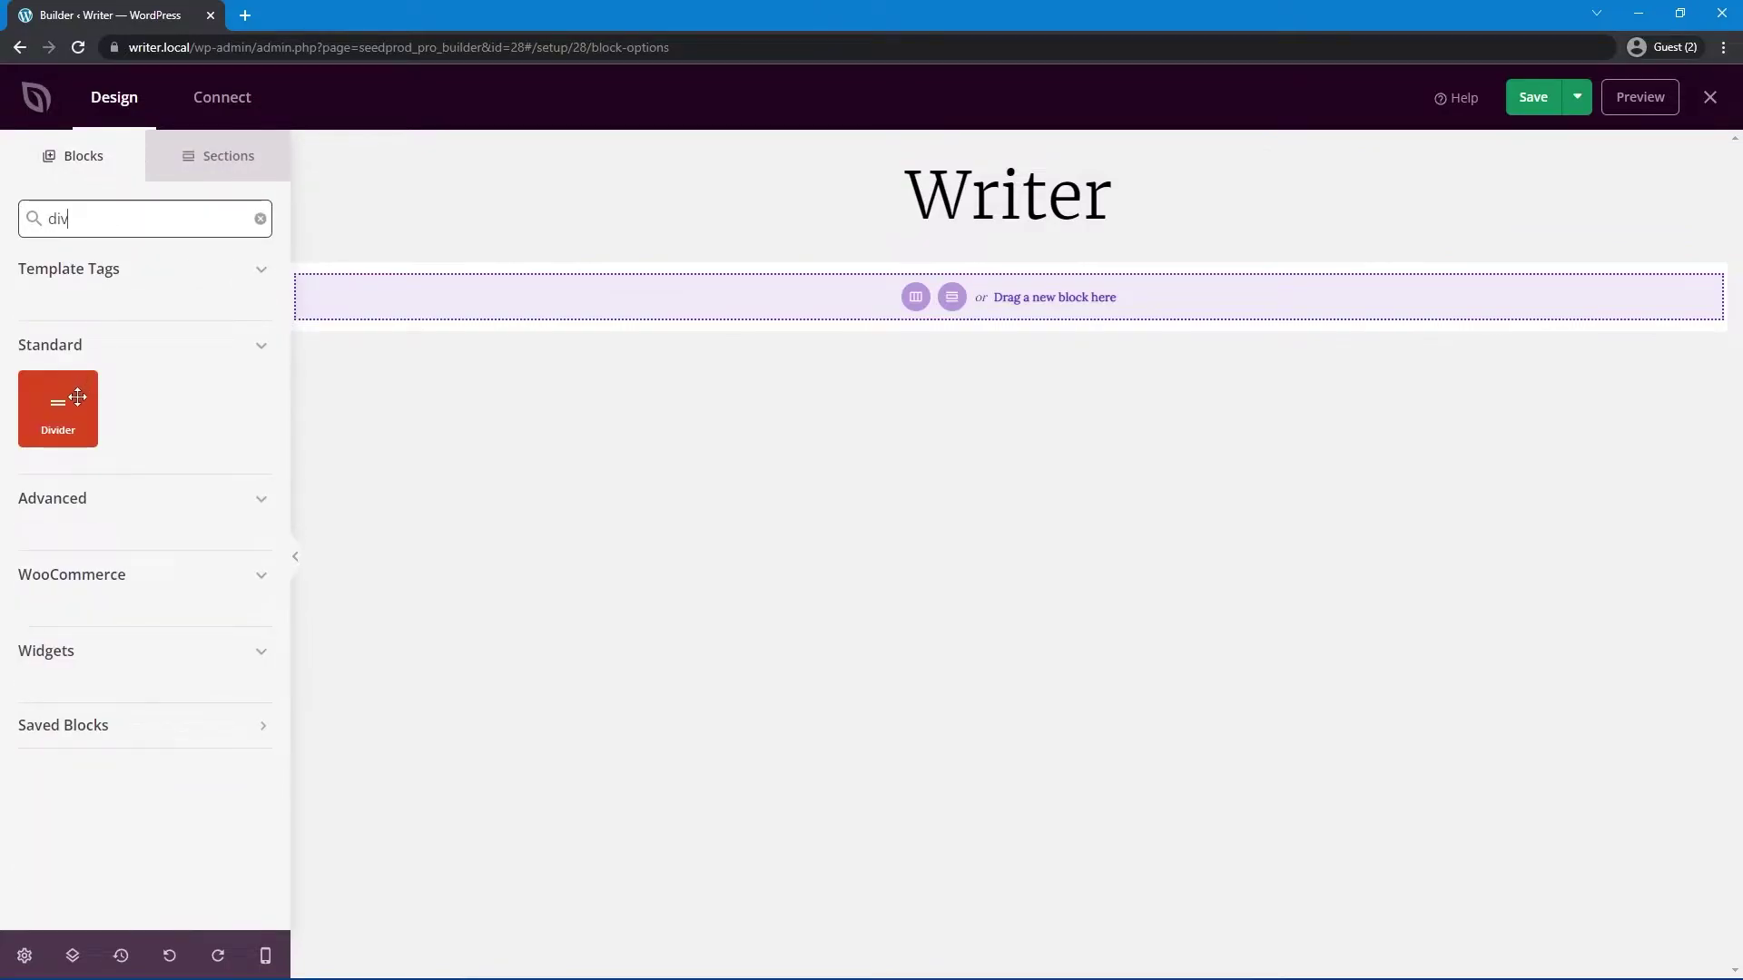
pyautogui.moveTo(58, 406); pyautogui.dragTo(1055, 235)
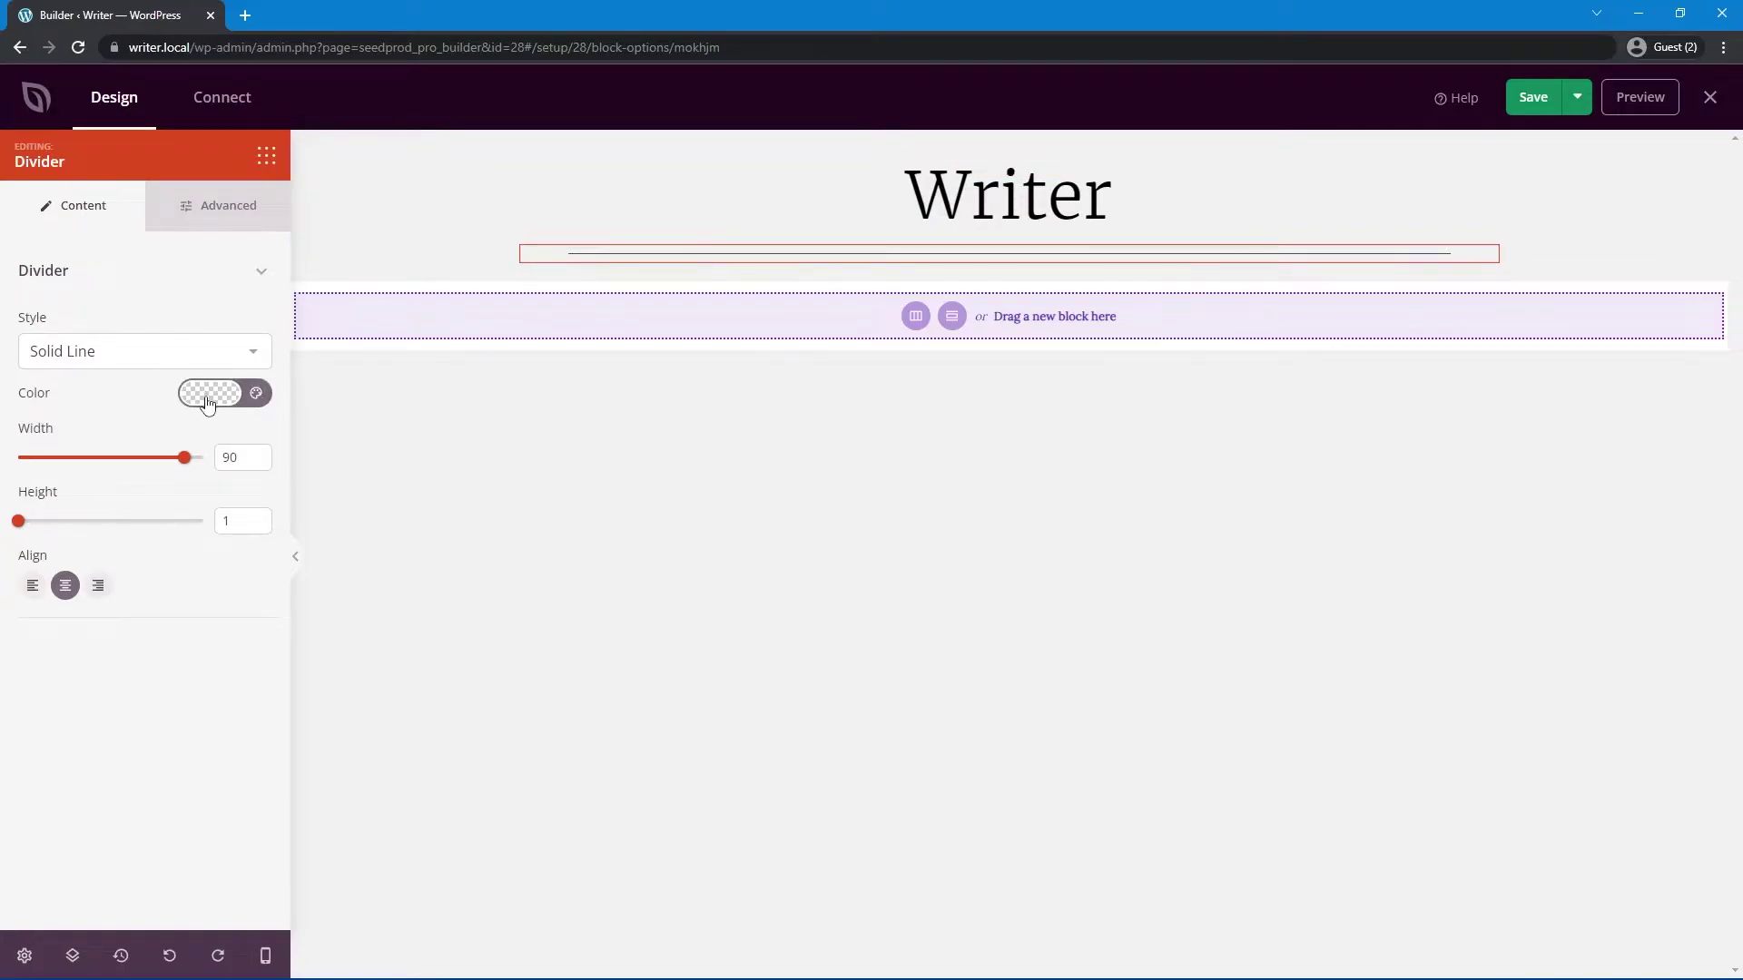
pyautogui.click(207, 403)
pyautogui.moveTo(178, 514); pyautogui.dragTo(156, 459)
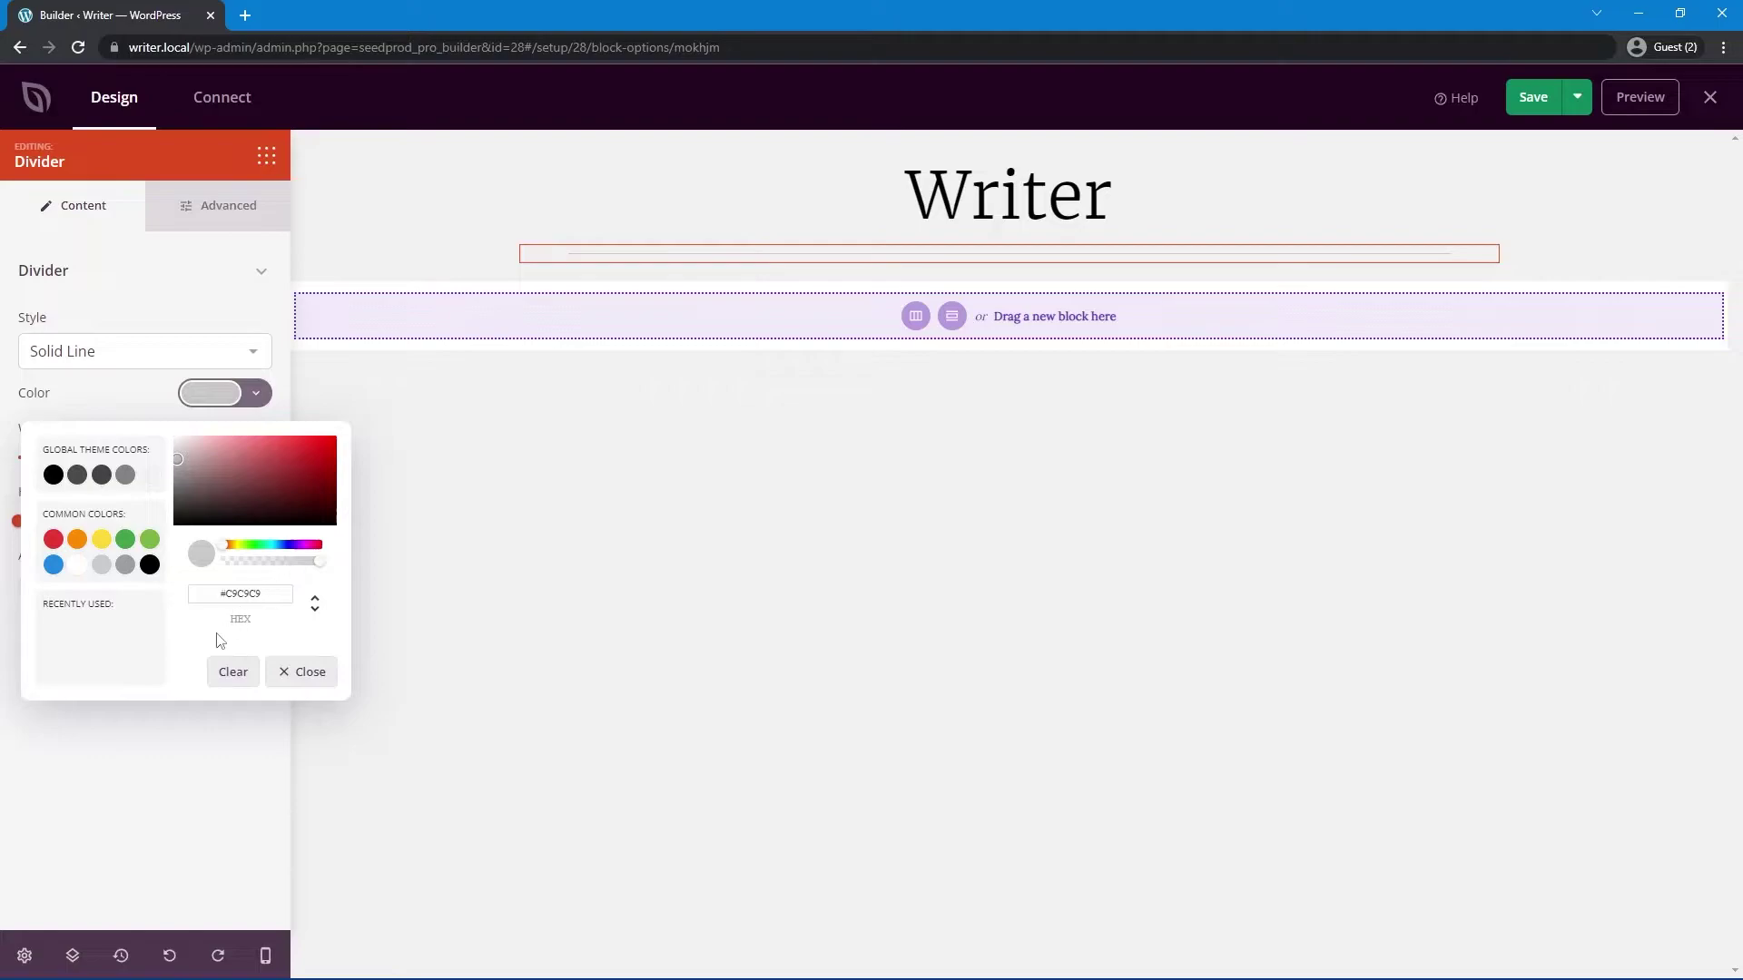
pyautogui.click(78, 392)
pyautogui.click(68, 354)
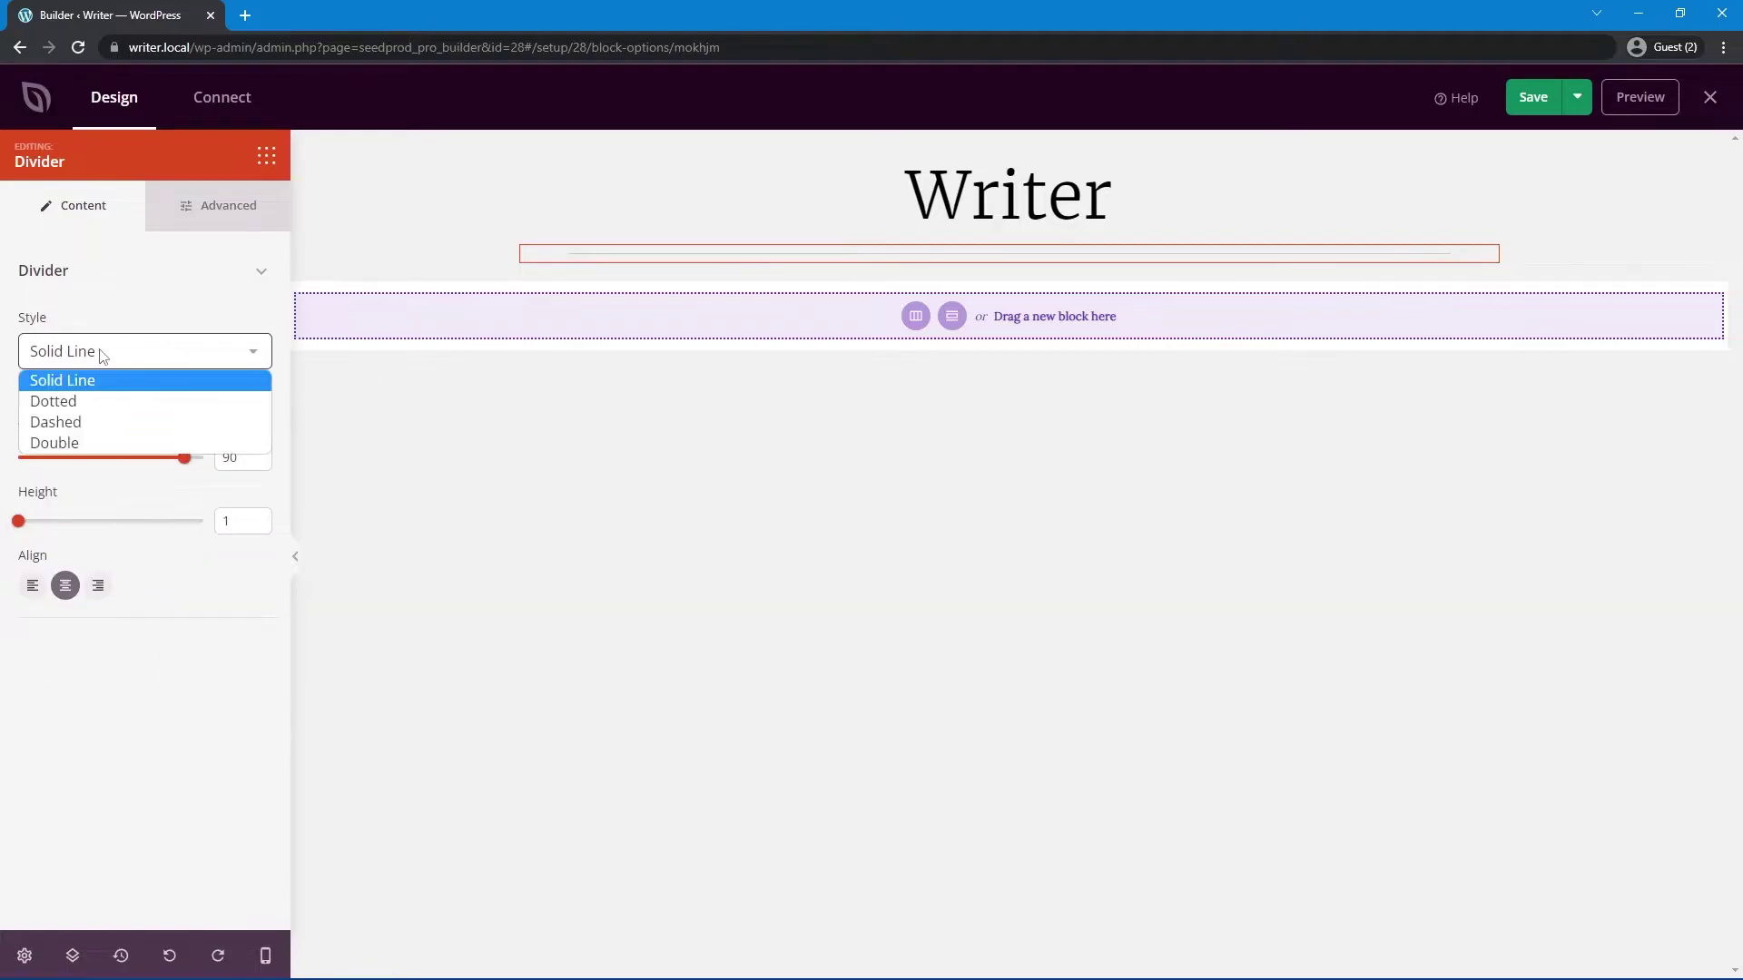
pyautogui.click(84, 400)
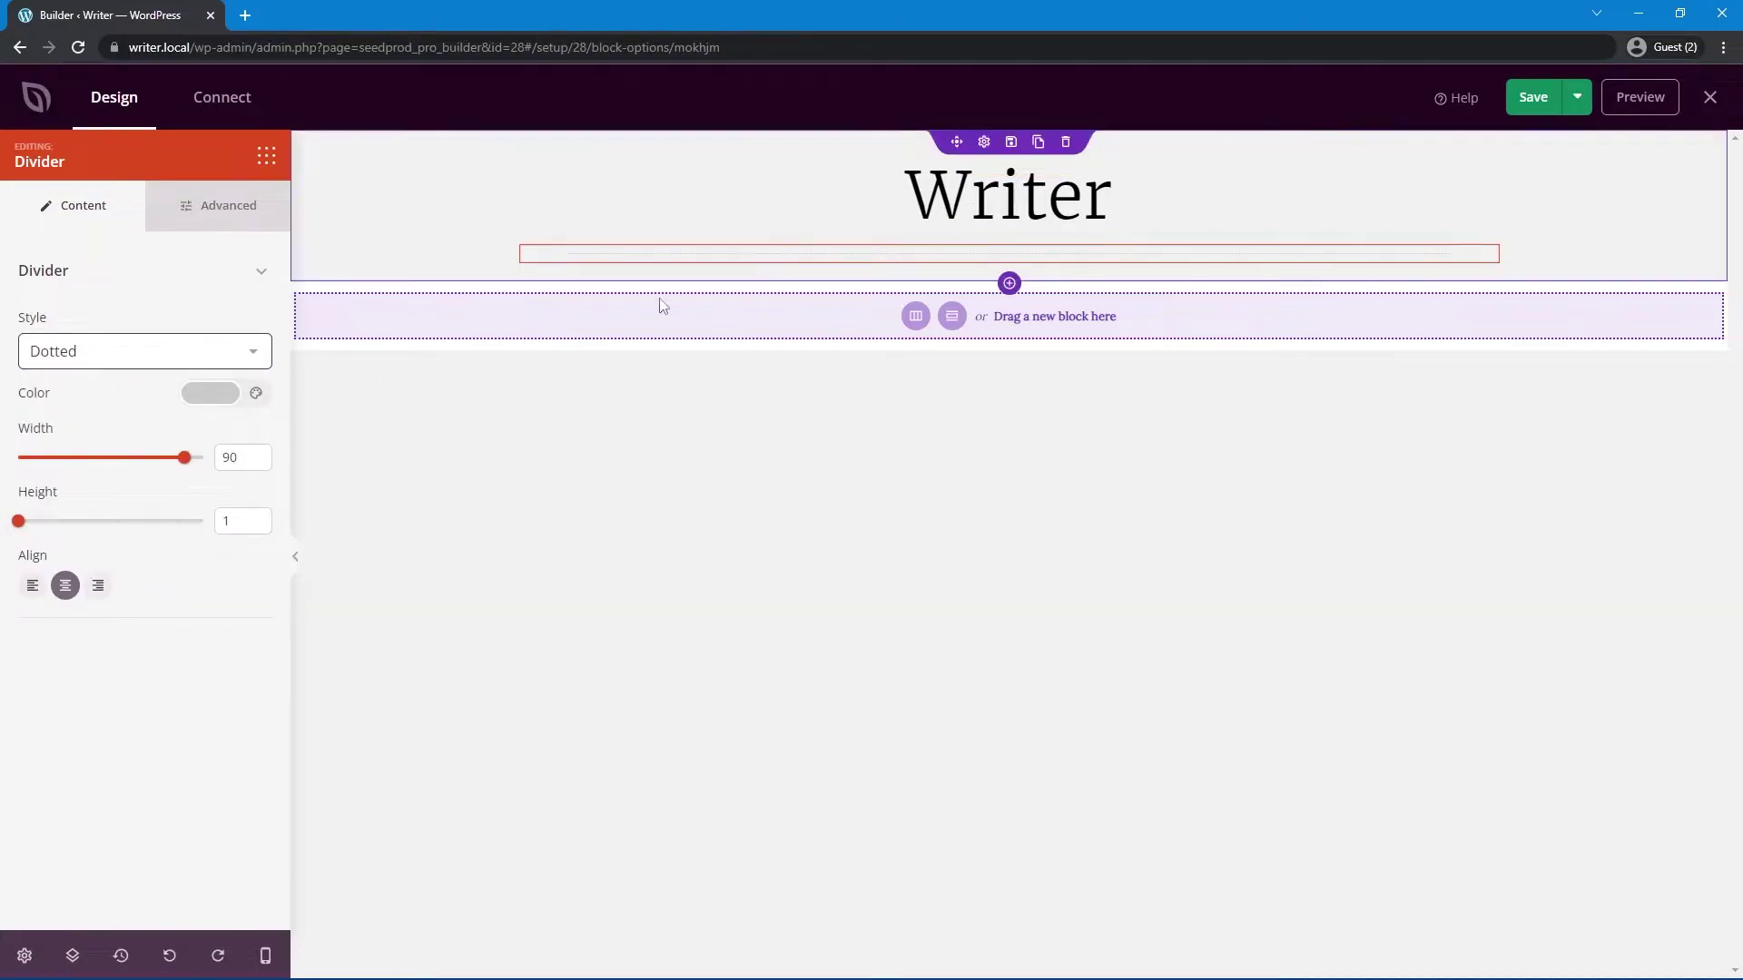
pyautogui.moveTo(229, 458); pyautogui.dragTo(182, 459)
pyautogui.write('3')
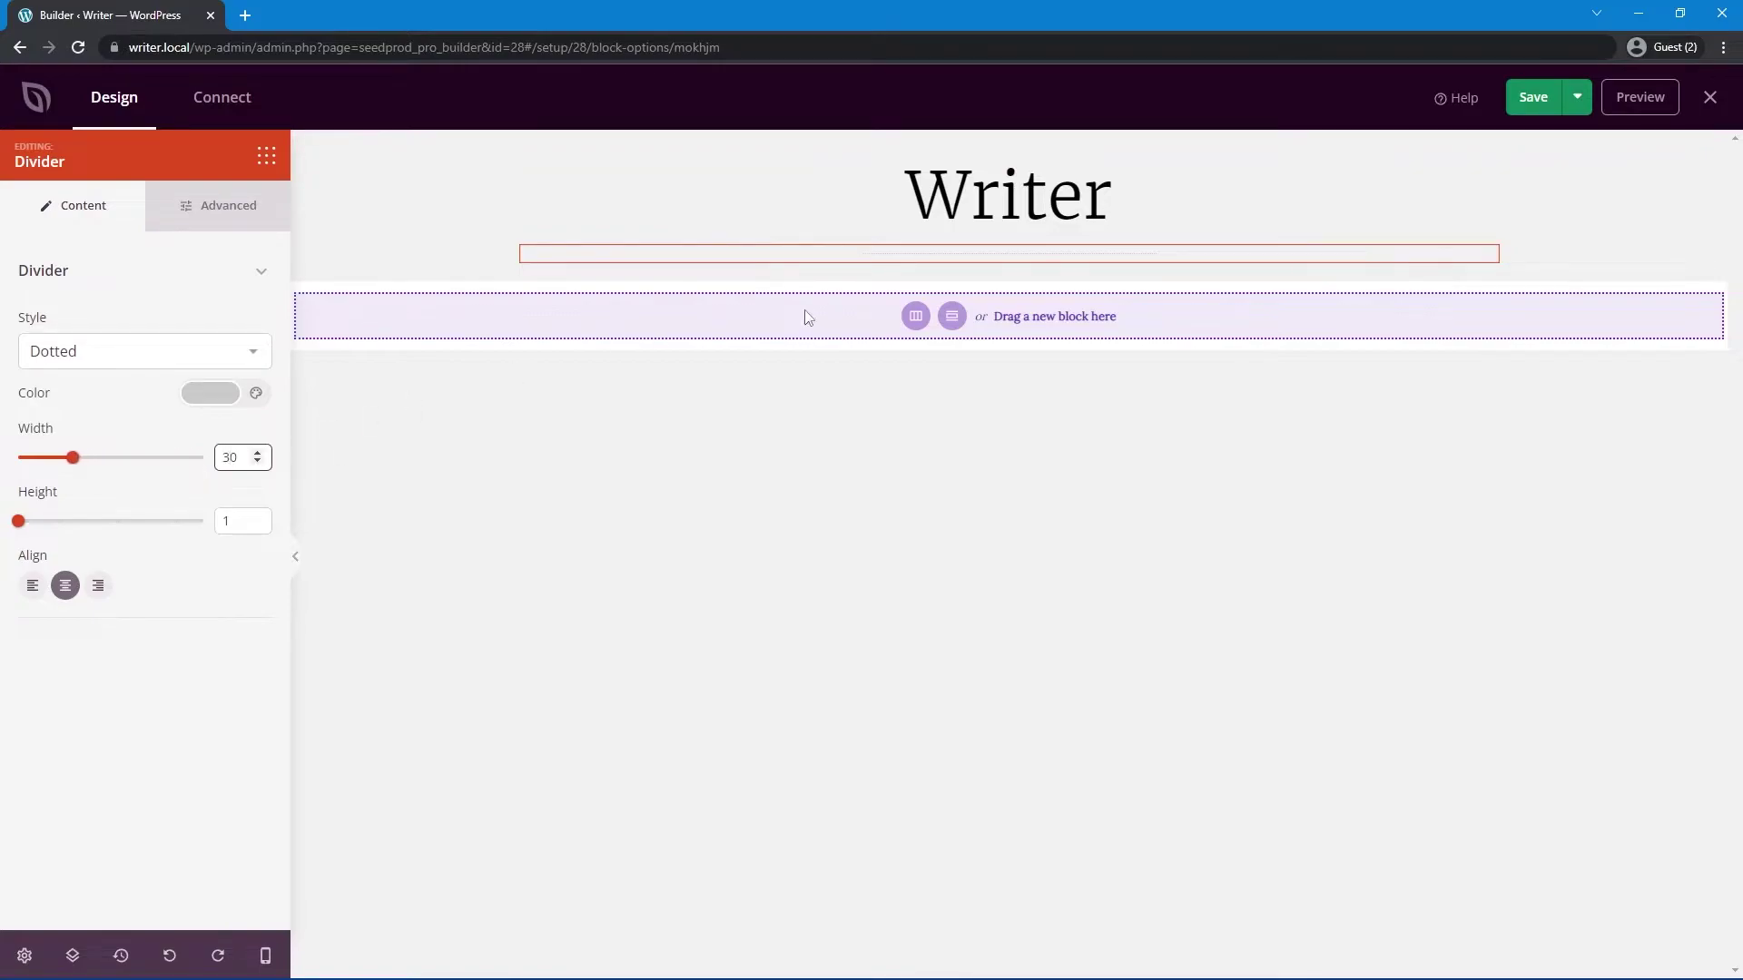
pyautogui.write('2')
# Step: Set the divider's top and bottom padding to 0 and clear the block search
pyautogui.click(223, 218)
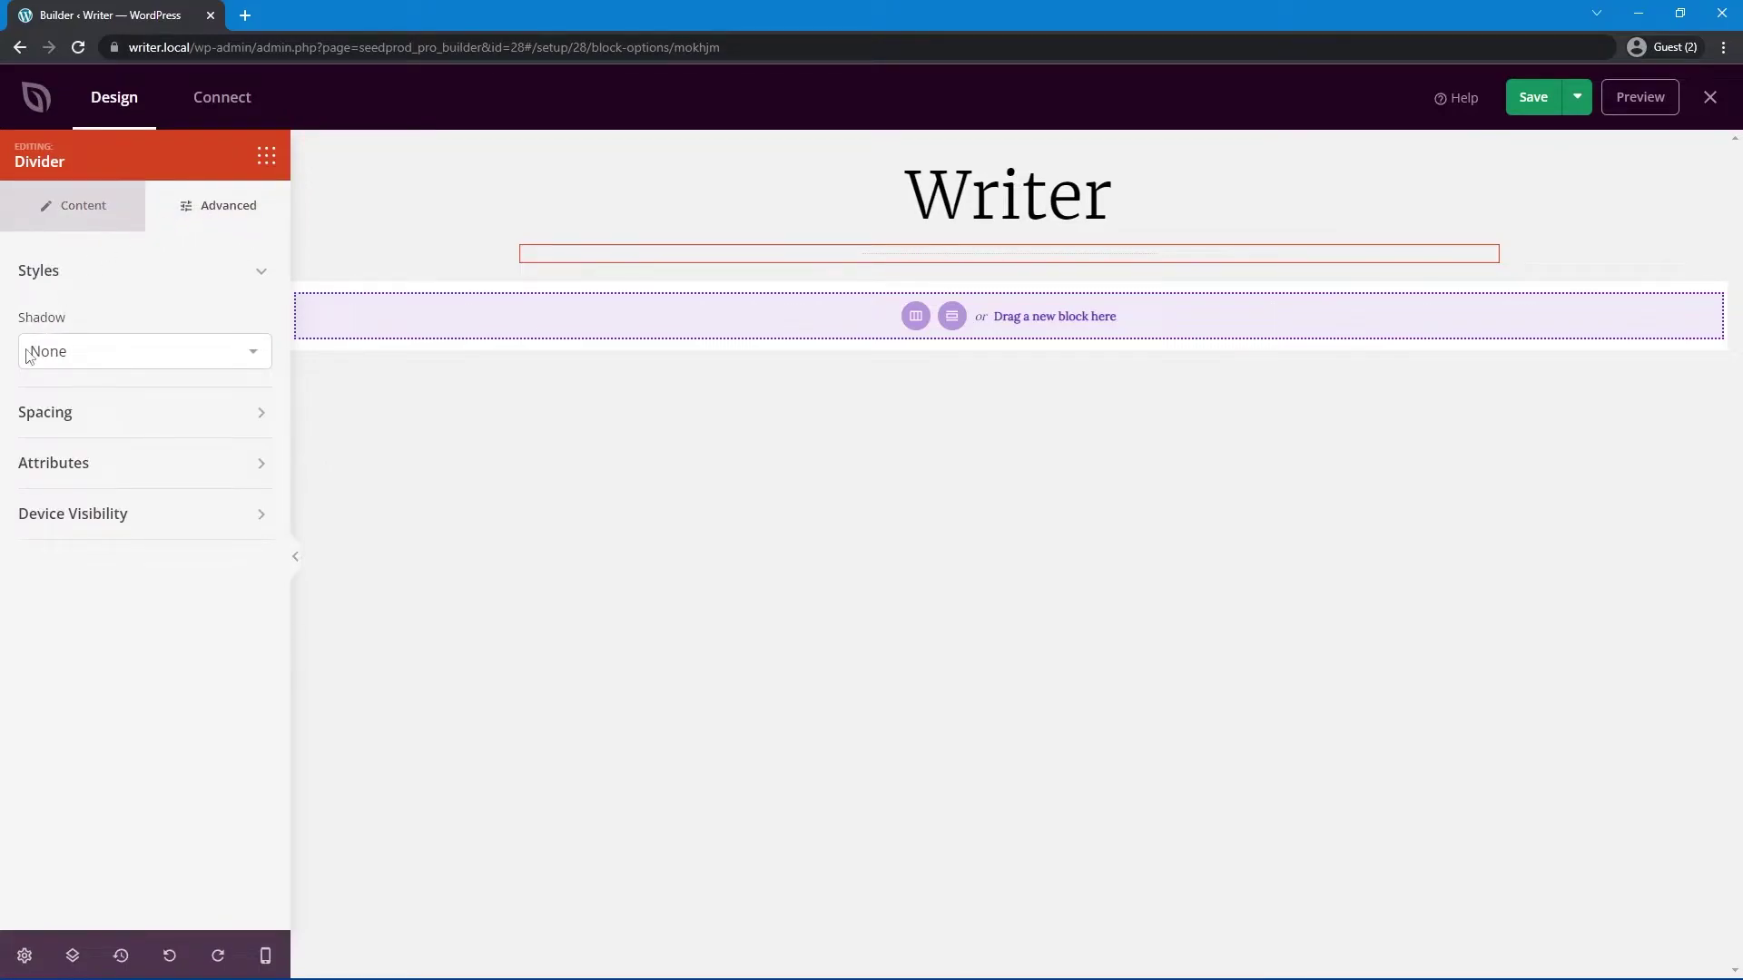
pyautogui.click(81, 416)
pyautogui.click(34, 582)
pyautogui.press('BackSpace')
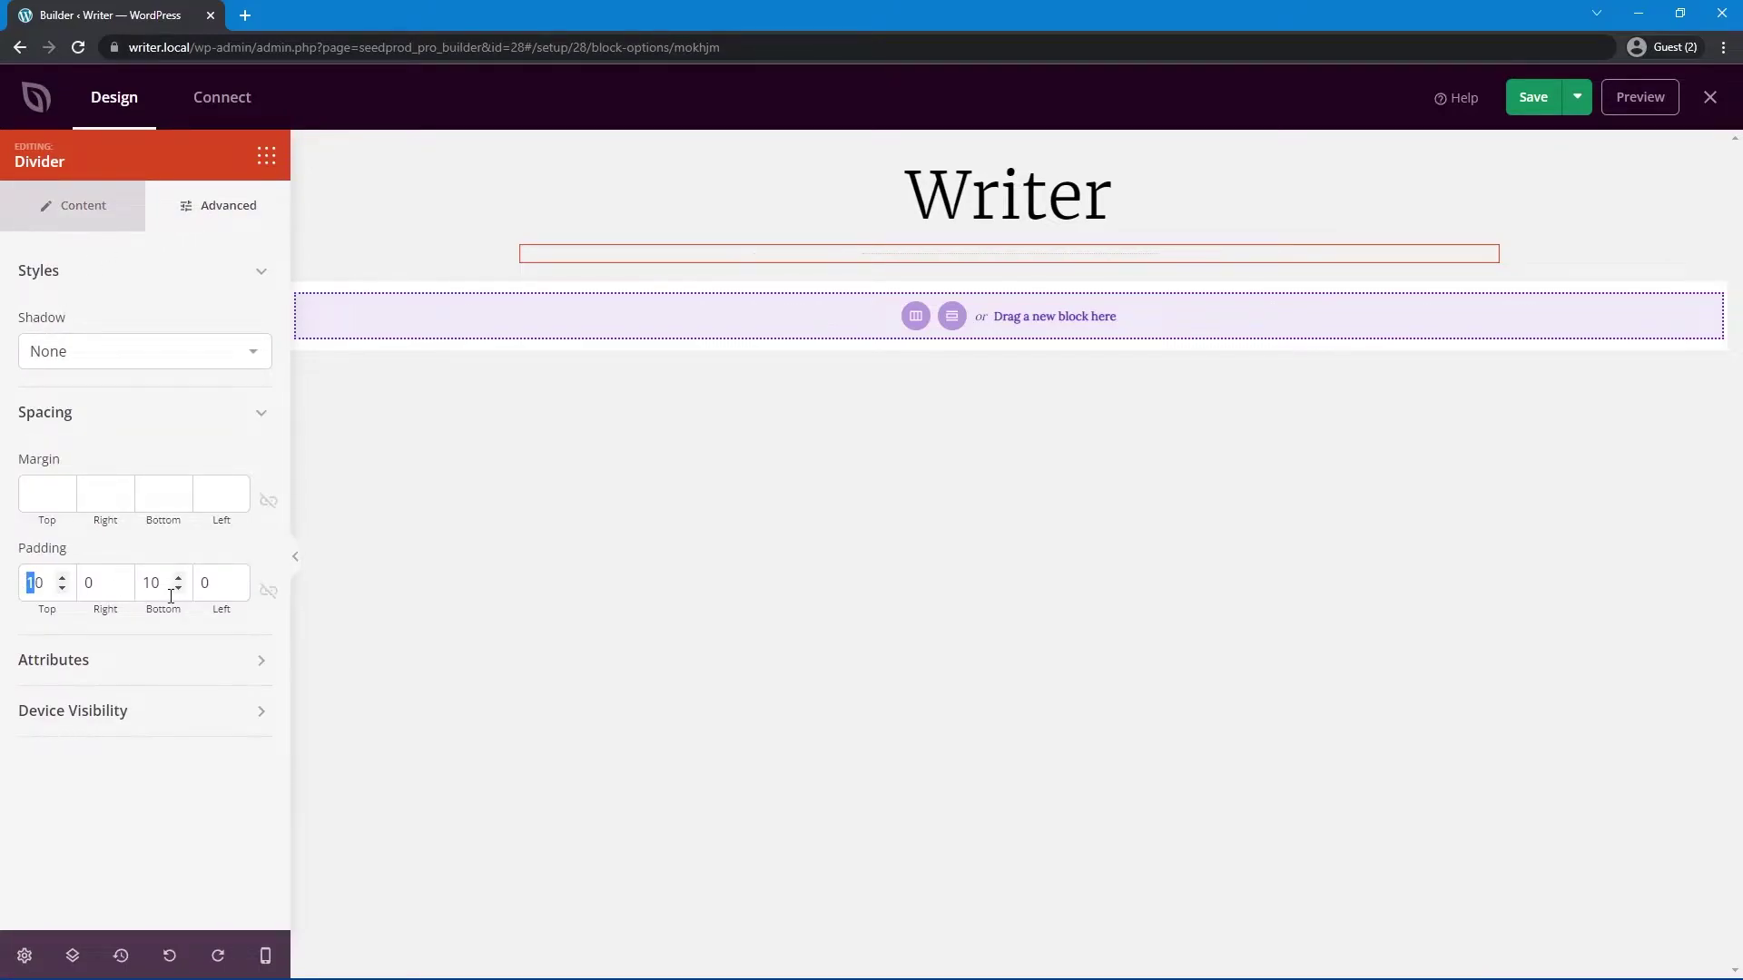
pyautogui.click(148, 582)
pyautogui.press('BackSpace')
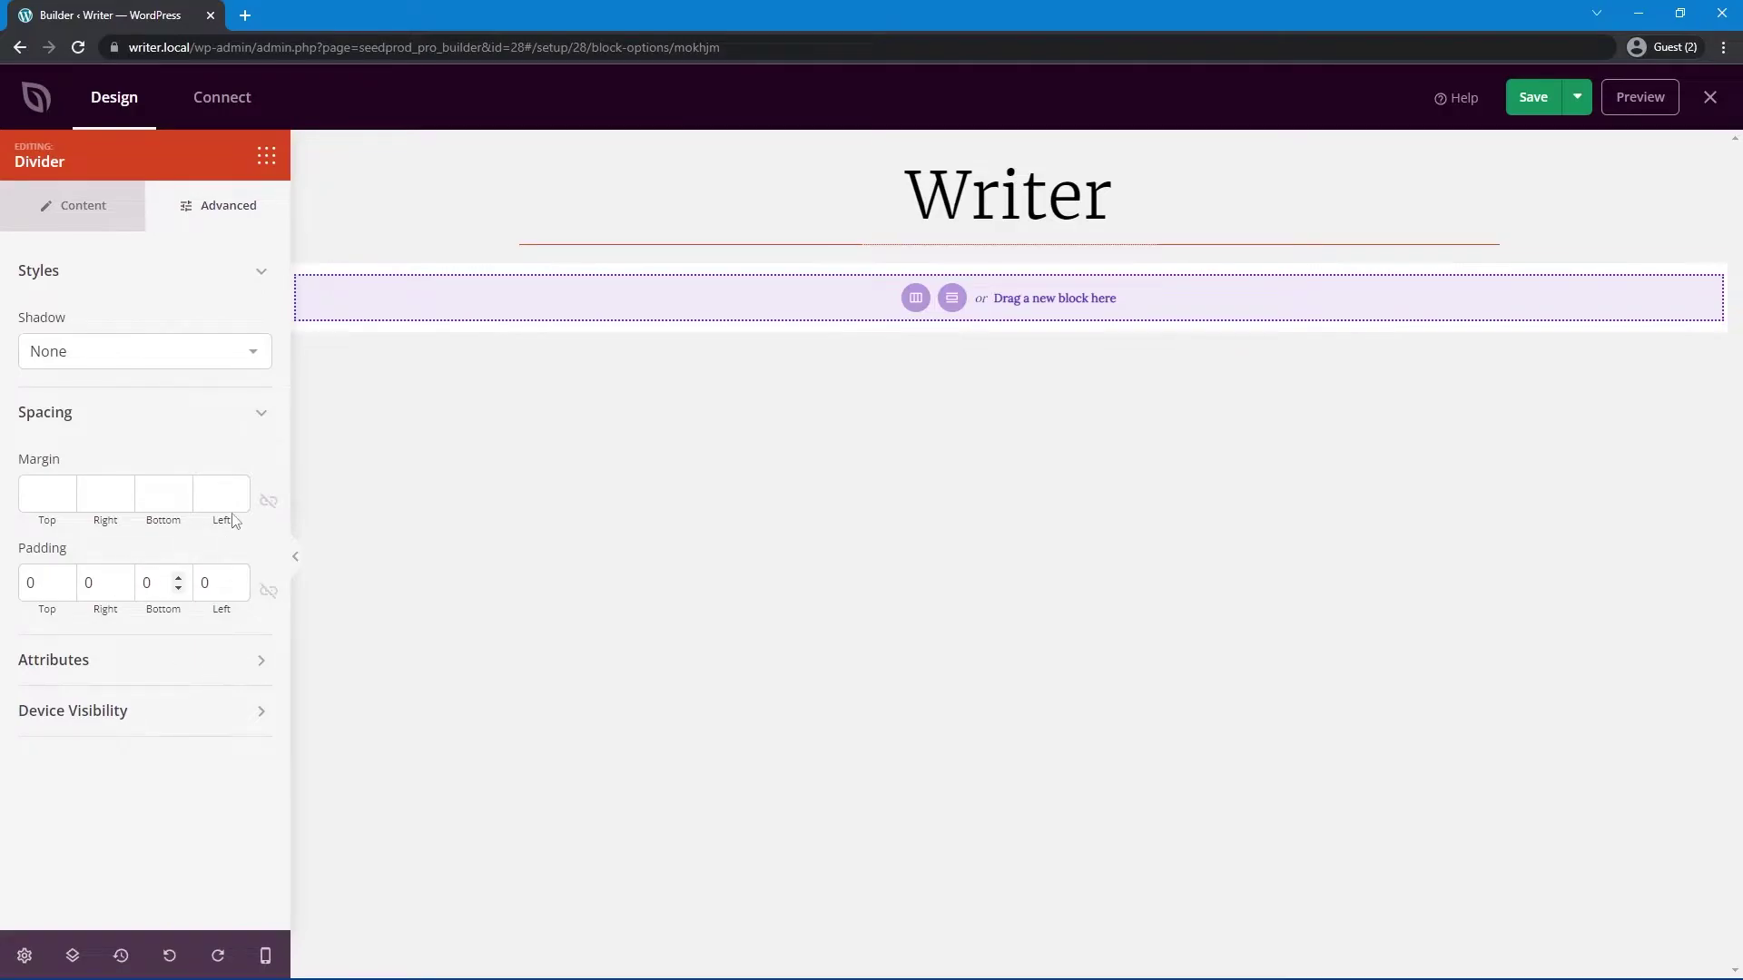
pyautogui.click(265, 156)
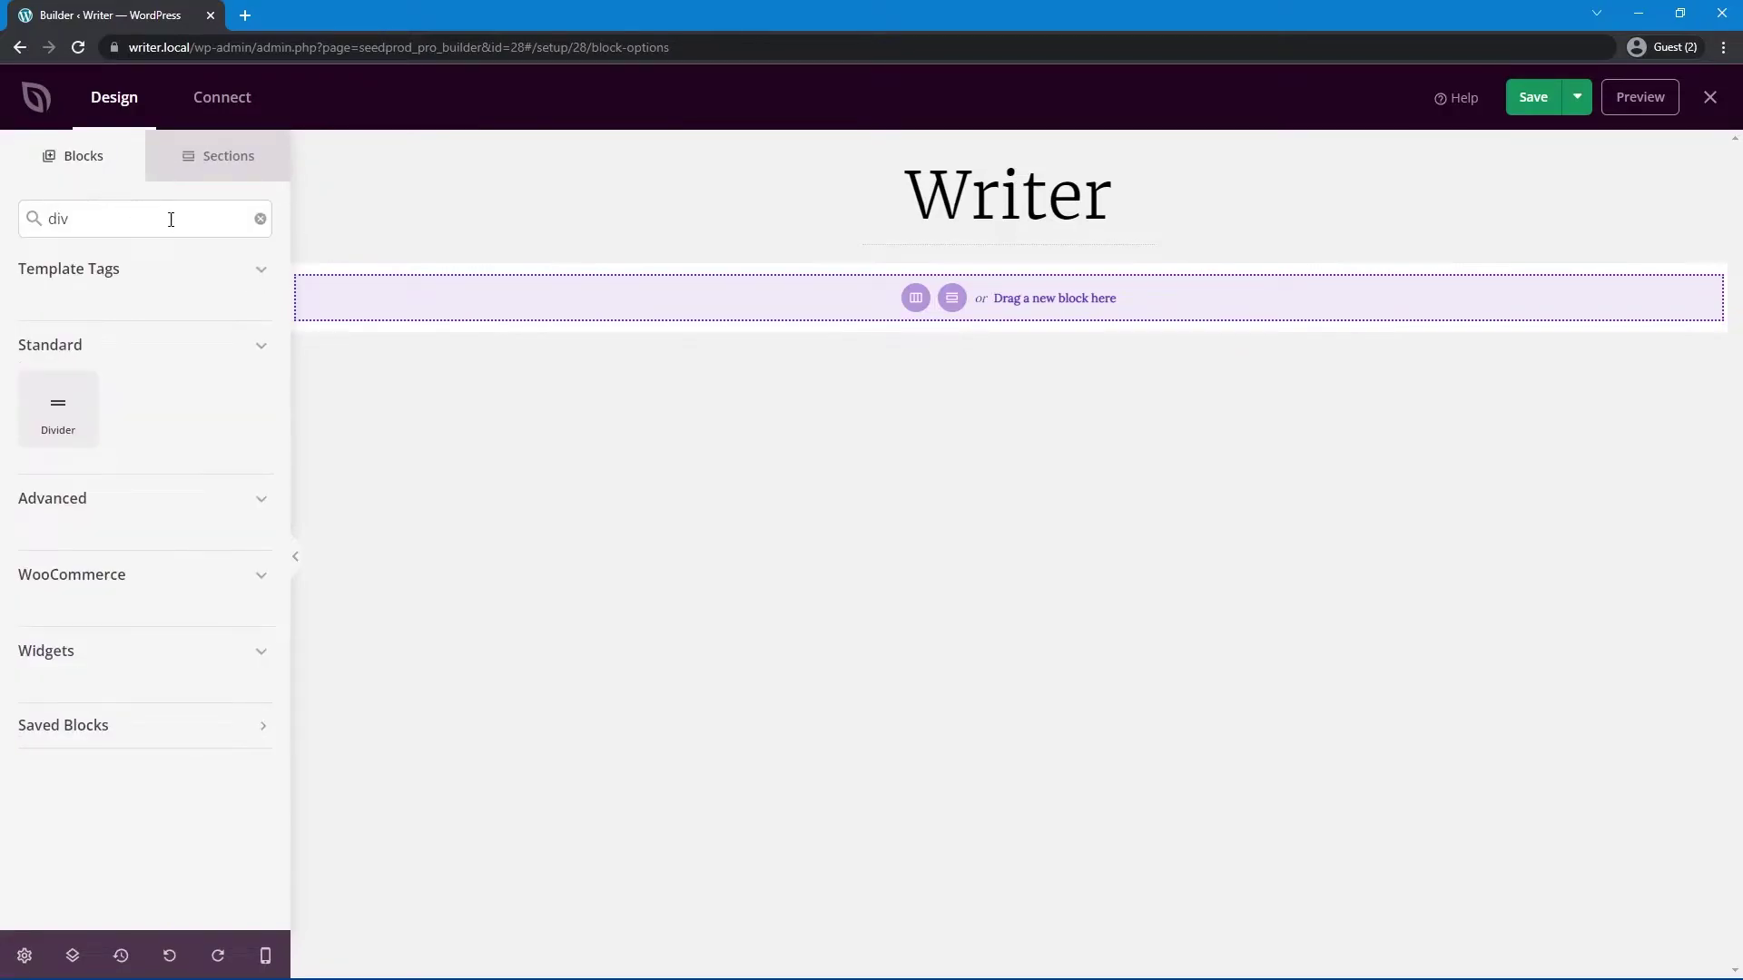
pyautogui.moveTo(170, 219); pyautogui.dragTo(46, 218)
pyautogui.press('BackSpace')
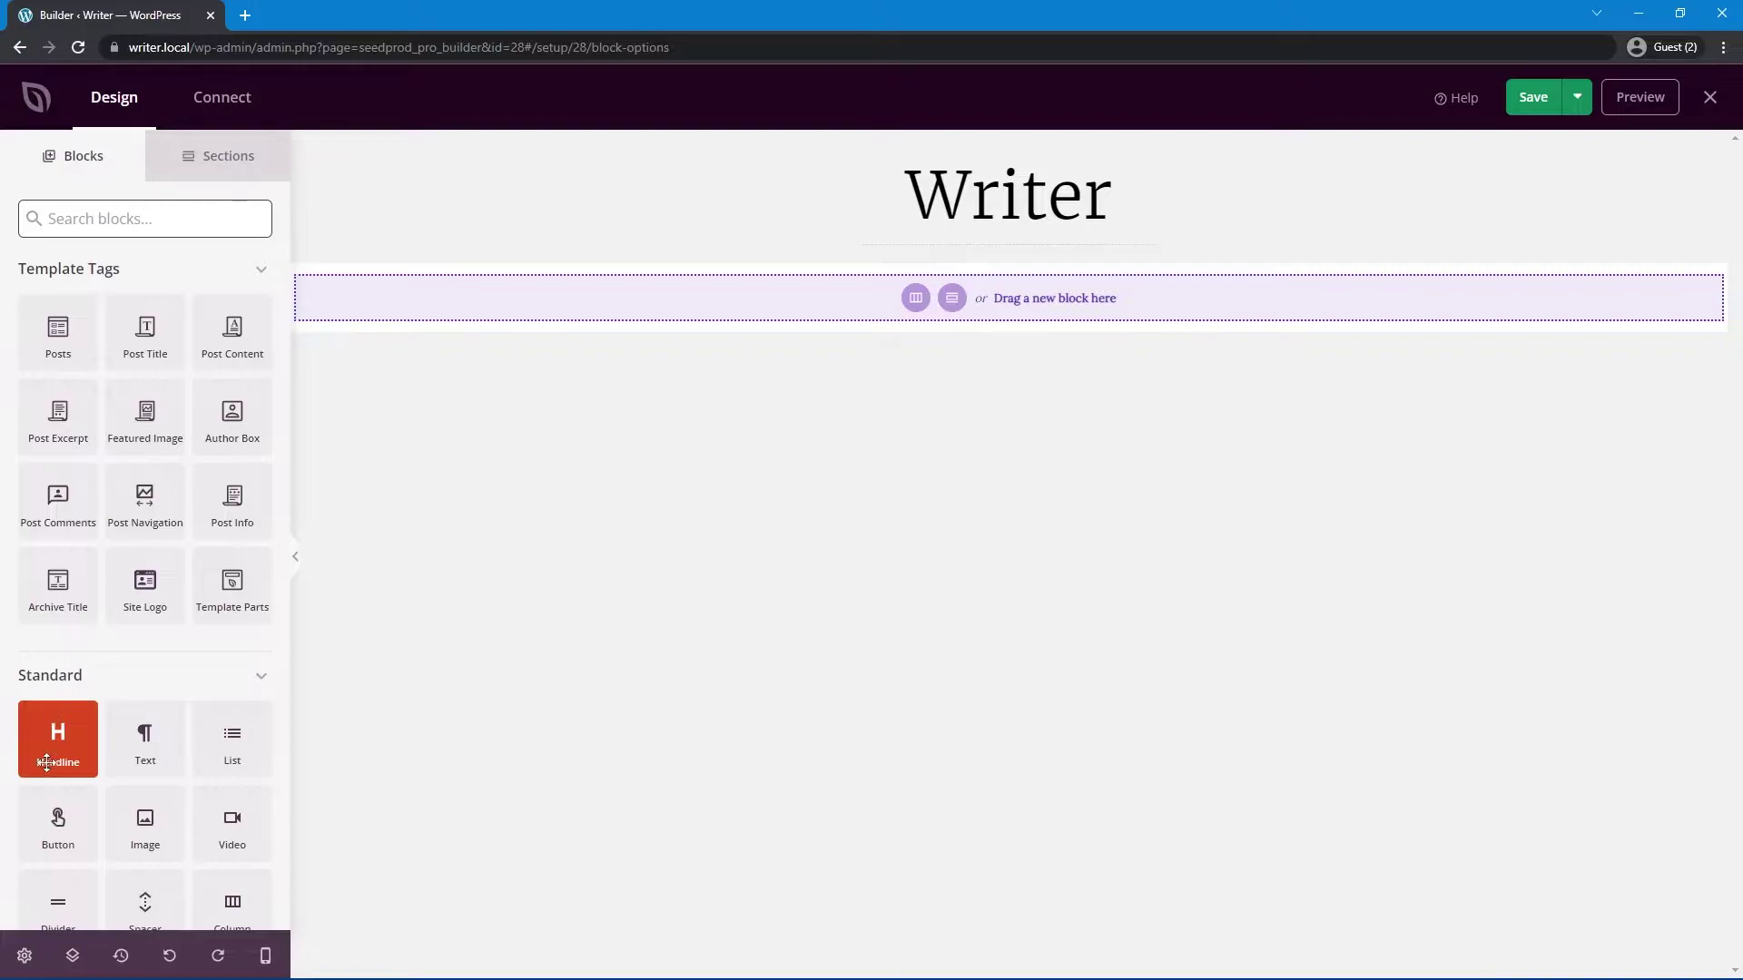
# Step: Add a centred text block reading 'Welcome to my blog..' below the divider
pyautogui.moveTo(146, 740); pyautogui.dragTo(1017, 313)
pyautogui.click(986, 235)
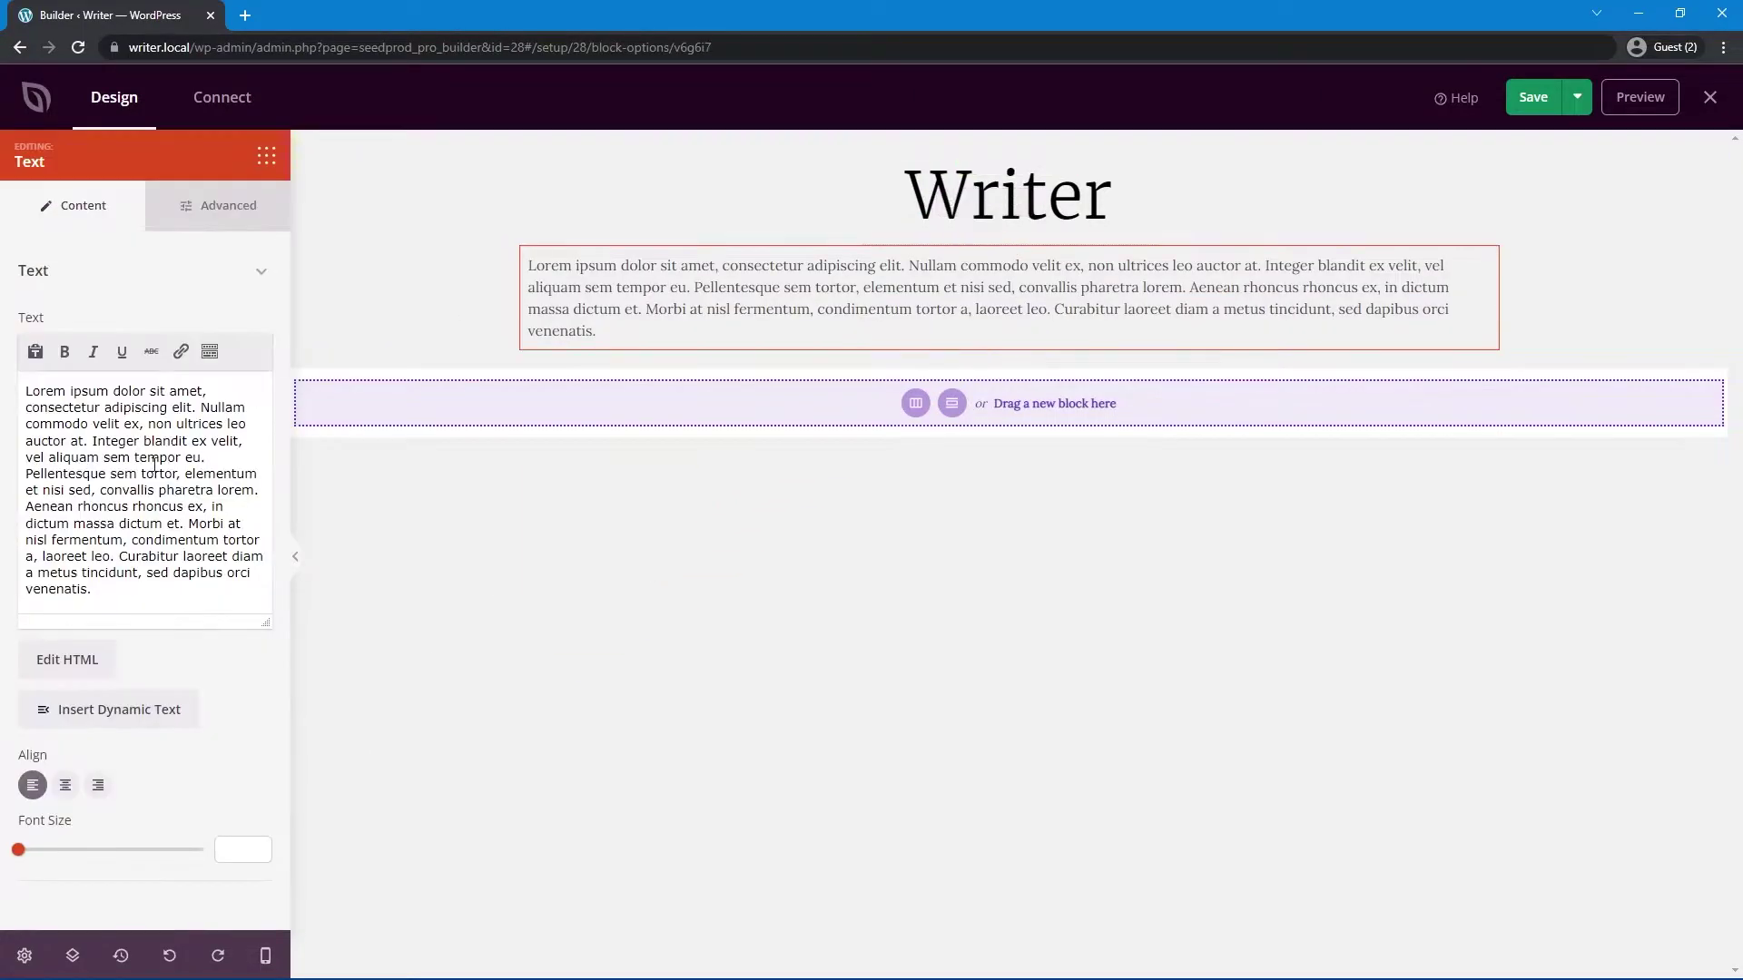
pyautogui.tripleClick(139, 508)
pyautogui.write('Welc')
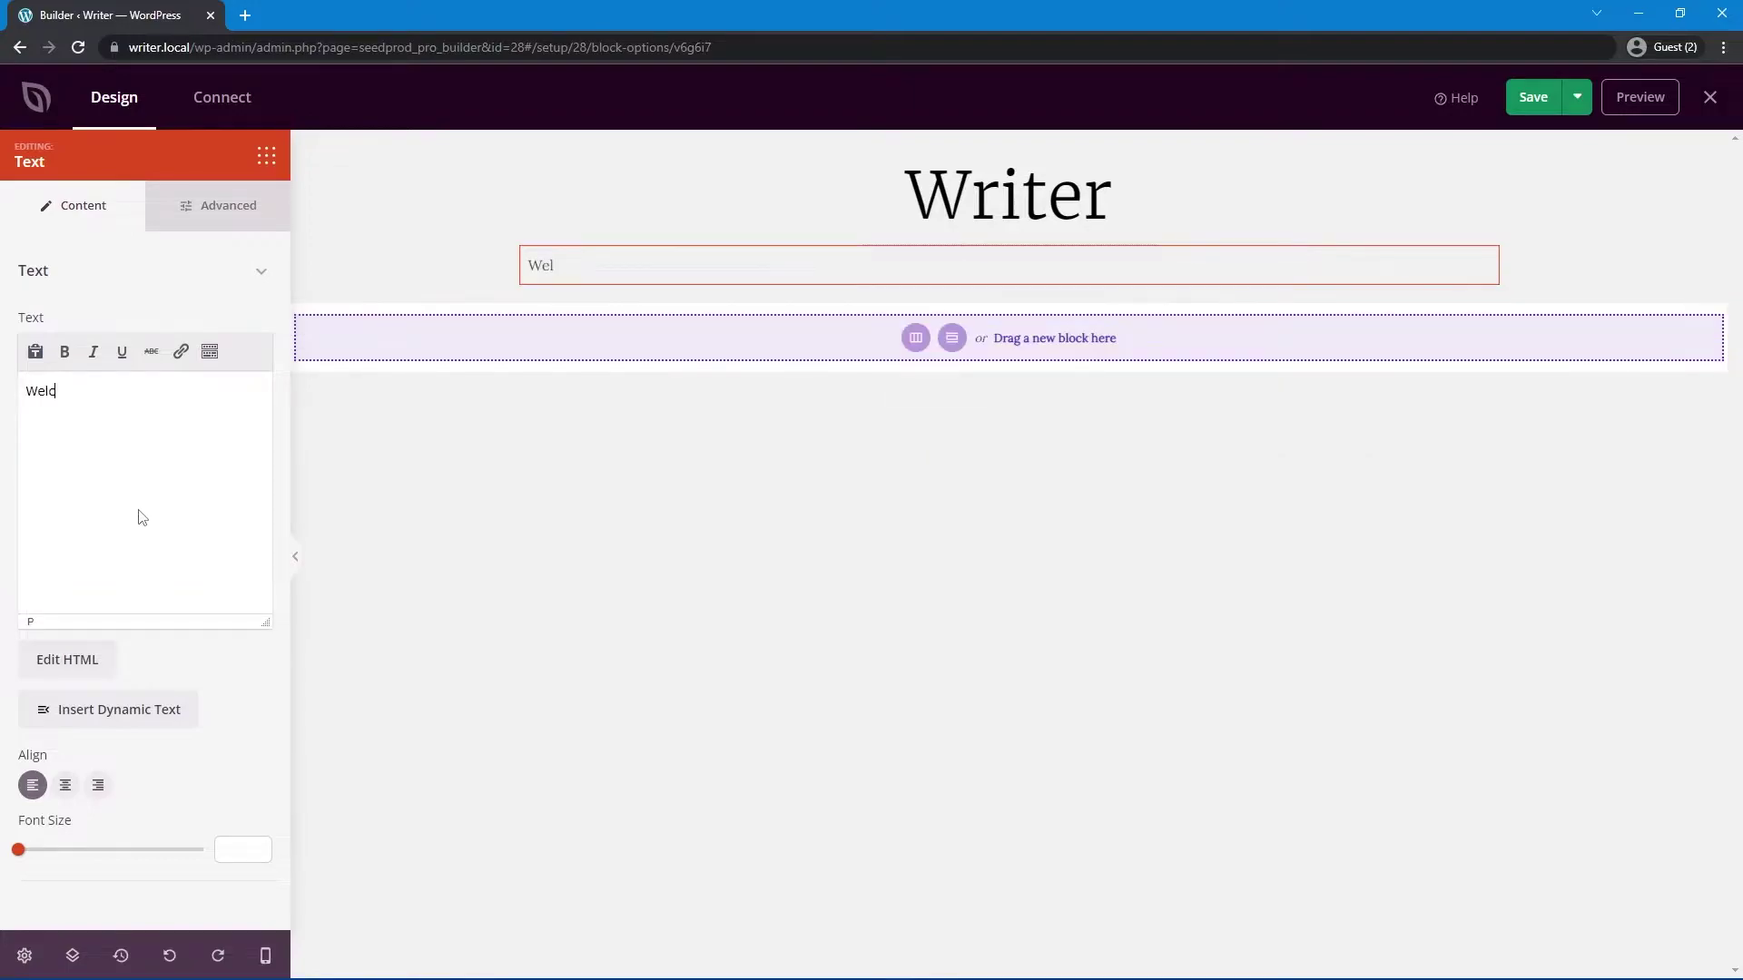
pyautogui.write('ome to my blog...')
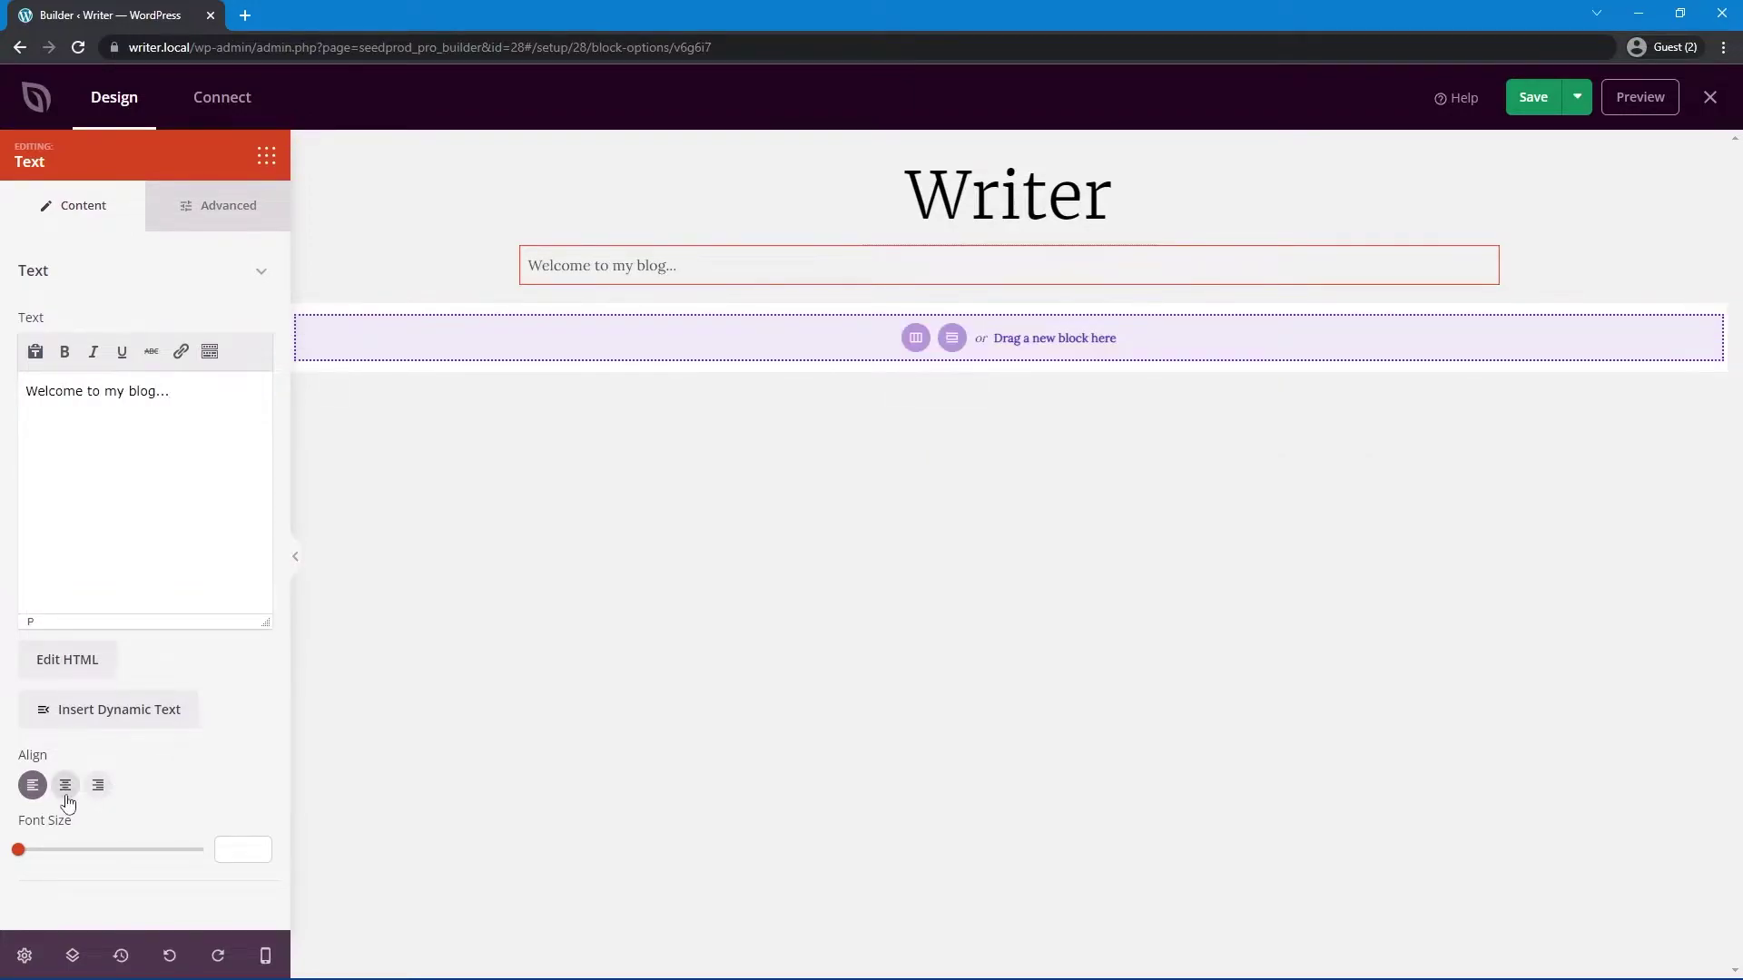
pyautogui.click(65, 786)
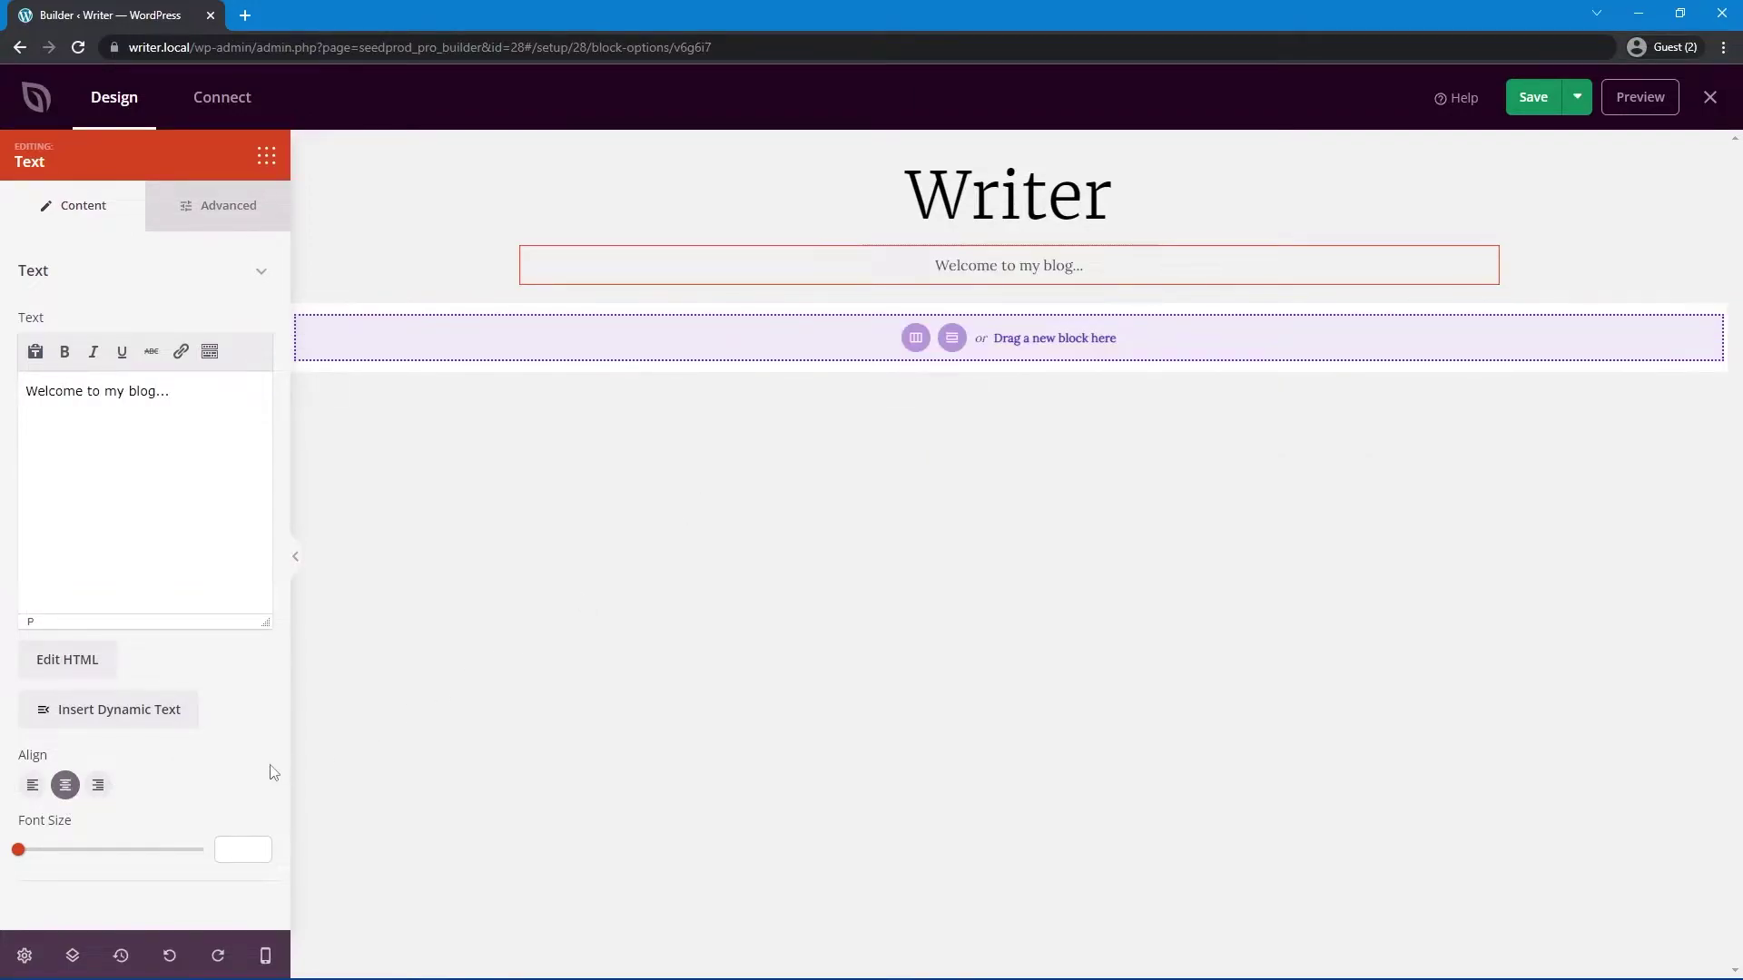
# Step: Duplicate the divider, move the copy below the tagline, and set its width to 70
pyautogui.click(73, 956)
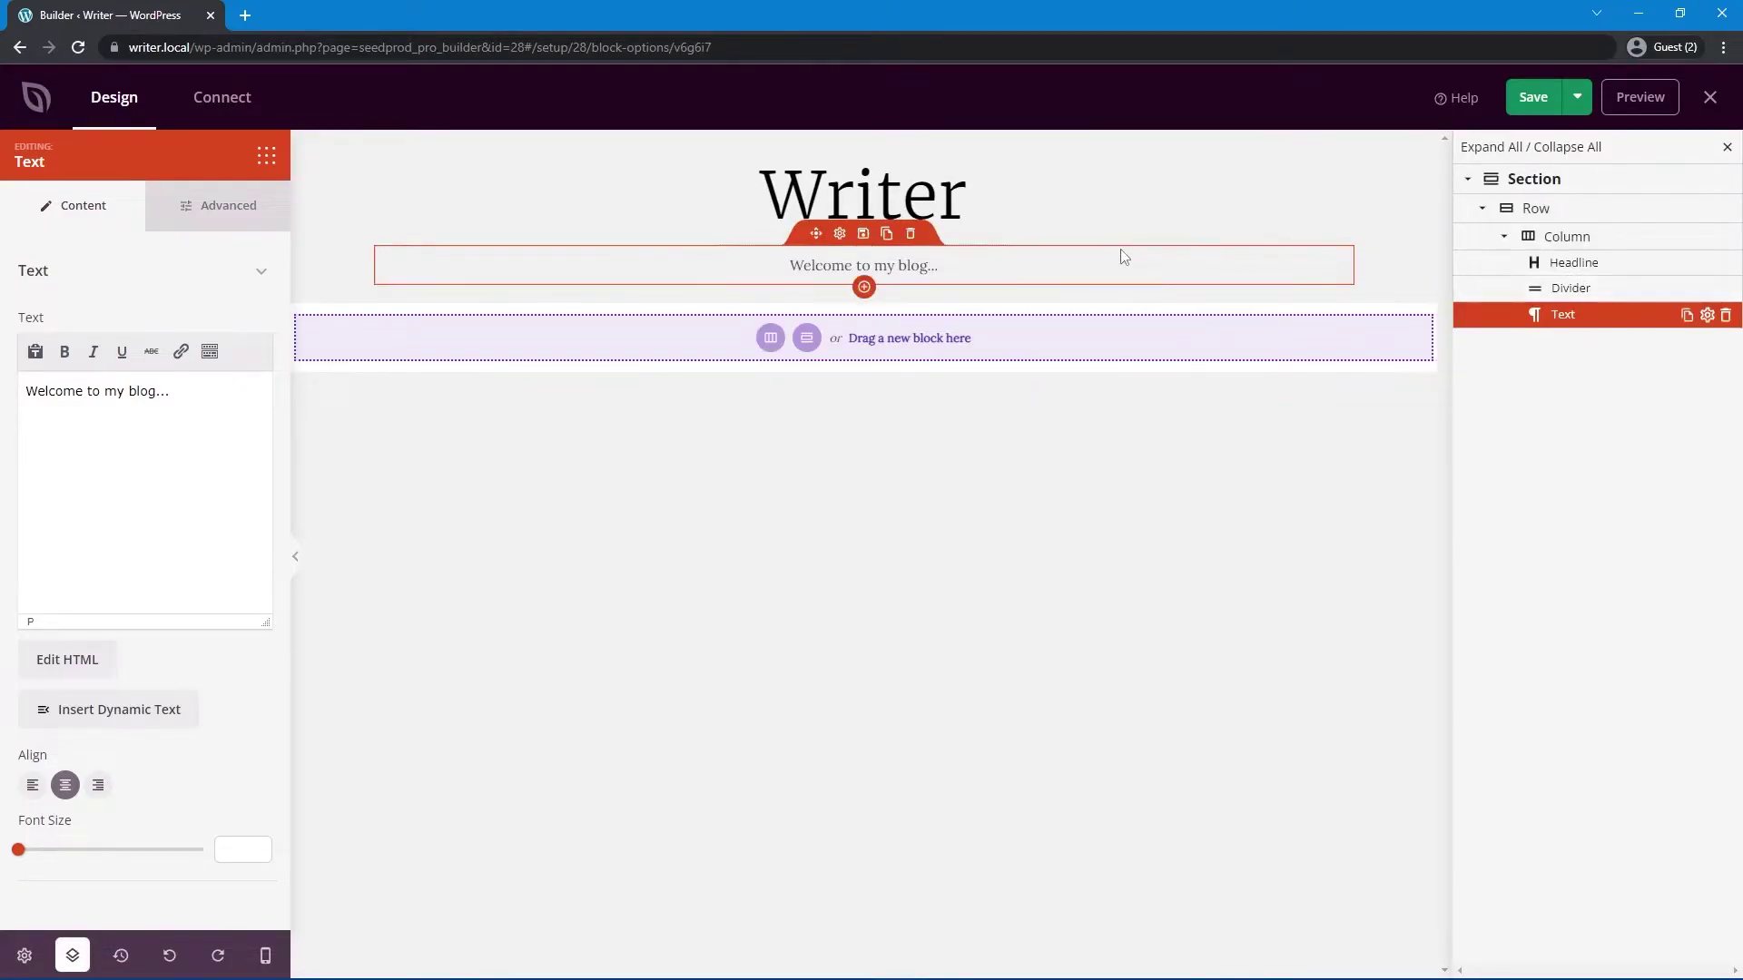
pyautogui.click(1593, 290)
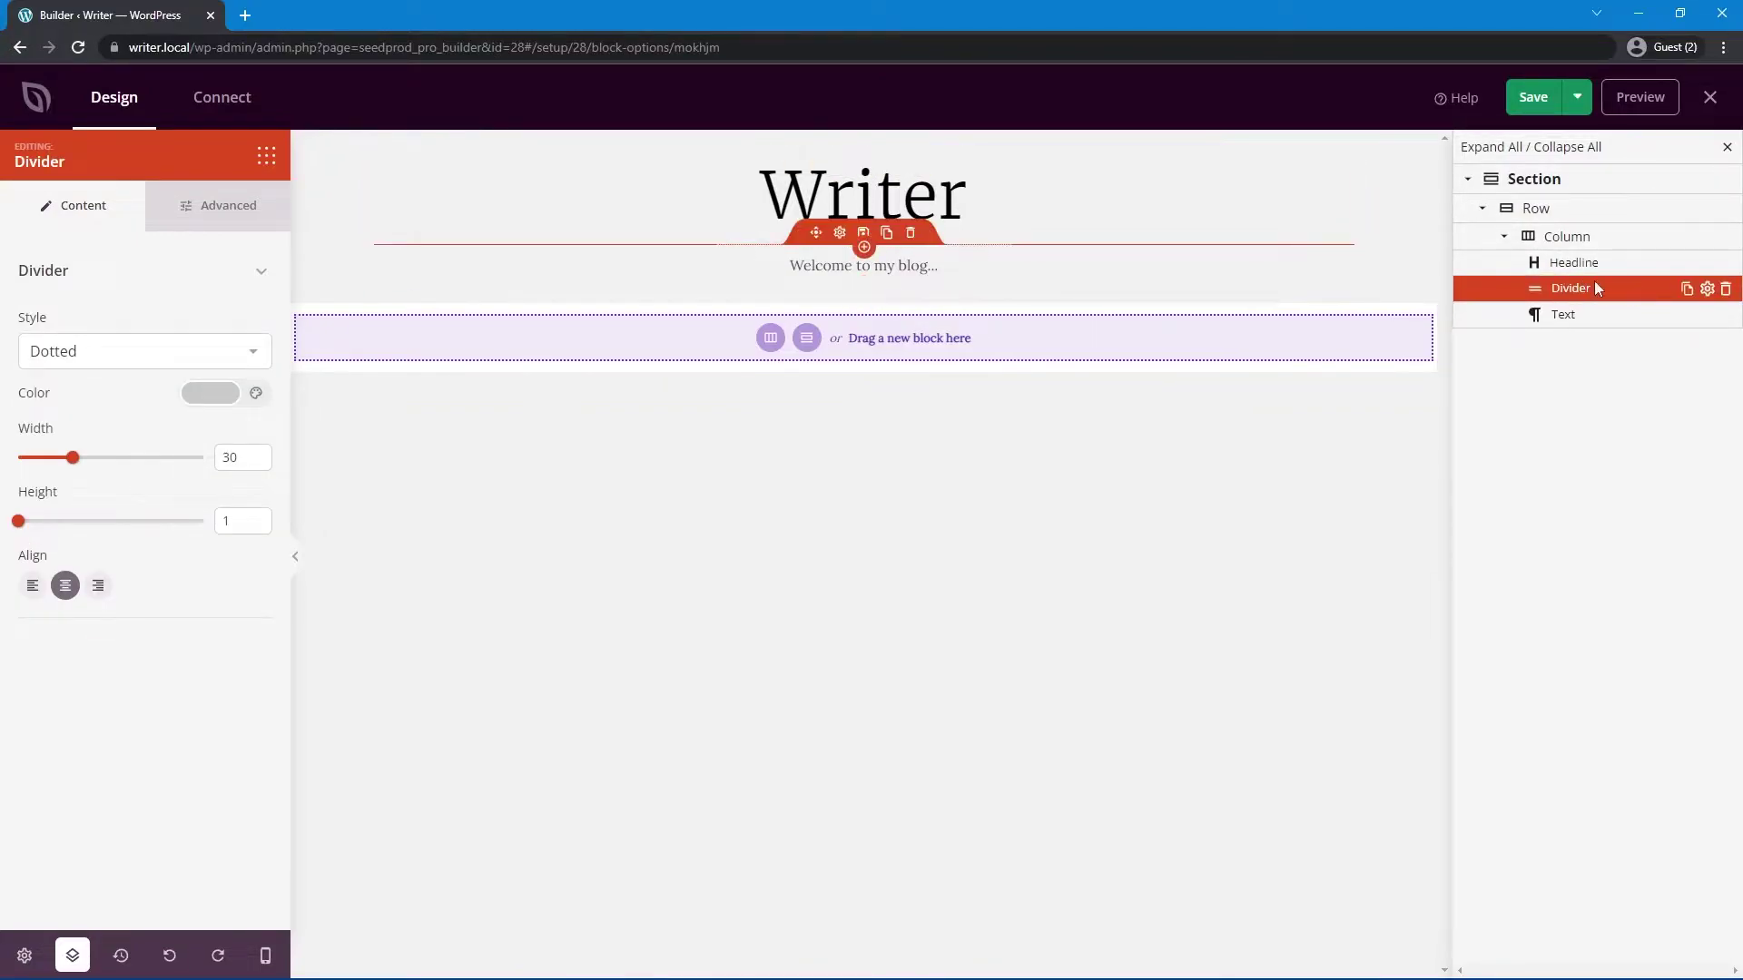
pyautogui.click(1686, 289)
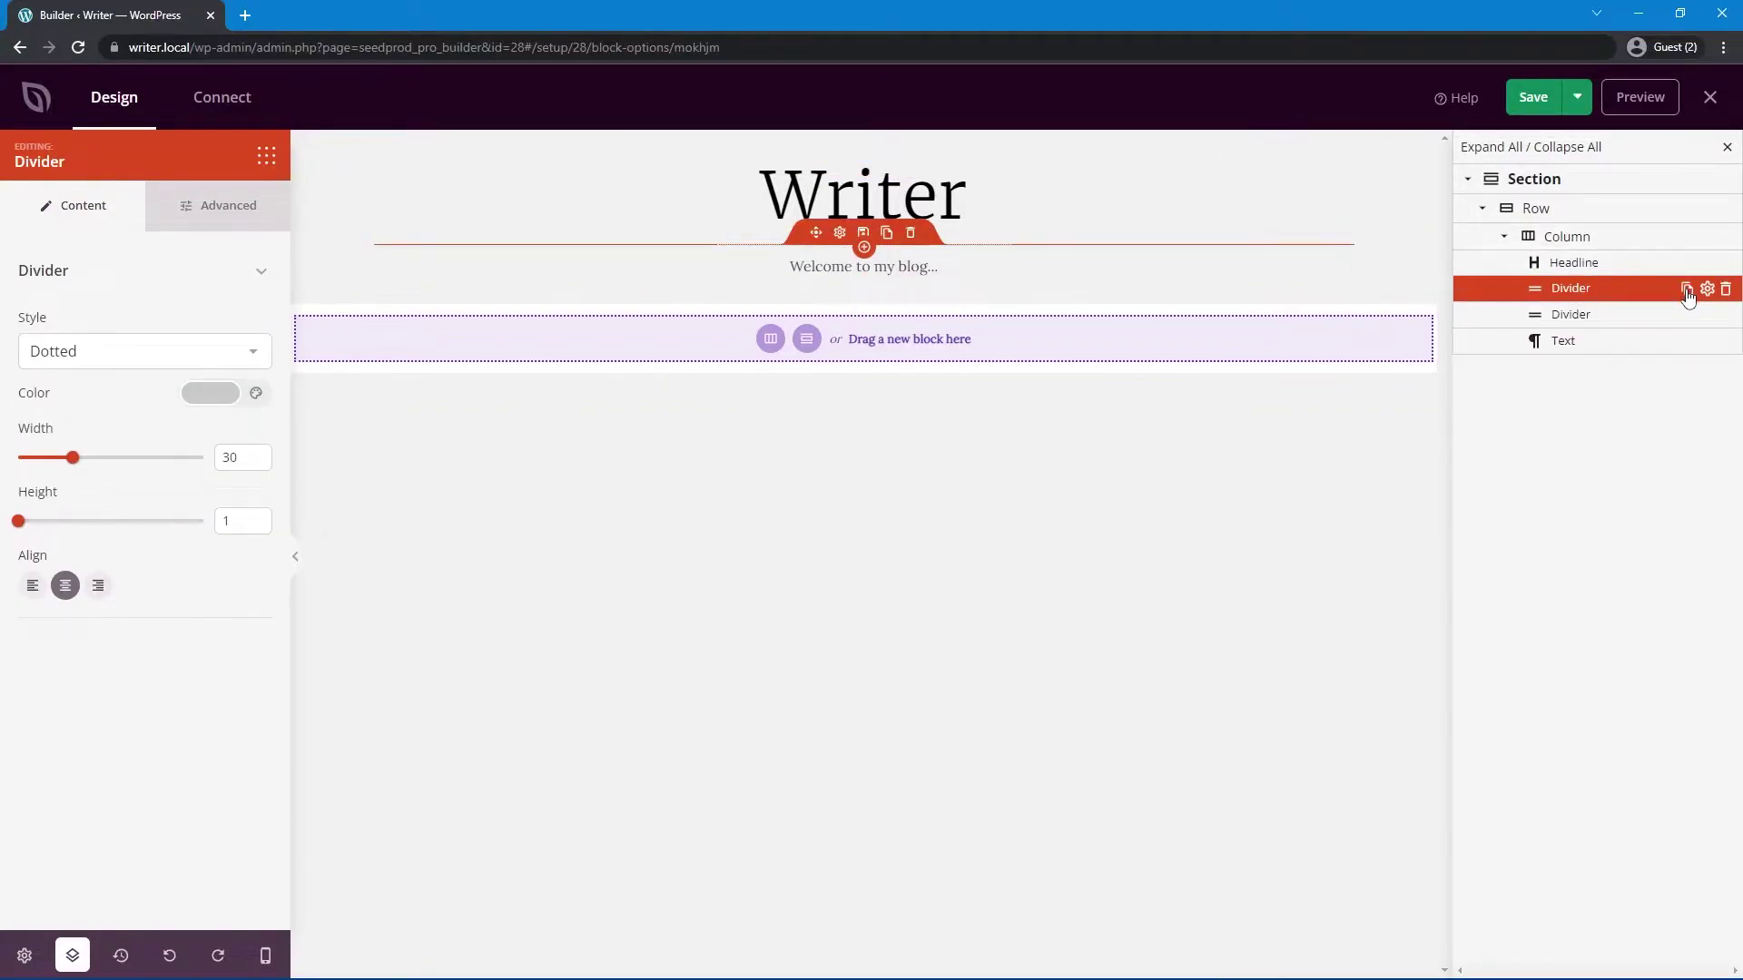
pyautogui.moveTo(1554, 316)
pyautogui.mouseDown()
pyautogui.moveTo(1571, 357)
pyautogui.moveTo(1559, 340)
pyautogui.mouseUp()
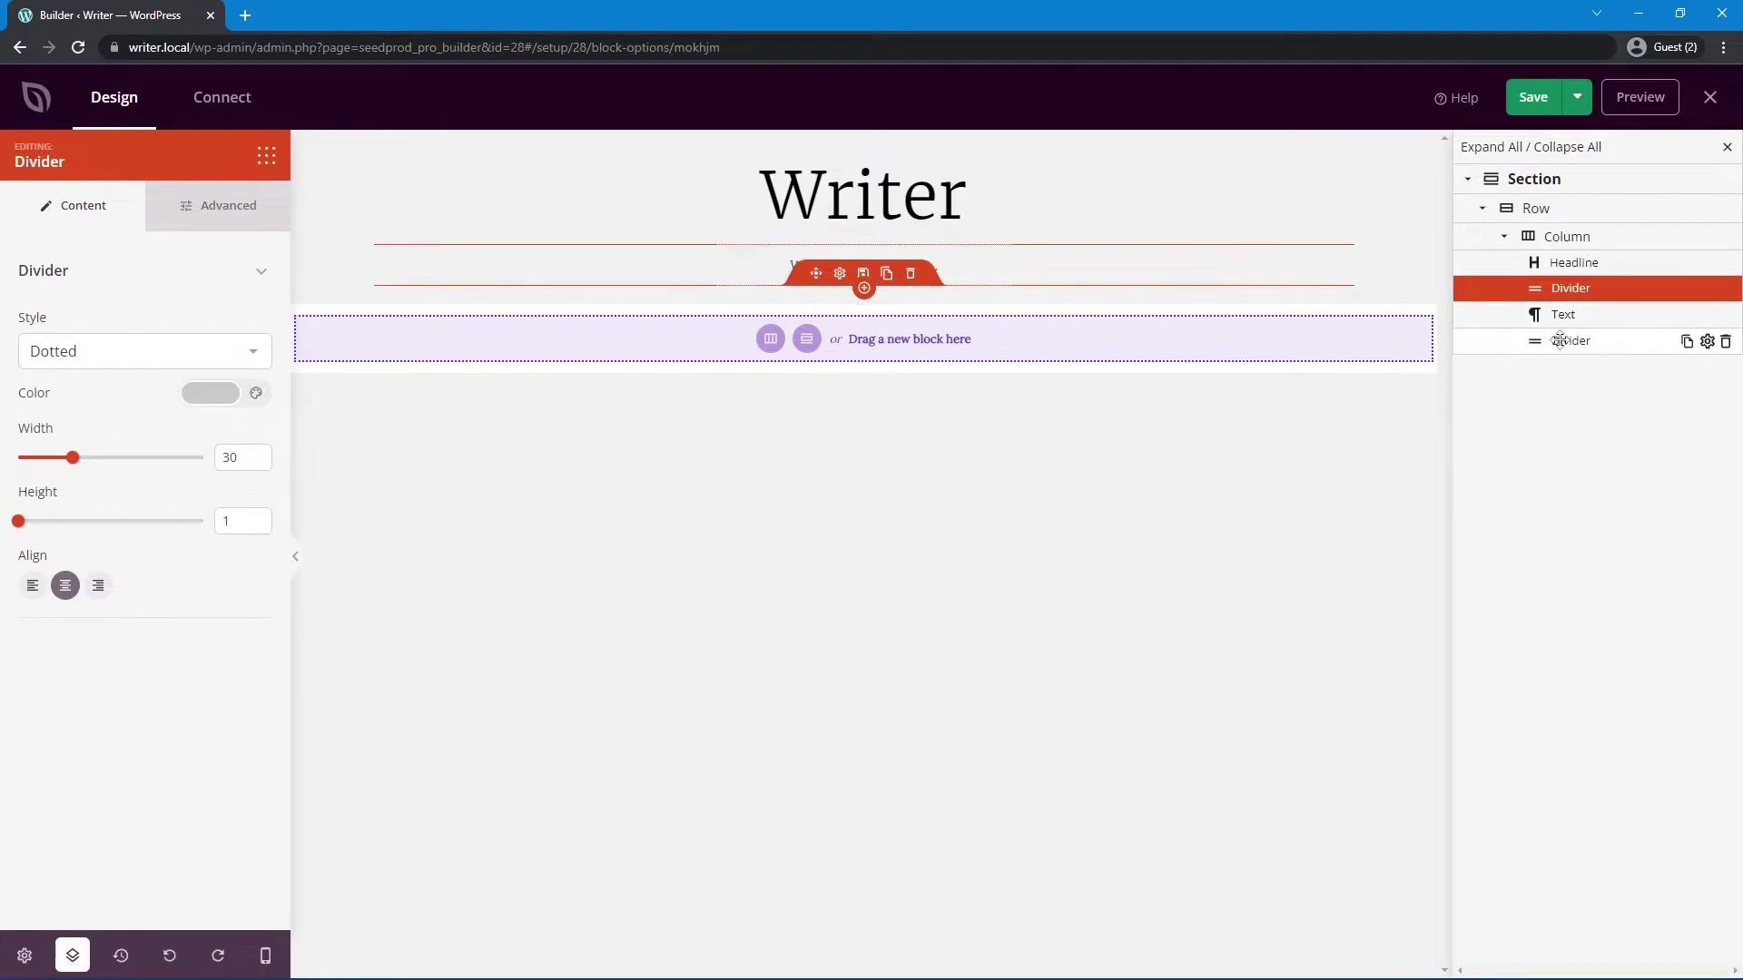
pyautogui.click(1615, 342)
pyautogui.click(232, 457)
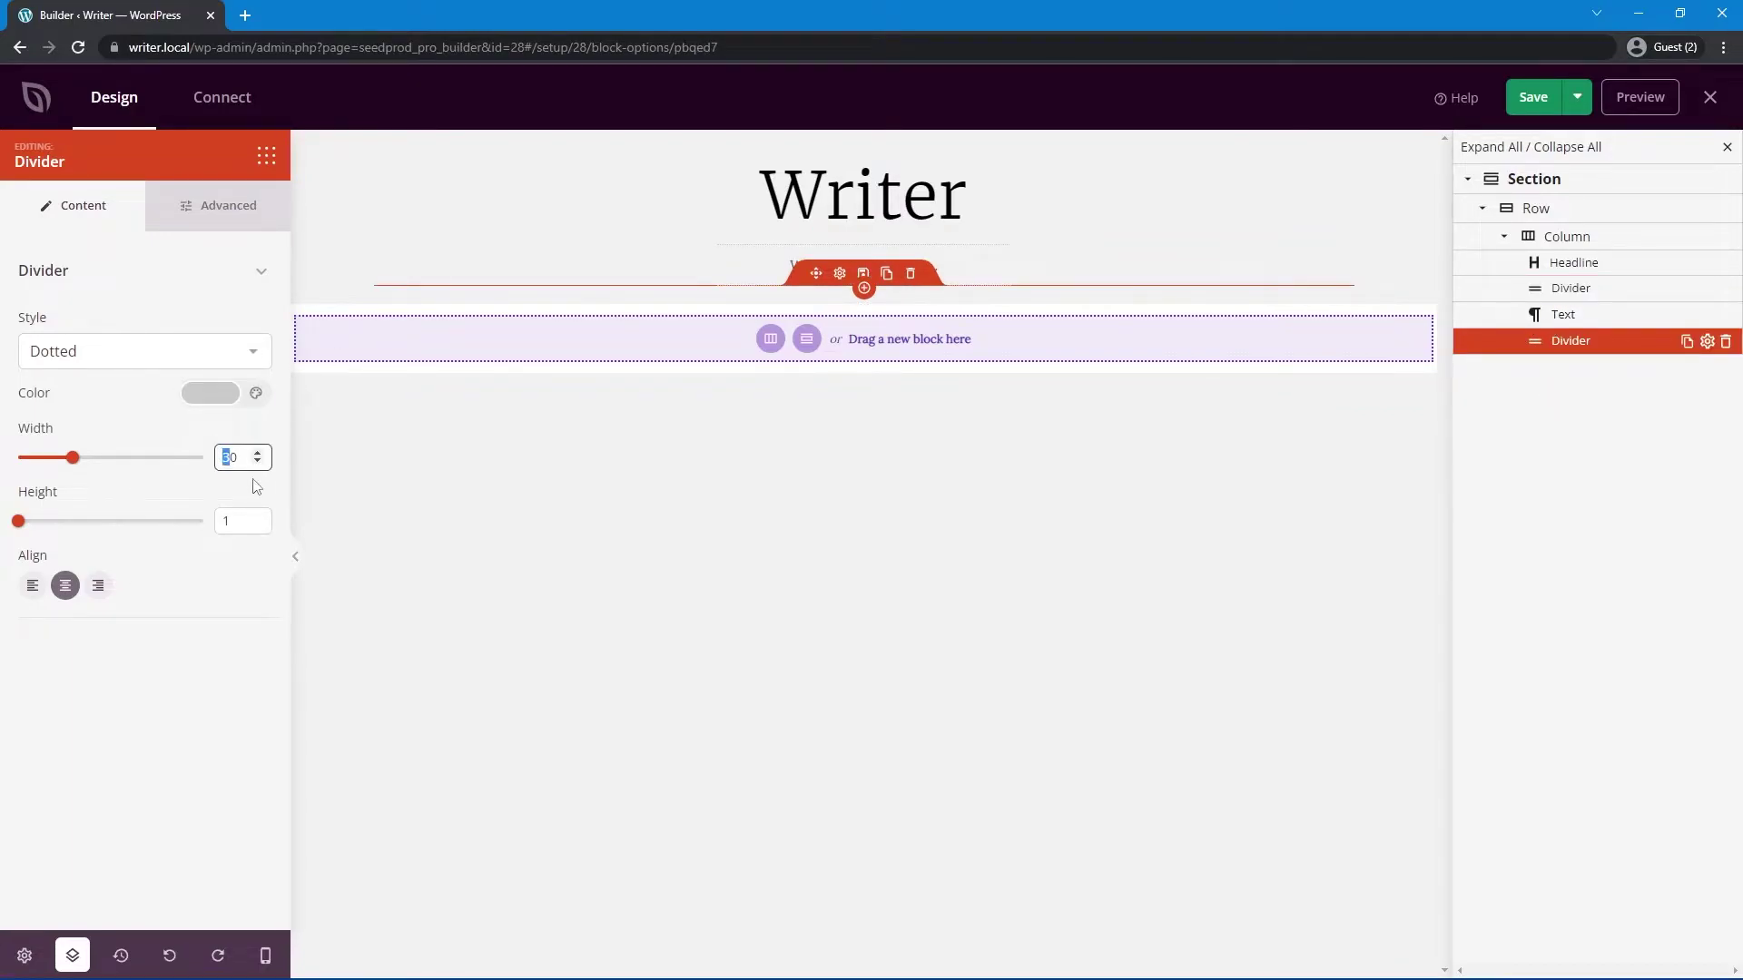
pyautogui.write('7')
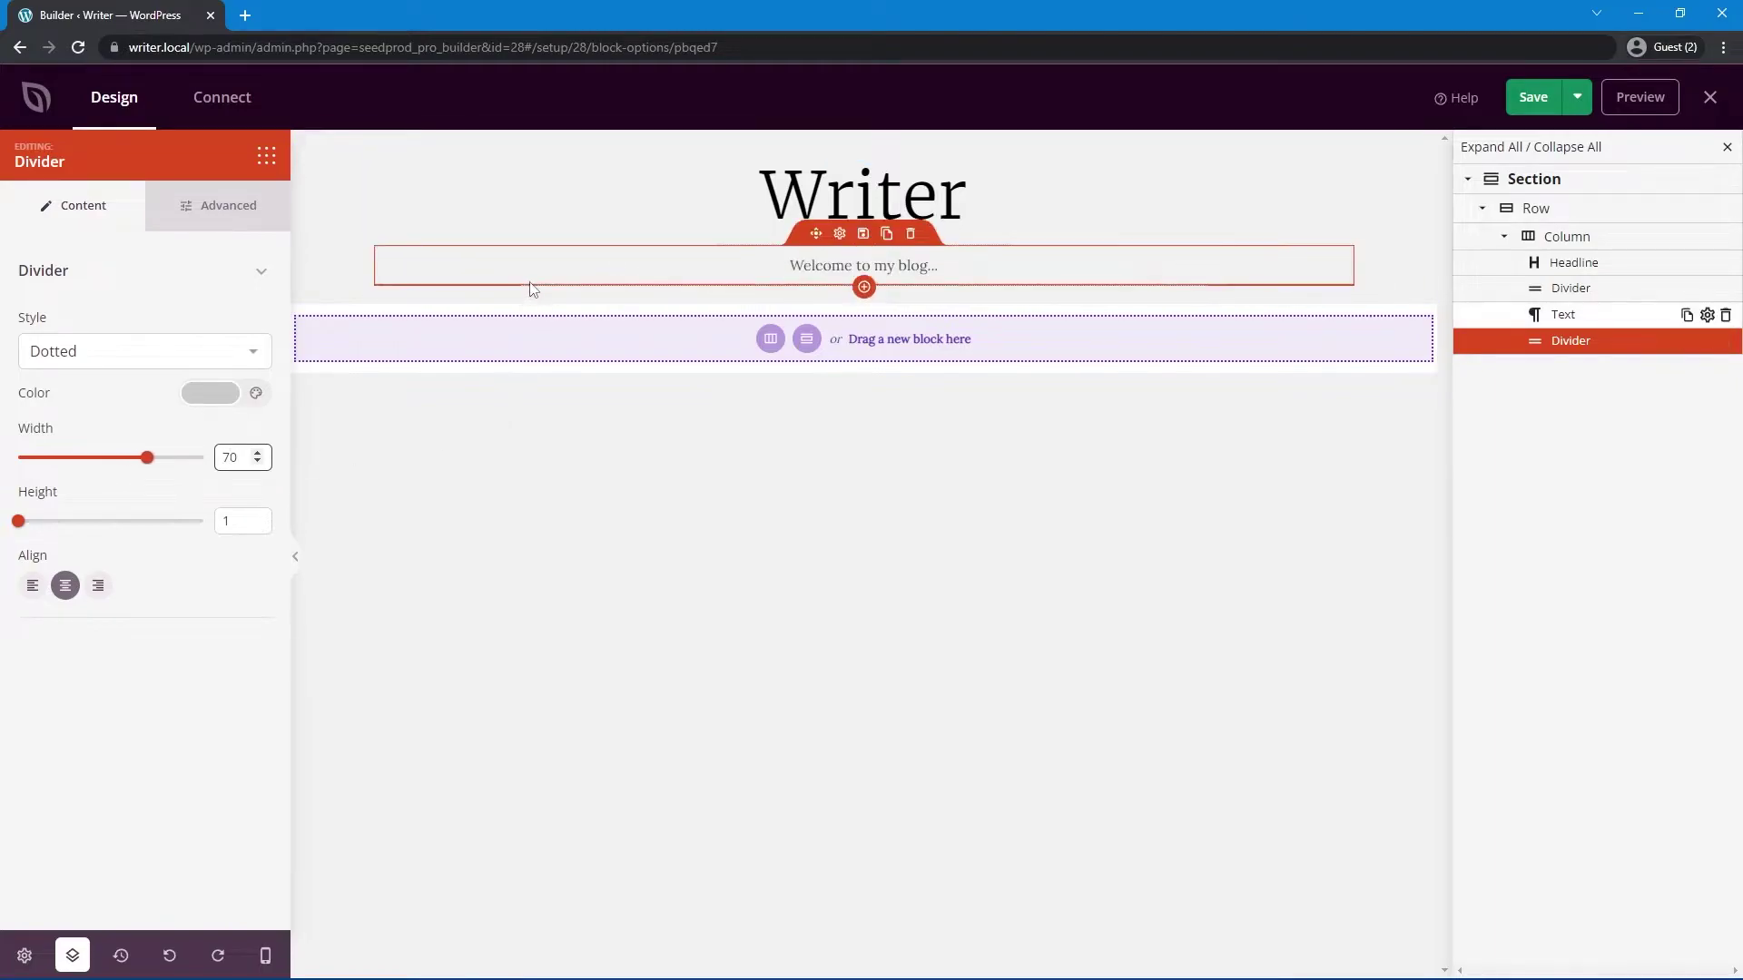
# Step: Search the block library for 'menu'
pyautogui.click(1011, 507)
pyautogui.click(88, 219)
pyautogui.write('menu')
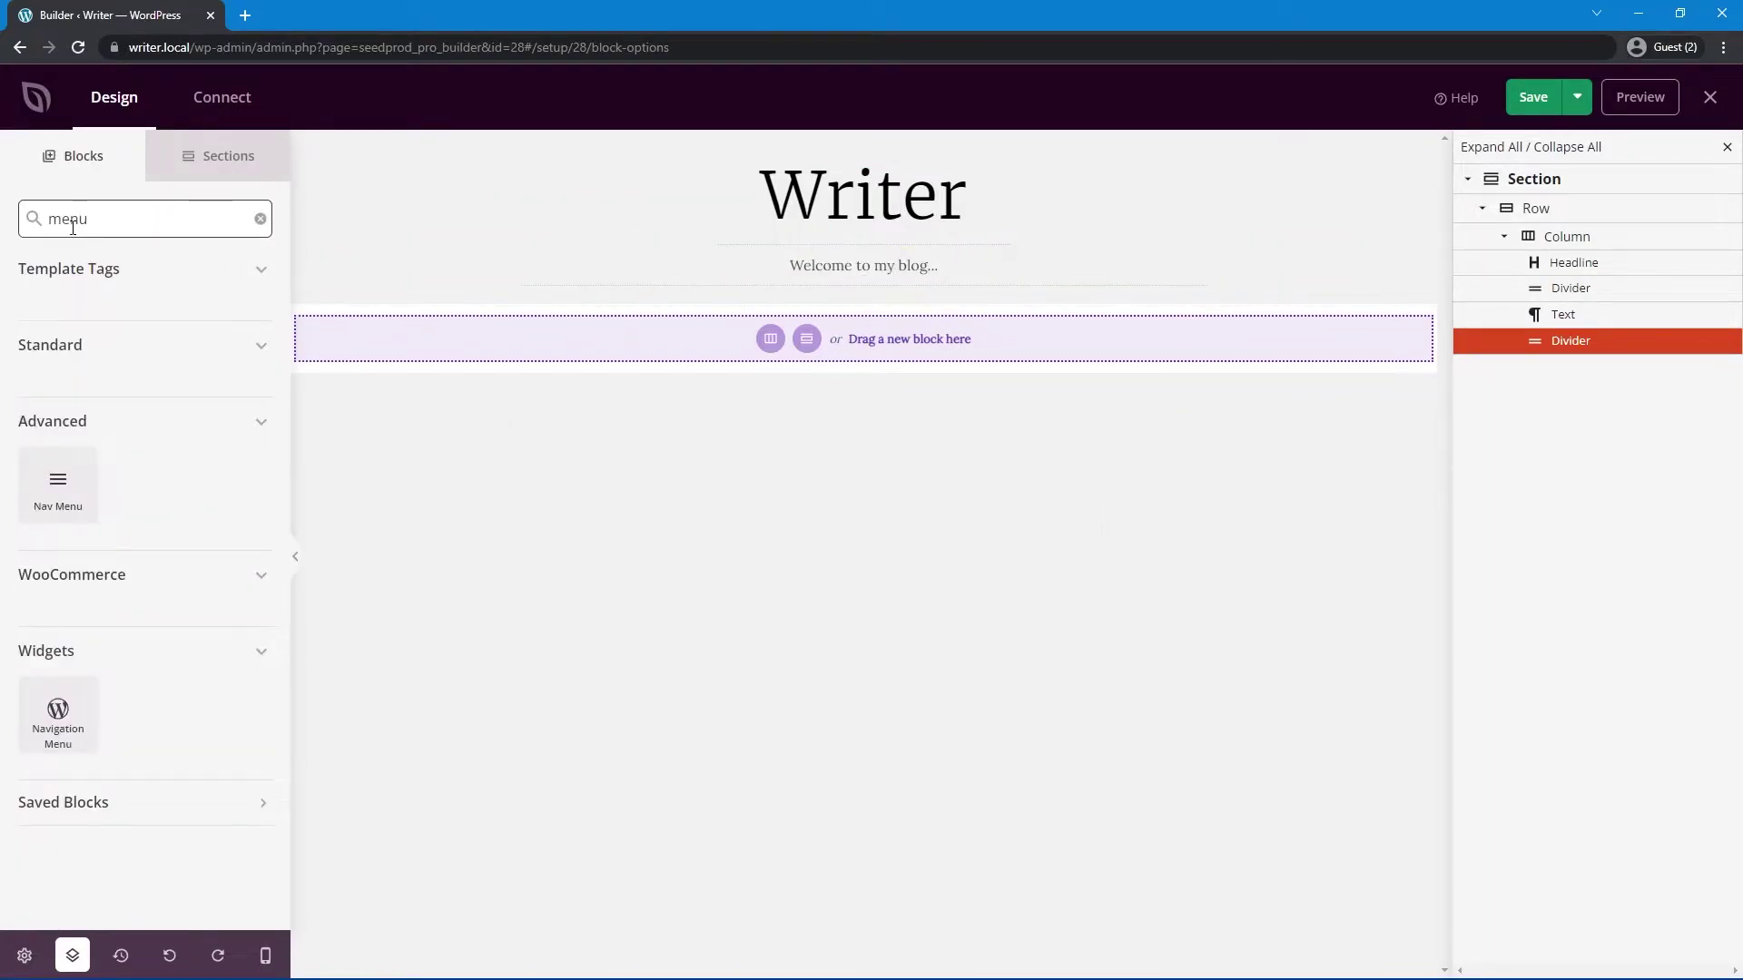
# Step: Place a Nav Menu block under the second divider, save, and set Menu Type to WordPress Menu
pyautogui.moveTo(58, 481); pyautogui.dragTo(885, 350)
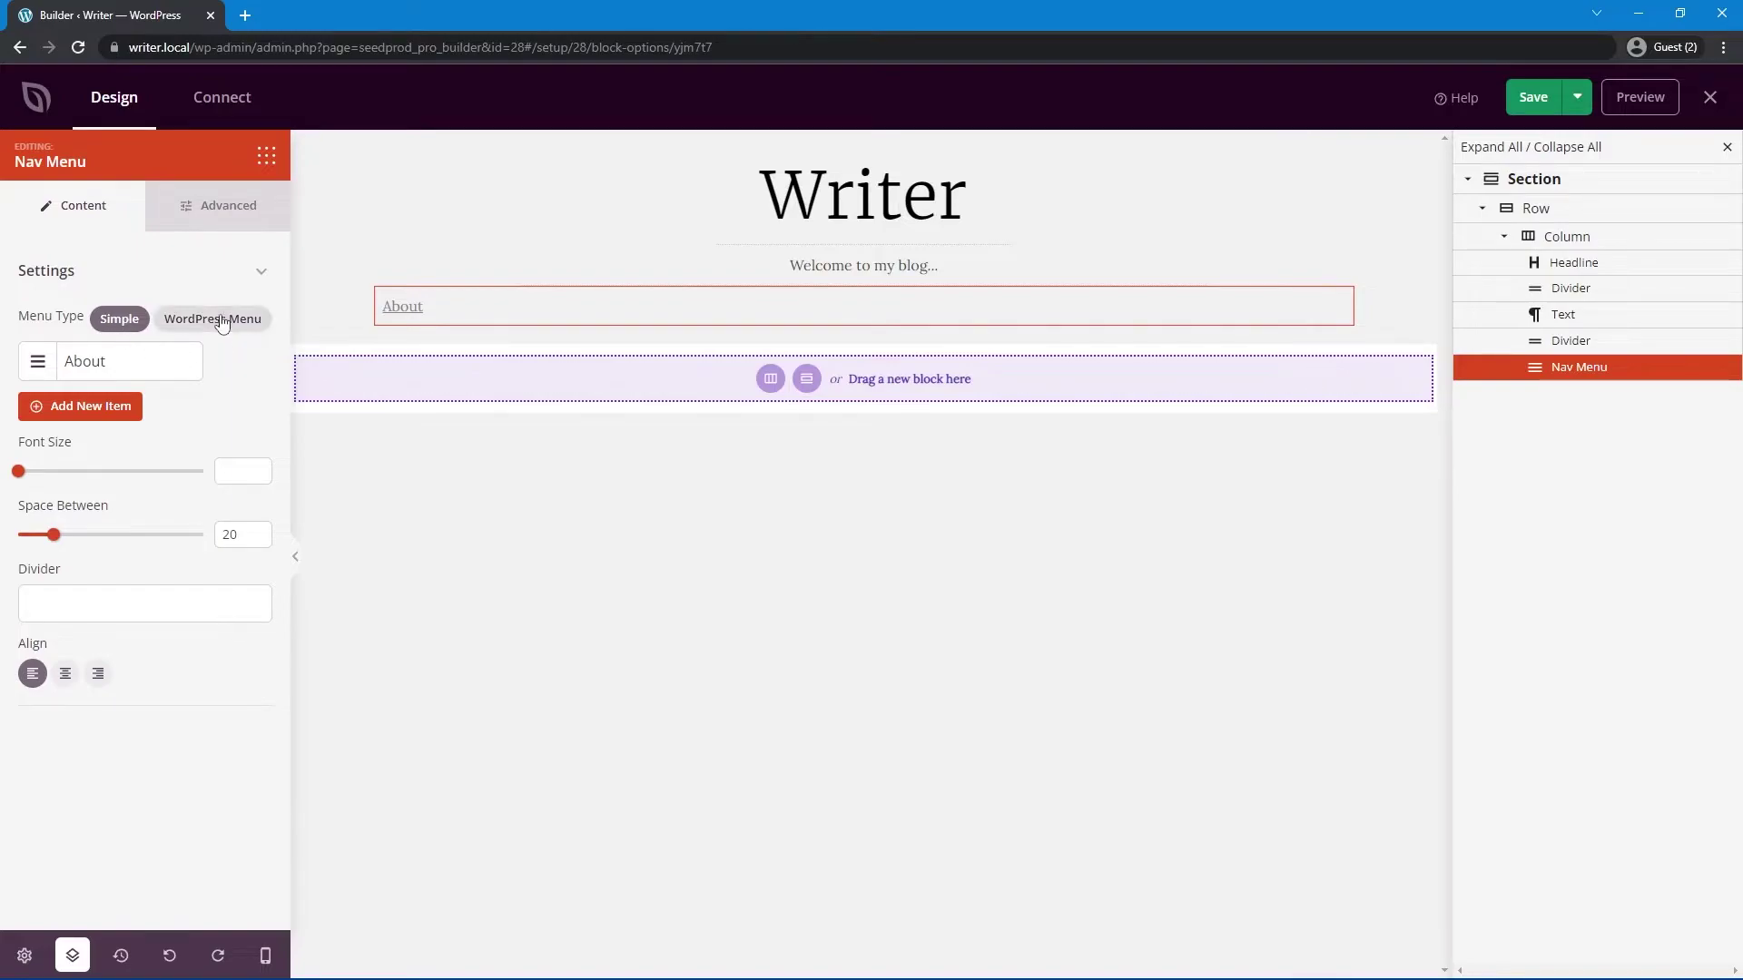
pyautogui.click(1533, 100)
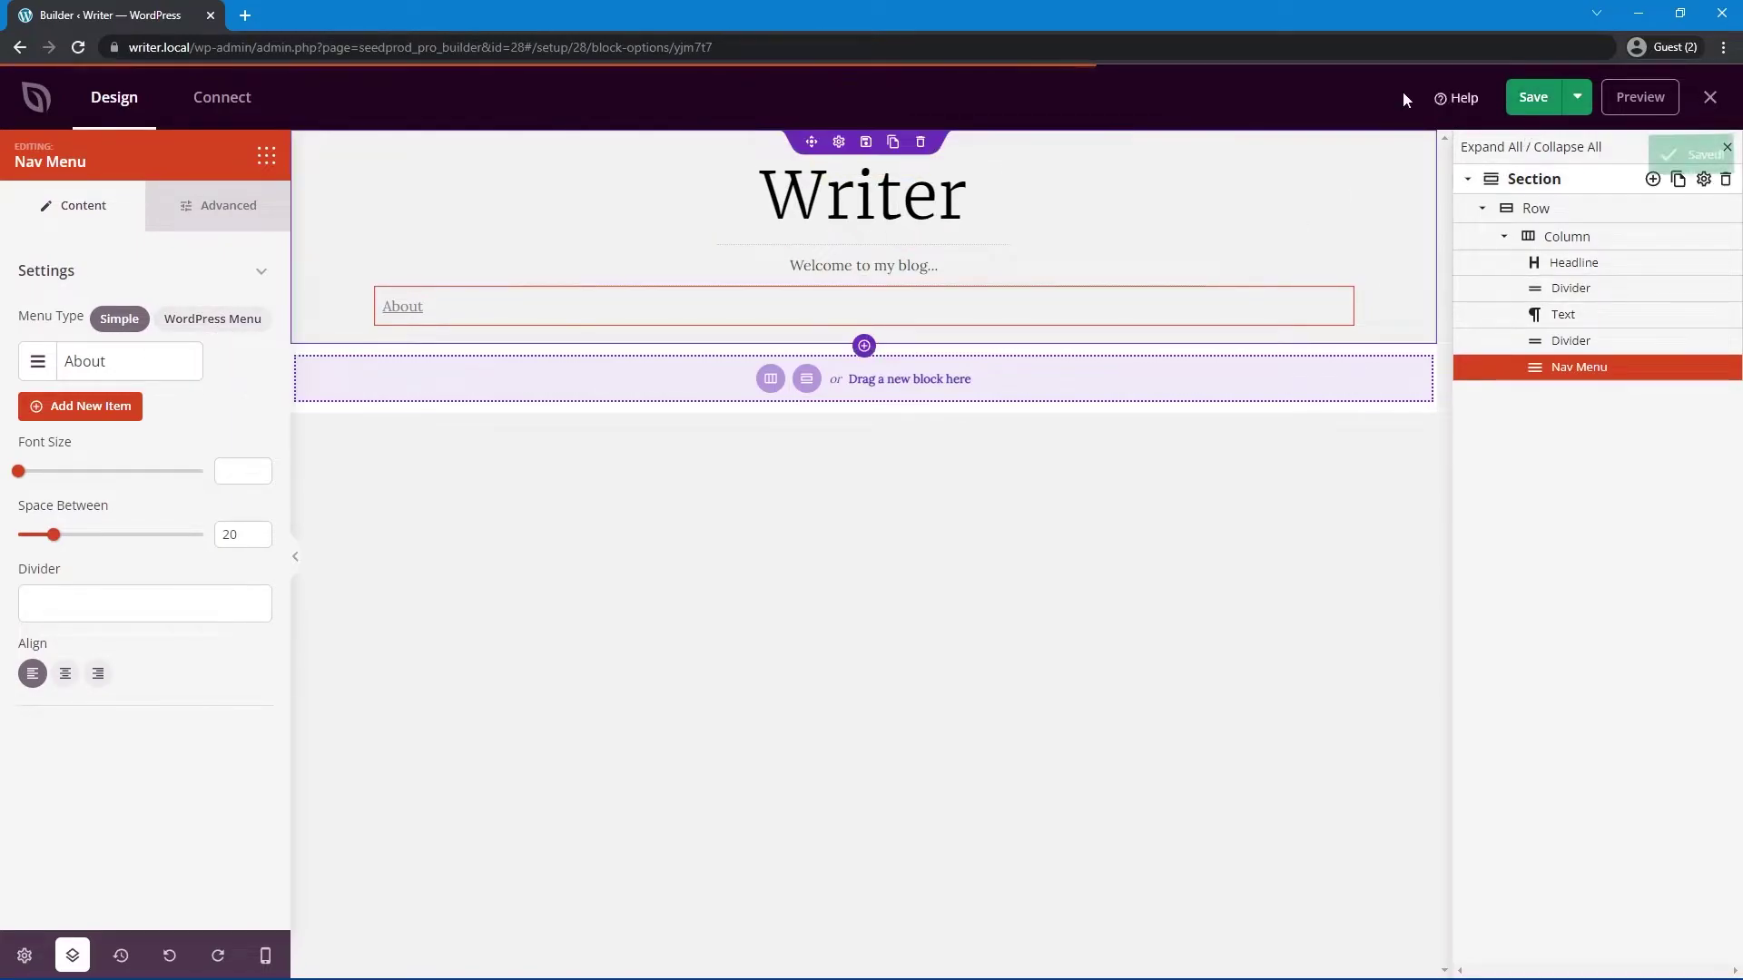
pyautogui.click(217, 325)
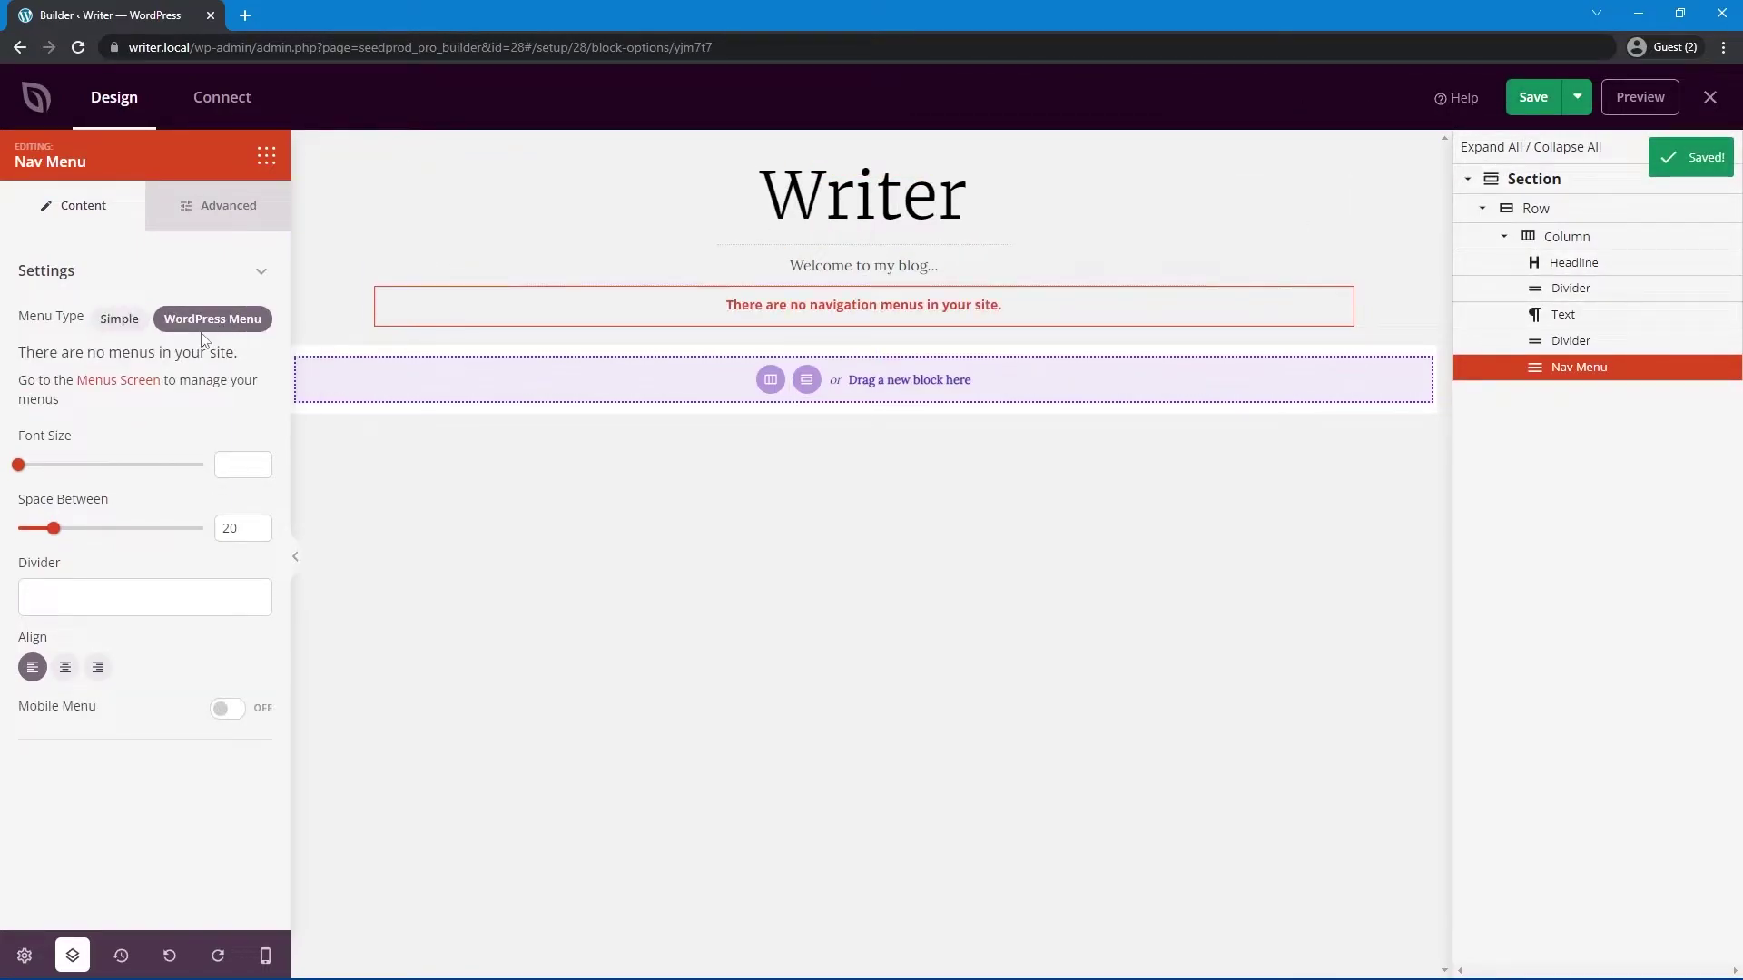
# Step: Create 'Main Menu' ordered Home, Resources, About, Order Book, then close the menus tab
pyautogui.click(124, 383)
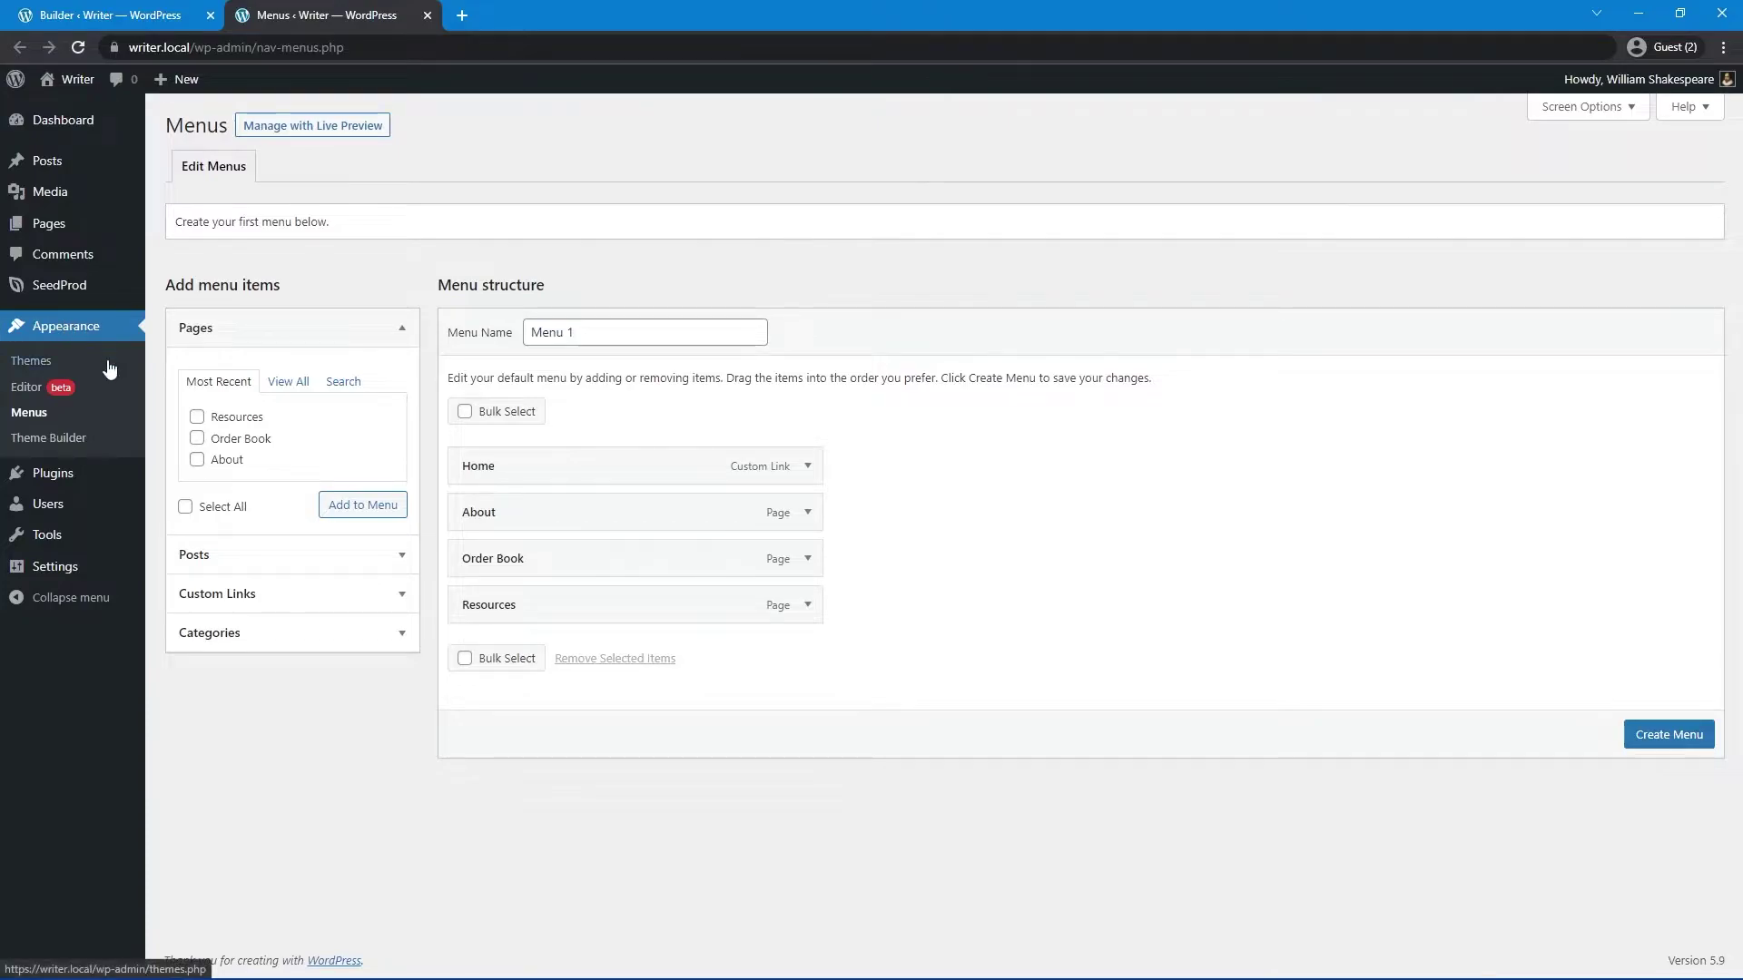
pyautogui.moveTo(590, 332); pyautogui.dragTo(457, 338)
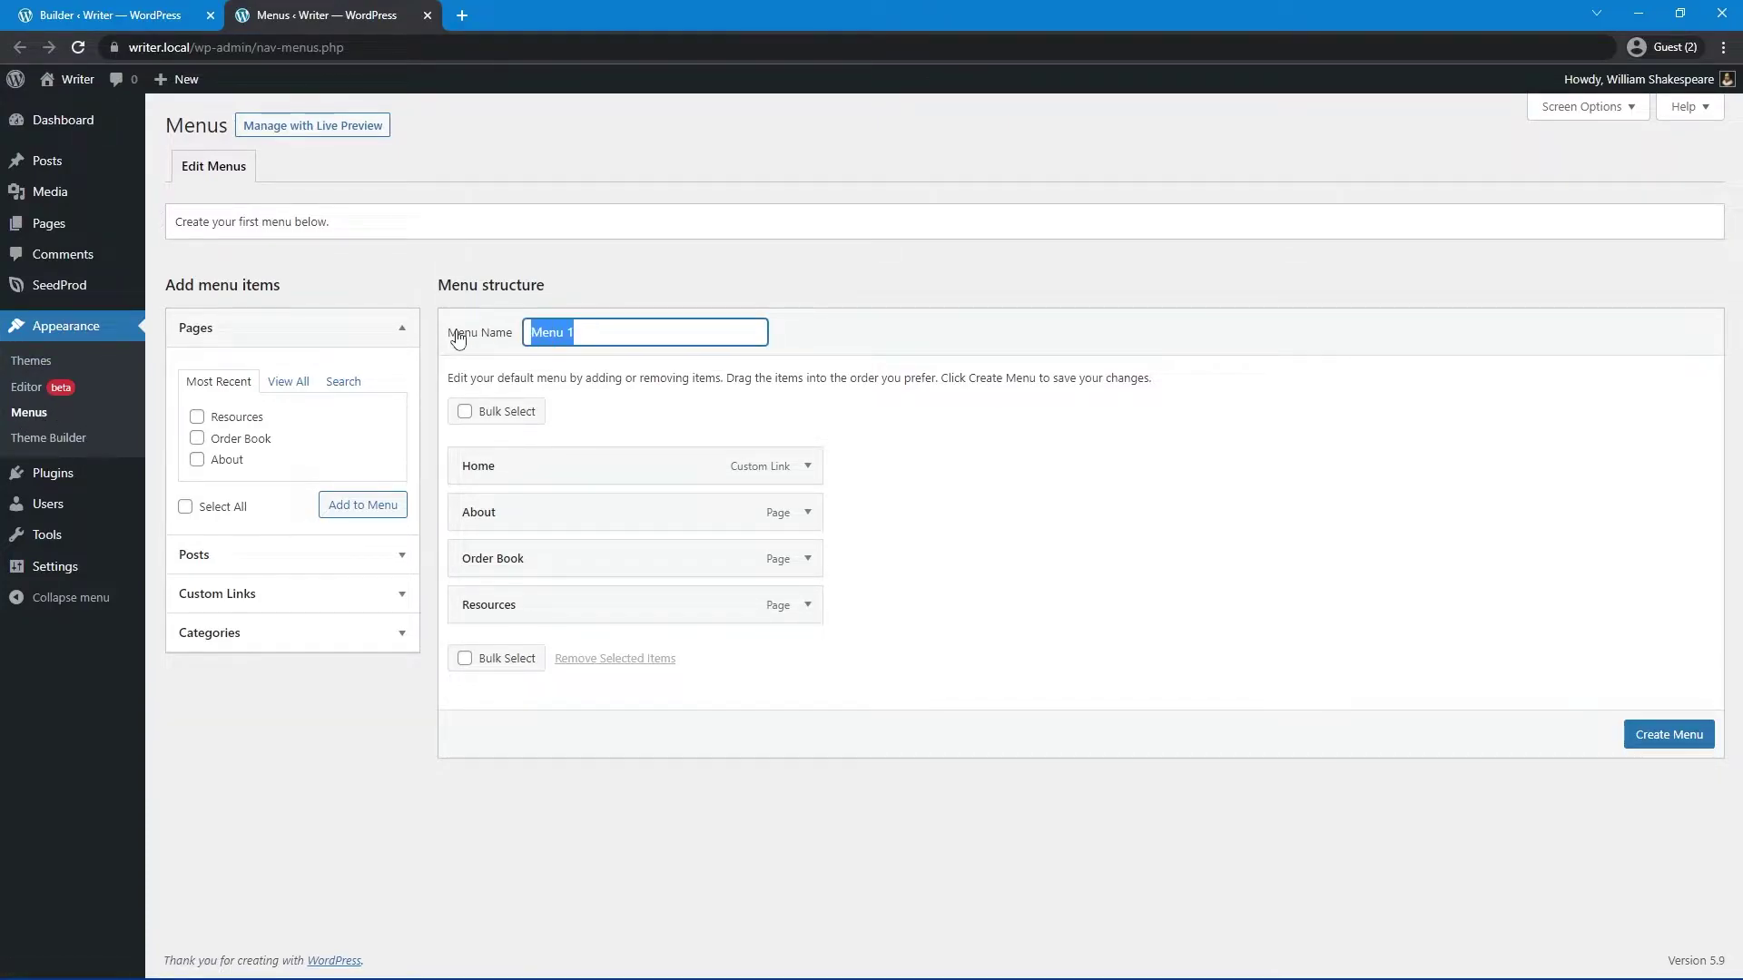
pyautogui.write('Main')
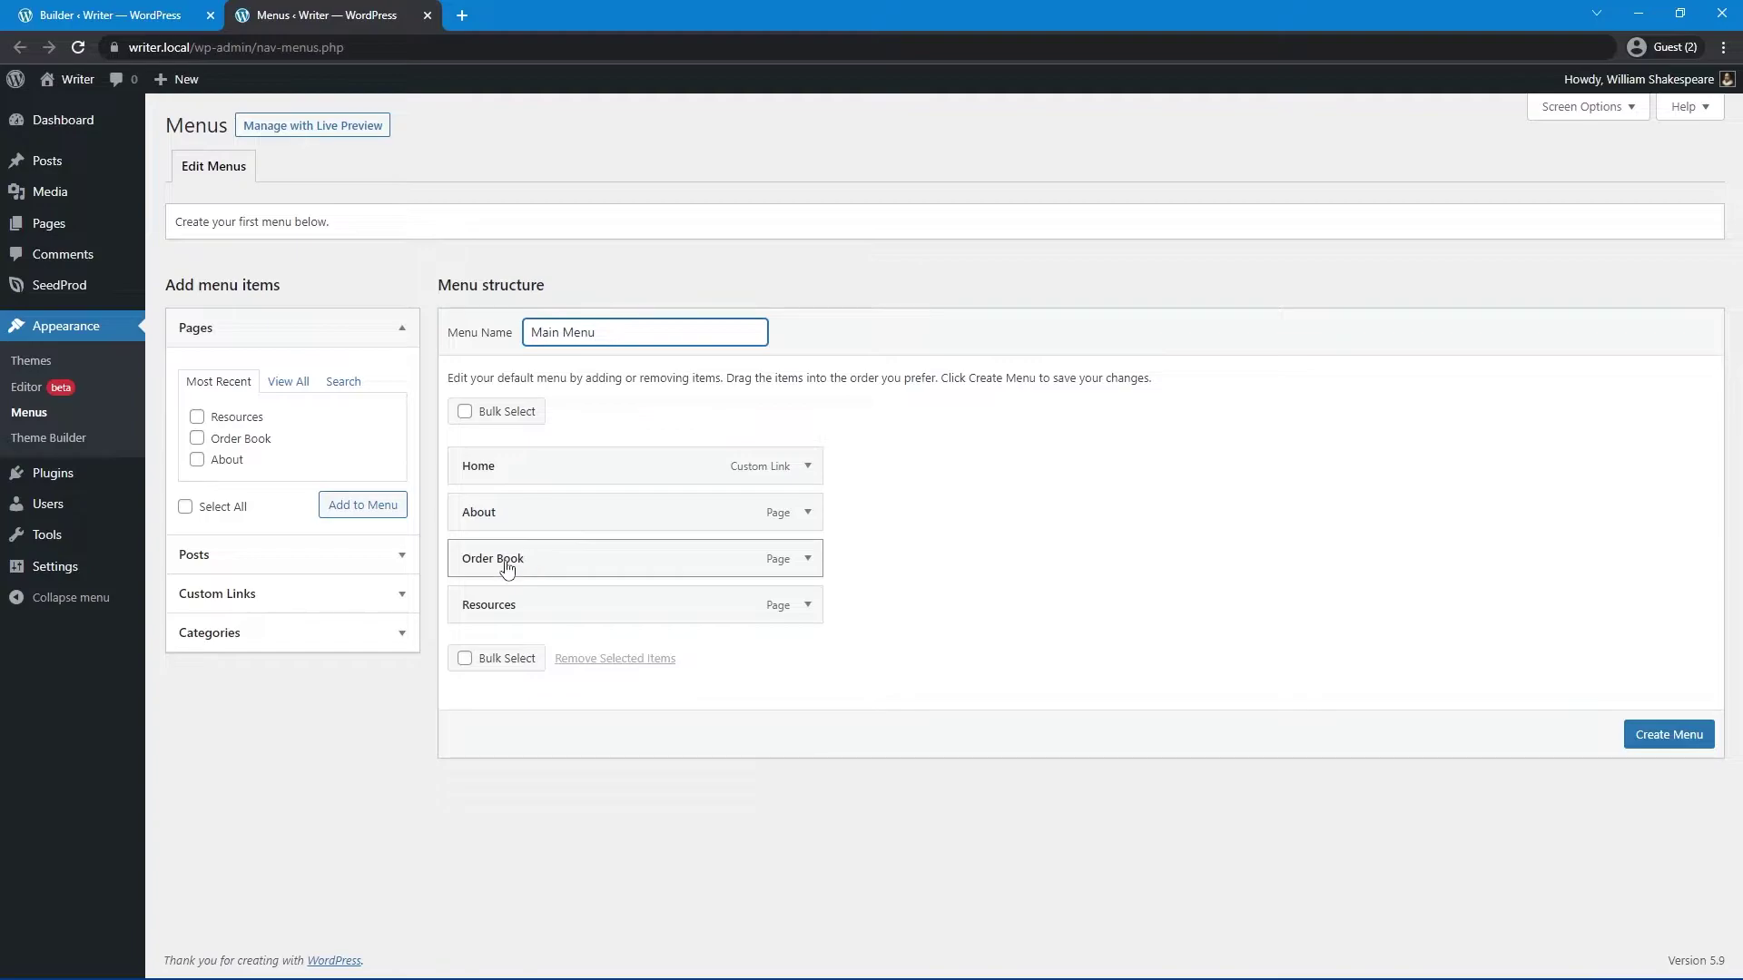
pyautogui.moveTo(521, 526); pyautogui.dragTo(501, 622)
pyautogui.moveTo(618, 525); pyautogui.dragTo(617, 606)
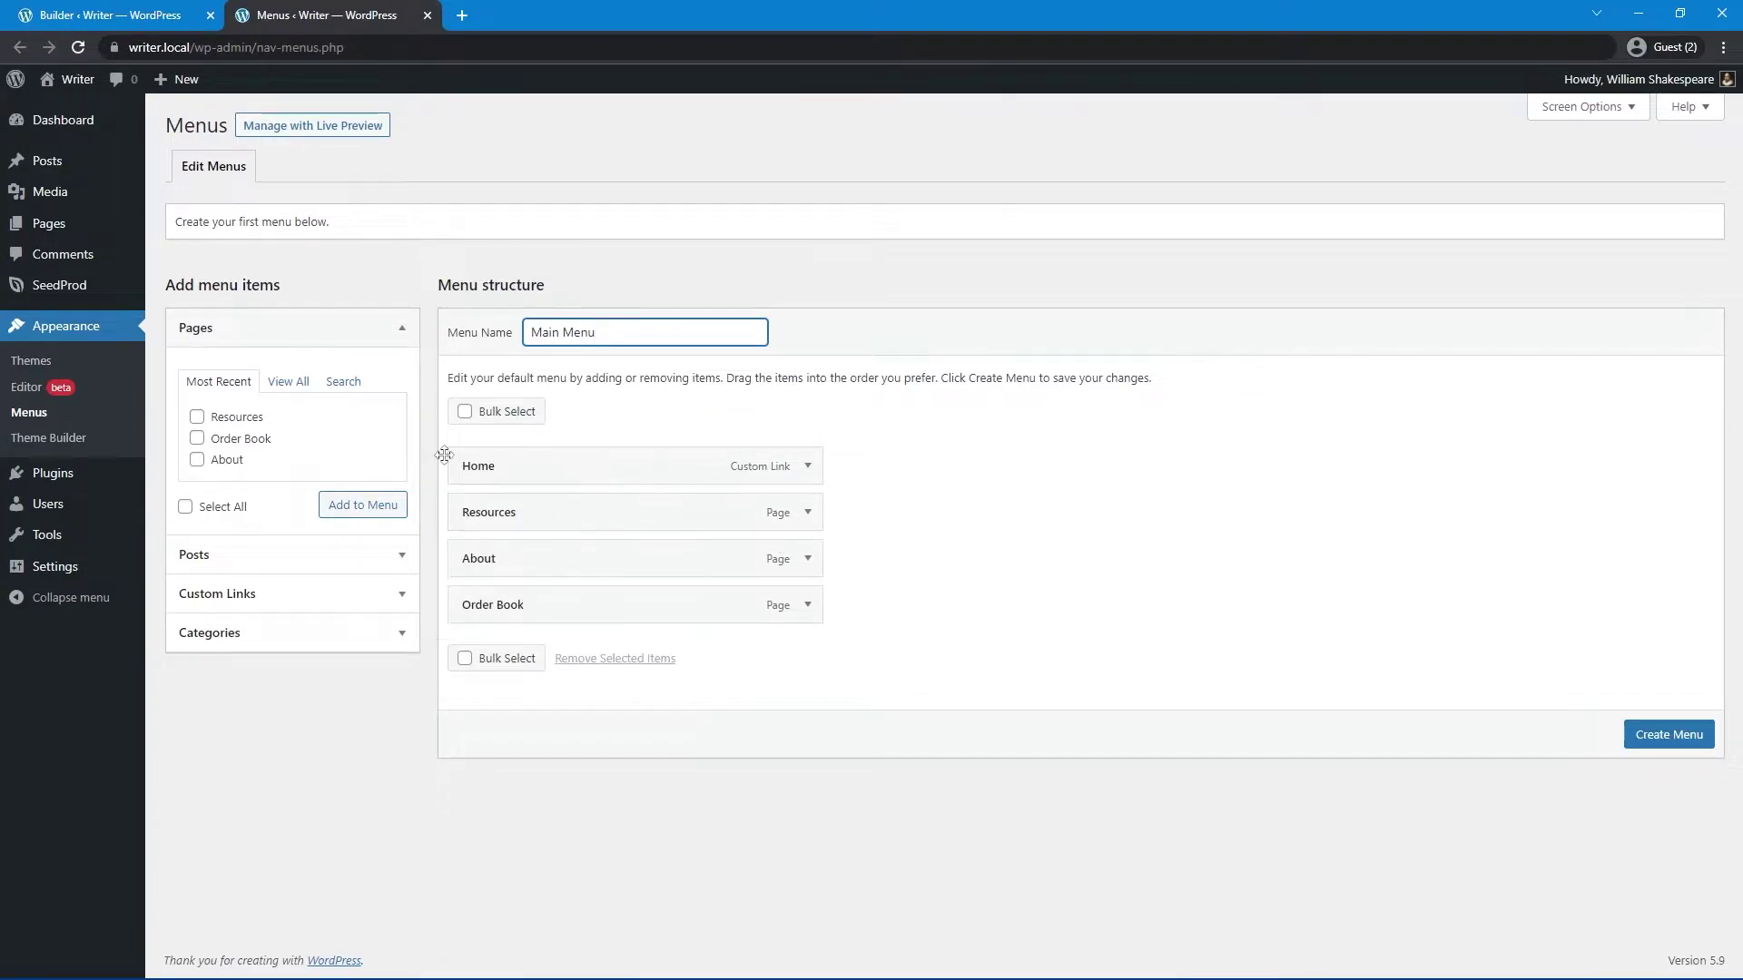
pyautogui.click(1659, 737)
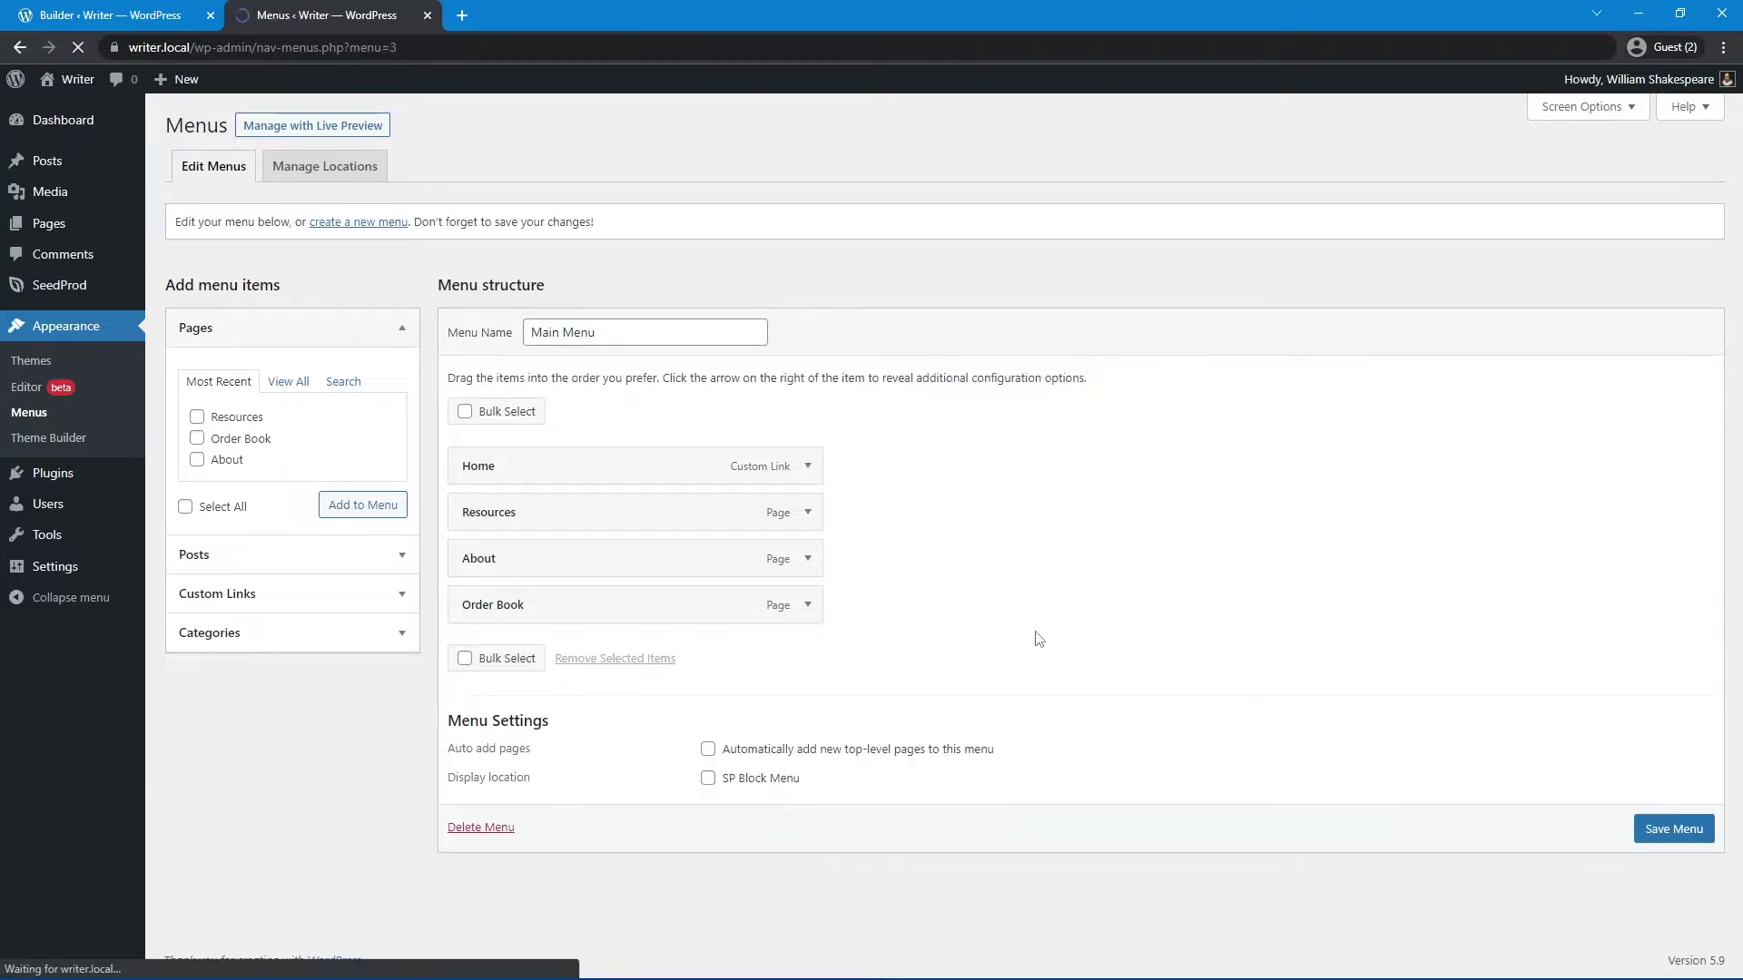
pyautogui.click(428, 16)
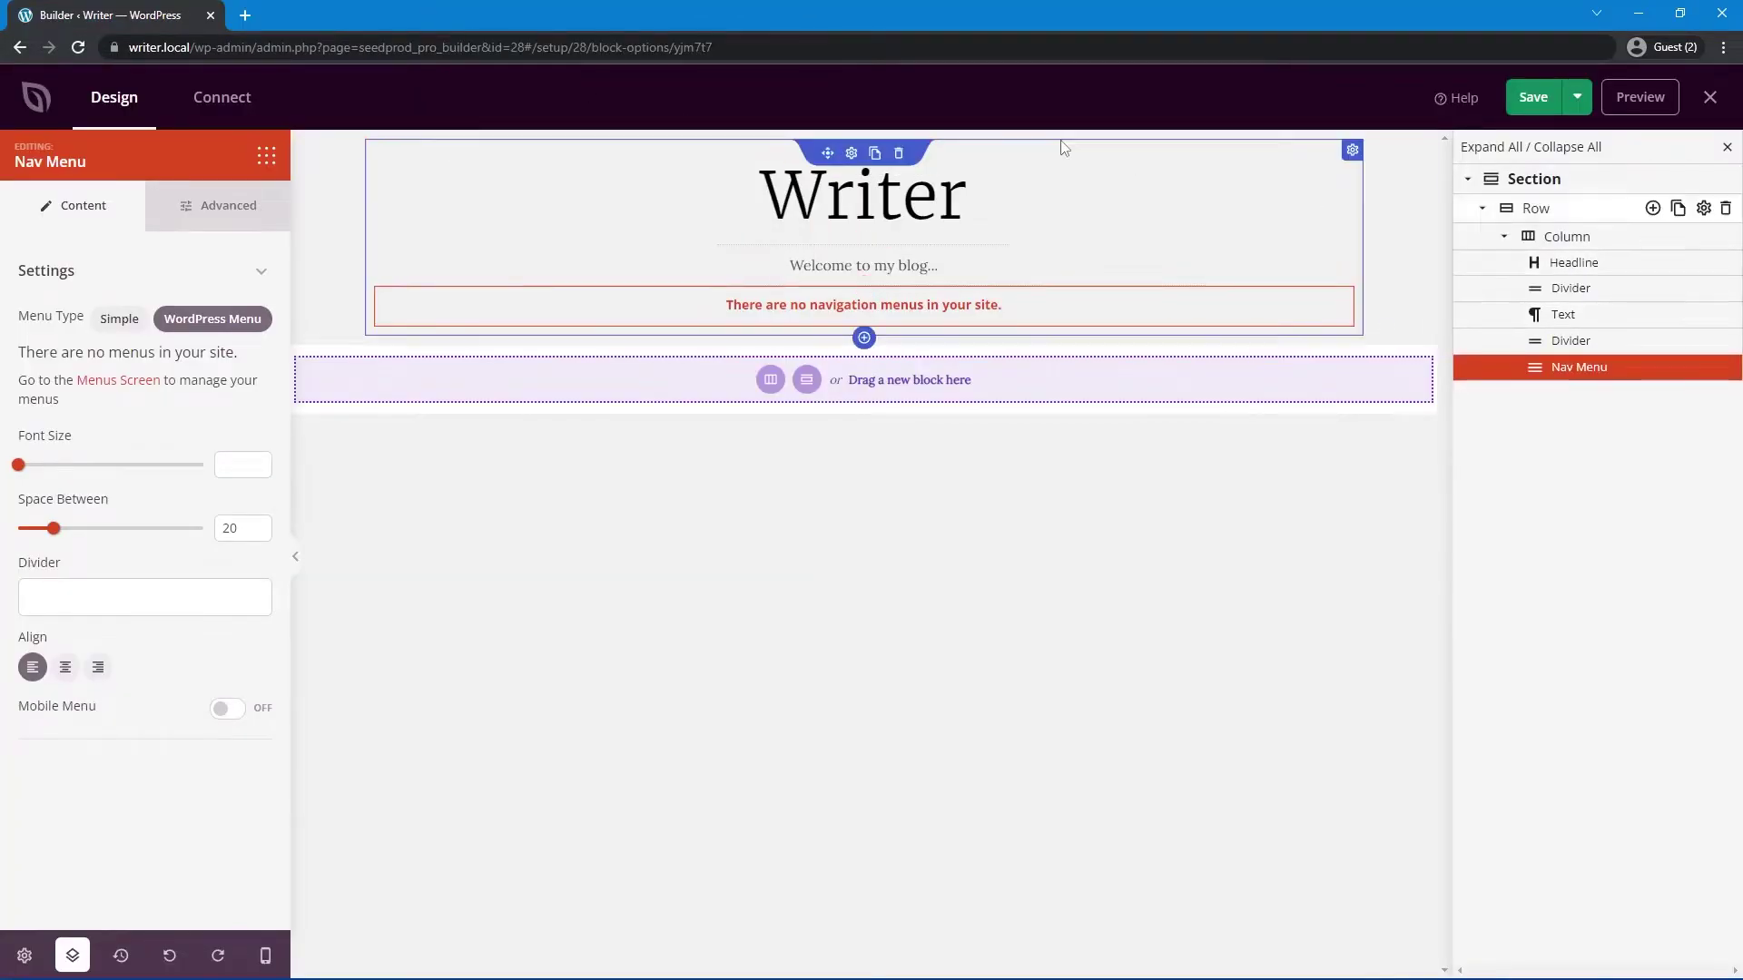
# Step: Reload the builder and set the Nav Menu to Main Menu, centred, with spacing 100
pyautogui.click(78, 47)
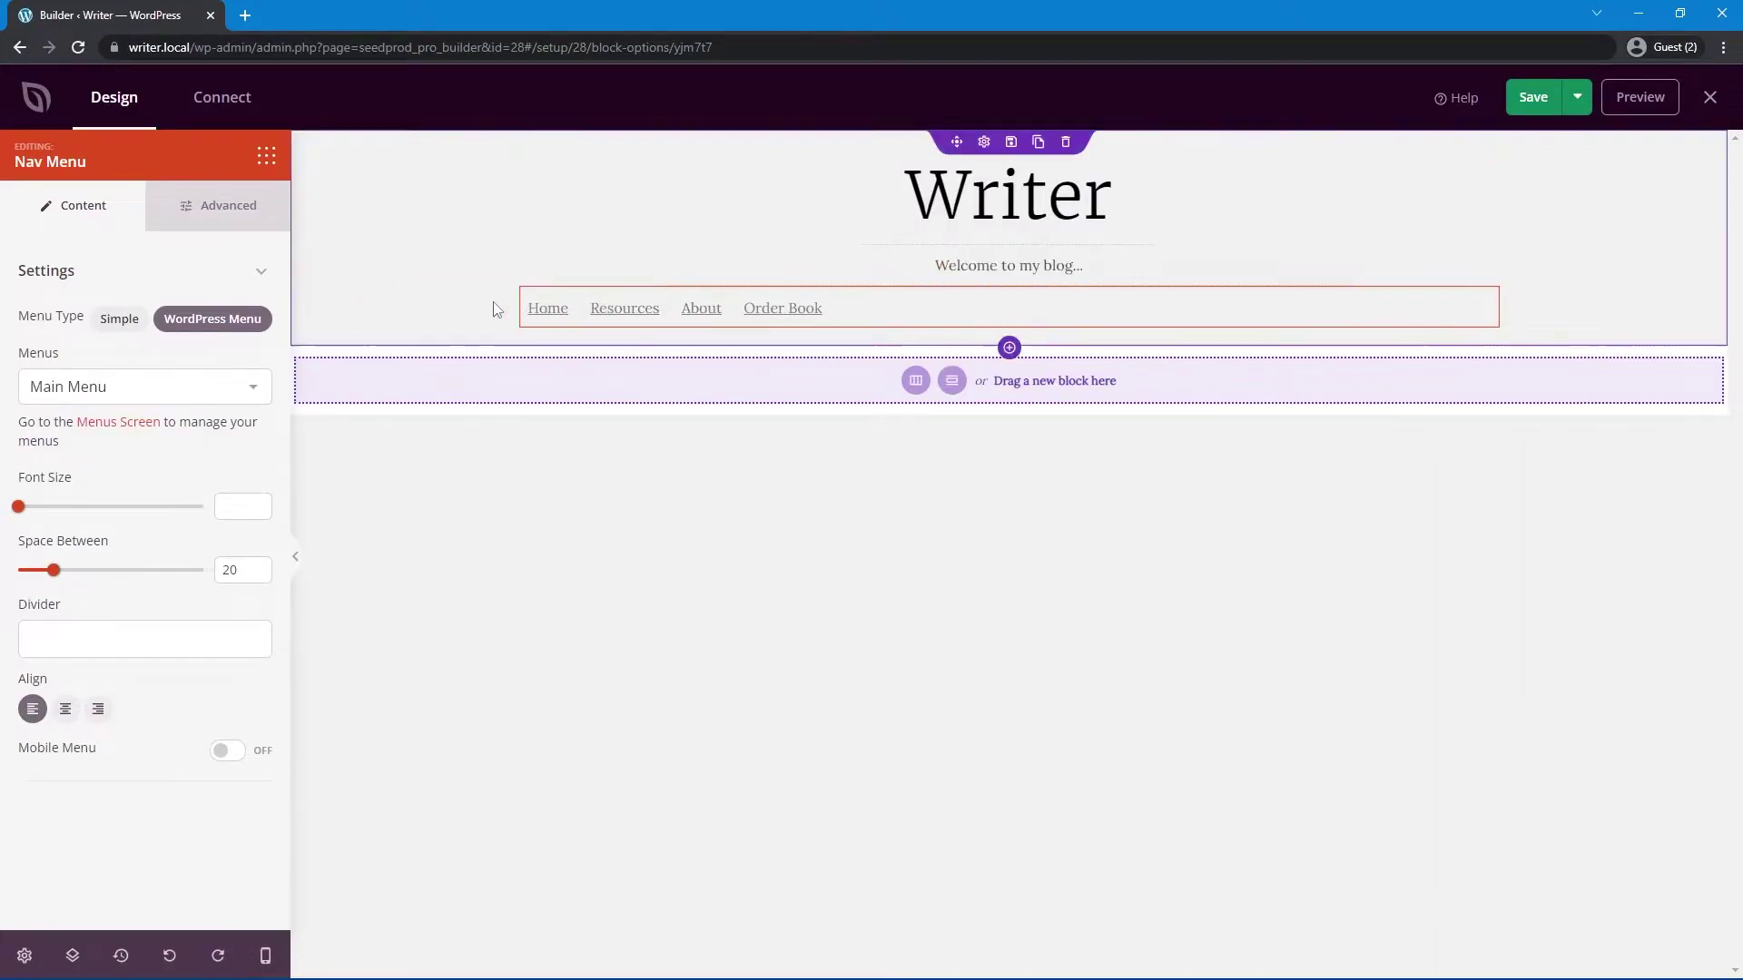
pyautogui.click(153, 390)
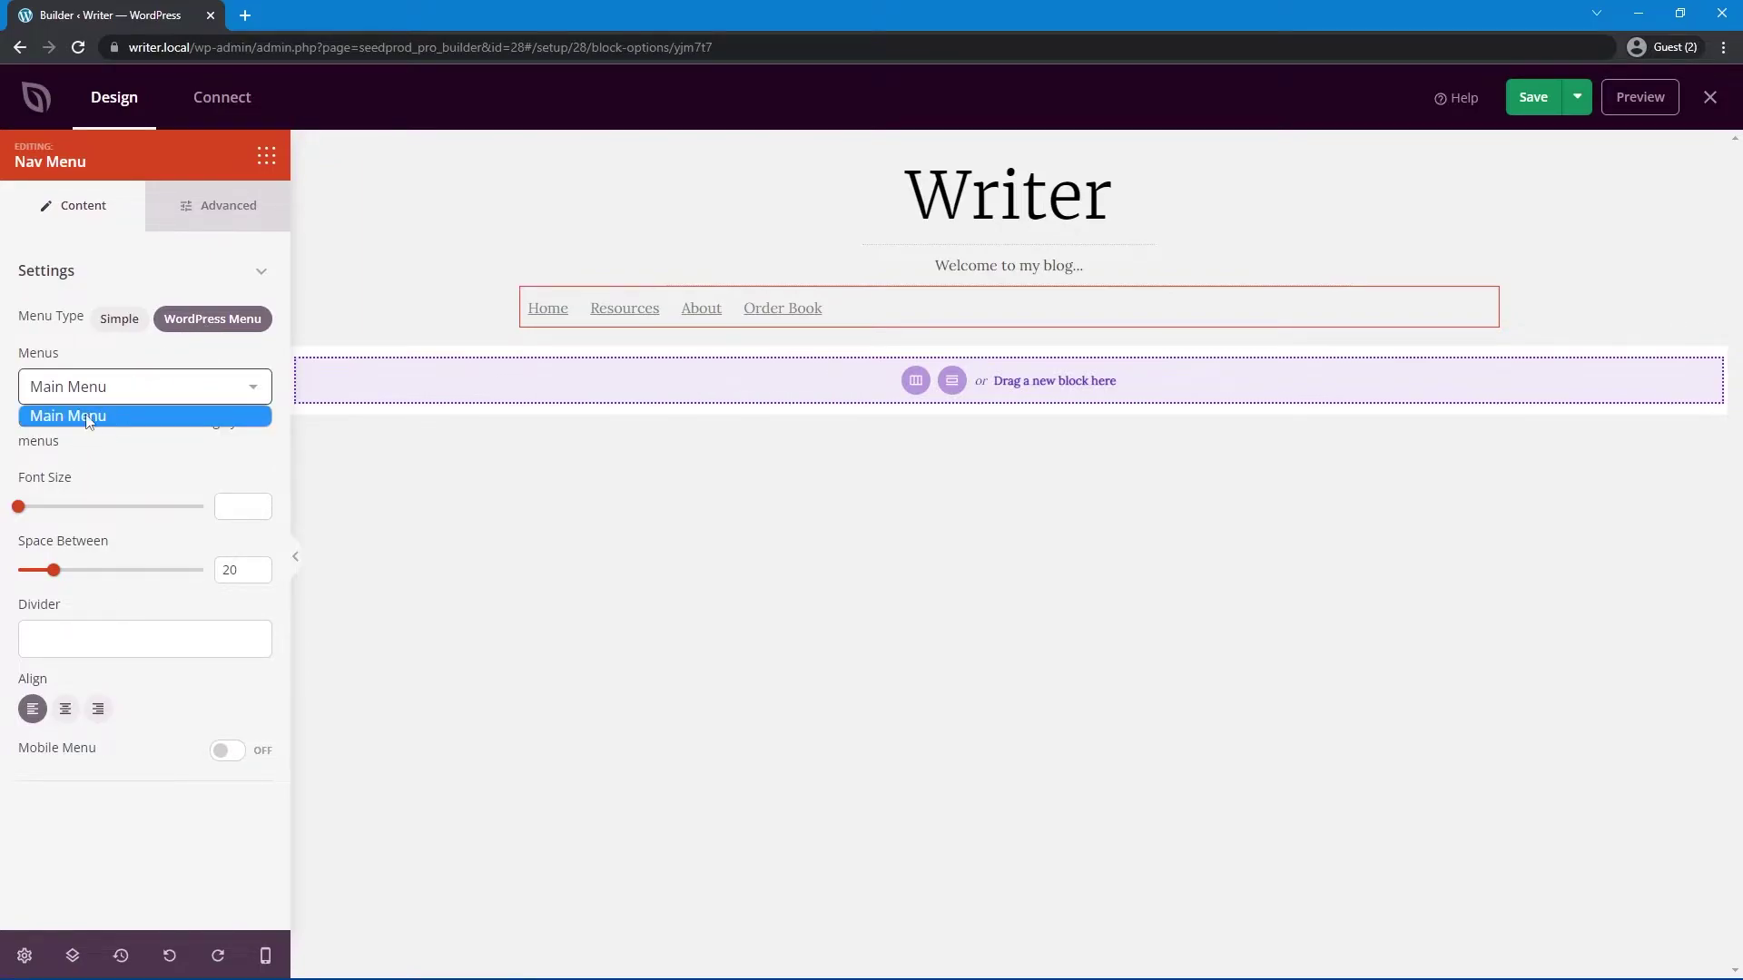
pyautogui.click(156, 373)
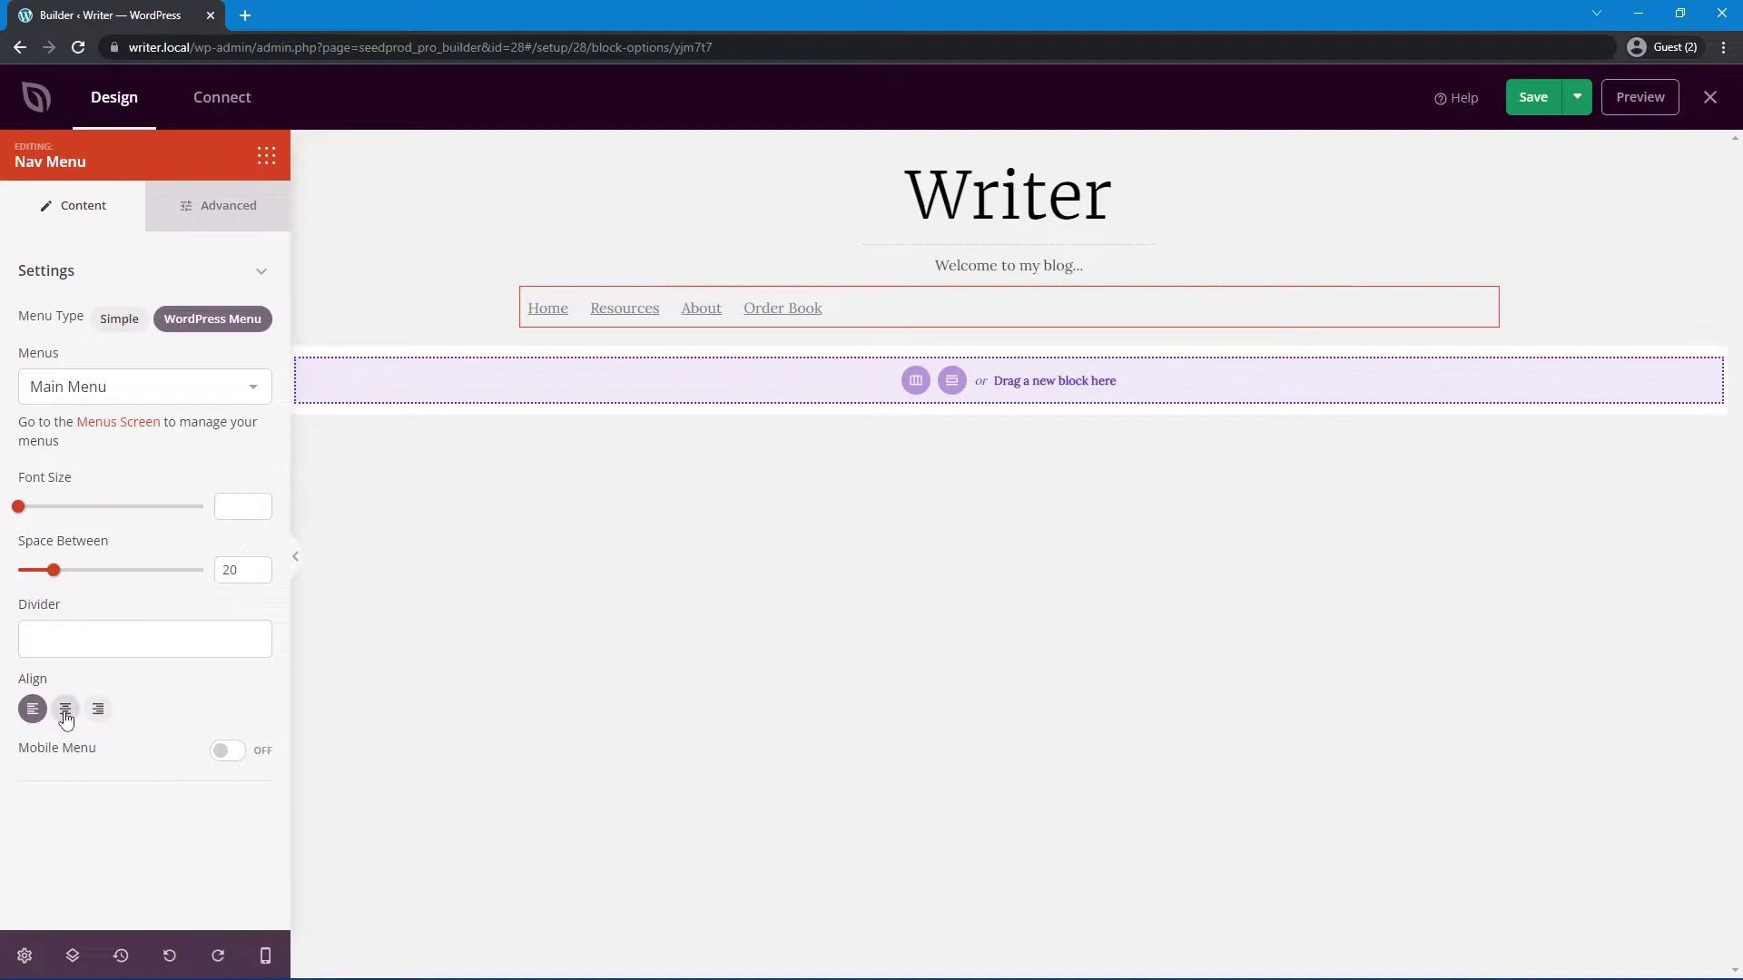
pyautogui.click(65, 709)
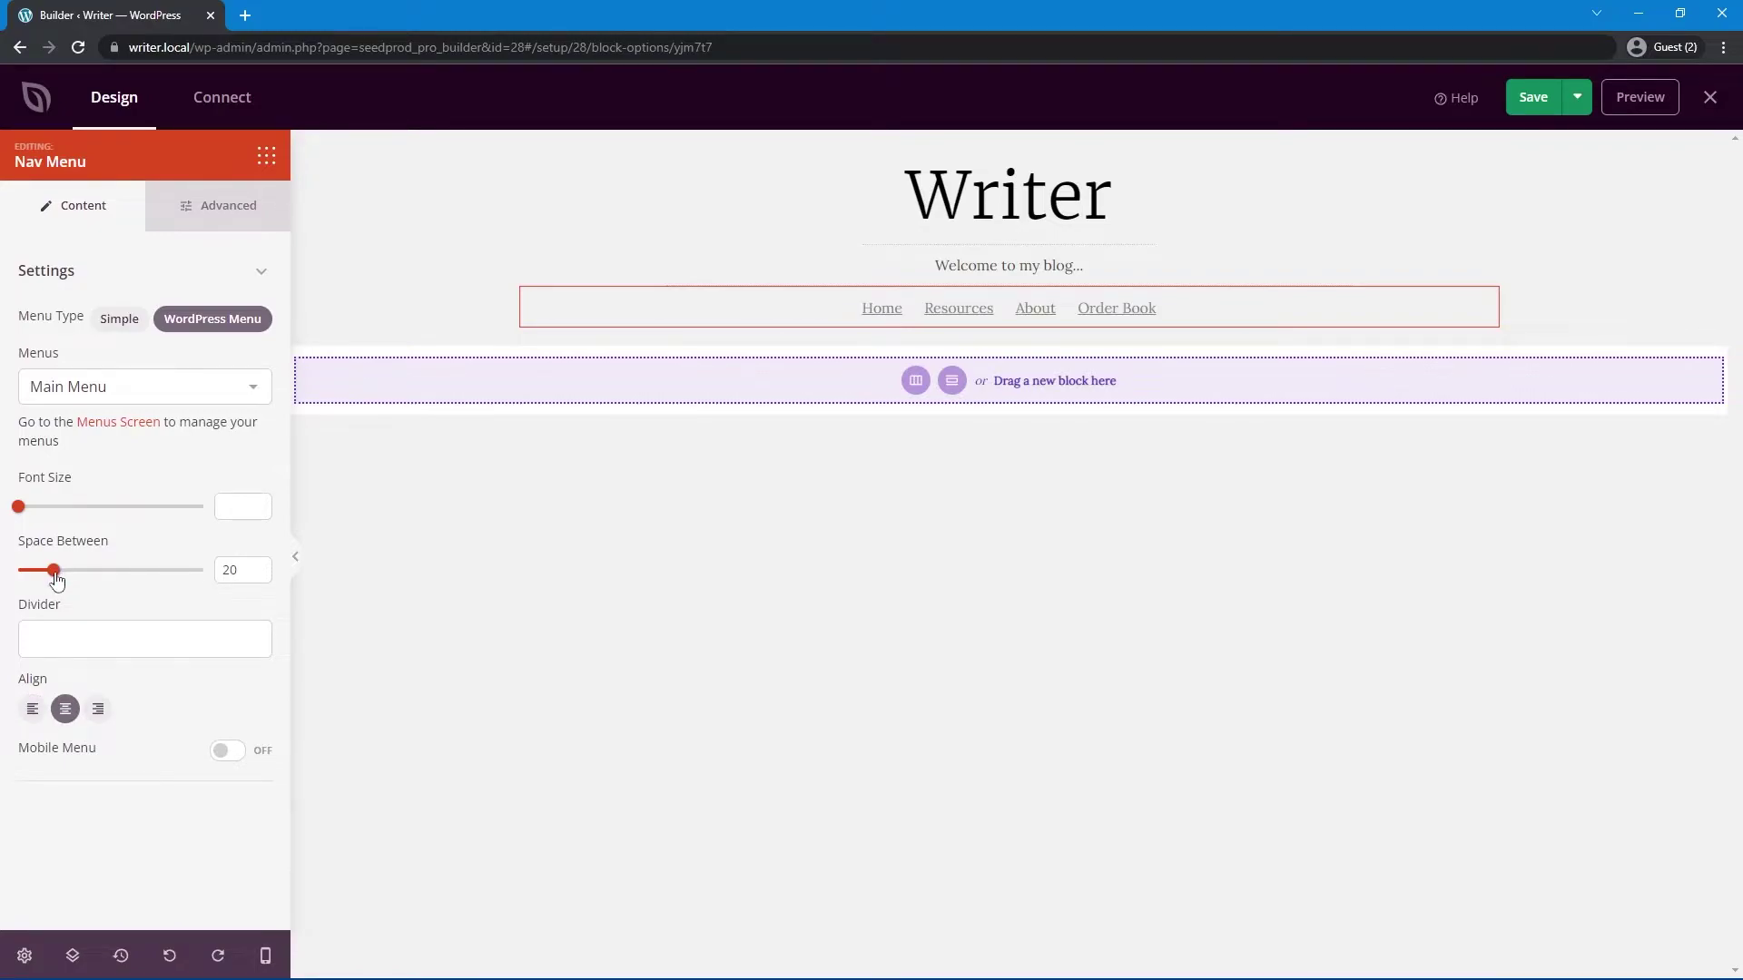
pyautogui.moveTo(54, 570); pyautogui.dragTo(203, 574)
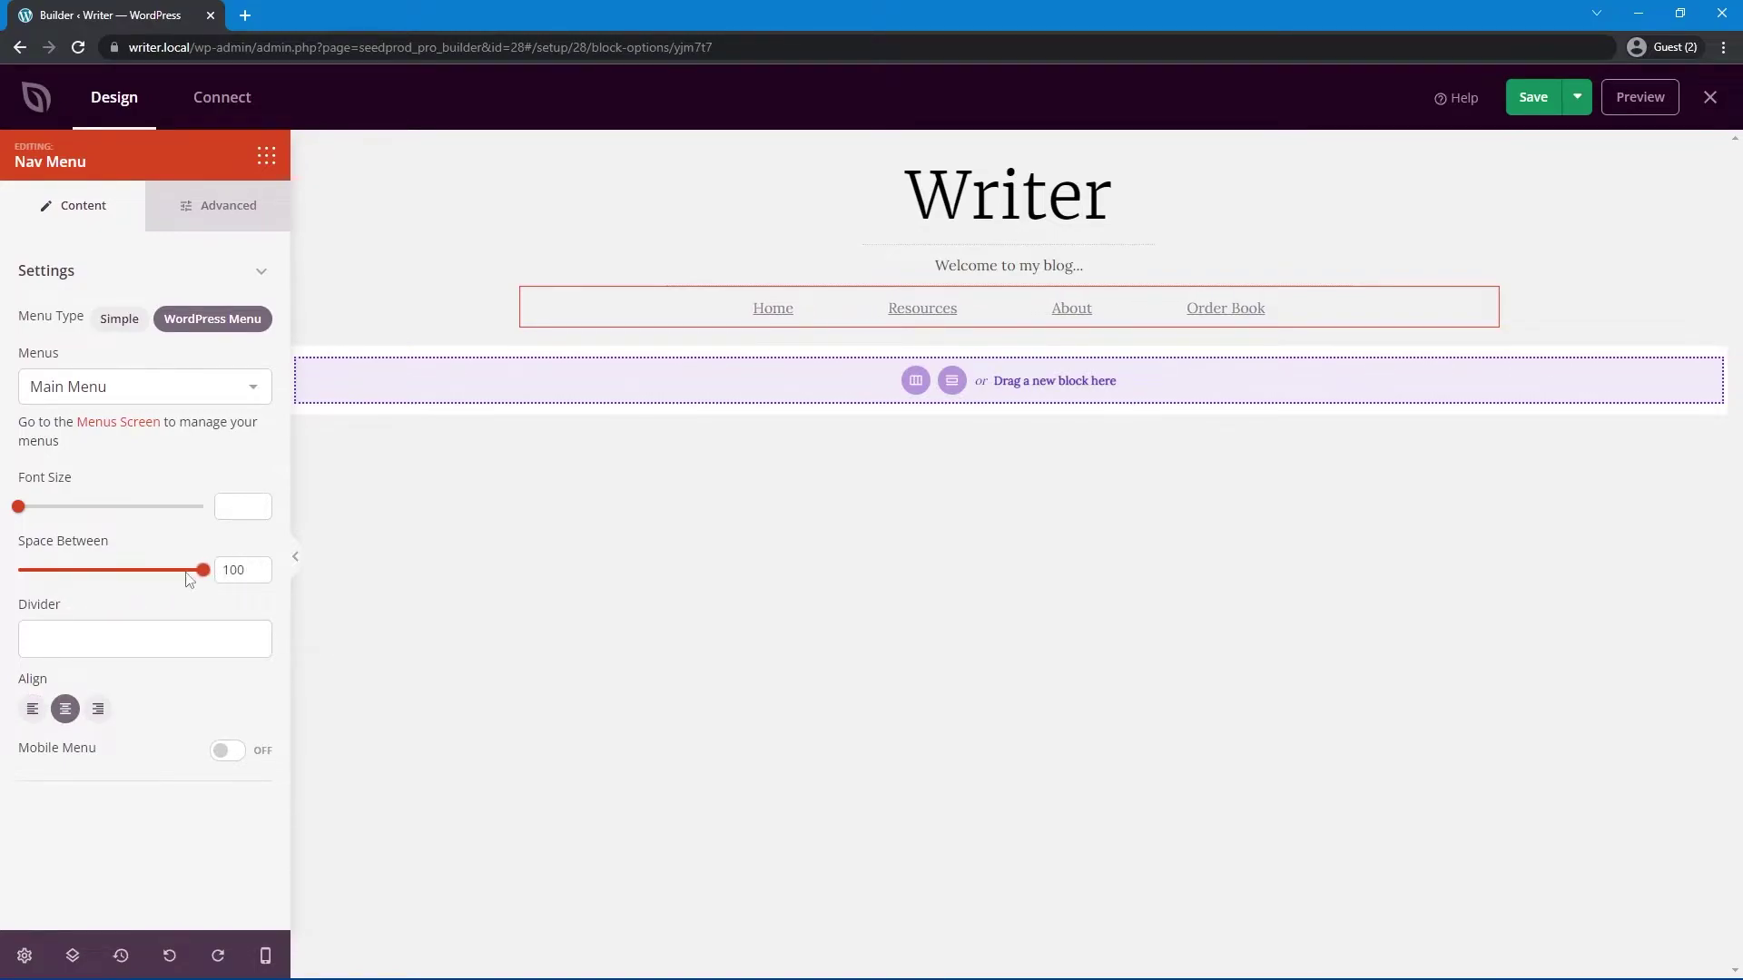
# Step: Duplicate the second divider below the Nav Menu, save the header, and close the builder
pyautogui.click(72, 949)
pyautogui.click(1569, 340)
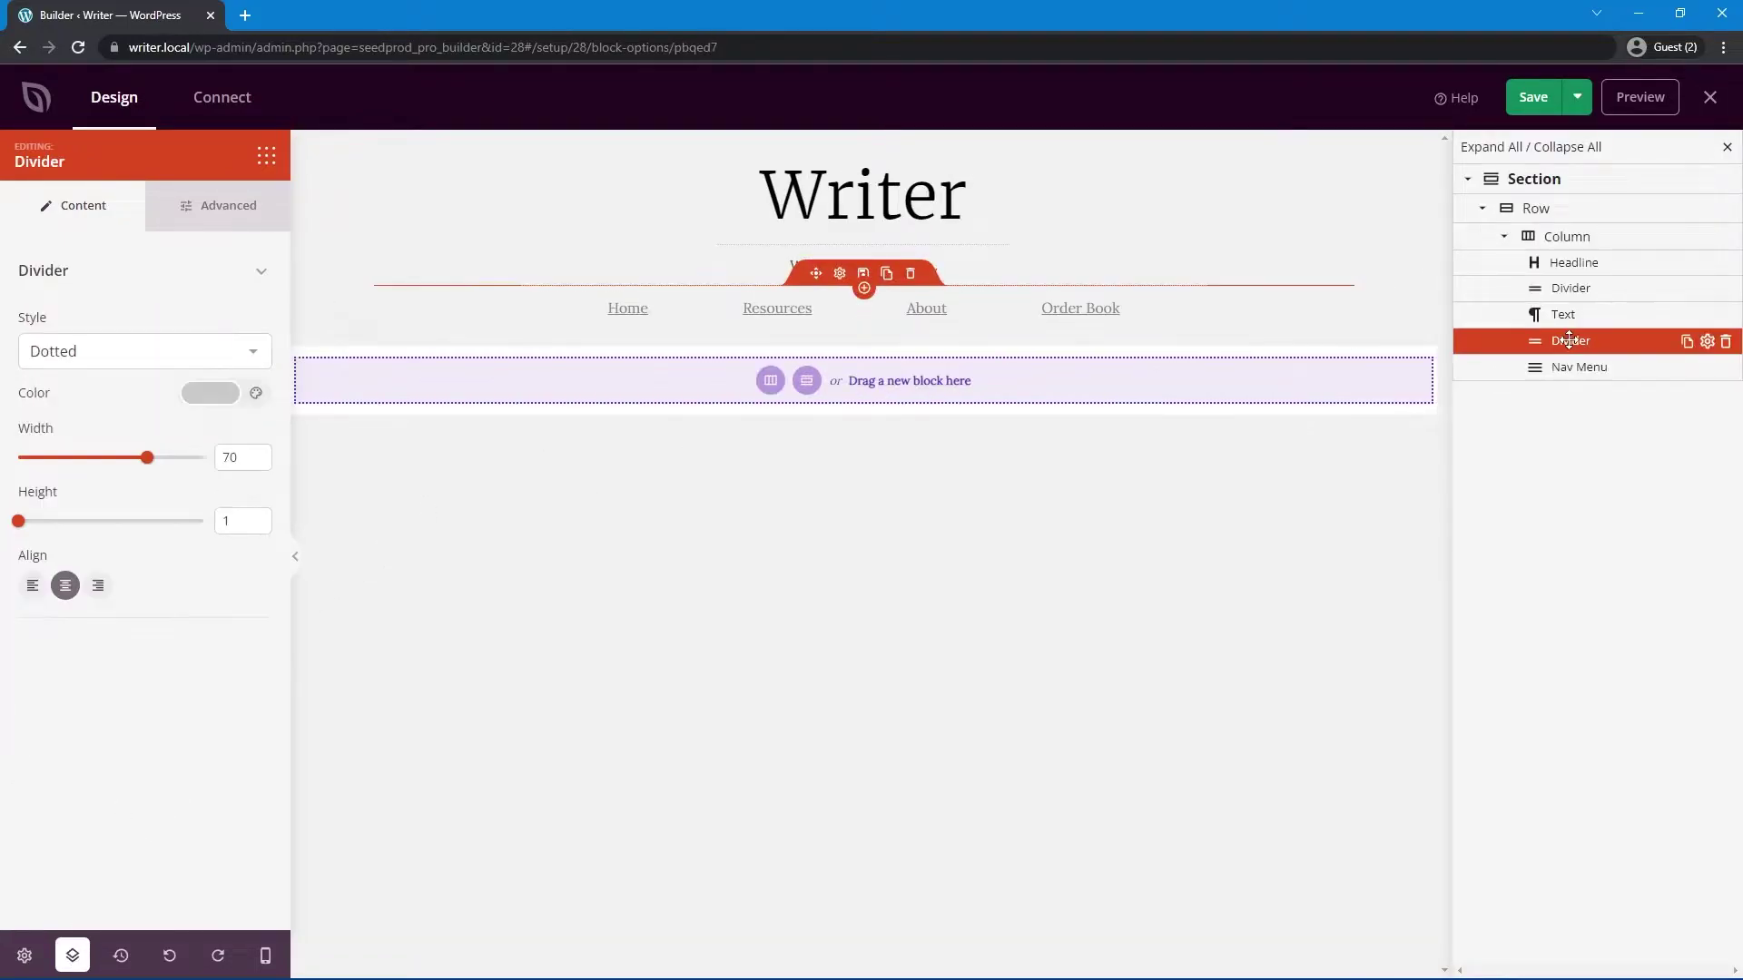
pyautogui.click(1689, 349)
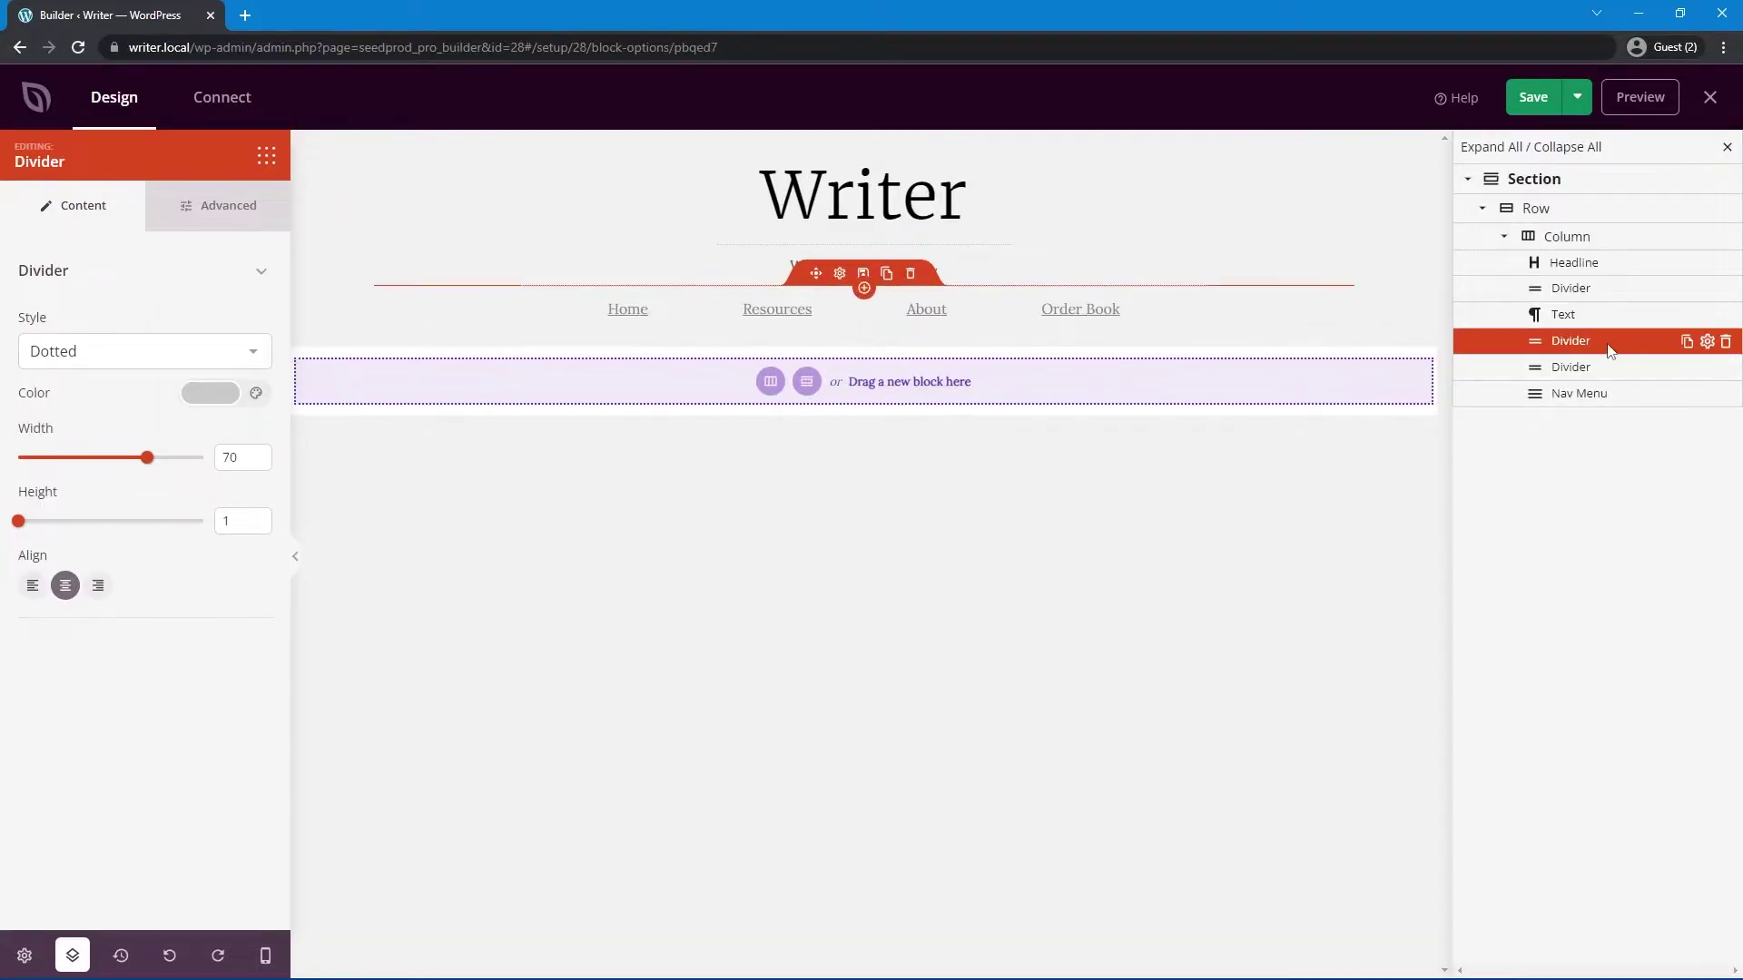
pyautogui.moveTo(1602, 367); pyautogui.dragTo(1532, 395)
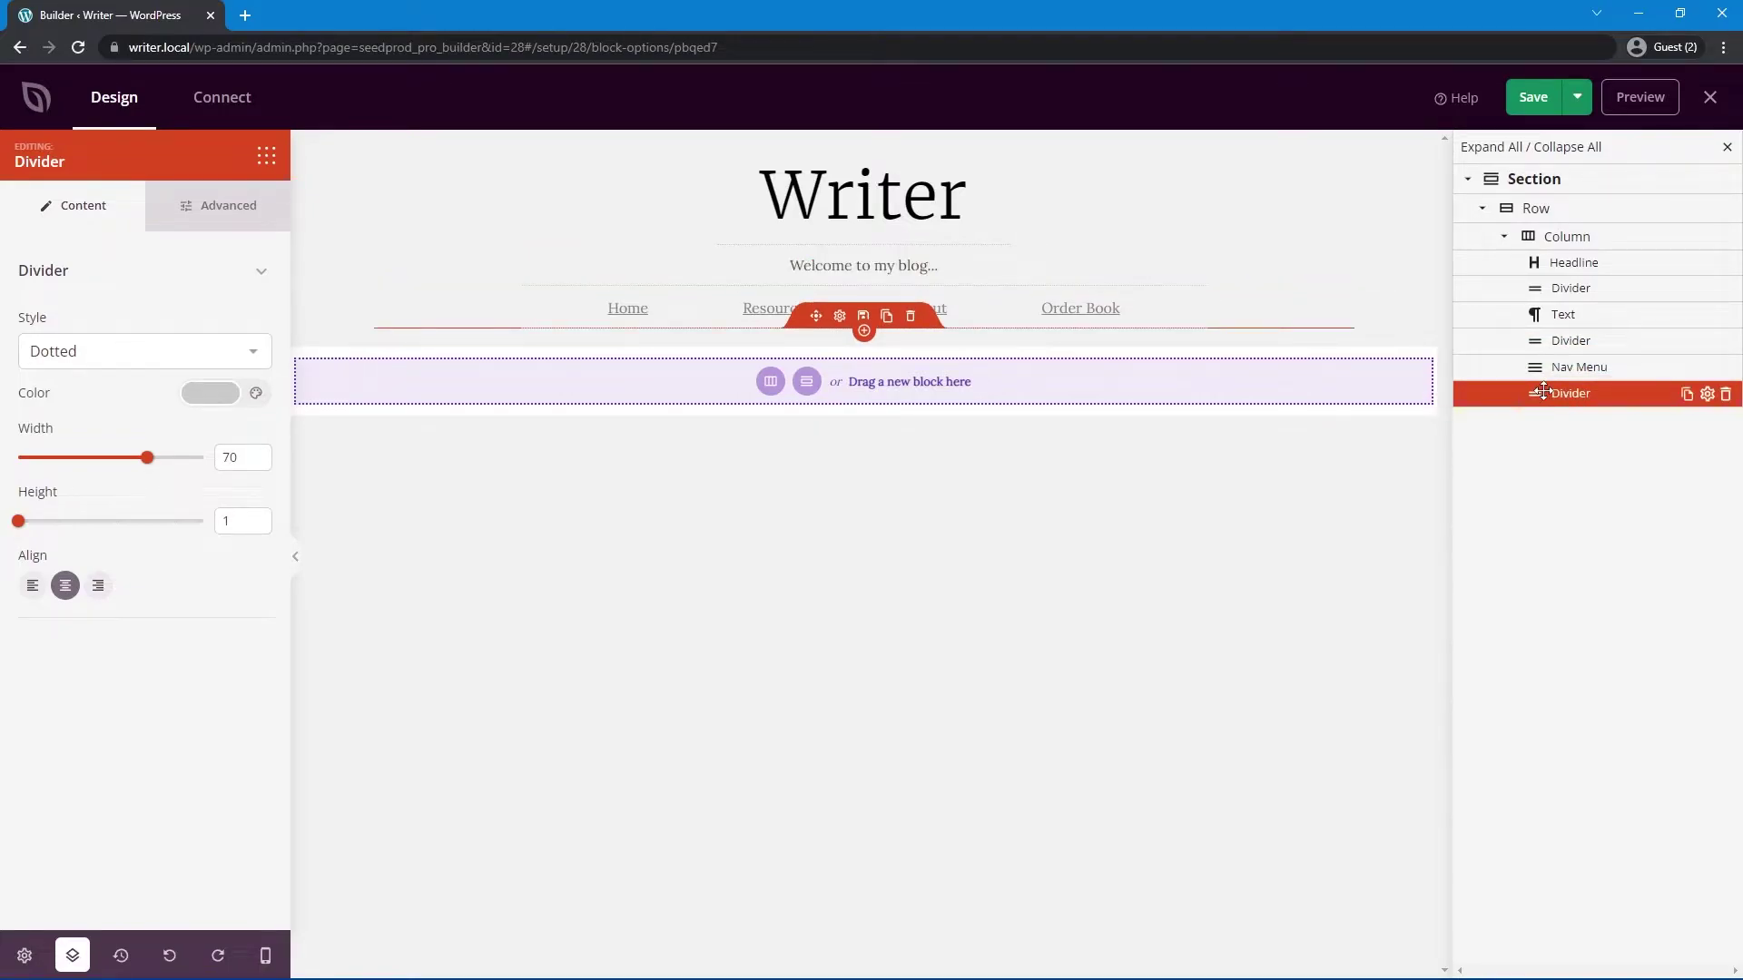
pyautogui.click(1532, 104)
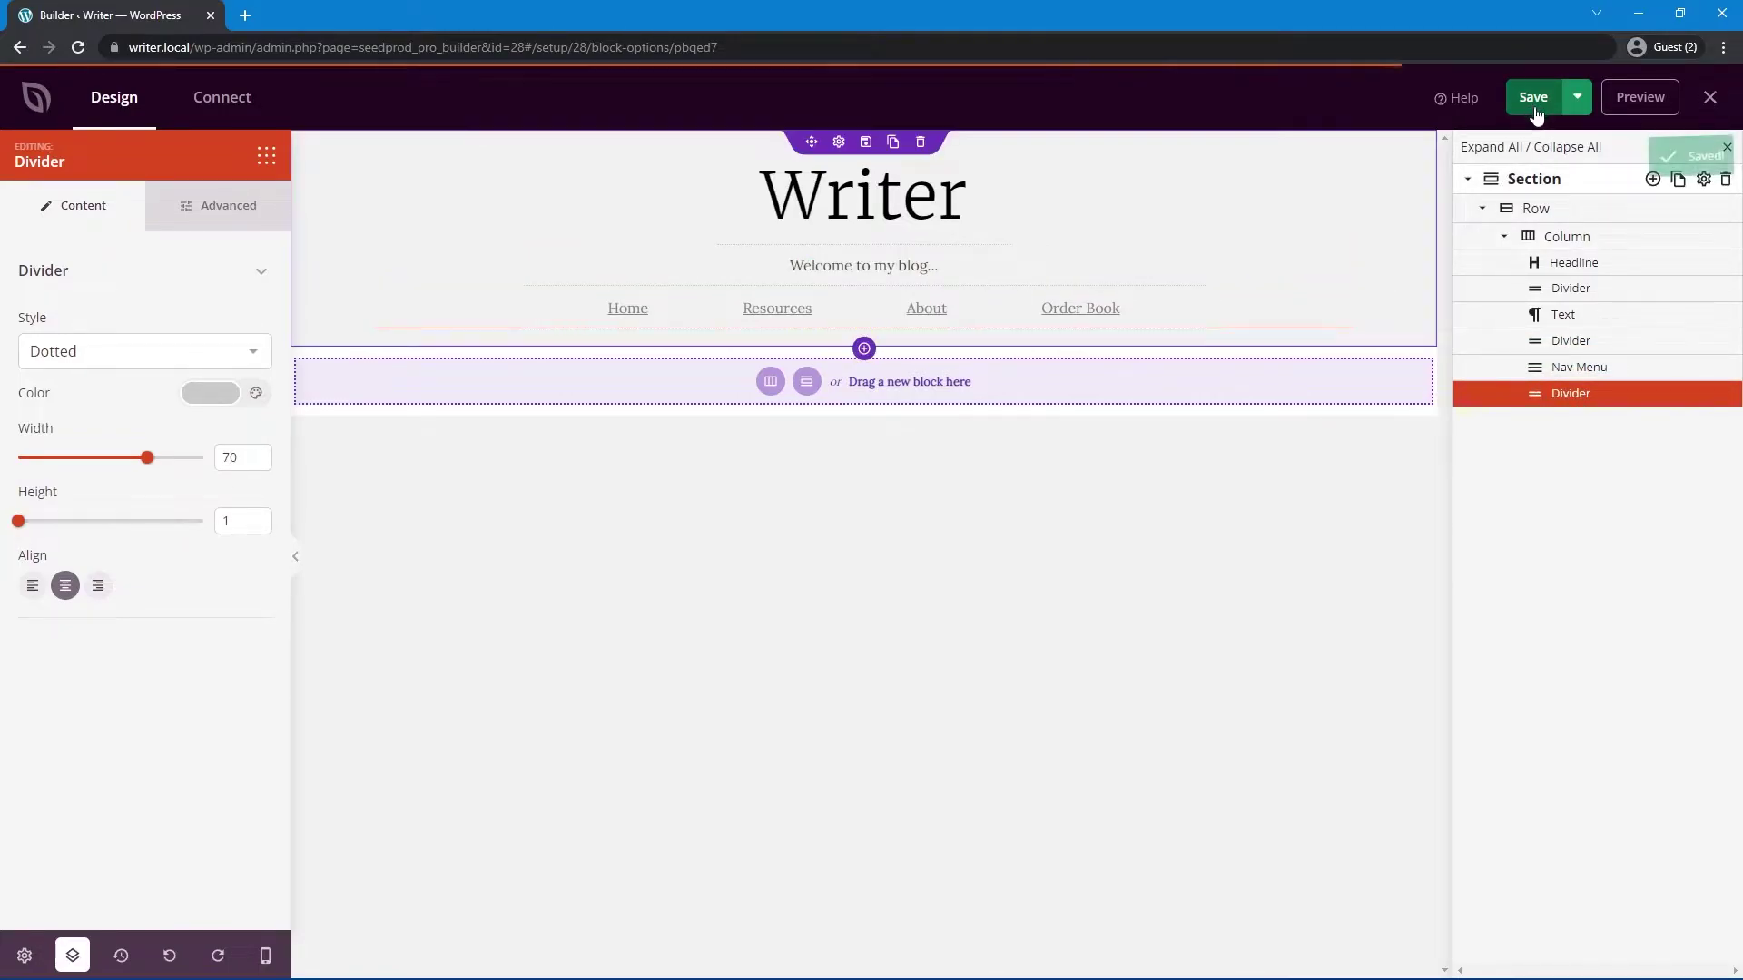
pyautogui.click(1710, 98)
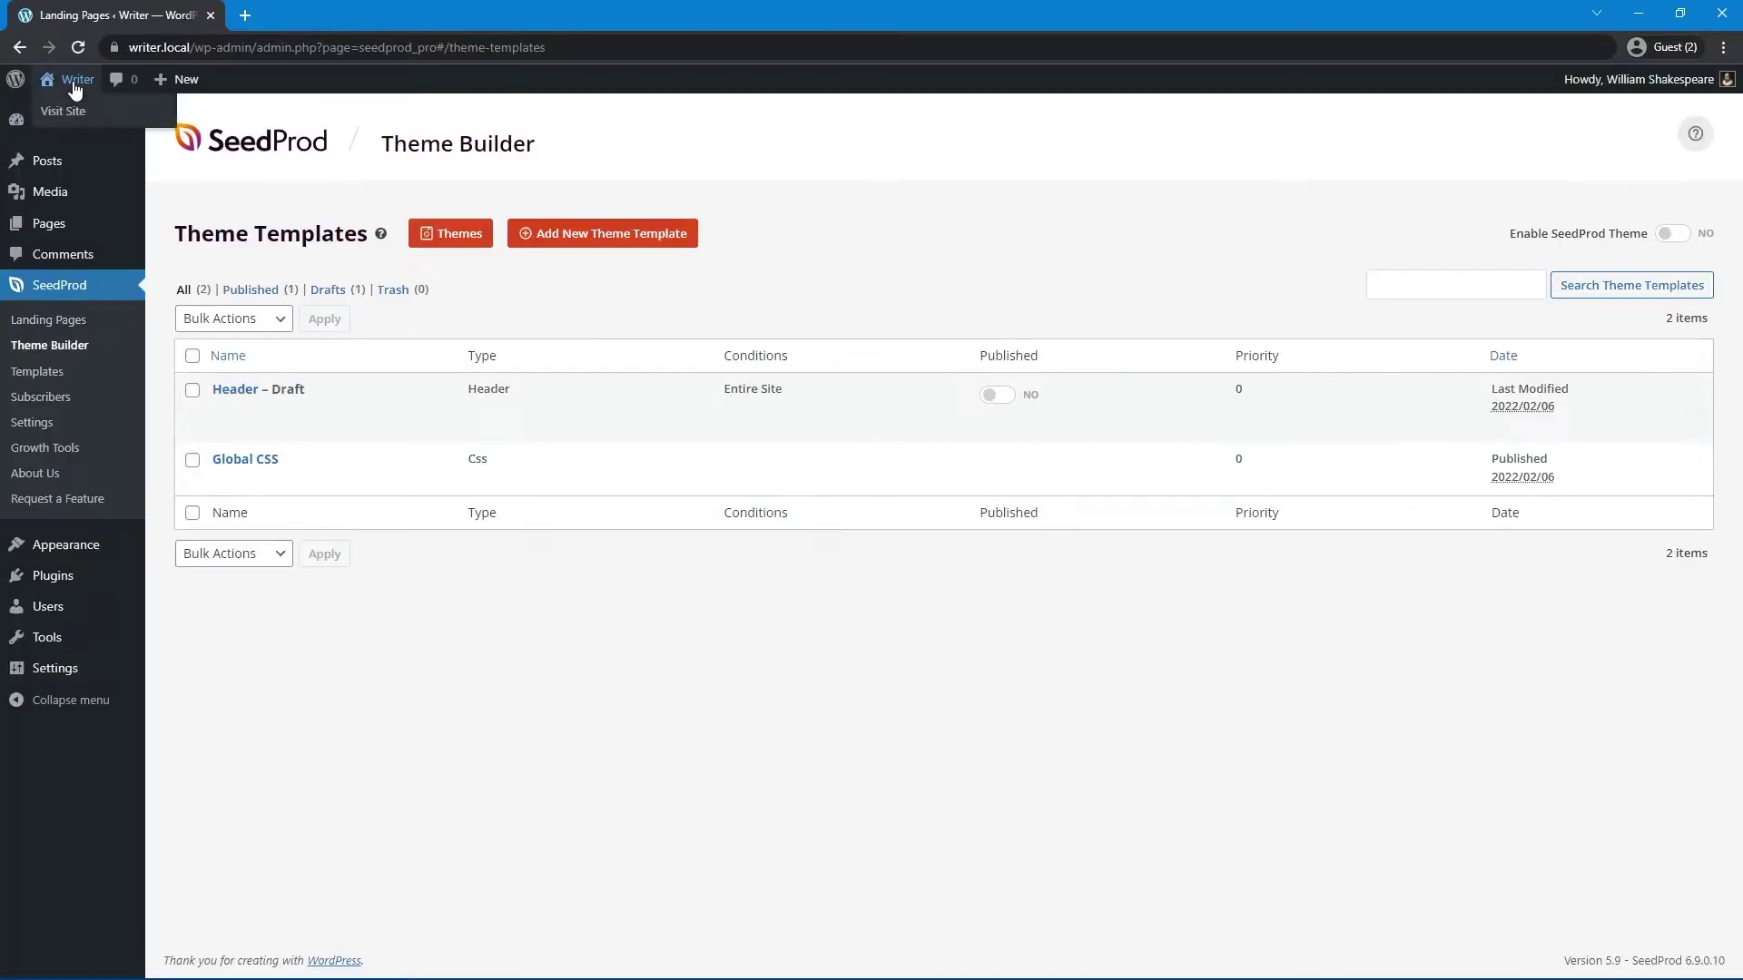
pyautogui.click(72, 110)
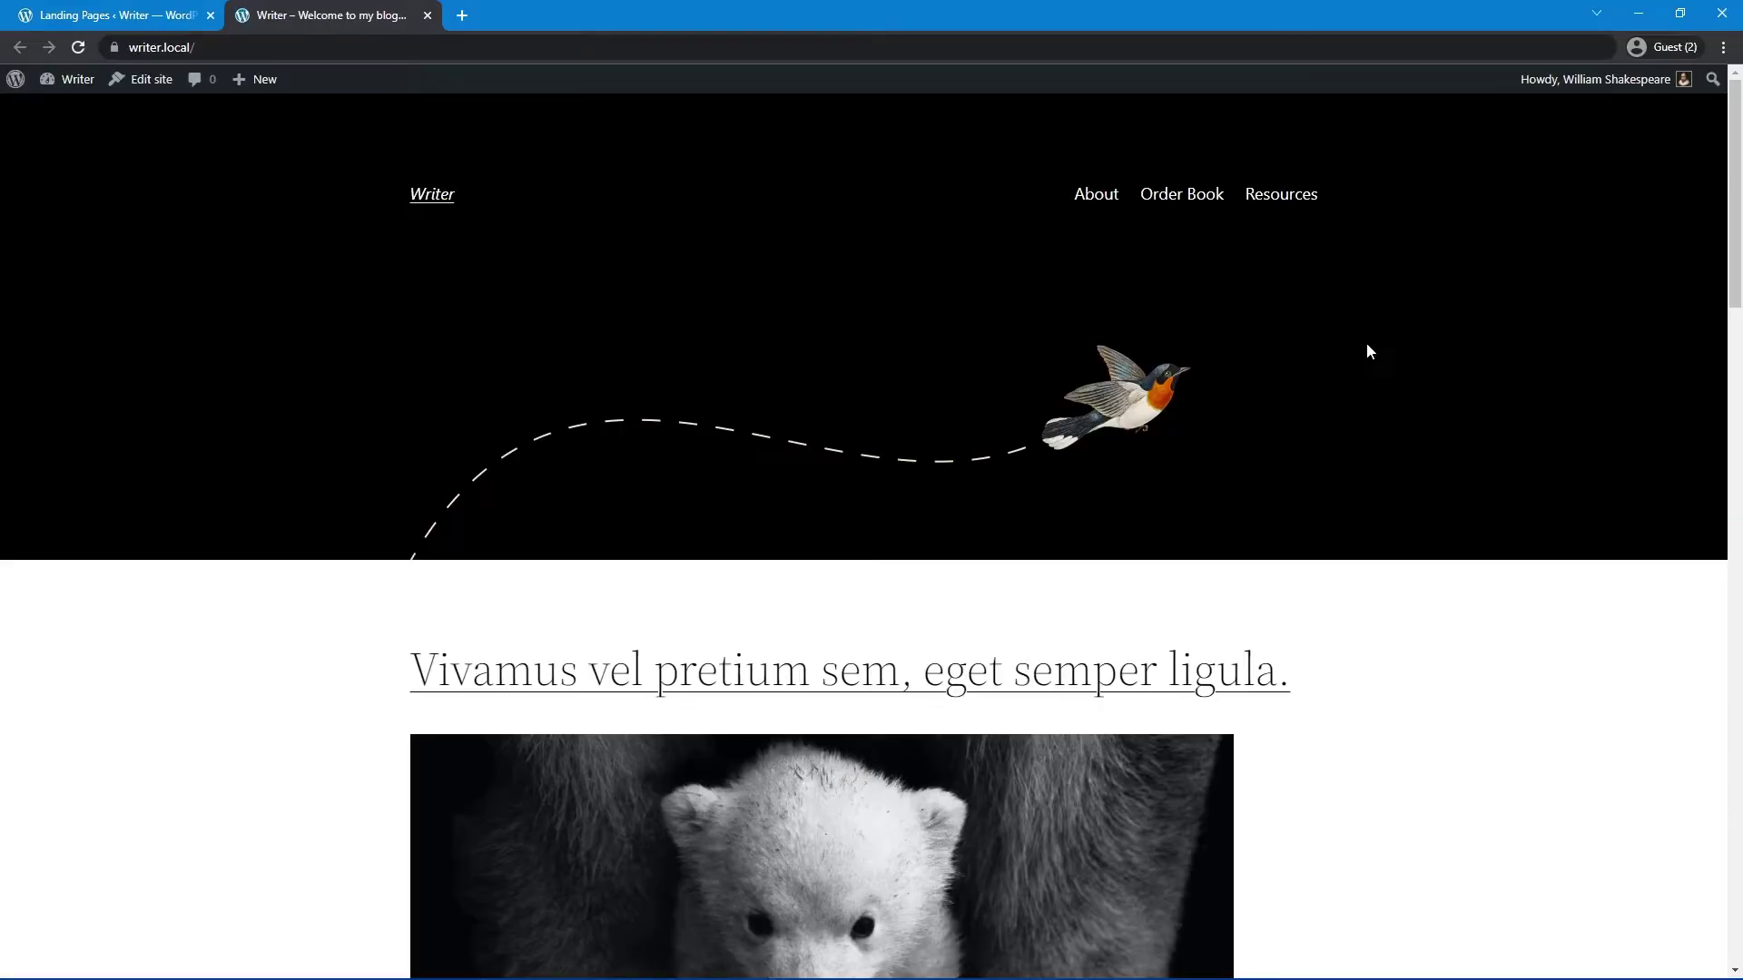
pyautogui.click(155, 22)
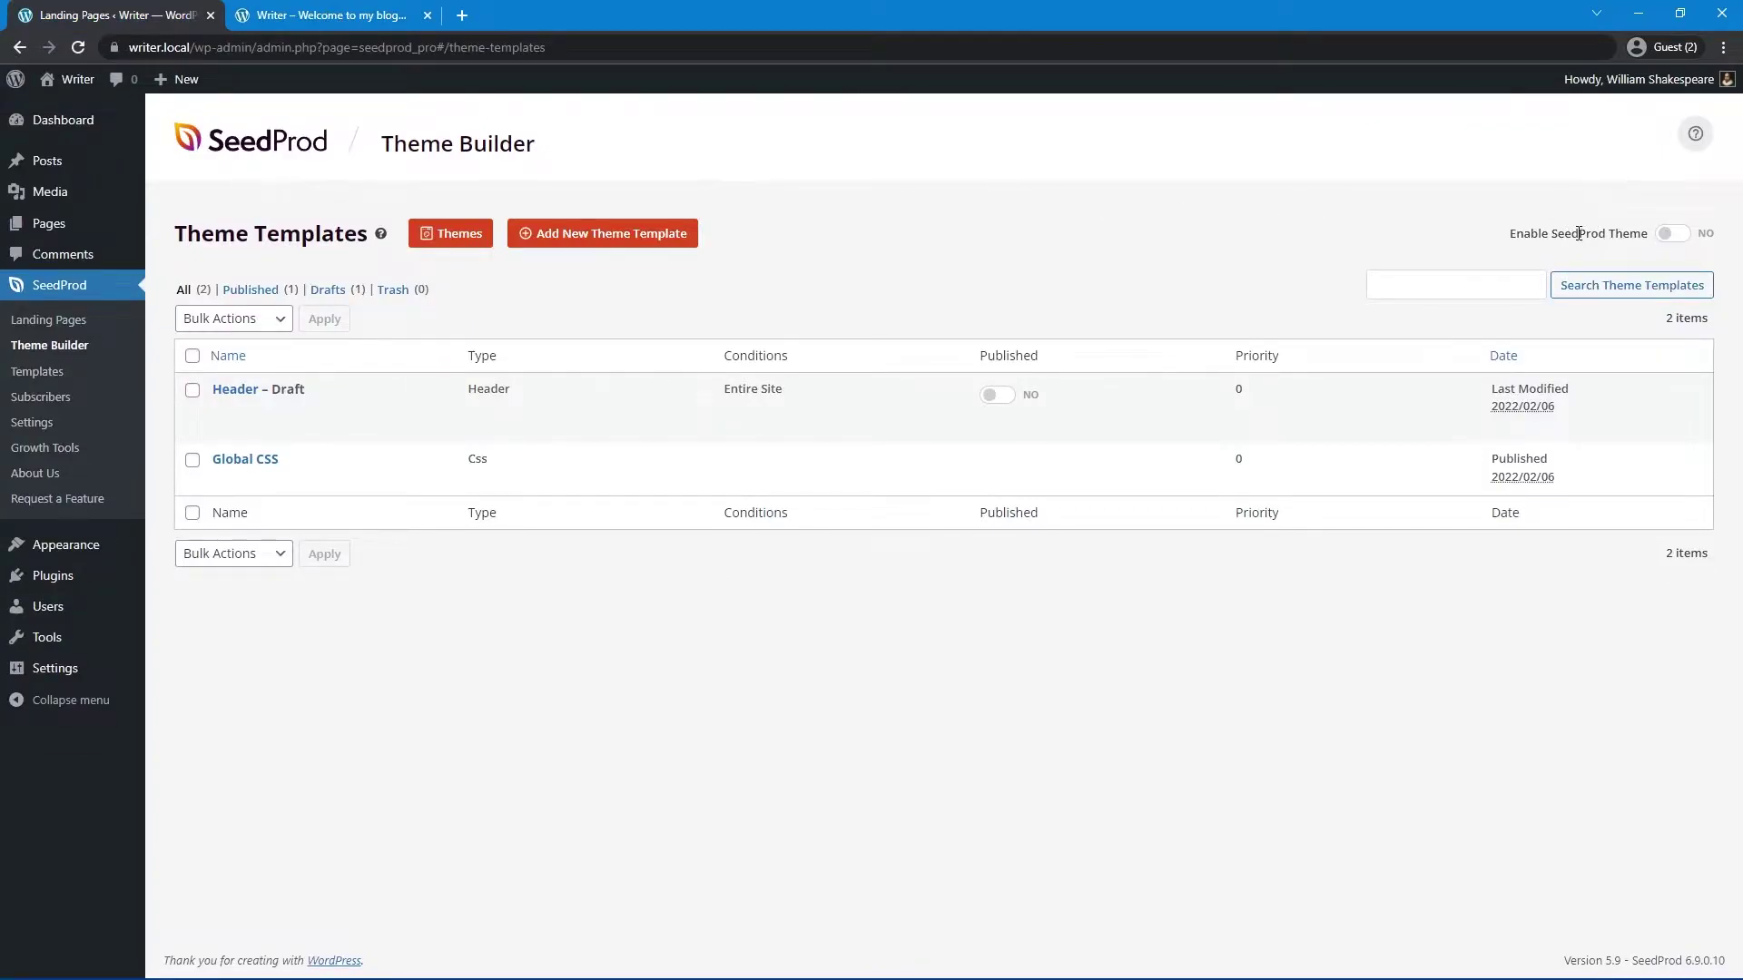
# Step: Enable the SeedProd theme, accepting automatic Home and Blog page creation
pyautogui.click(1676, 238)
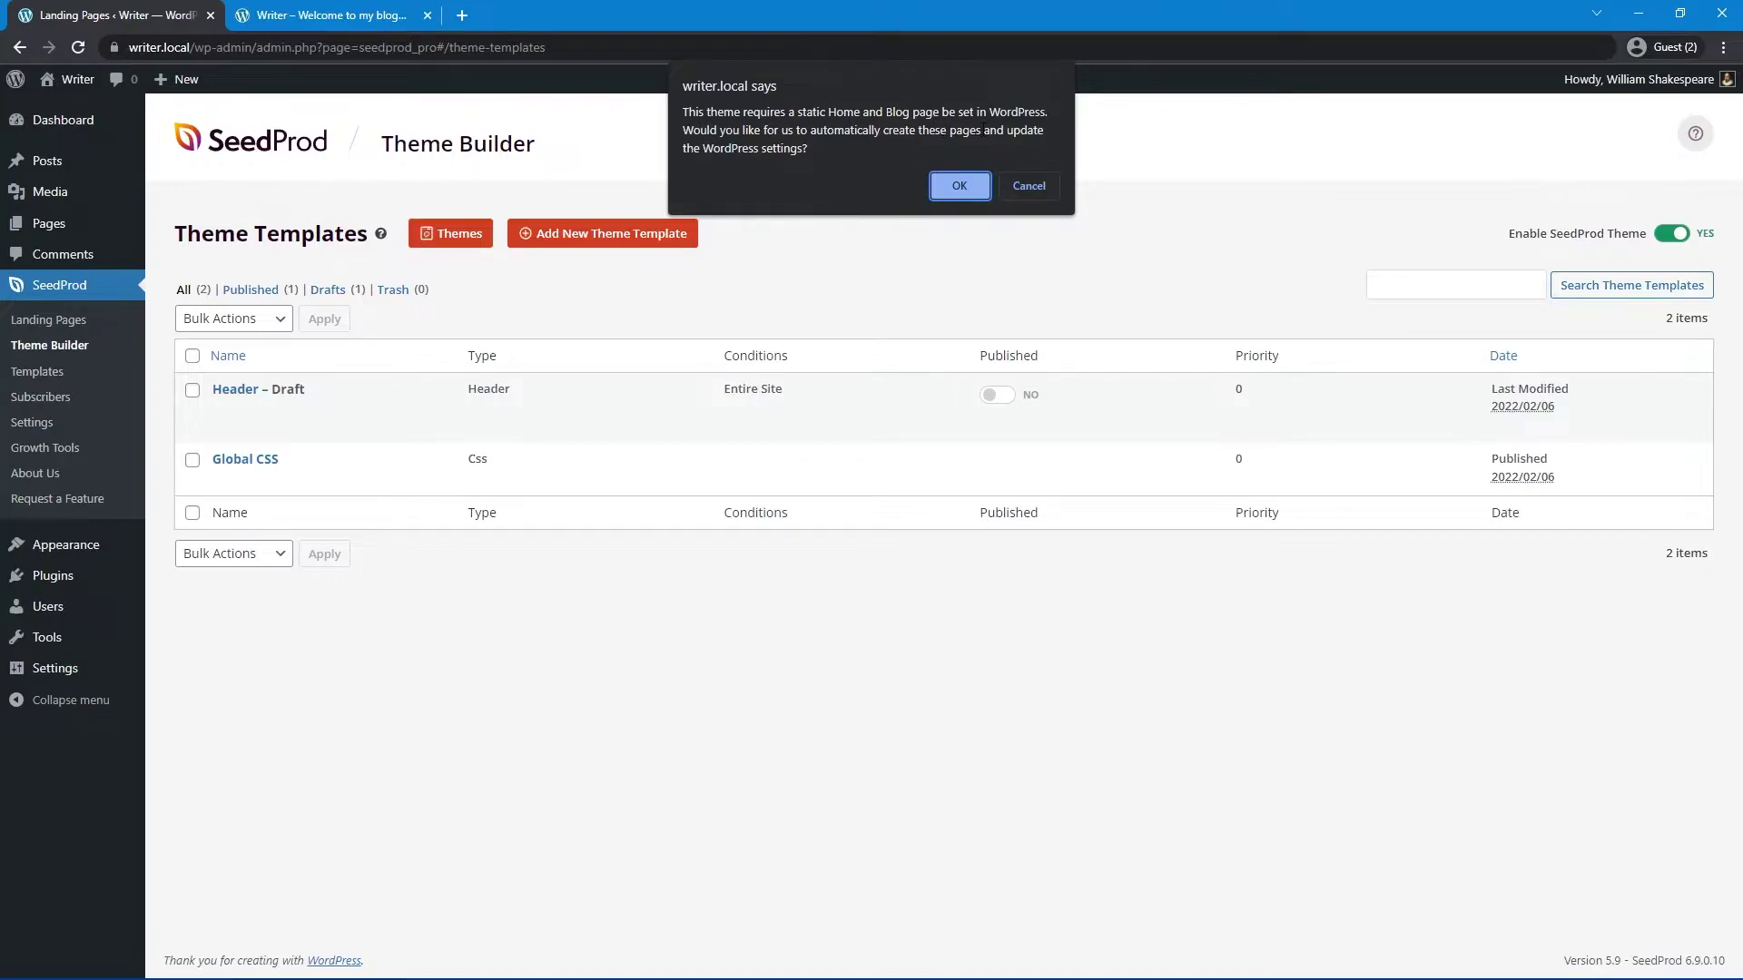
pyautogui.click(953, 187)
pyautogui.click(1031, 187)
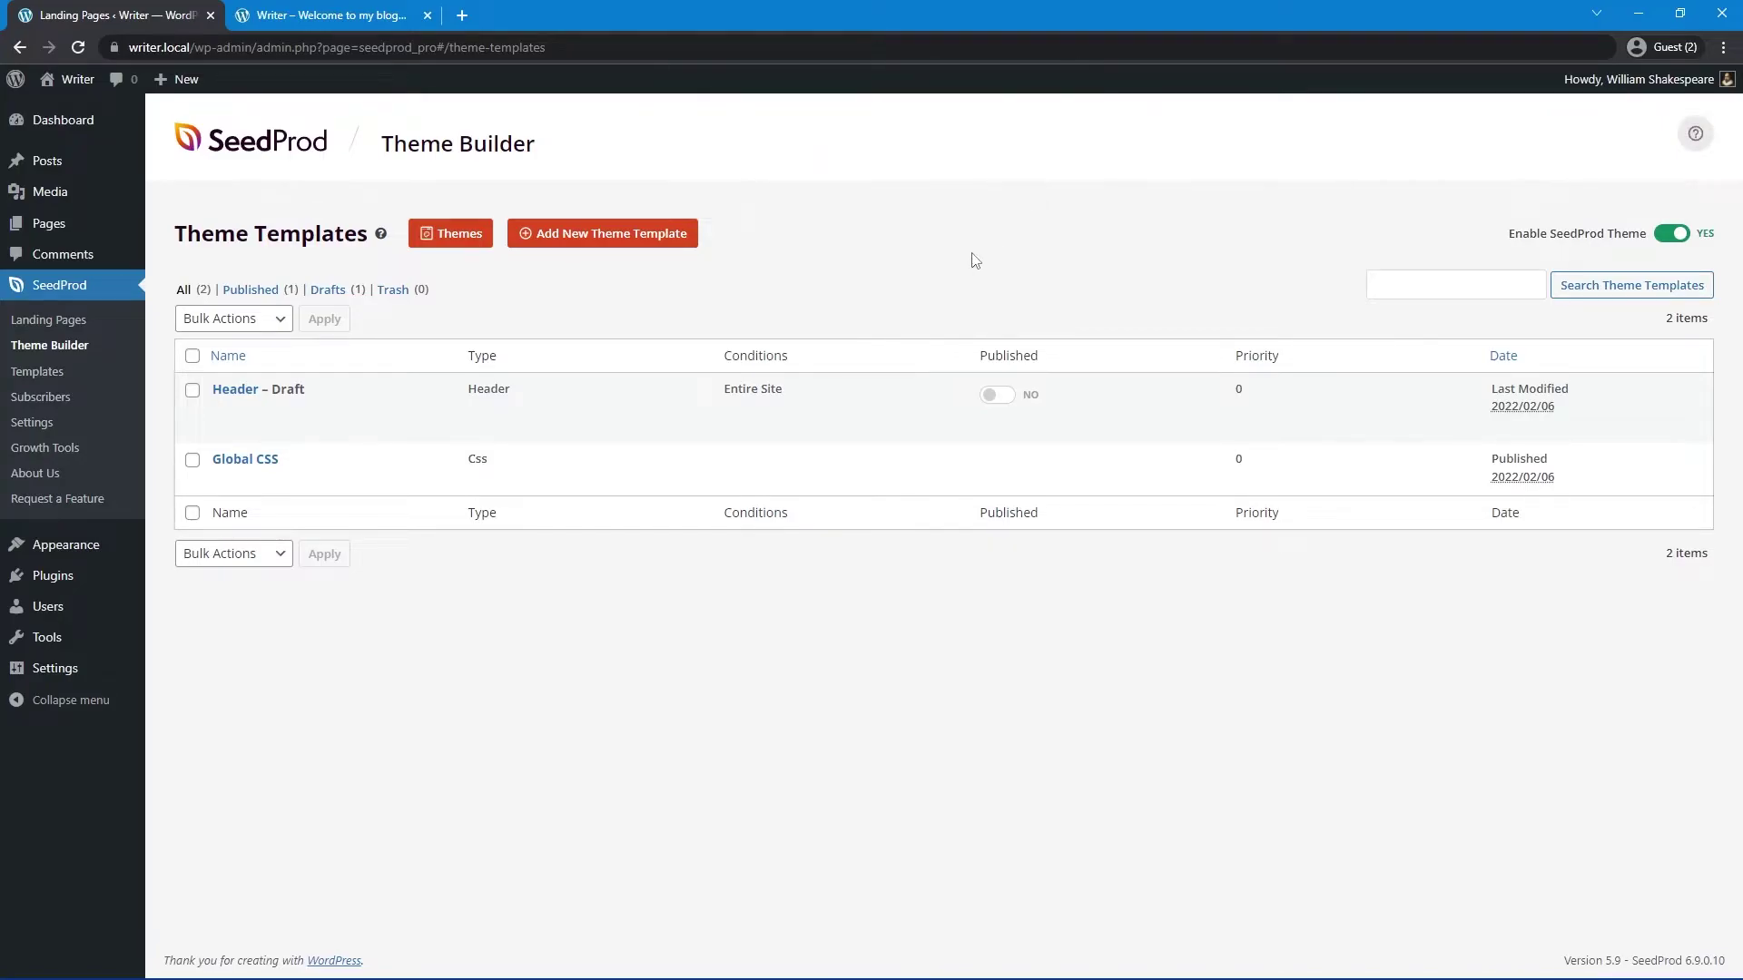
# Step: Reload the live site to confirm it shows 'No Template Found', then return to the admin tab
pyautogui.click(319, 18)
pyautogui.click(78, 47)
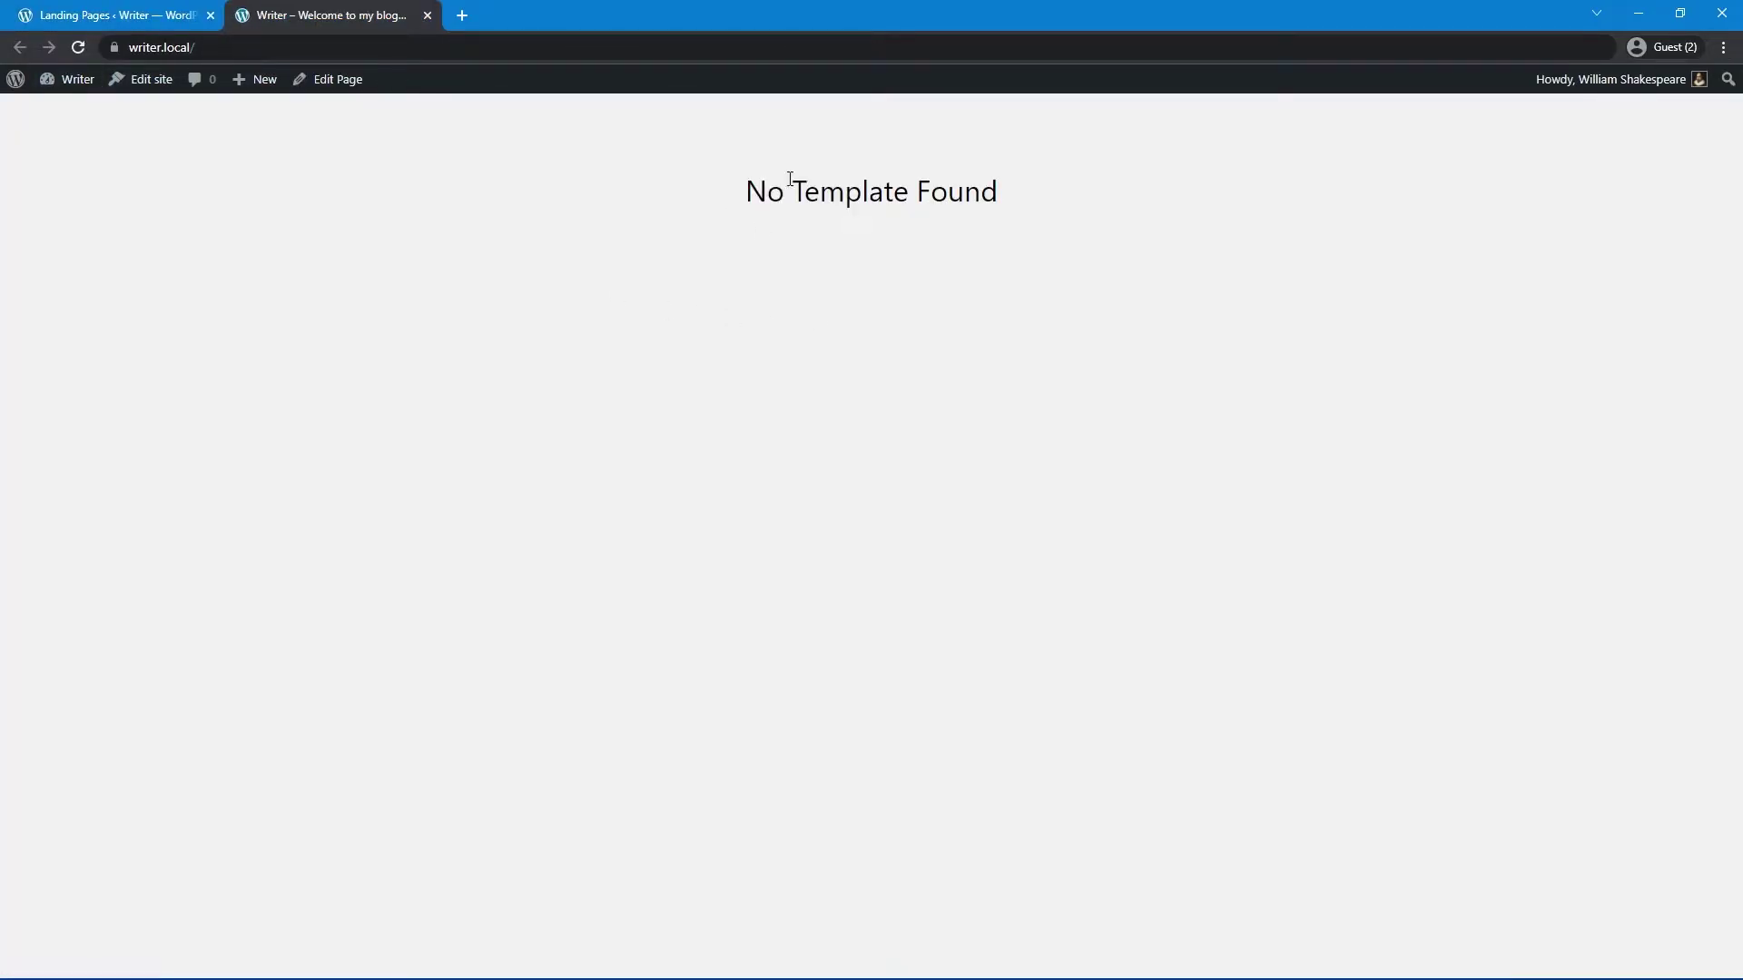
pyautogui.tripleClick(790, 179)
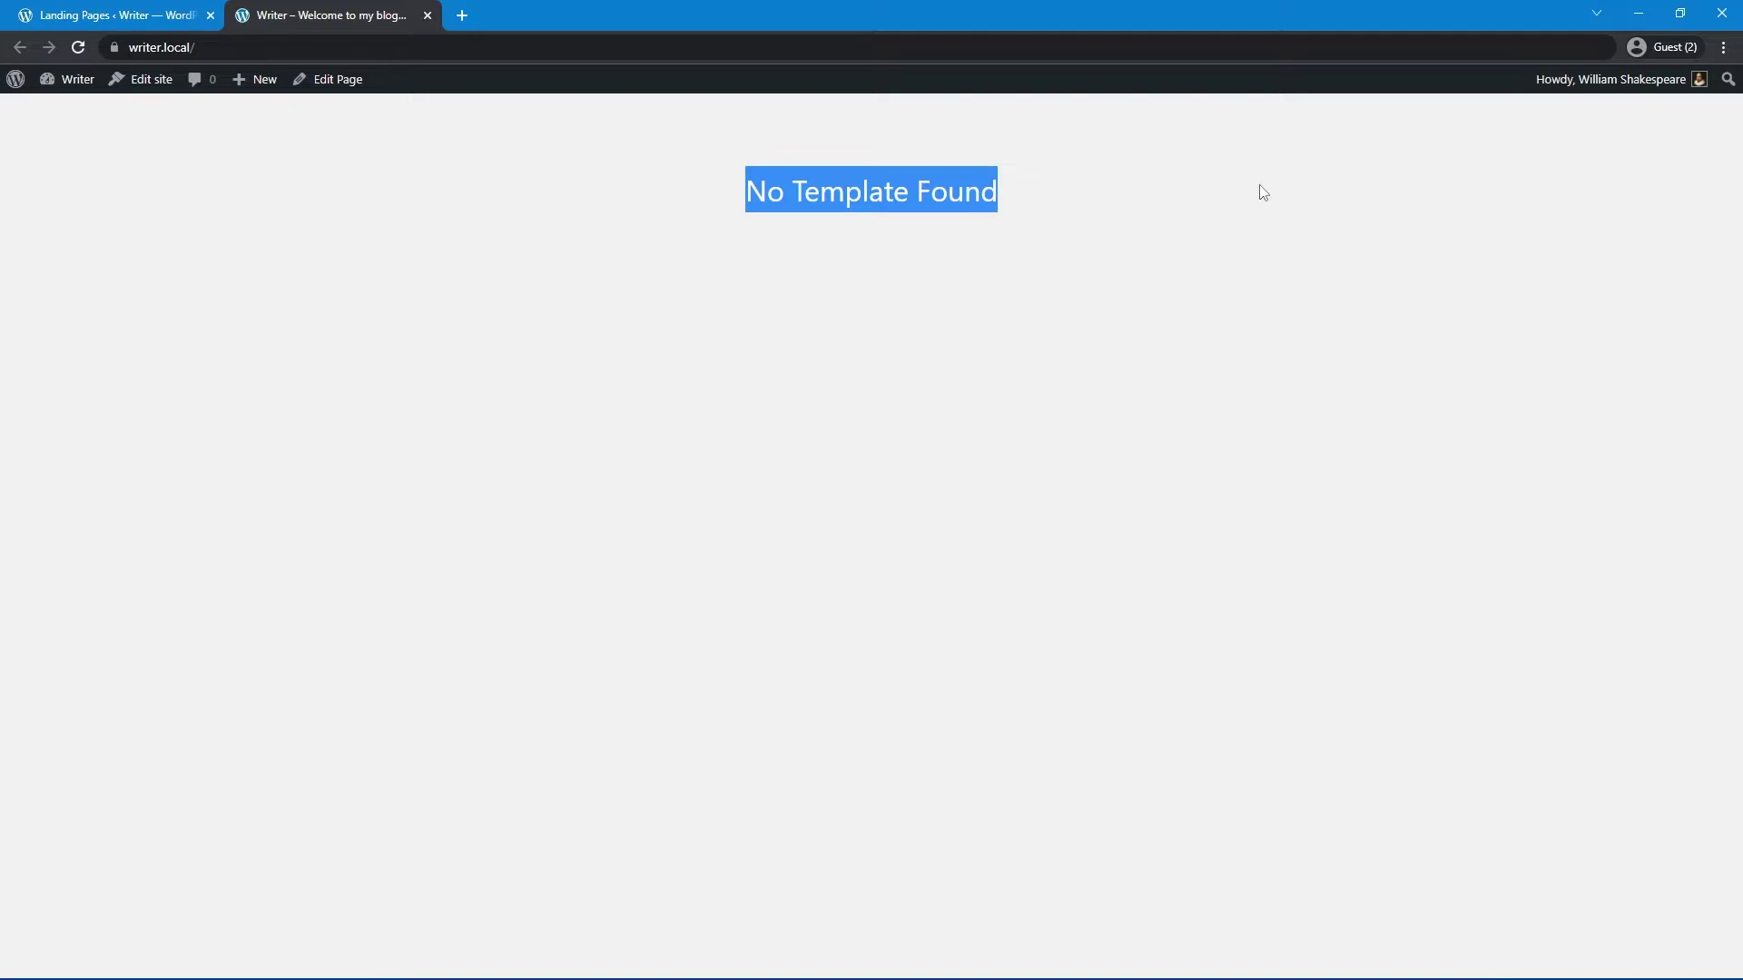
pyautogui.click(1262, 192)
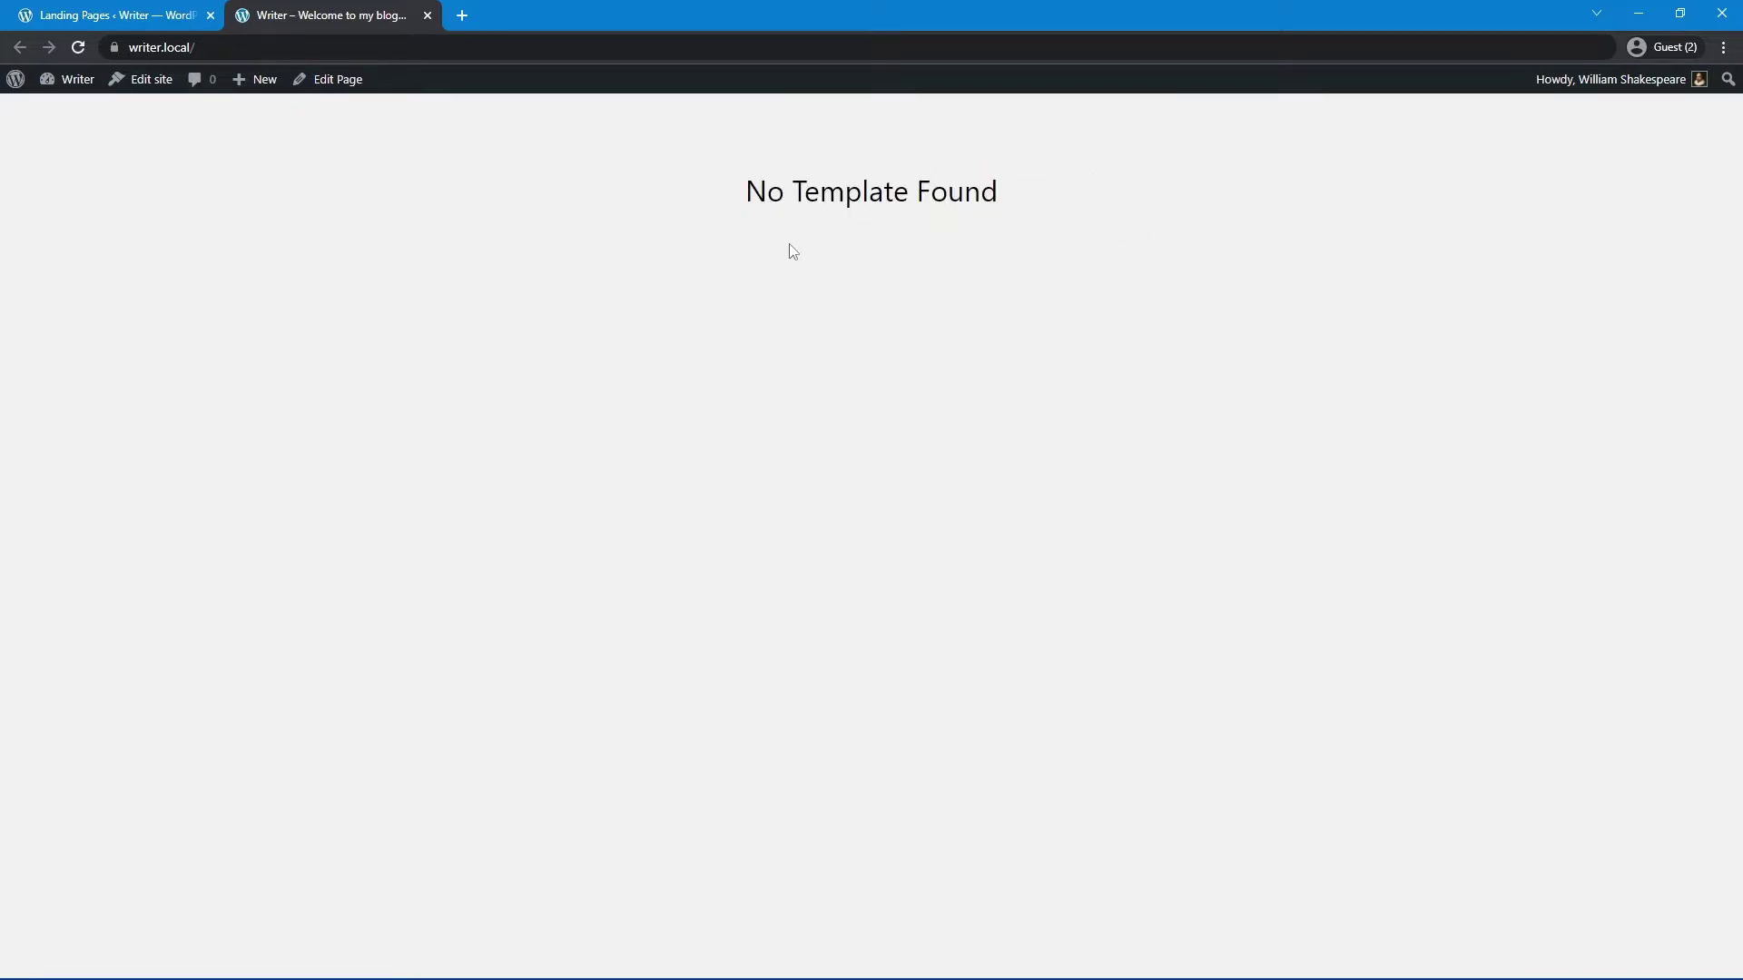
pyautogui.click(116, 25)
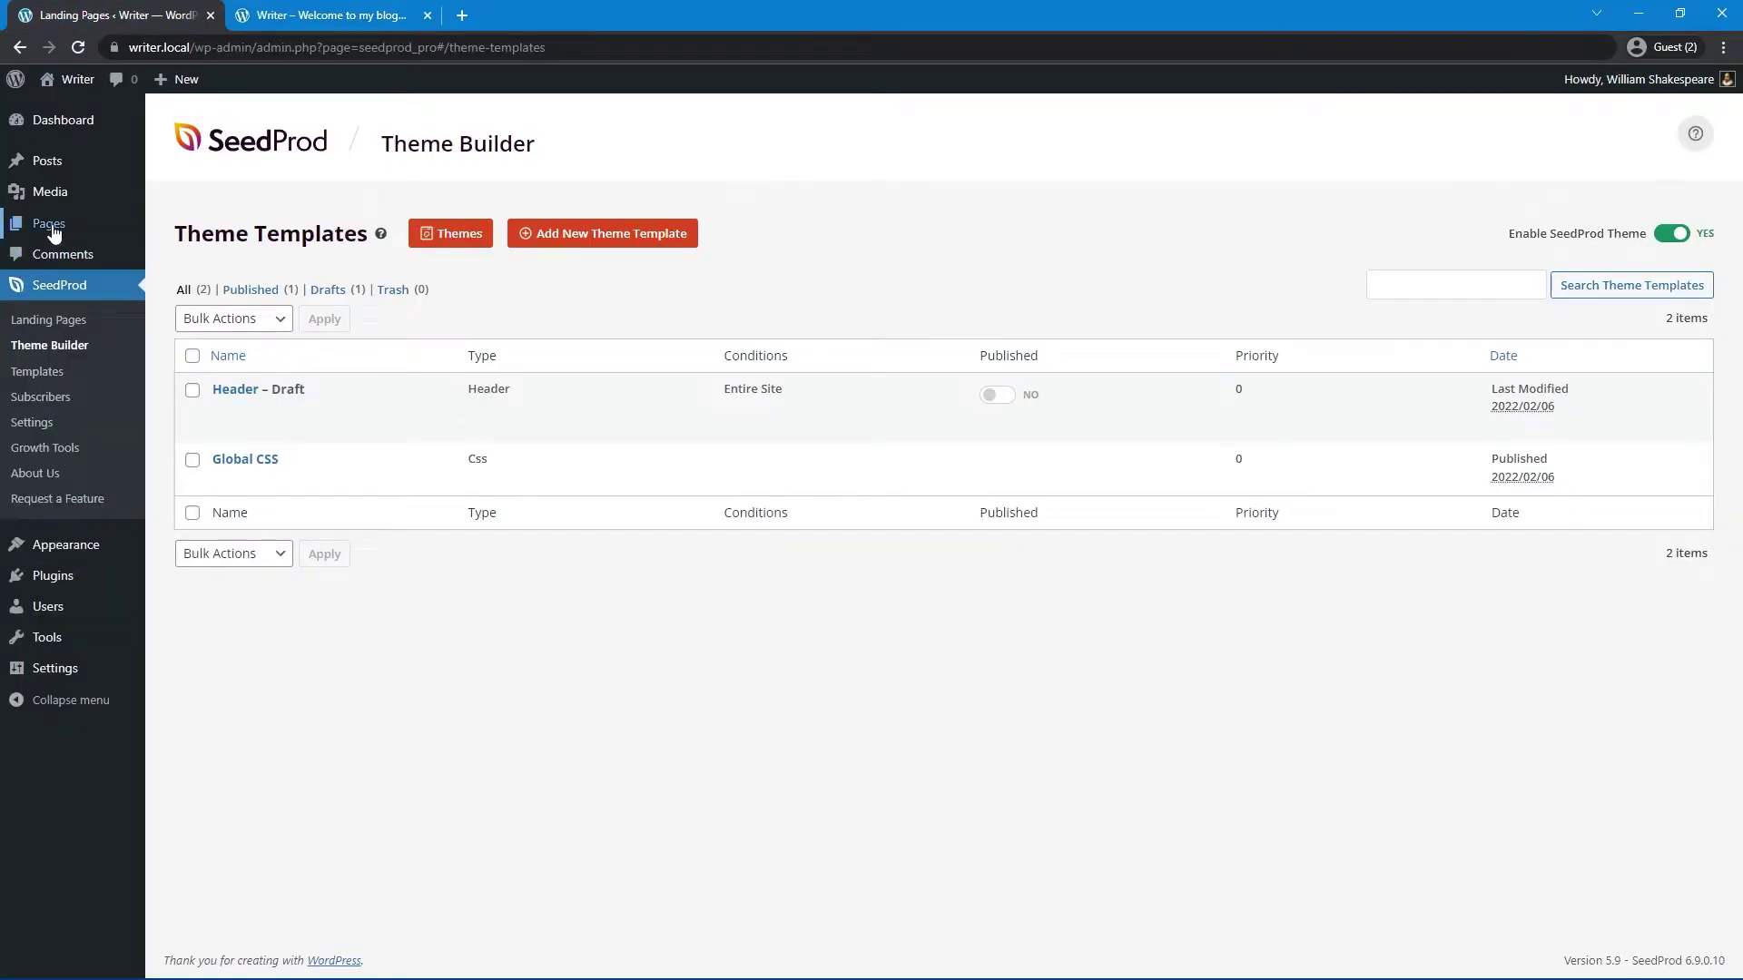
# Step: Review All Pages, then confirm Reading Settings use Home as homepage and Blog as posts page
pyautogui.moveTo(53, 223)
pyautogui.click(178, 234)
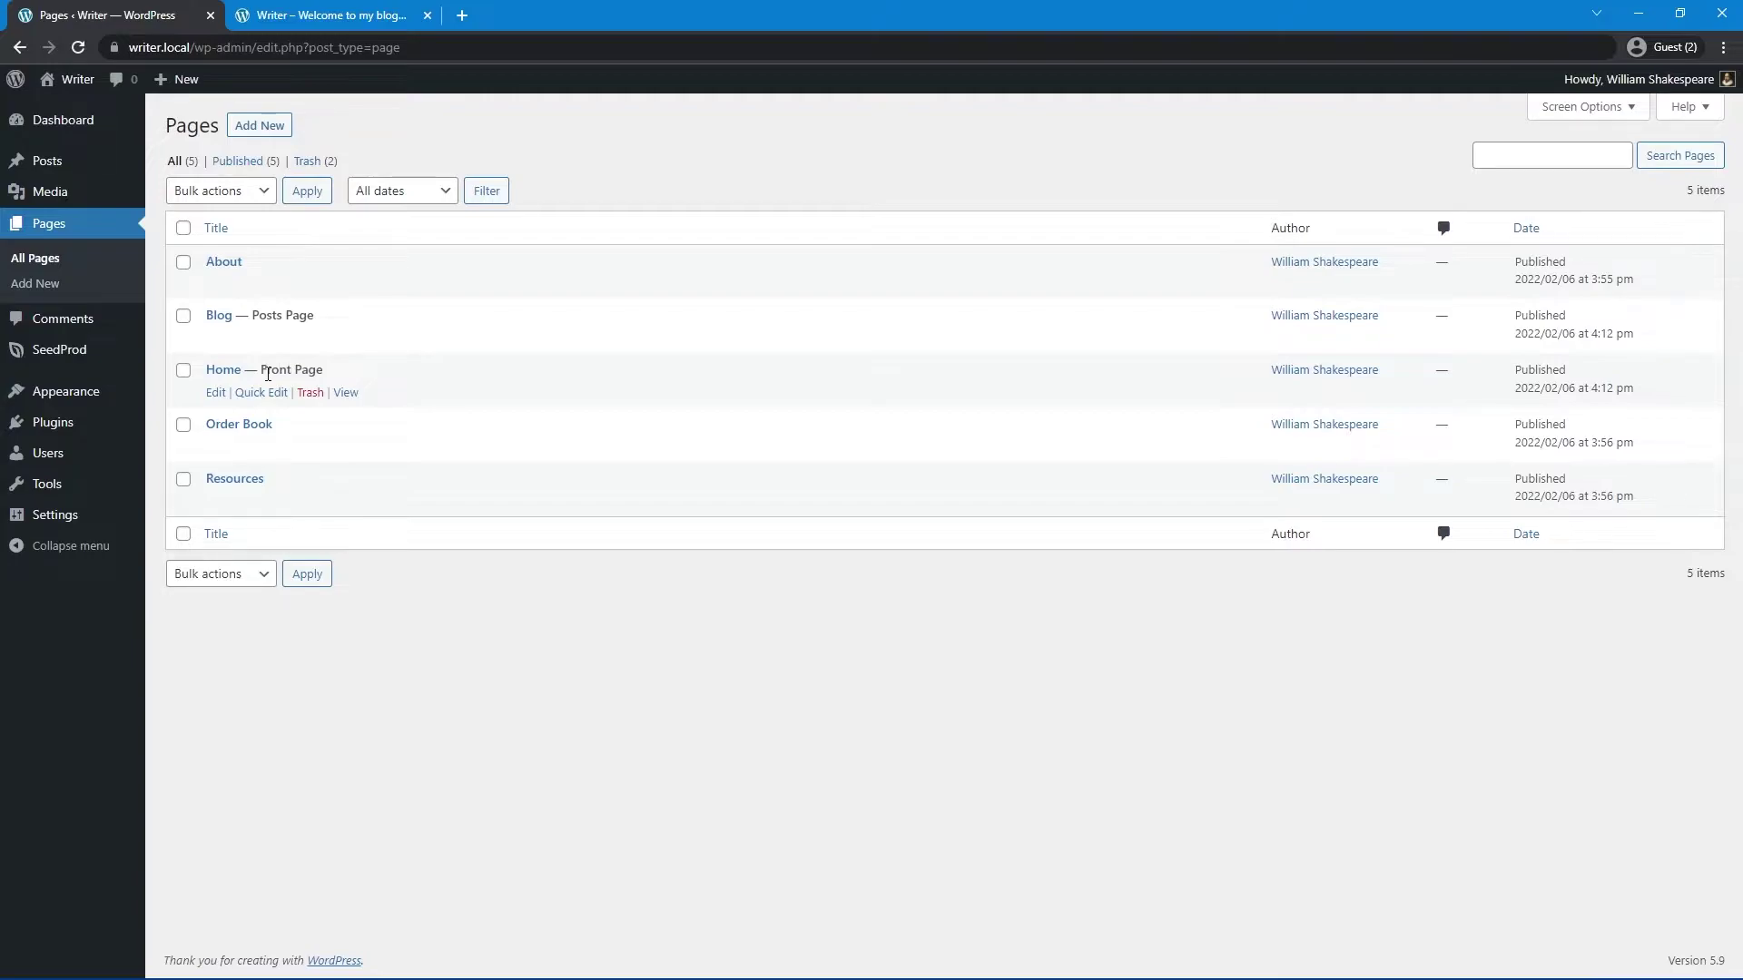
pyautogui.moveTo(27, 521)
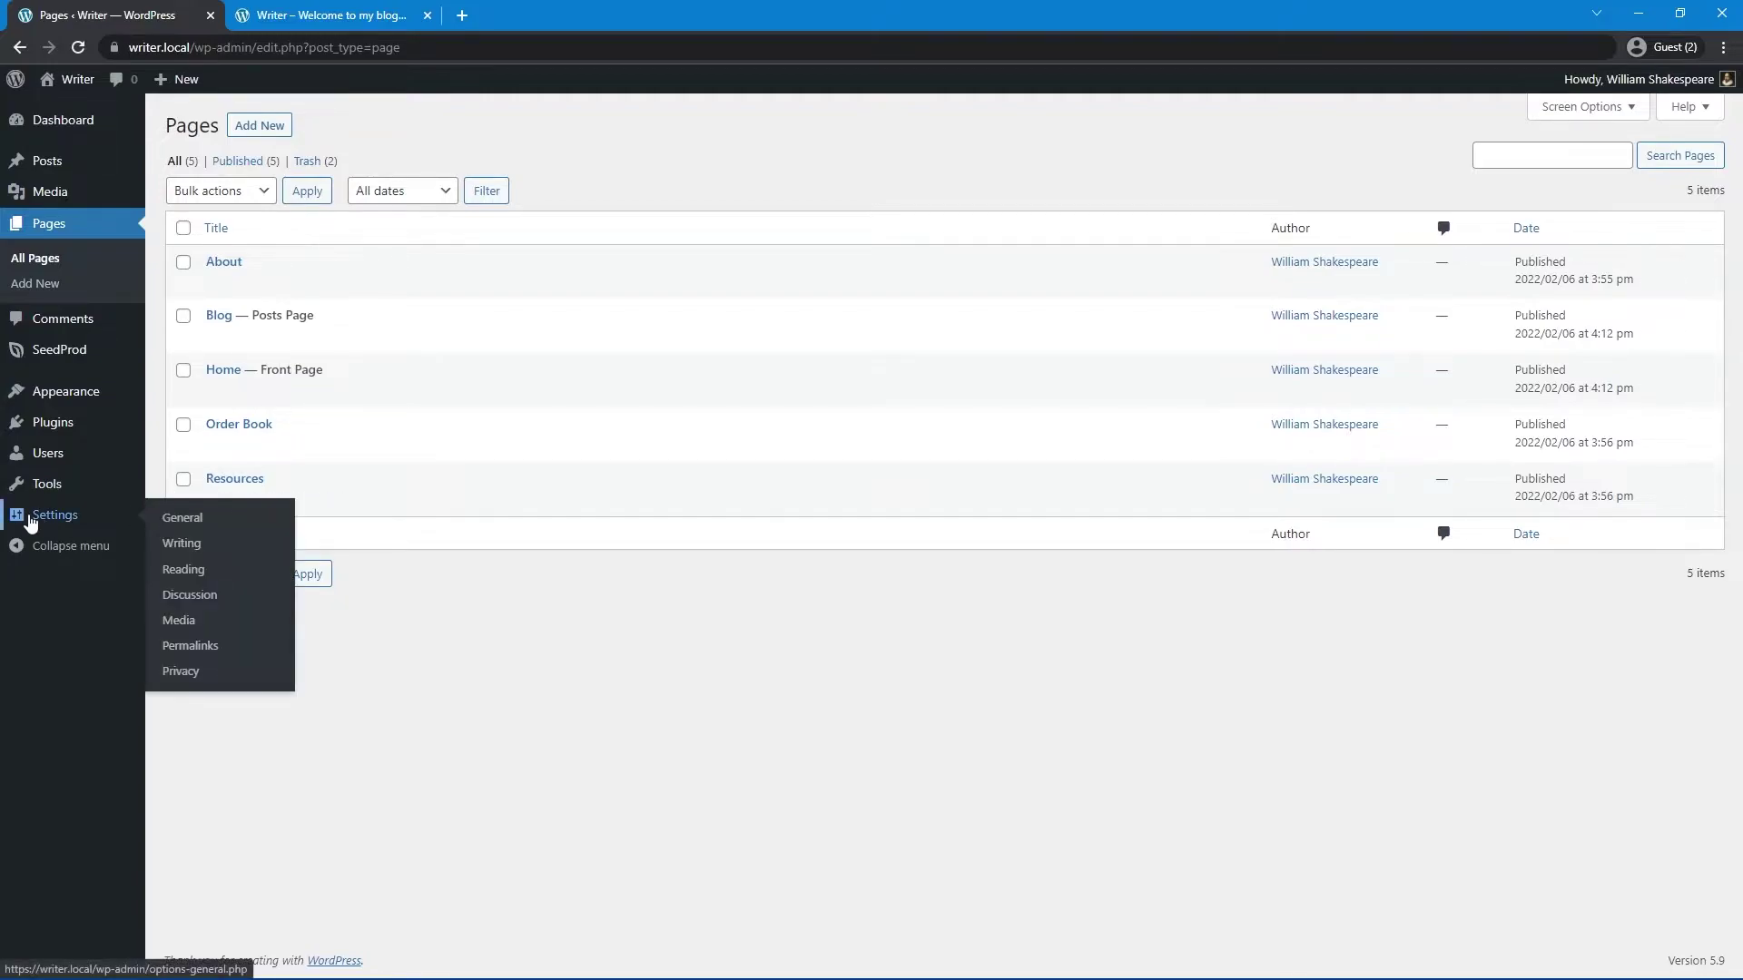
pyautogui.click(186, 571)
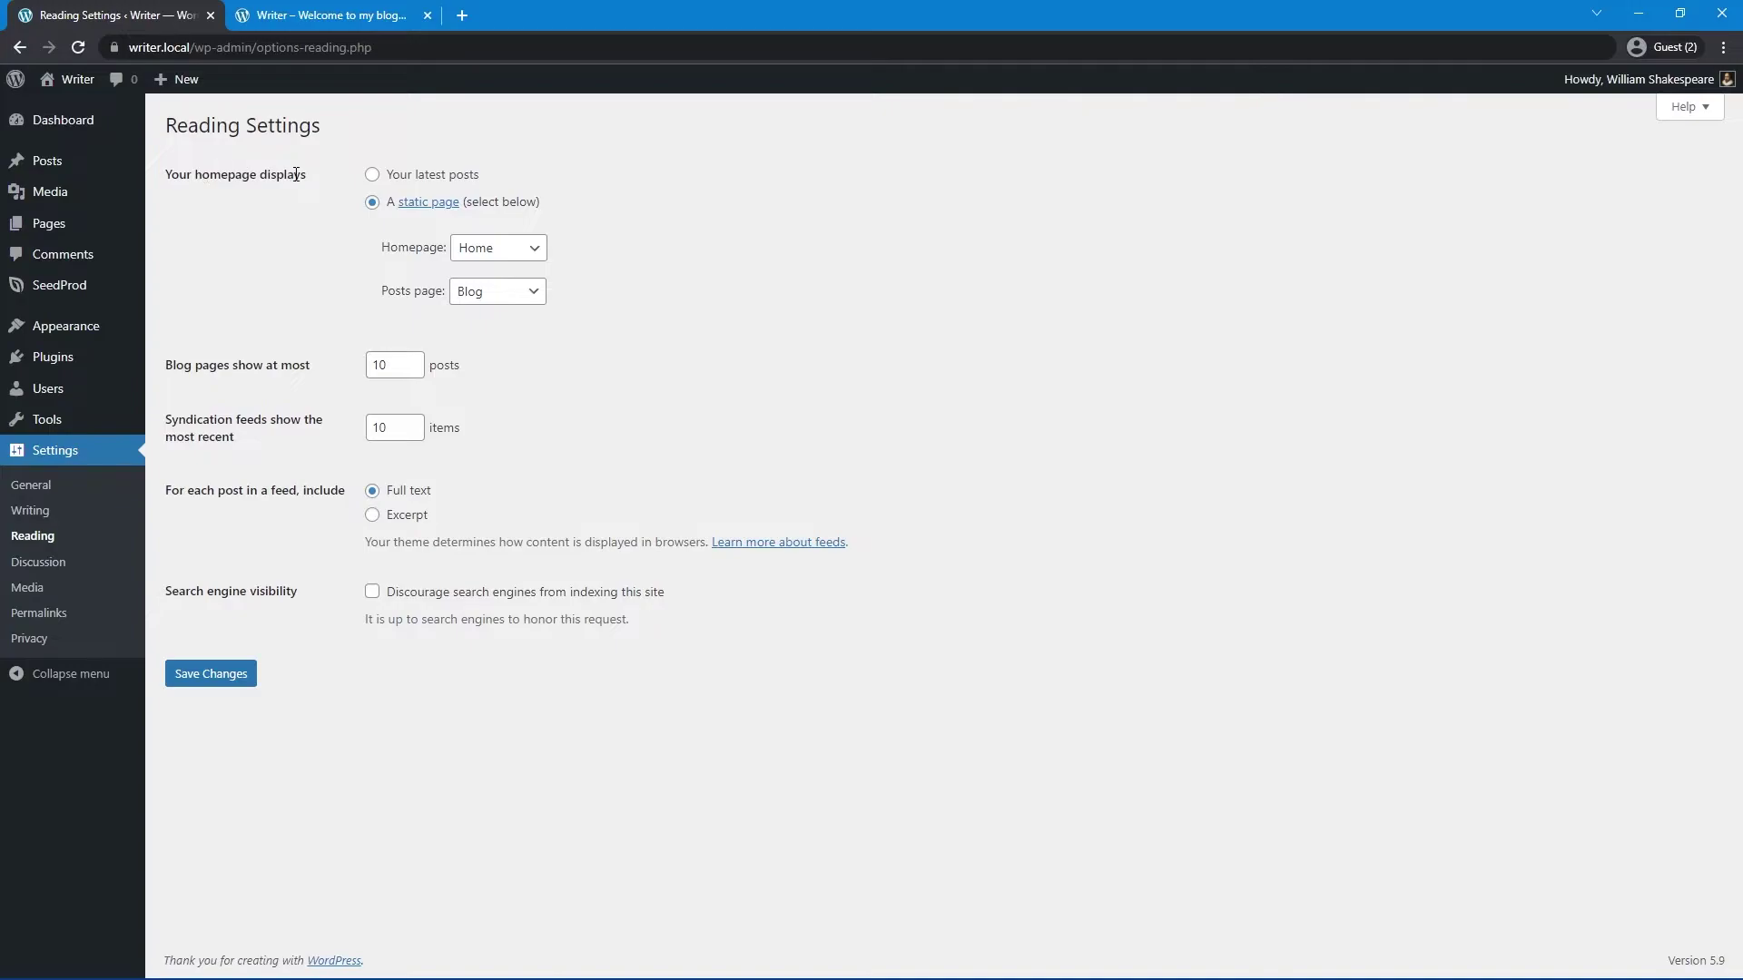
pyautogui.click(526, 254)
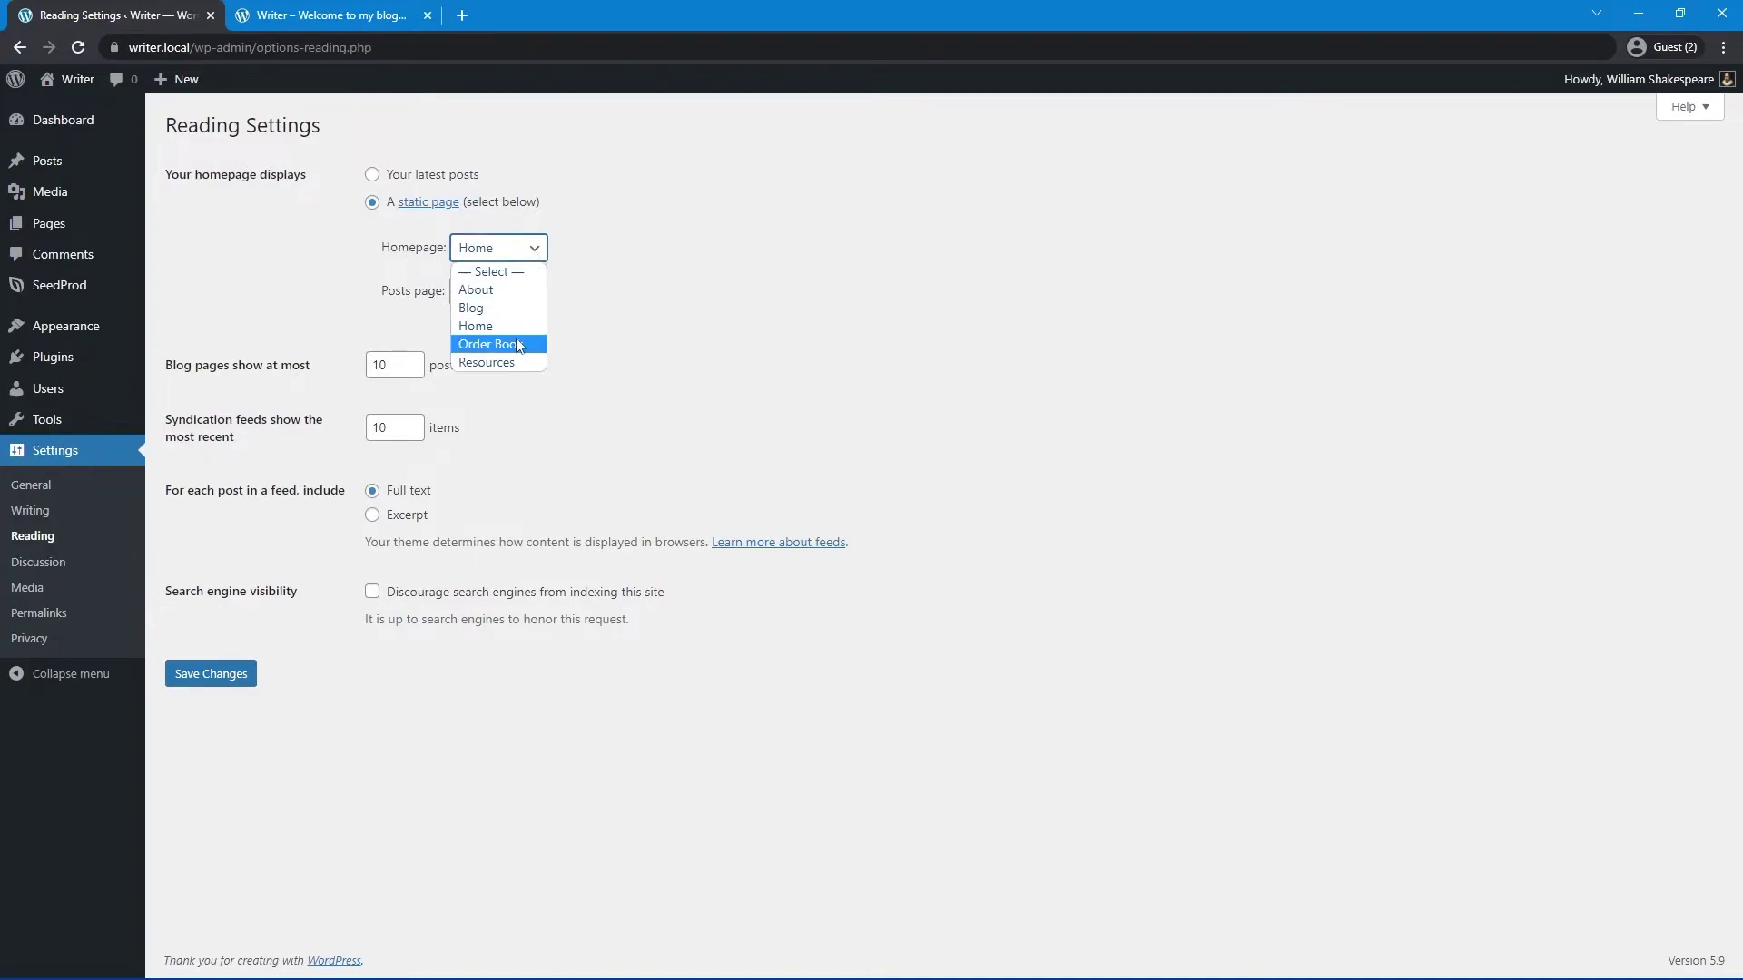
pyautogui.click(515, 325)
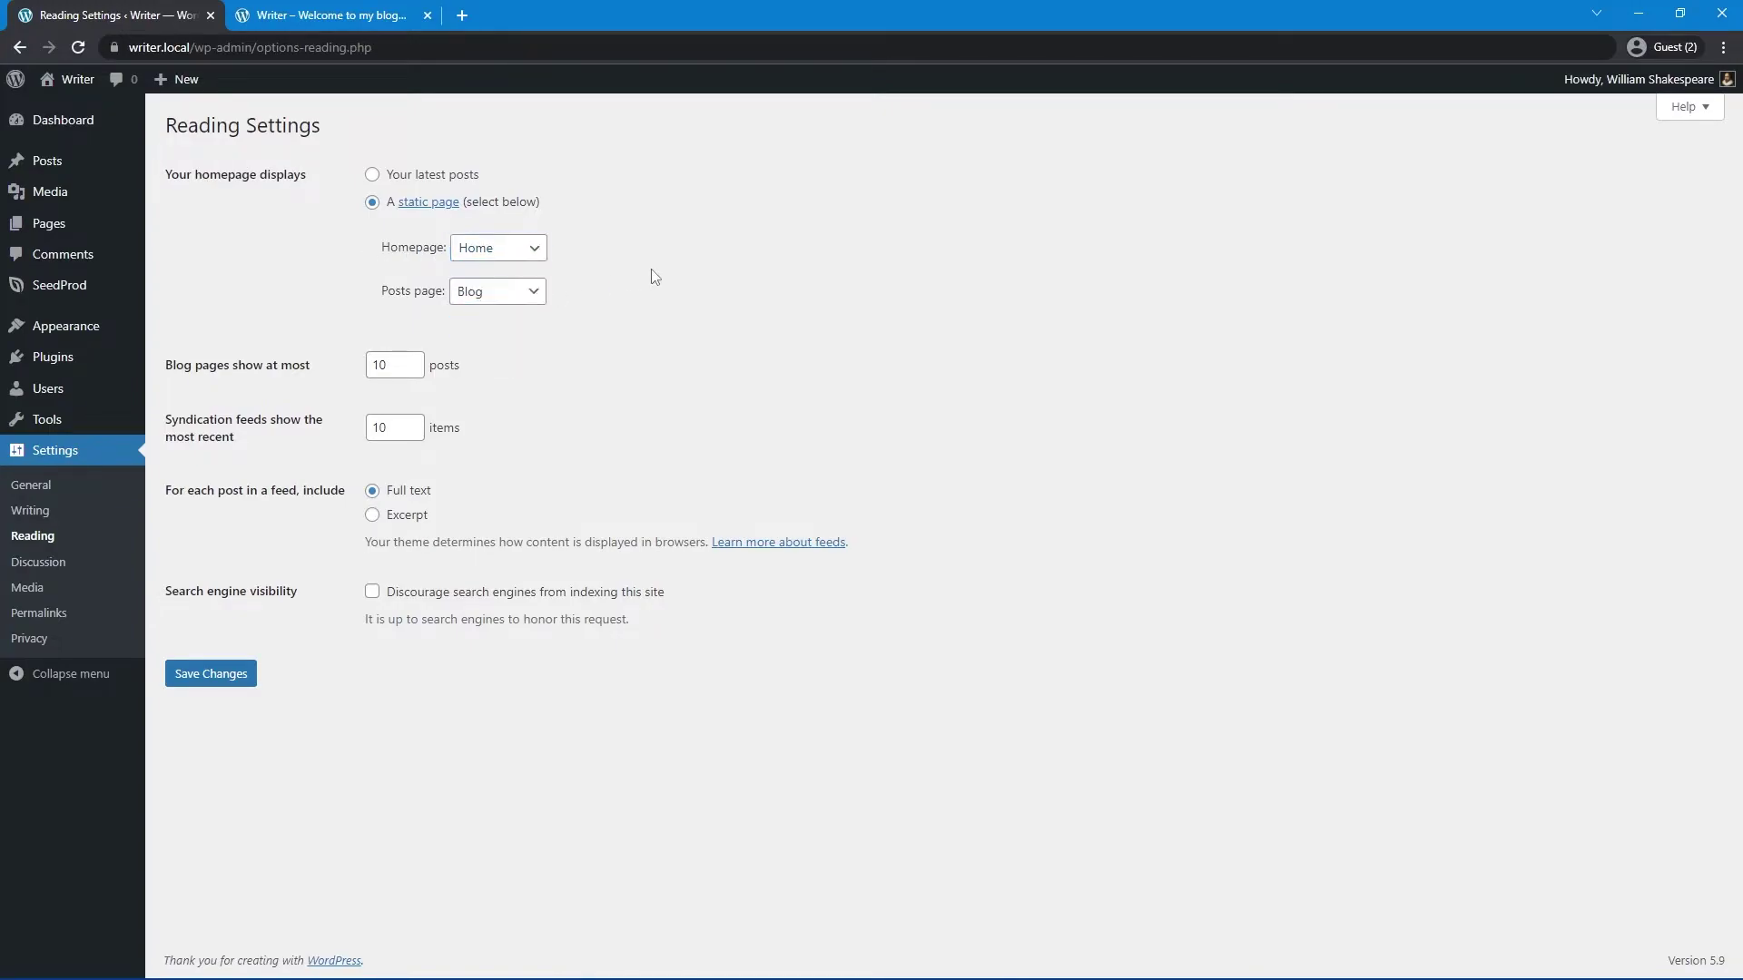
pyautogui.click(509, 291)
pyautogui.click(472, 351)
# Step: In the Theme Builder template list, switch the Header template to Published
pyautogui.moveTo(55, 284)
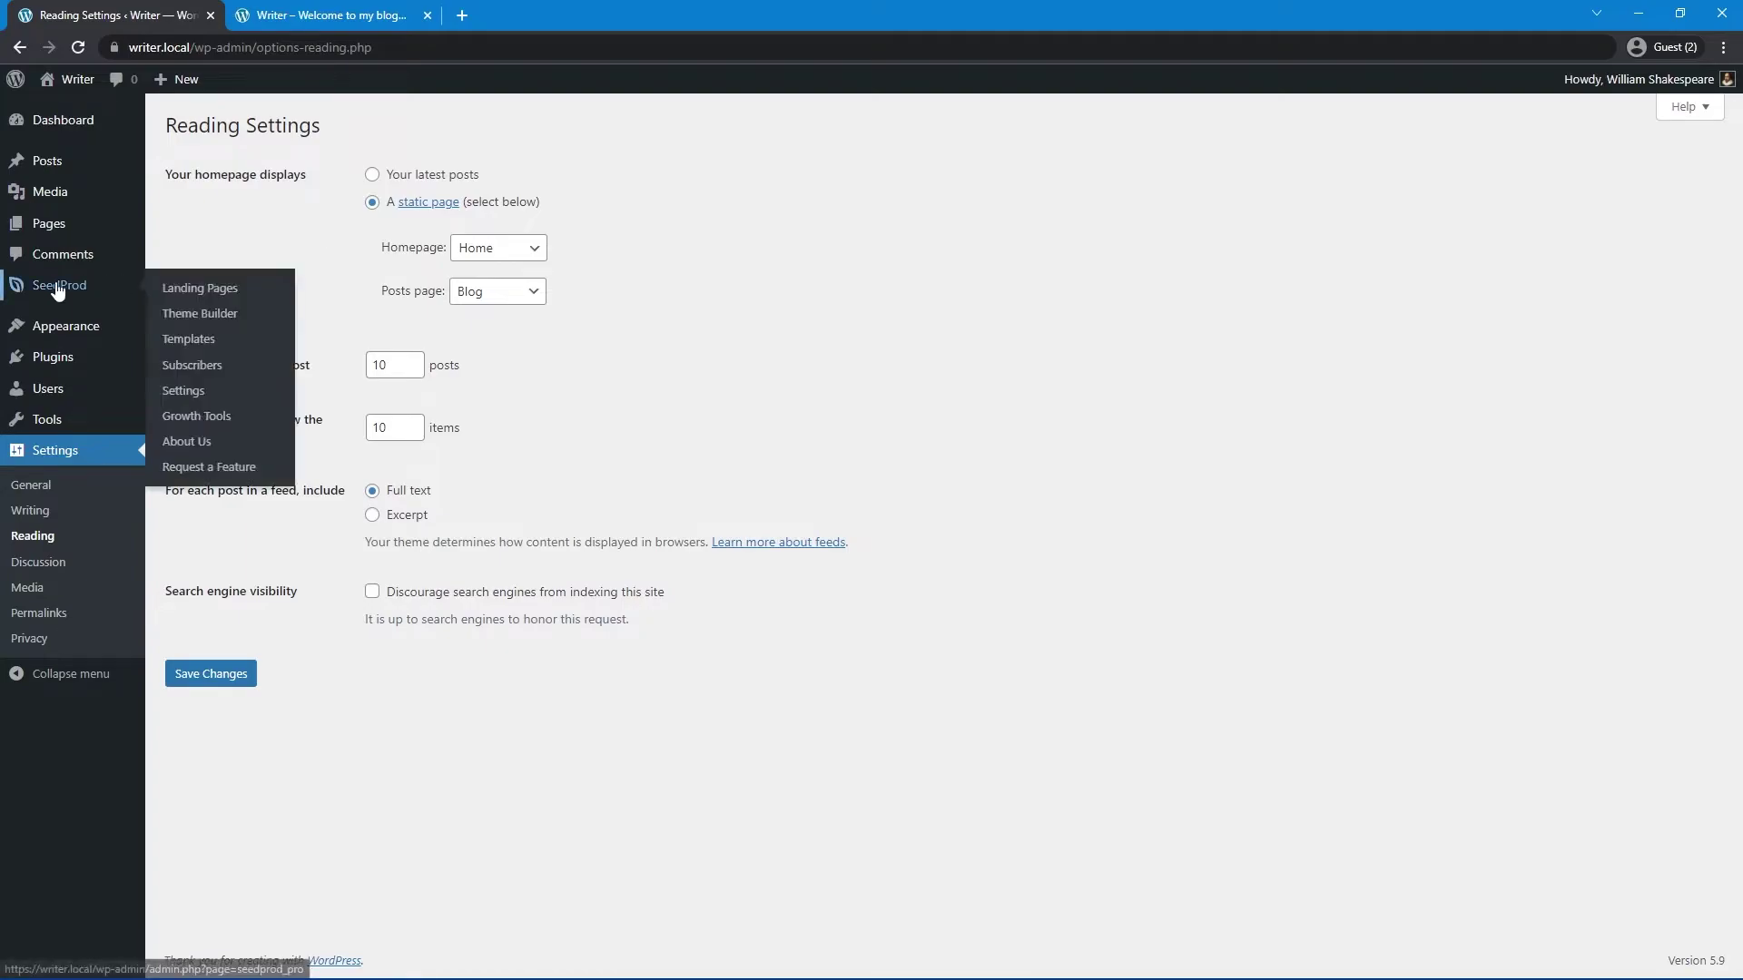
pyautogui.click(205, 318)
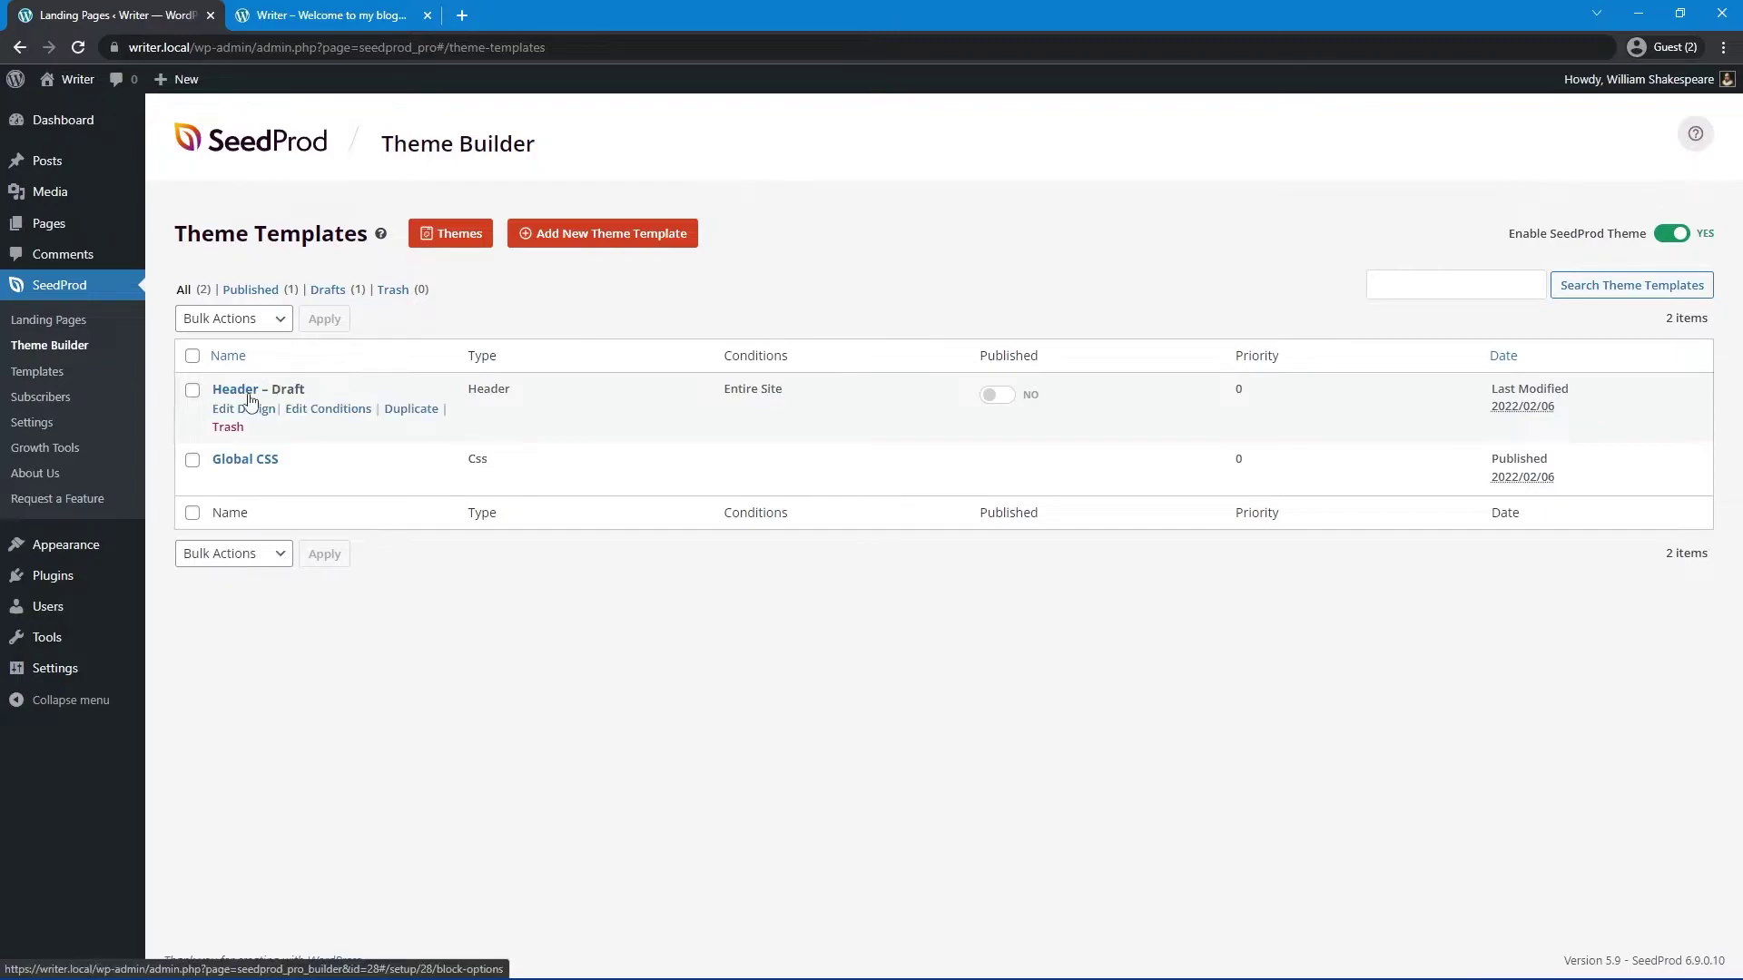
pyautogui.click(996, 397)
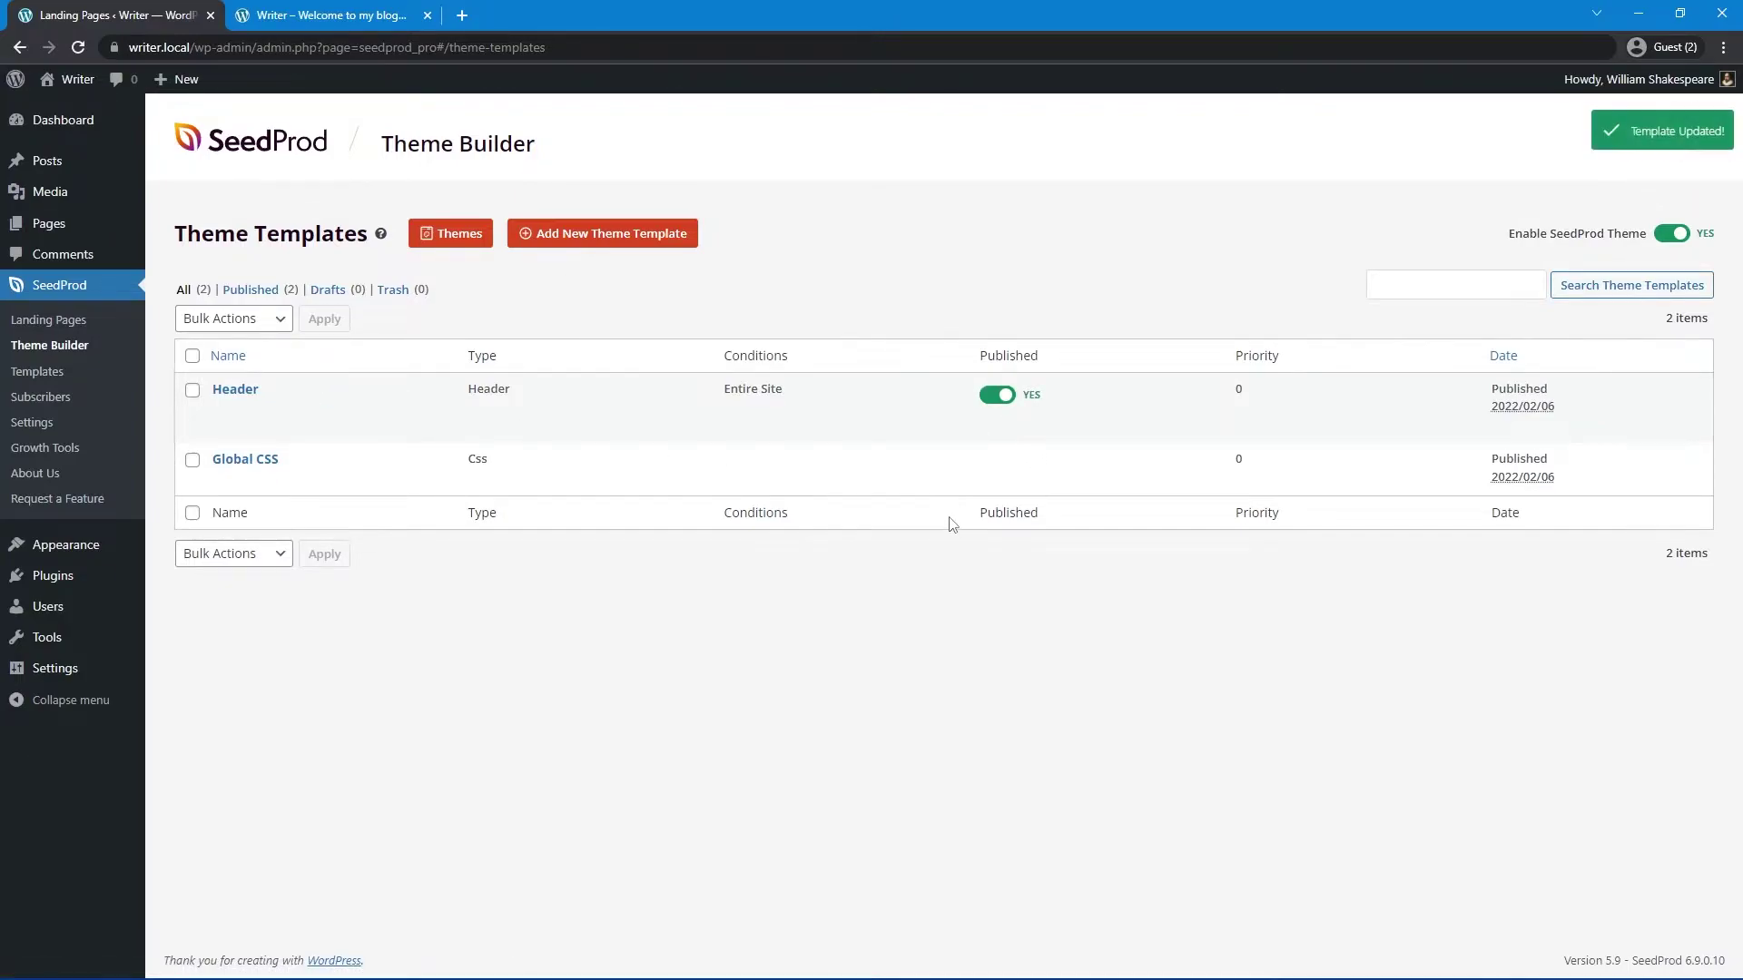
# Step: Reload the live site to confirm the Writer header now appears
pyautogui.click(328, 15)
pyautogui.click(78, 47)
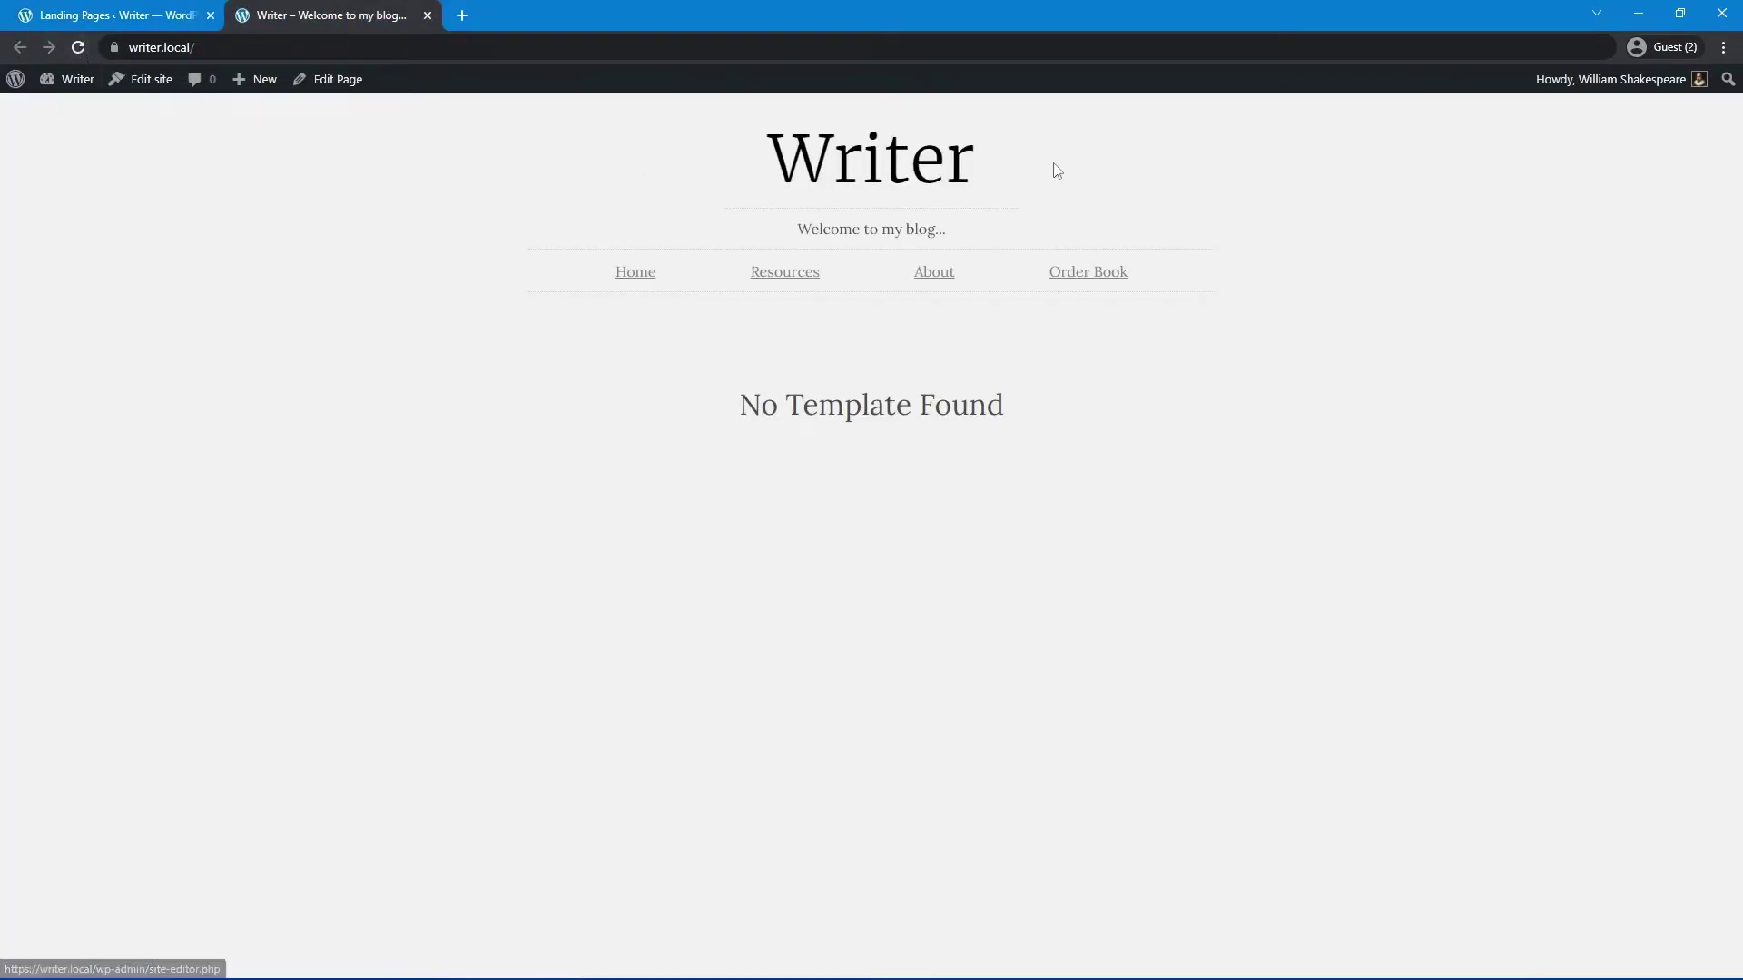
pyautogui.hotkey('ctrl', 'shift', 'Tab')
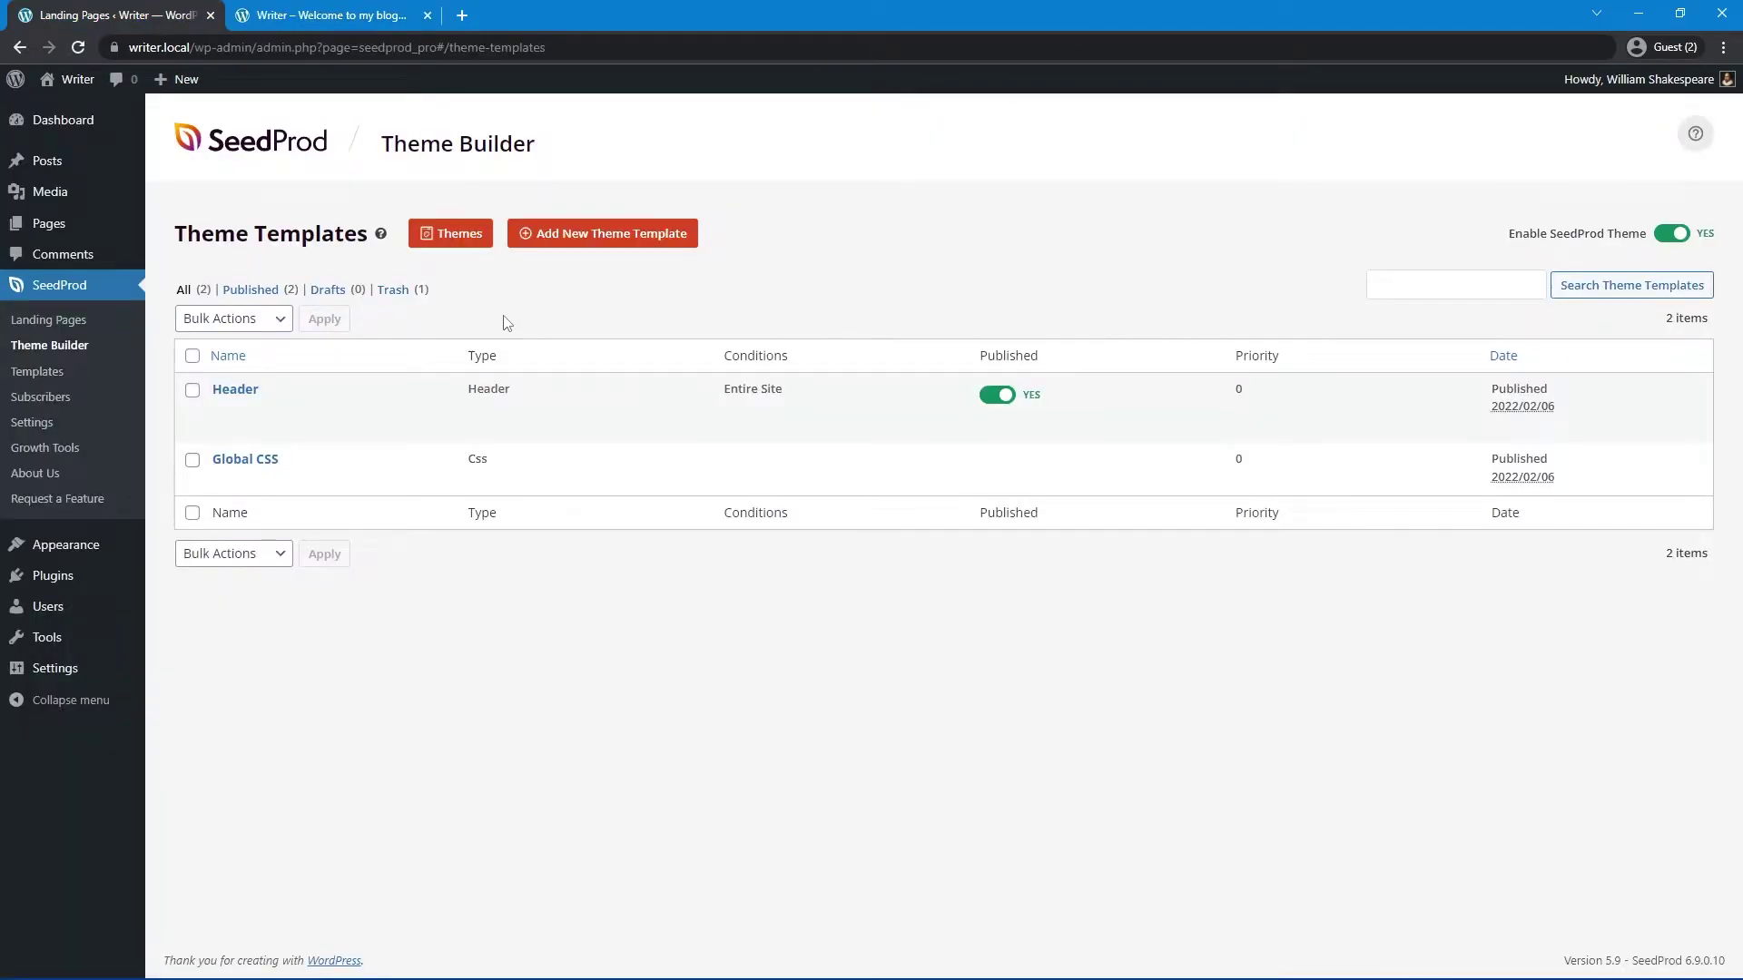
# Step: Add a new theme template named 'Front' with type Archive
pyautogui.click(600, 234)
pyautogui.click(694, 494)
pyautogui.write('Front')
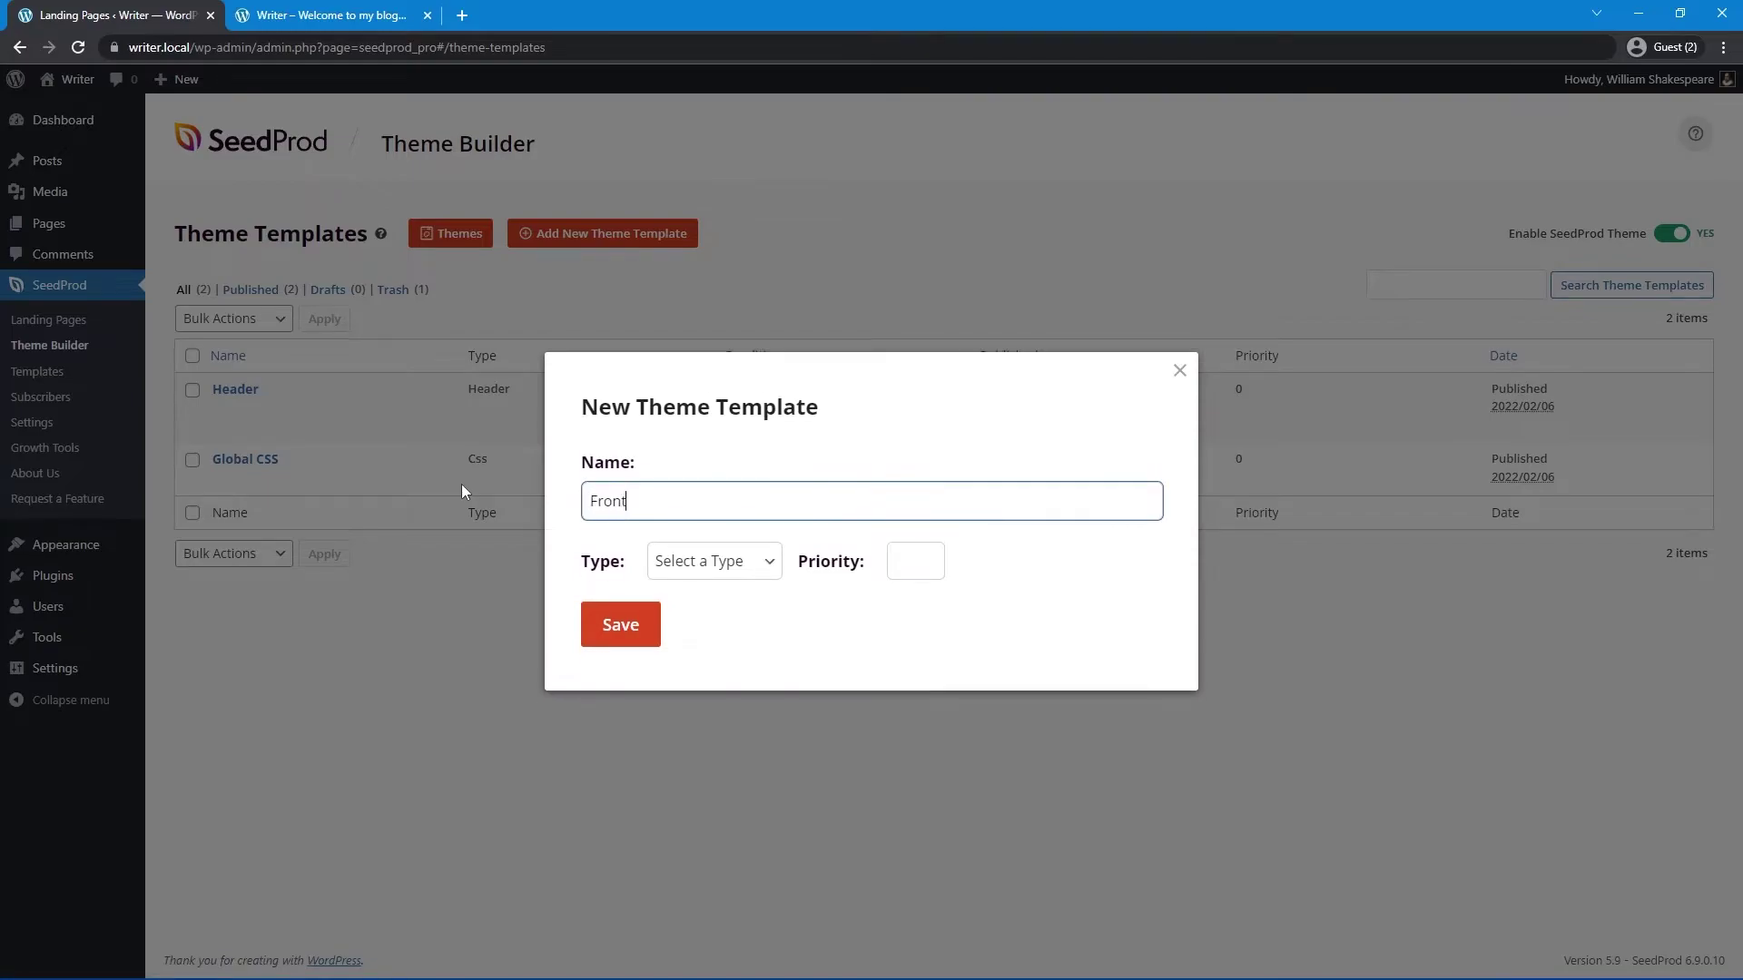
pyautogui.click(762, 567)
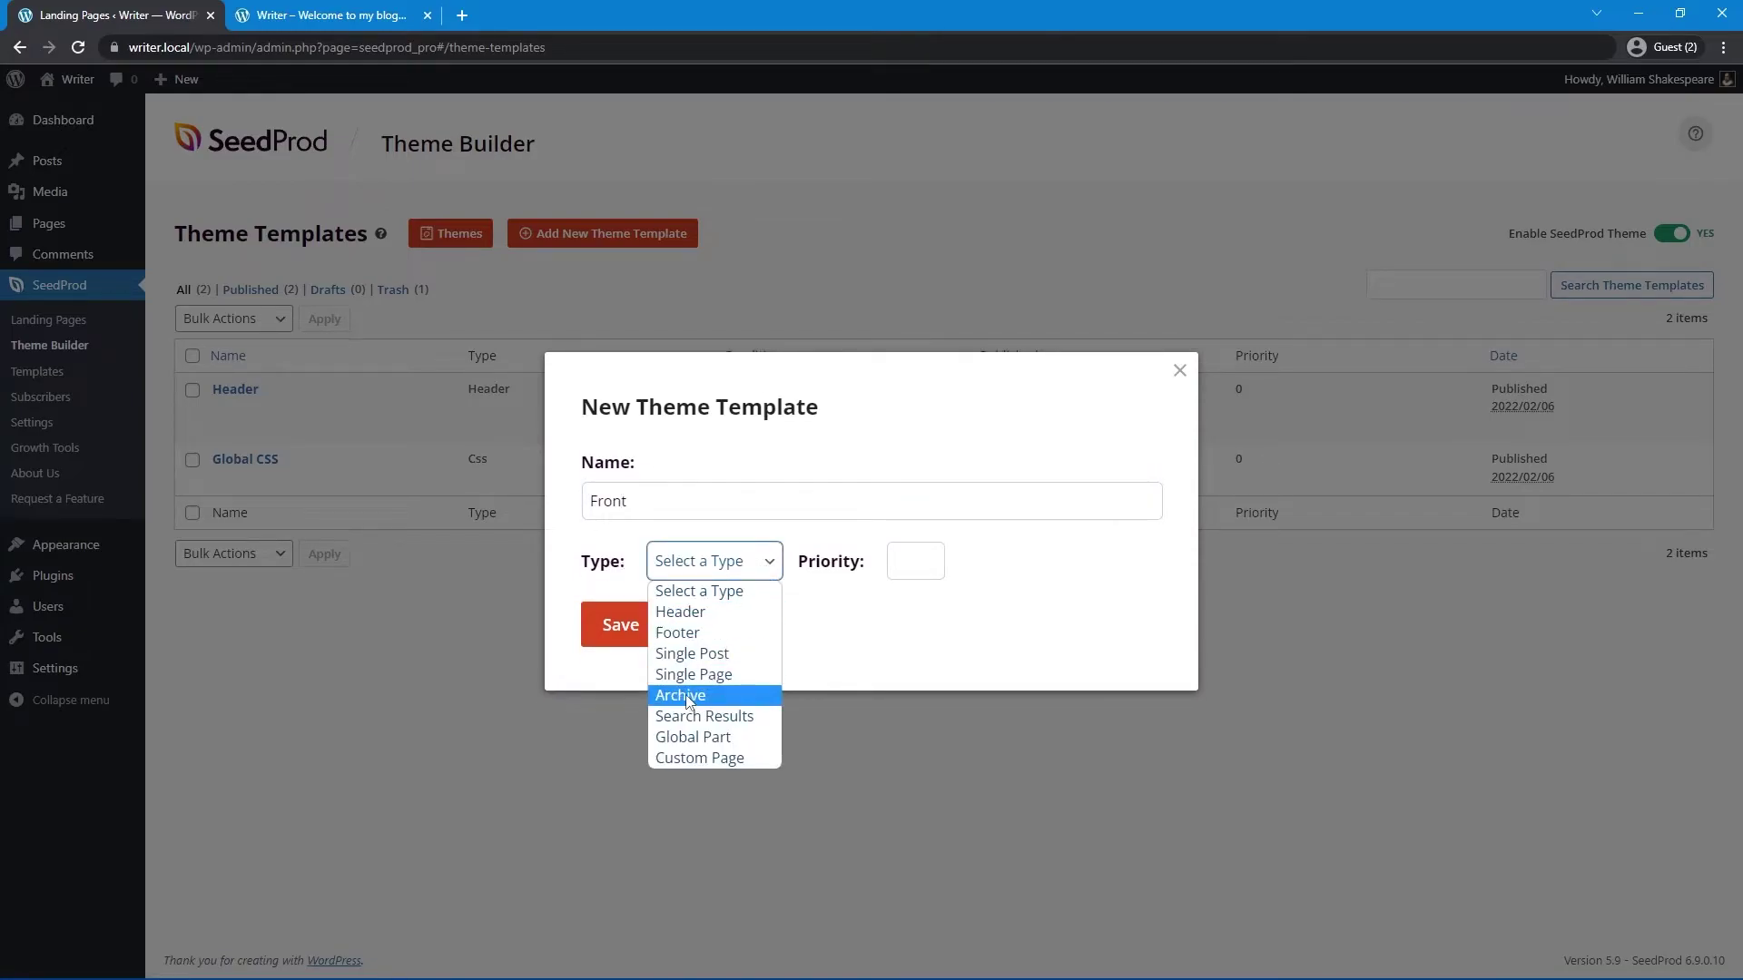
pyautogui.click(742, 701)
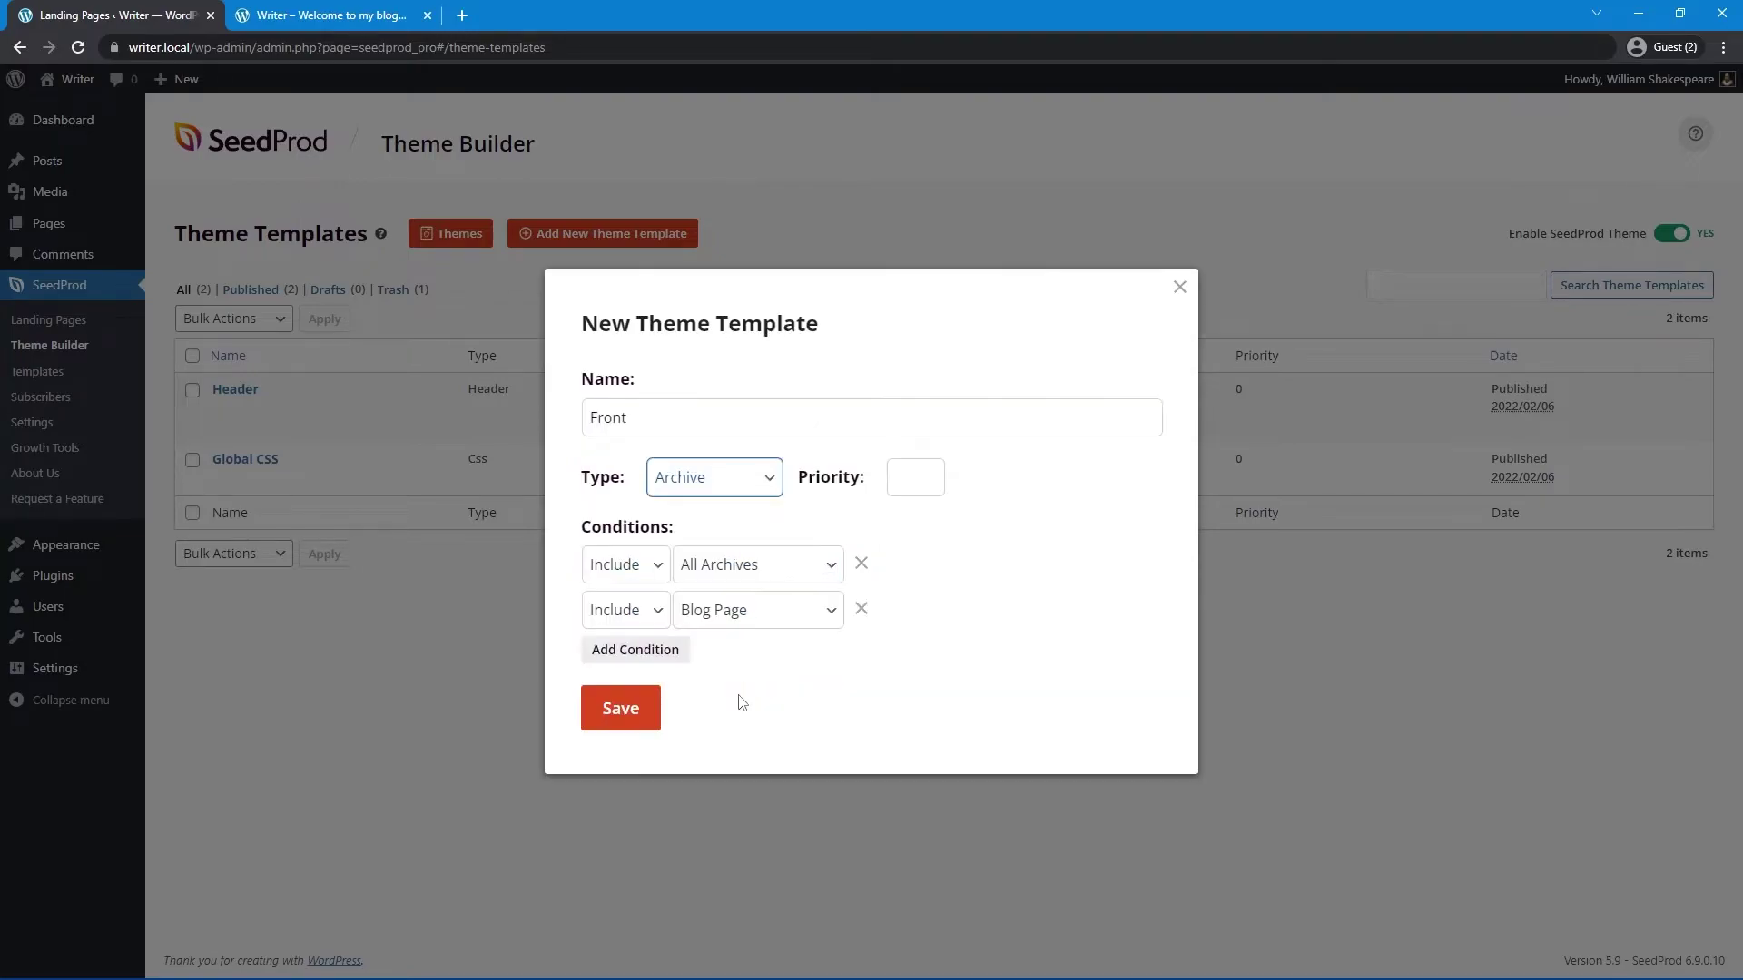
# Step: Replace the All Archives condition with Front Page and save the template
pyautogui.click(860, 565)
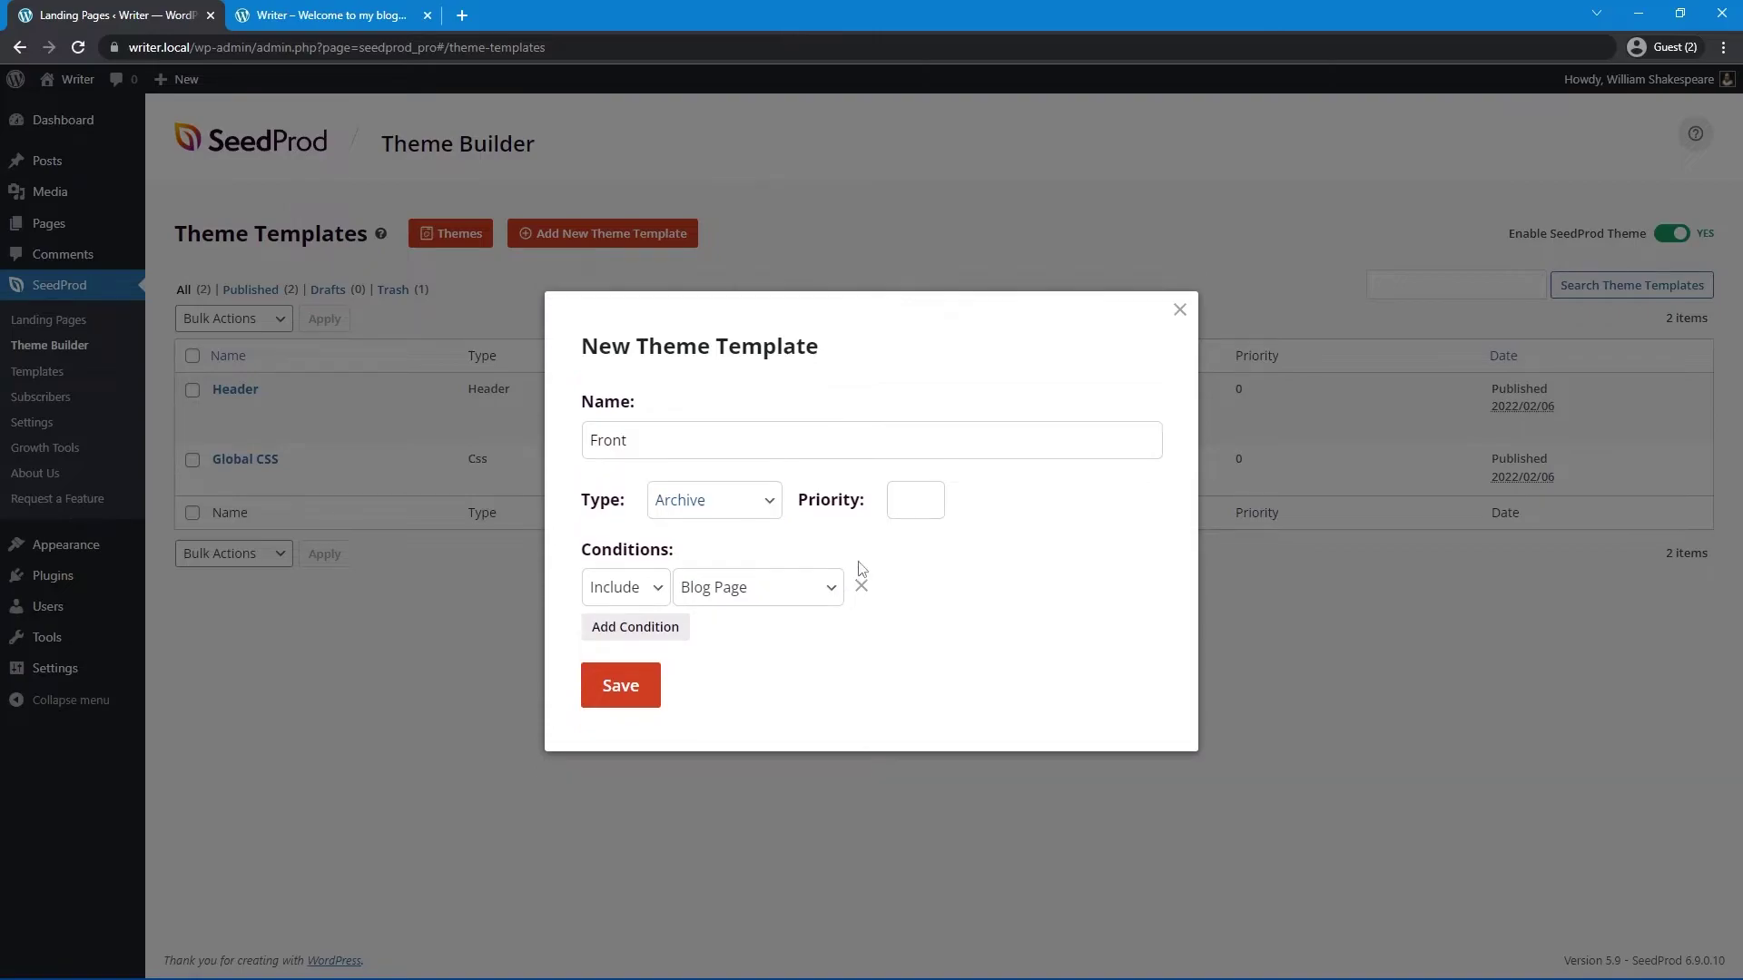
pyautogui.click(727, 588)
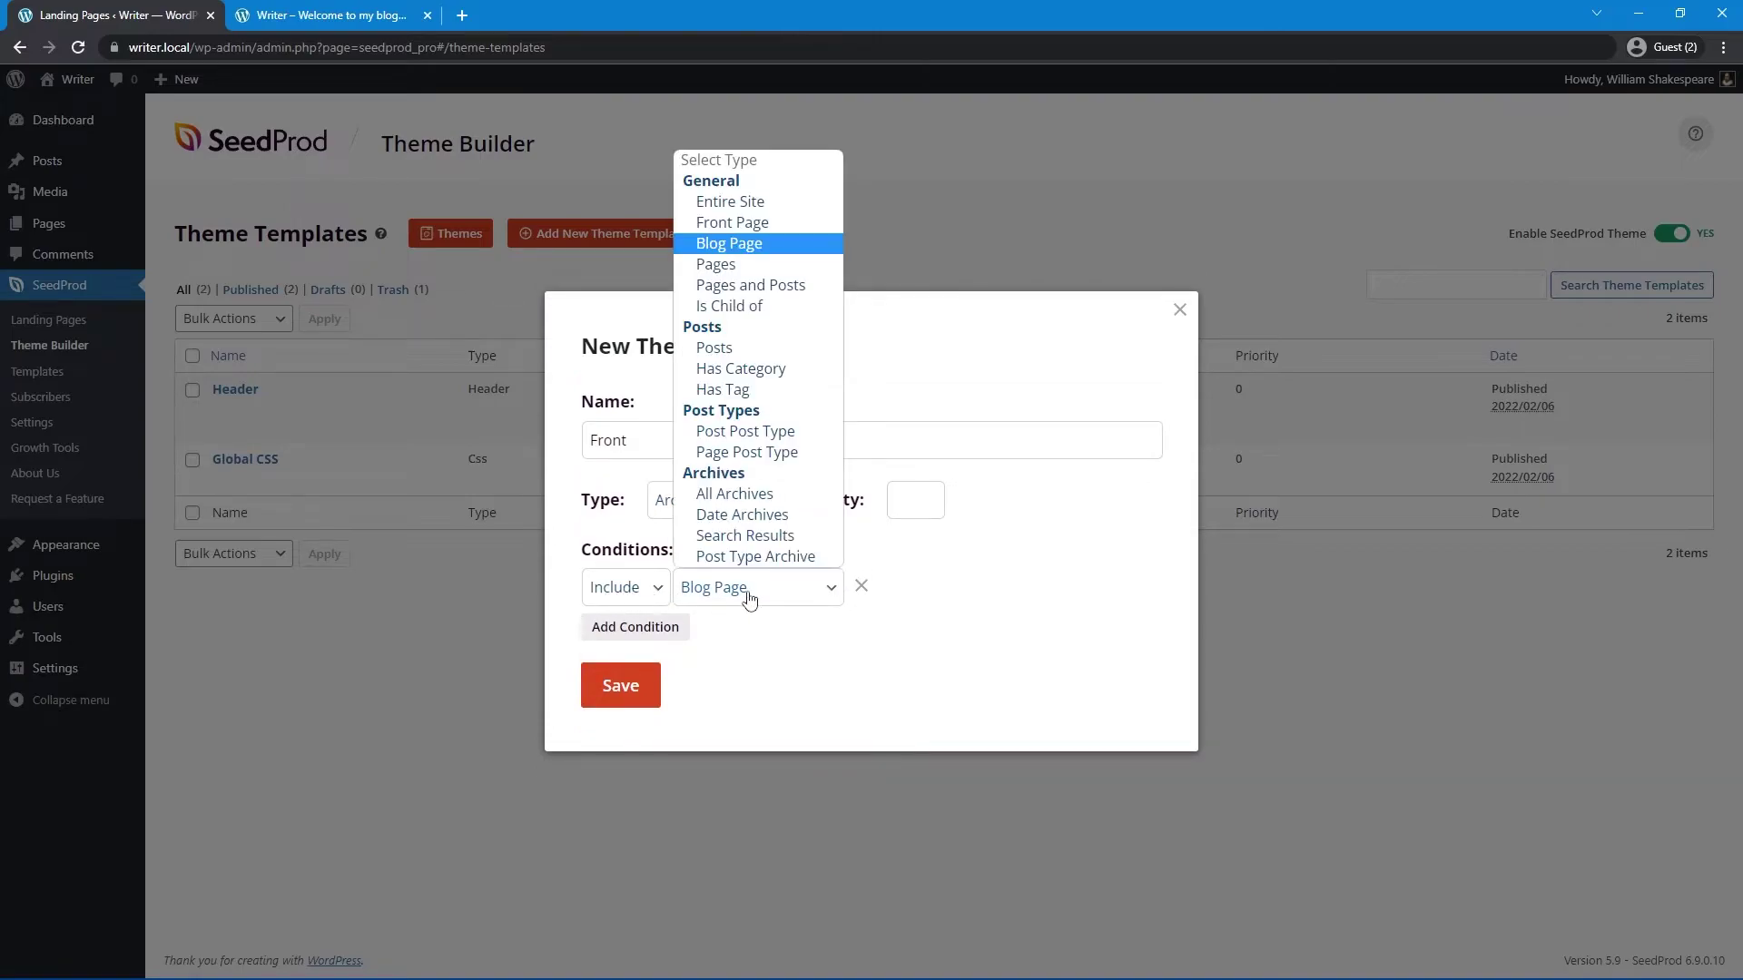
pyautogui.click(731, 222)
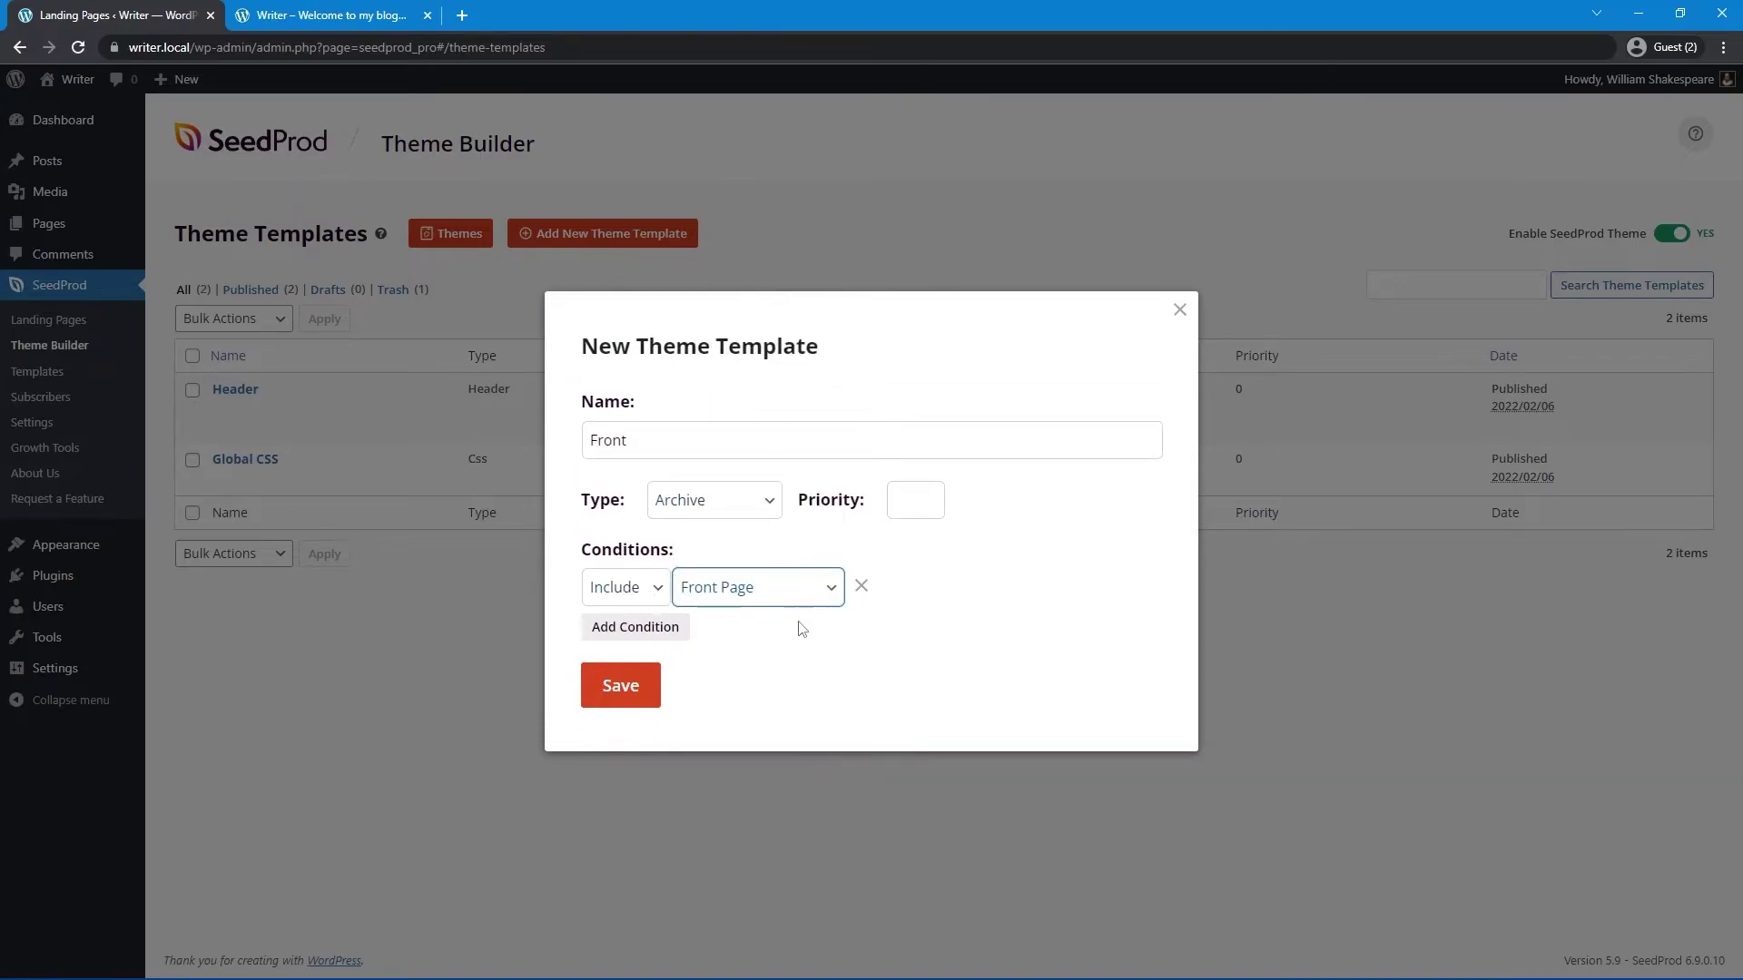
pyautogui.click(621, 687)
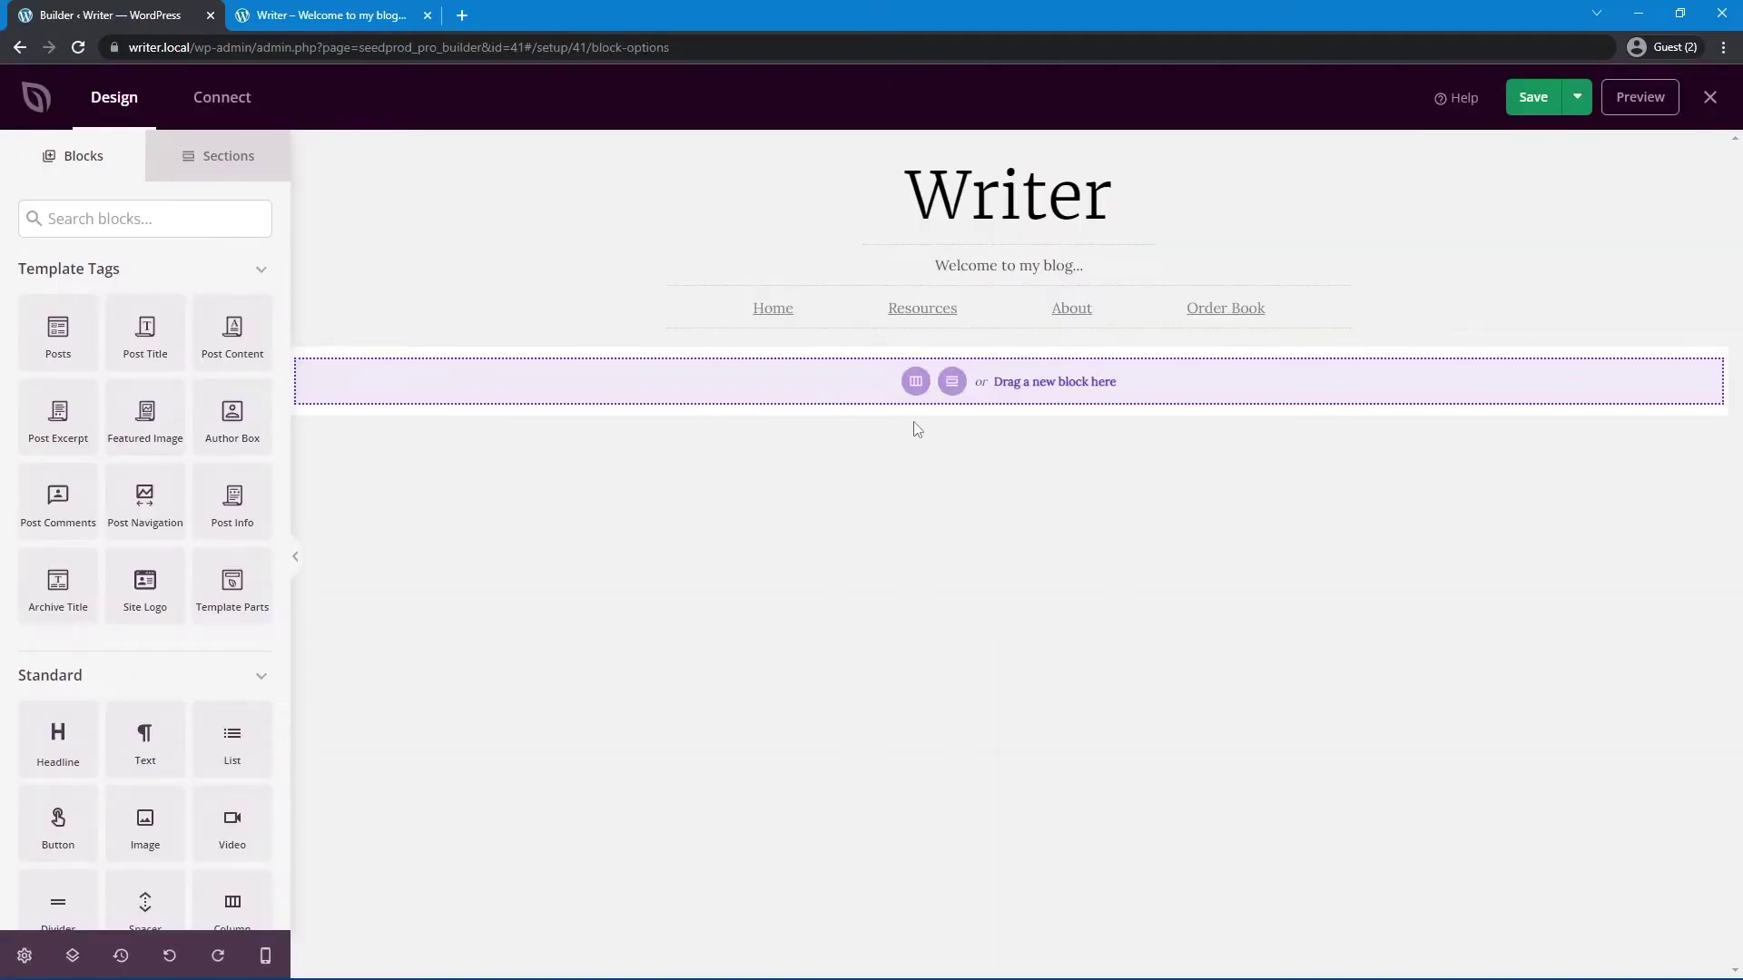
# Step: Add a one-column section and place a Posts block in it
pyautogui.click(916, 382)
pyautogui.click(877, 438)
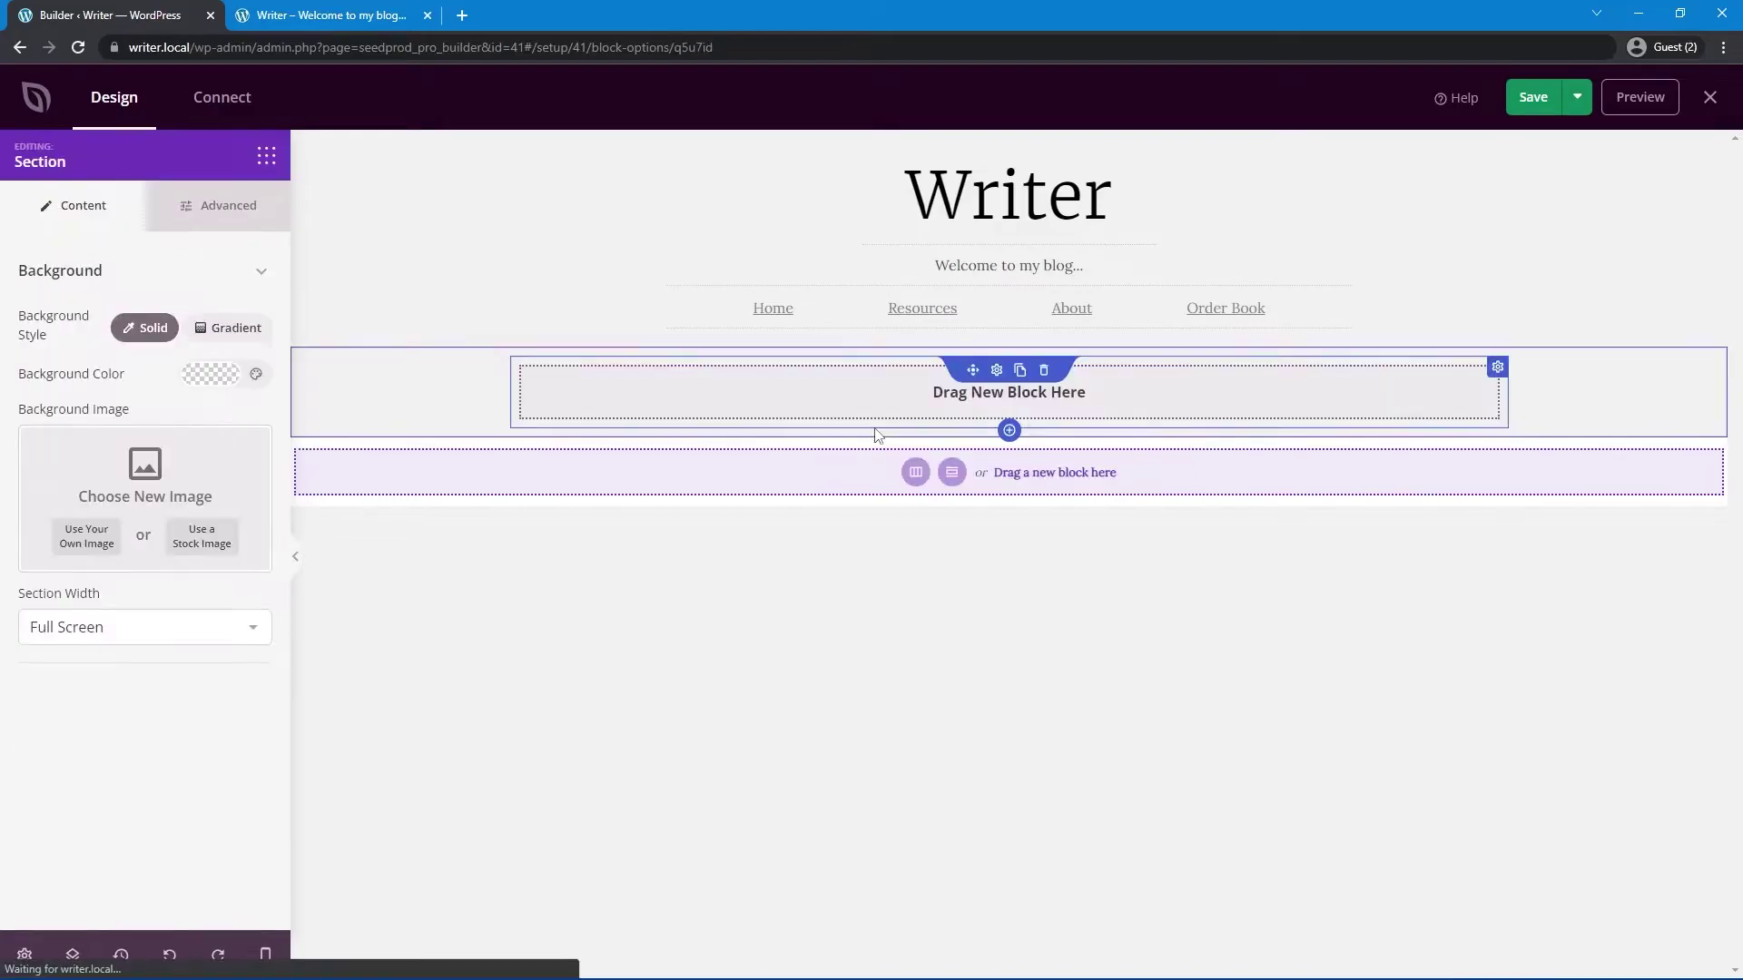
pyautogui.click(271, 161)
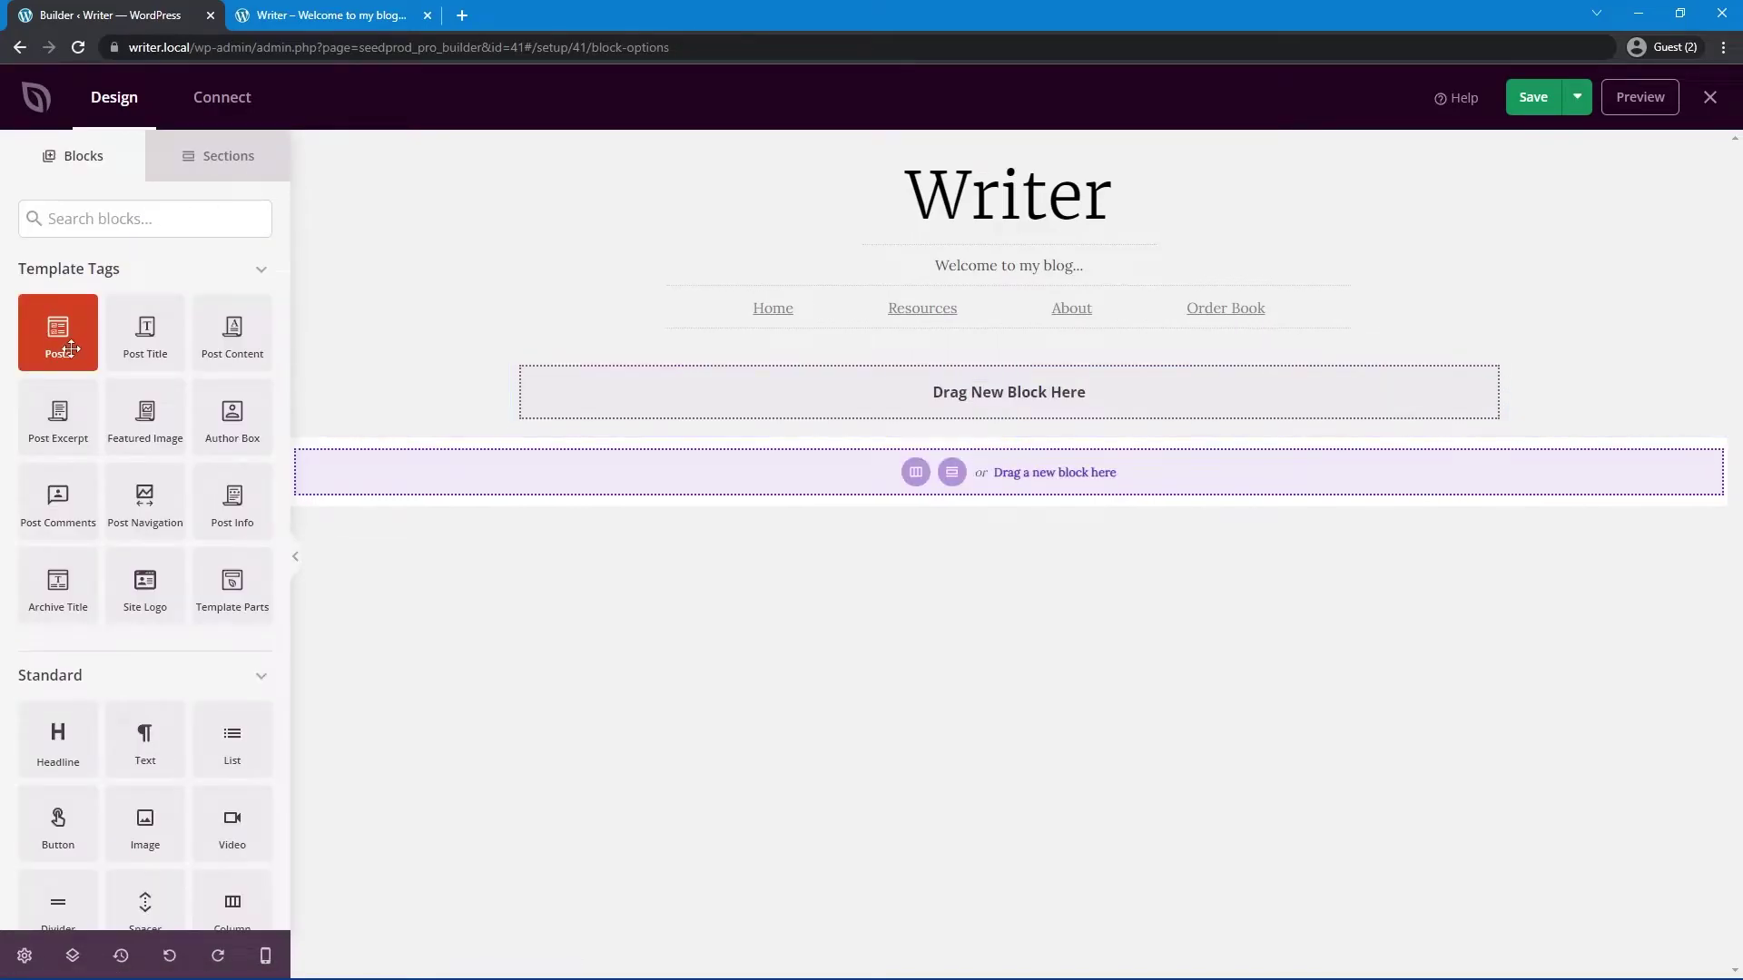
pyautogui.moveTo(60, 340); pyautogui.dragTo(1012, 400)
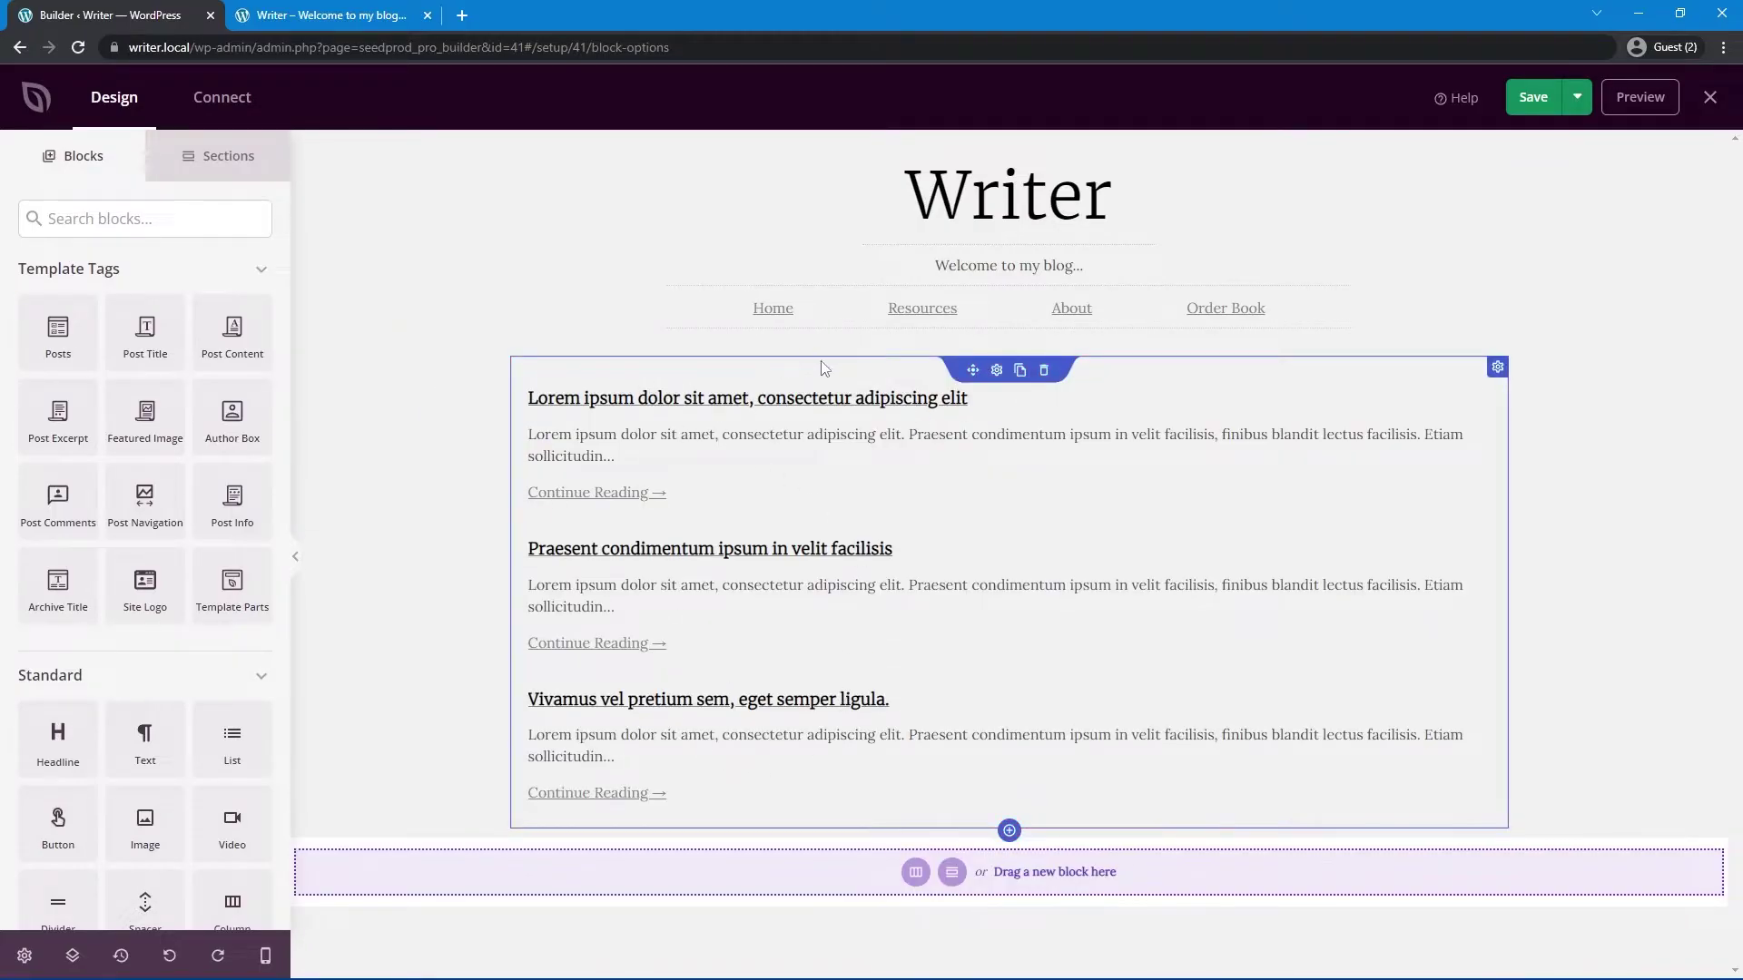
# Step: Set the row's width to 800
pyautogui.click(930, 370)
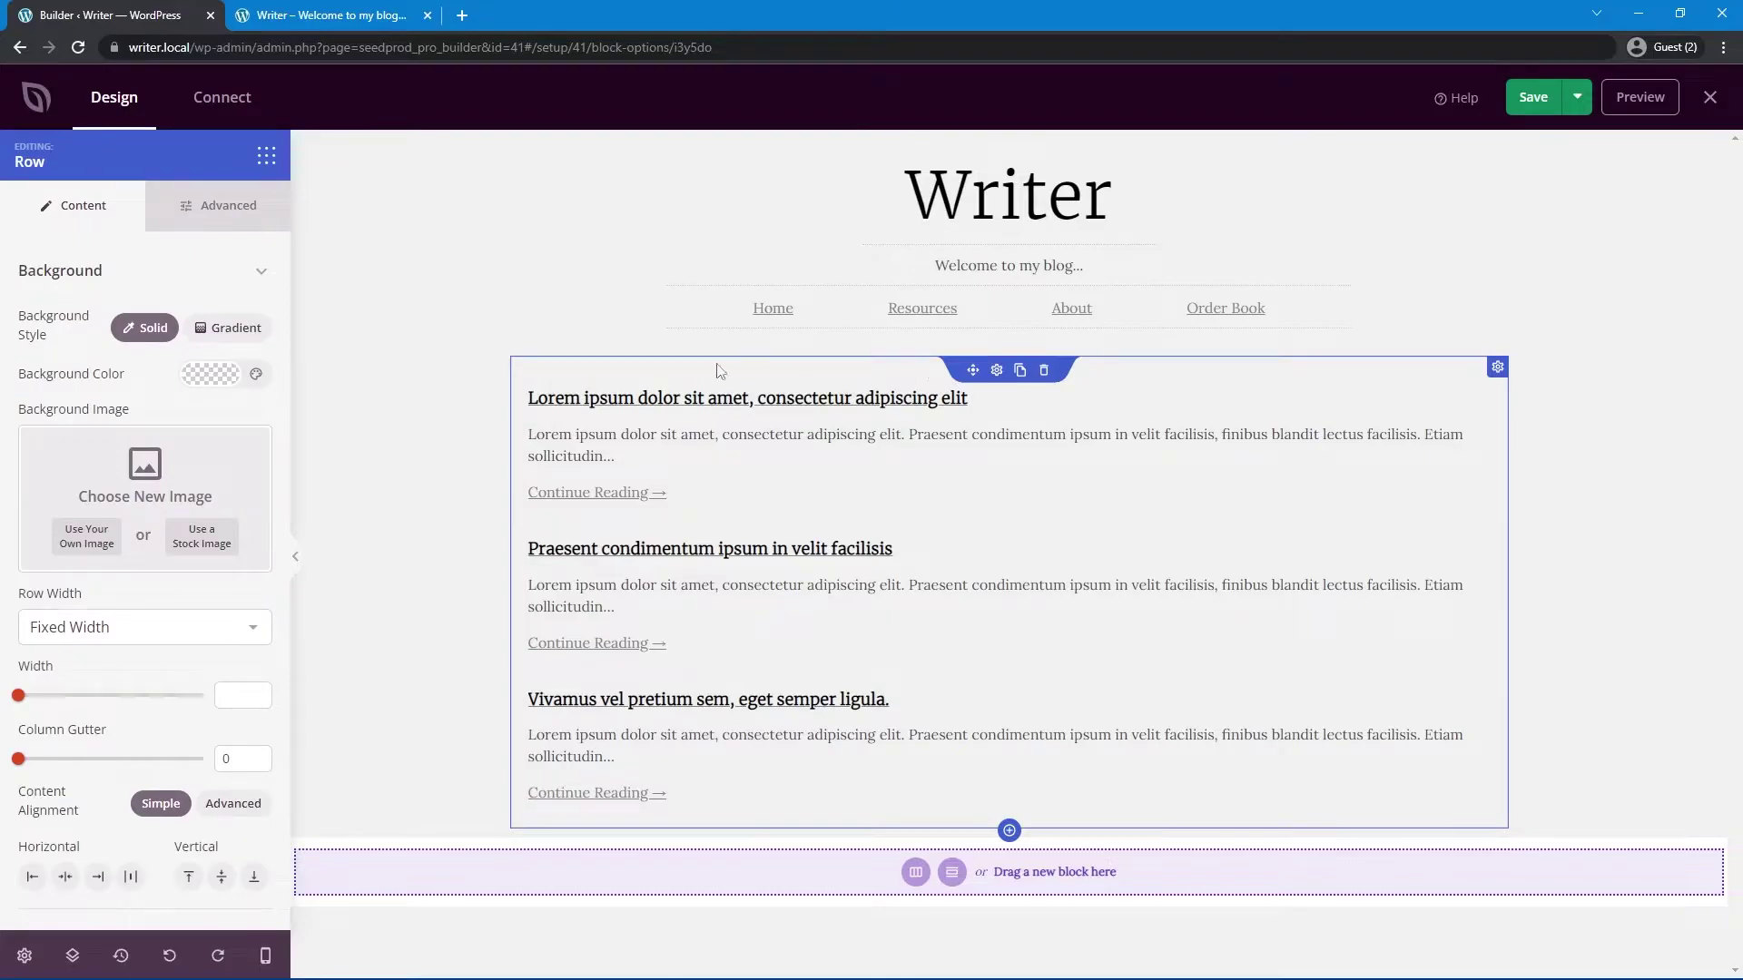
pyautogui.click(21, 698)
pyautogui.moveTo(22, 702); pyautogui.dragTo(80, 705)
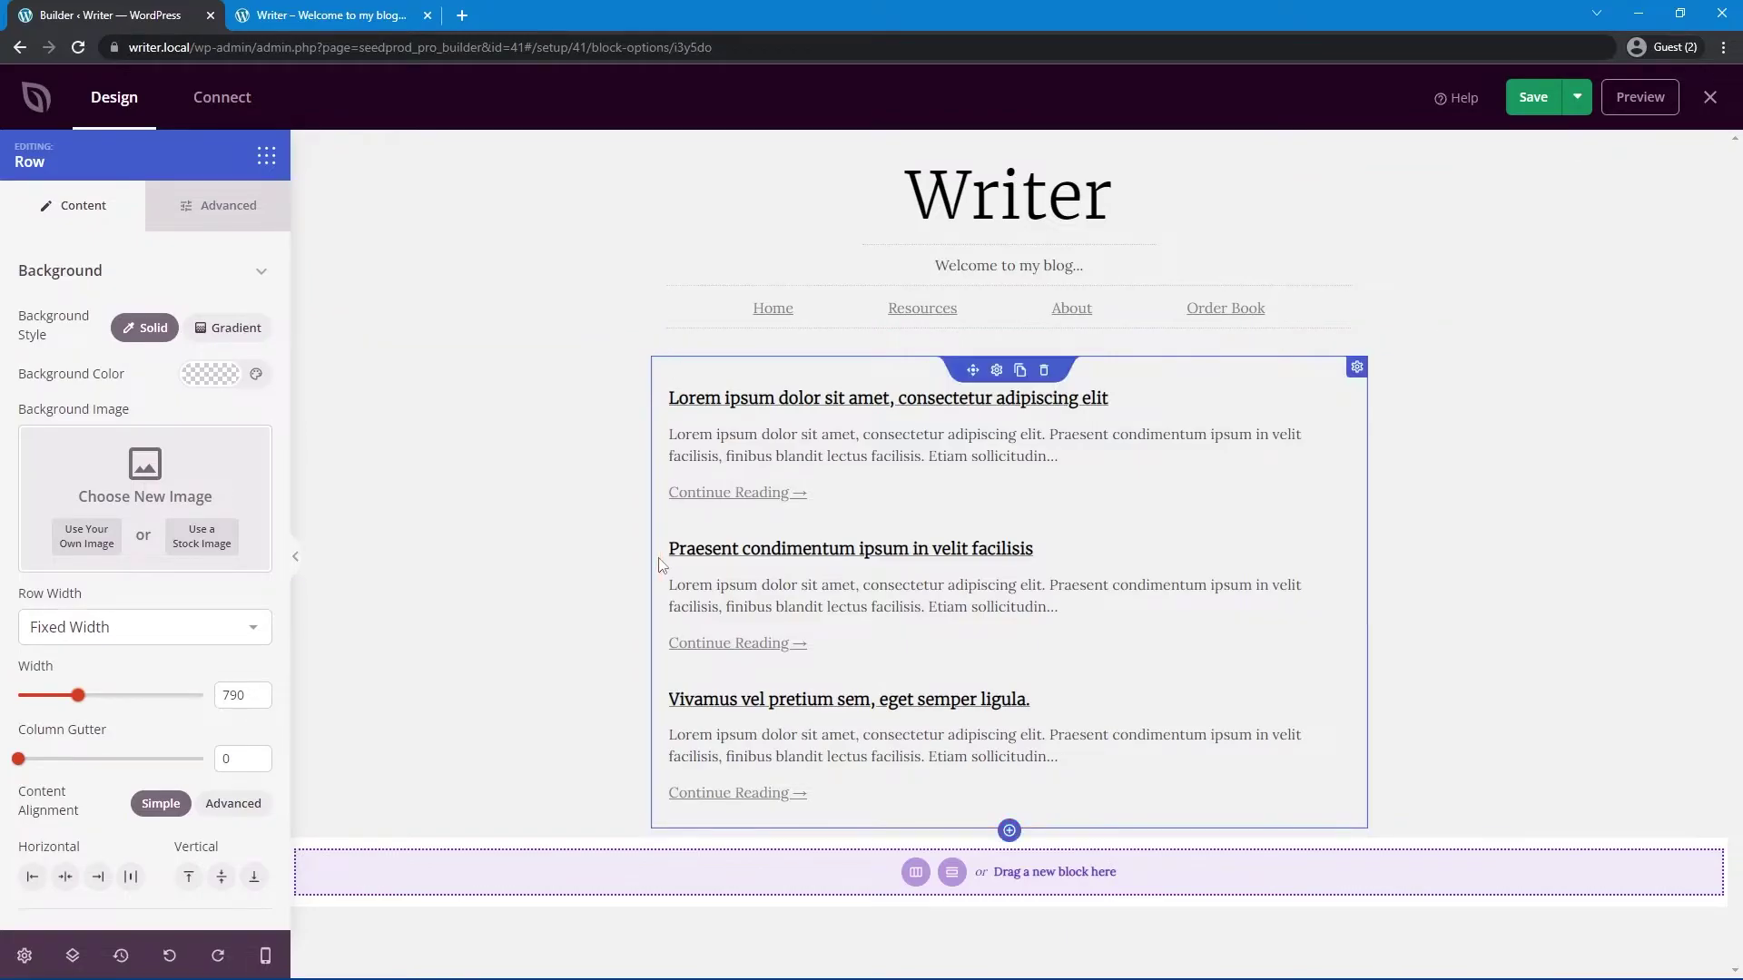
pyautogui.click(257, 689)
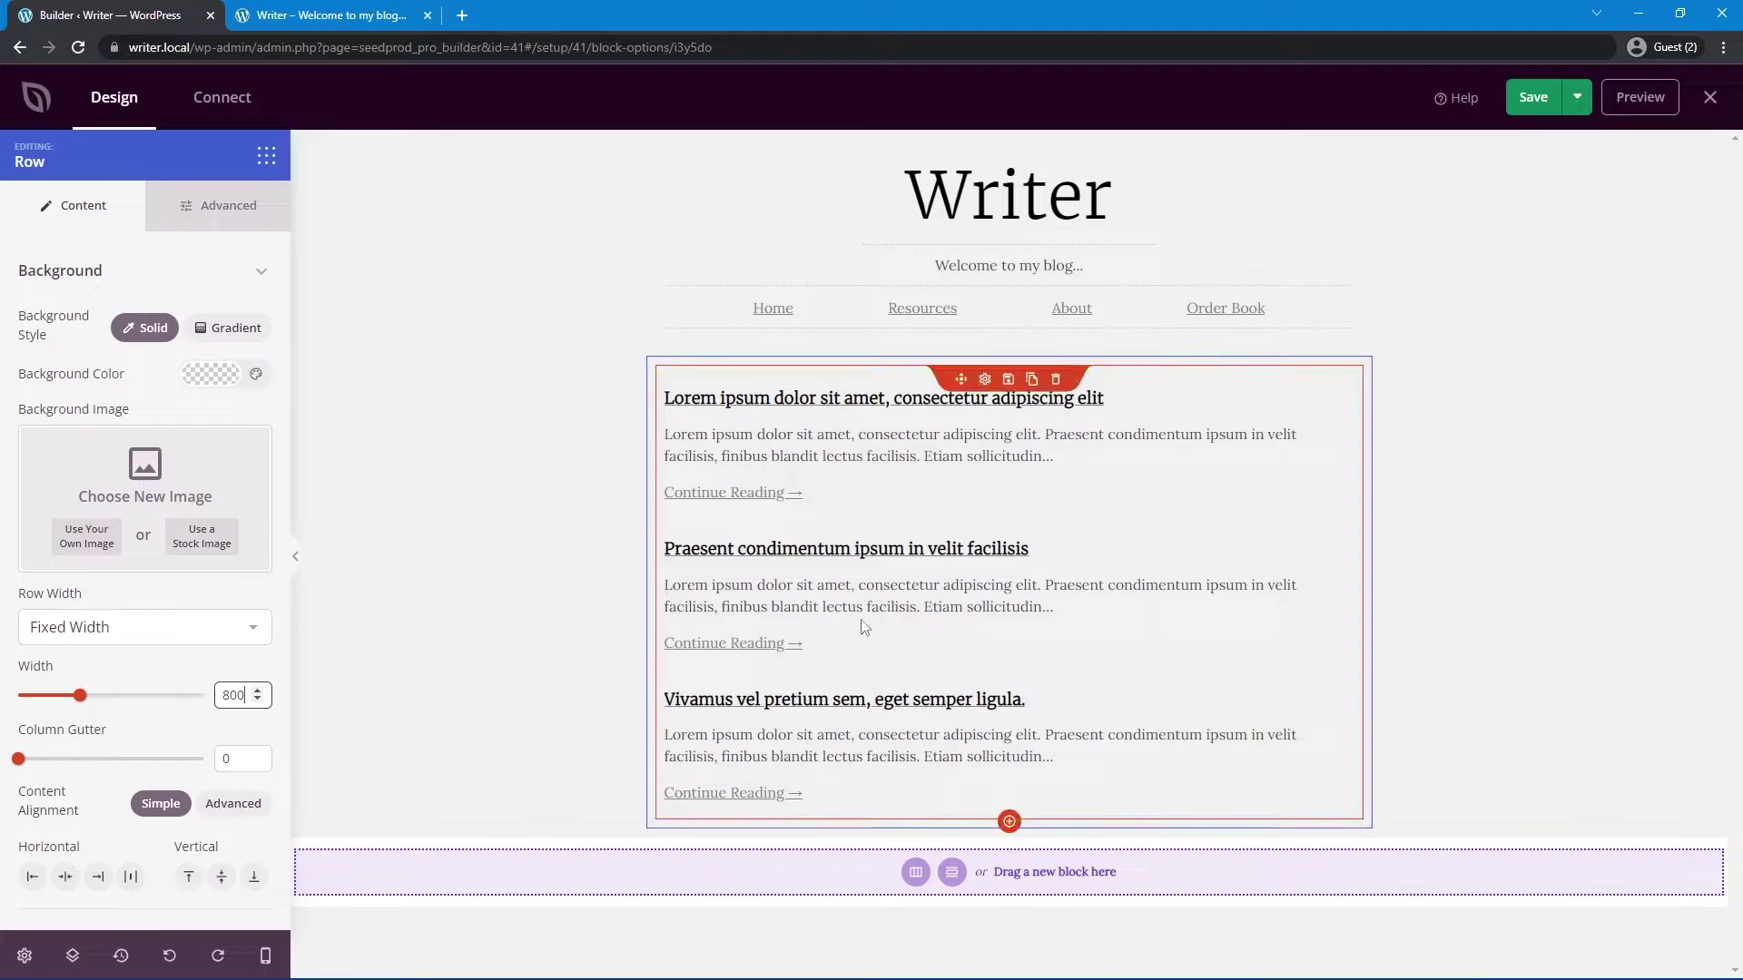
# Step: Set the posts query to Default, enable pagination, and use H2 post titles
pyautogui.click(985, 379)
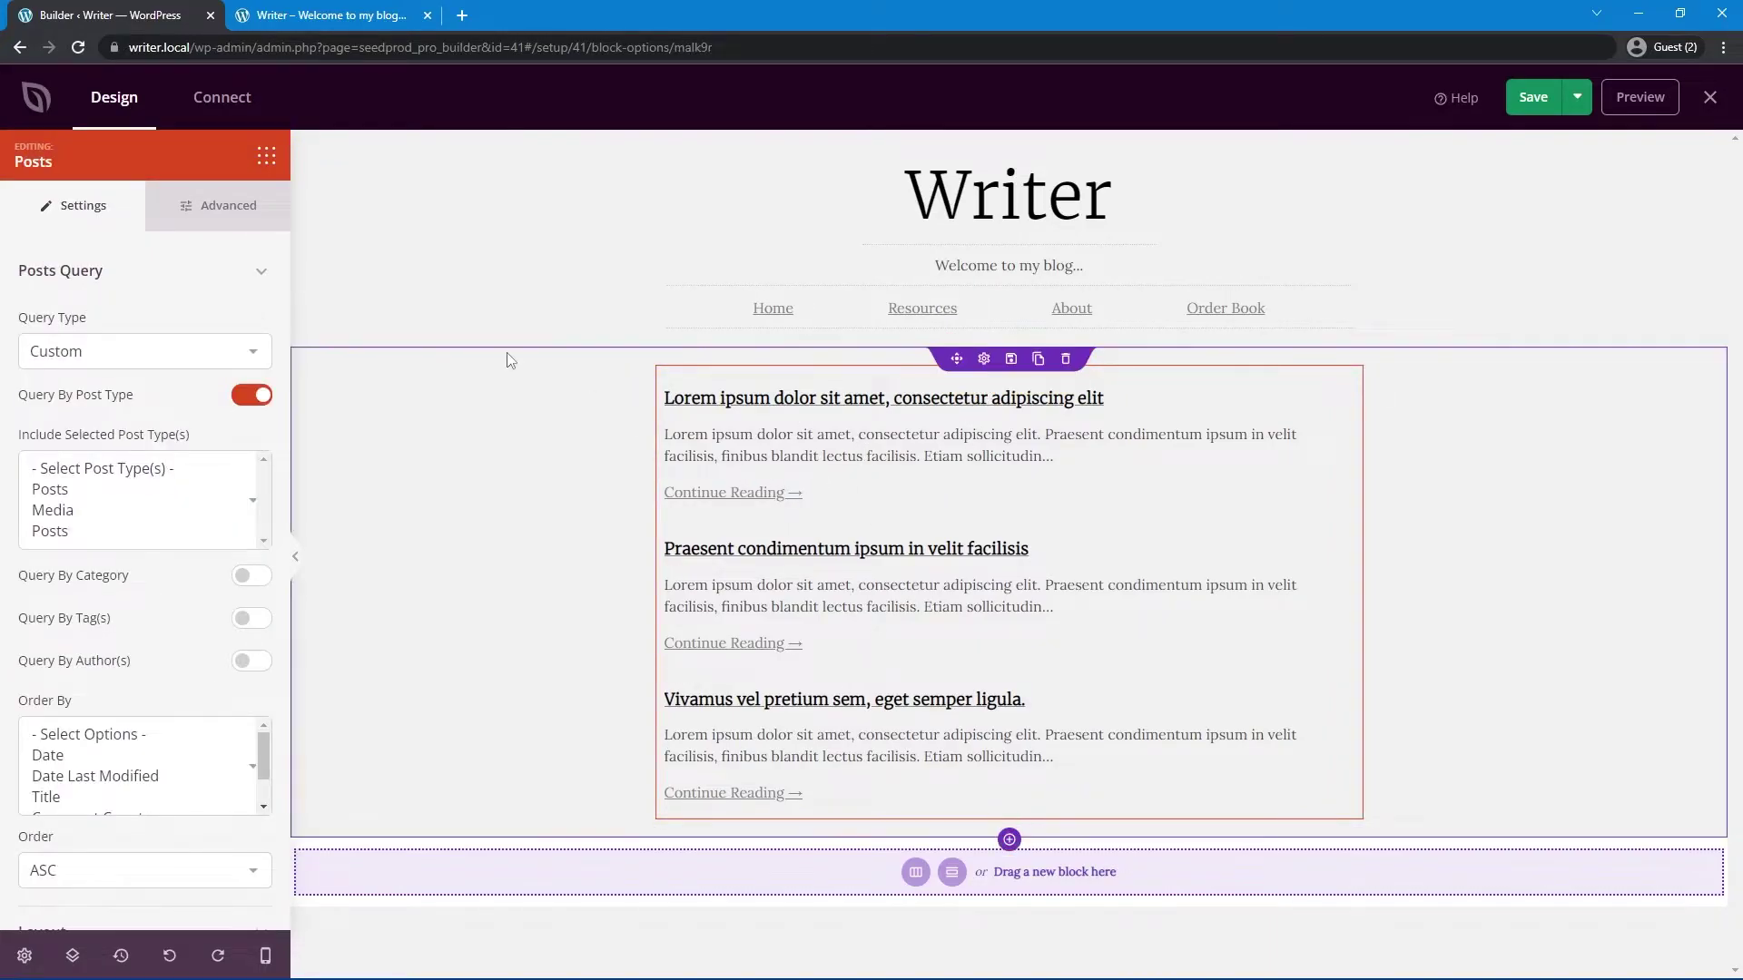
pyautogui.click(82, 363)
pyautogui.click(77, 379)
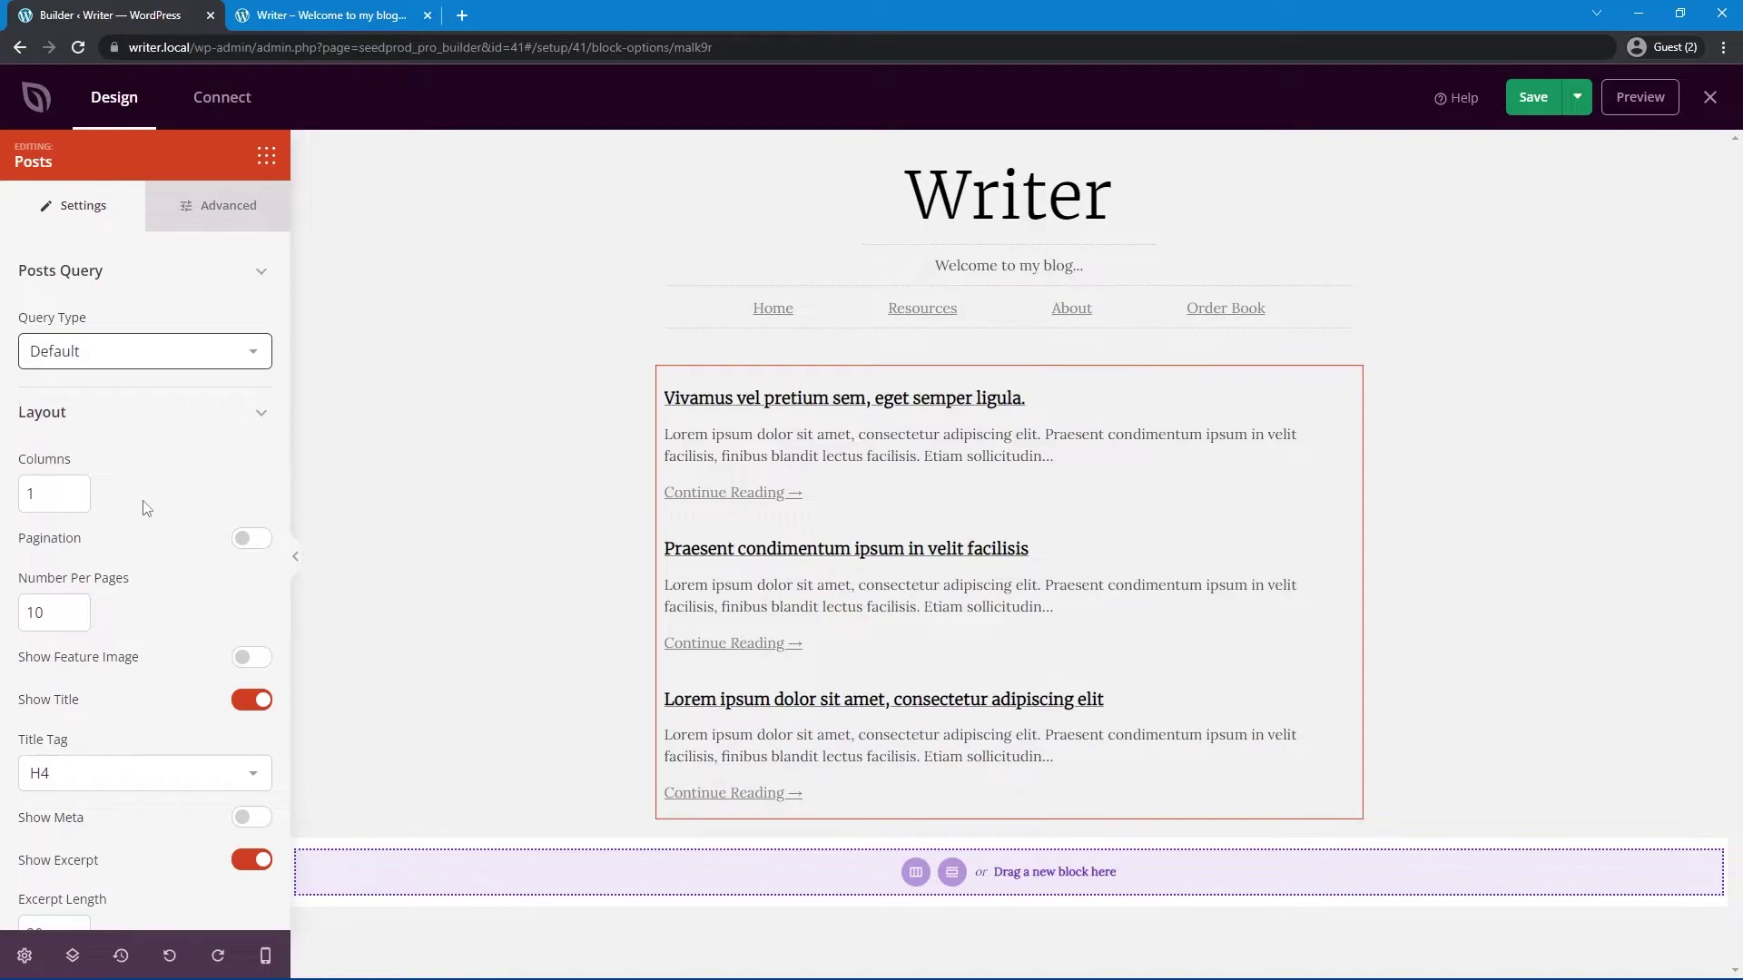
pyautogui.scroll(-2, 182, 559)
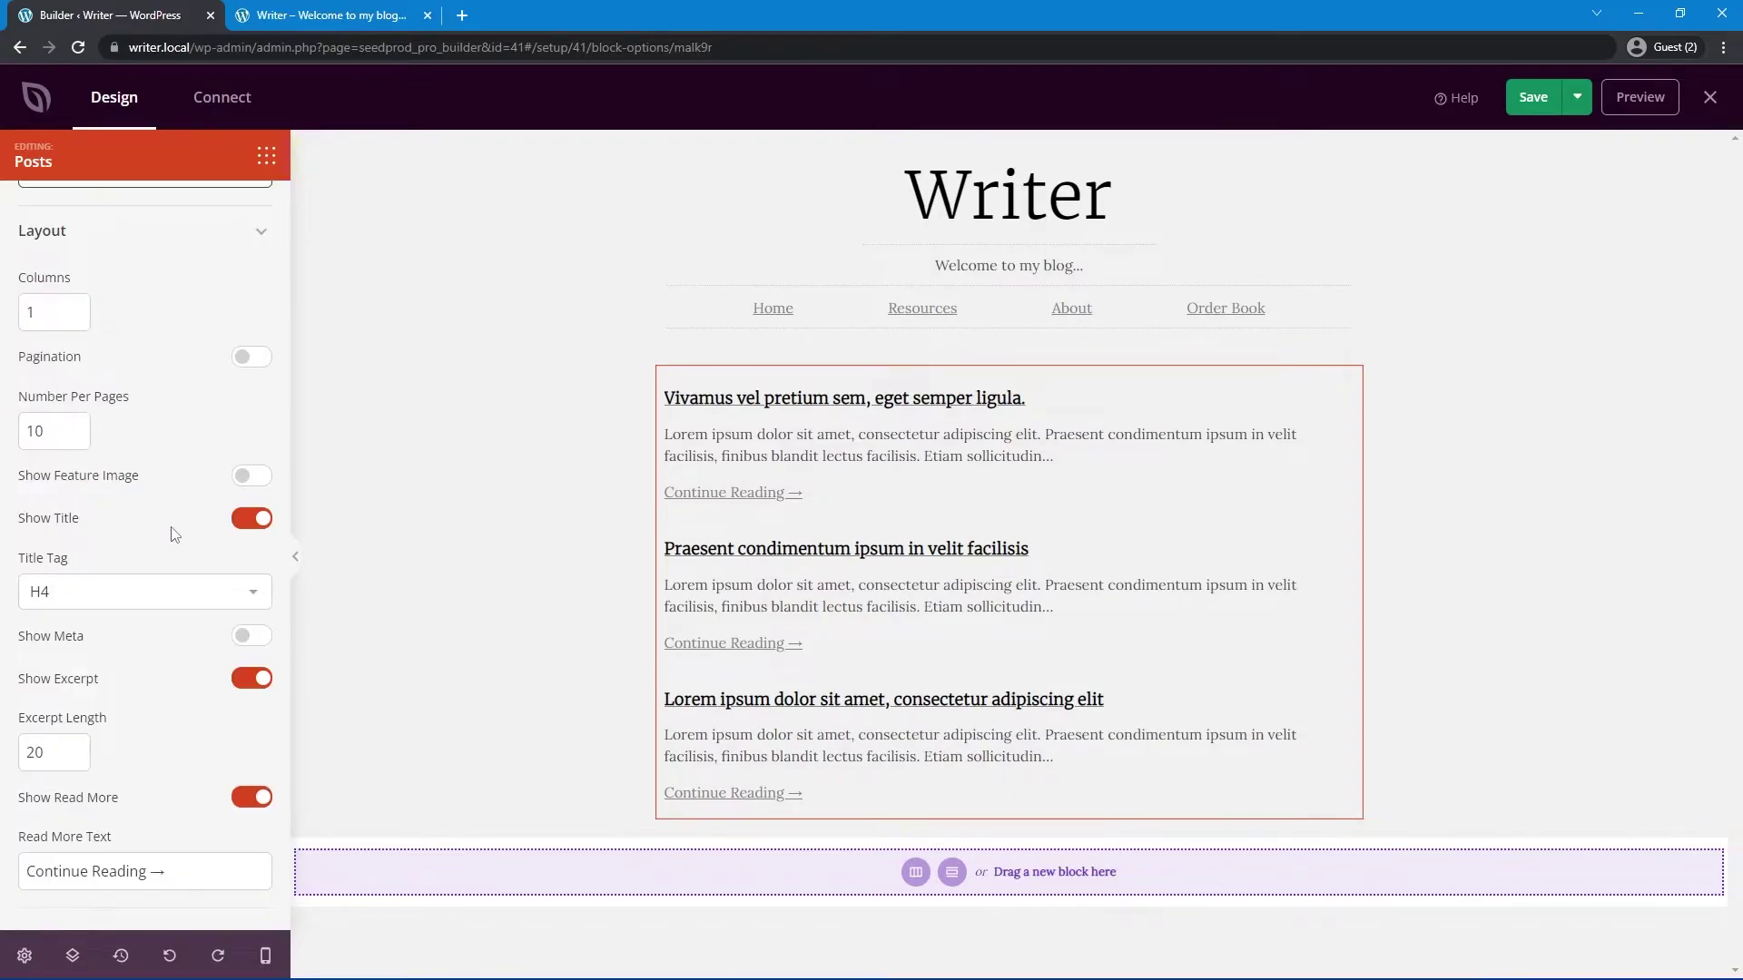
pyautogui.click(245, 357)
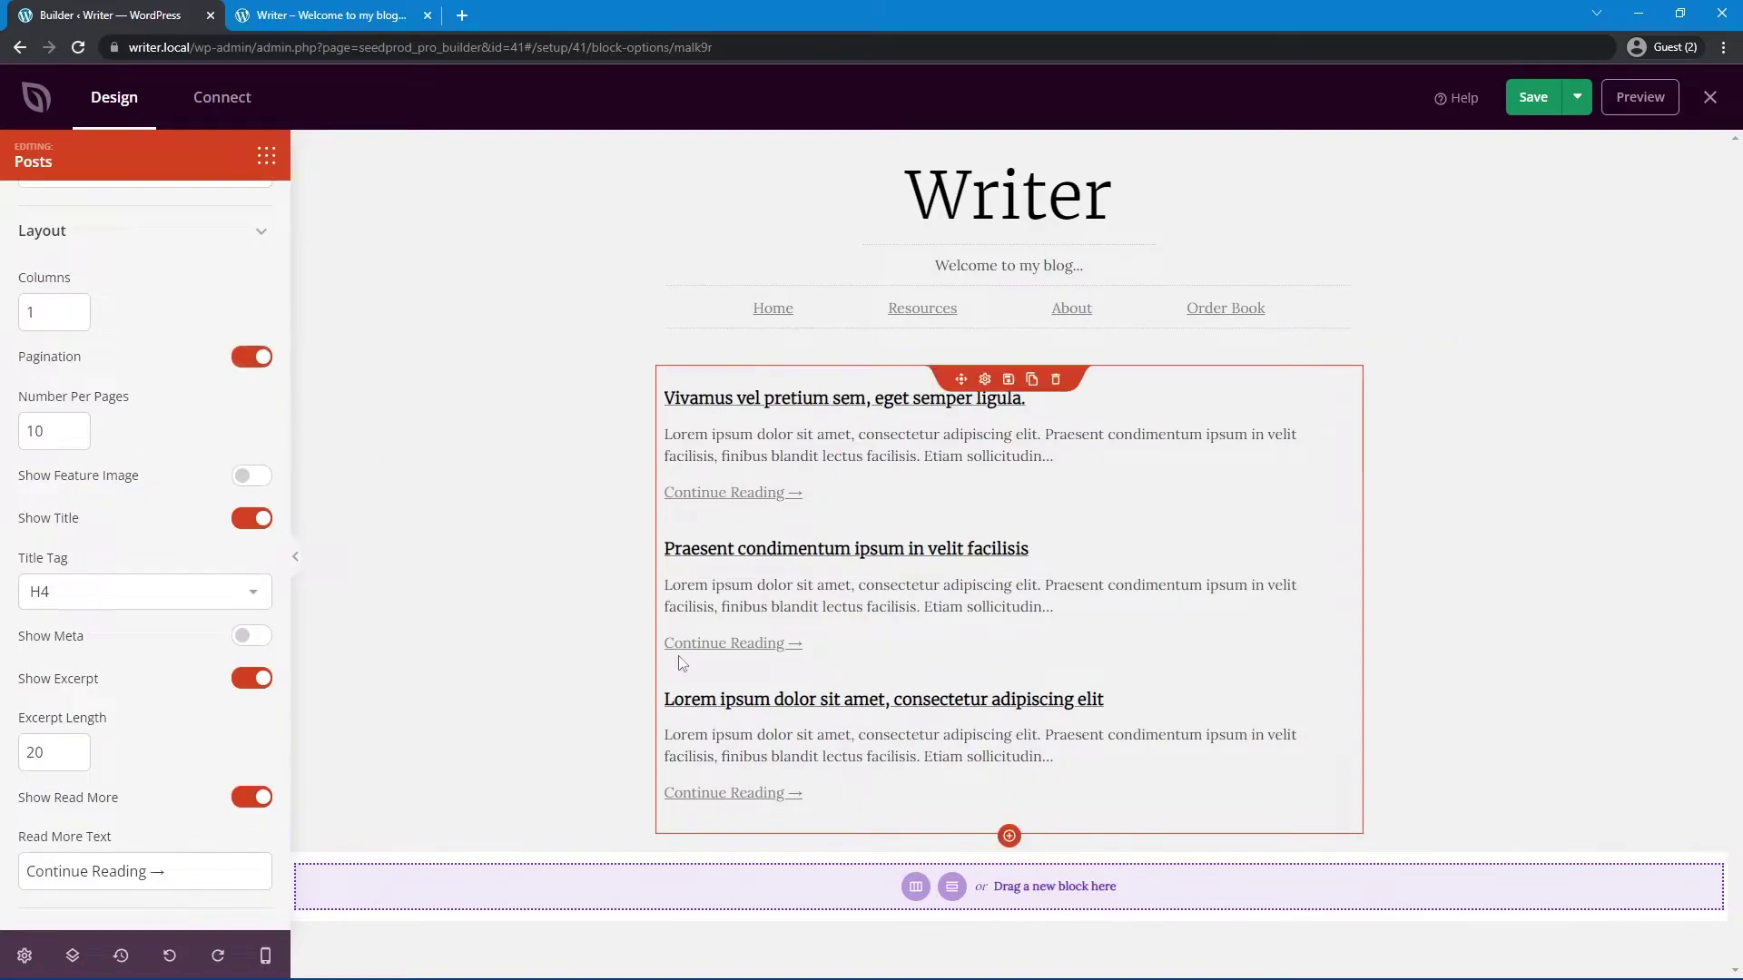
pyautogui.click(62, 601)
pyautogui.click(57, 623)
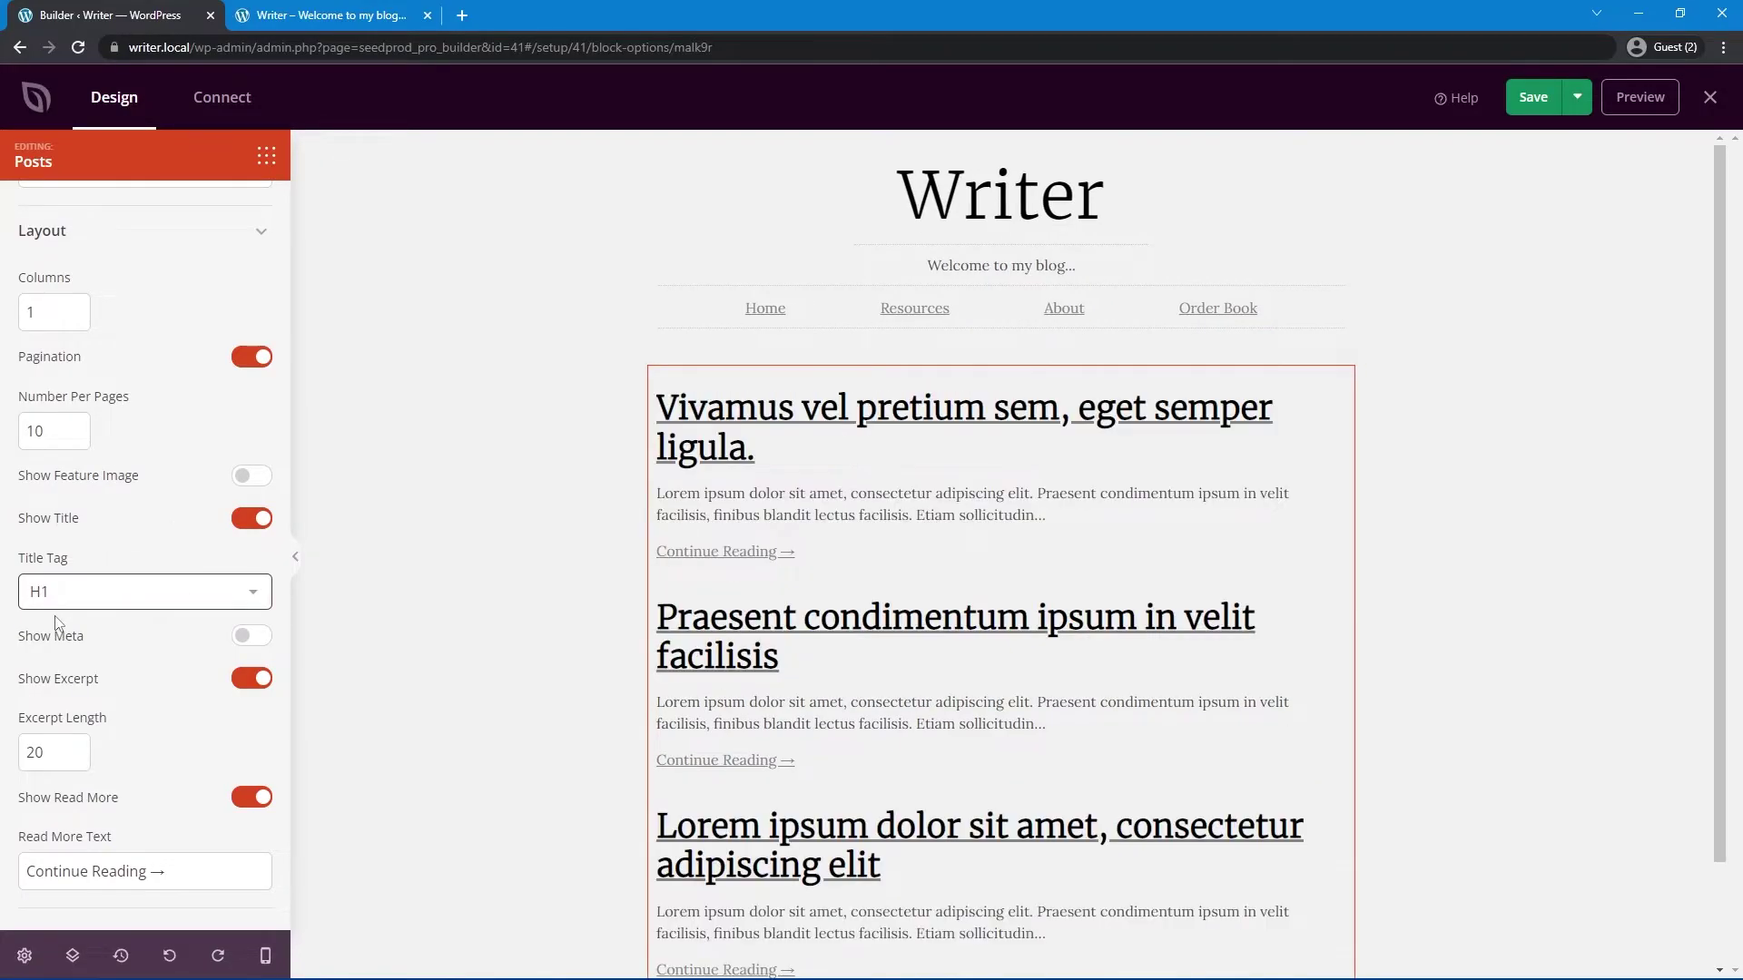
pyautogui.click(56, 597)
pyautogui.click(57, 645)
# Step: Show post meta without modified date, time or comment count, separated by '|'
pyautogui.click(247, 637)
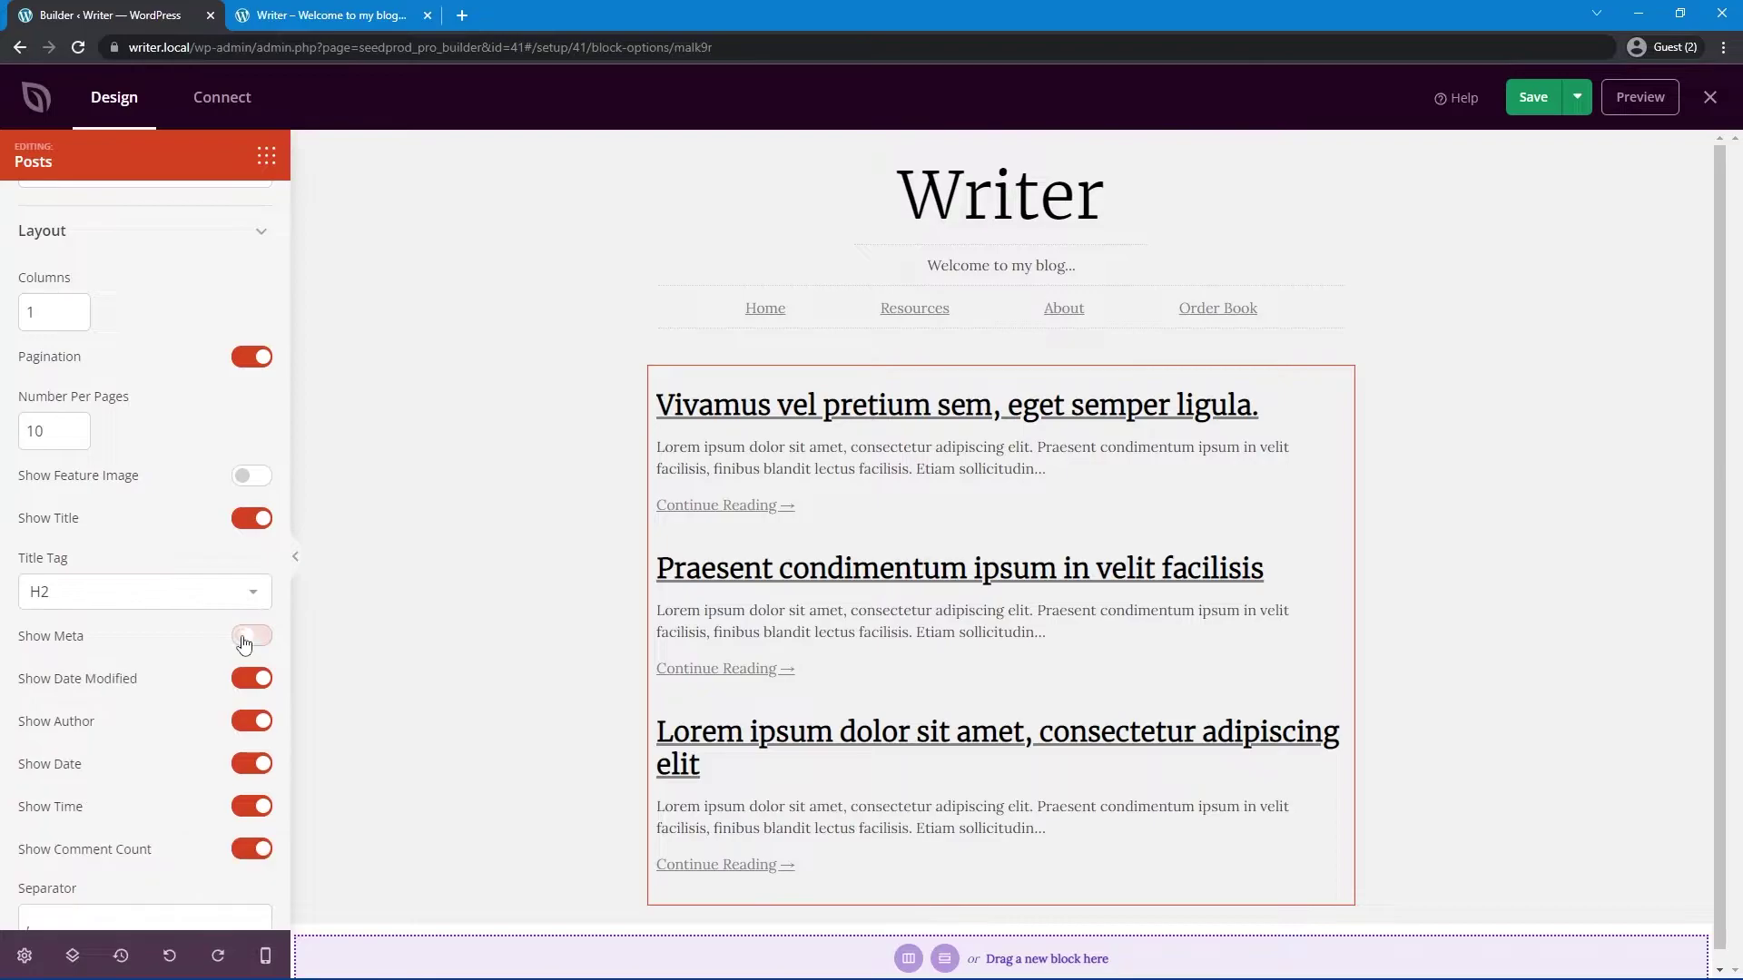
pyautogui.scroll(-2, 100, 639)
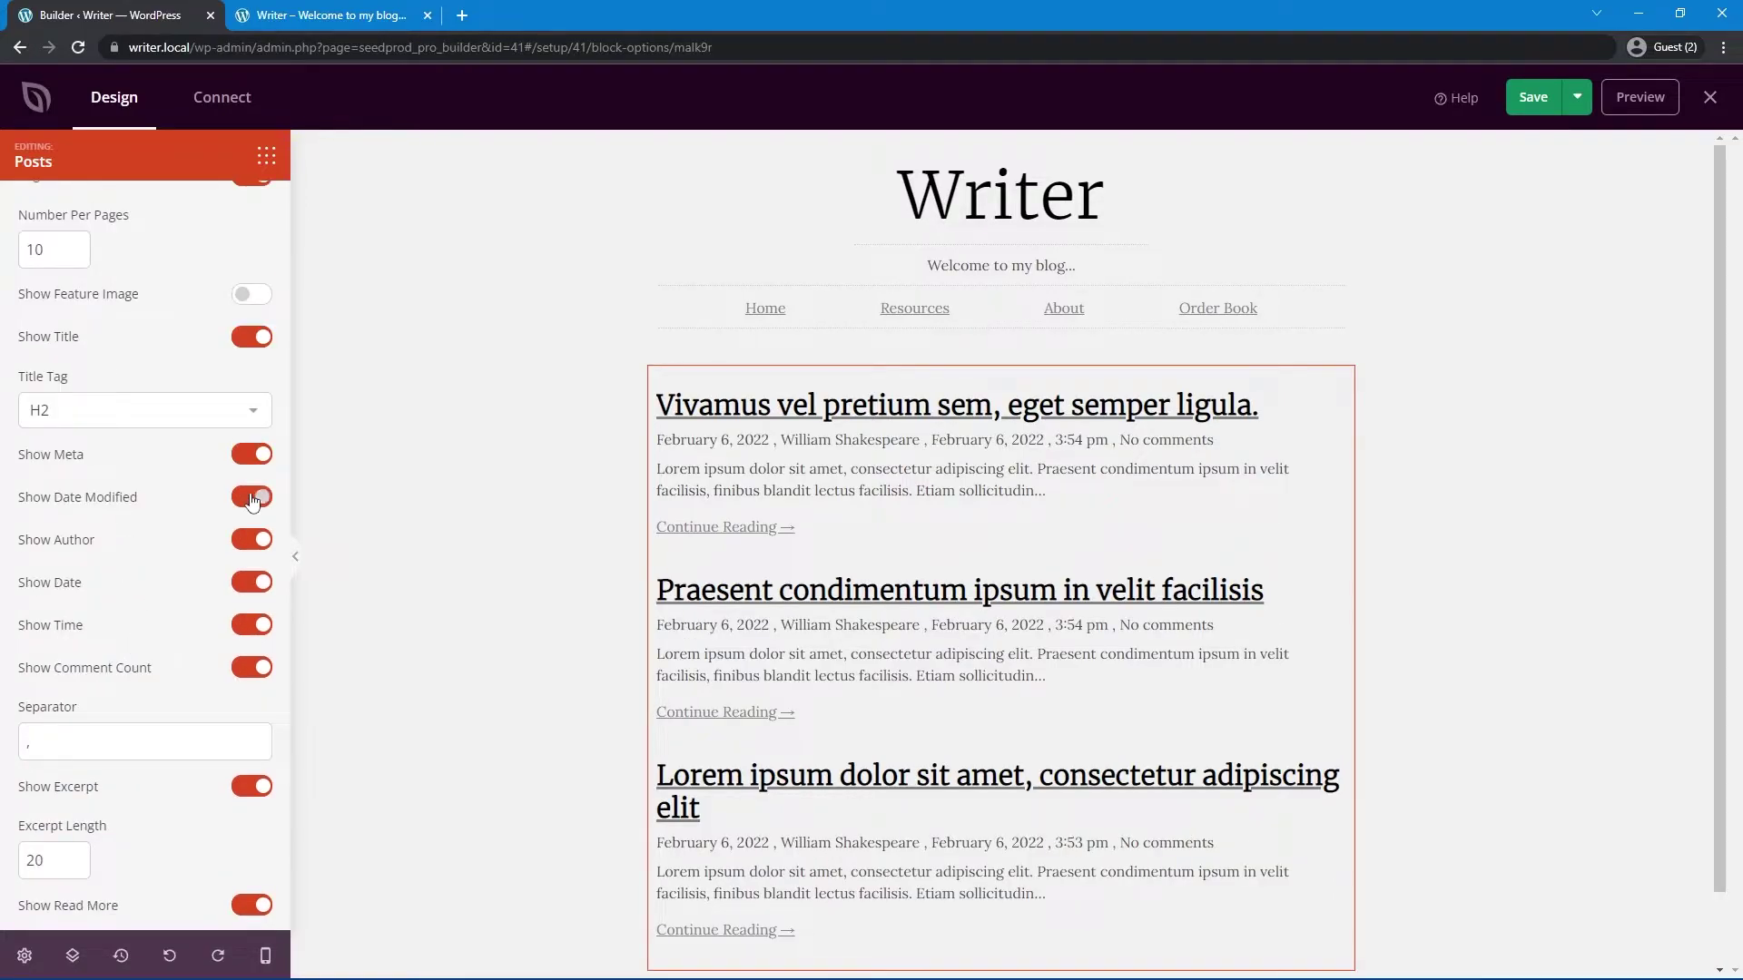
pyautogui.click(252, 498)
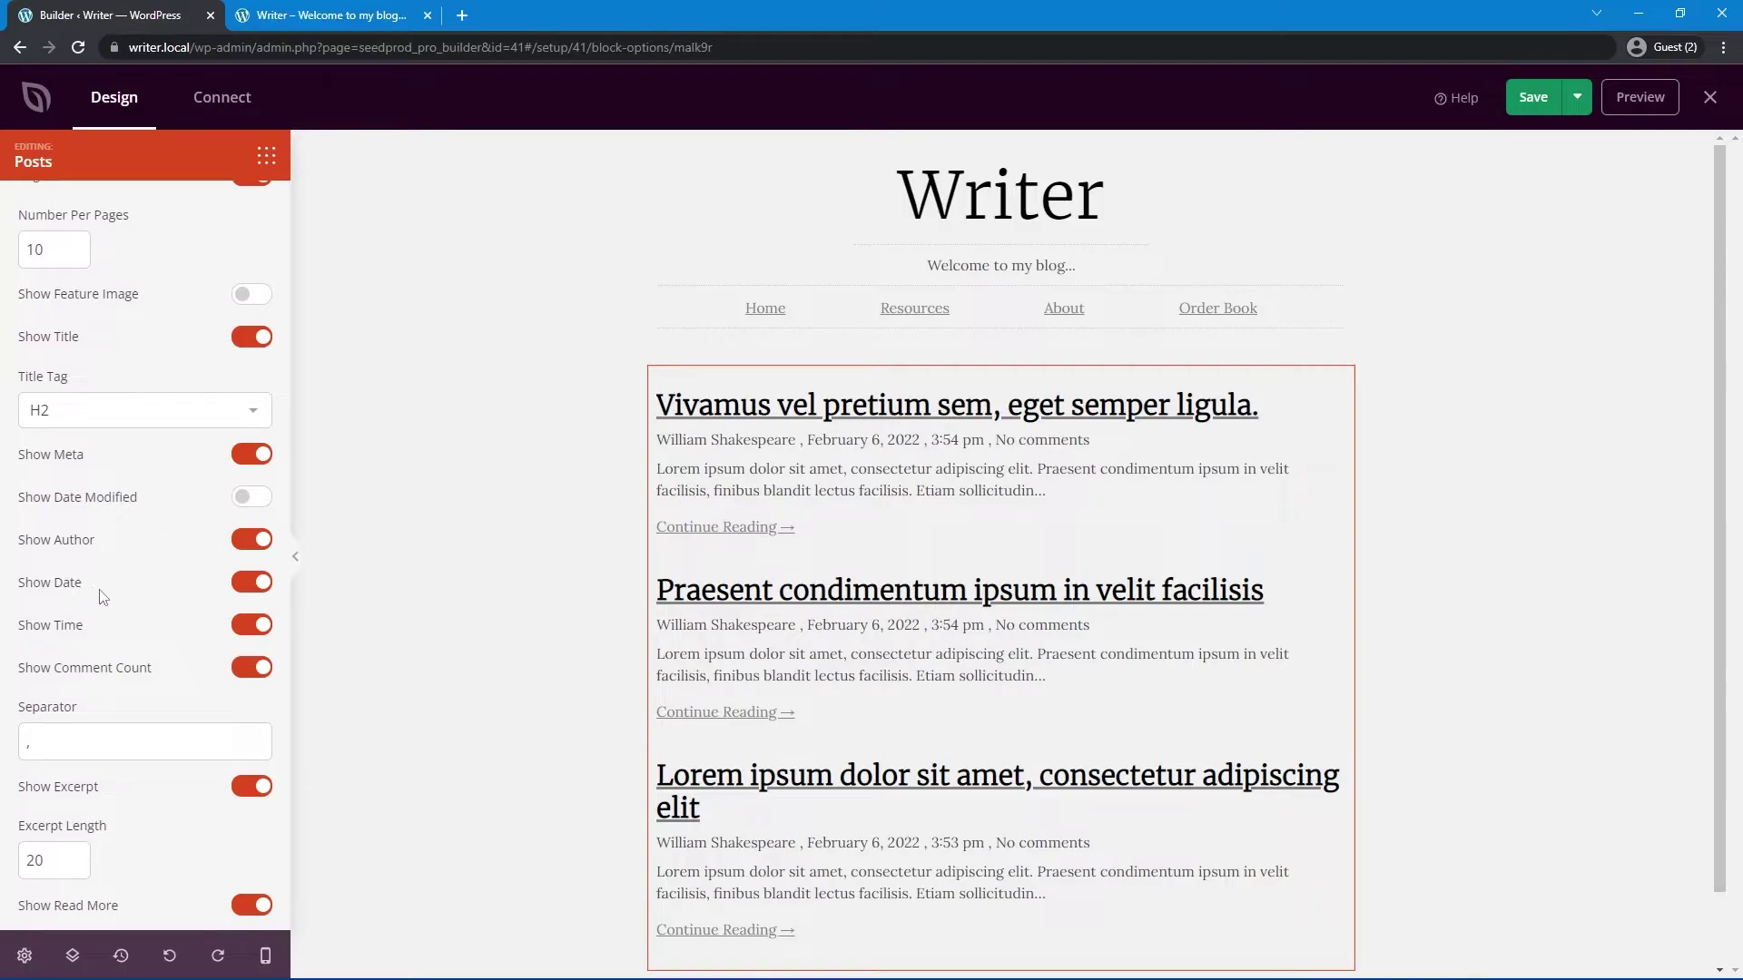
pyautogui.click(251, 626)
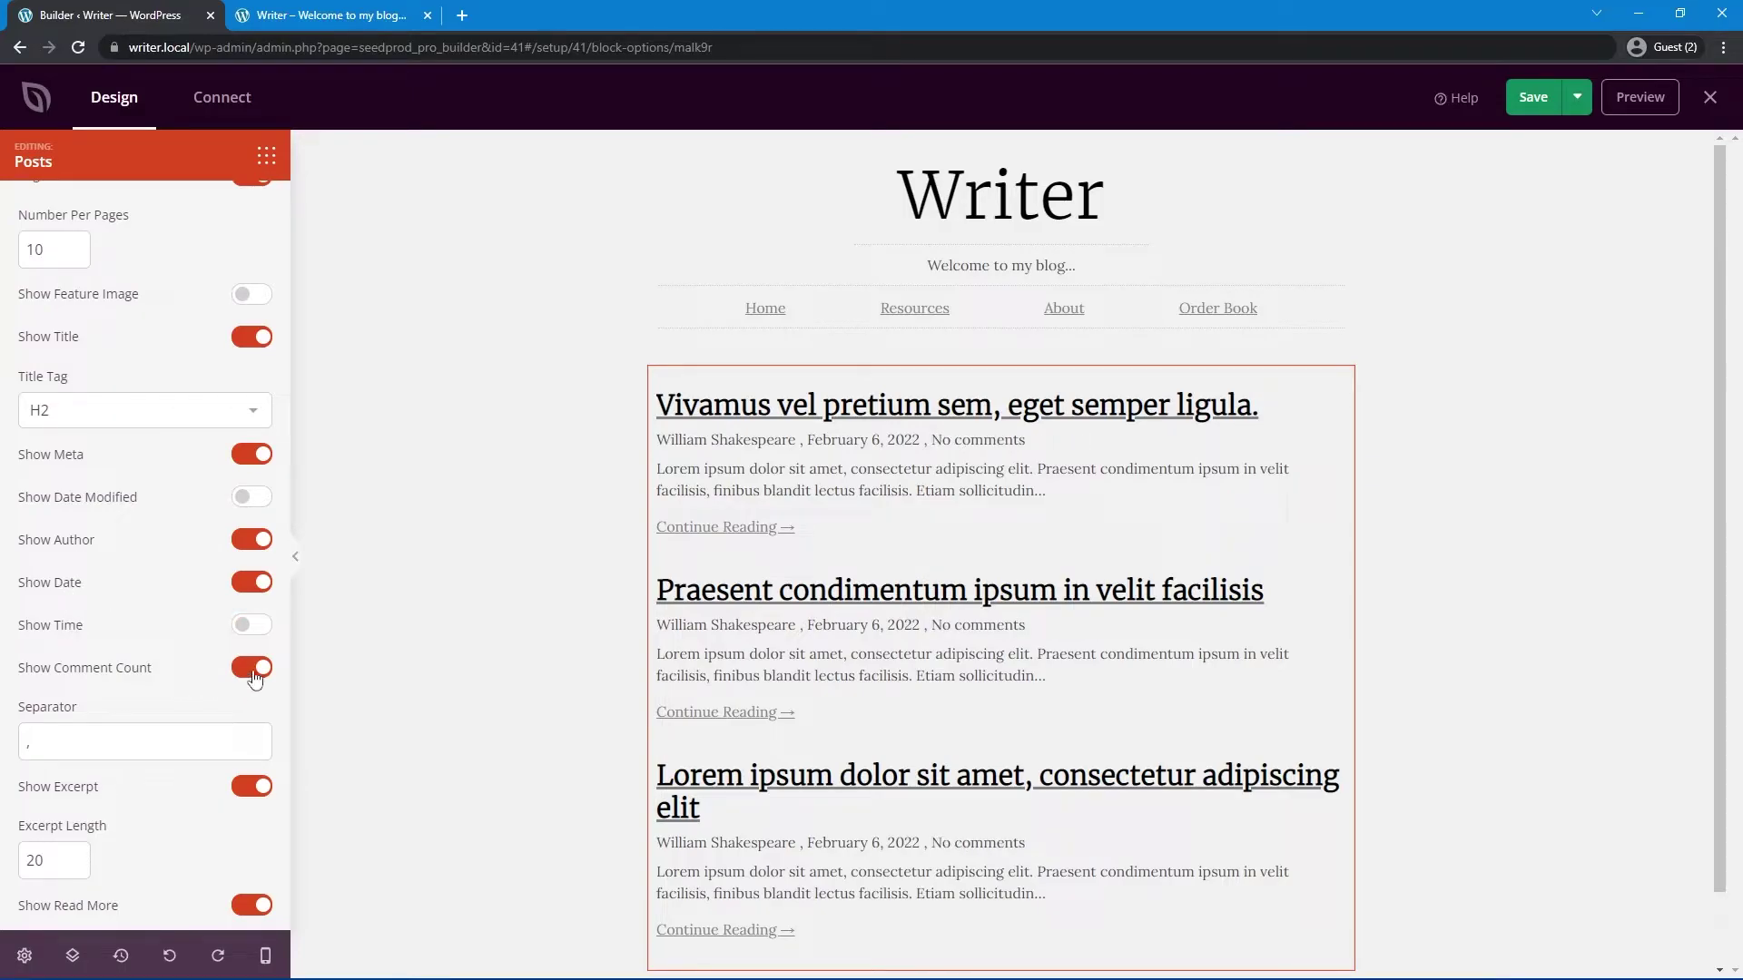
pyautogui.click(253, 669)
pyautogui.doubleClick(68, 733)
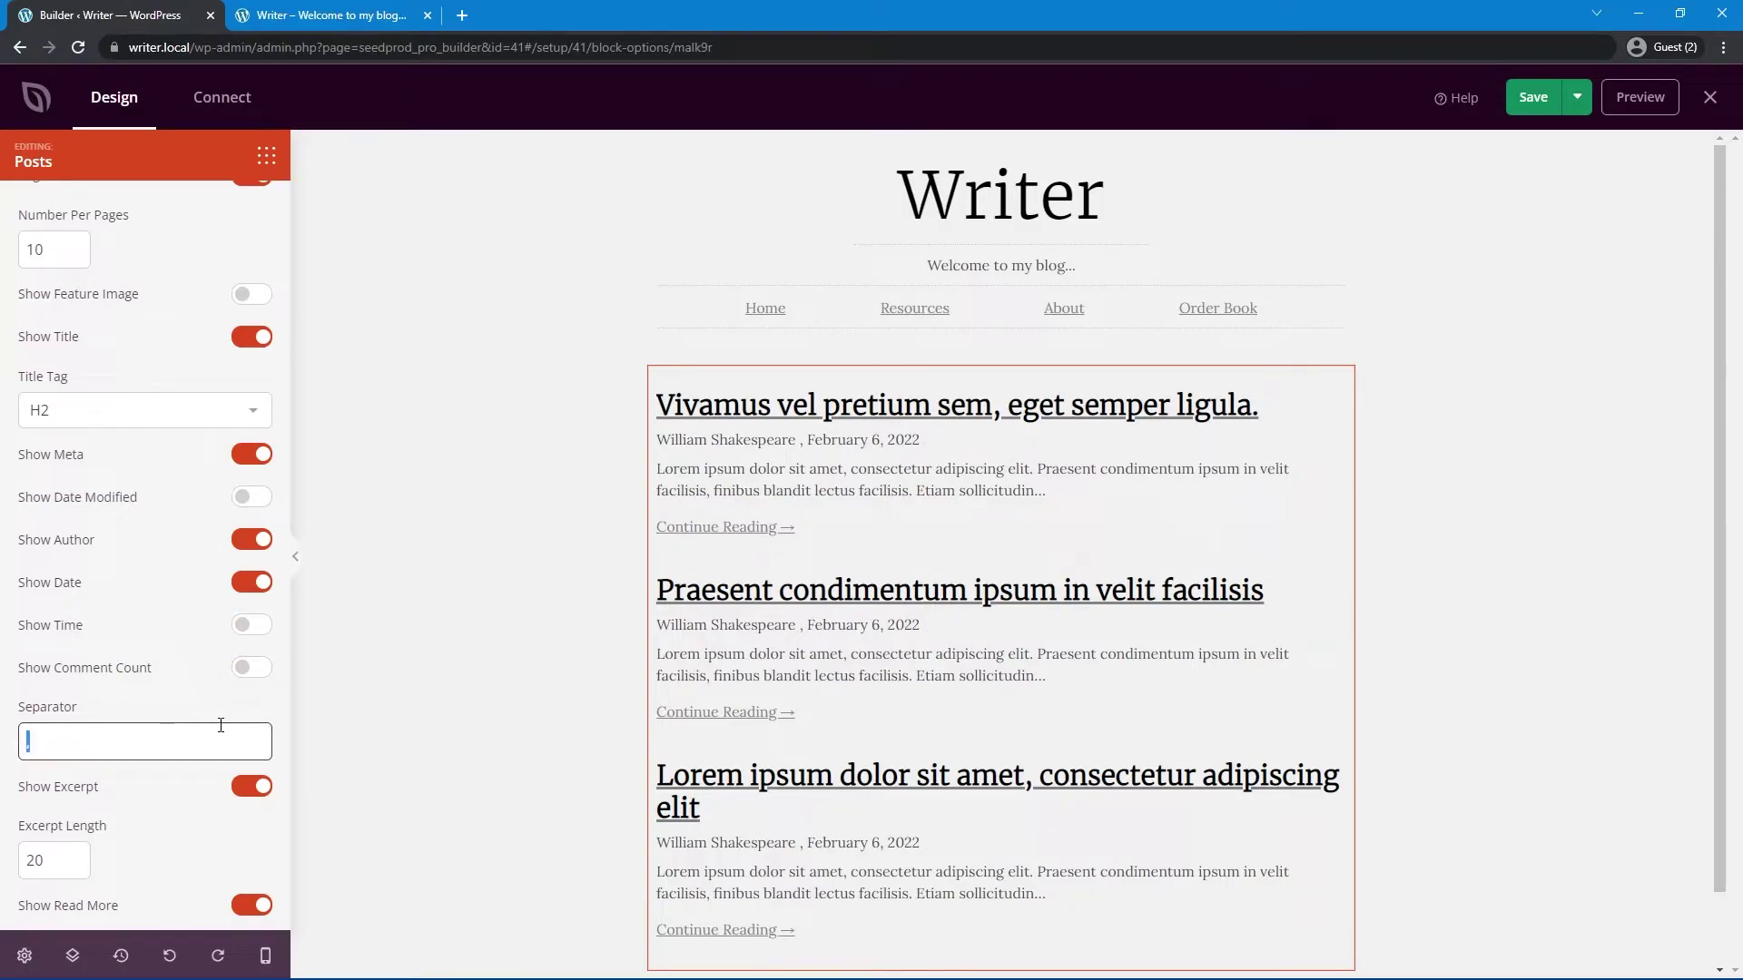
pyautogui.write('|')
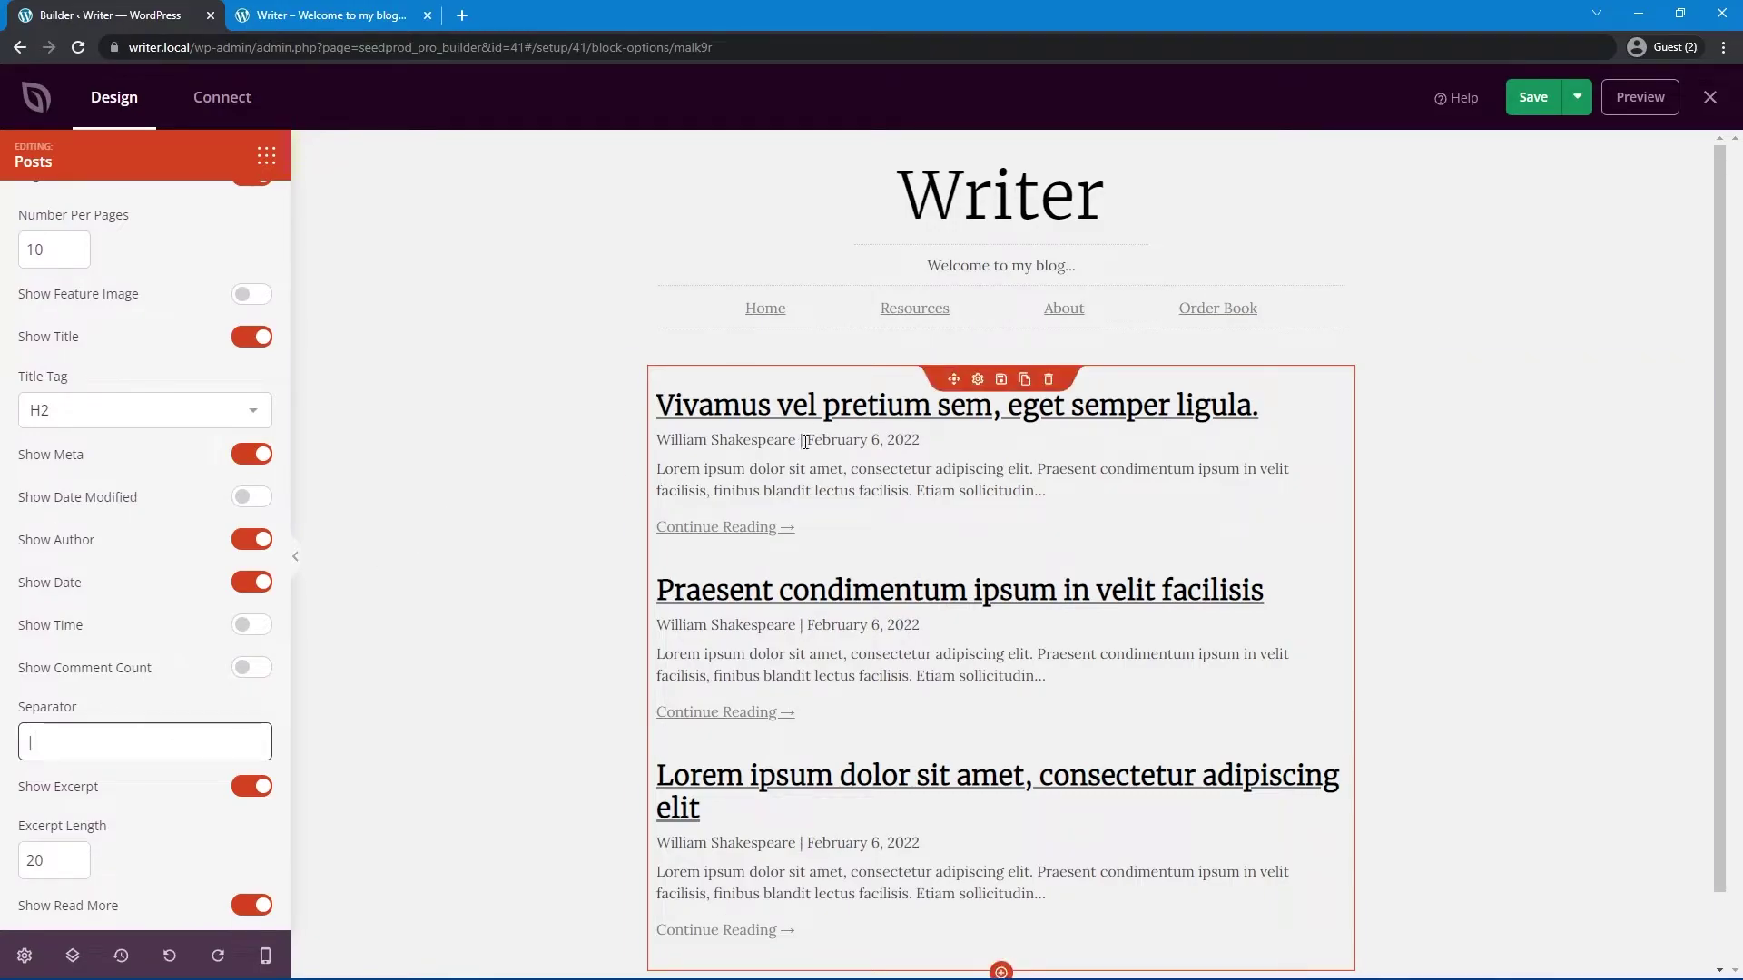
# Step: Set the excerpt length to 100
pyautogui.scroll(-1, 160, 562)
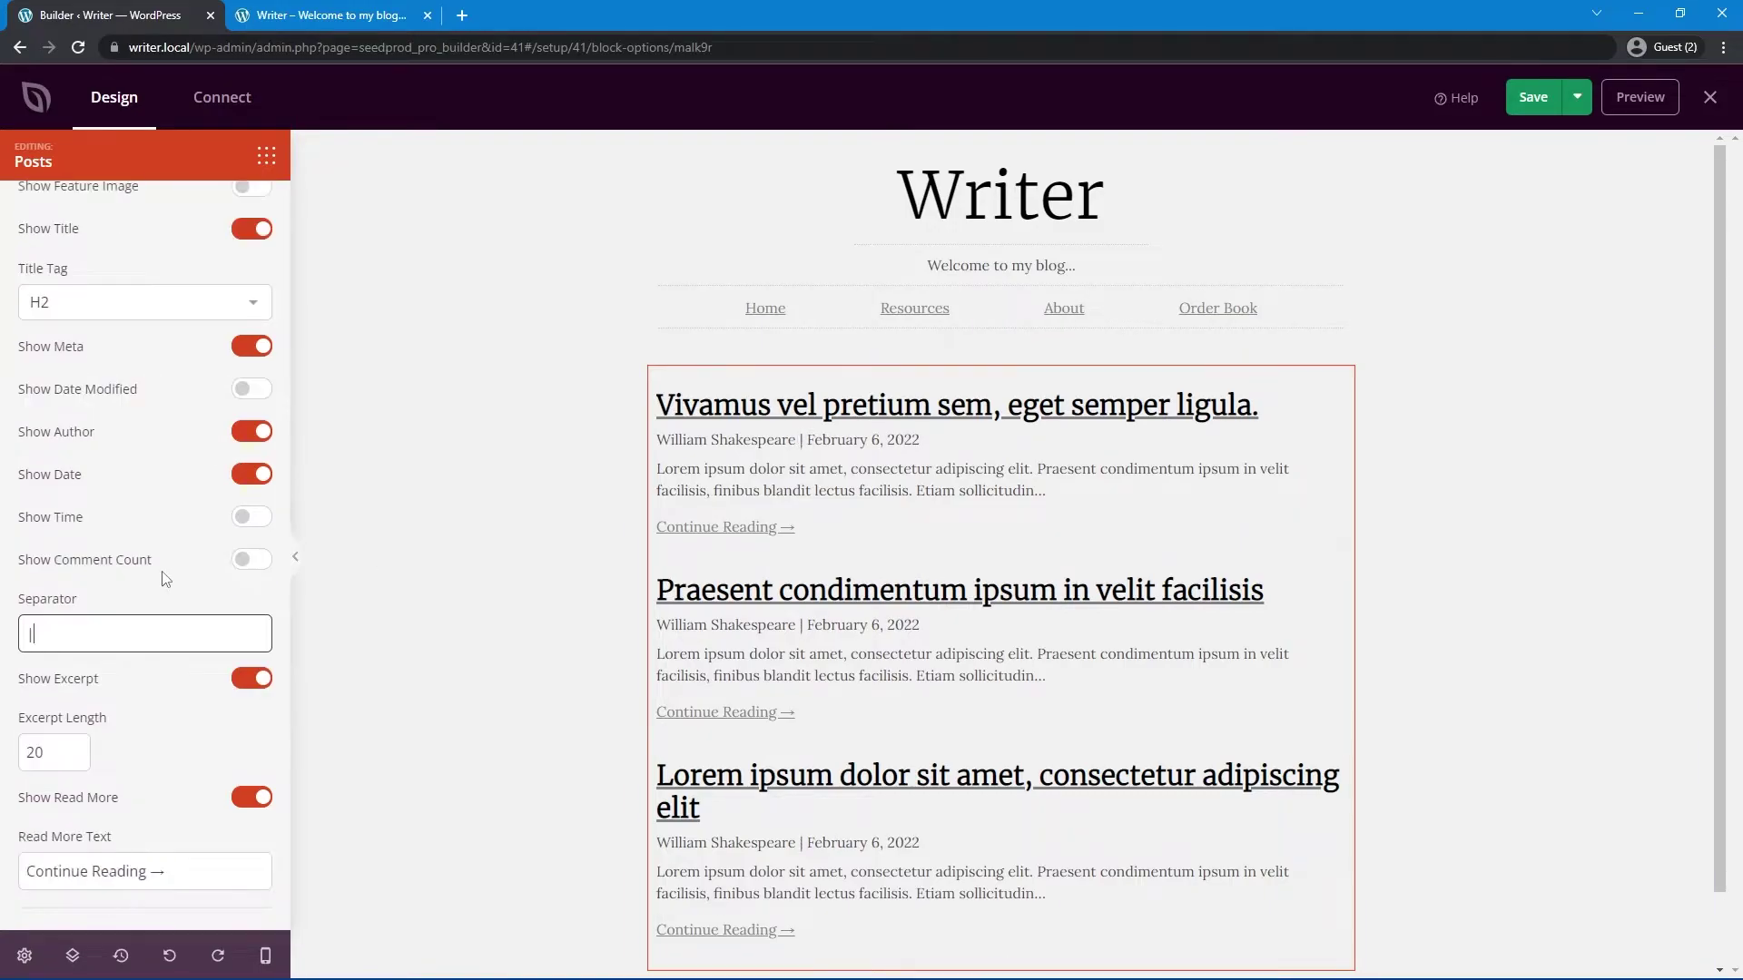
pyautogui.doubleClick(62, 743)
pyautogui.write('100')
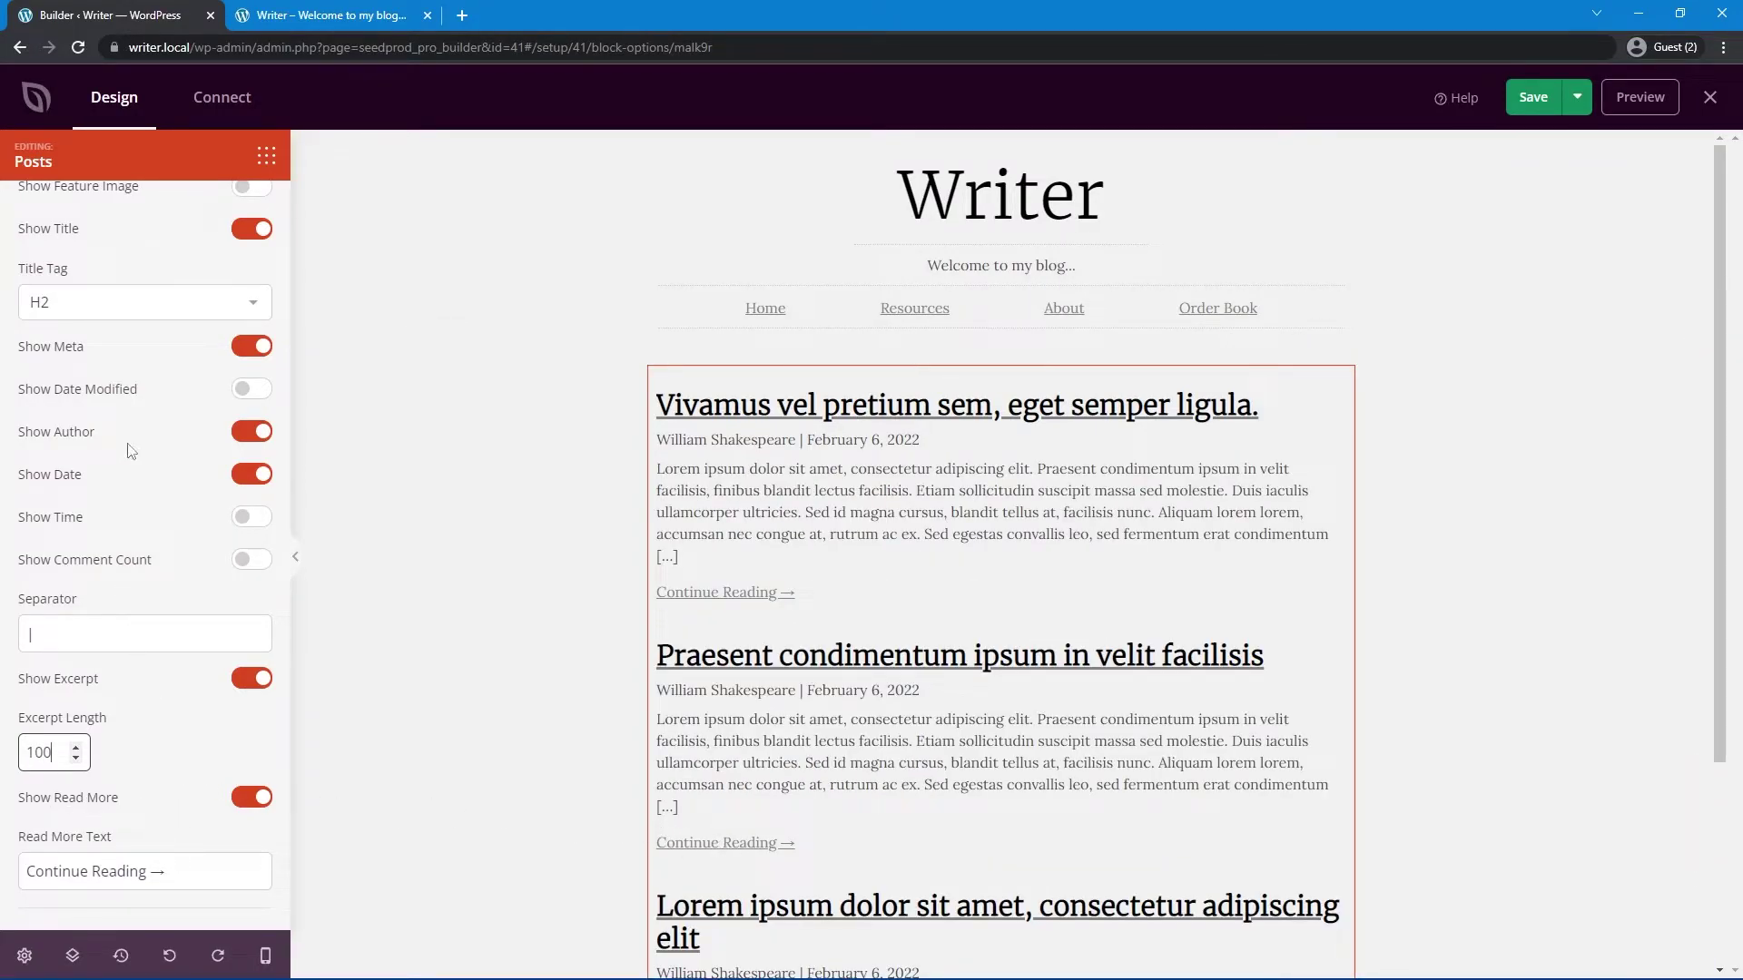
pyautogui.scroll(5, 132, 451)
pyautogui.click(182, 393)
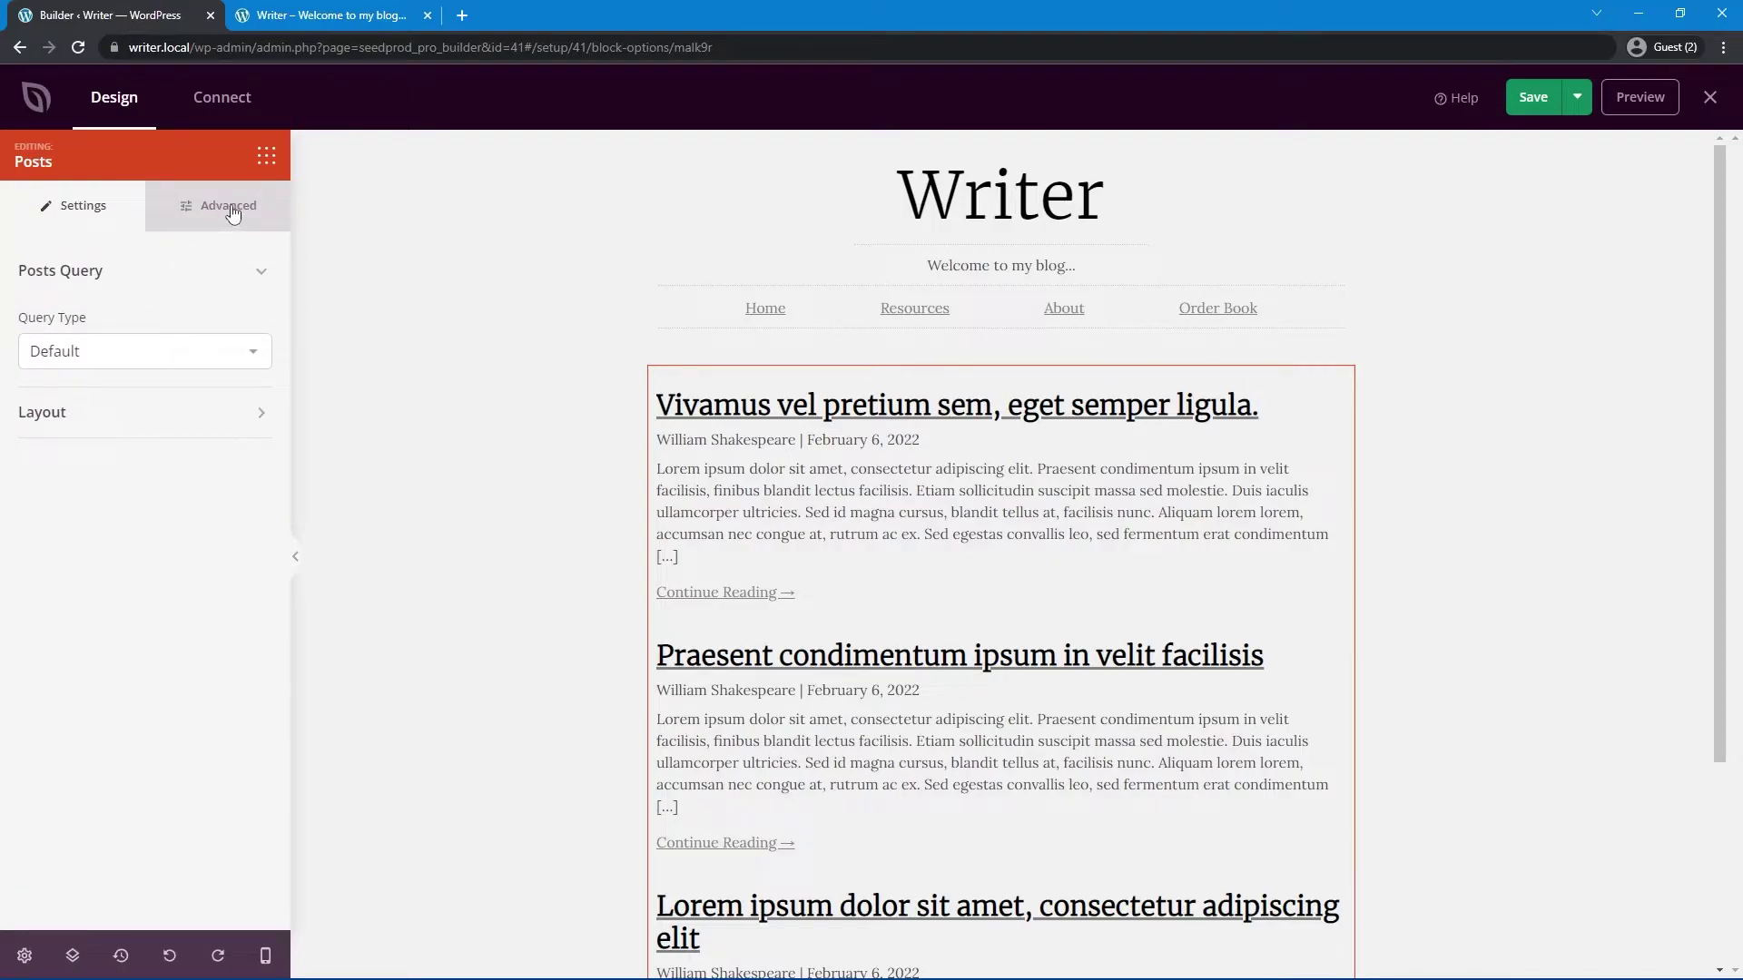
# Step: Add bottom spacing between posts and centre-align the post titles
pyautogui.click(232, 210)
pyautogui.click(57, 273)
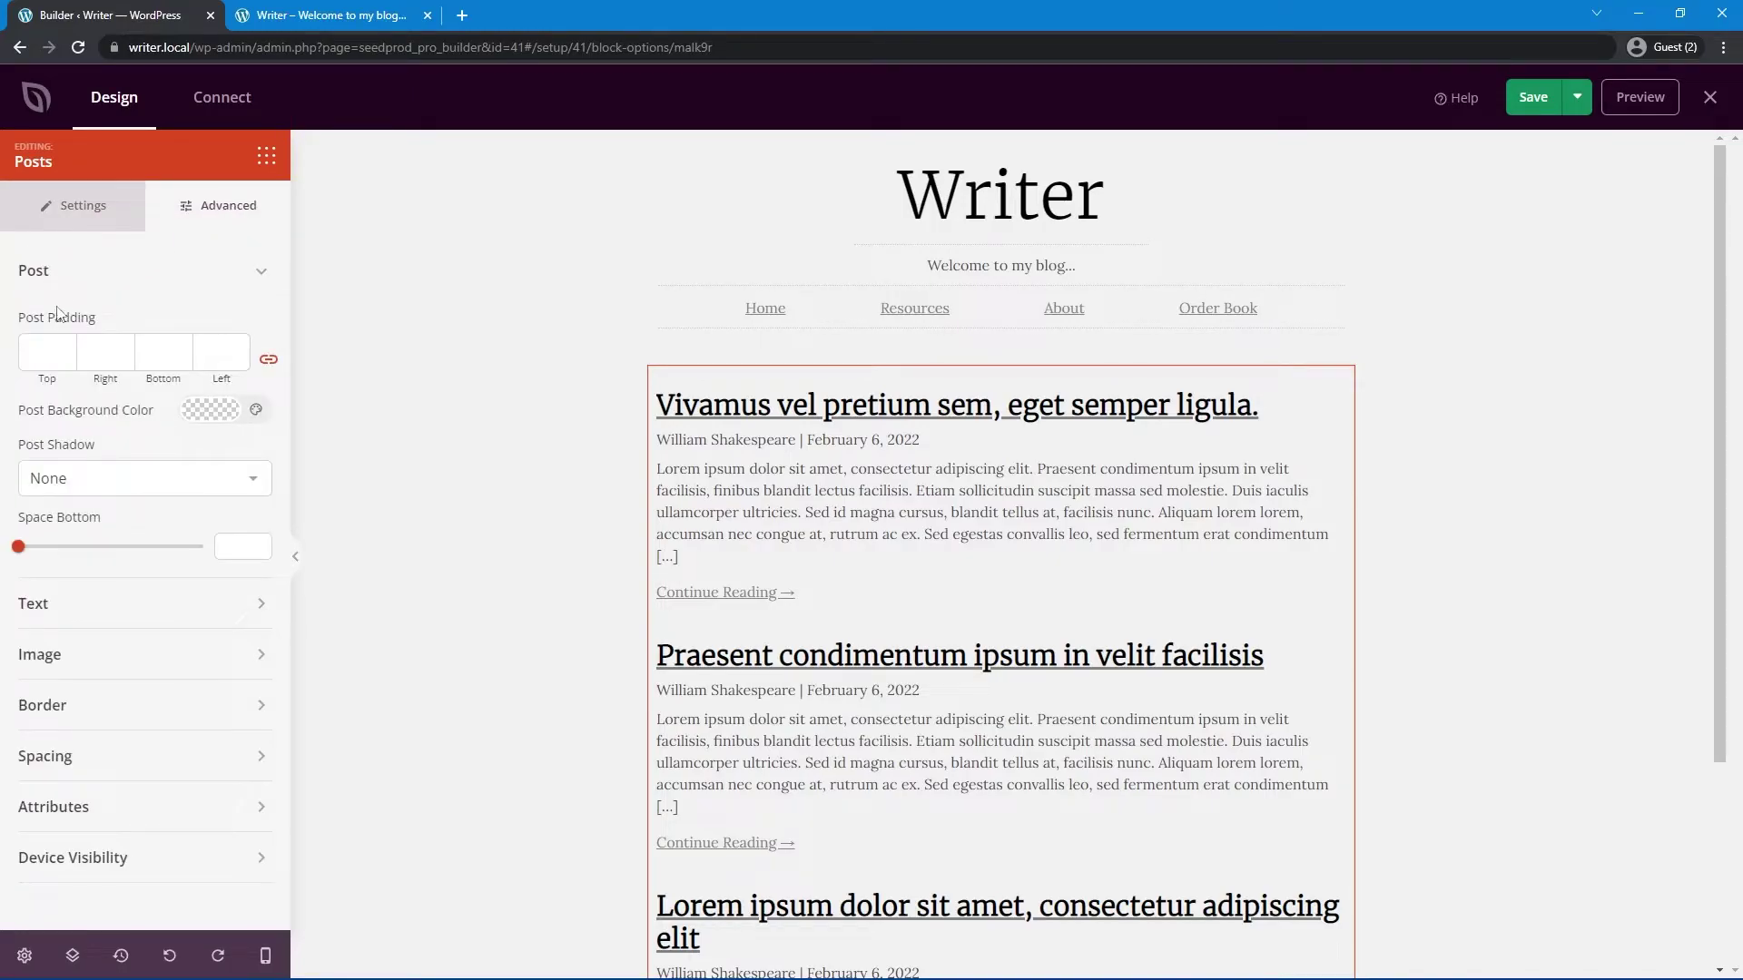
pyautogui.moveTo(19, 546); pyautogui.dragTo(116, 565)
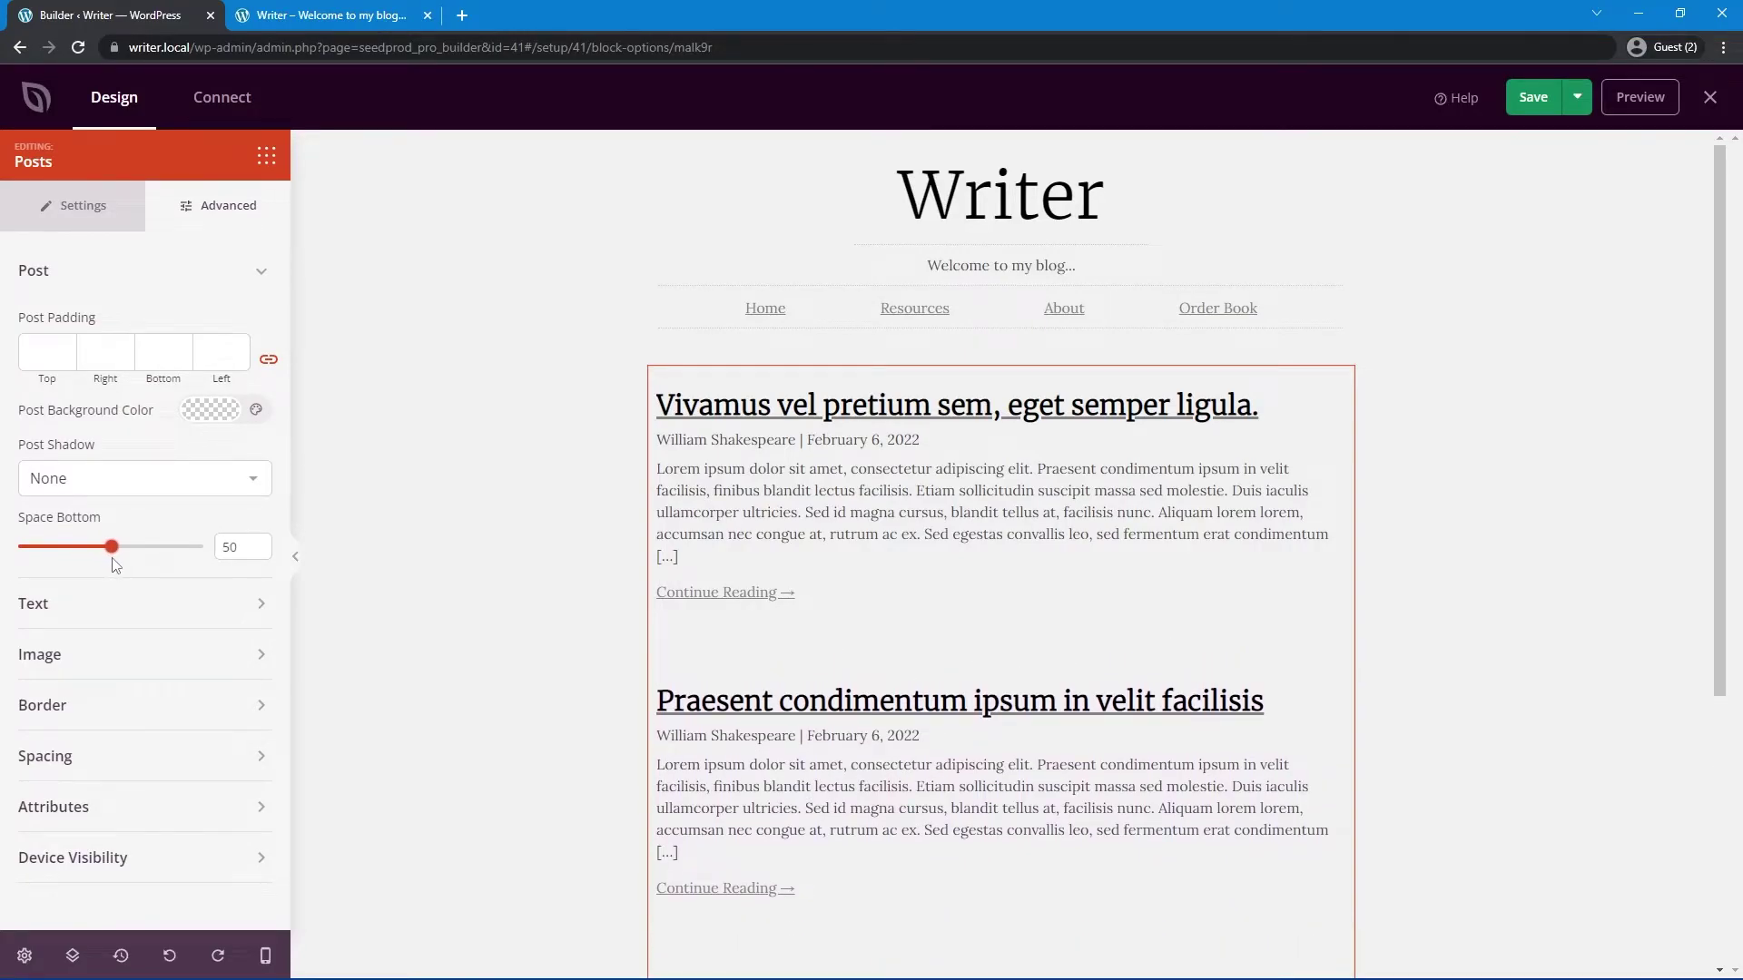
pyautogui.click(95, 270)
pyautogui.click(99, 325)
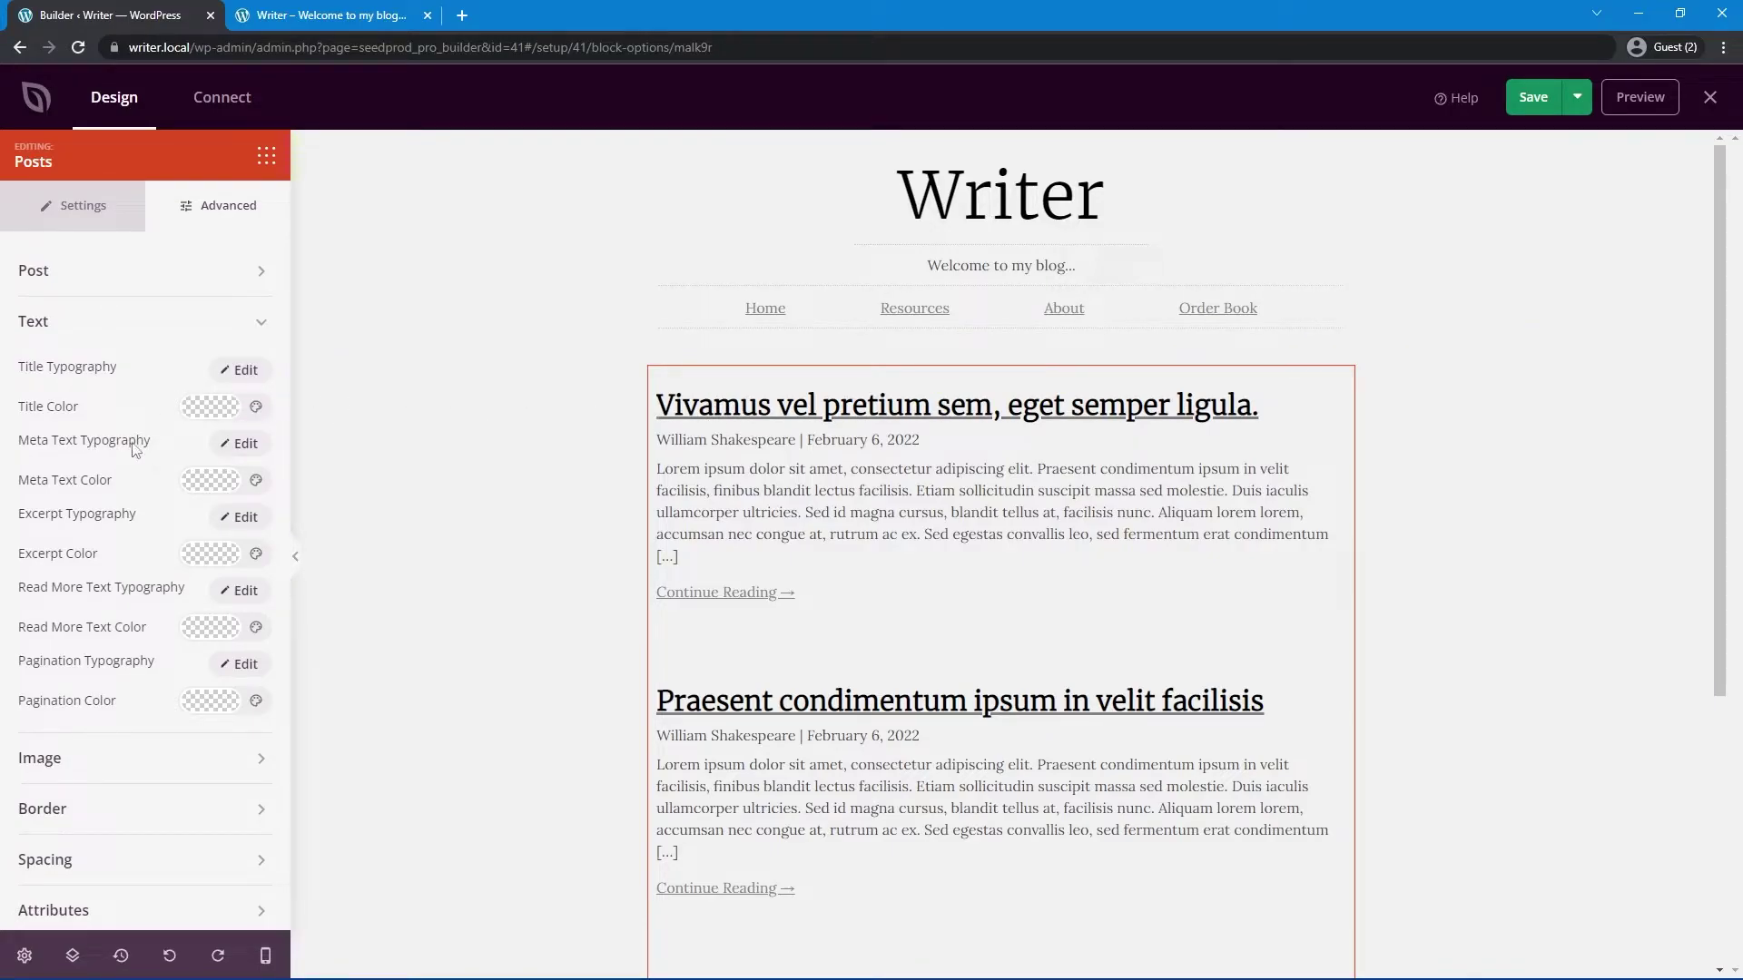
pyautogui.click(239, 372)
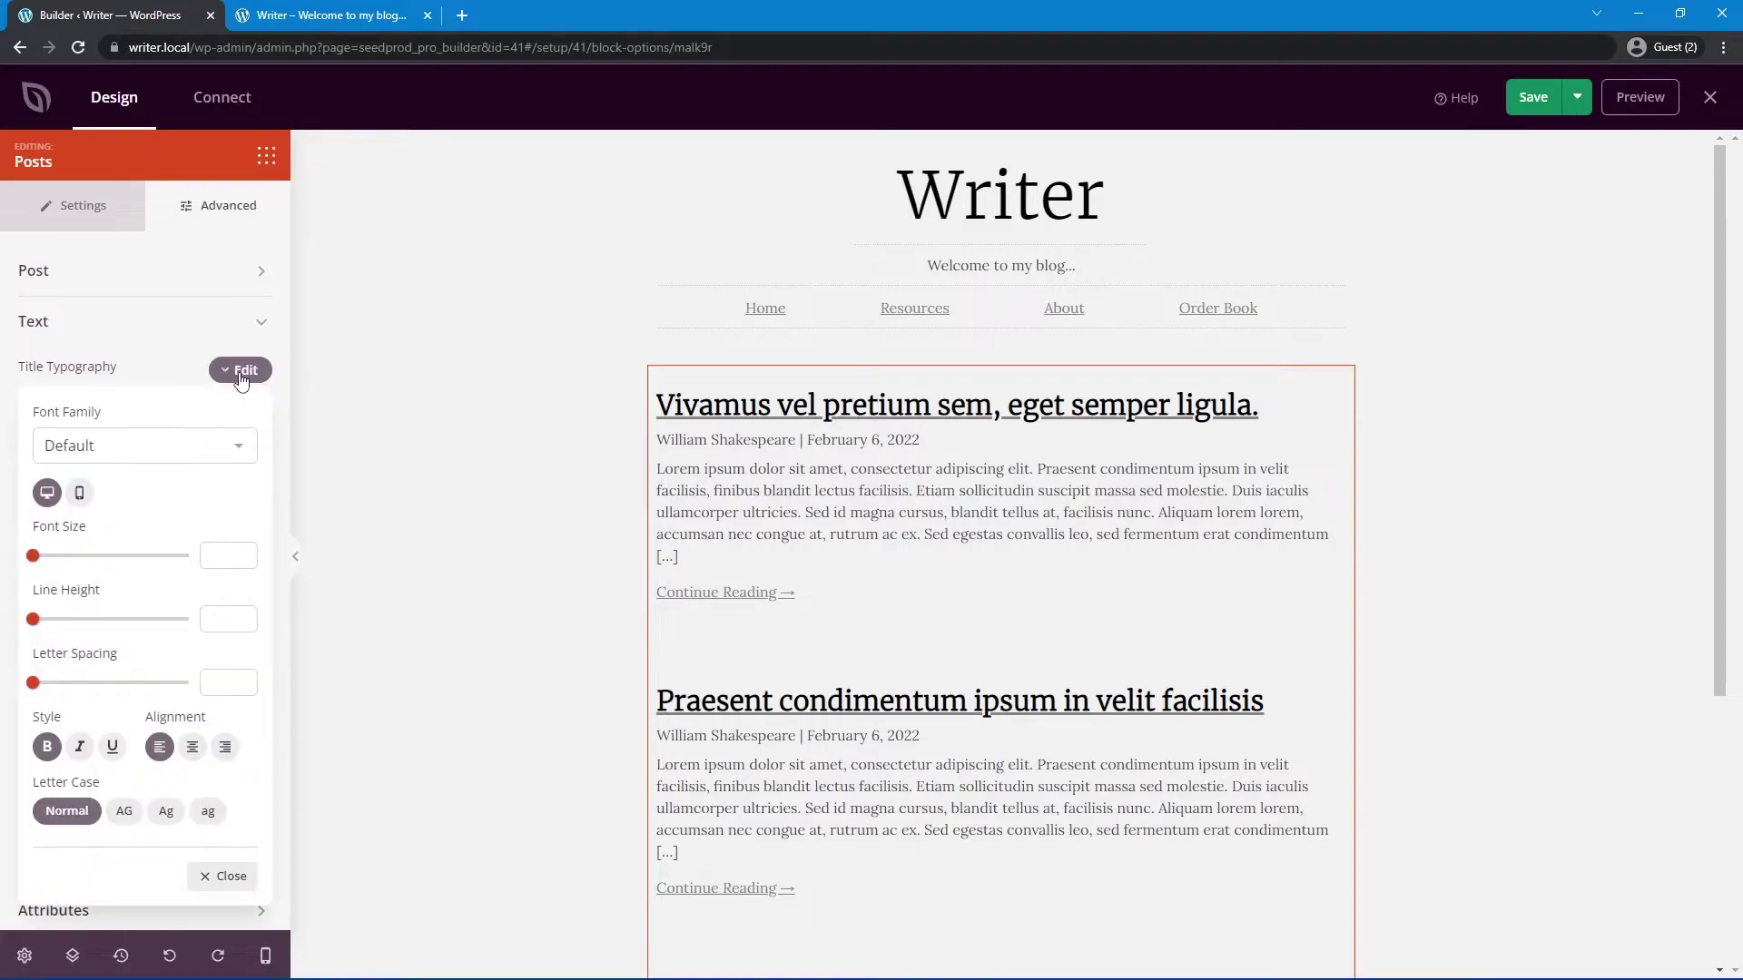
pyautogui.click(192, 746)
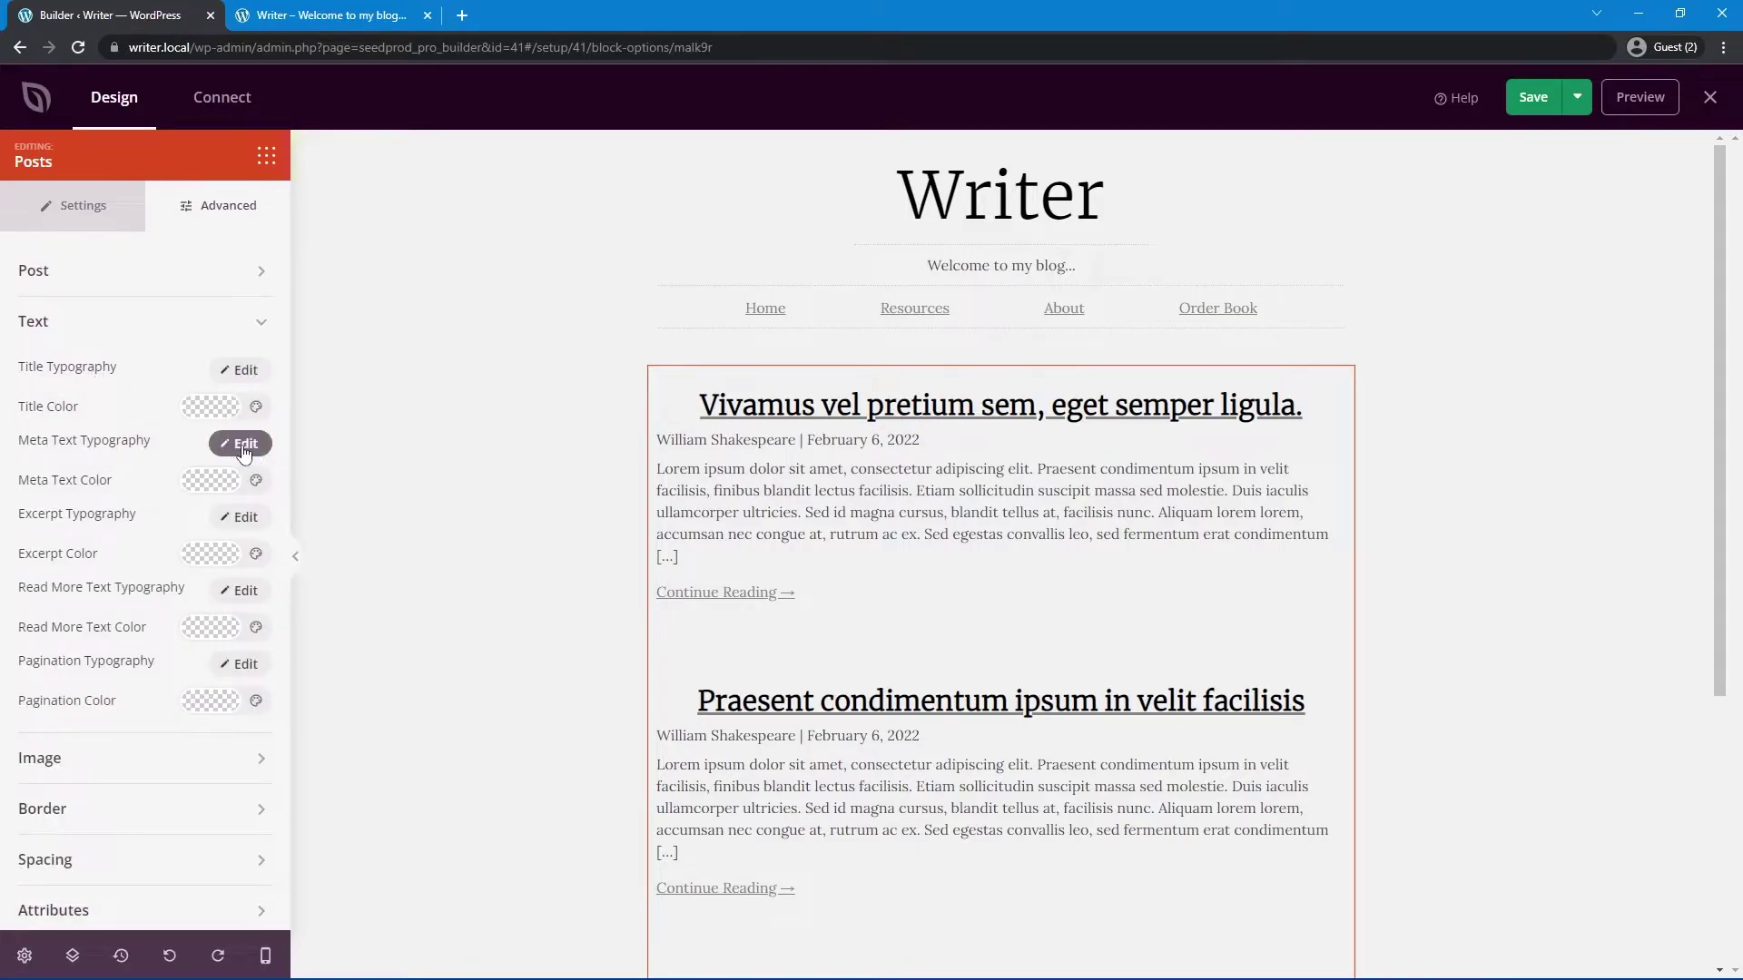
# Step: Give the meta text font size 13, line height 4, and centre alignment
pyautogui.click(243, 445)
pyautogui.click(224, 628)
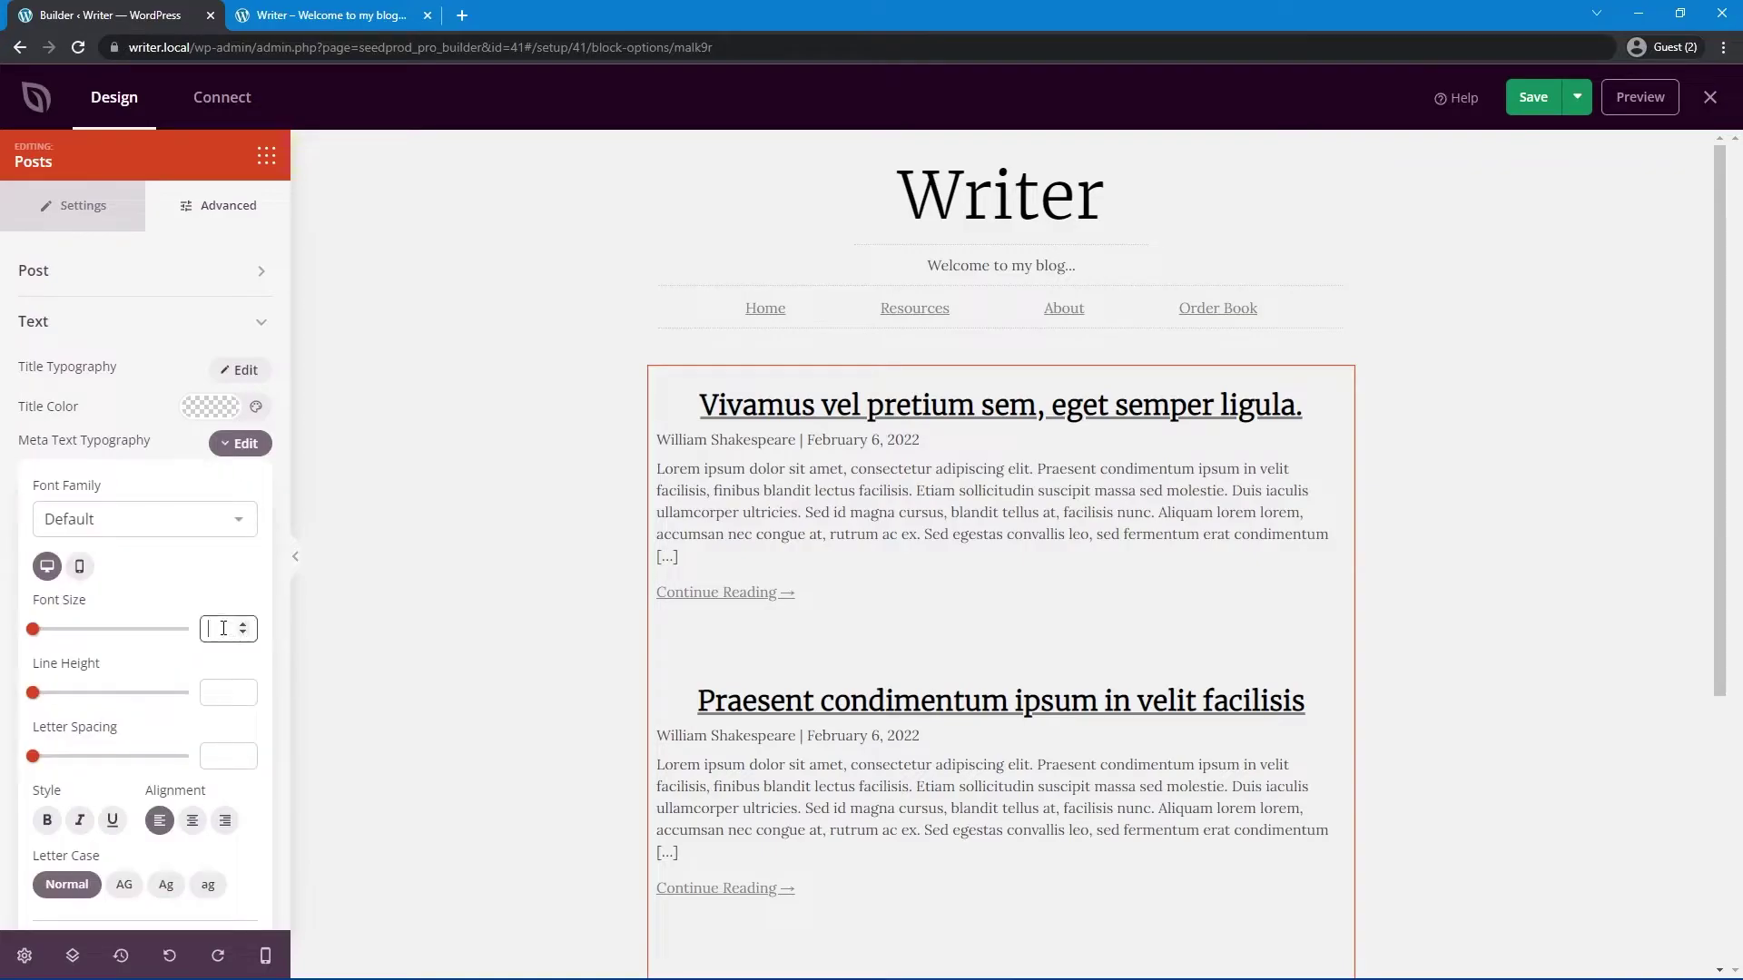
pyautogui.write('14')
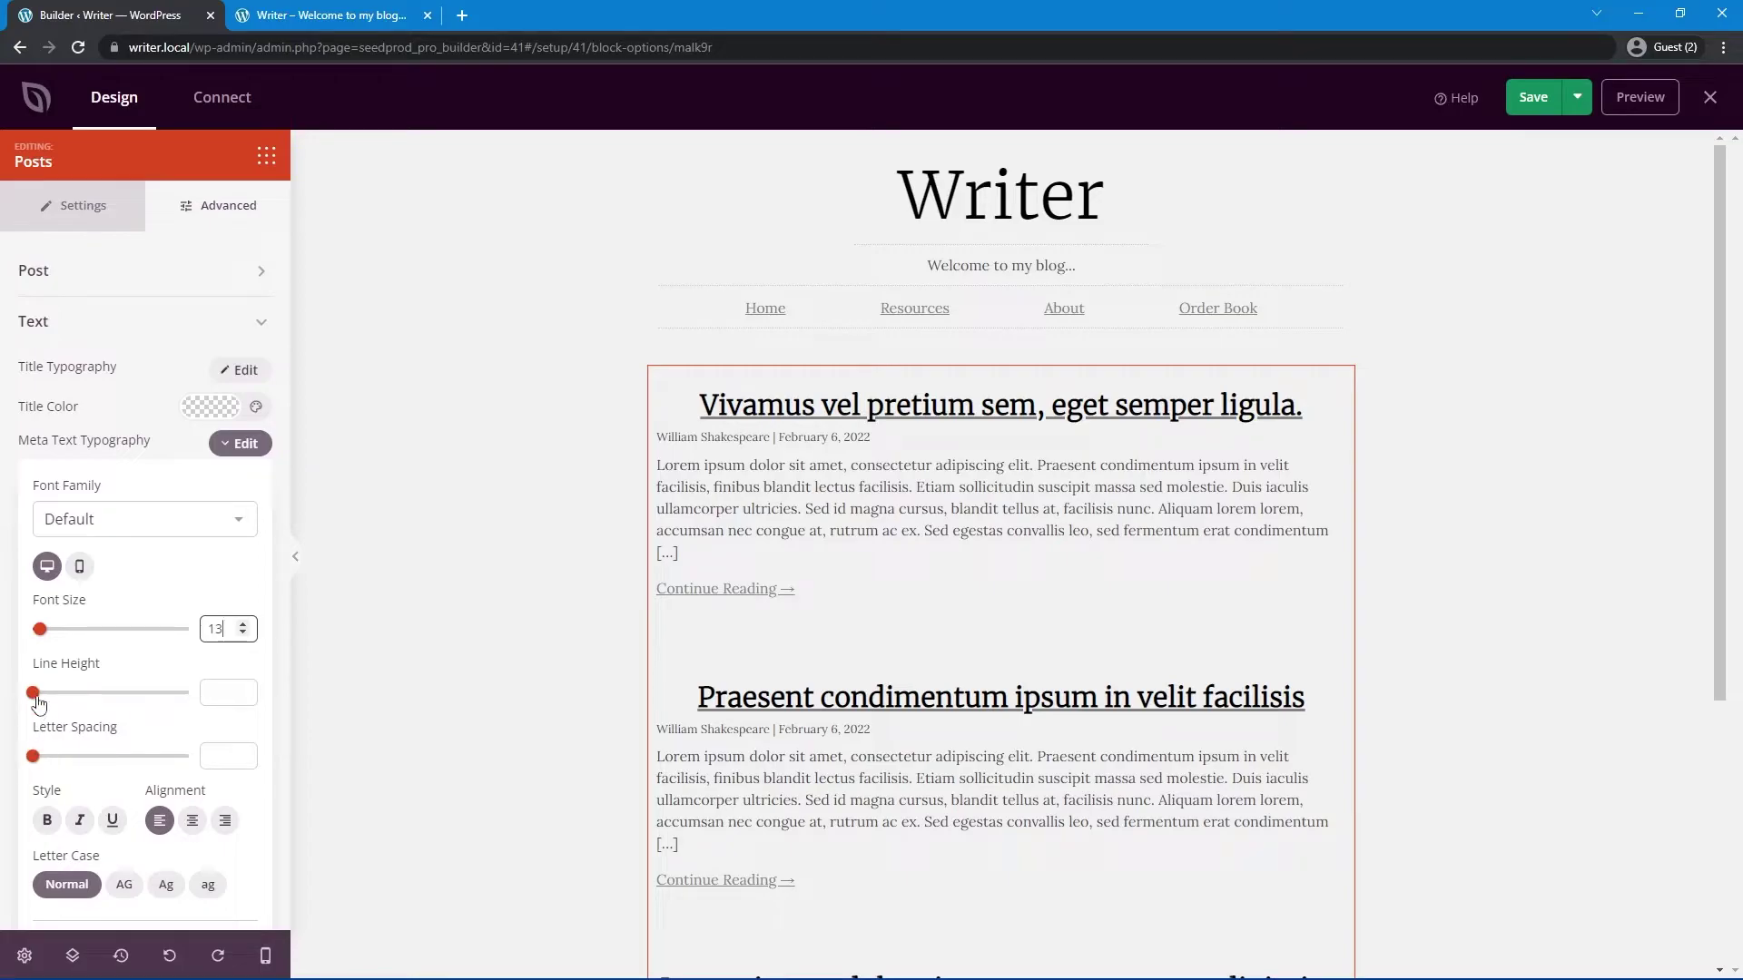
pyautogui.moveTo(33, 693); pyautogui.dragTo(94, 699)
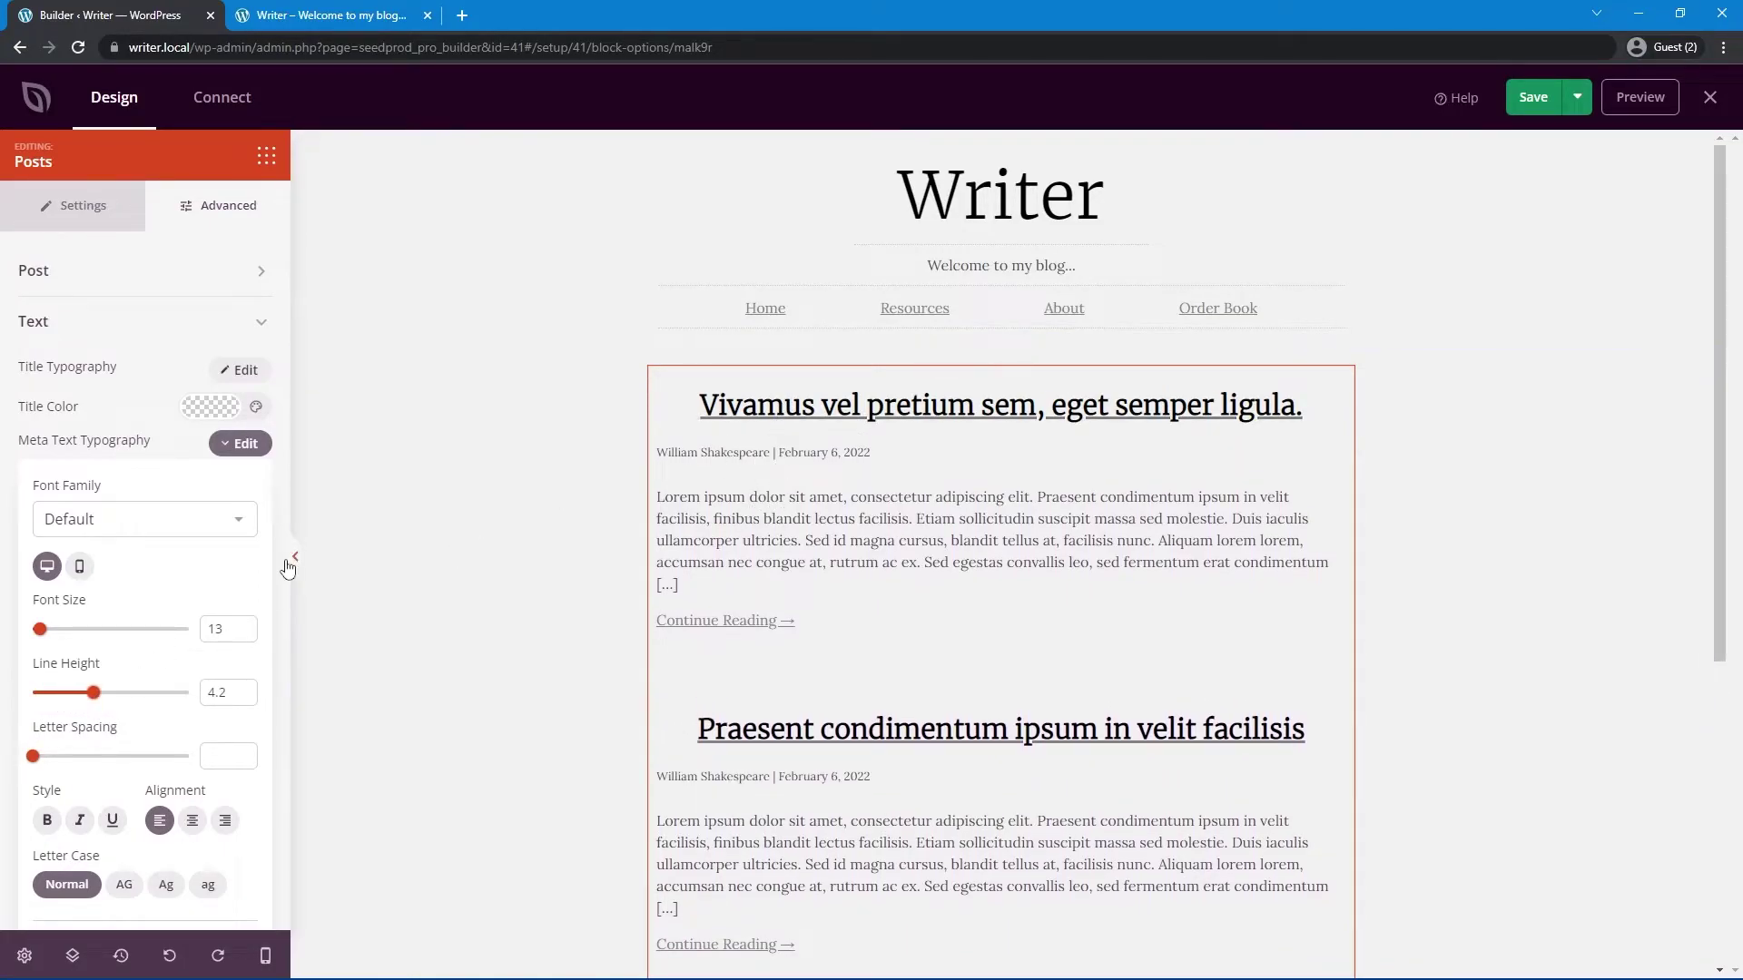
pyautogui.click(192, 820)
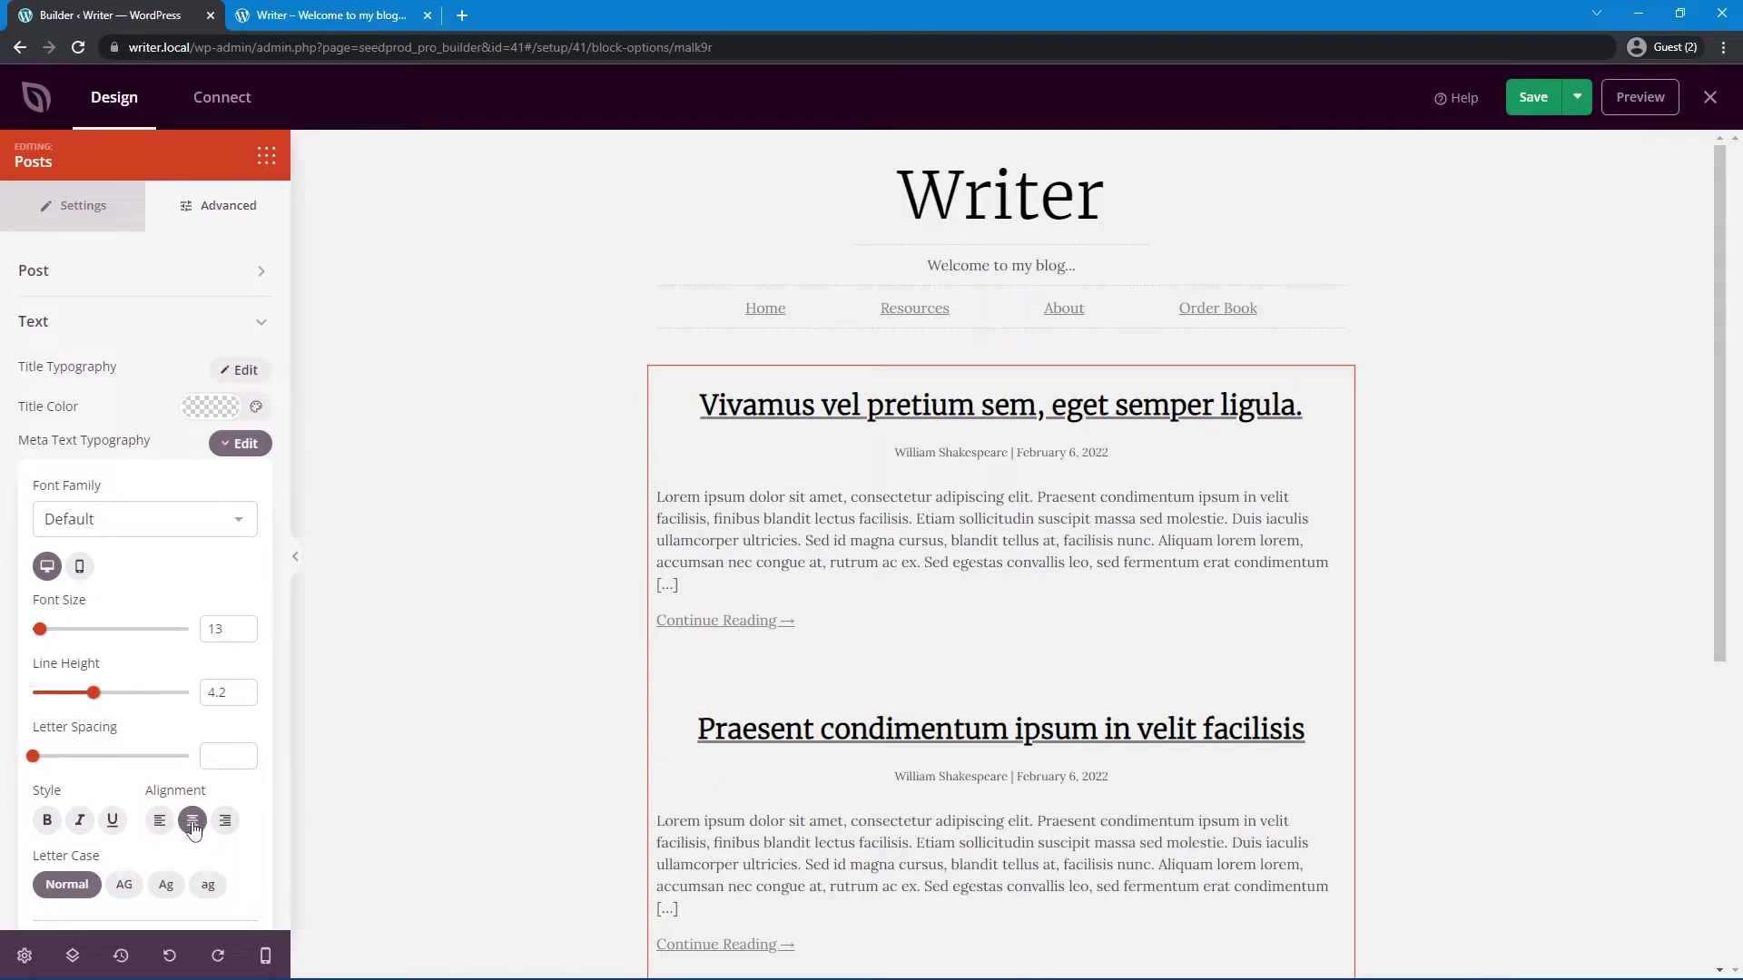
pyautogui.click(224, 692)
pyautogui.press('BackSpace')
pyautogui.press('BackSpace')
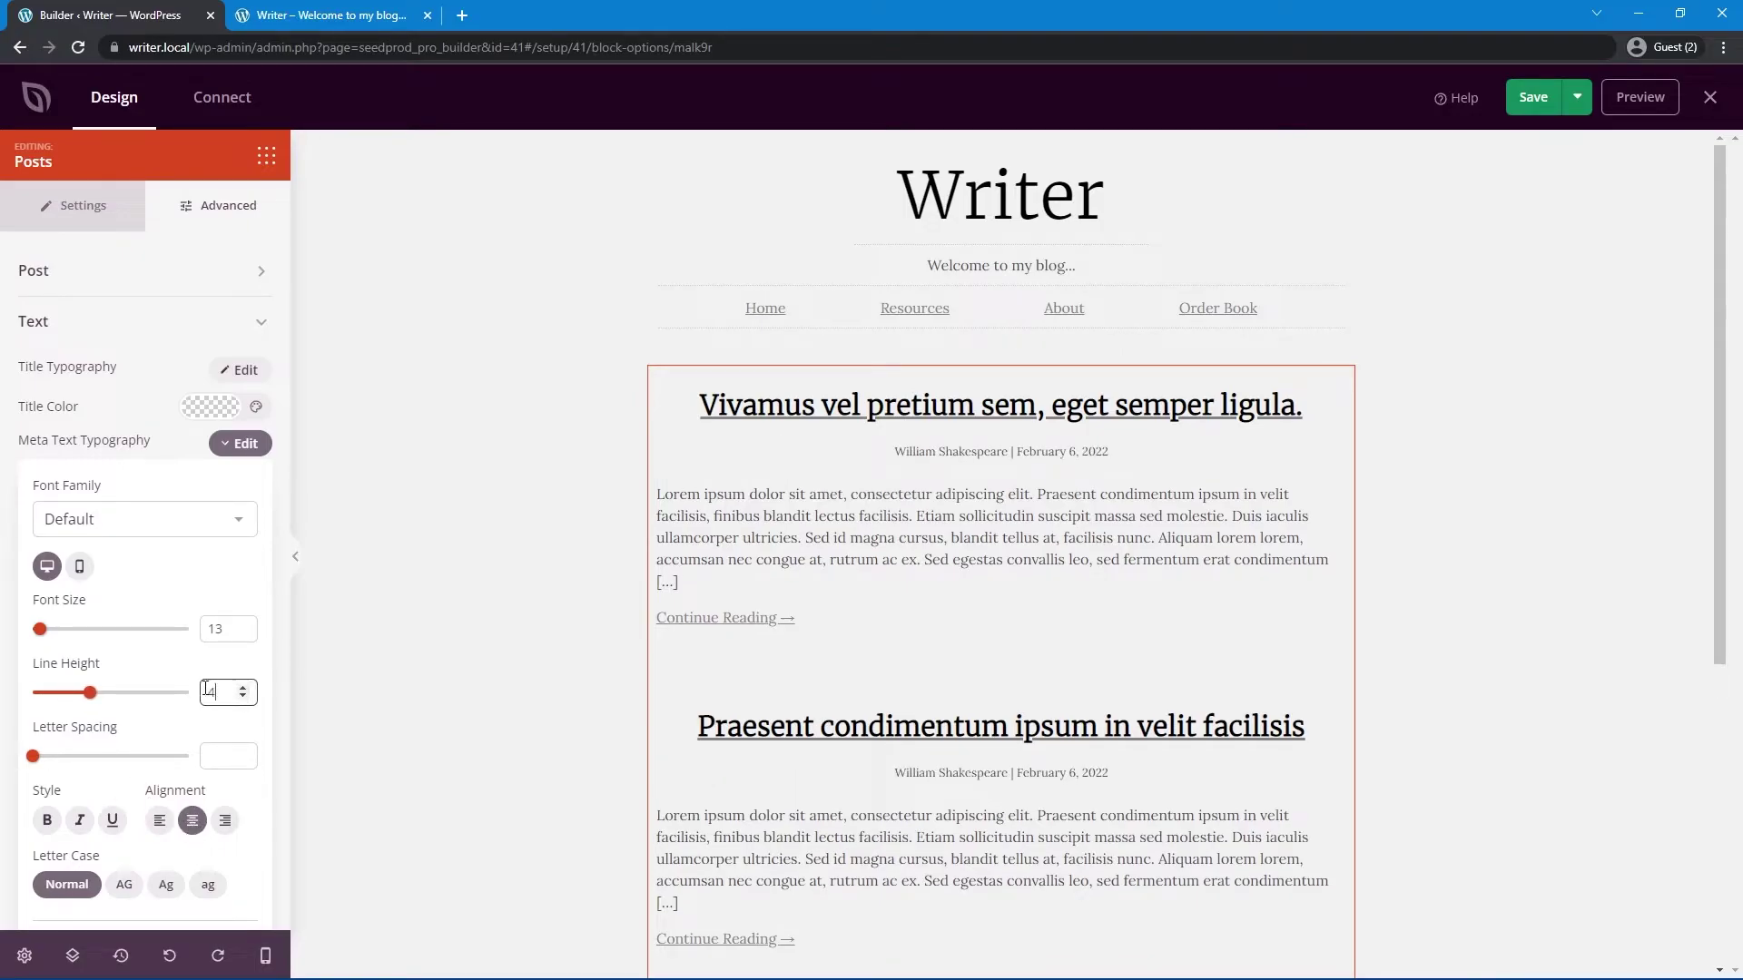
pyautogui.click(265, 327)
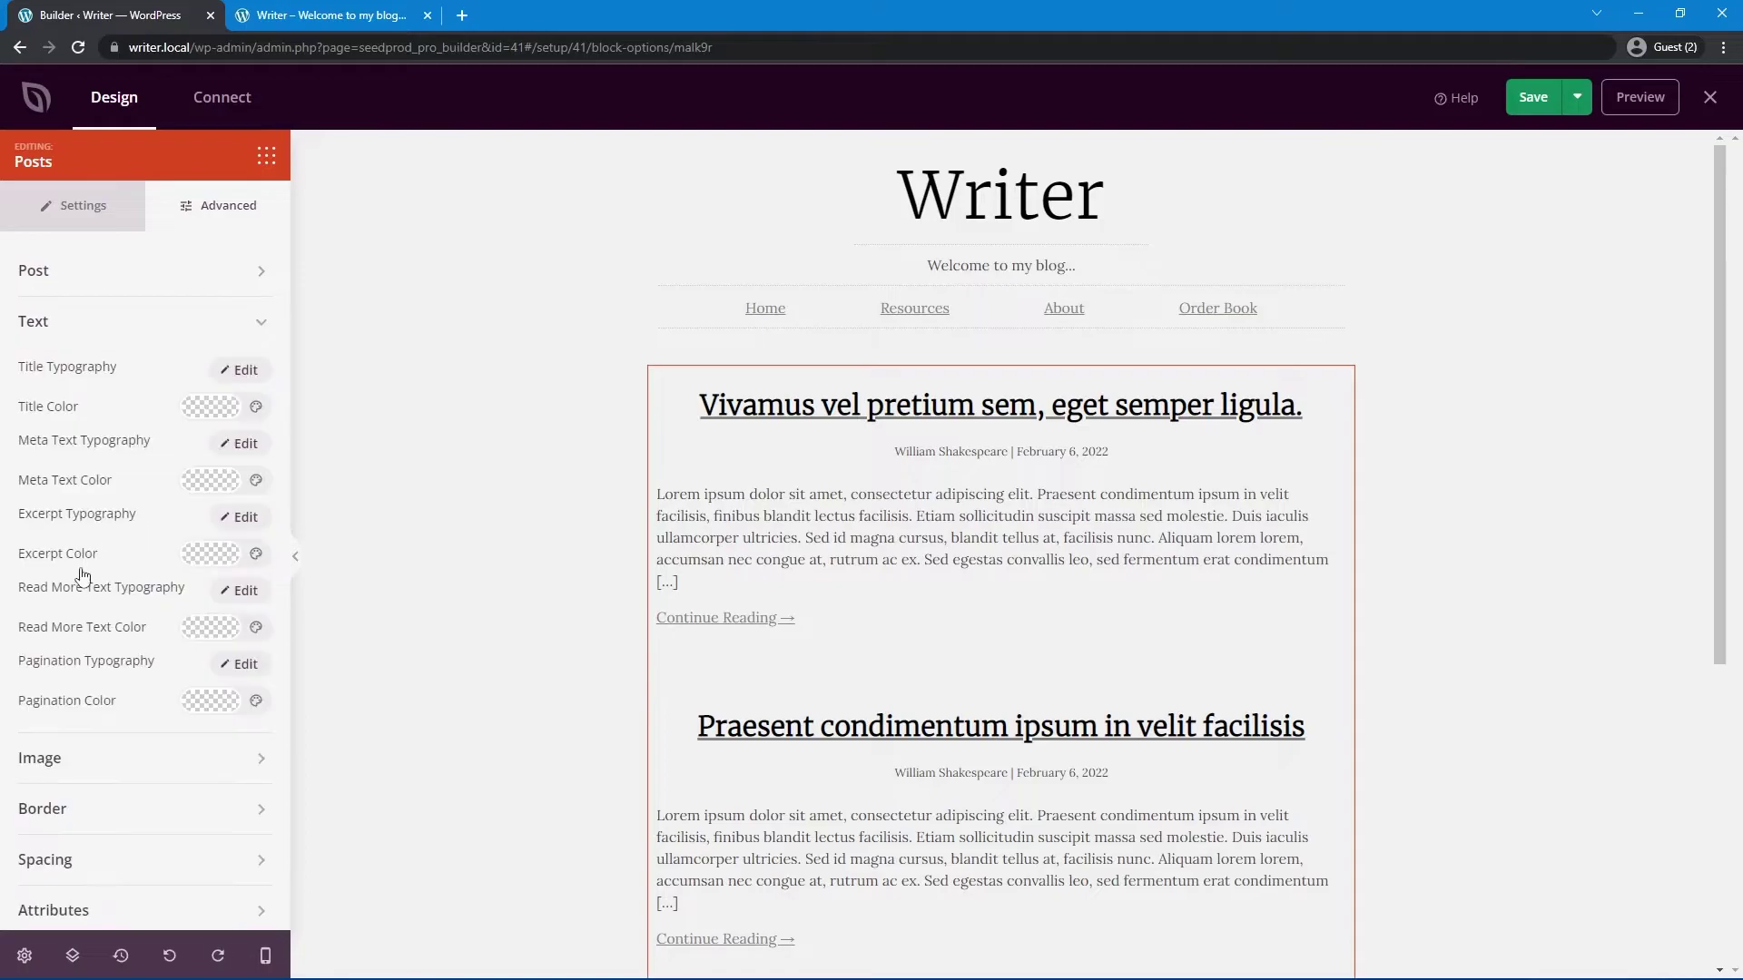
# Step: Centre-align the Continue Reading links
pyautogui.click(232, 591)
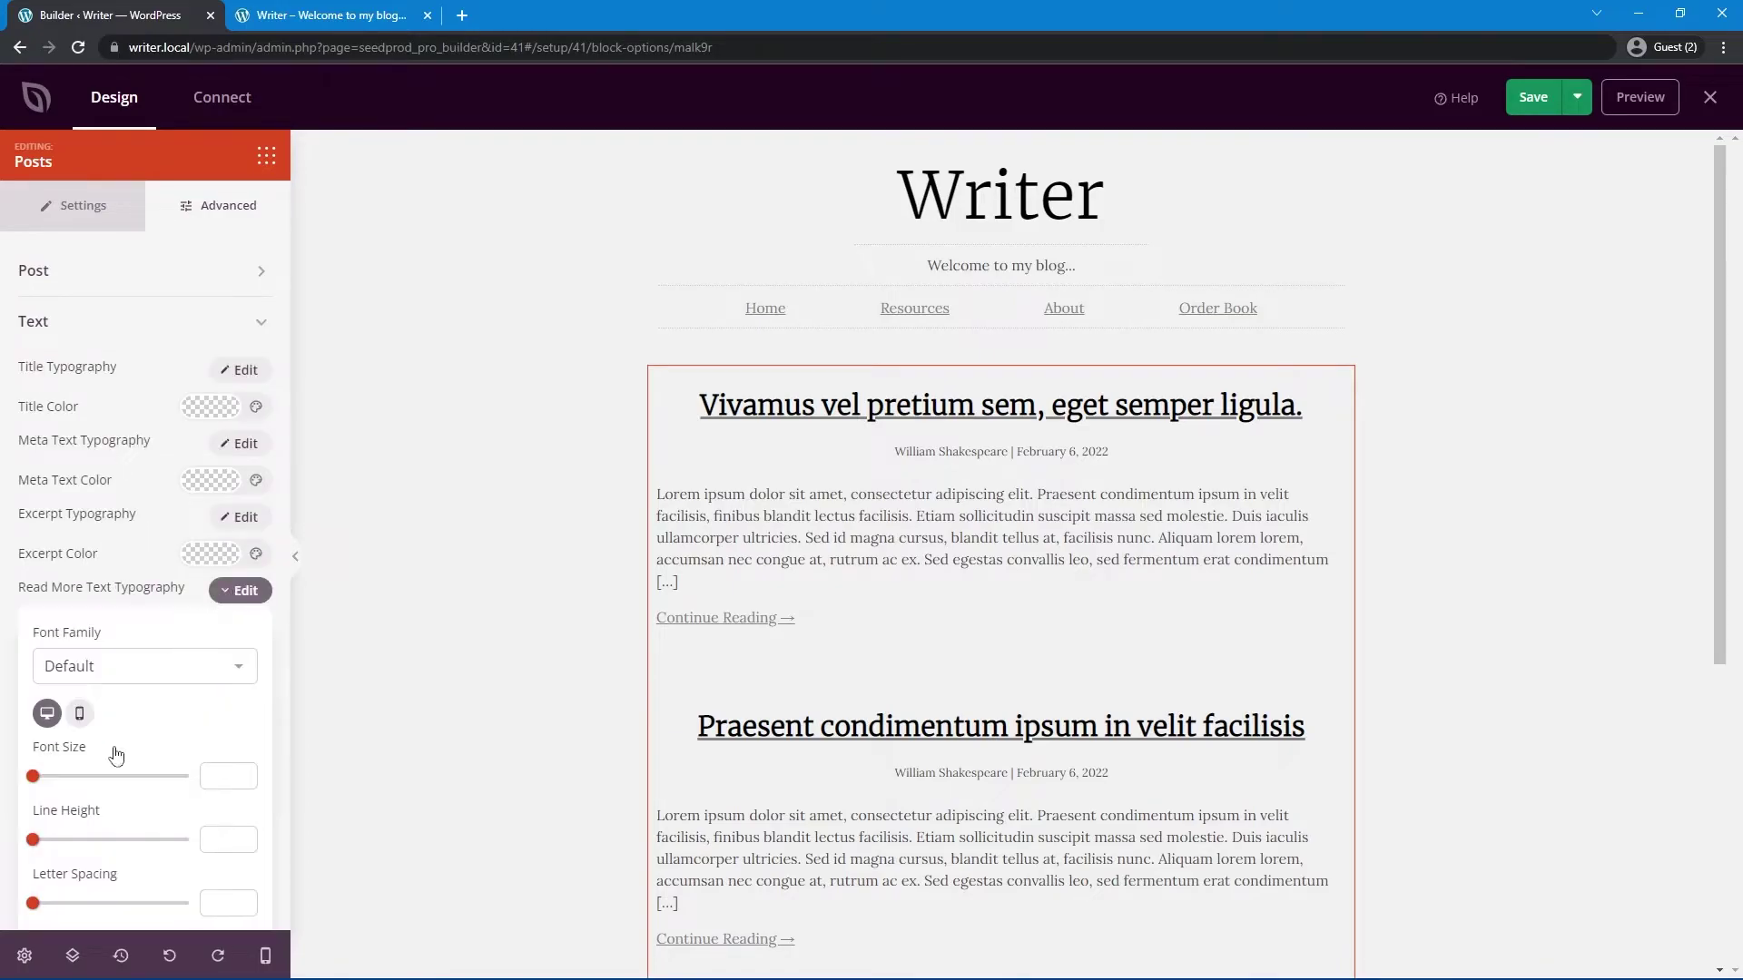
pyautogui.scroll(-2, 152, 750)
pyautogui.click(192, 771)
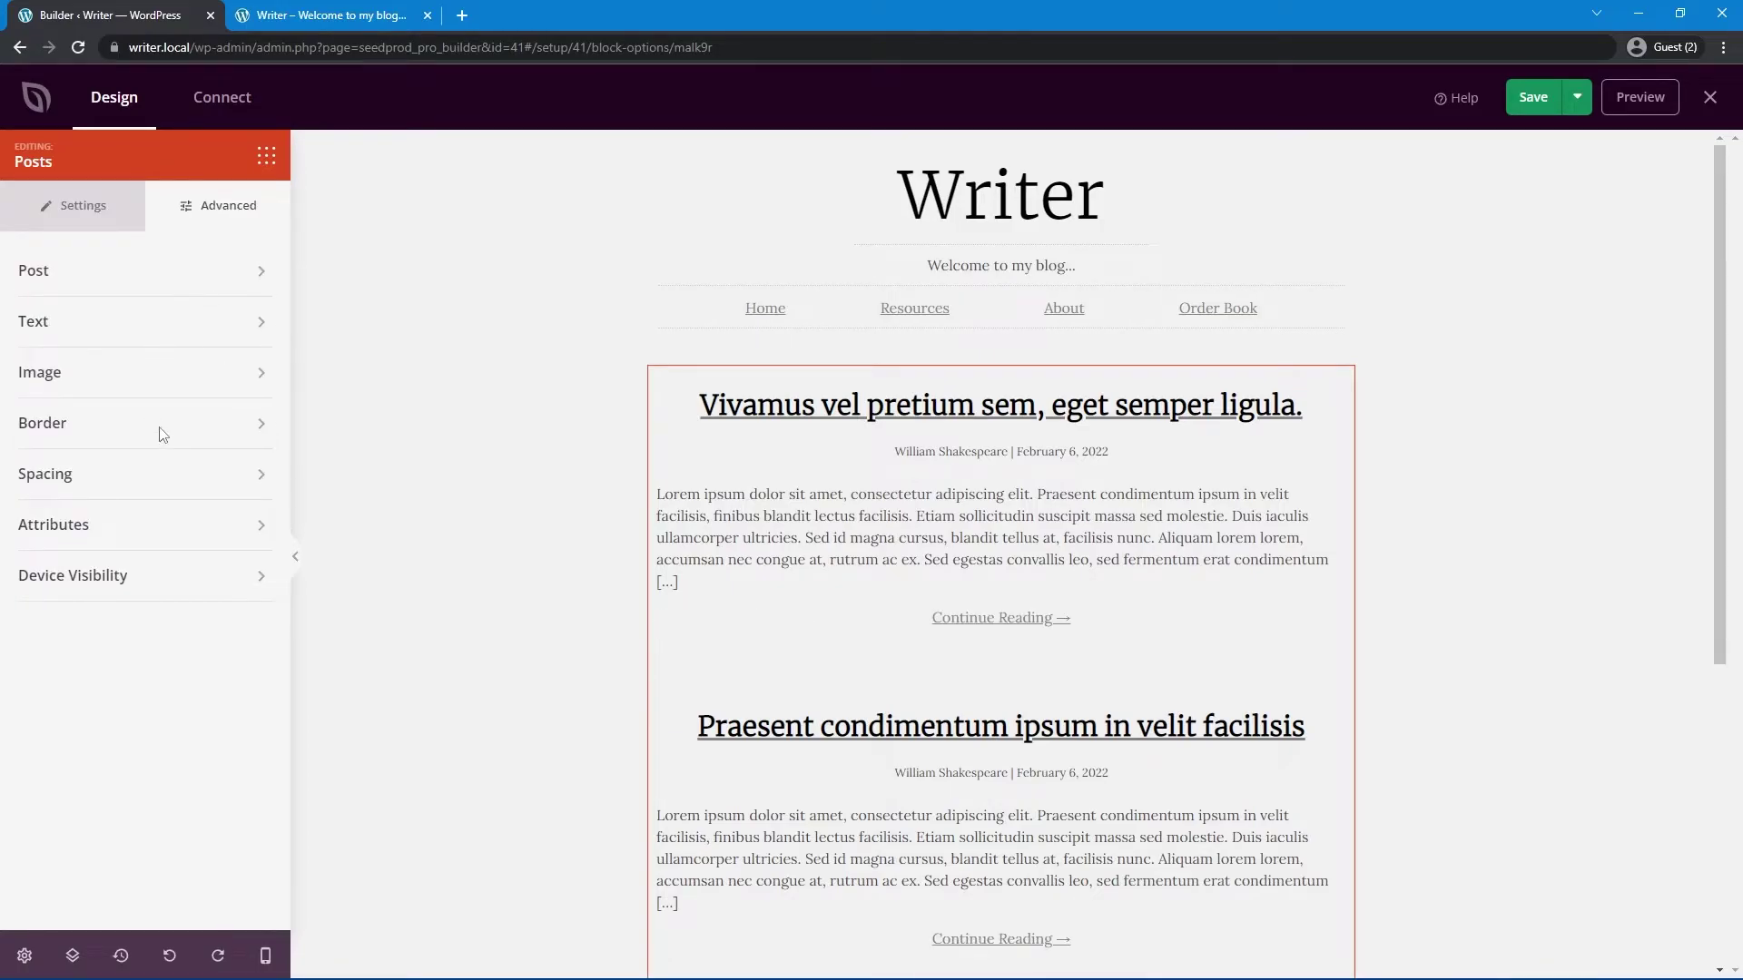
# Step: Set the posts' padding to 0
pyautogui.click(241, 479)
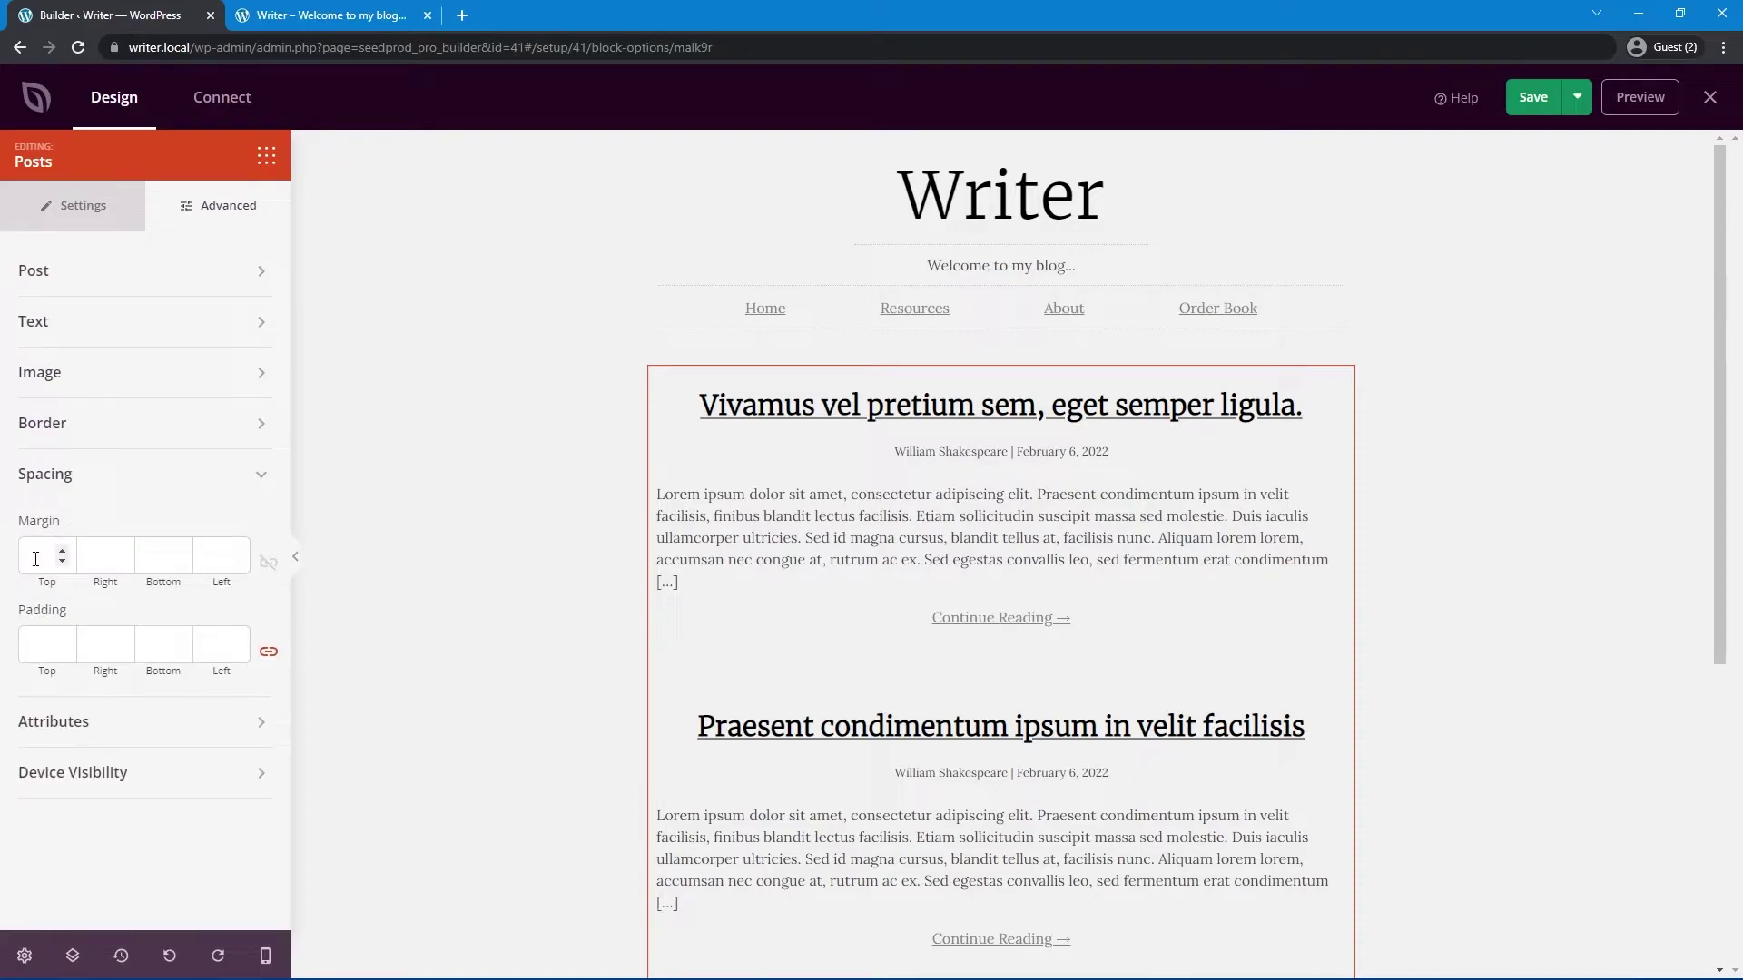
pyautogui.click(42, 644)
pyautogui.write('0')
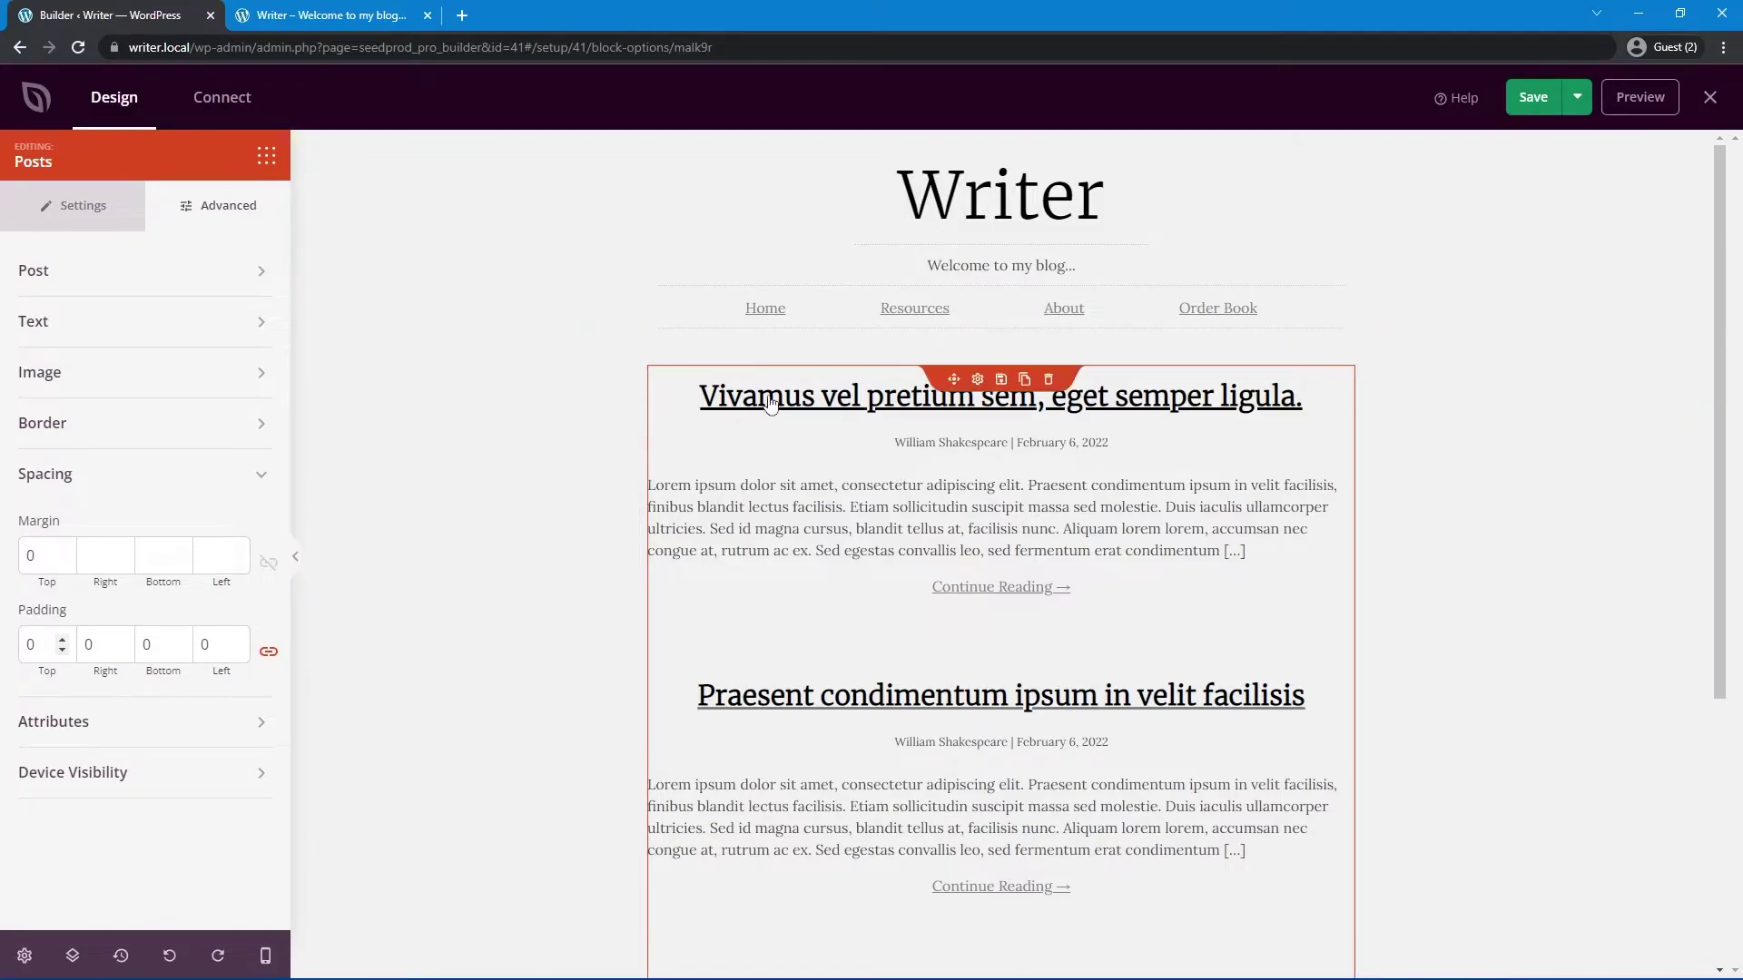
# Step: Narrow the posts row to 760 wide and save the template
pyautogui.click(827, 352)
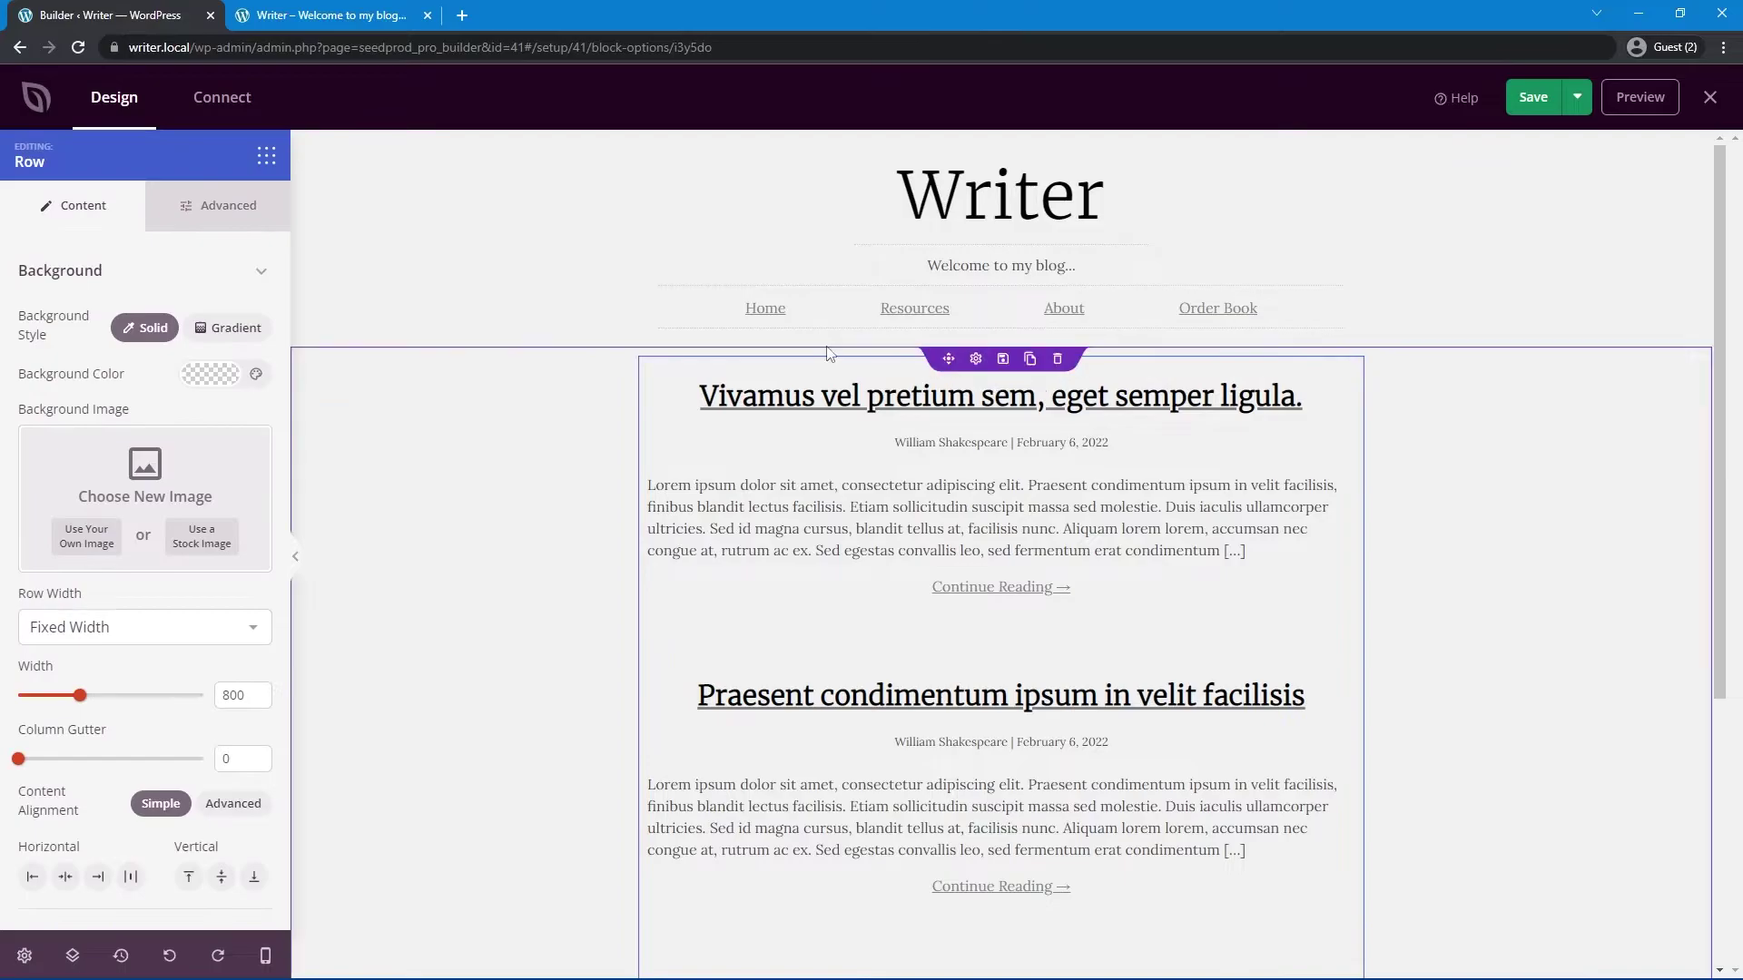
pyautogui.click(258, 700)
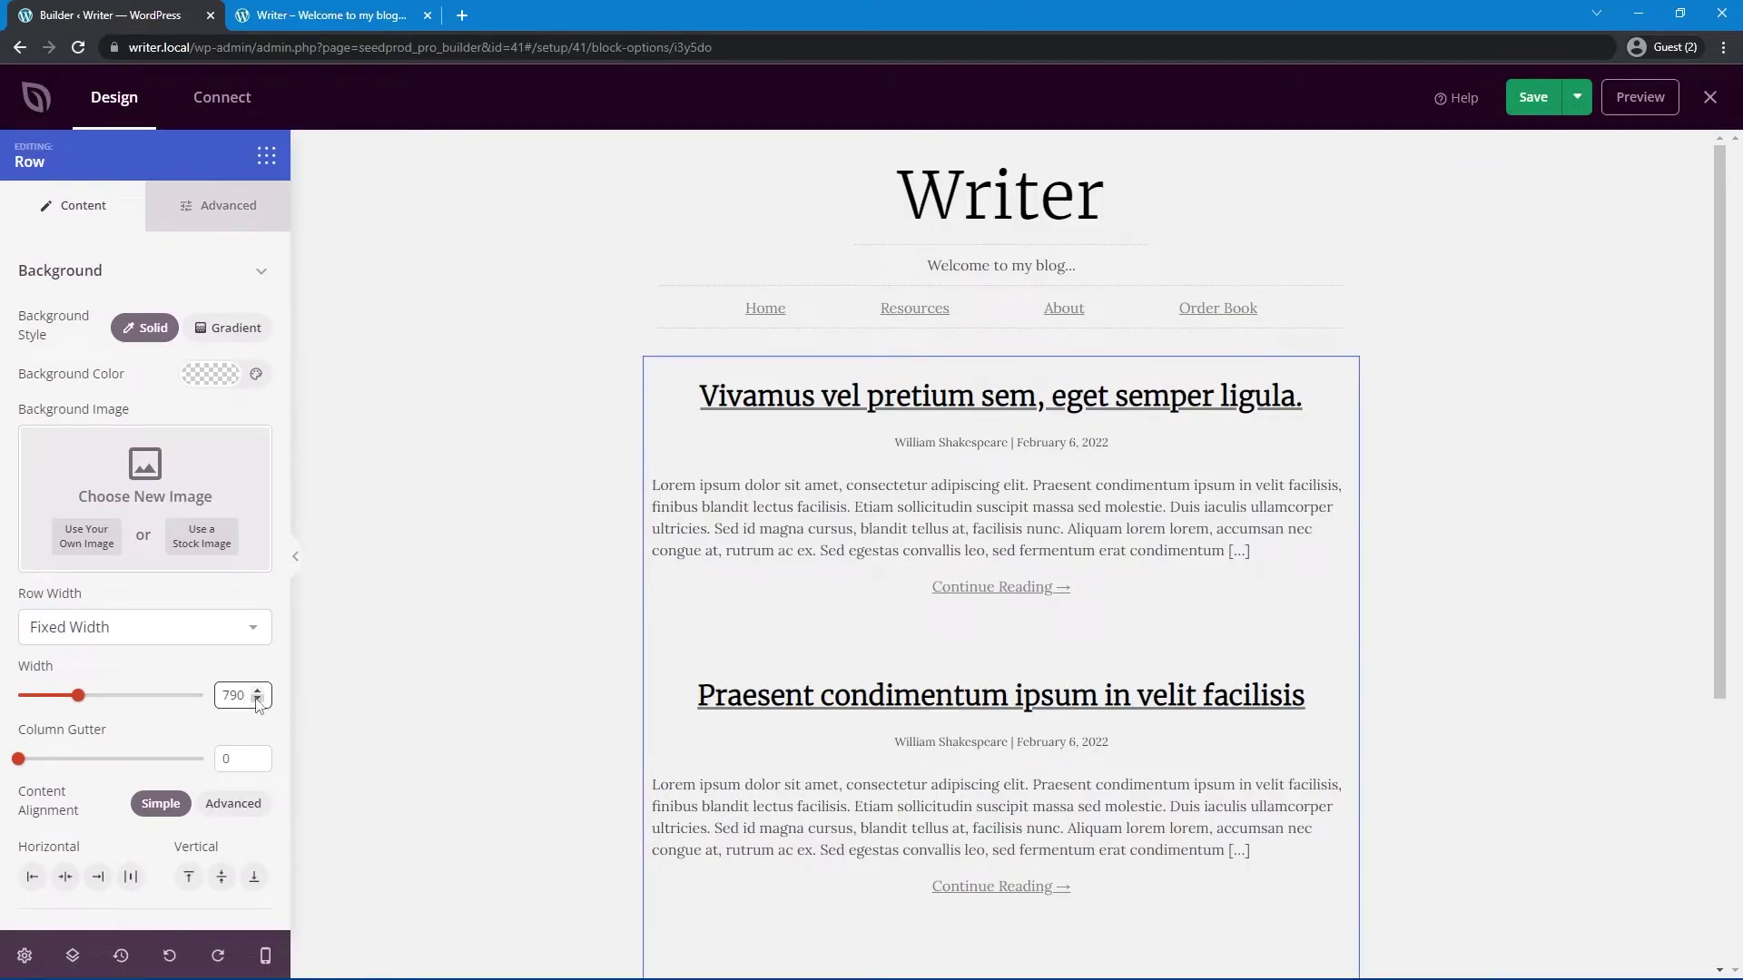
pyautogui.click(258, 700)
pyautogui.click(258, 700)
pyautogui.click(258, 700)
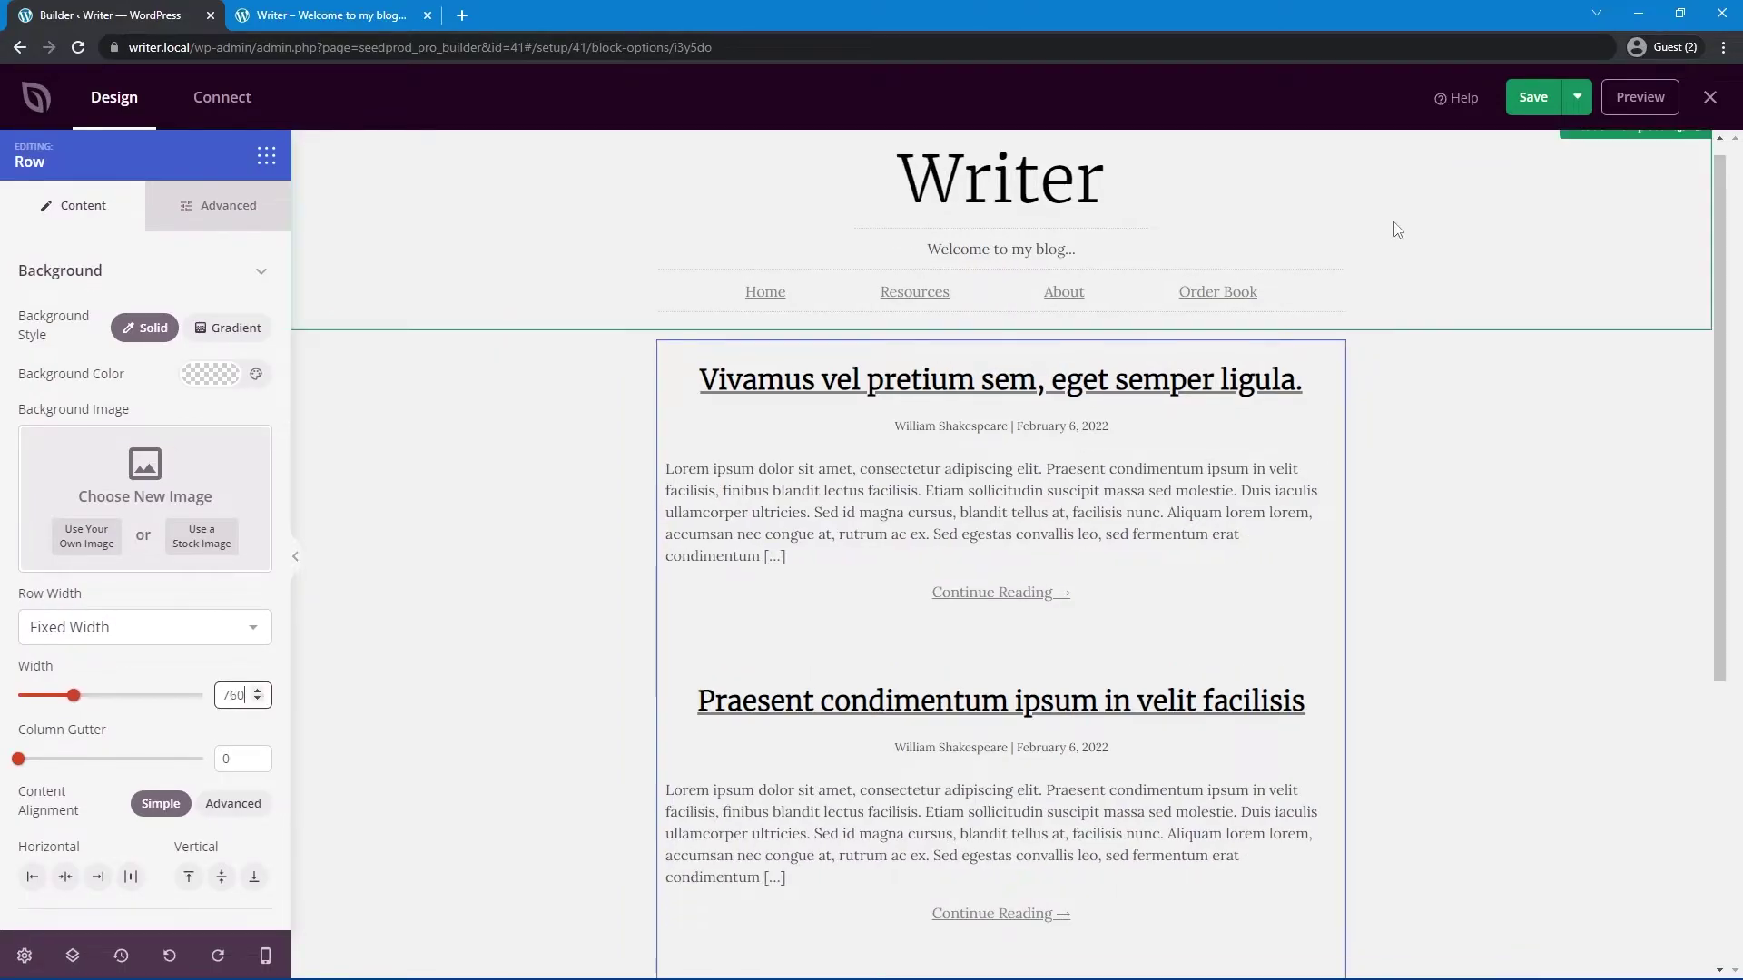
pyautogui.click(1533, 100)
# Step: Close the builder and reload the live blog to see the Front template
pyautogui.click(1710, 98)
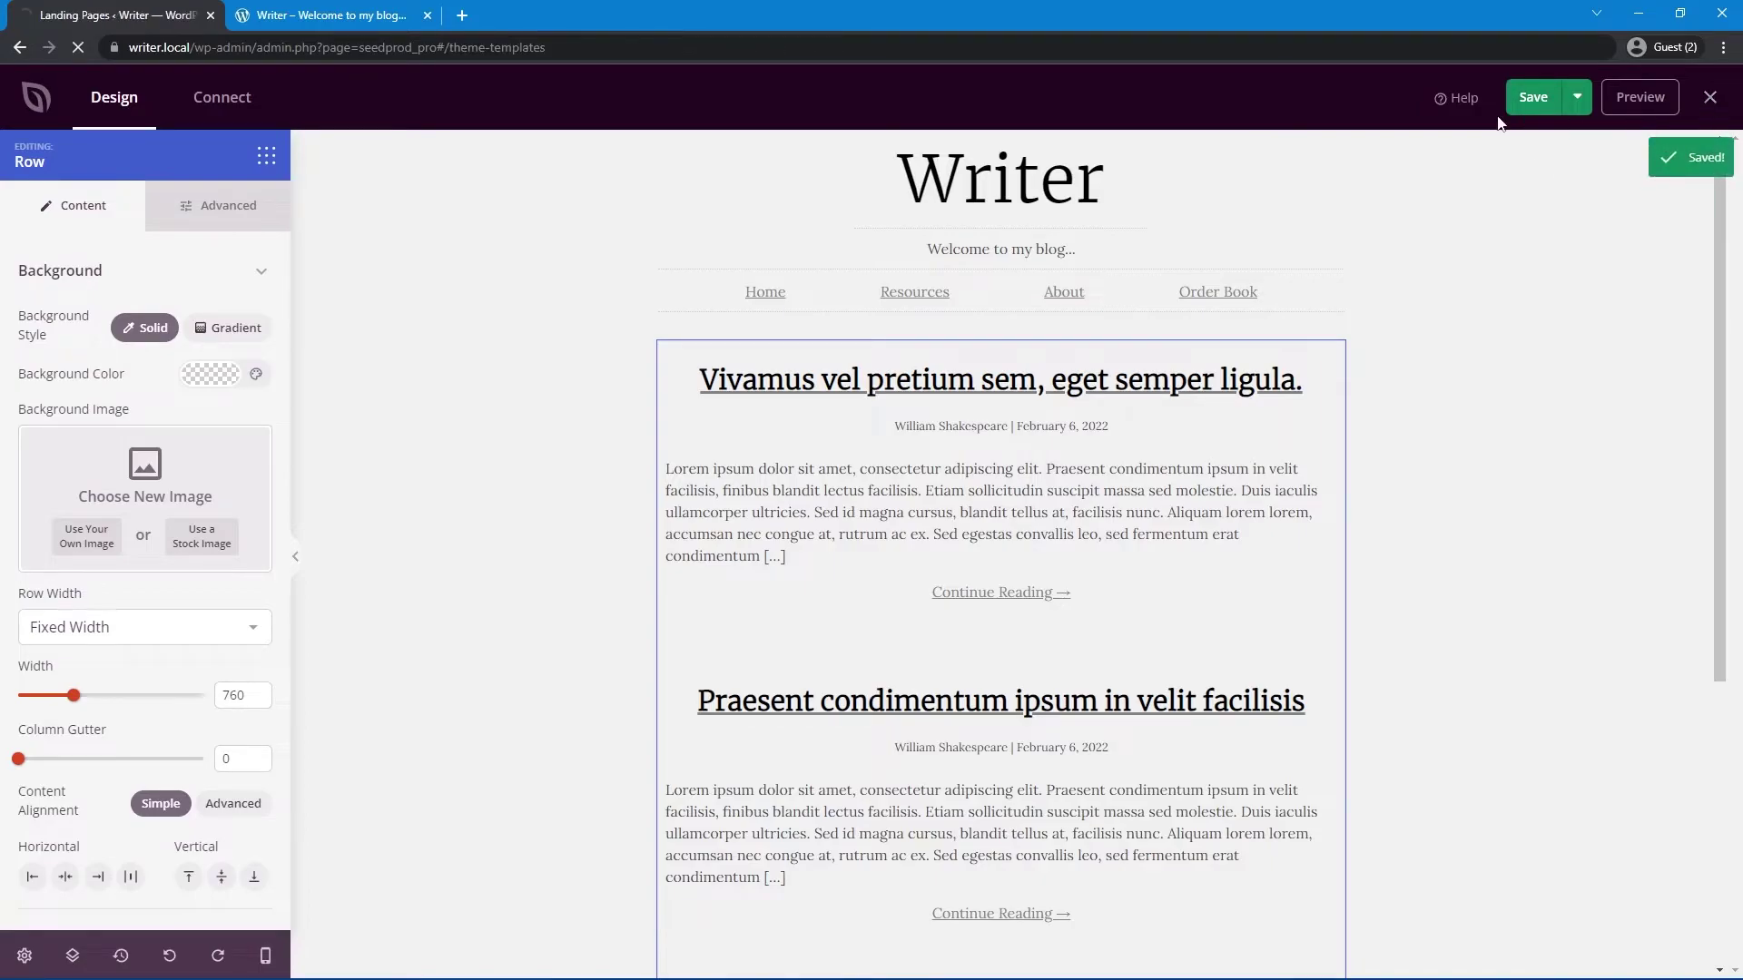
pyautogui.click(326, 16)
pyautogui.click(79, 47)
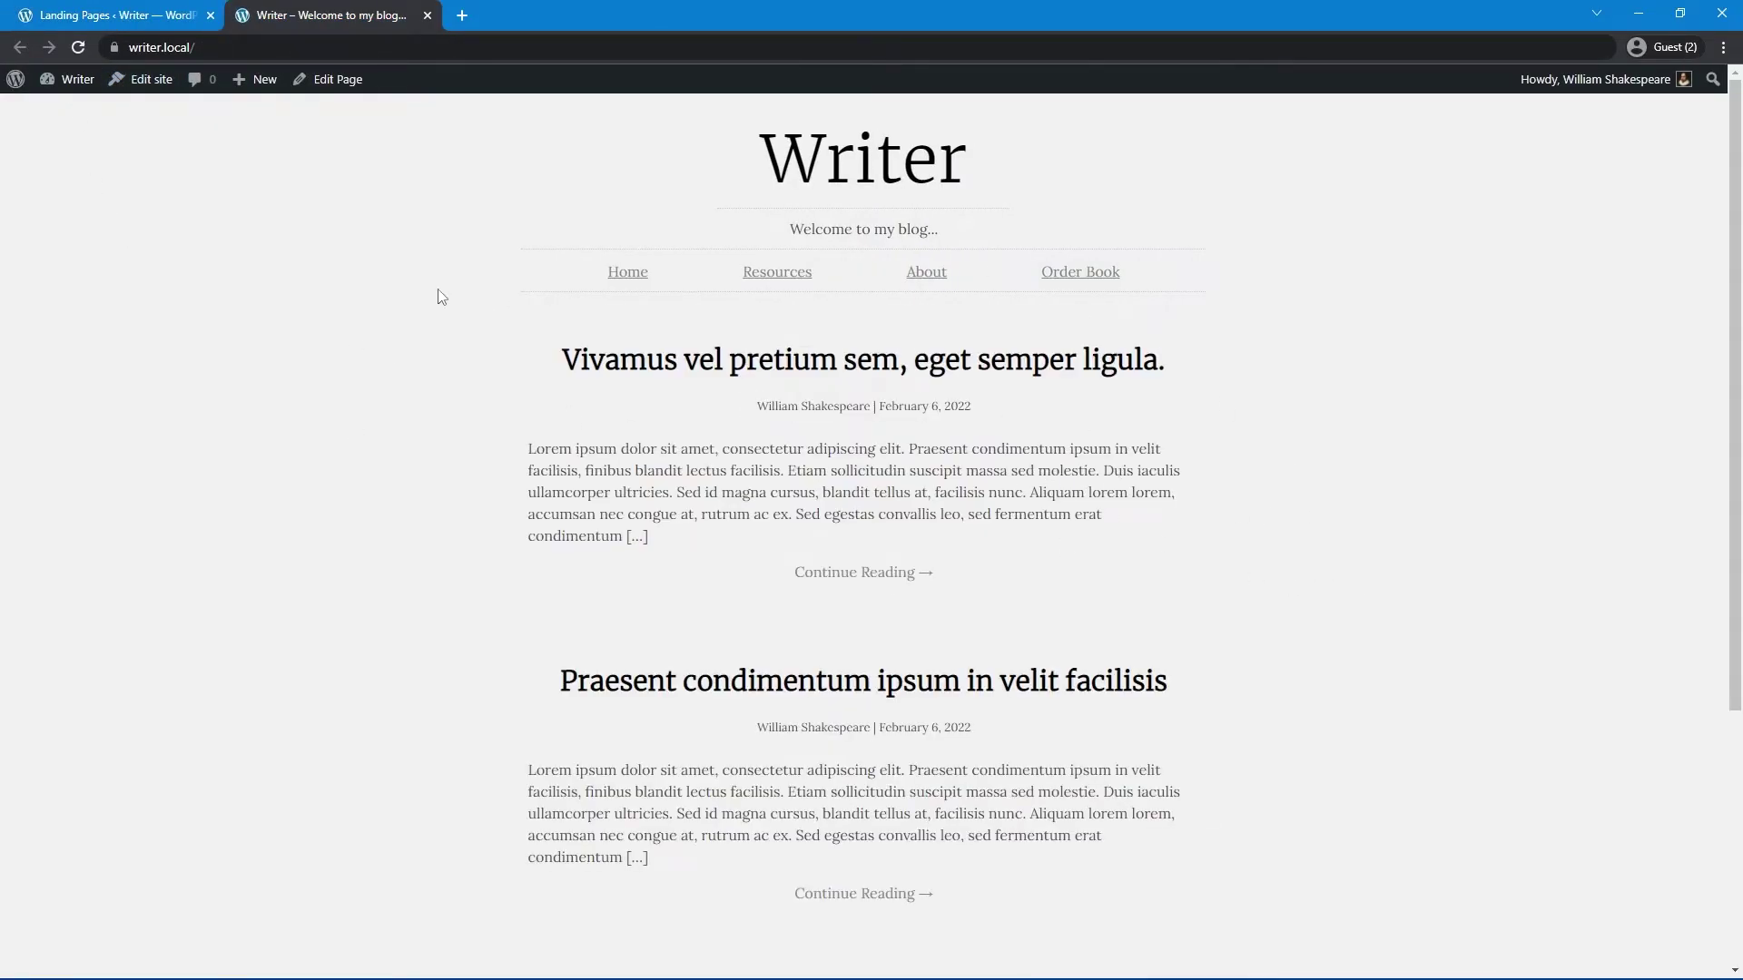
# Step: Review Front's display conditions, then open a live post showing No Template Found
pyautogui.click(146, 13)
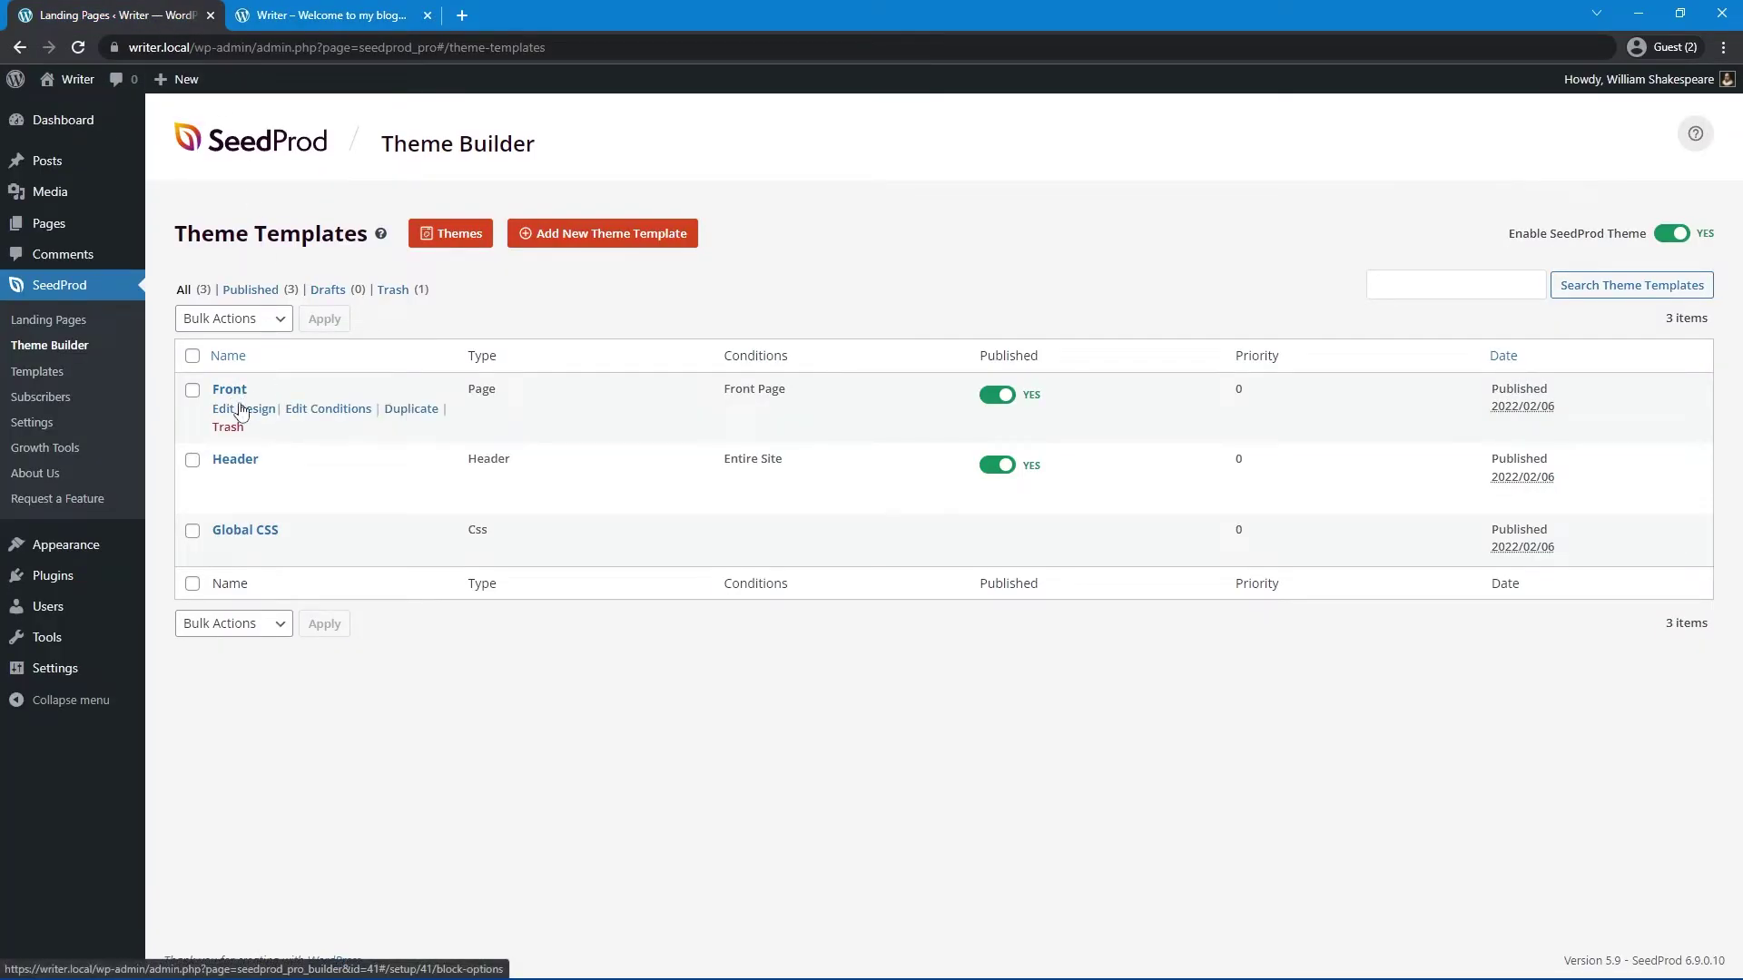
pyautogui.click(329, 409)
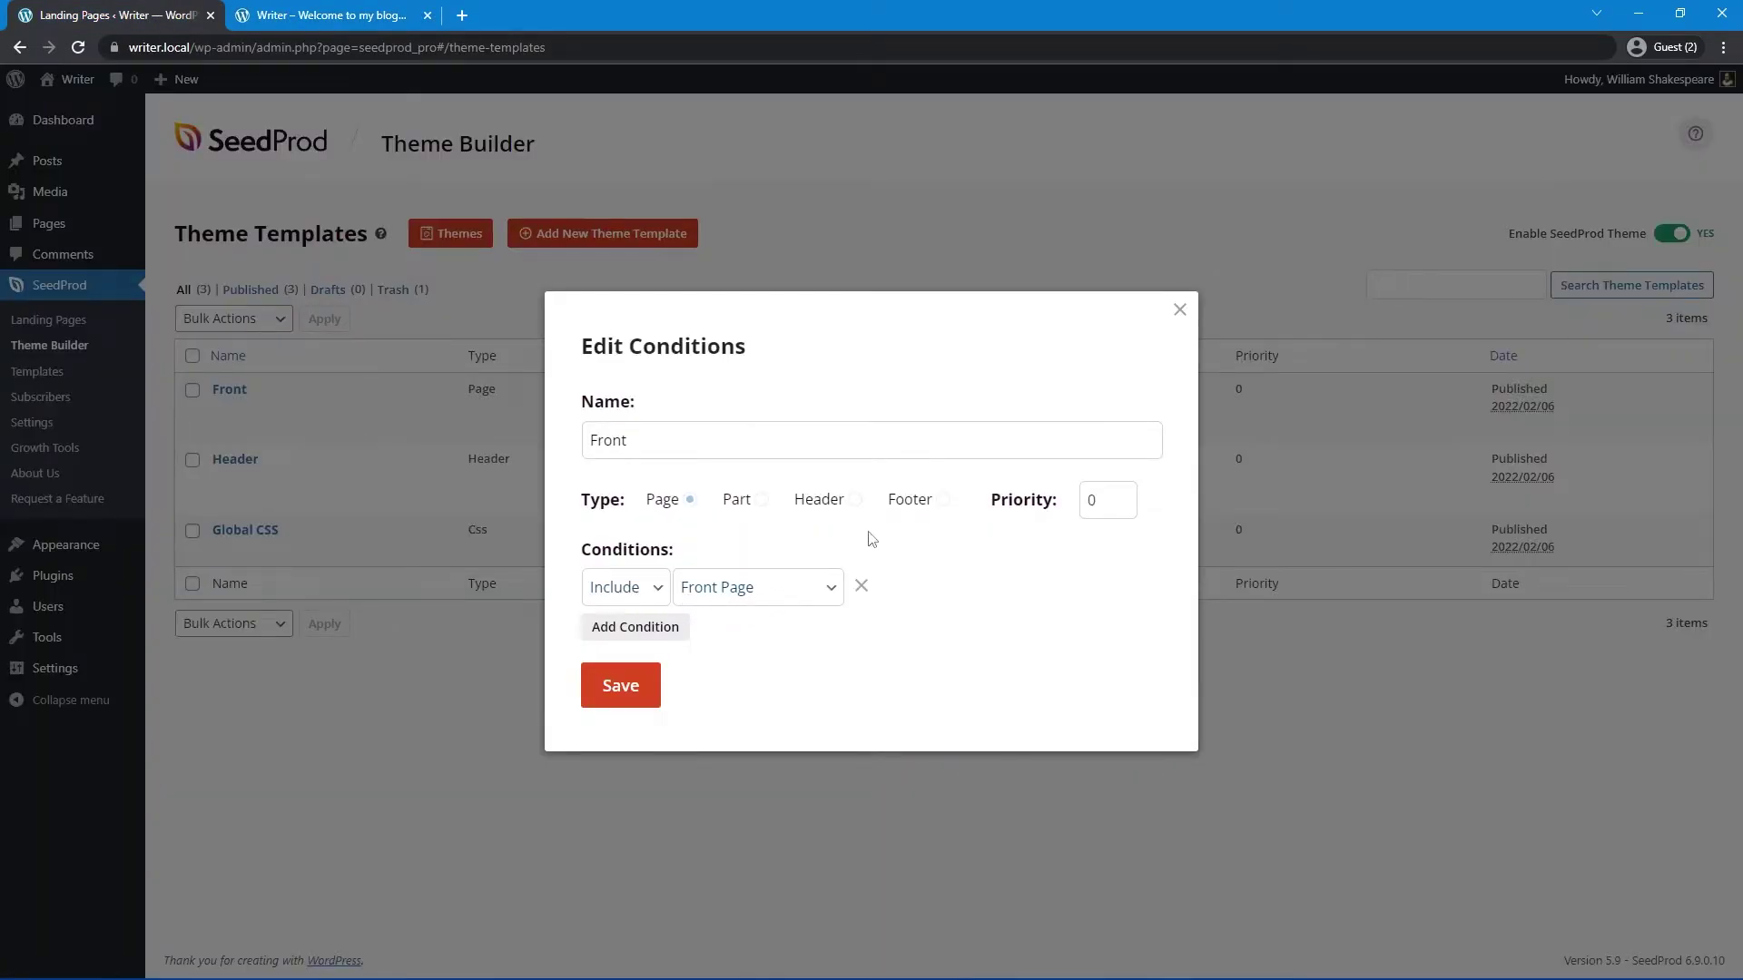
pyautogui.hotkey('ctrl', 'Tab')
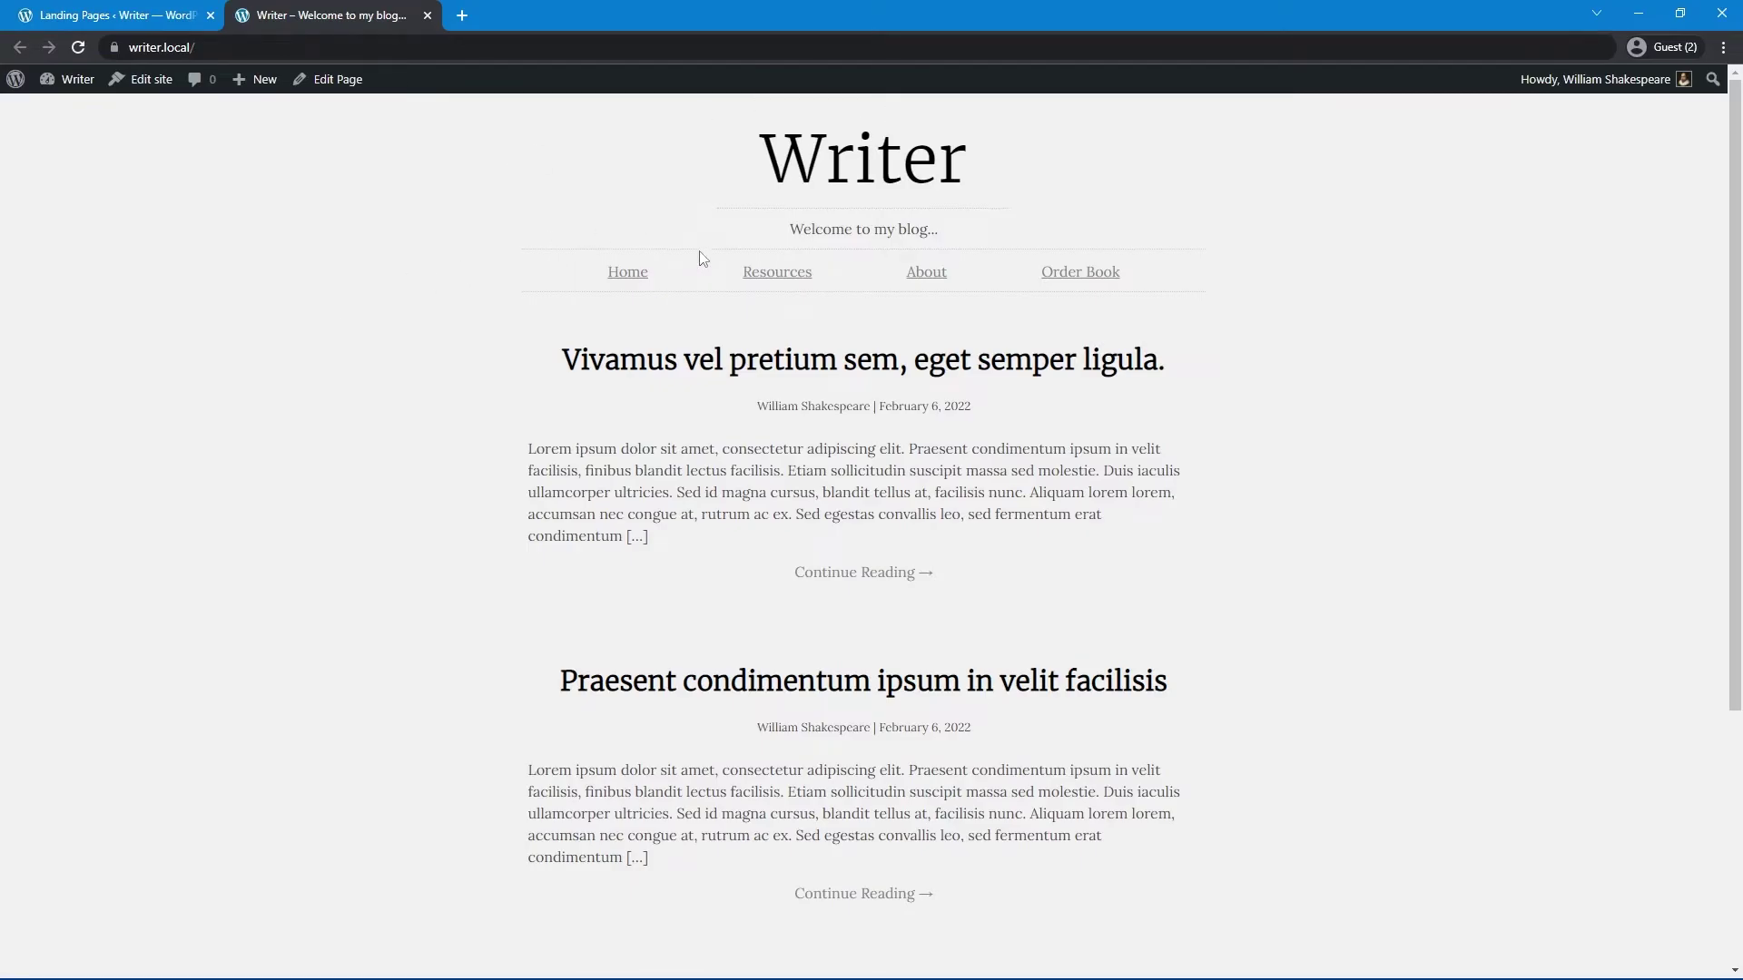
pyautogui.scroll(-4, 381, 447)
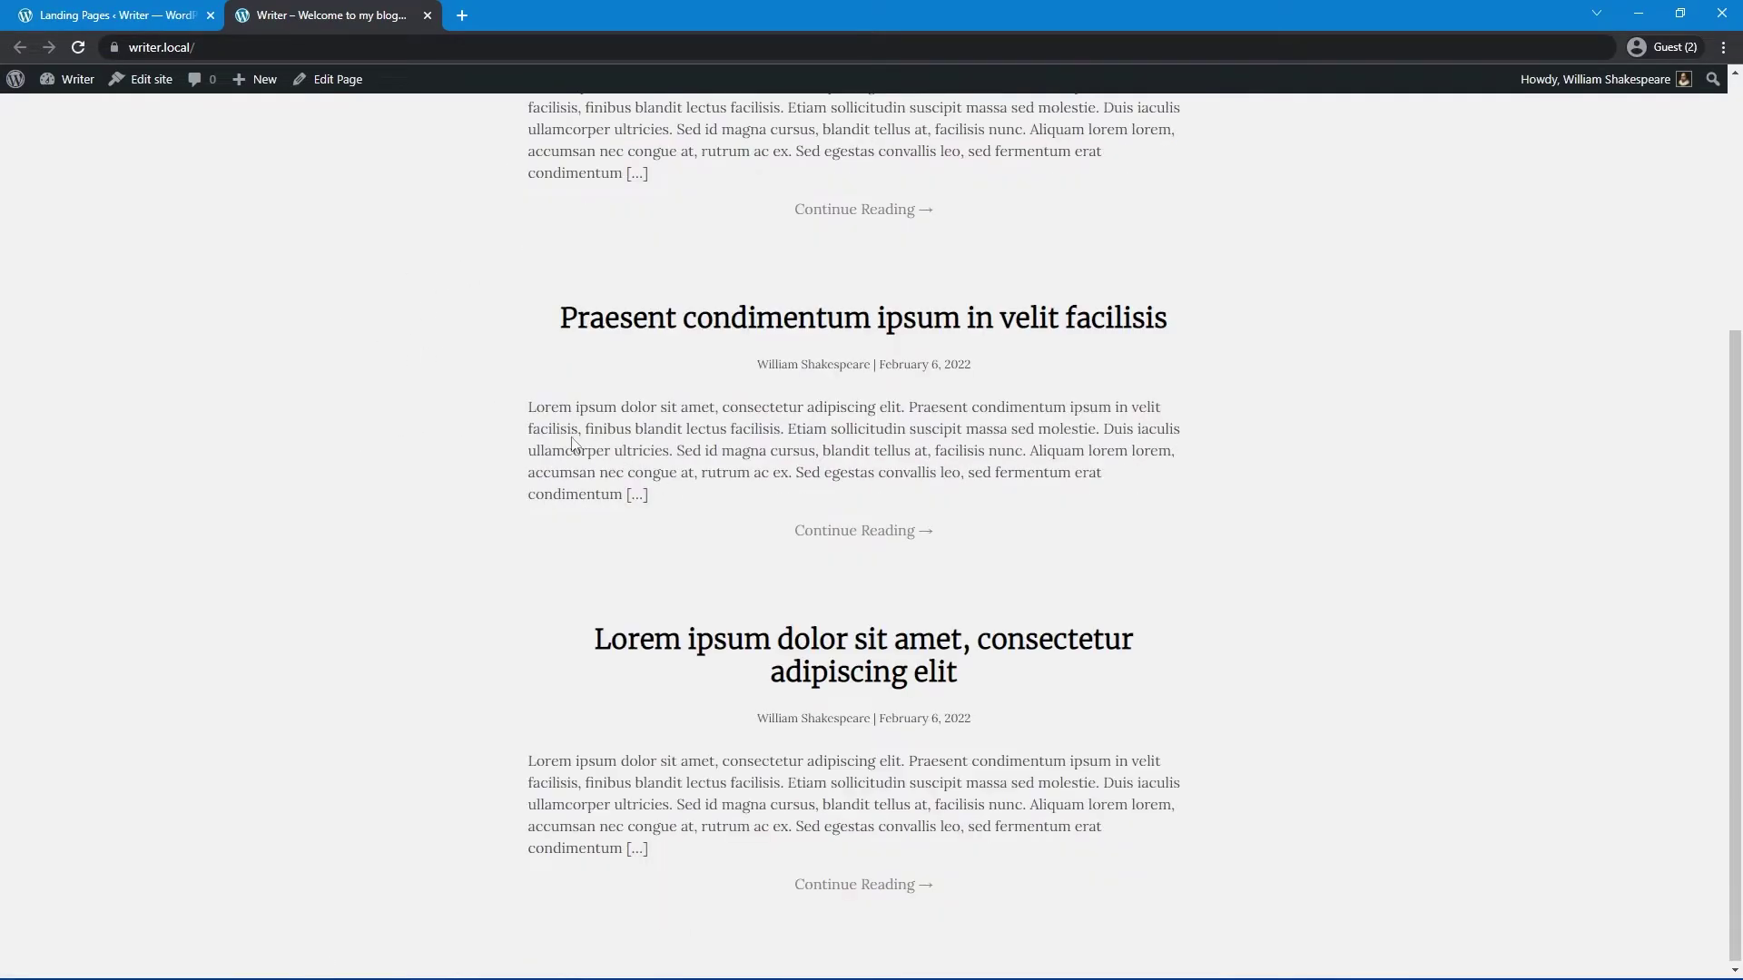
pyautogui.scroll(4, 396, 506)
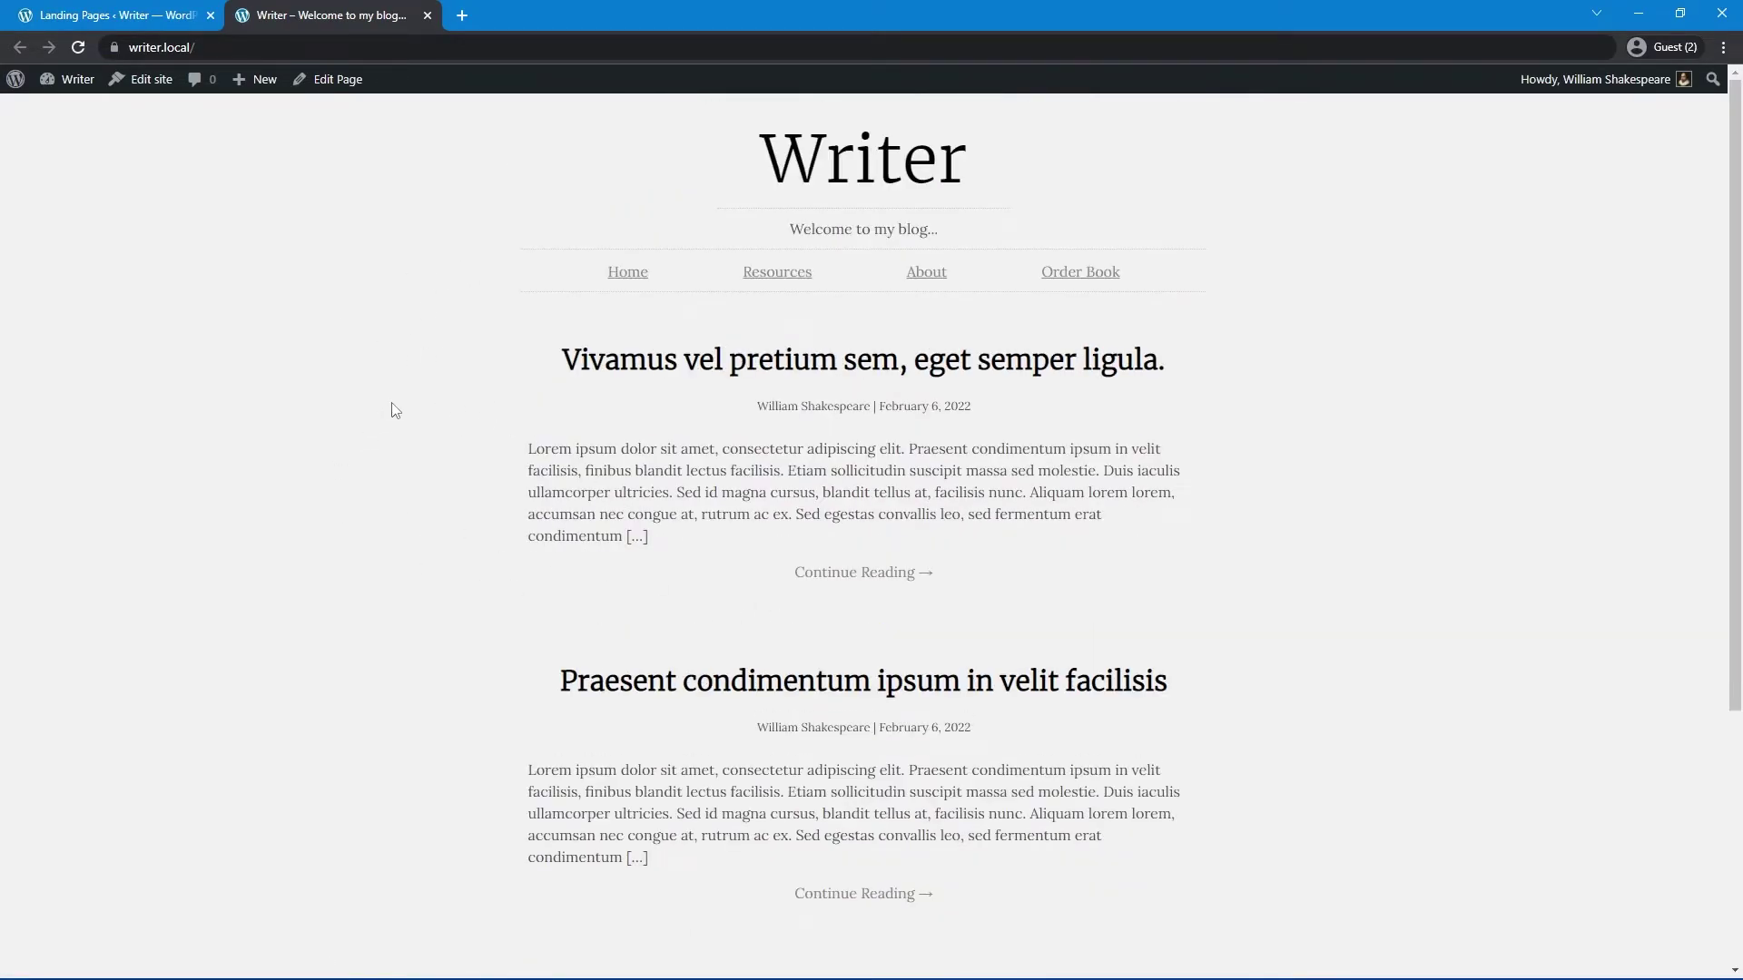
pyautogui.click(882, 361)
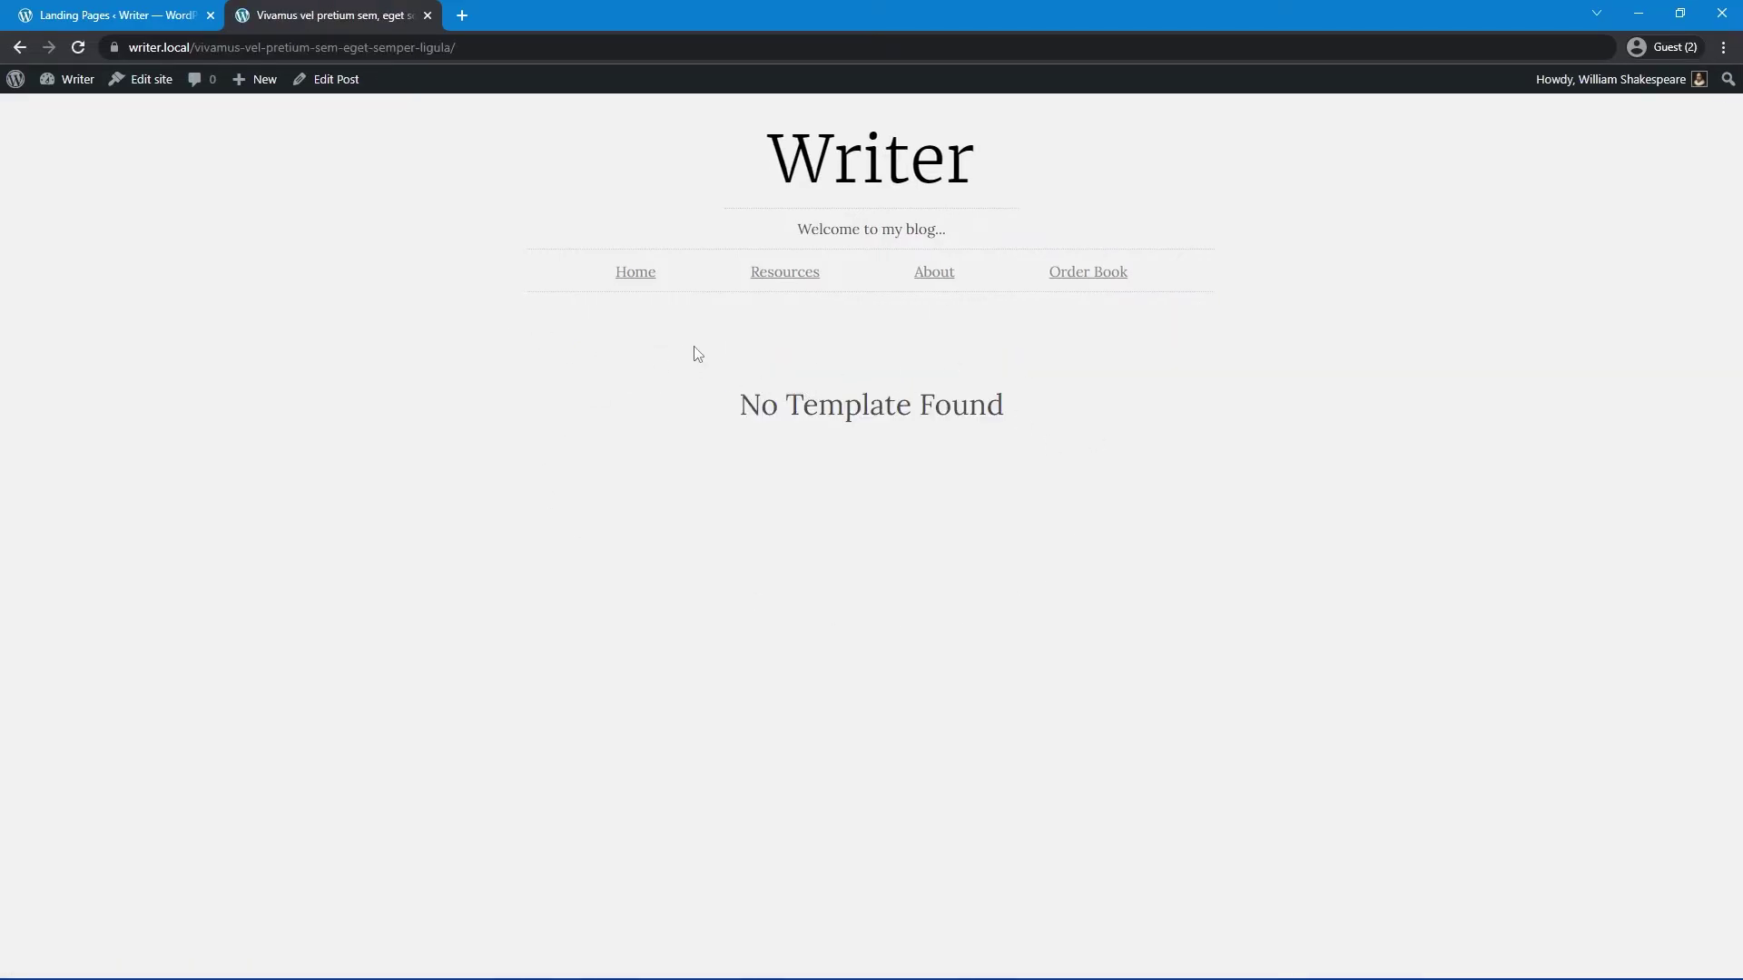
pyautogui.click(636, 272)
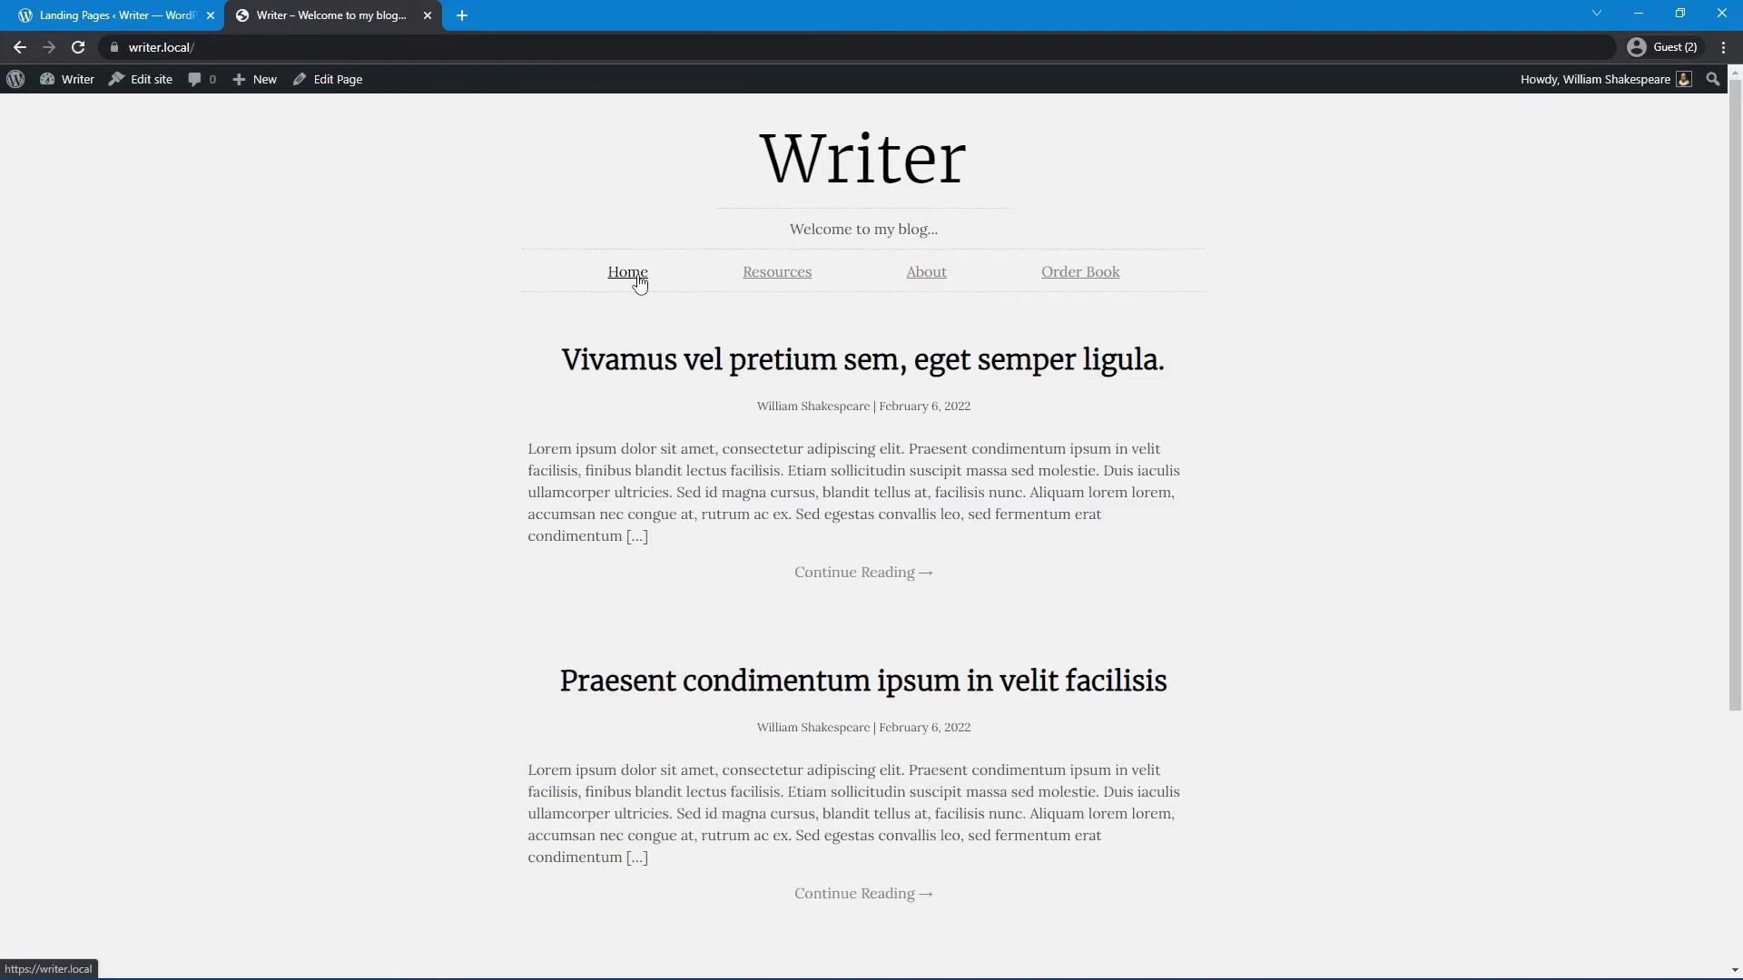
pyautogui.hotkey('ctrl', 'shift', 'Tab')
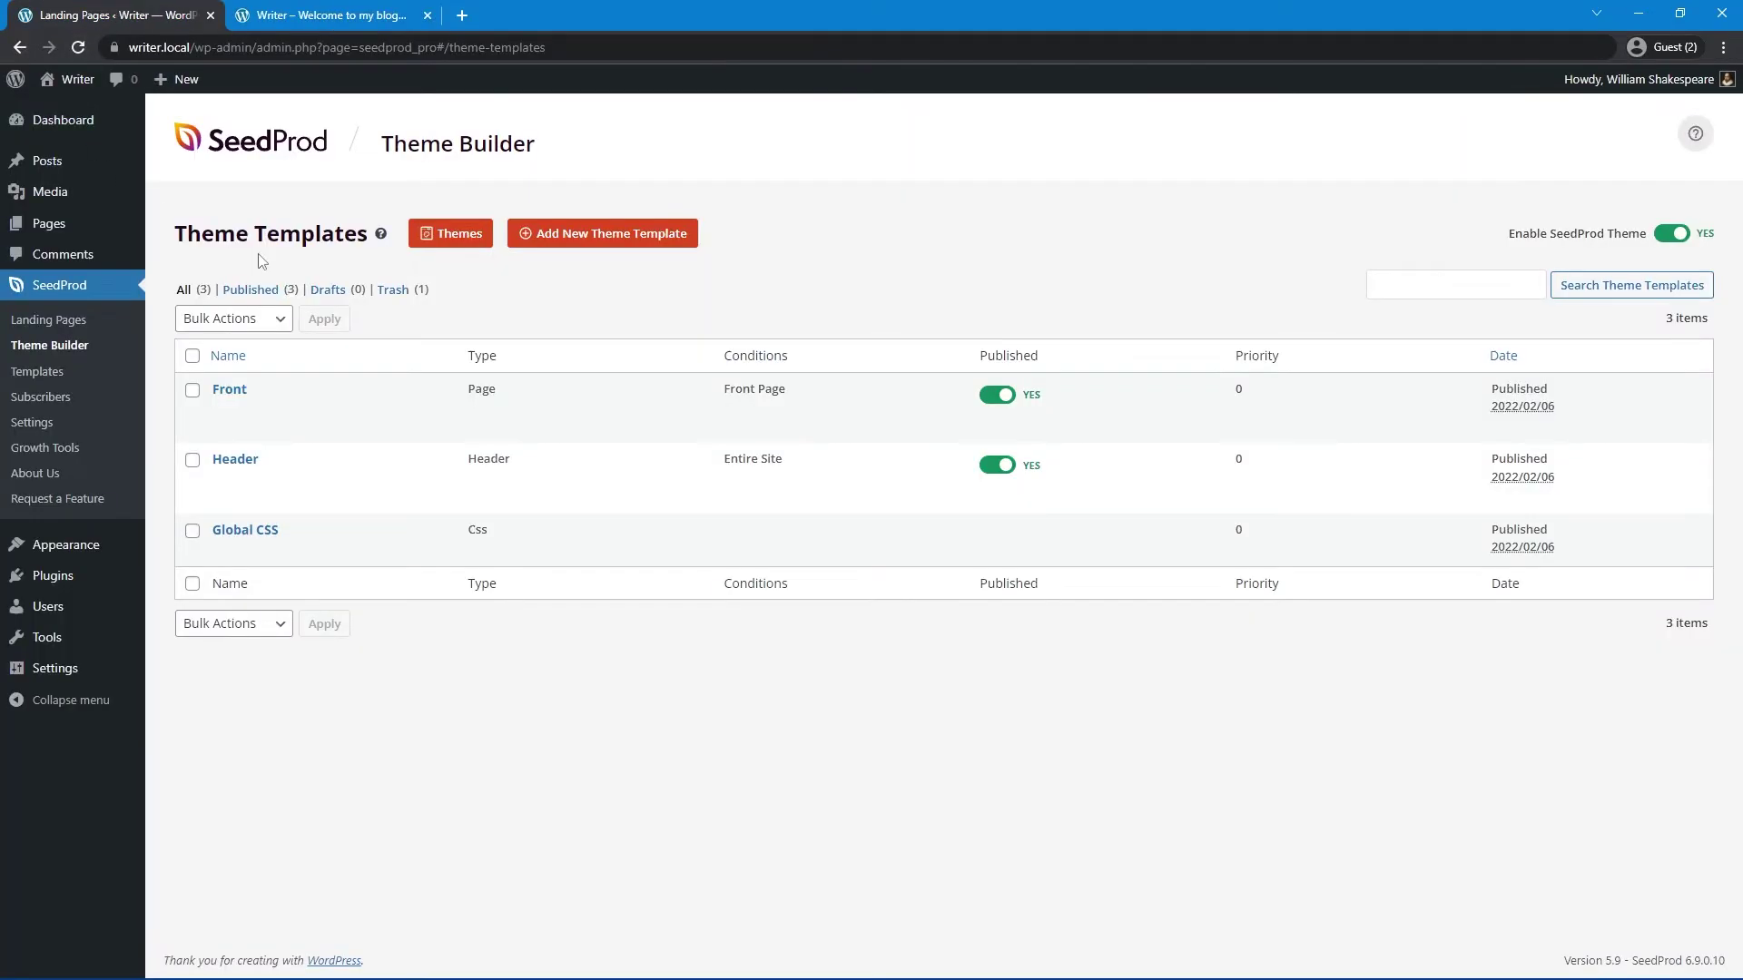
# Step: Add a theme template named 'Post' of type Single Post and save it
pyautogui.click(597, 239)
pyautogui.click(693, 502)
pyautogui.write('Post')
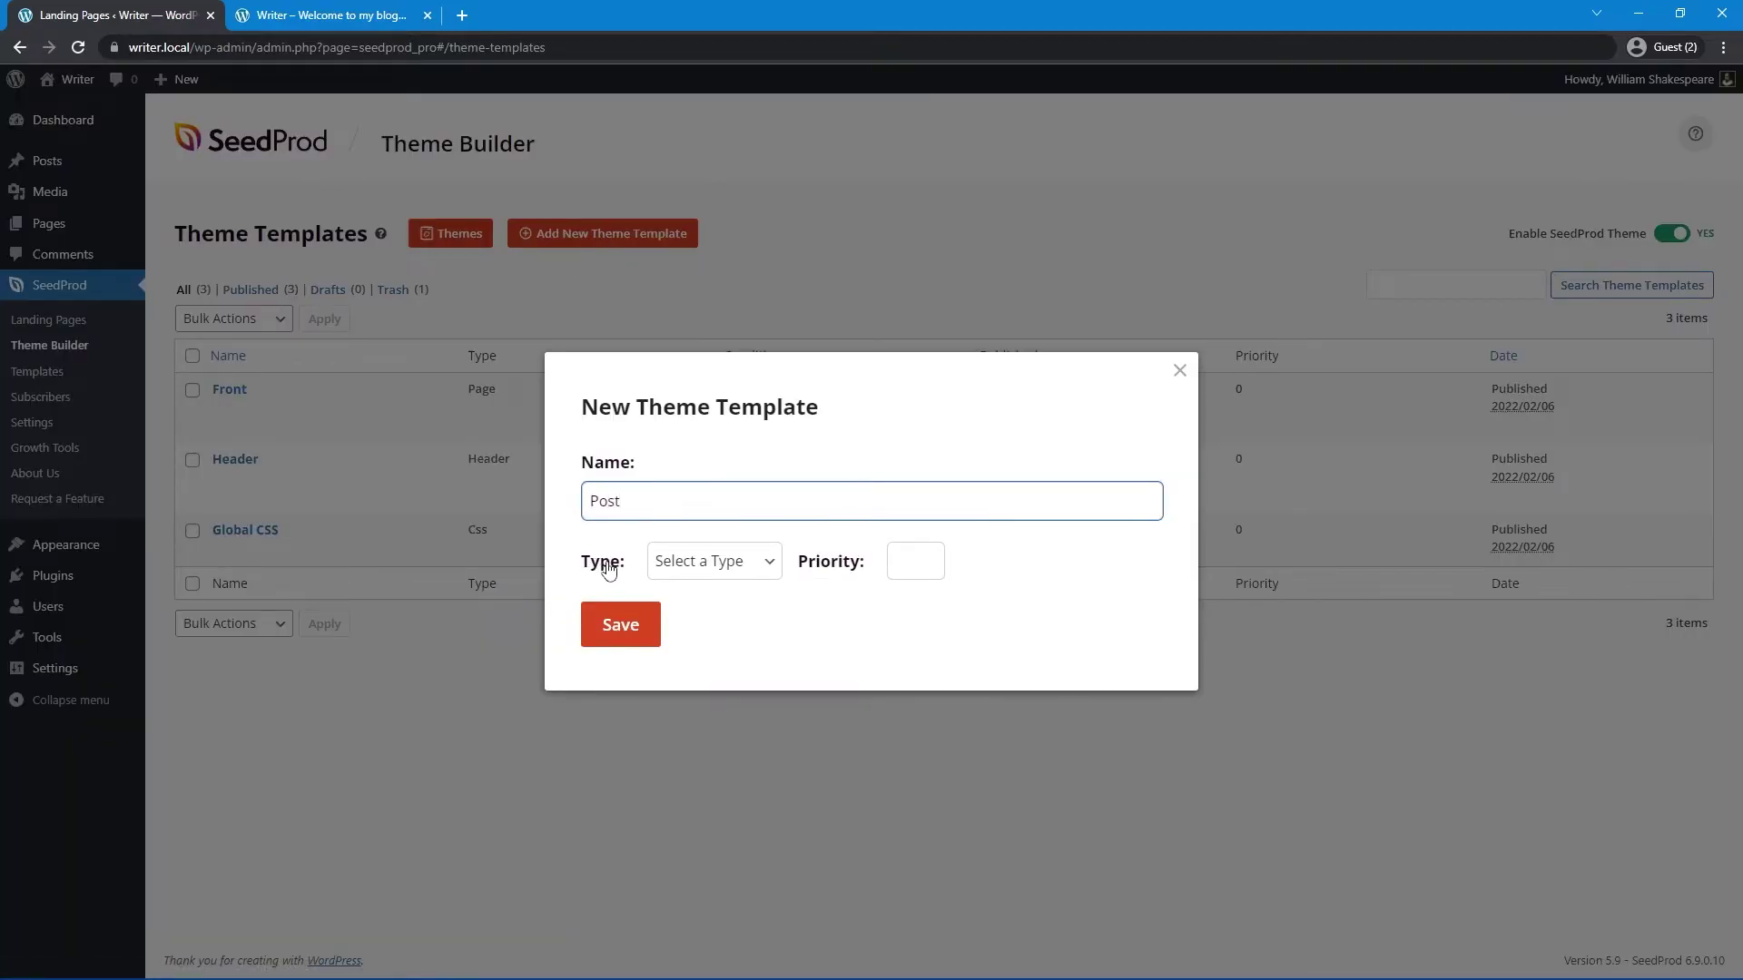
pyautogui.click(731, 570)
pyautogui.click(704, 656)
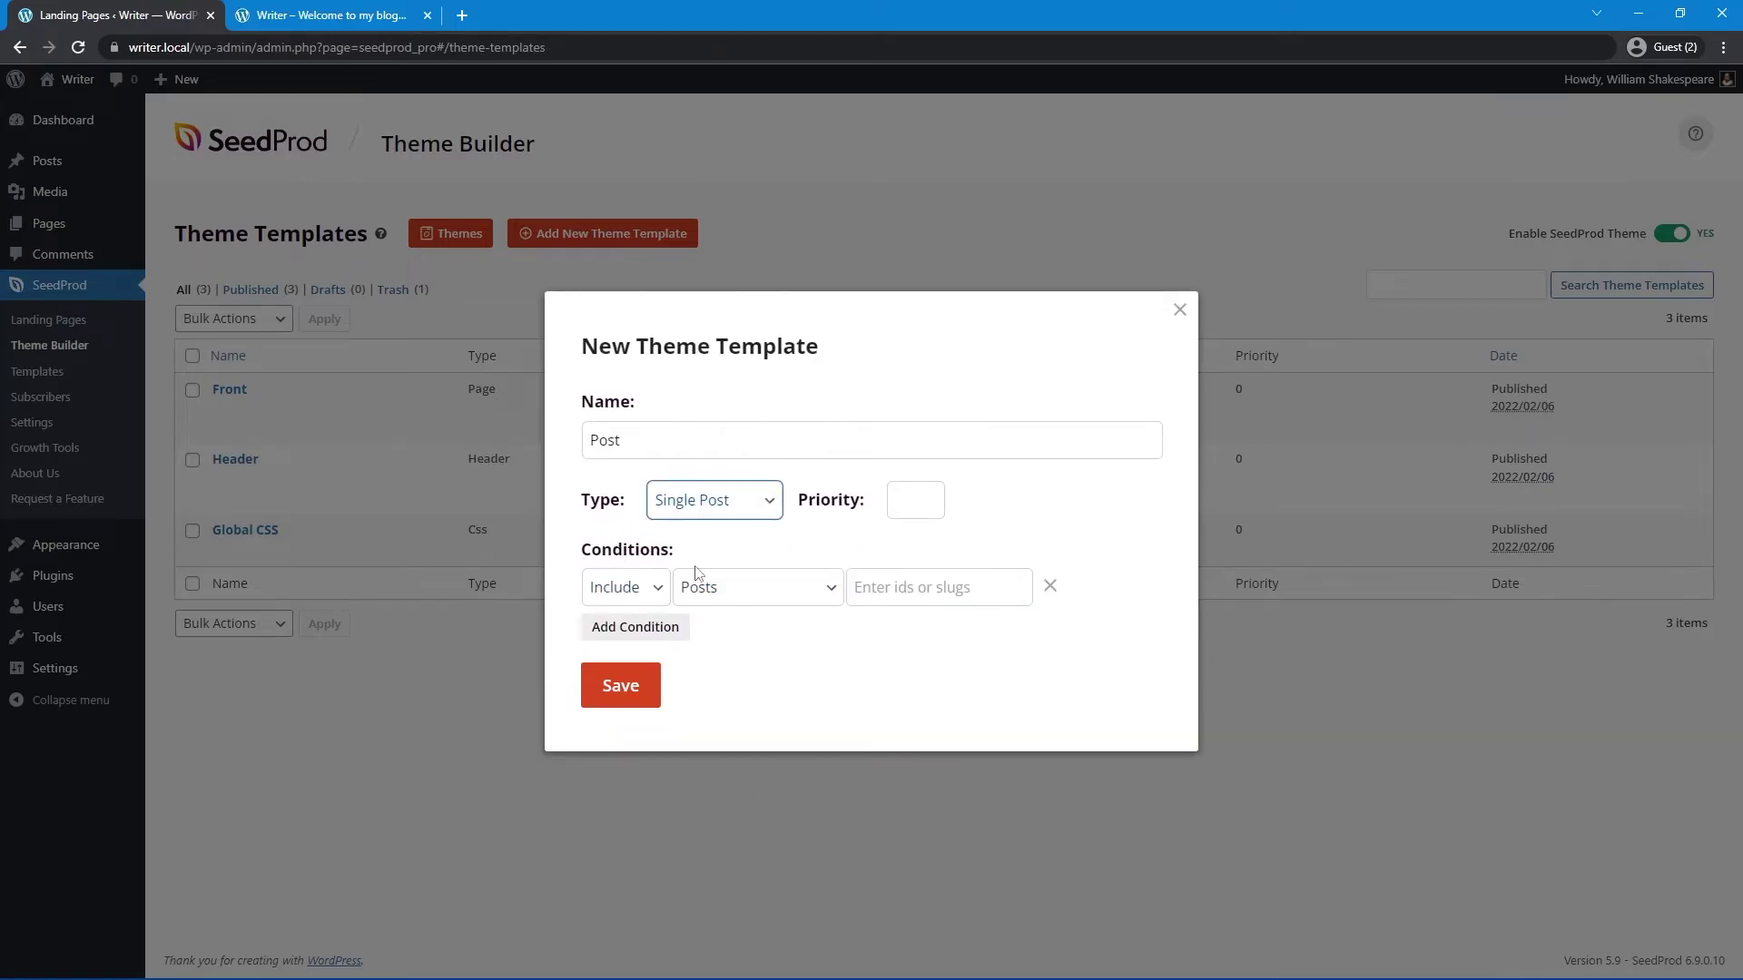
pyautogui.click(626, 694)
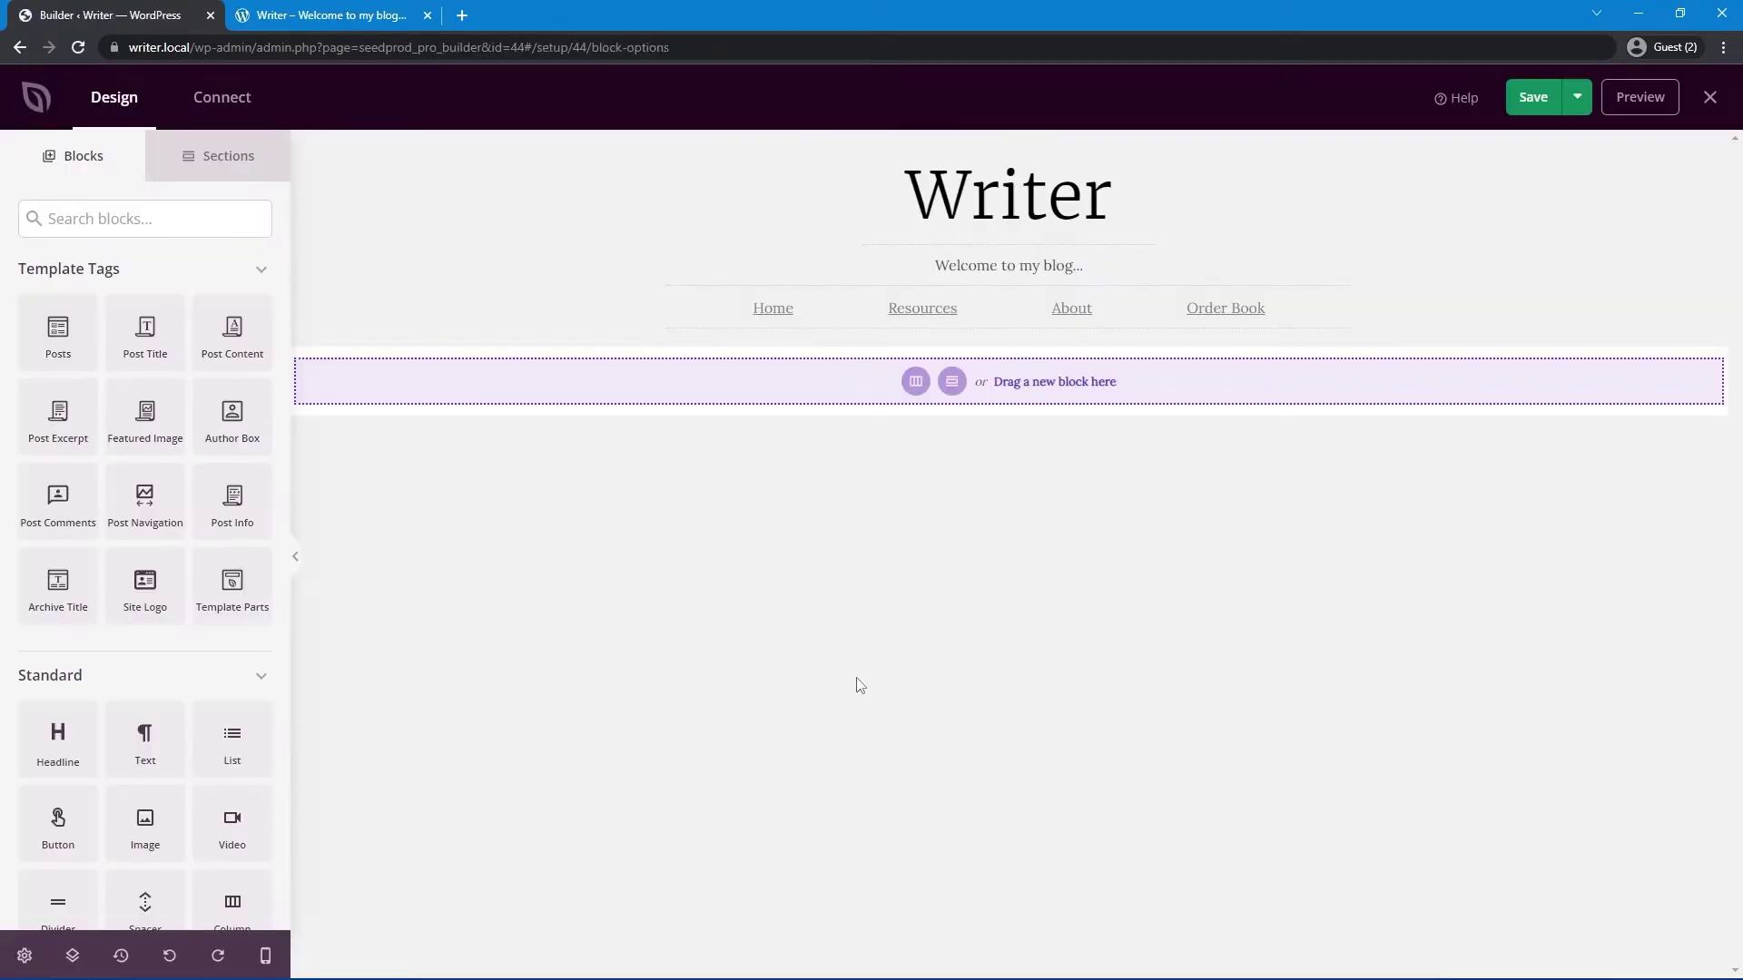
# Step: Add a single-column section beneath the header and set its row width to 760
pyautogui.click(916, 381)
pyautogui.click(863, 427)
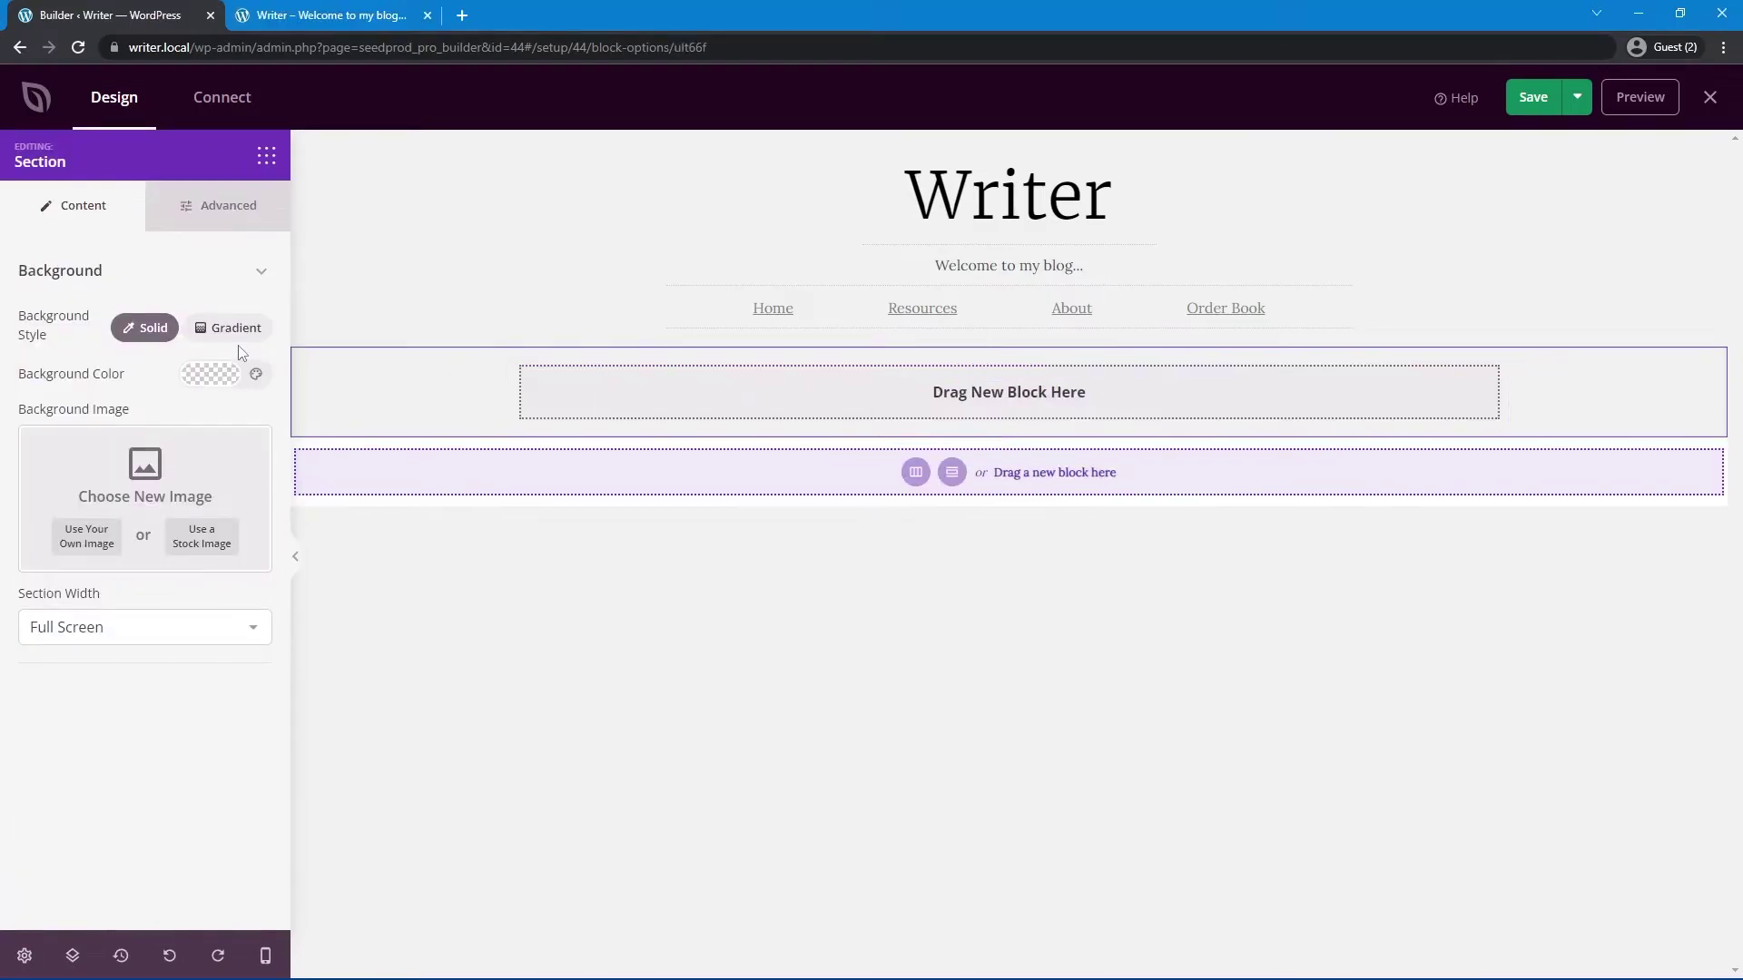
pyautogui.click(995, 371)
pyautogui.click(243, 696)
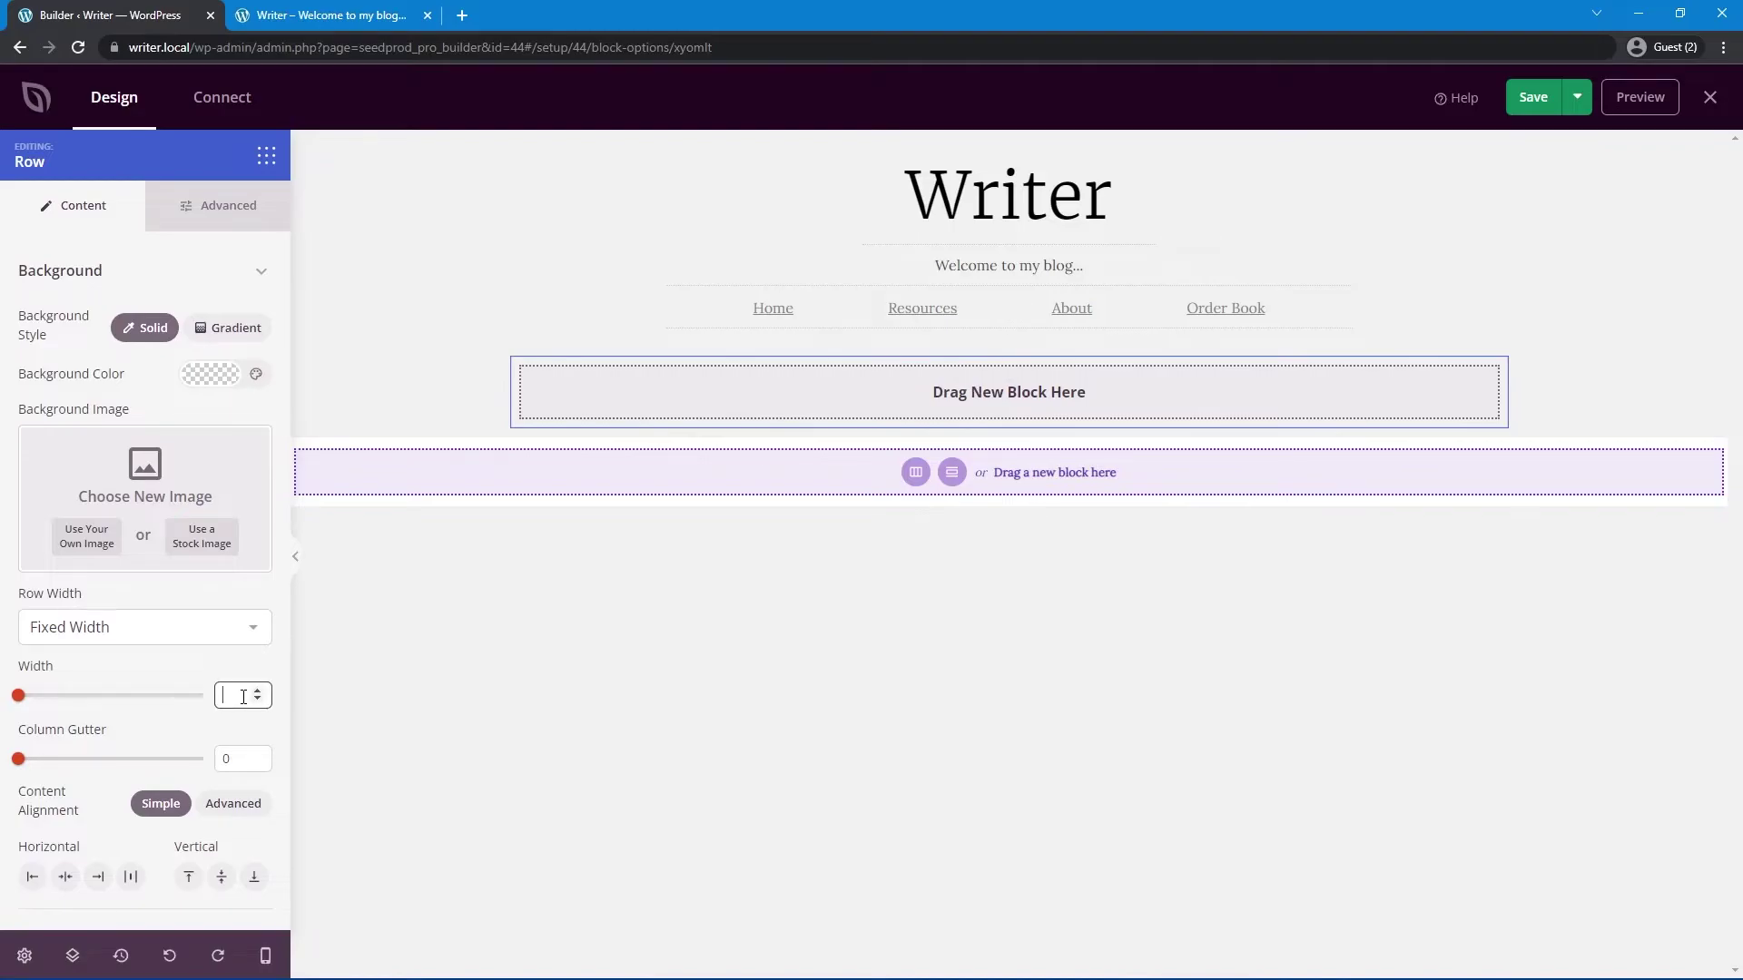
pyautogui.write('760')
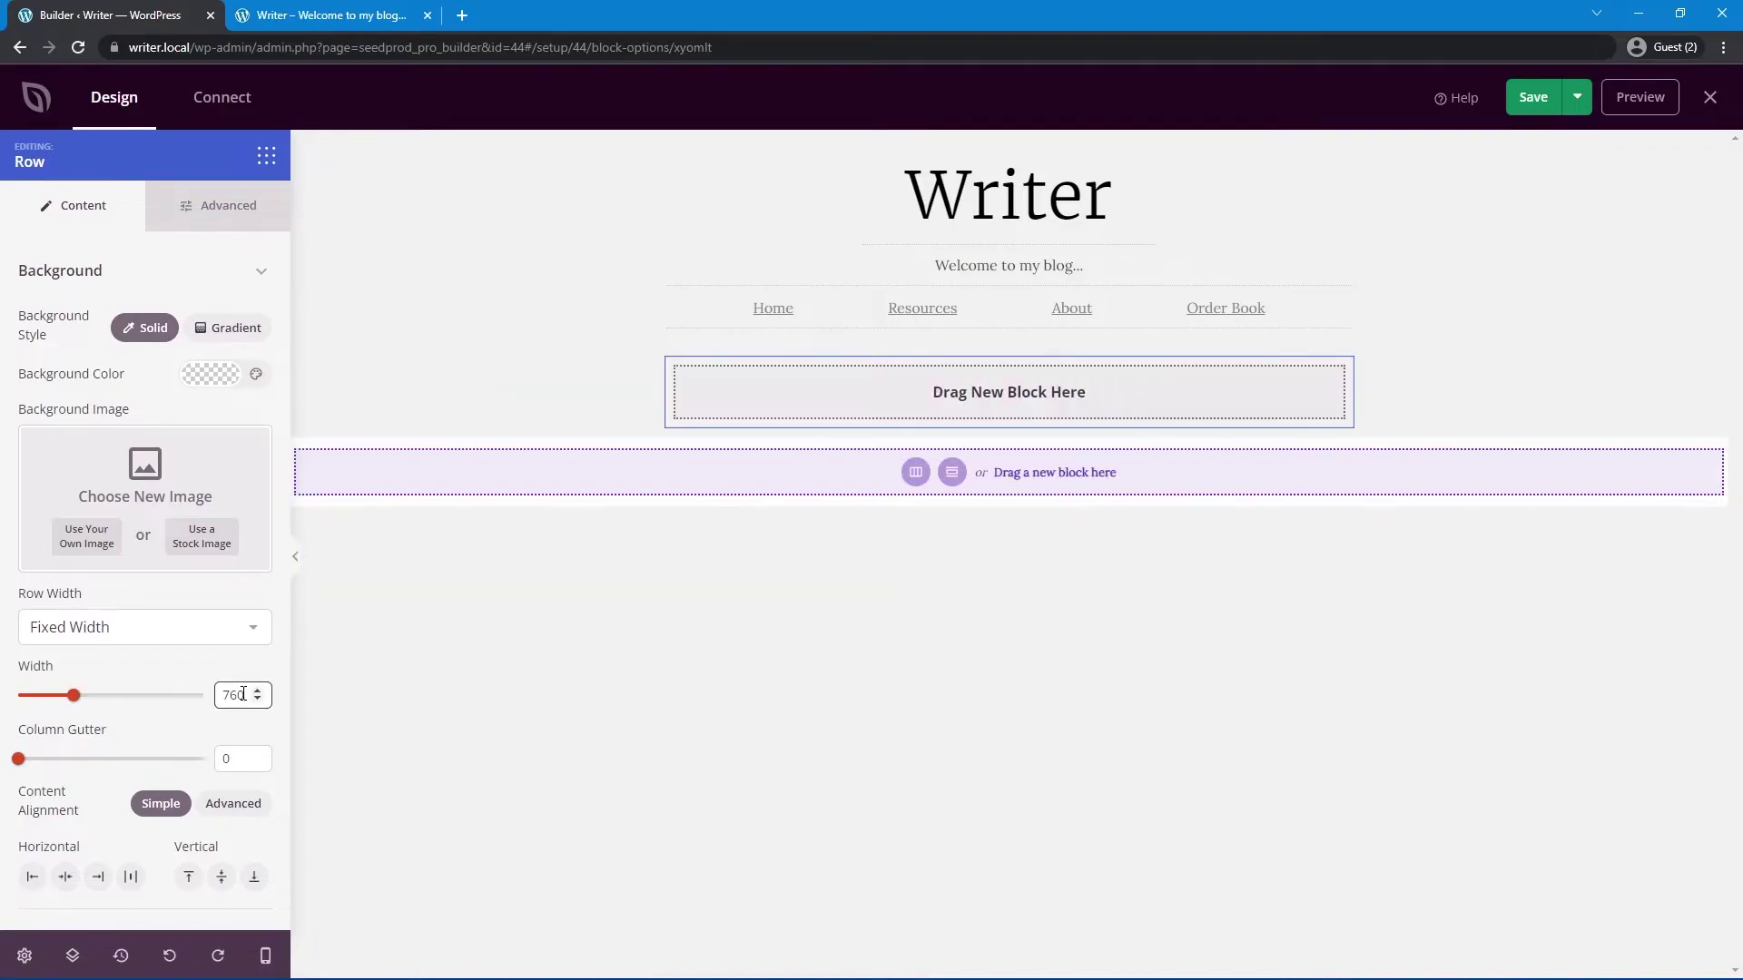
pyautogui.click(265, 155)
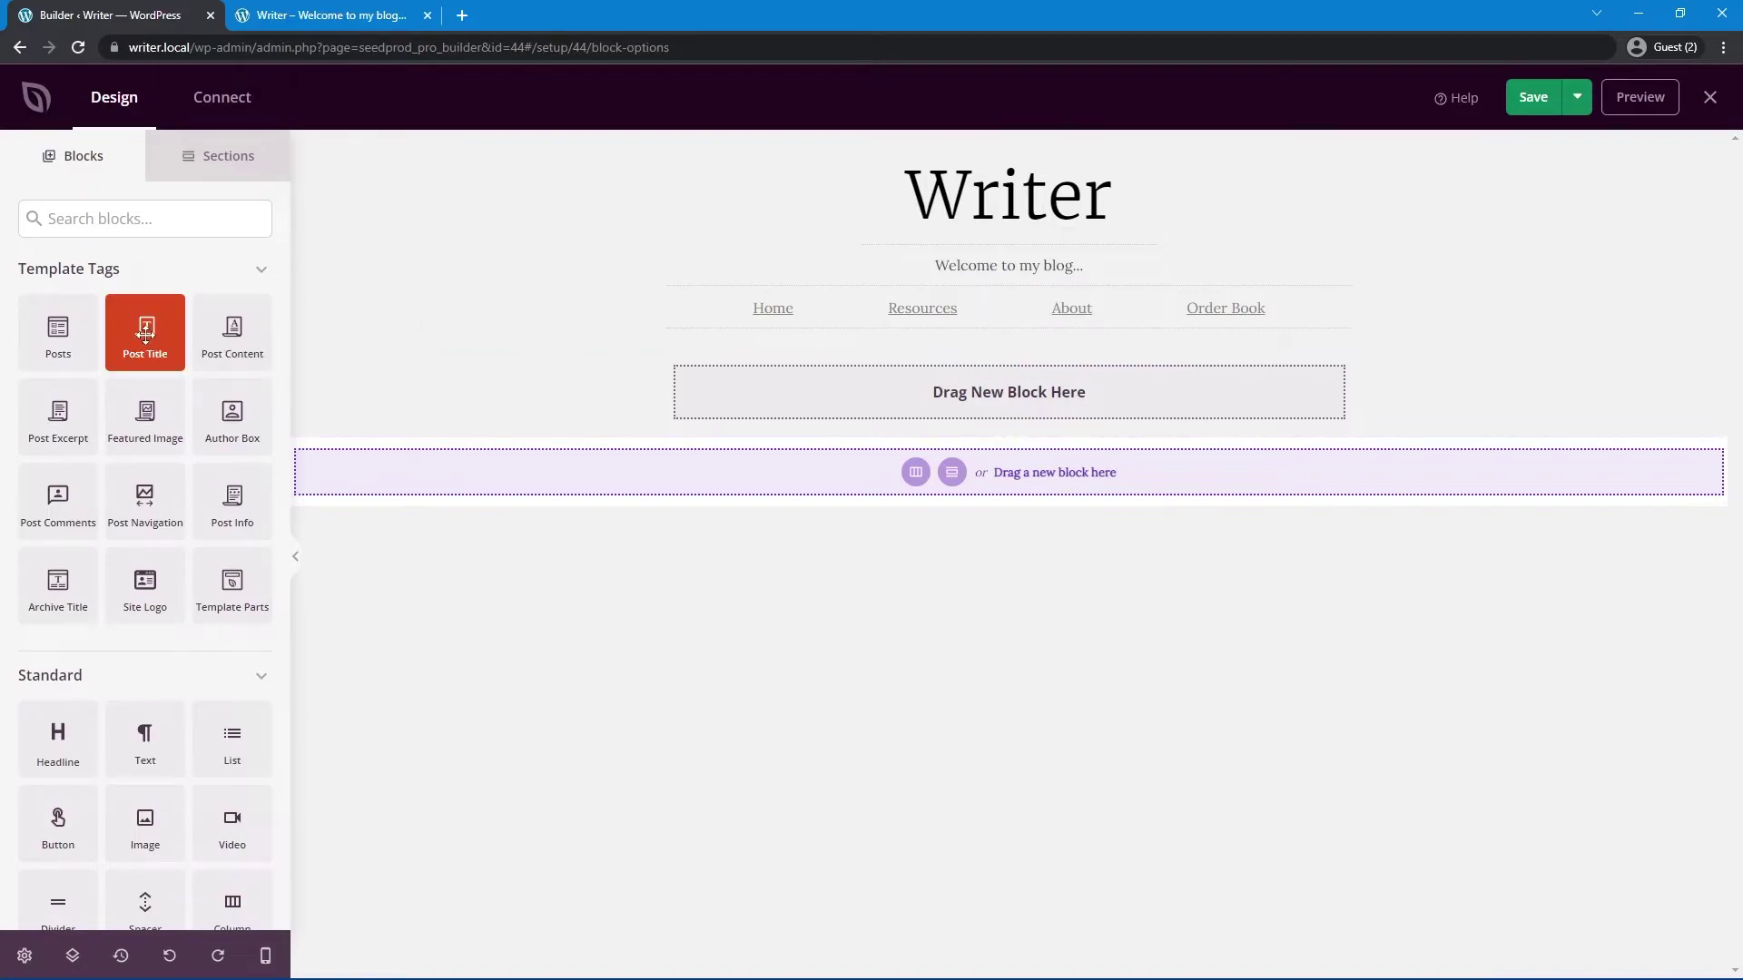
# Step: Drop a Post Title block into the row and set its heading level to H2
pyautogui.moveTo(145, 332); pyautogui.dragTo(1035, 386)
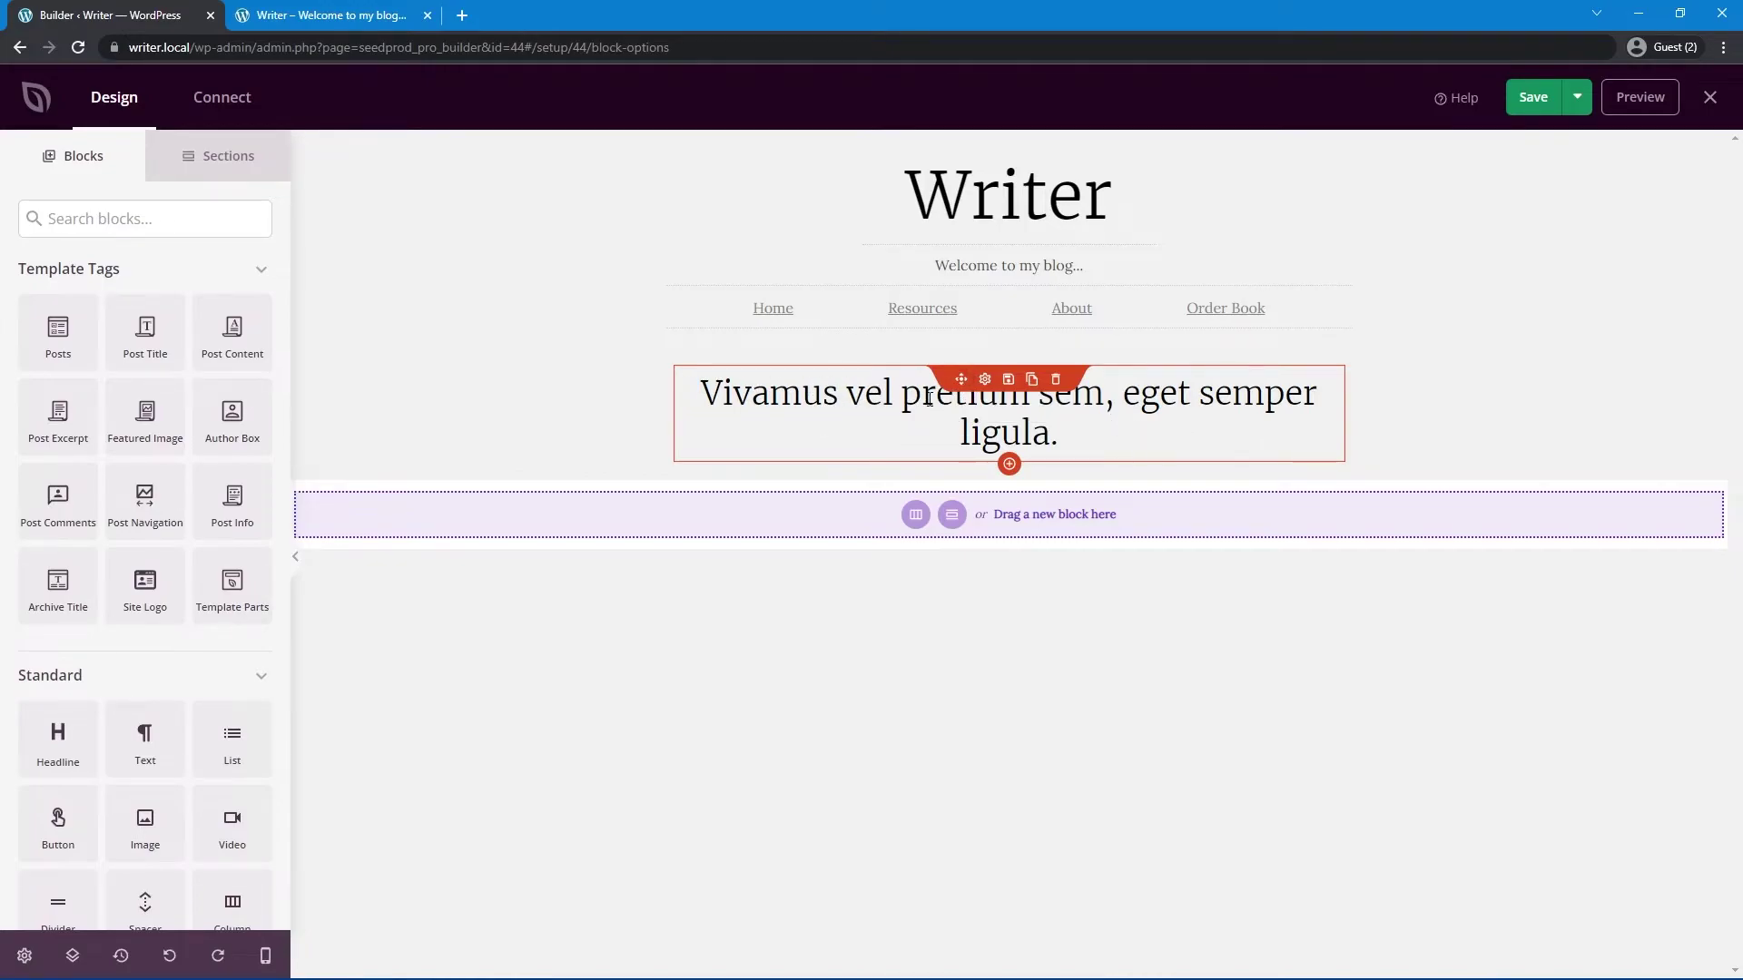
pyautogui.click(984, 381)
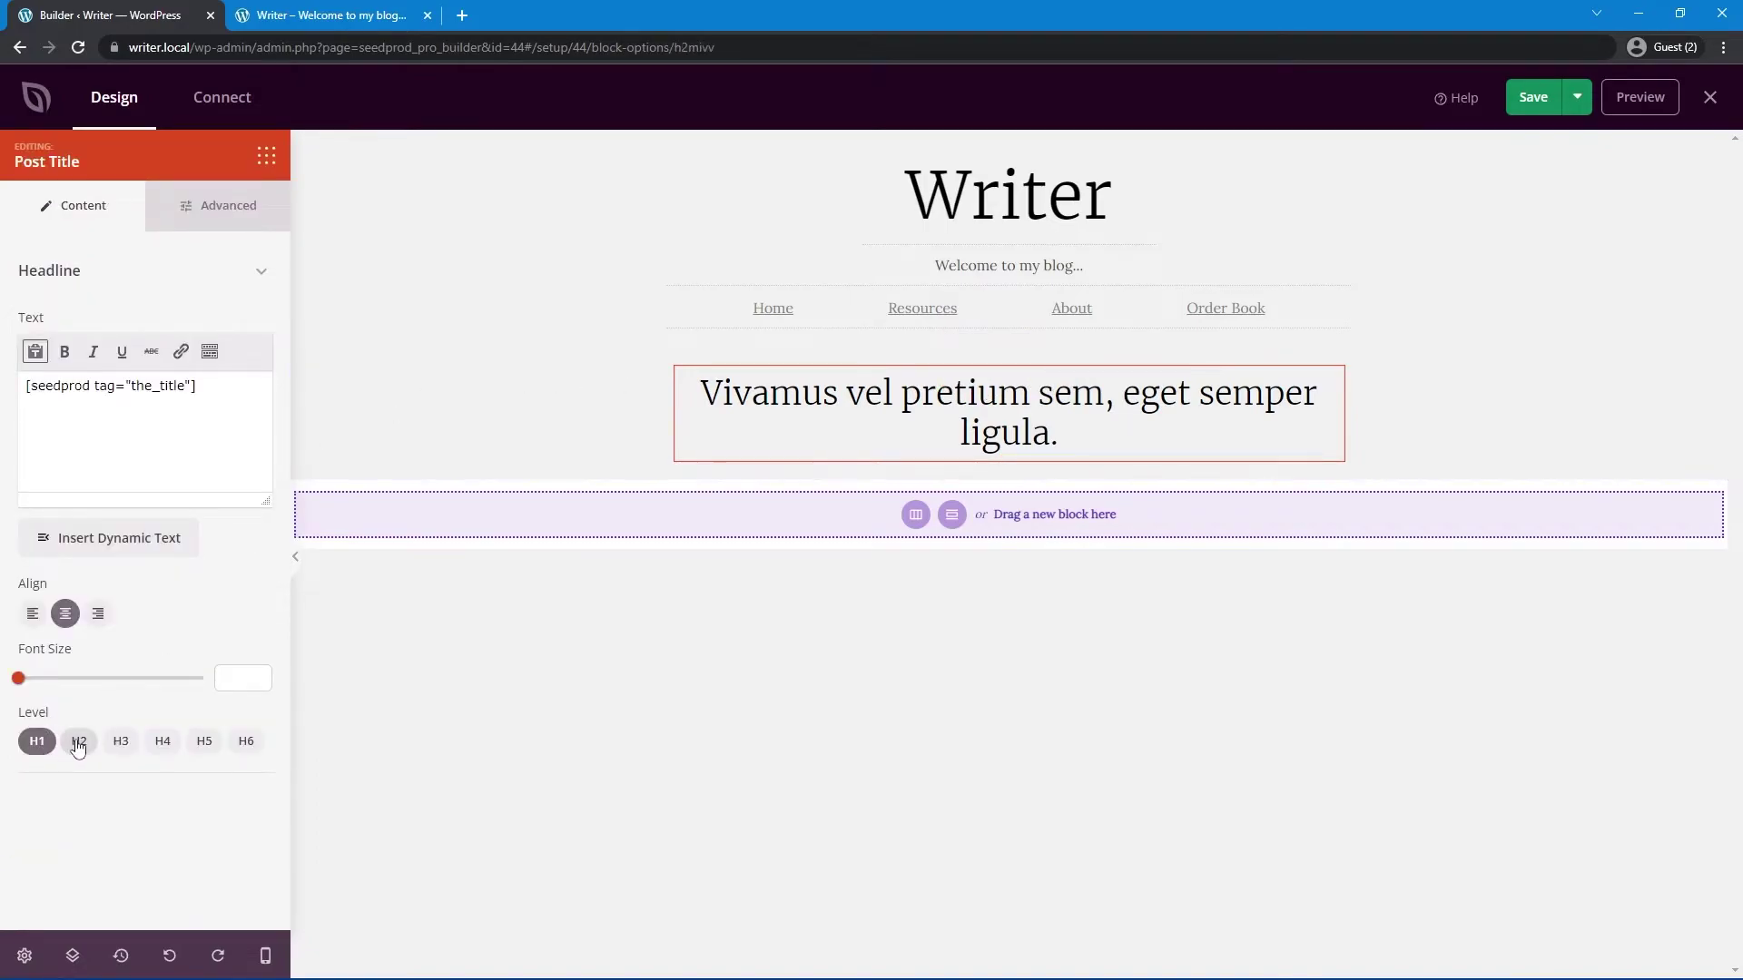
pyautogui.click(79, 745)
pyautogui.click(121, 740)
pyautogui.click(163, 740)
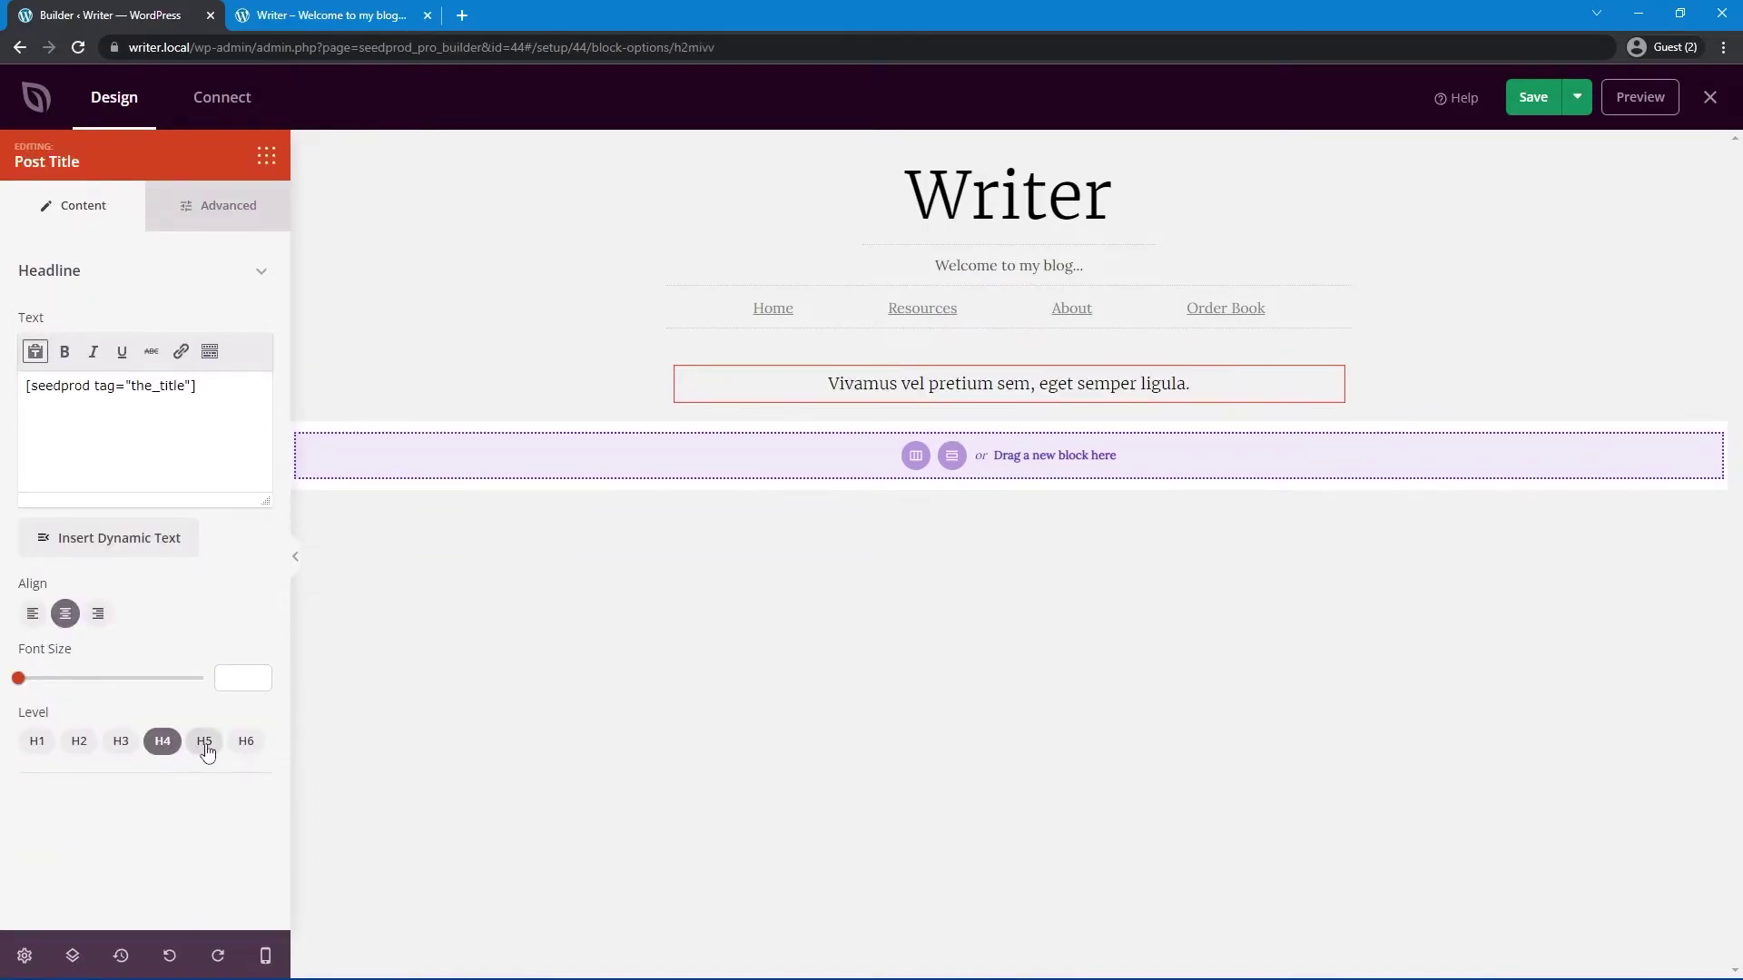
pyautogui.click(204, 740)
pyautogui.click(79, 741)
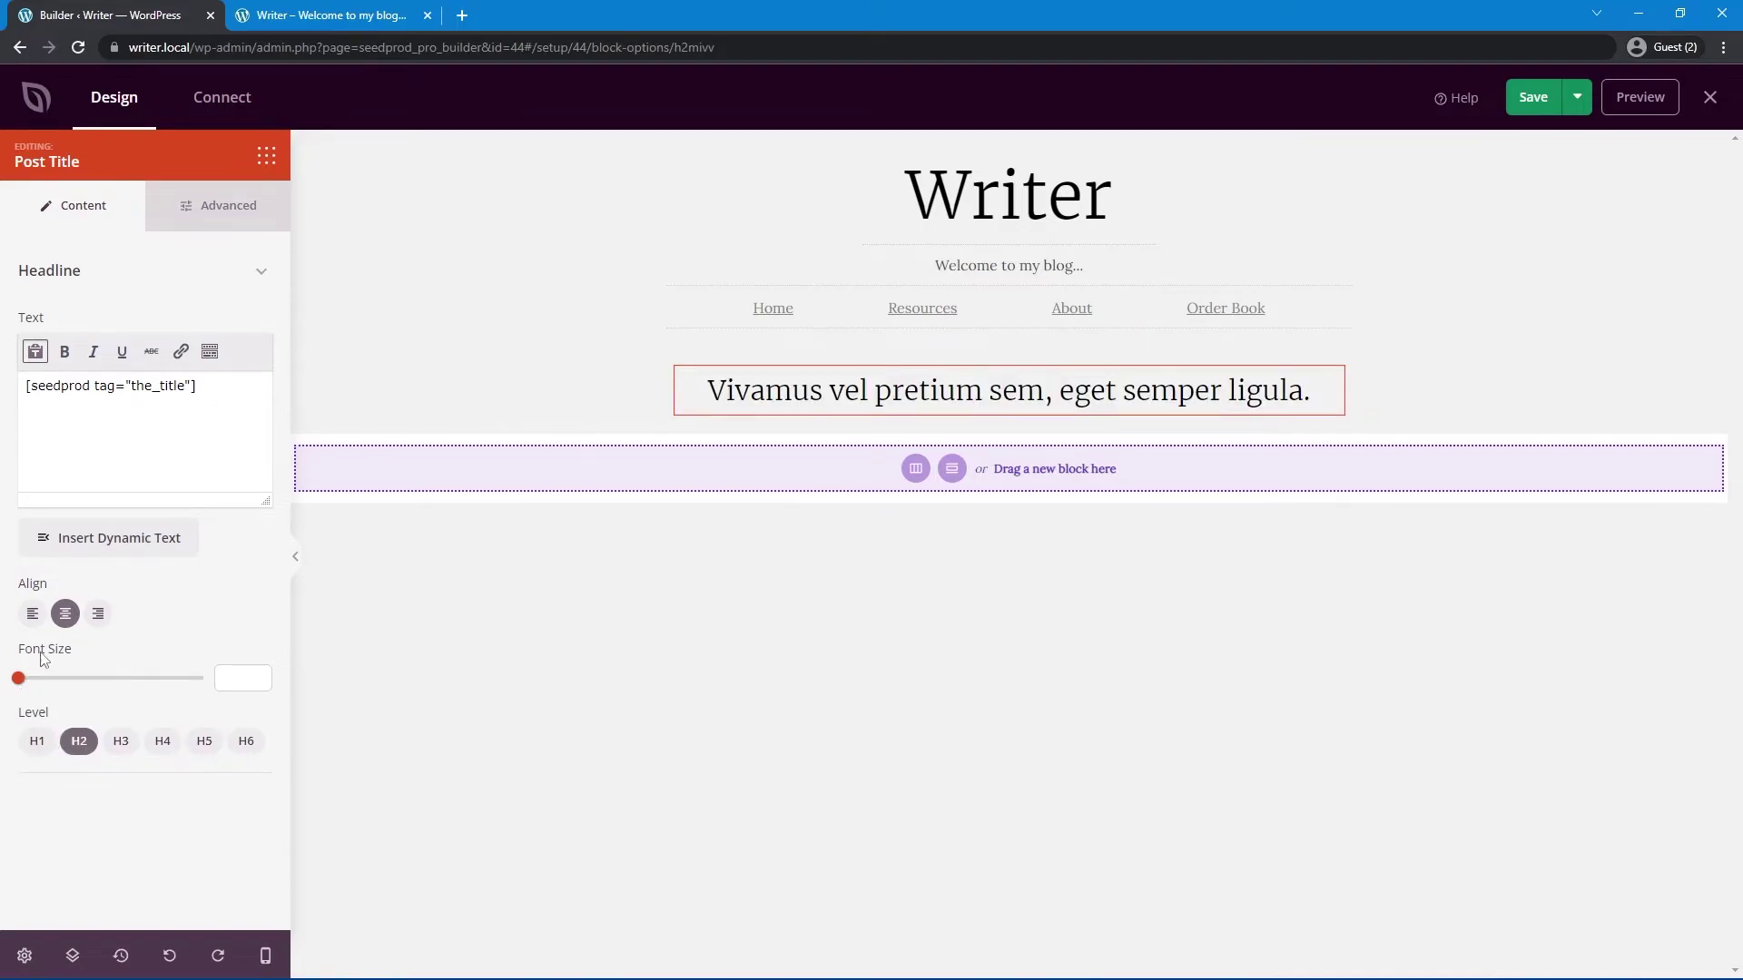
pyautogui.click(37, 740)
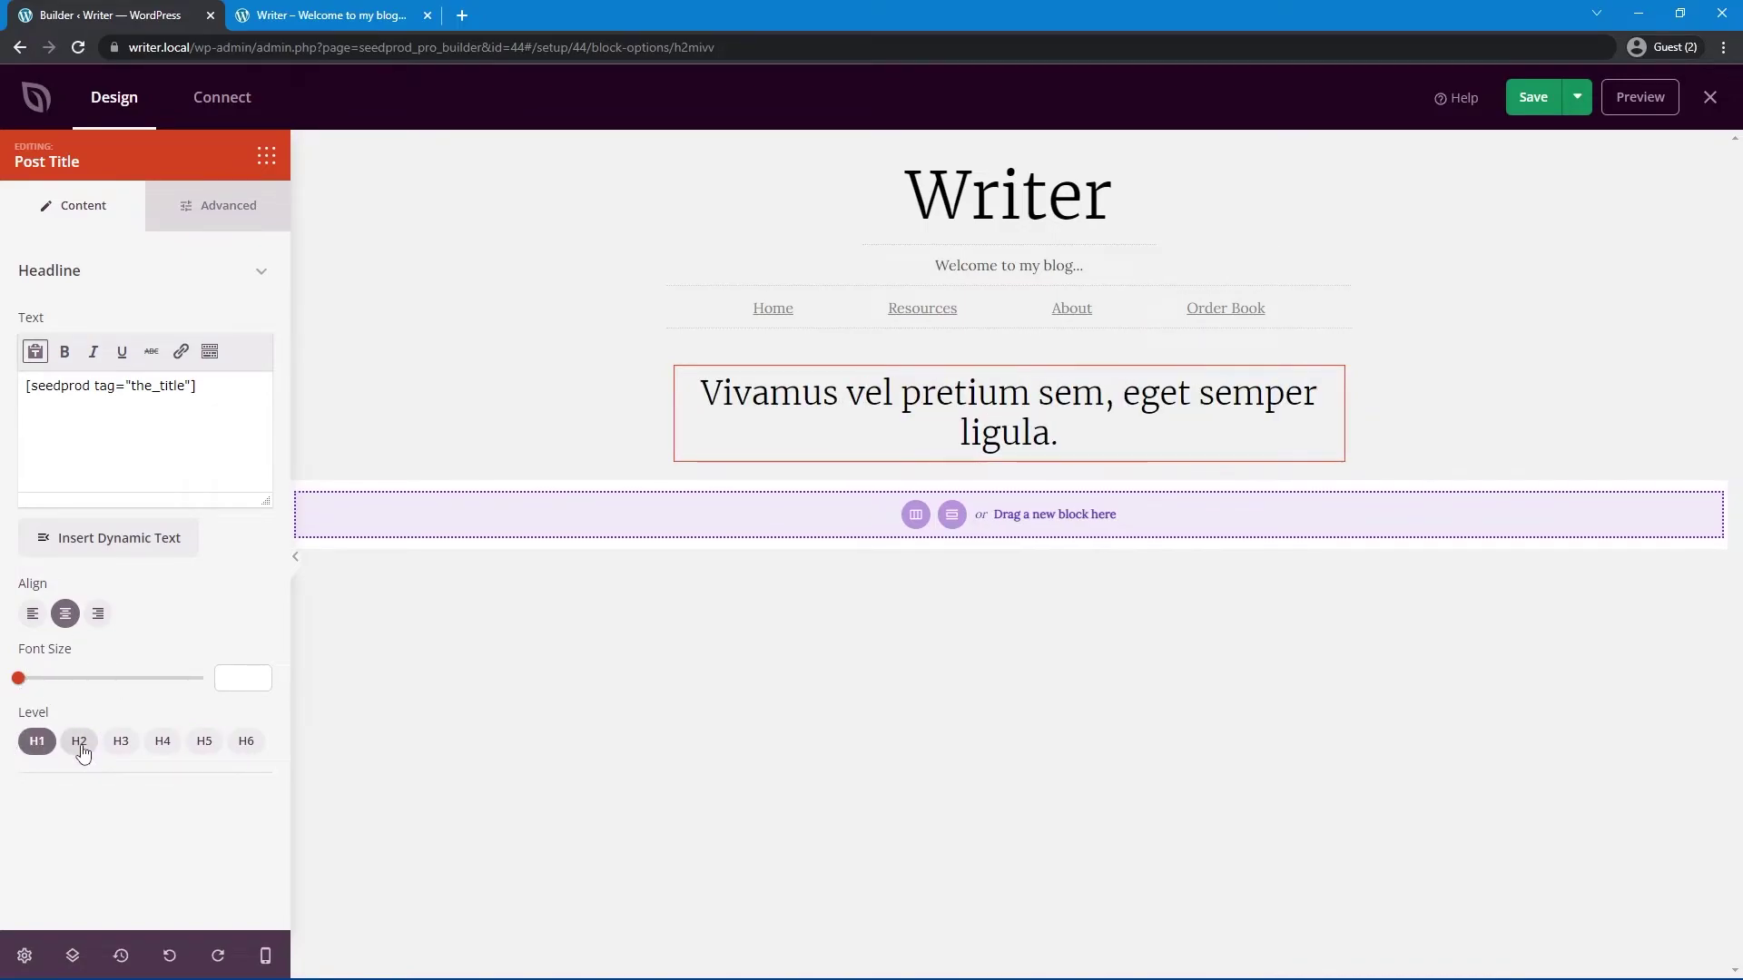
pyautogui.click(80, 742)
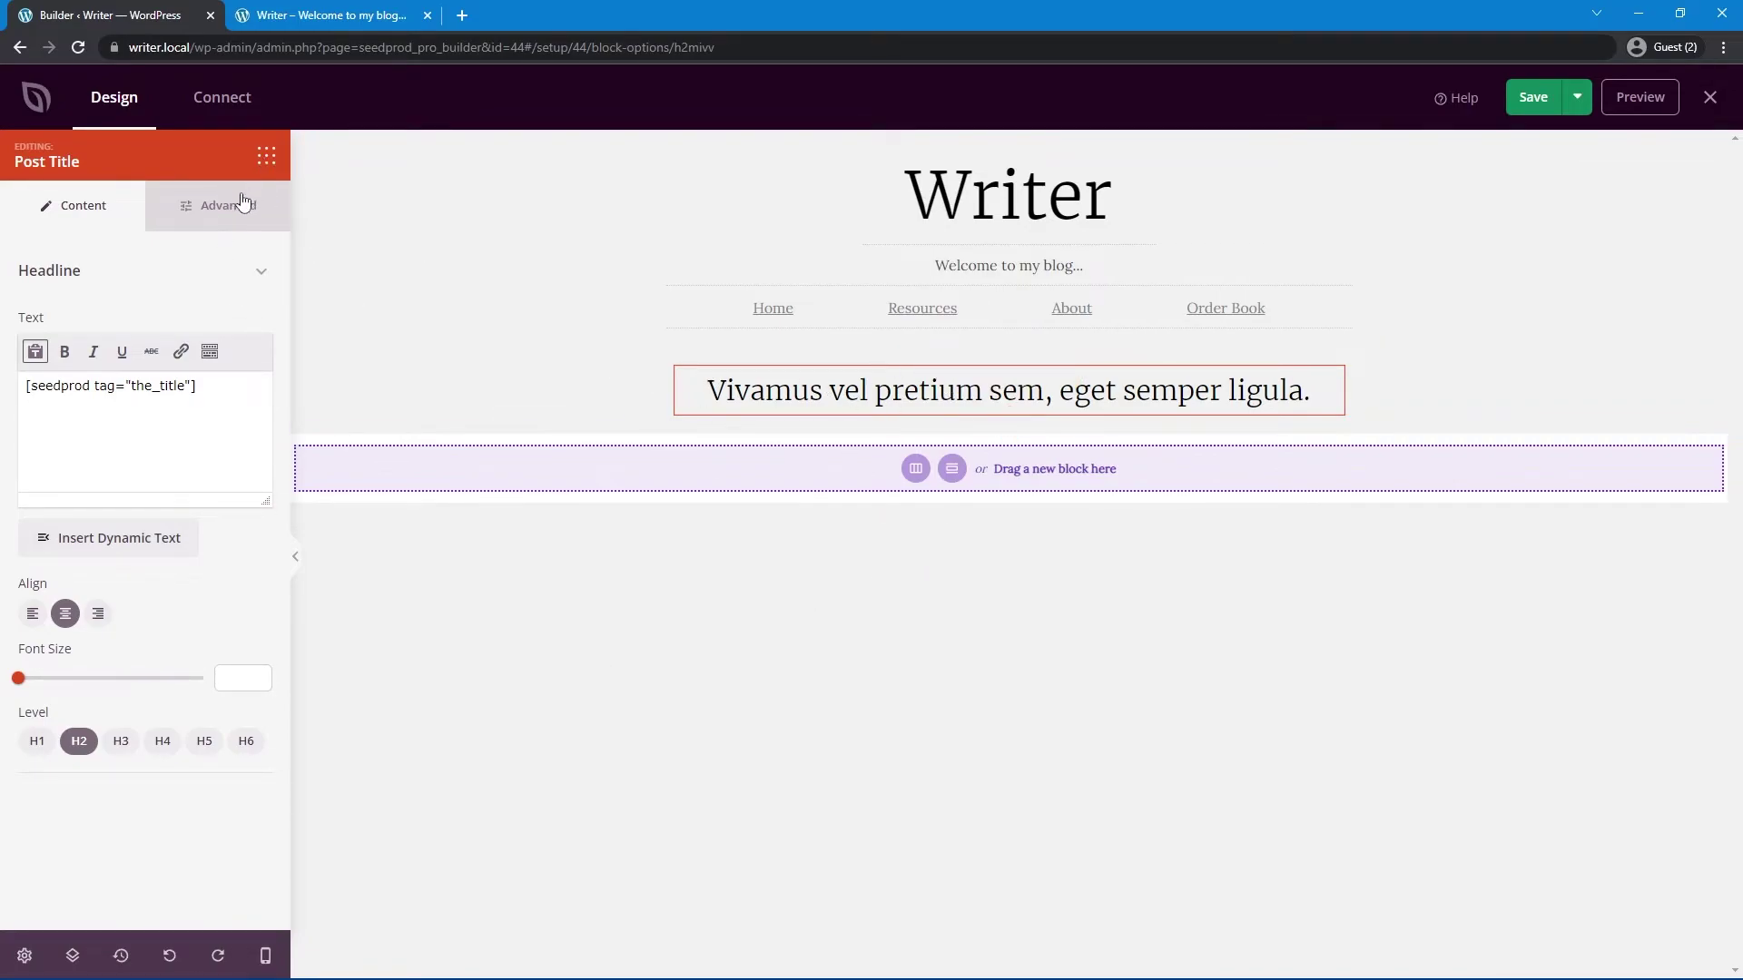
pyautogui.click(266, 156)
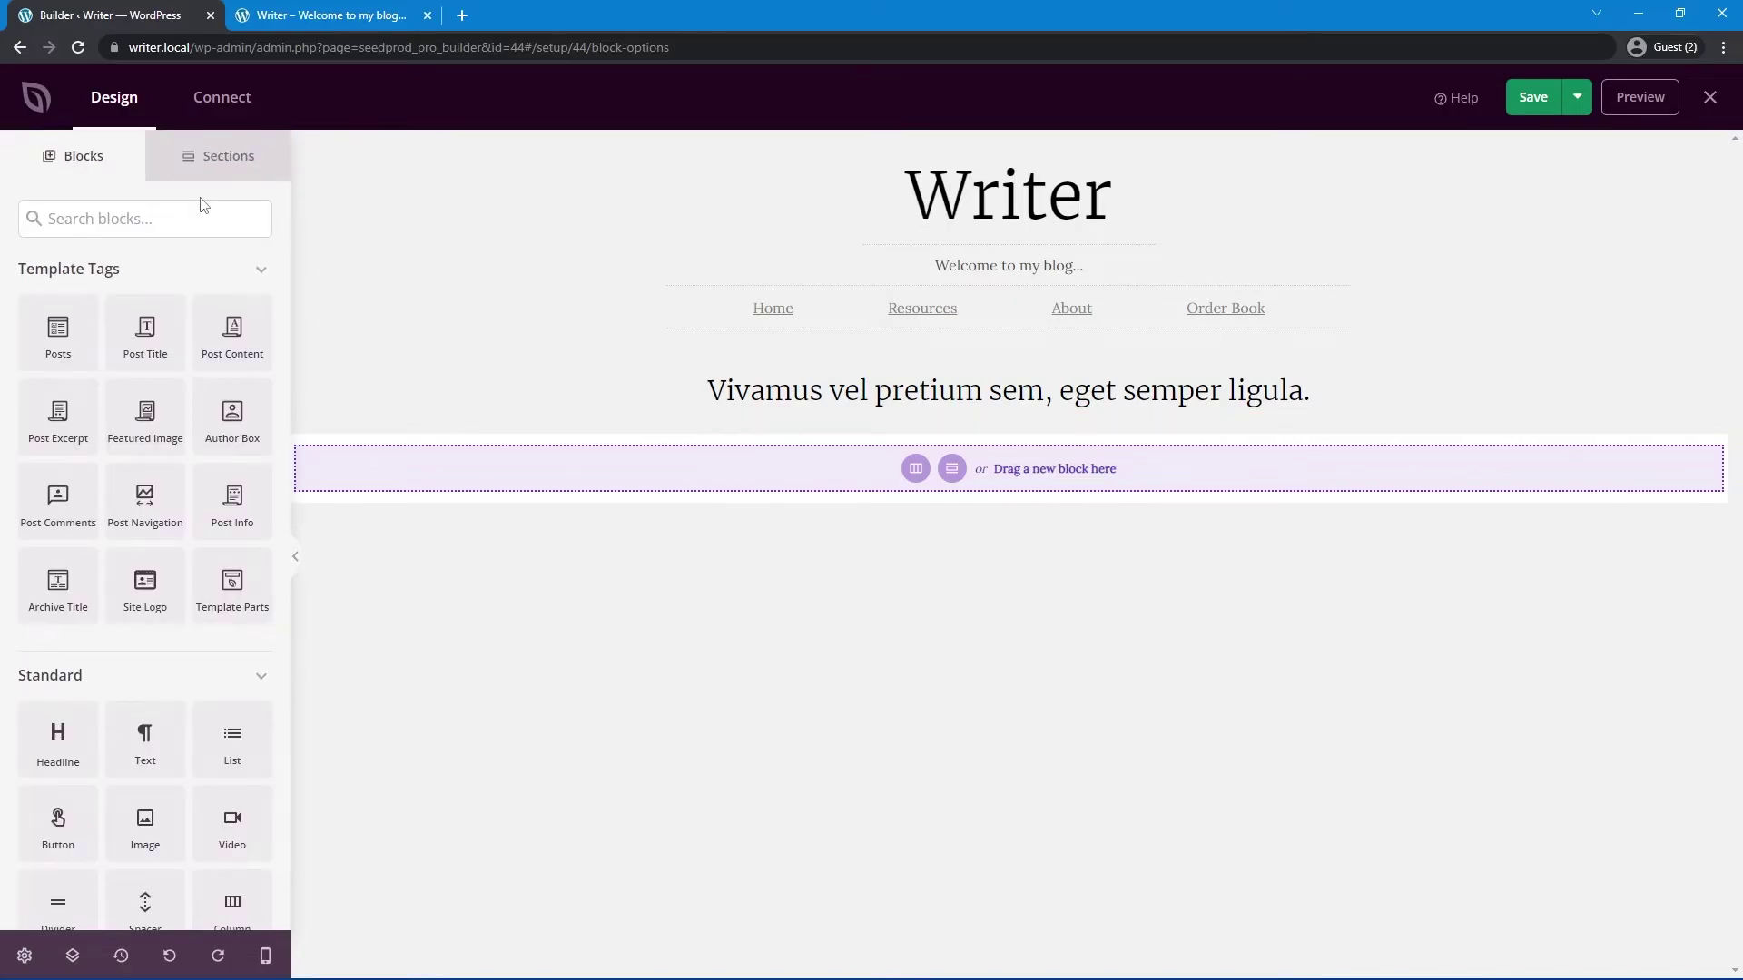
# Step: Add a centred Post Info block under the title showing only author and date, no icons, '|' divider, spacing 30
pyautogui.moveTo(232, 497); pyautogui.dragTo(1035, 450)
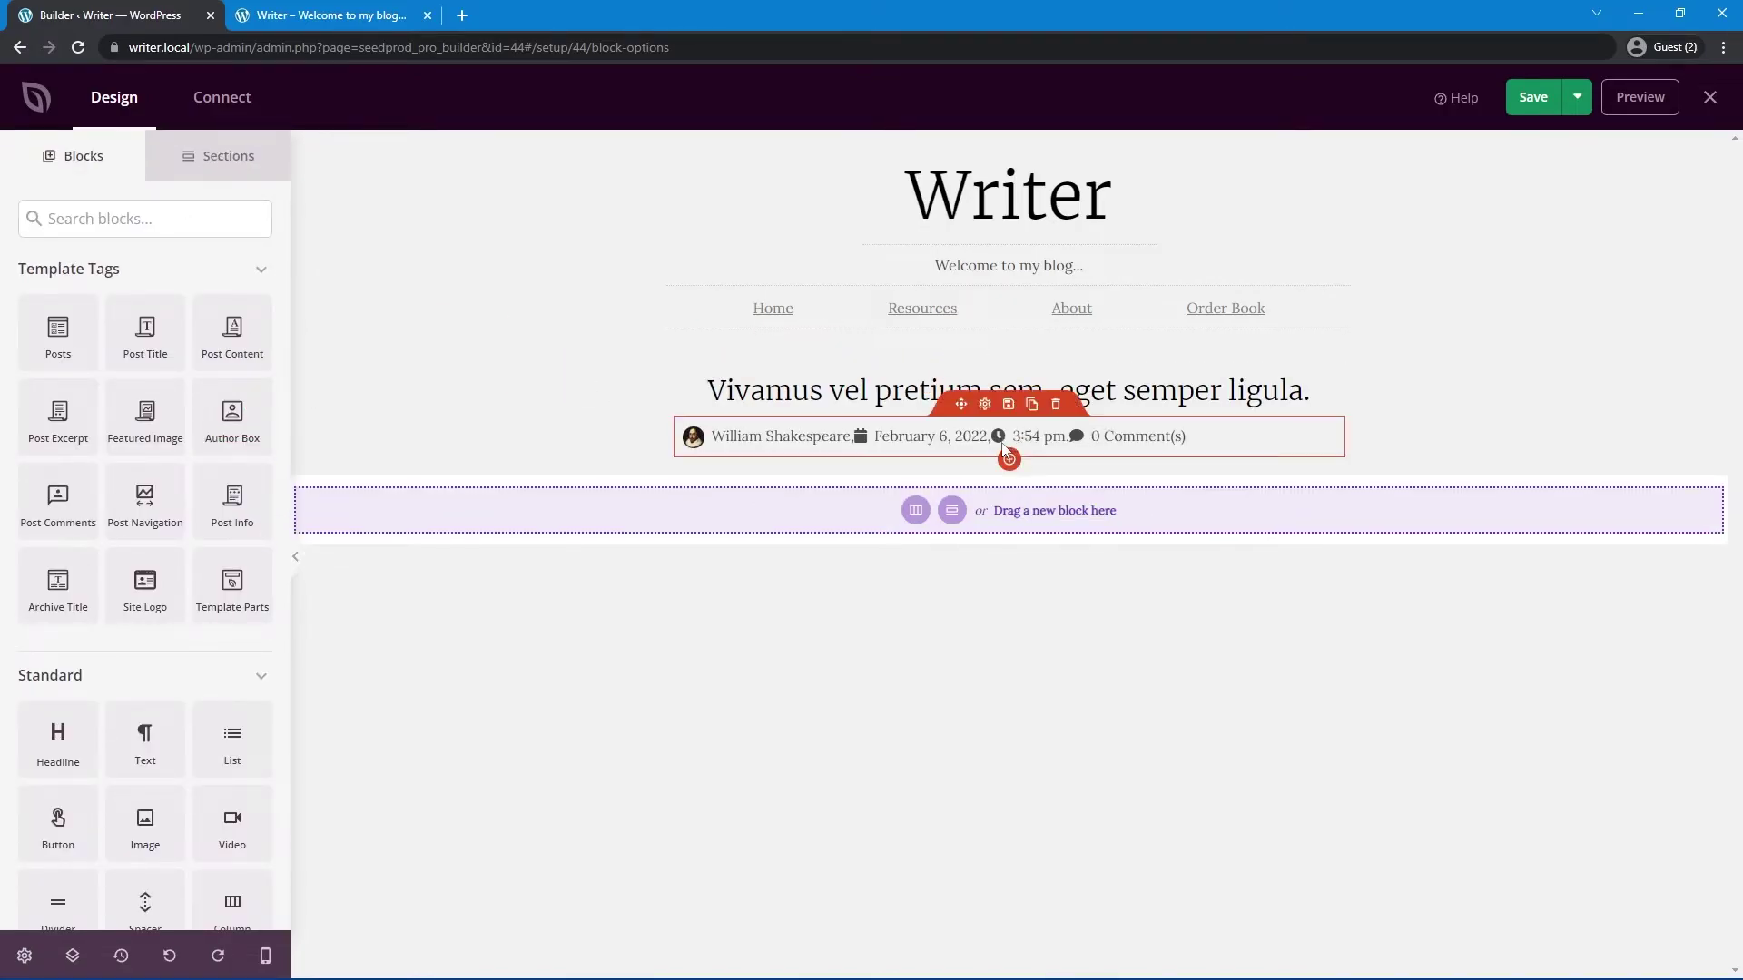
pyautogui.click(986, 406)
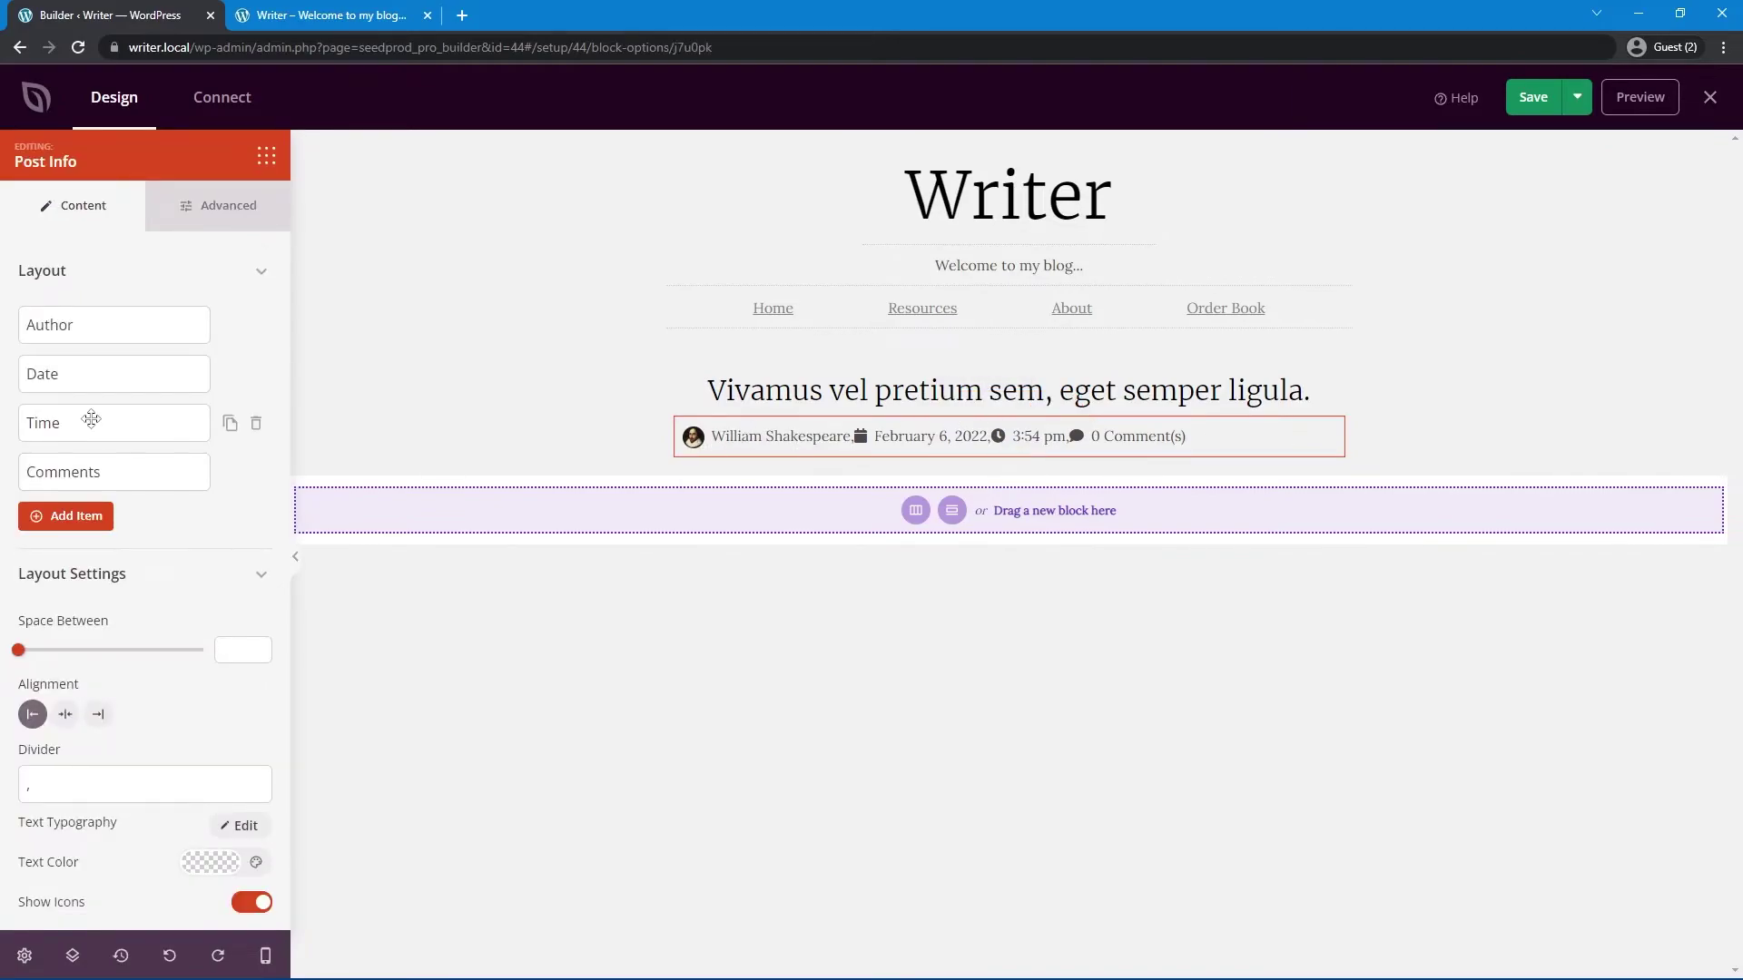
pyautogui.click(255, 424)
pyautogui.click(255, 426)
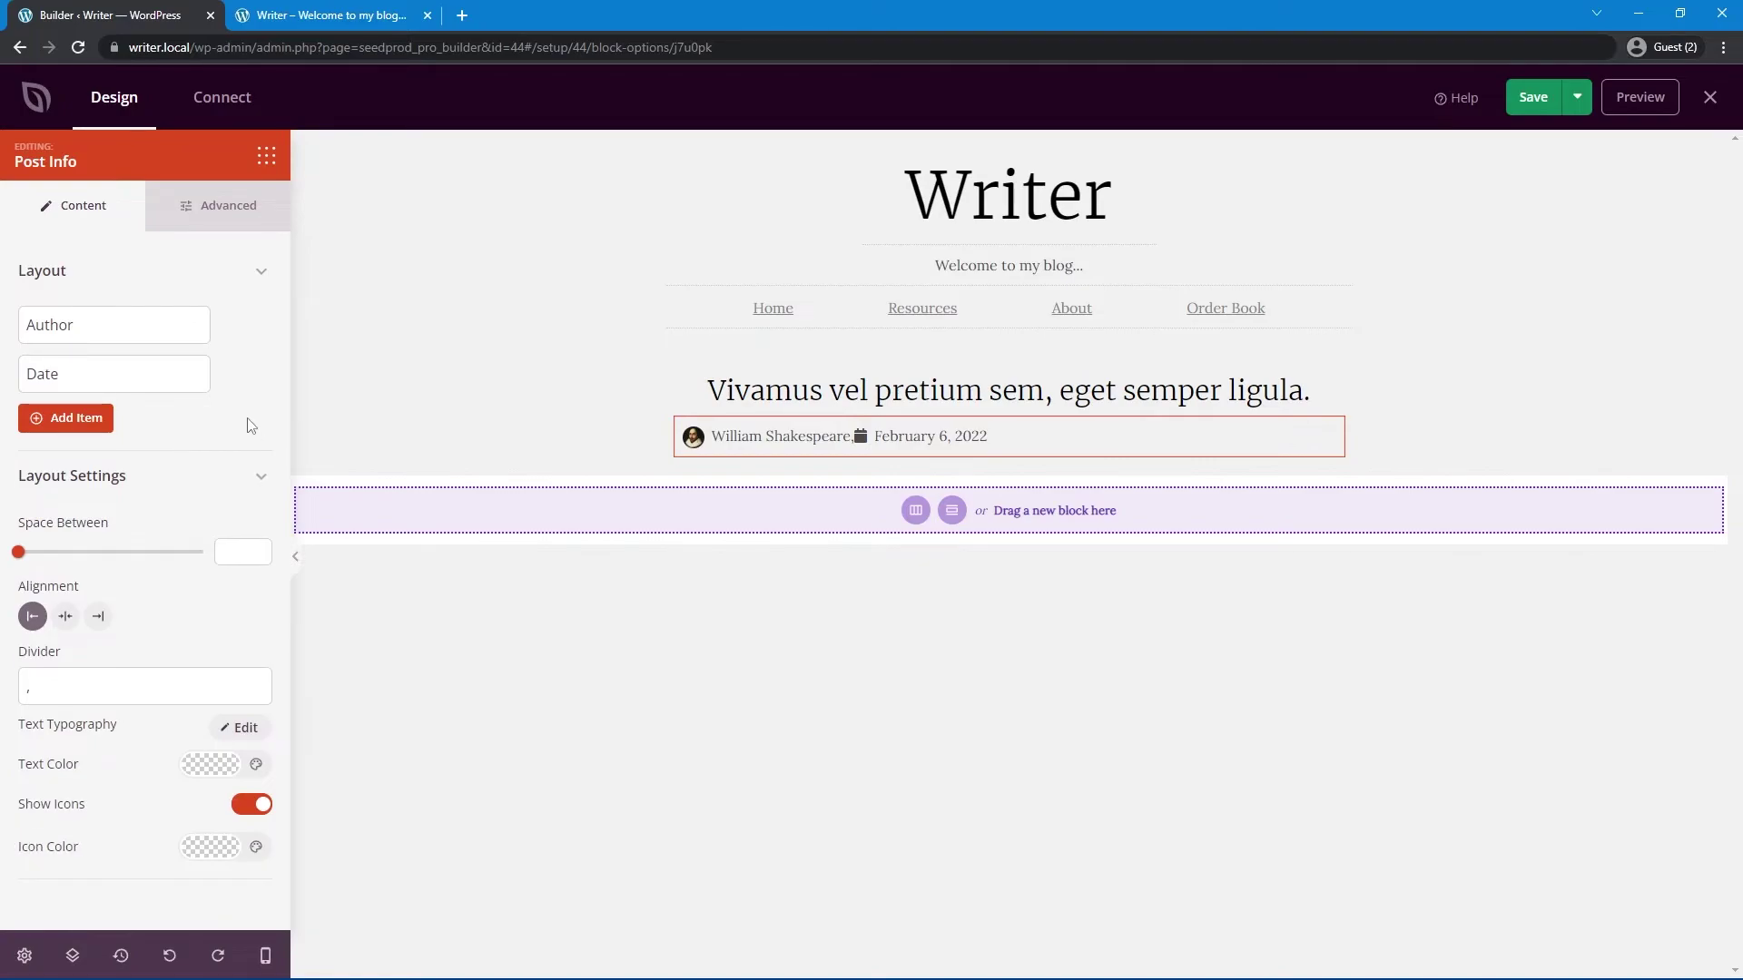
pyautogui.click(267, 811)
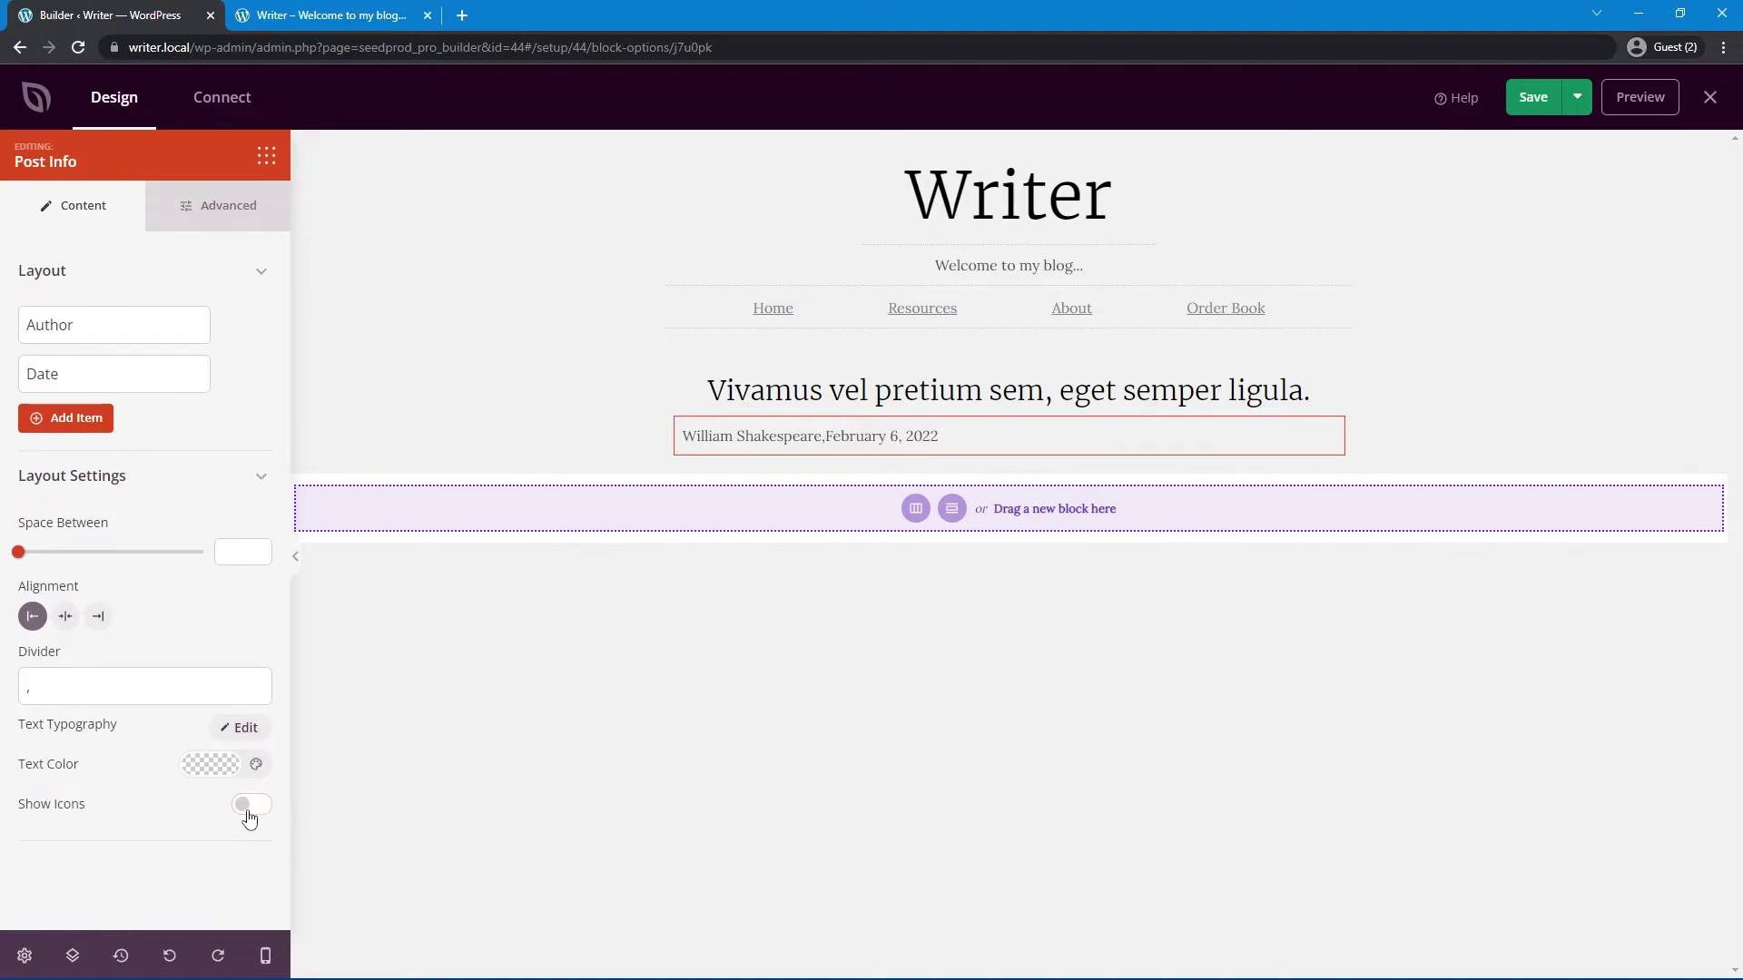
pyautogui.moveTo(97, 695); pyautogui.dragTo(5, 687)
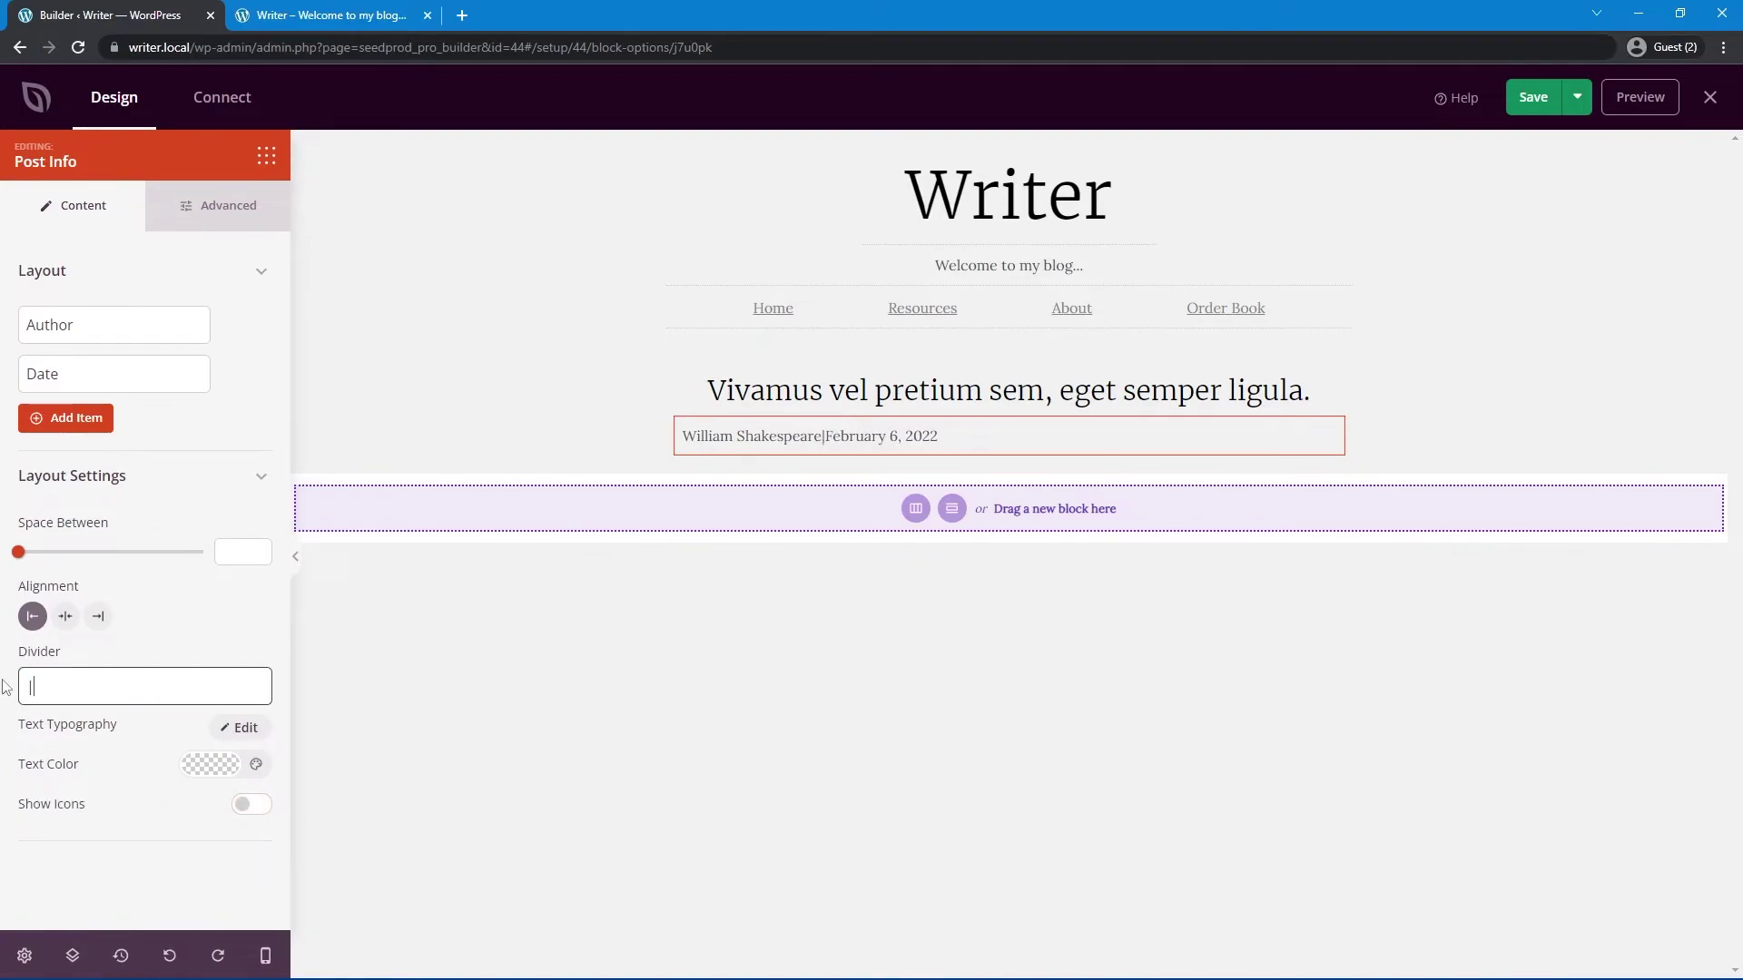
pyautogui.write('|')
pyautogui.moveTo(20, 553); pyautogui.dragTo(74, 561)
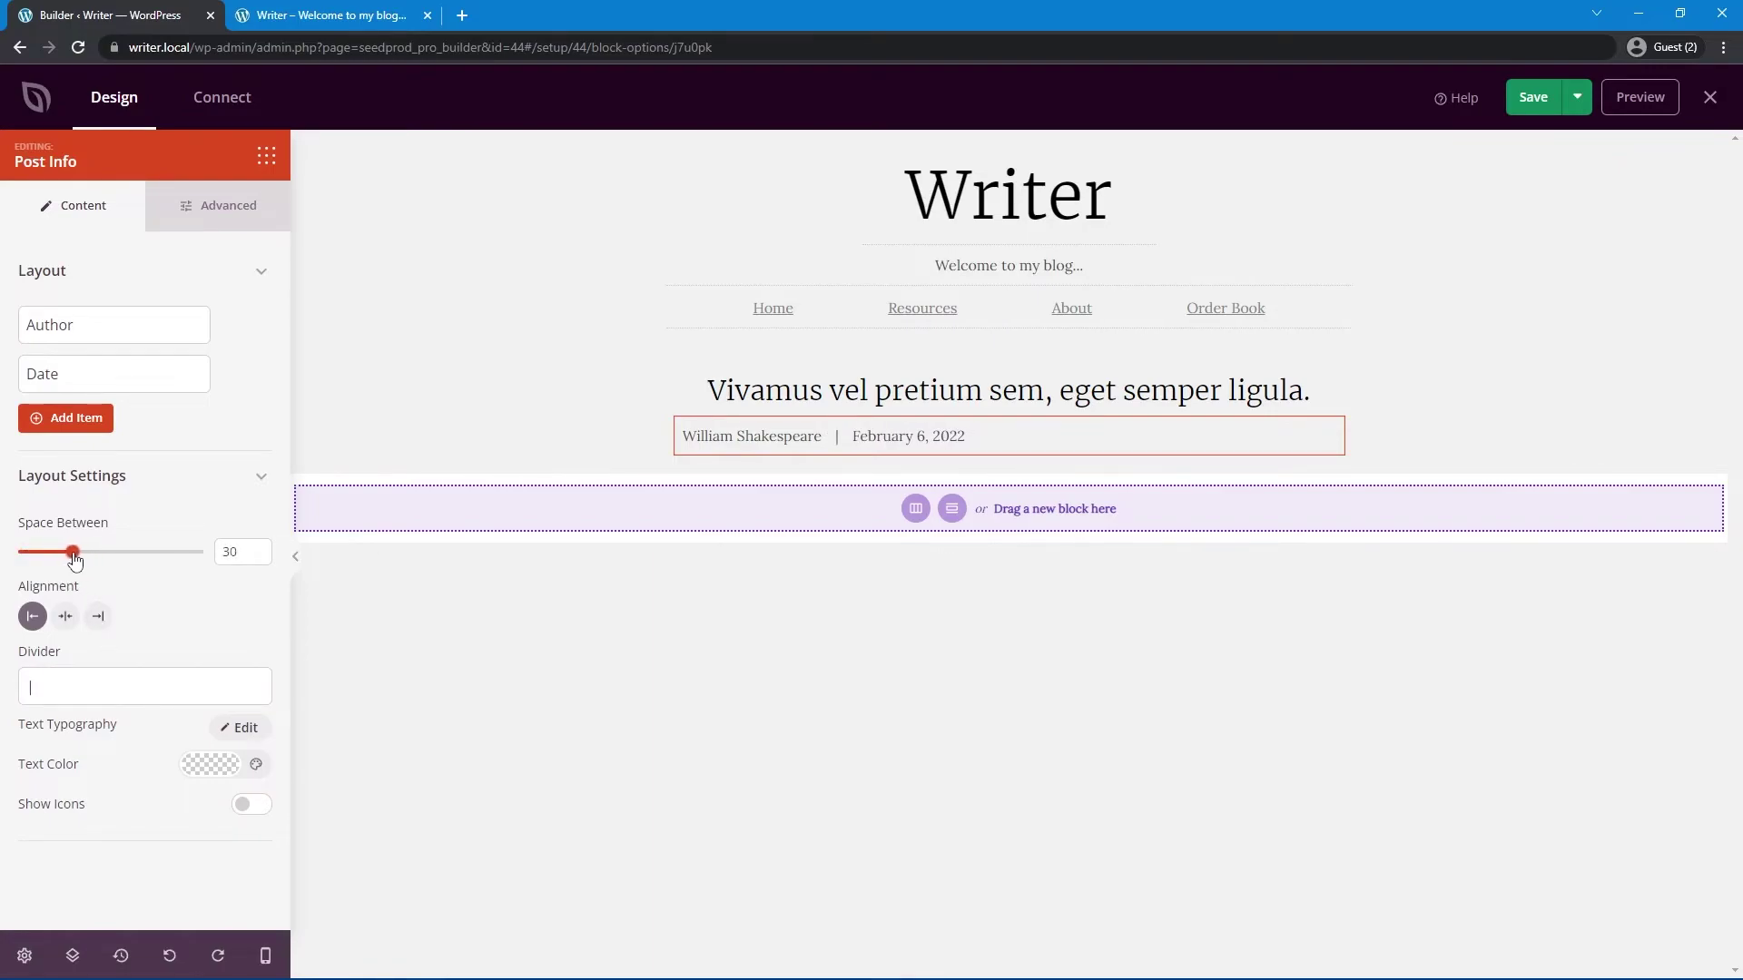
pyautogui.click(65, 616)
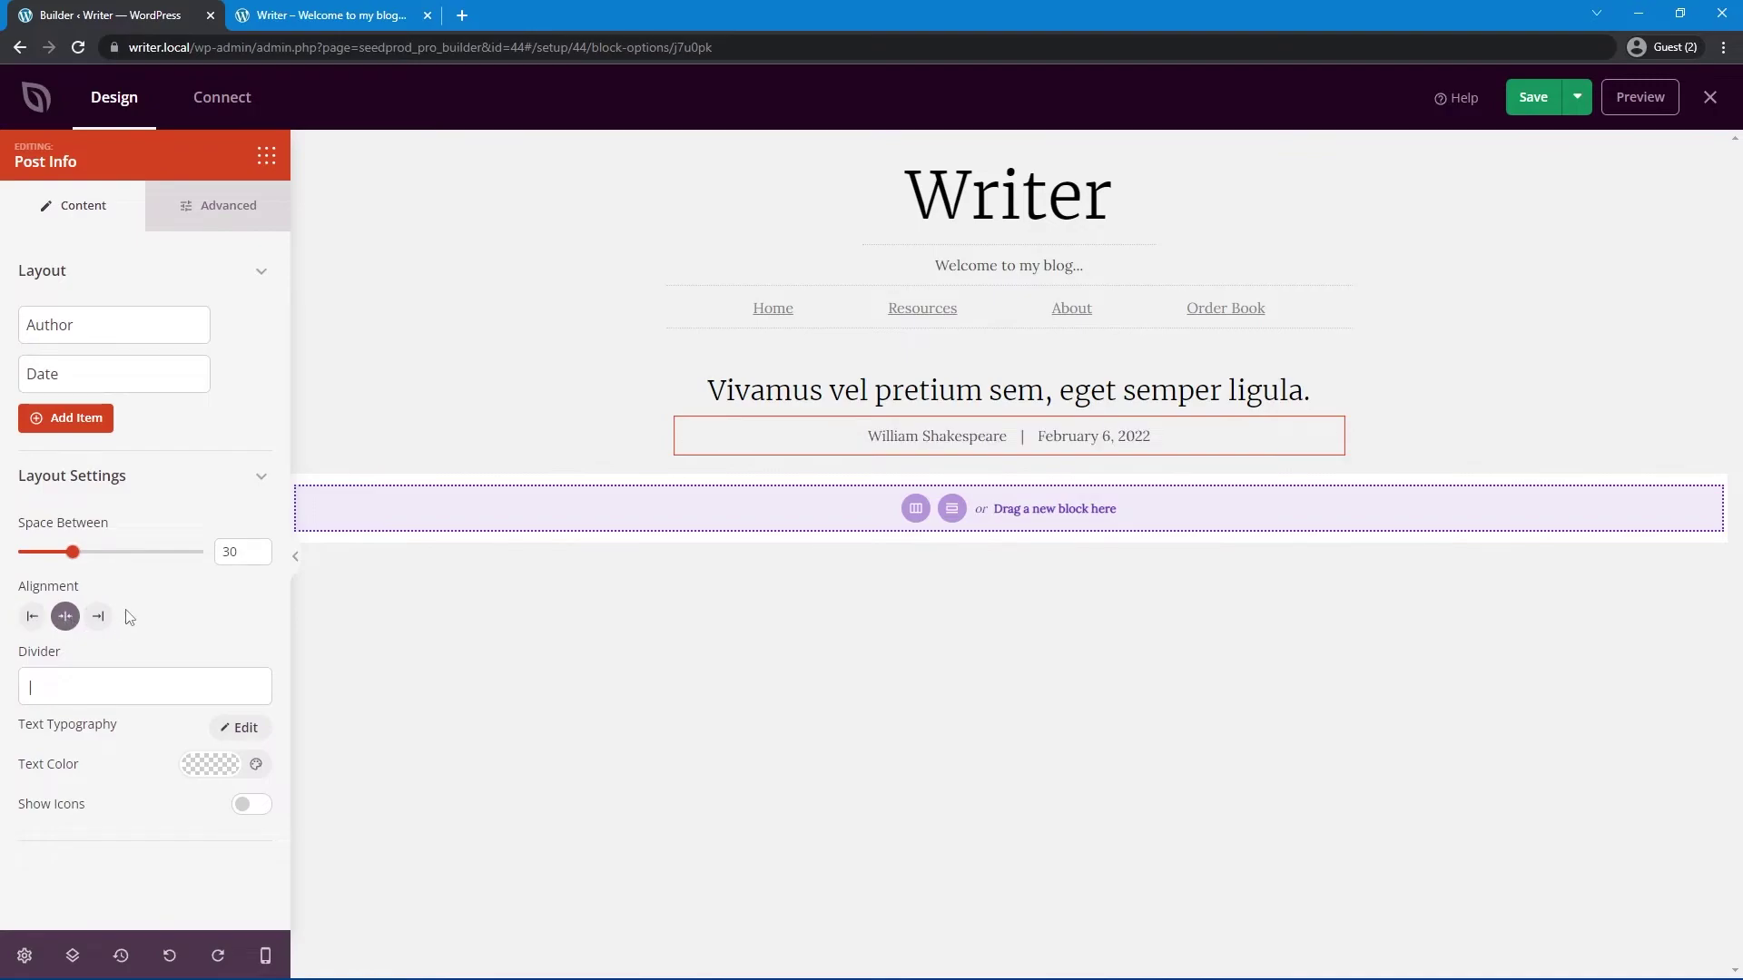
# Step: Set the Post Info text typography to font size 13 and line height 4
pyautogui.click(239, 727)
pyautogui.scroll(-2, 234, 828)
pyautogui.click(224, 731)
pyautogui.write('12')
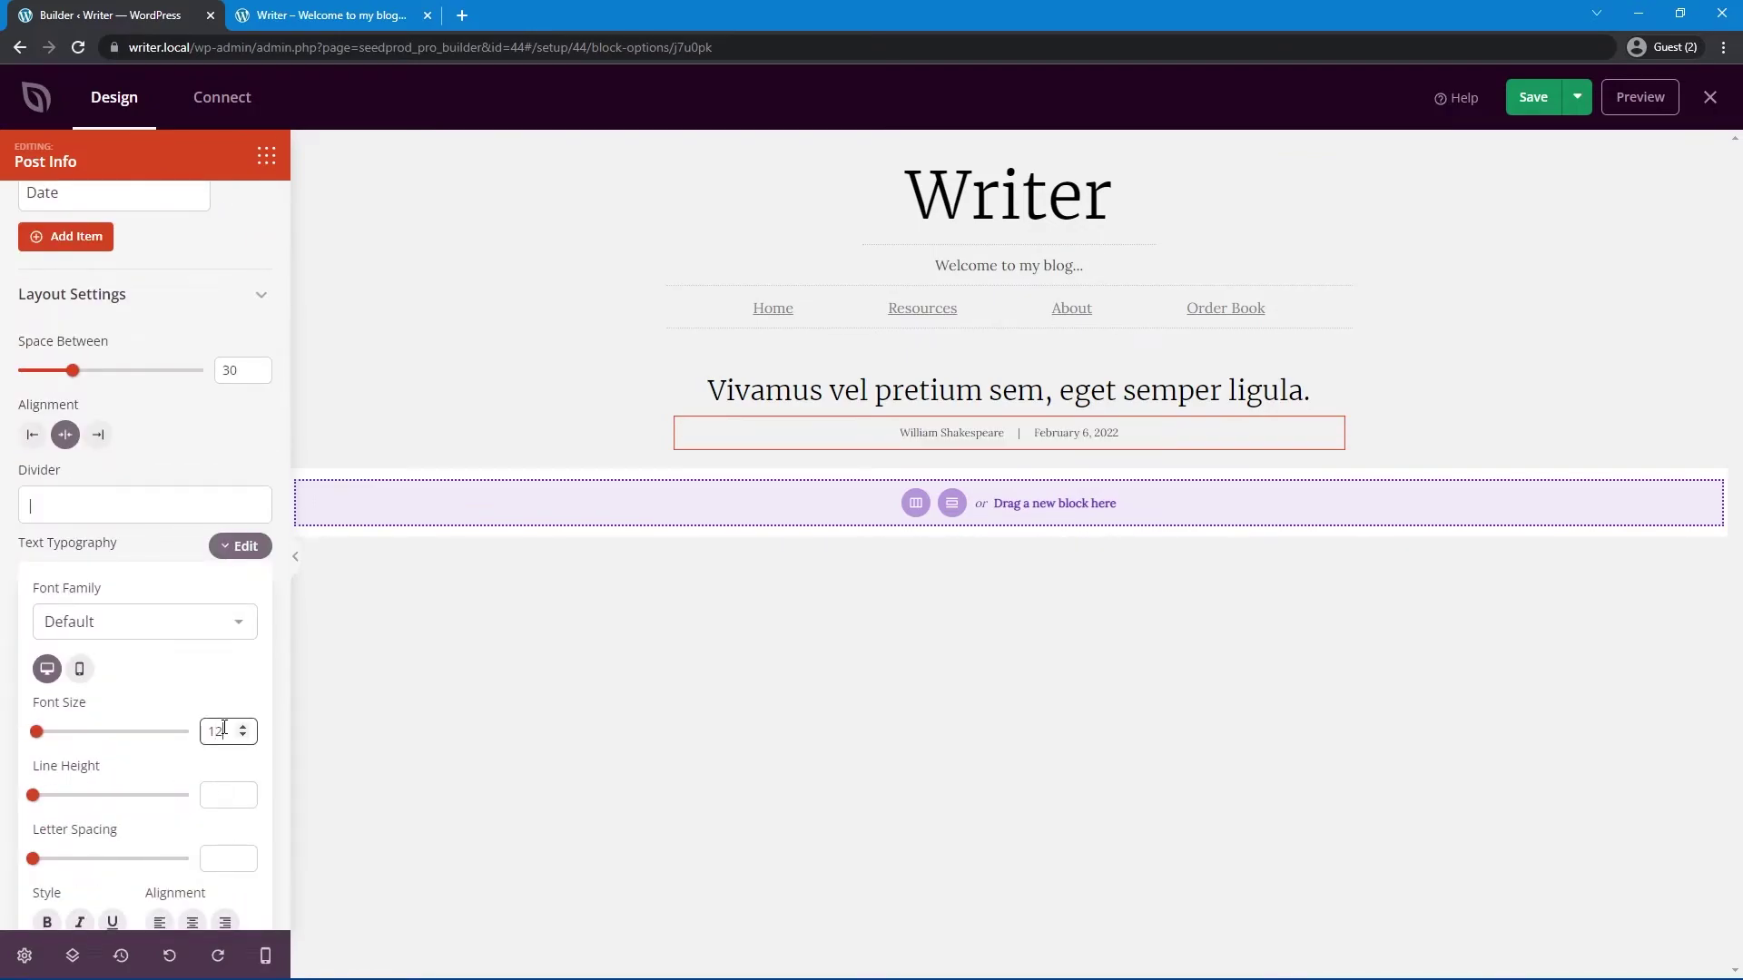
pyautogui.click(242, 727)
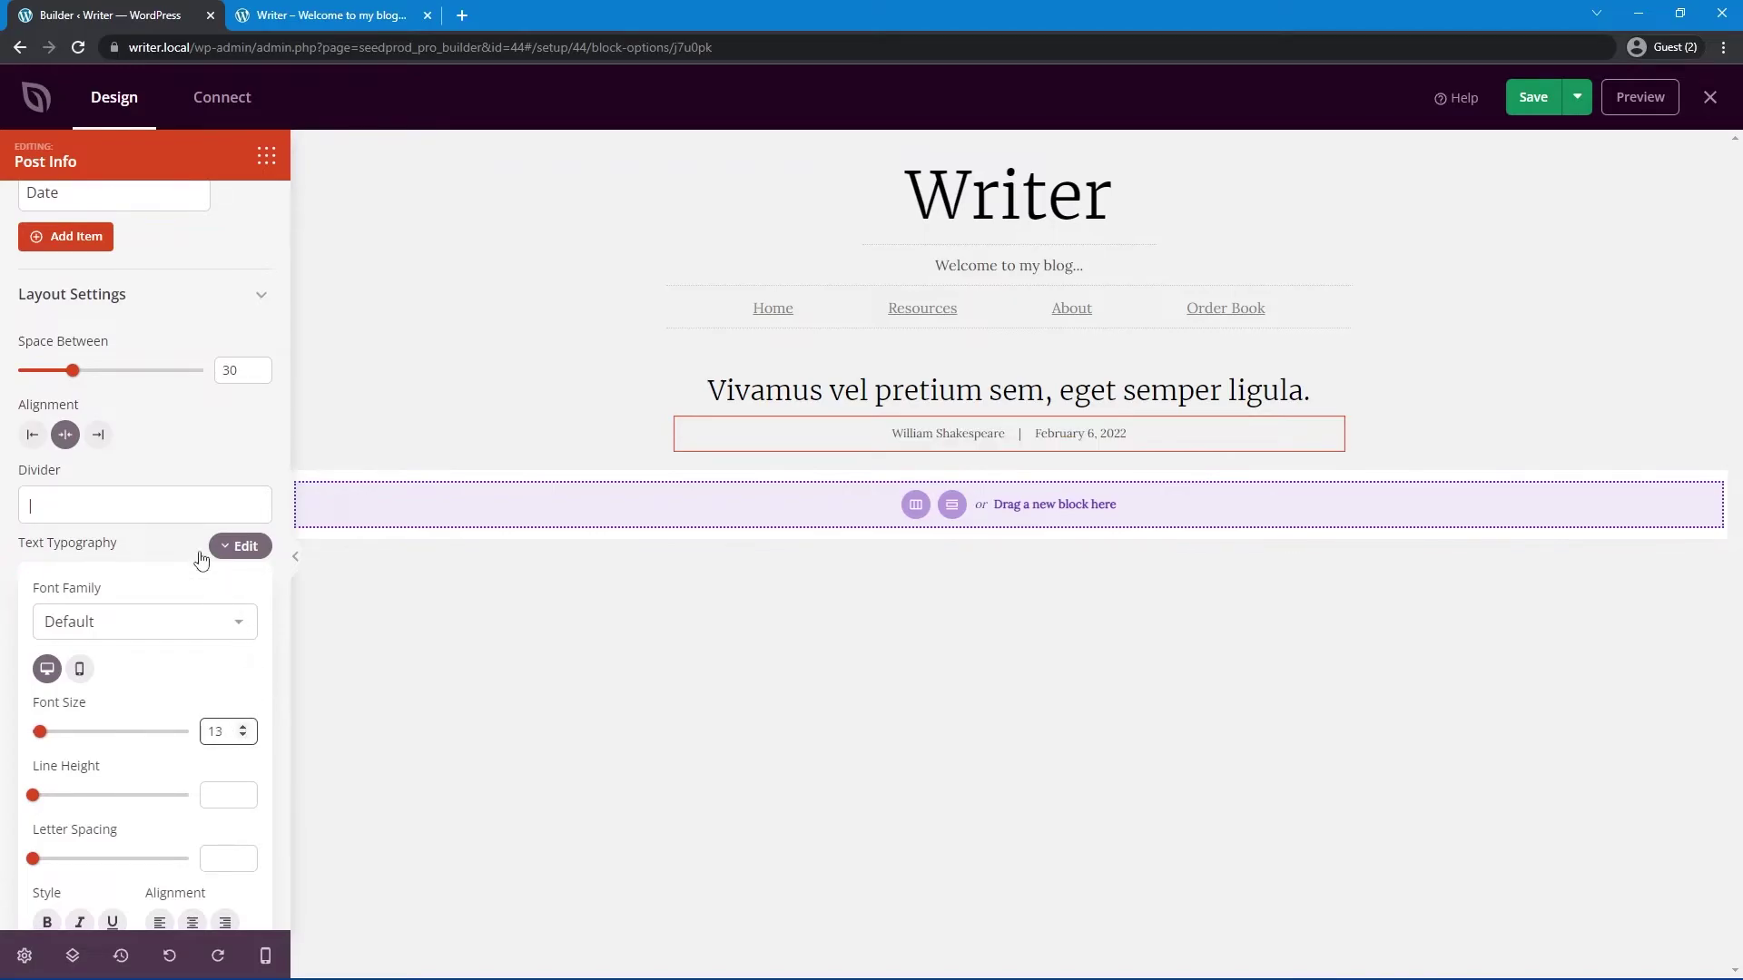
pyautogui.scroll(-1, 127, 739)
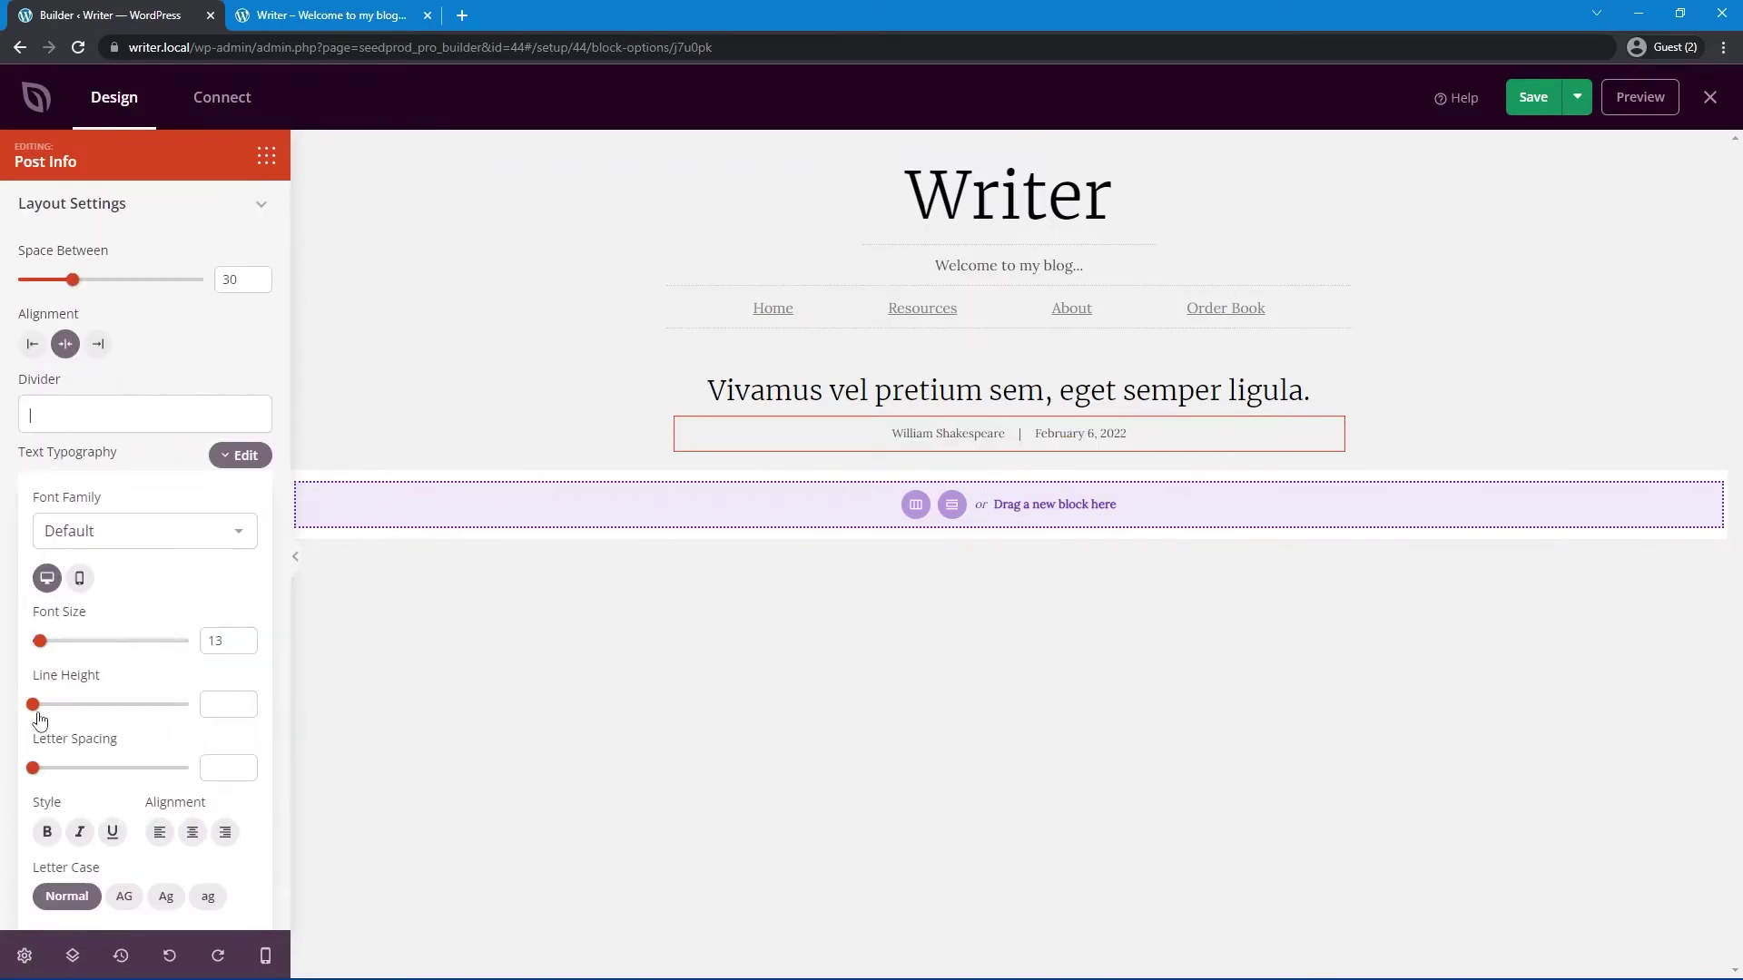
pyautogui.moveTo(38, 714); pyautogui.dragTo(71, 706)
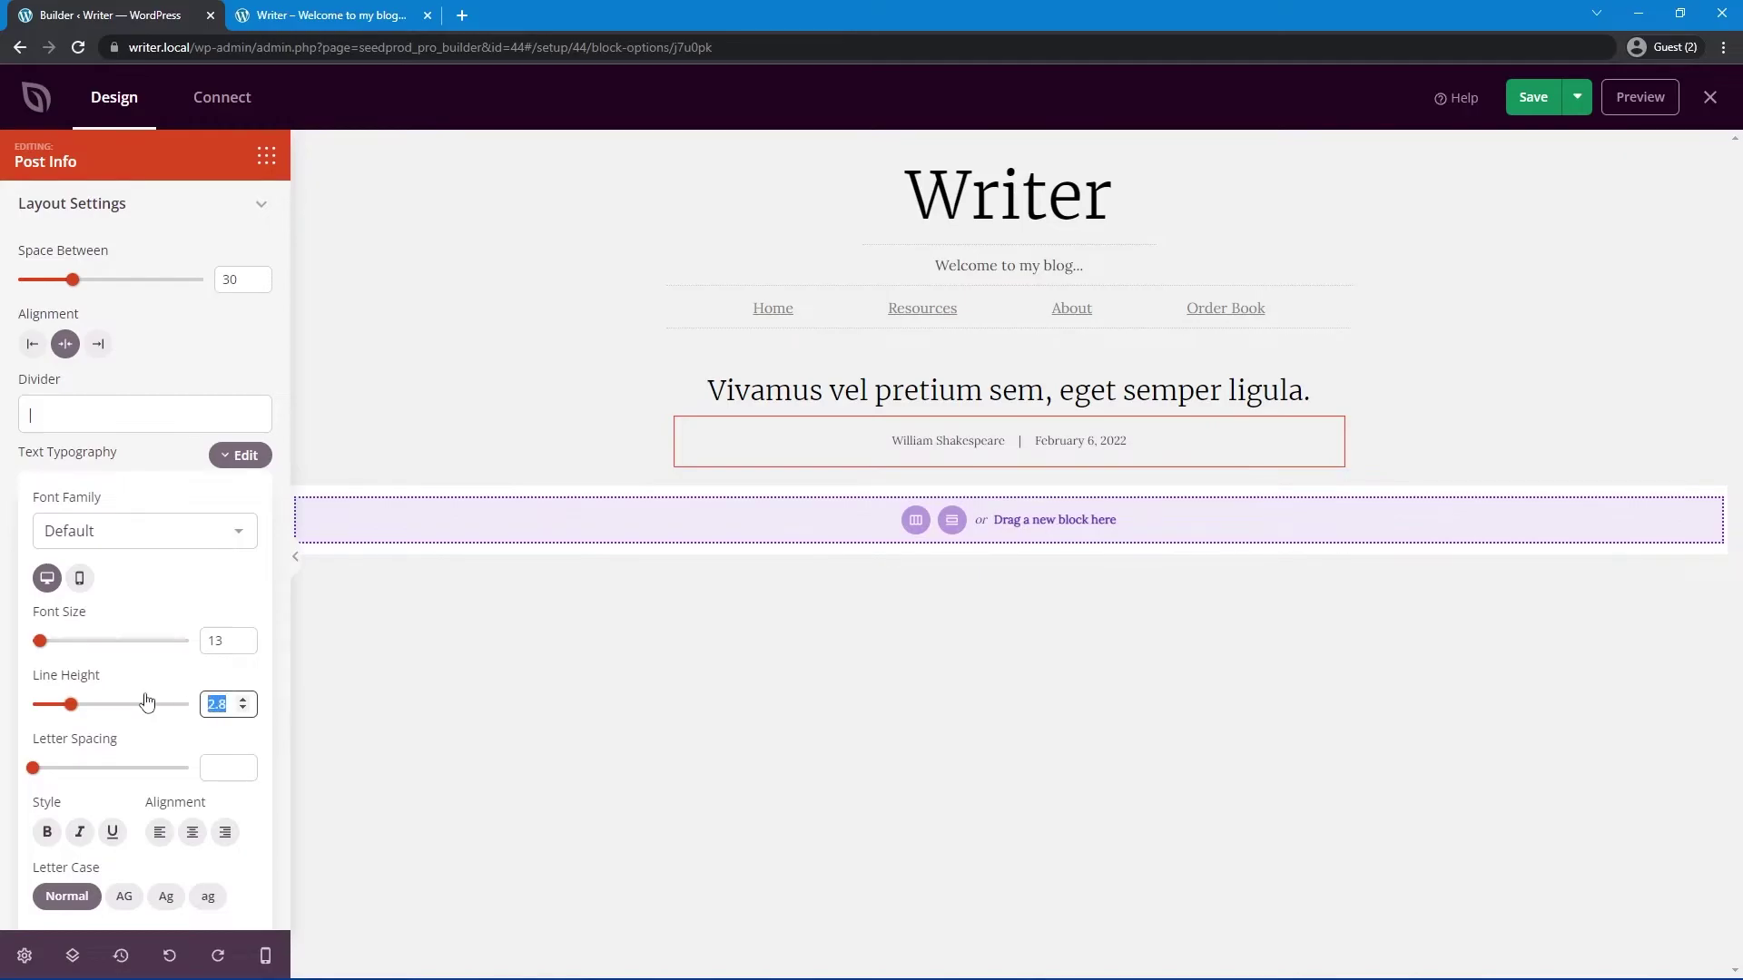
pyautogui.write('4')
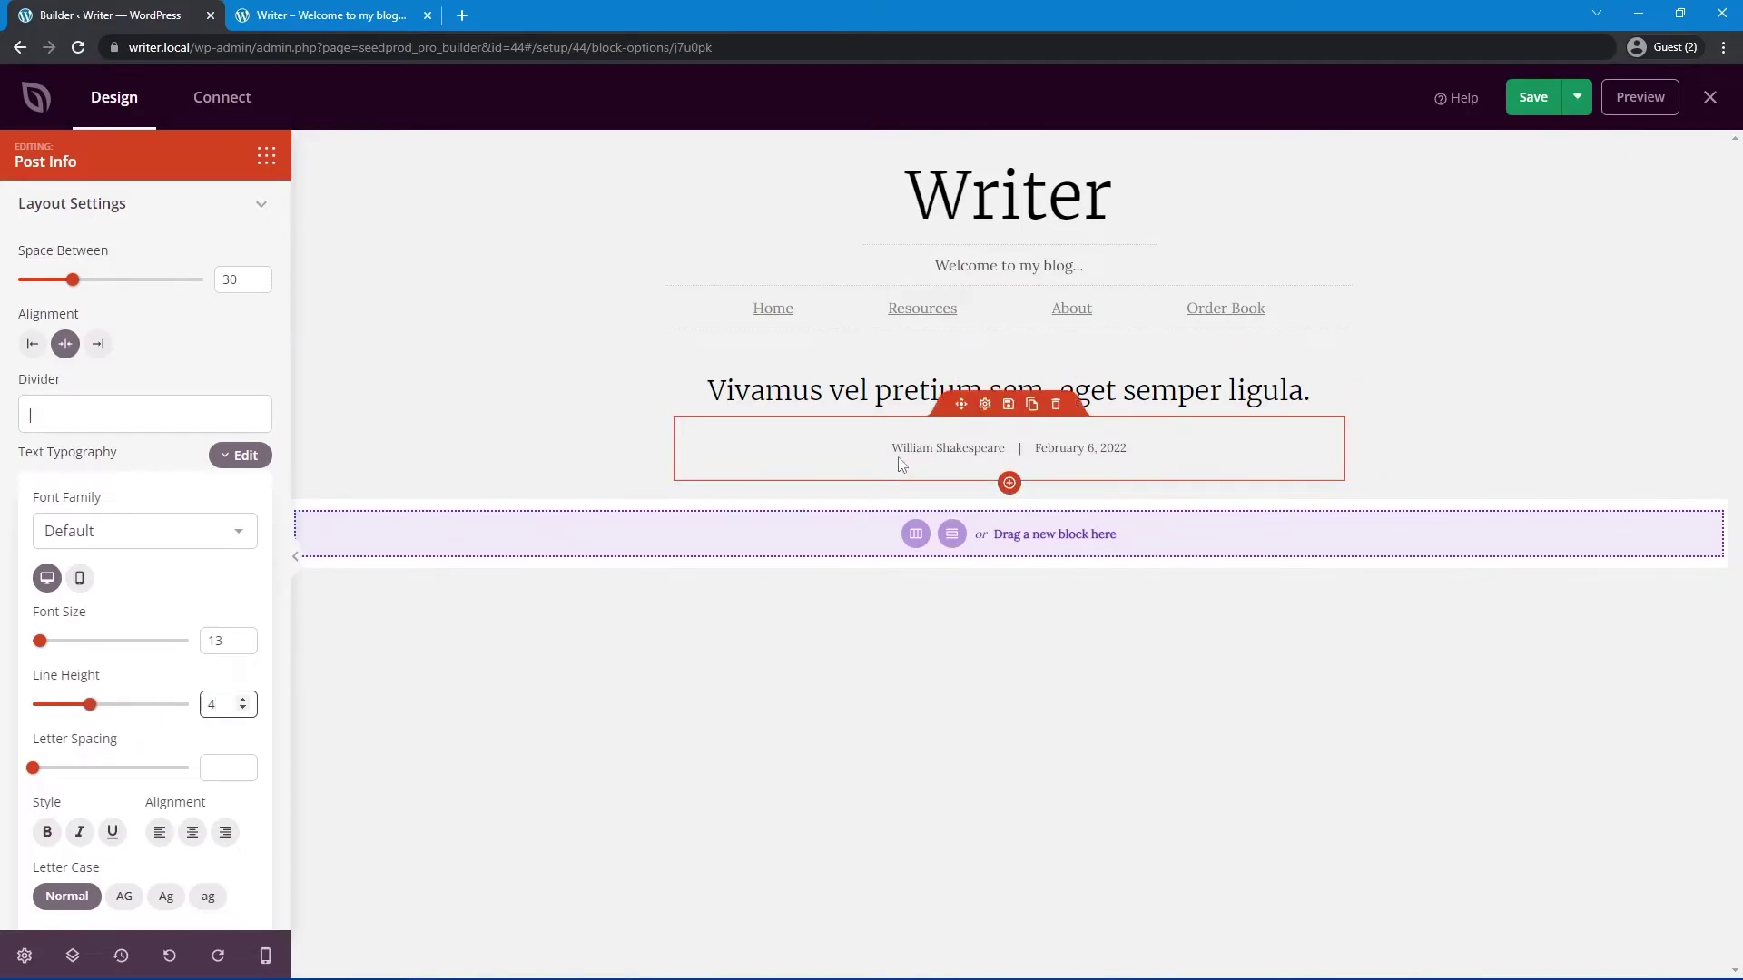
pyautogui.click(266, 156)
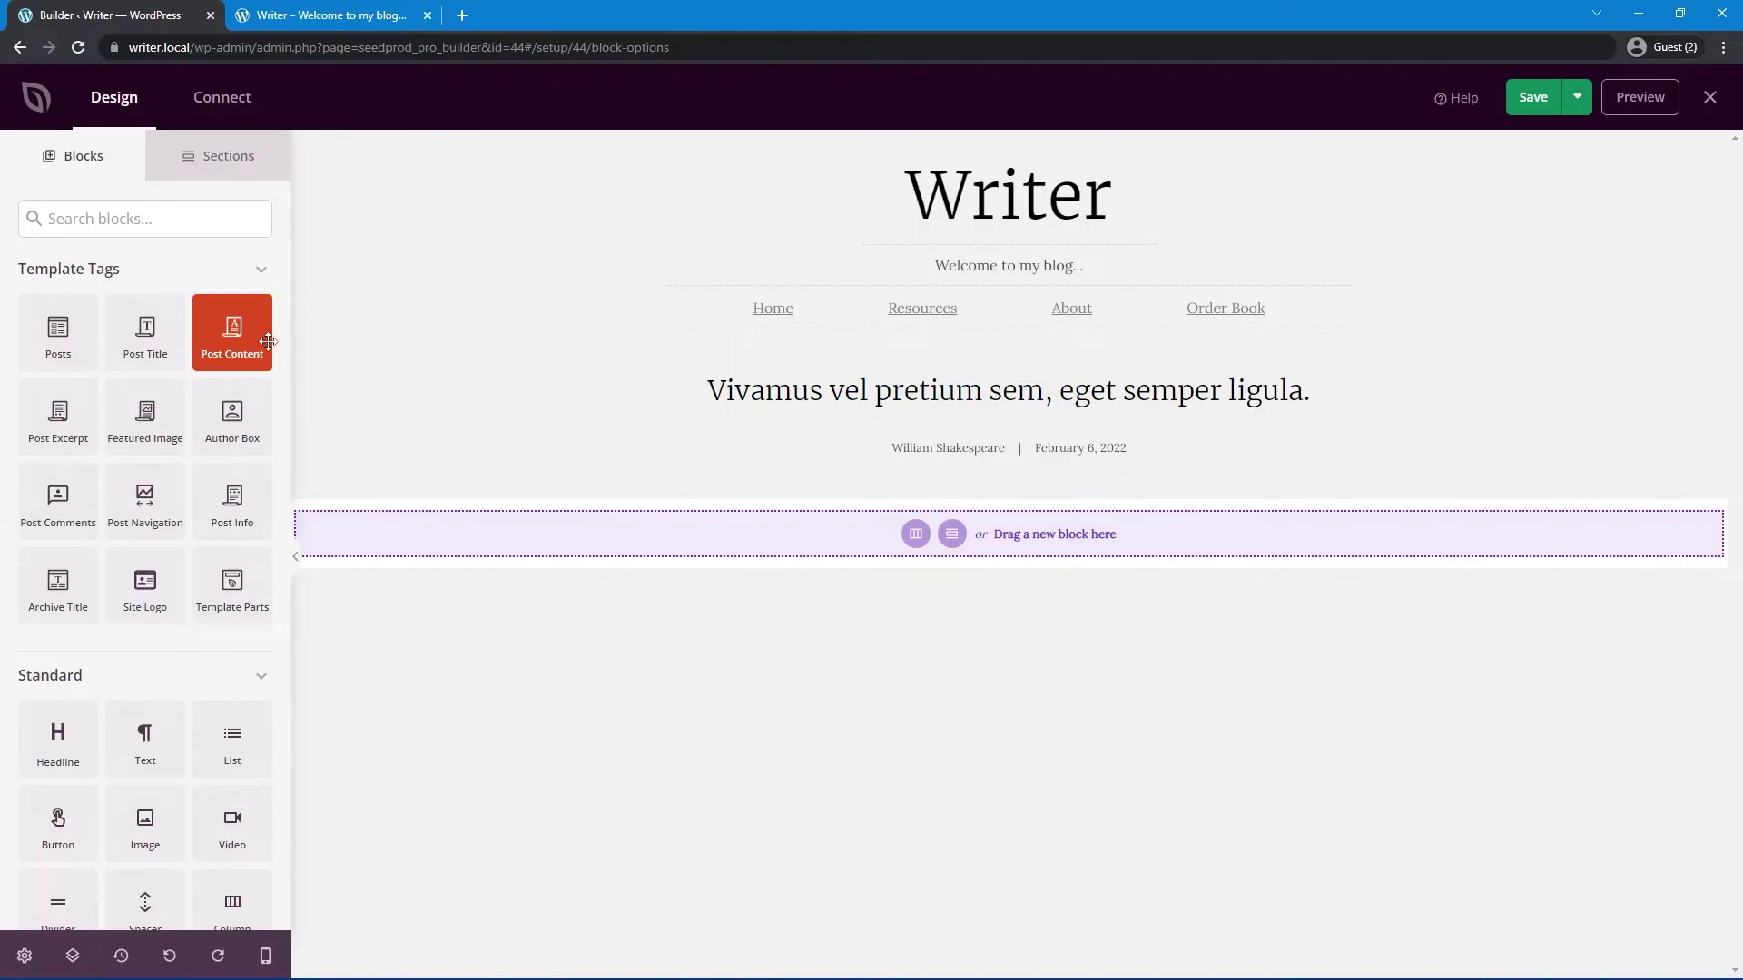
# Step: Add the Post Content block and a Featured Image block below the author line
pyautogui.moveTo(234, 338); pyautogui.dragTo(945, 491)
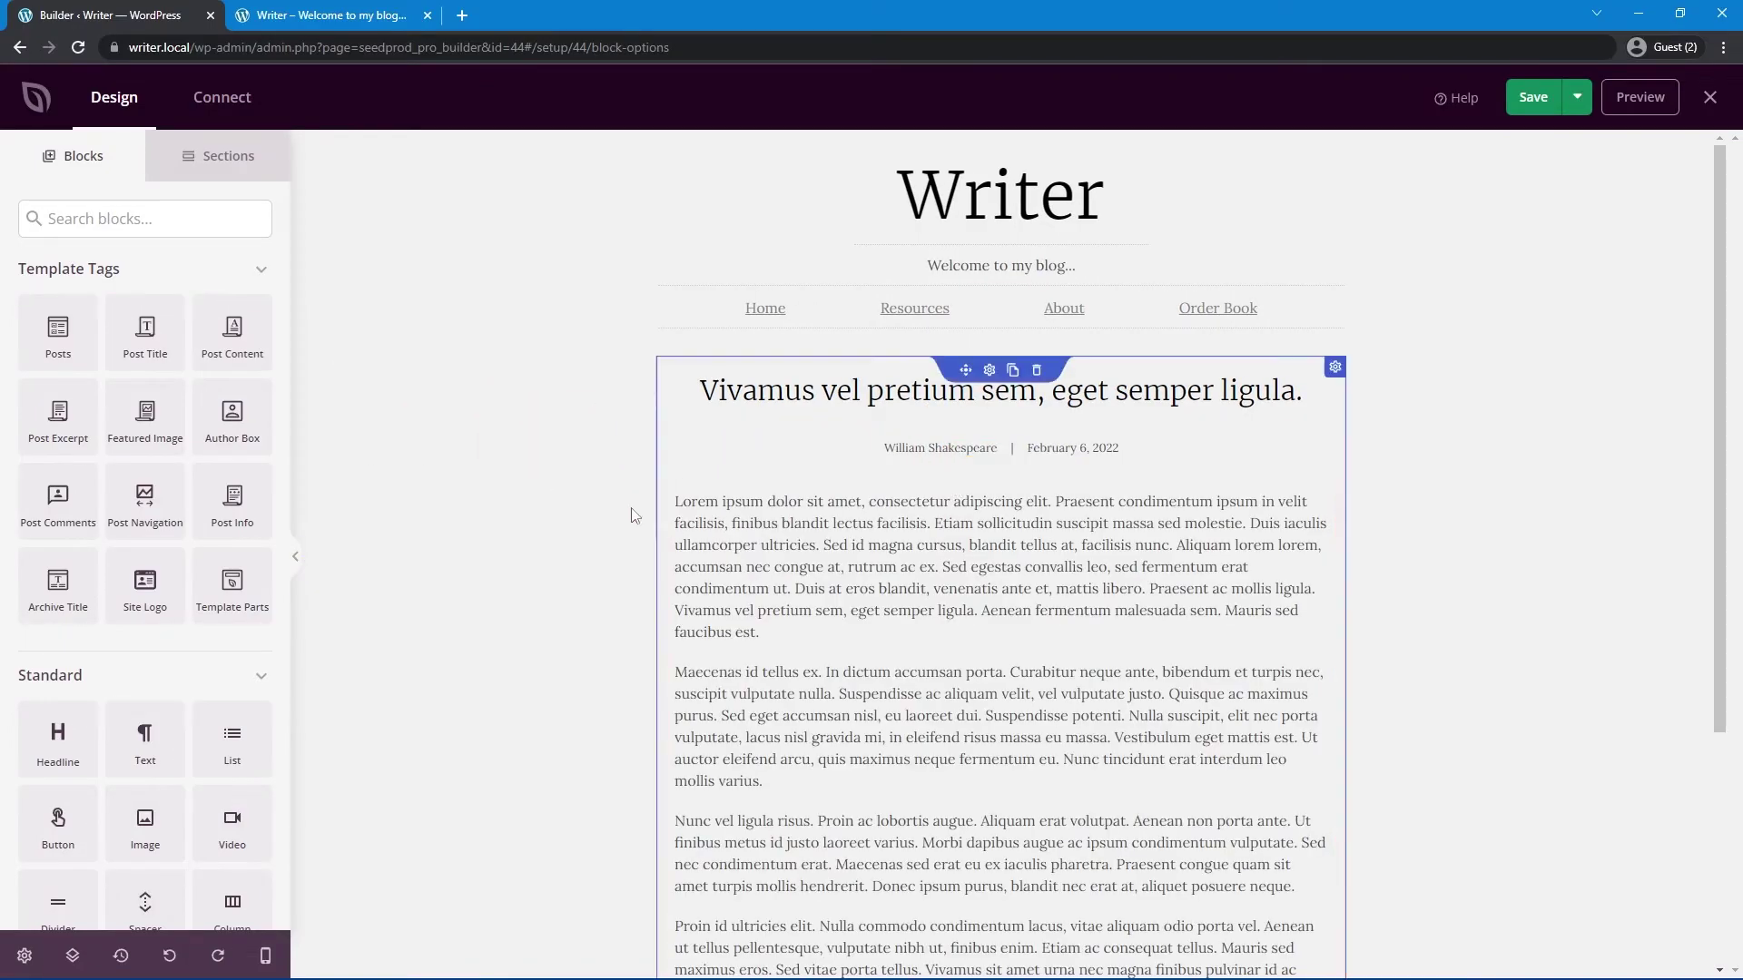
pyautogui.scroll(-2, 490, 458)
pyautogui.scroll(-2, 962, 545)
pyautogui.scroll(5, 962, 563)
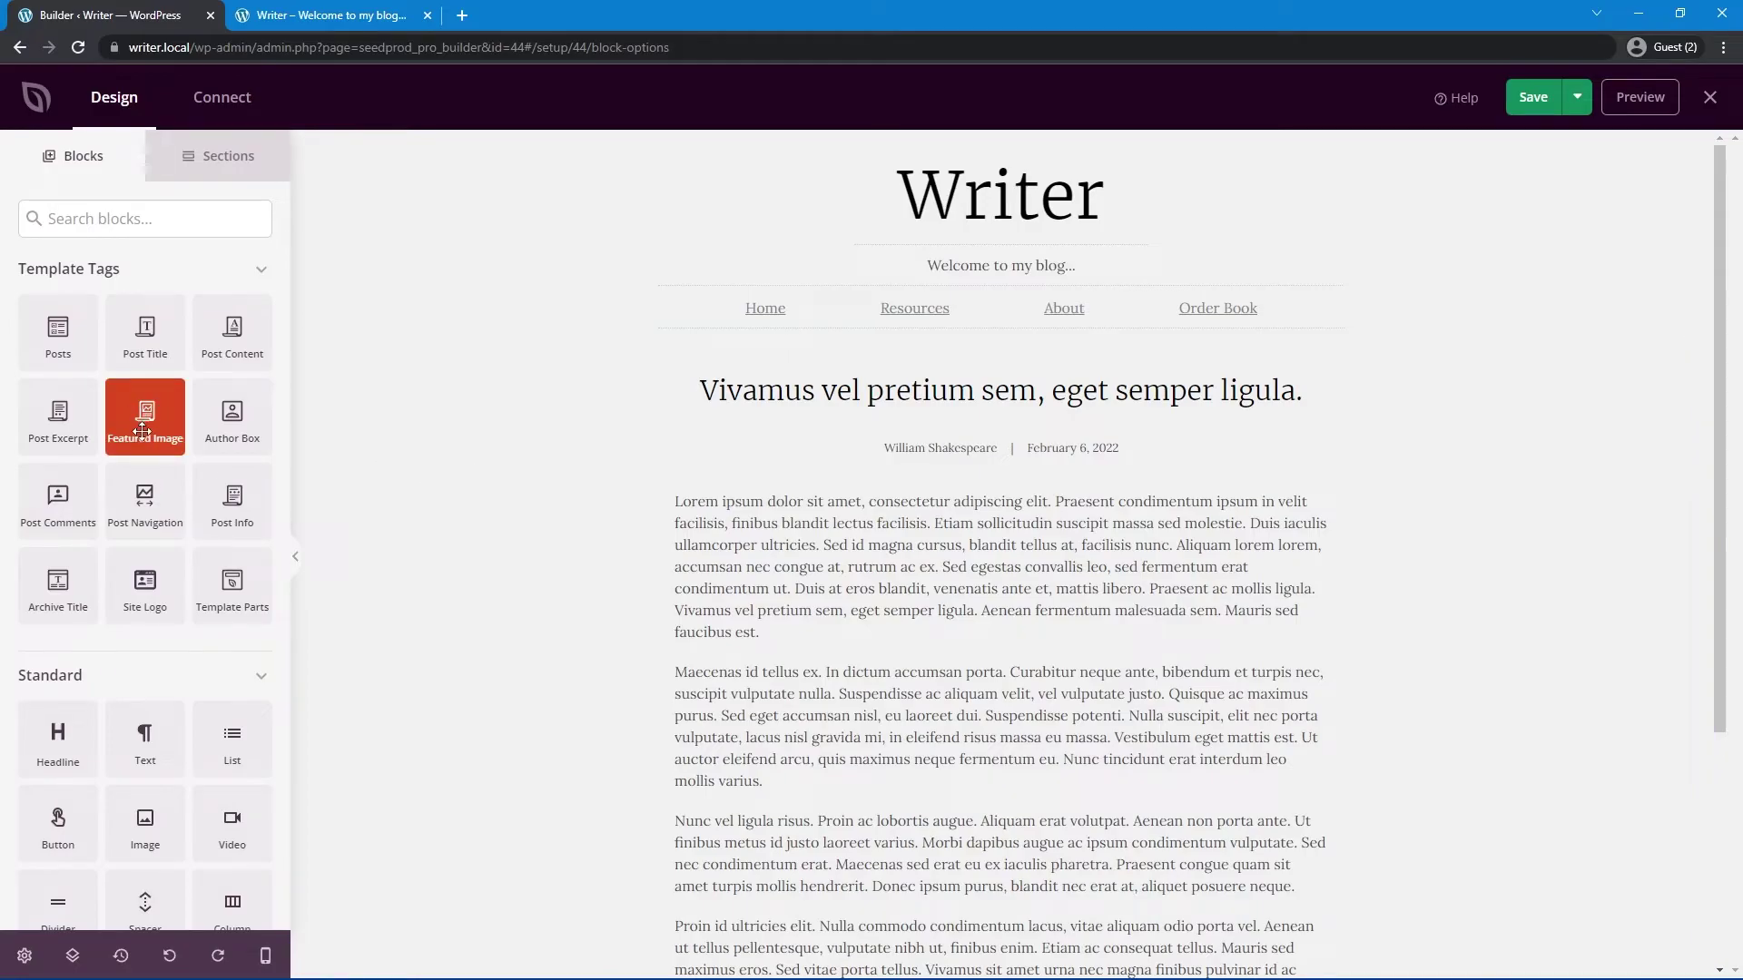
pyautogui.moveTo(142, 430); pyautogui.dragTo(1004, 505)
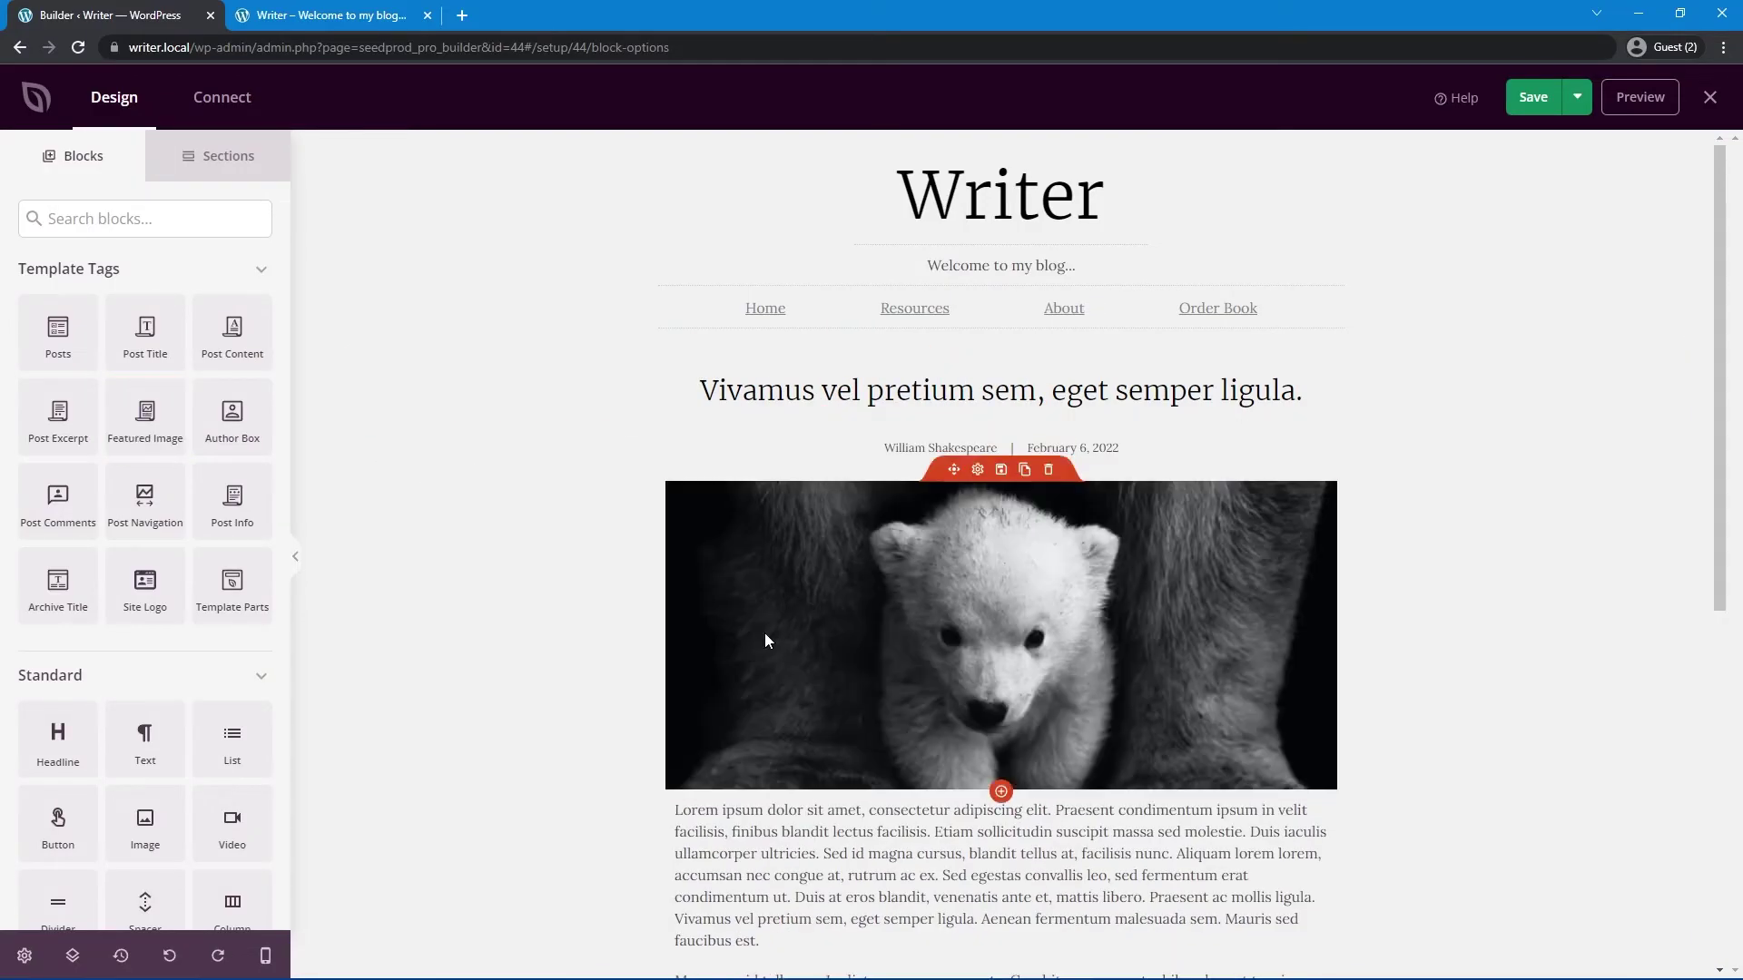
# Step: Reorder the blocks to post title, featured image, author and date line, then post text
pyautogui.scroll(-2, 635, 627)
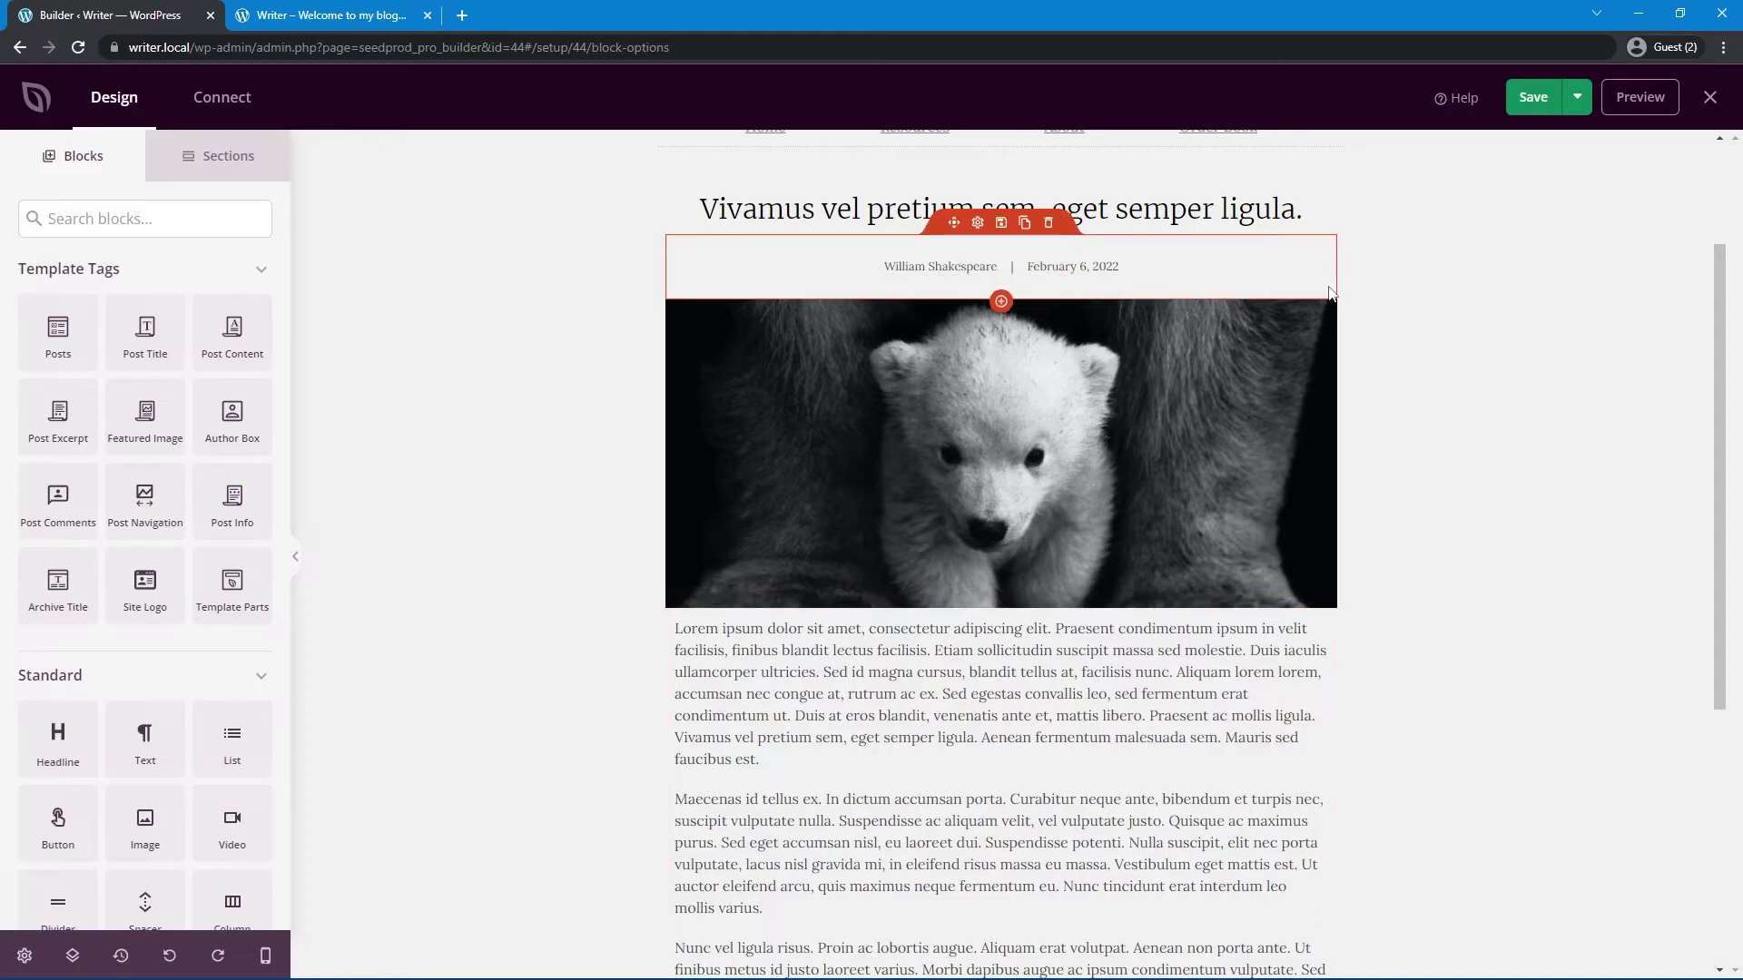
pyautogui.scroll(-3, 574, 481)
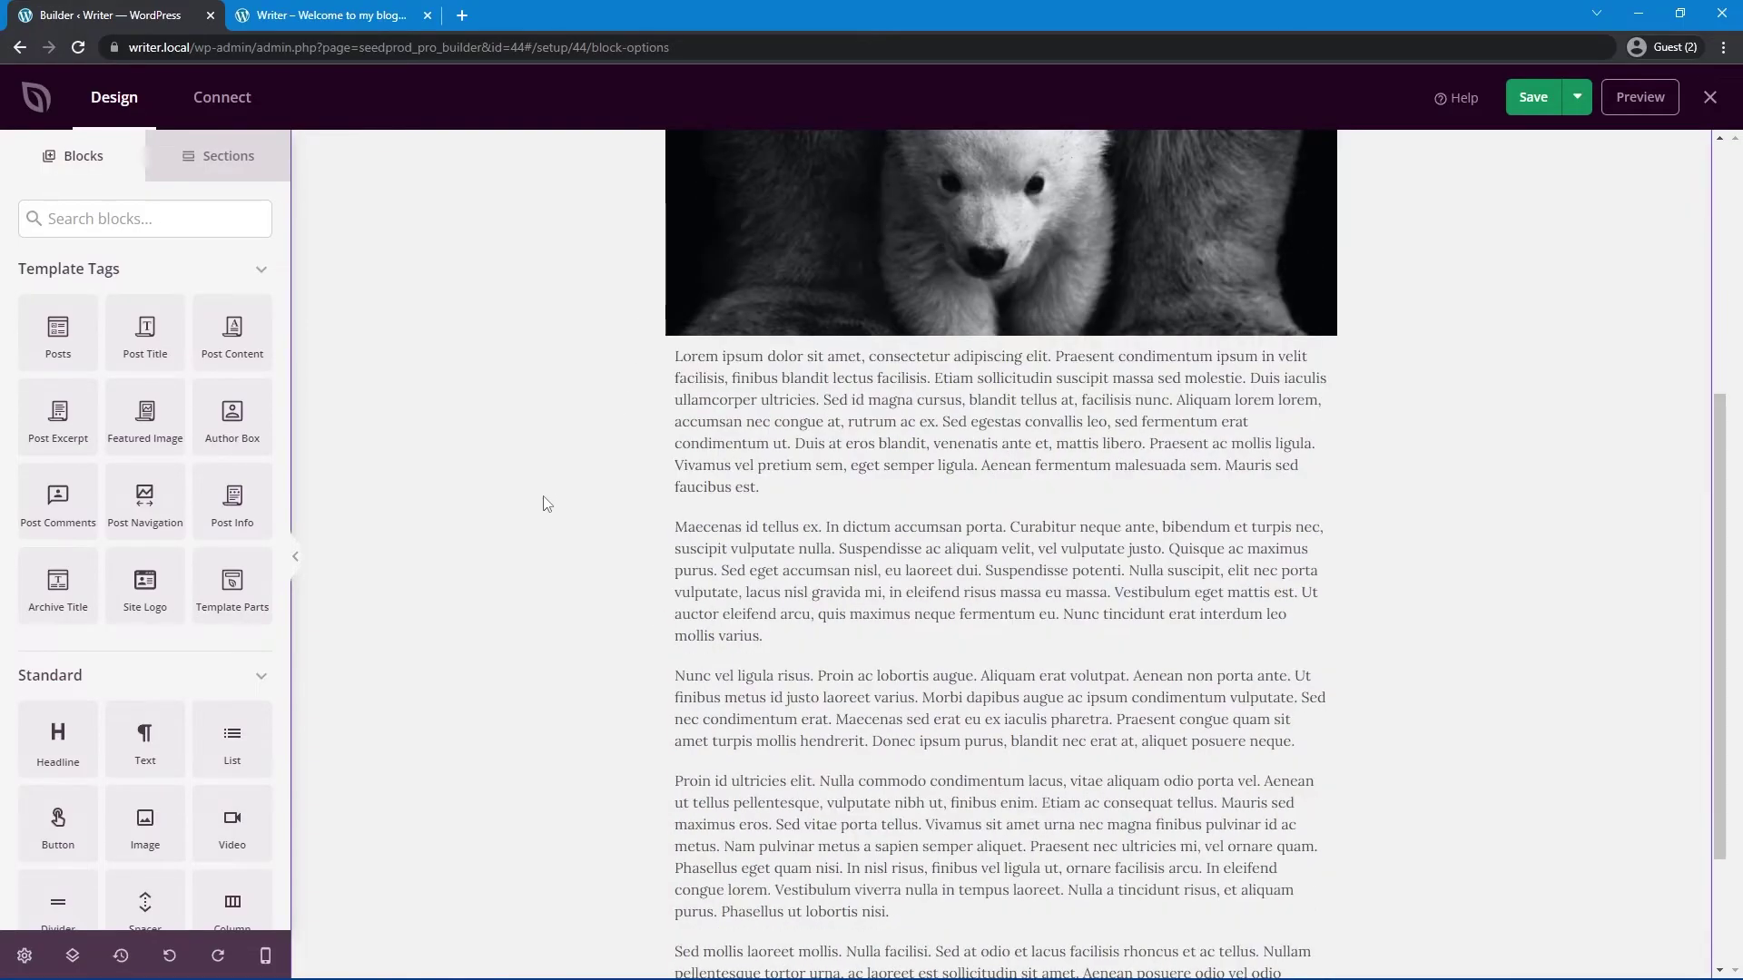
pyautogui.scroll(5, 545, 498)
pyautogui.moveTo(953, 470); pyautogui.dragTo(955, 376)
pyautogui.moveTo(953, 661); pyautogui.dragTo(966, 481)
# Step: Add a Post Navigation block with the Previous link below the post text
pyautogui.click(1084, 816)
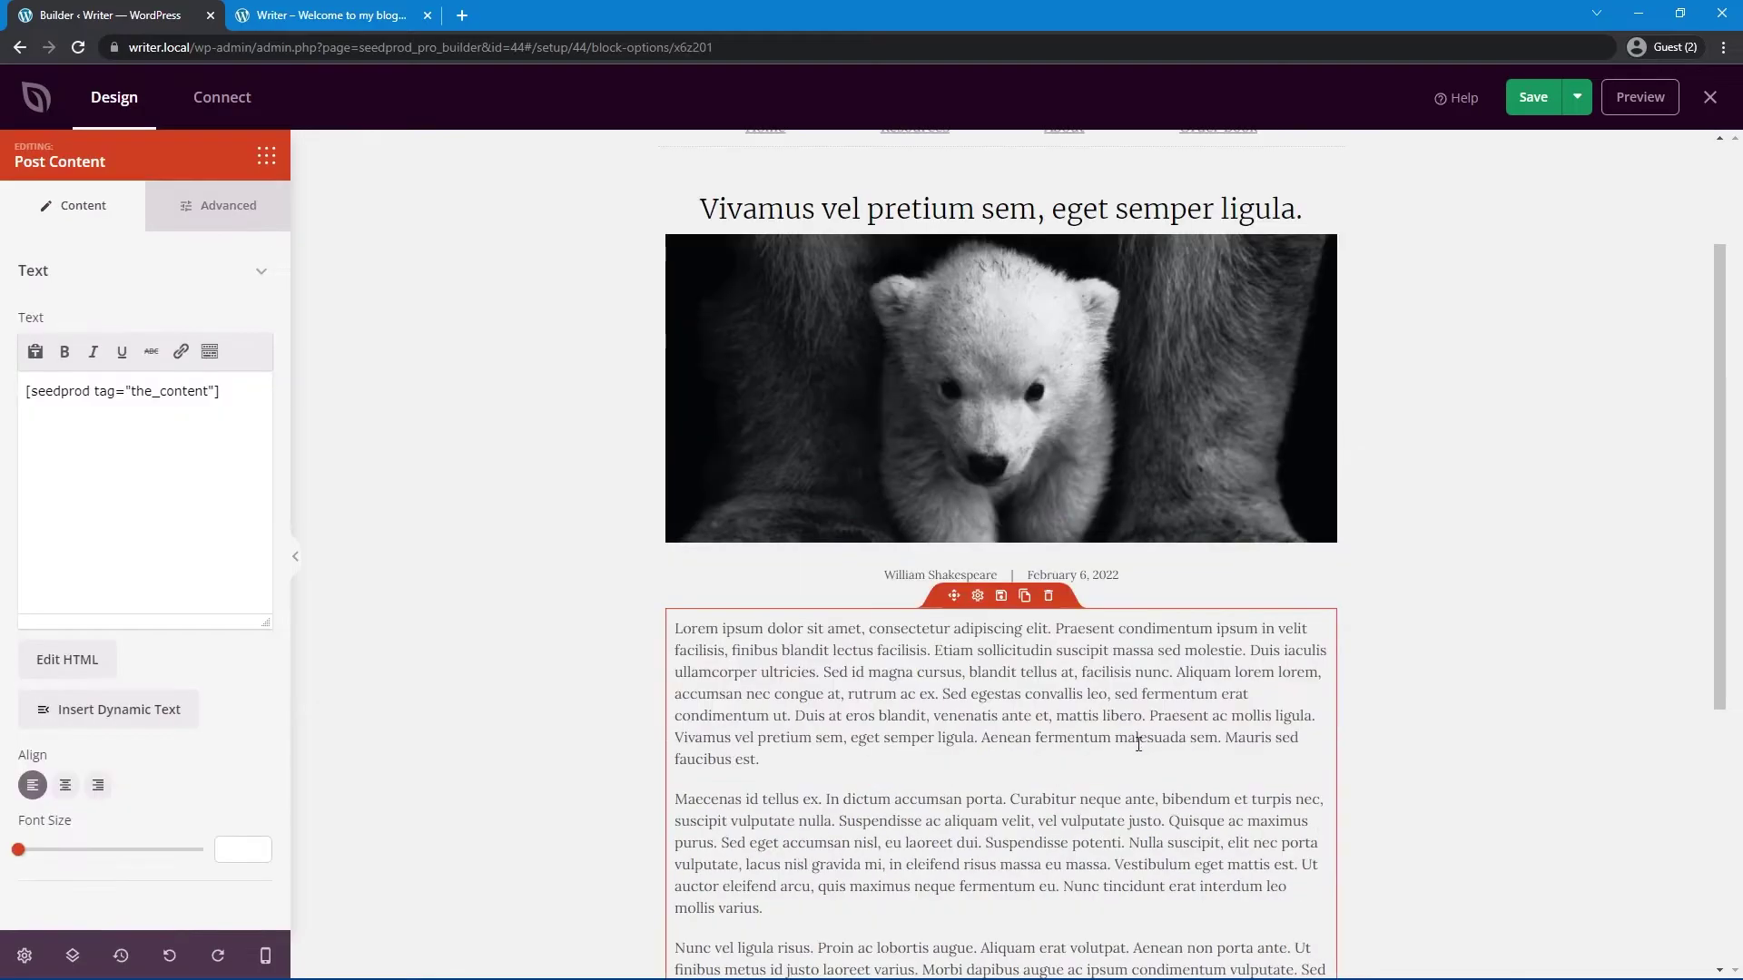
pyautogui.scroll(-7, 1085, 763)
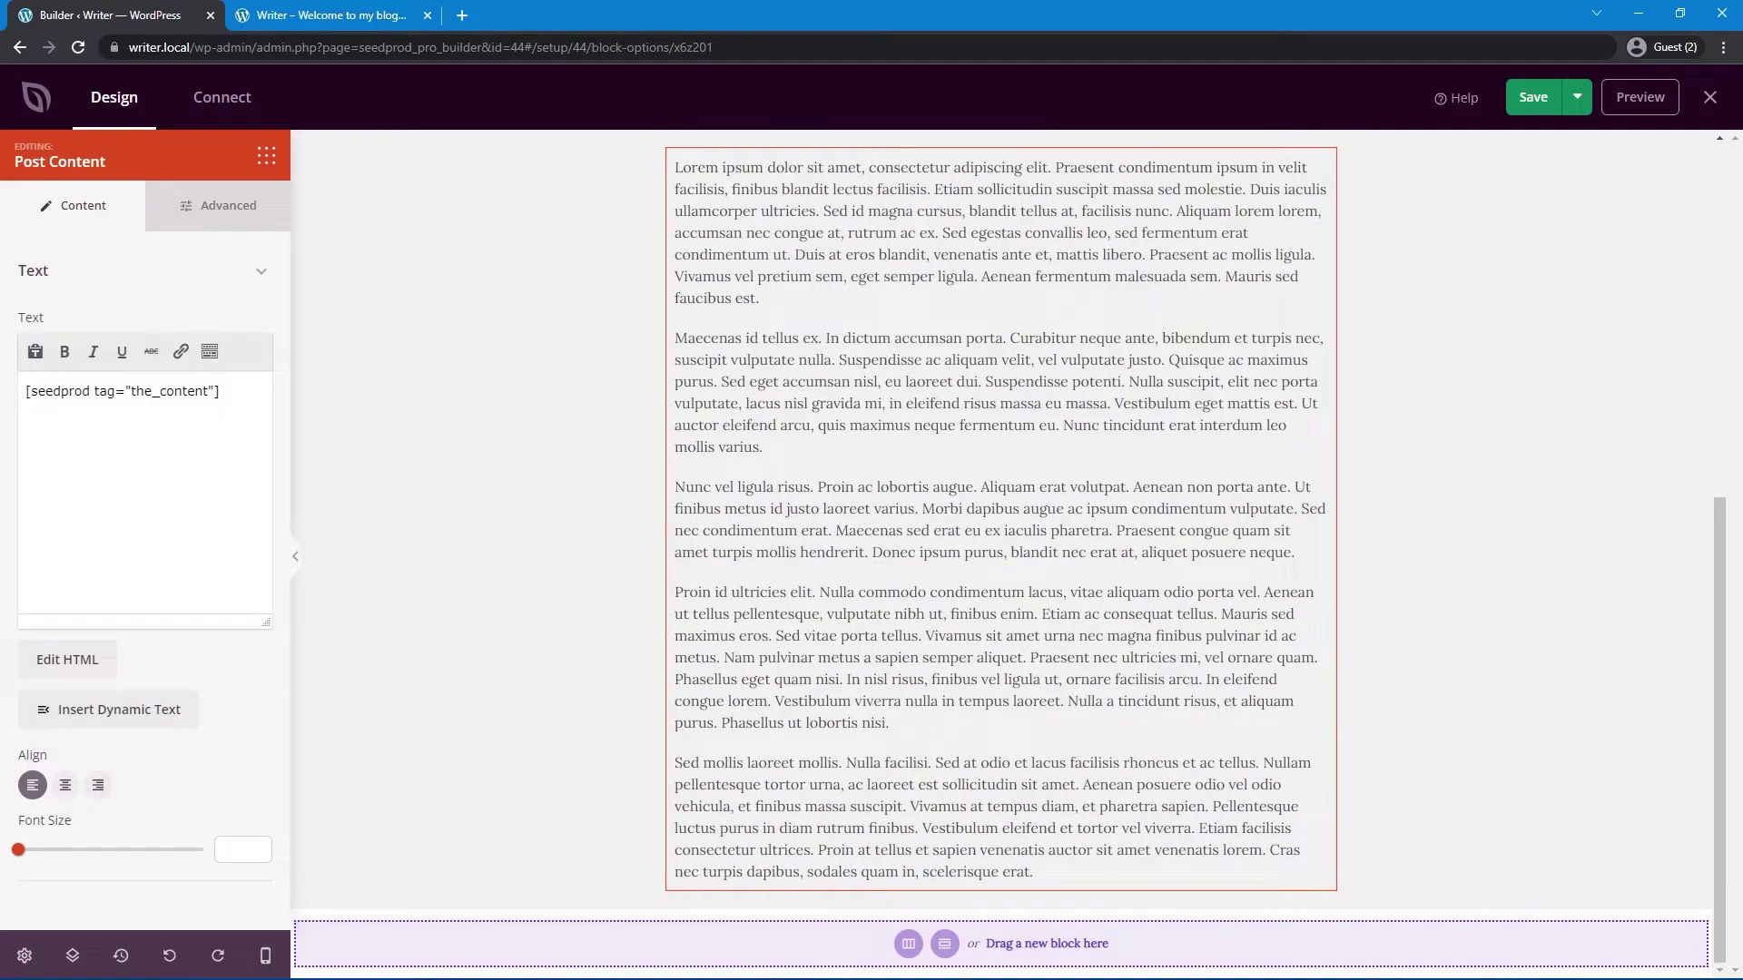
pyautogui.moveTo(145, 499); pyautogui.dragTo(971, 901)
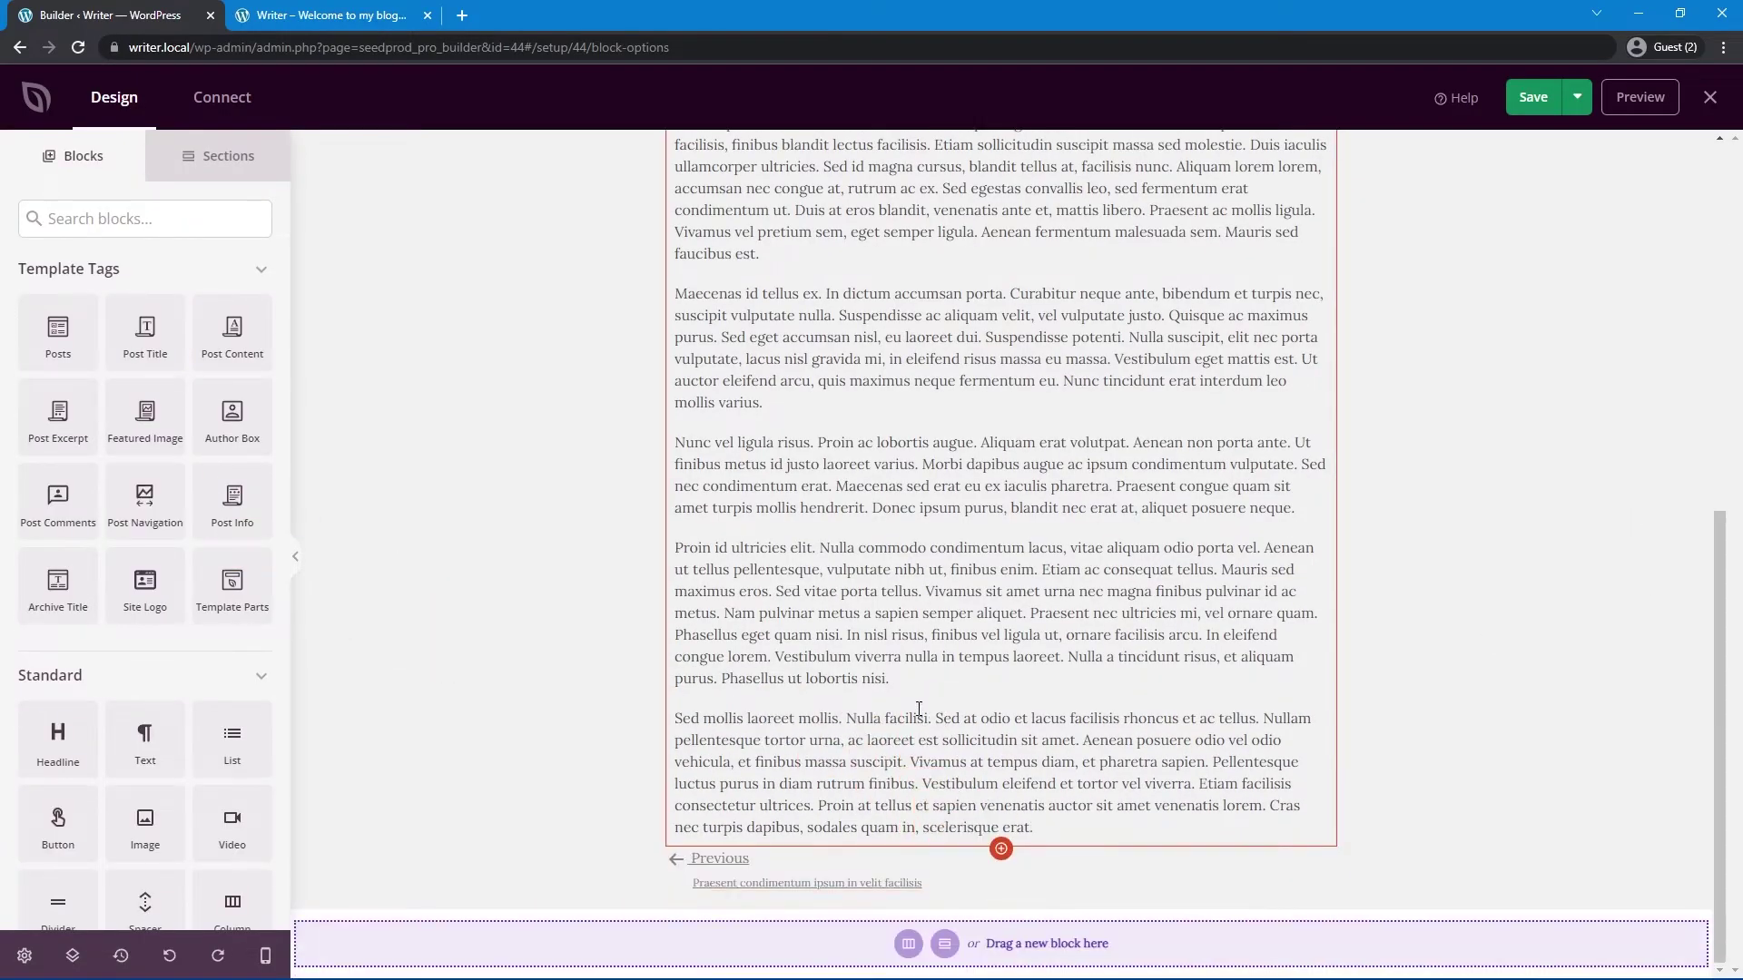
pyautogui.click(714, 880)
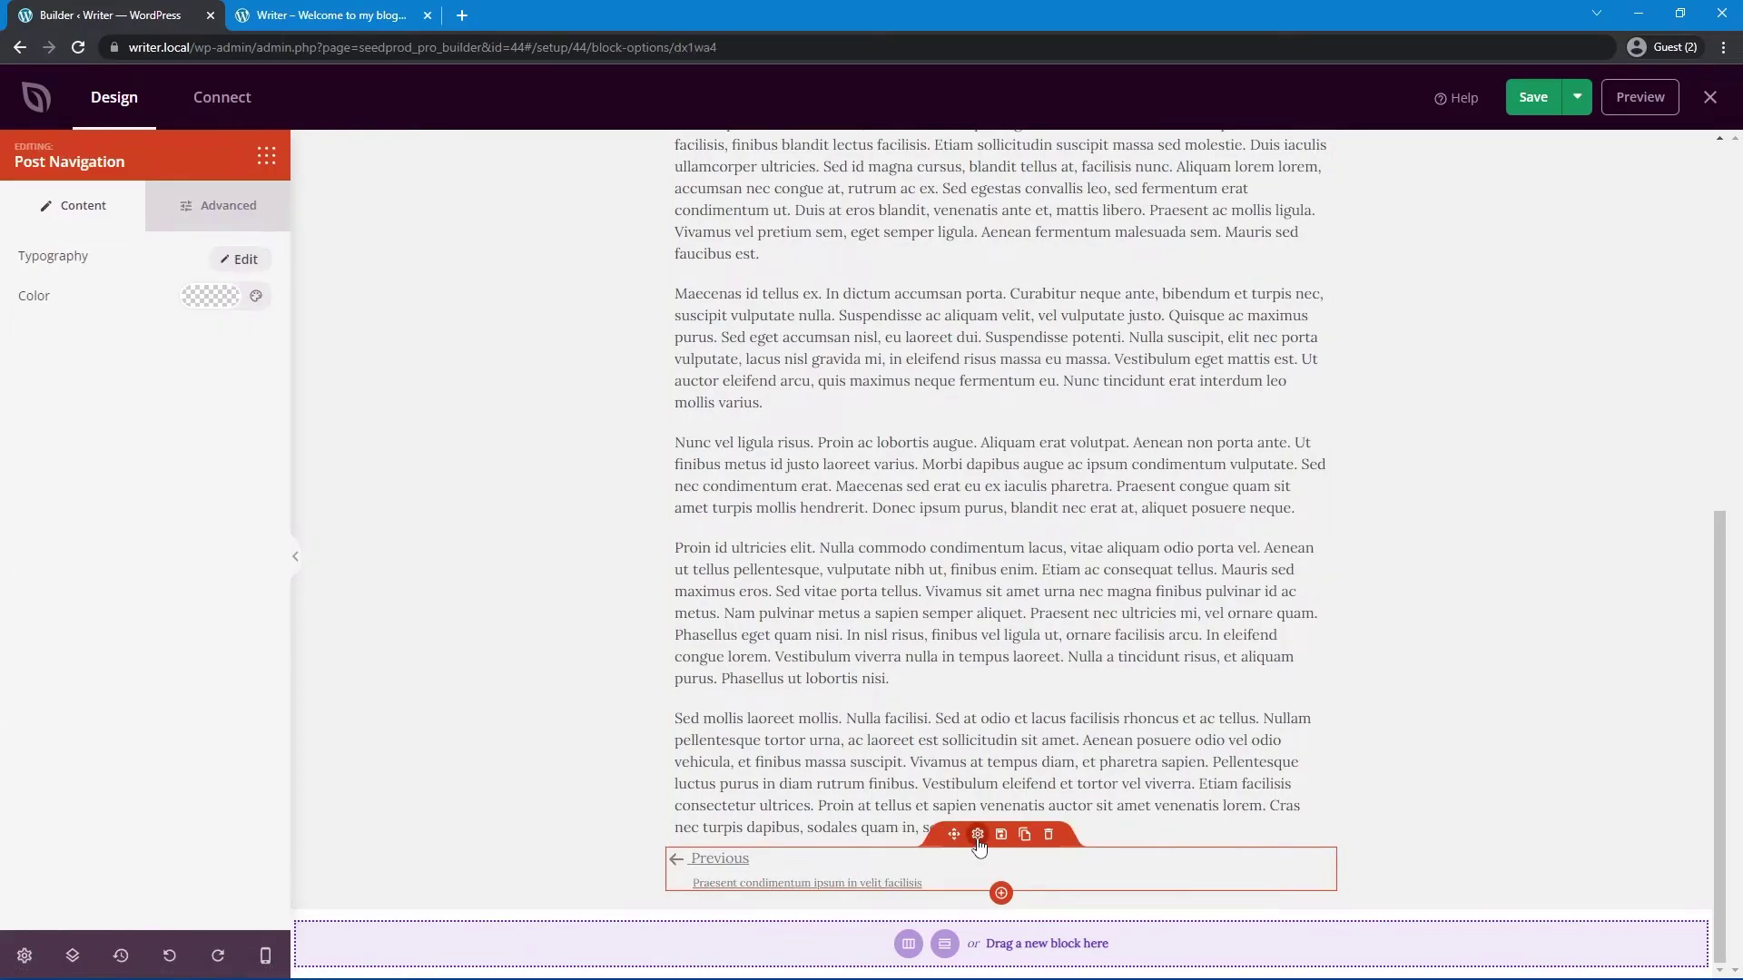
# Step: Give the Post Navigation block a top margin of 50 in its Advanced spacing
pyautogui.click(223, 221)
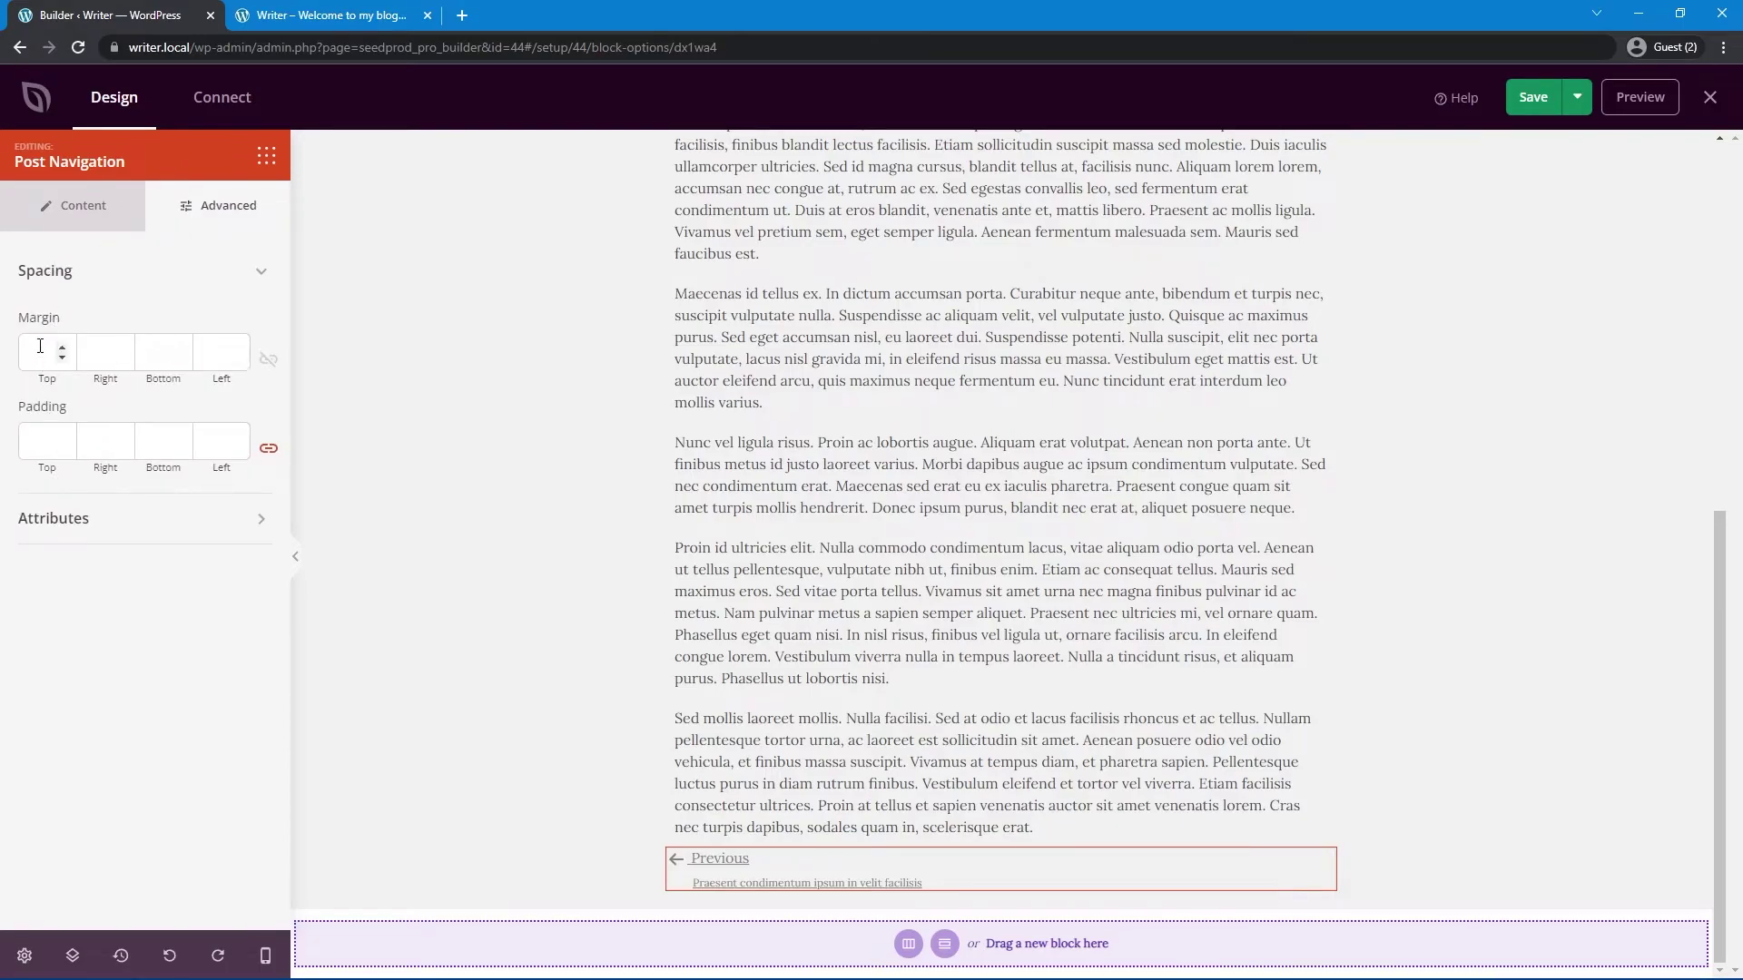
pyautogui.click(40, 346)
pyautogui.write('50')
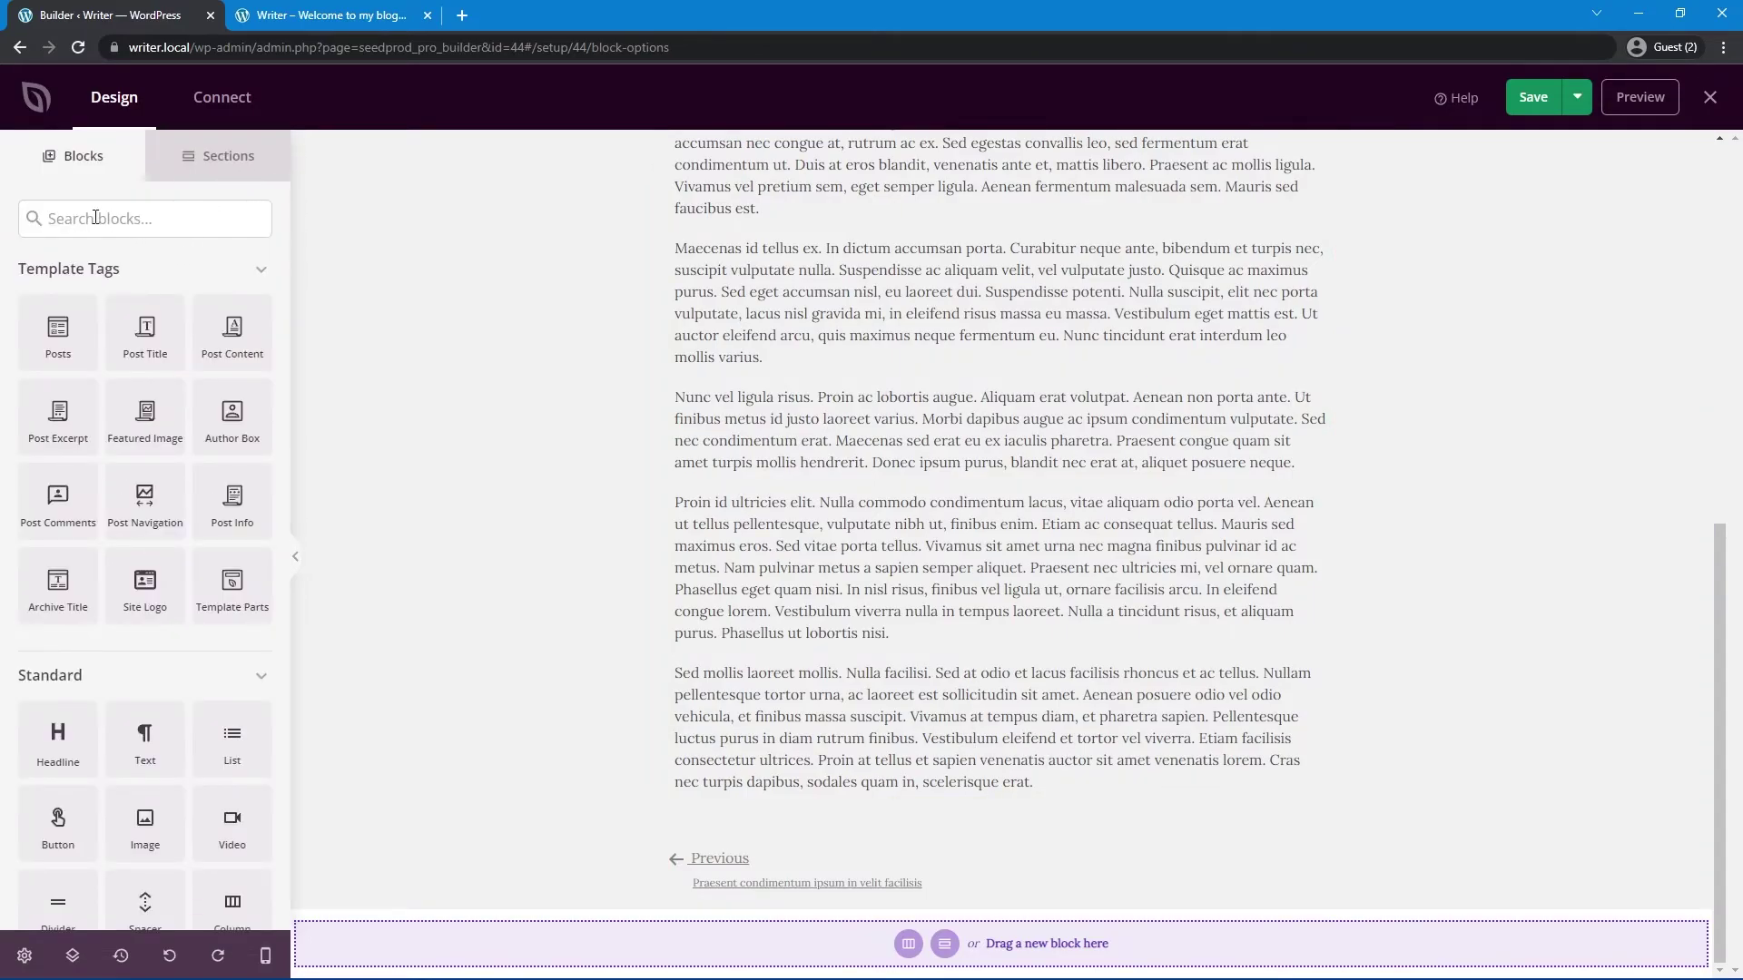
# Step: Add a Divider below the post text, coloured #7C7C7C, style Dotted, width 30
pyautogui.click(95, 218)
pyautogui.write('div')
pyautogui.moveTo(59, 404); pyautogui.dragTo(857, 815)
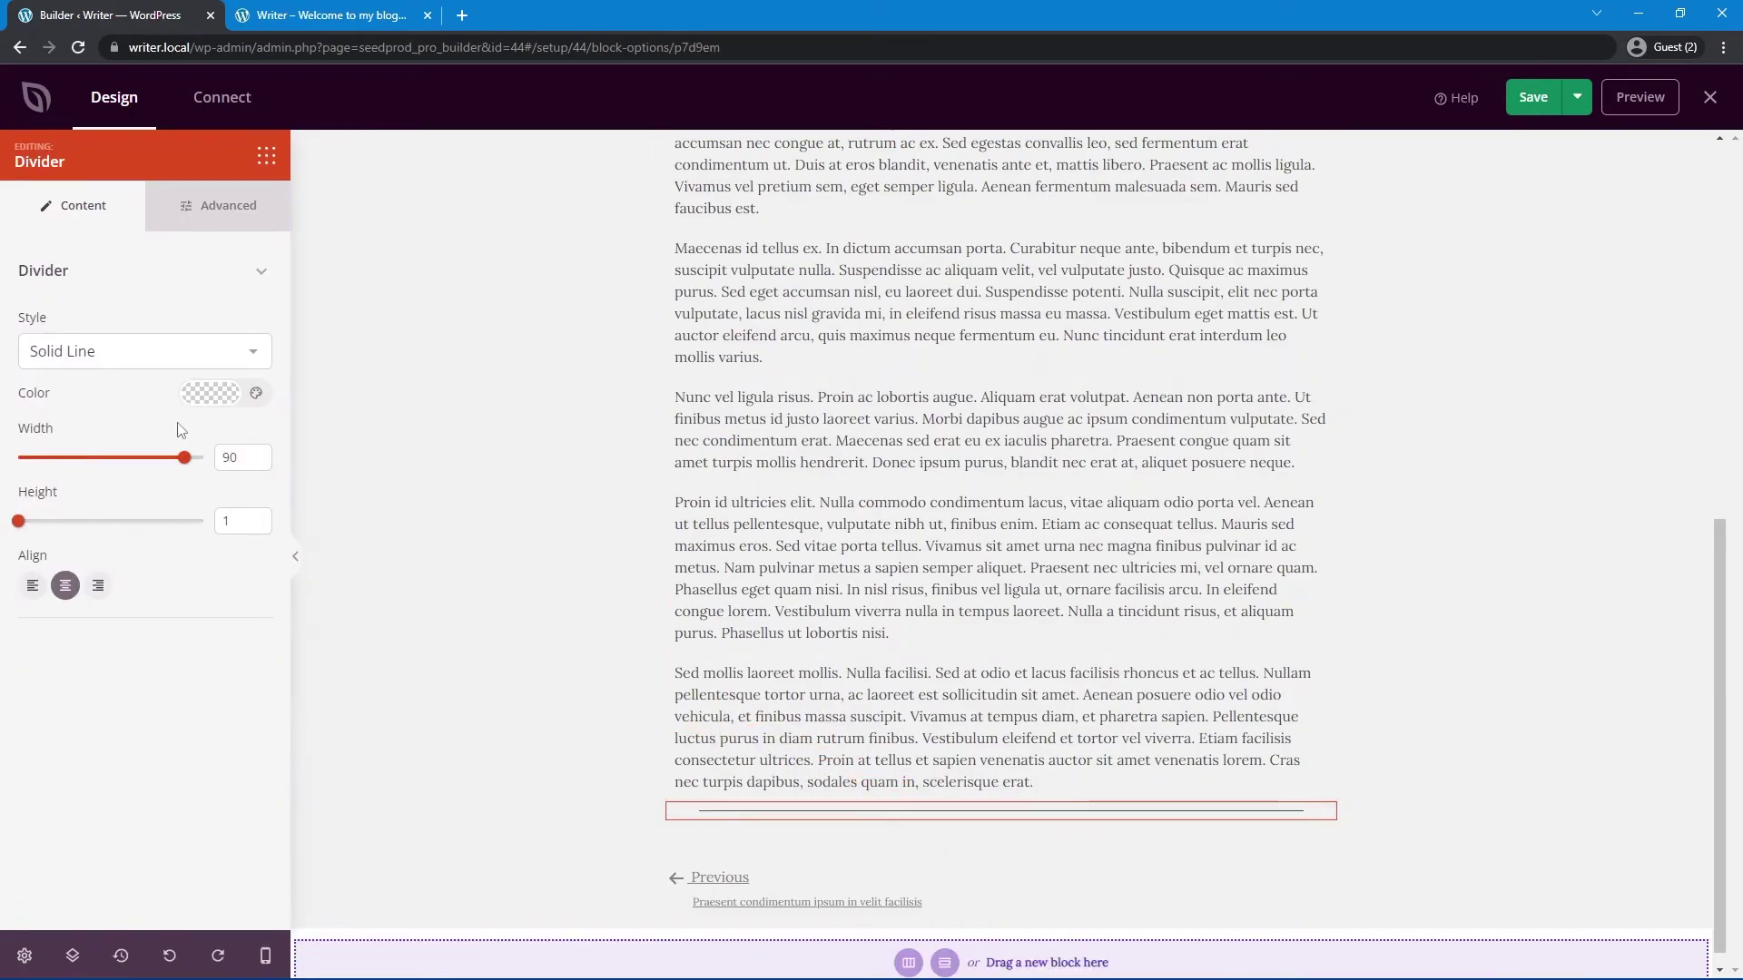
pyautogui.click(210, 393)
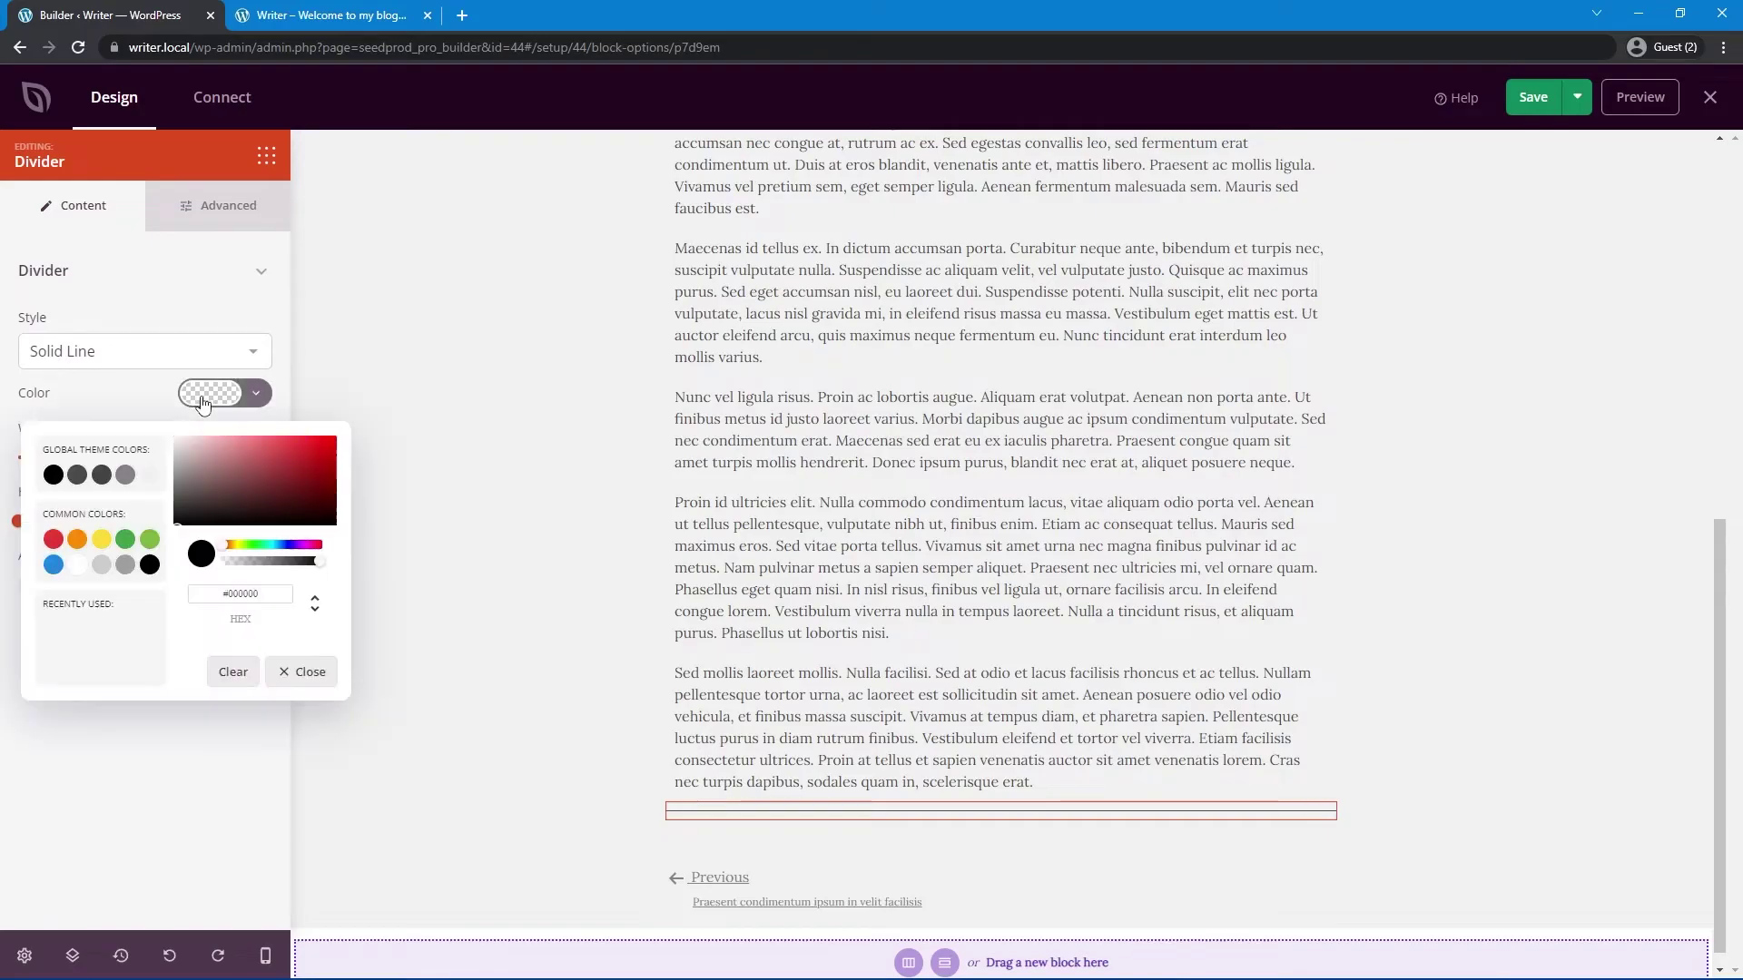
pyautogui.moveTo(156, 492); pyautogui.dragTo(168, 488)
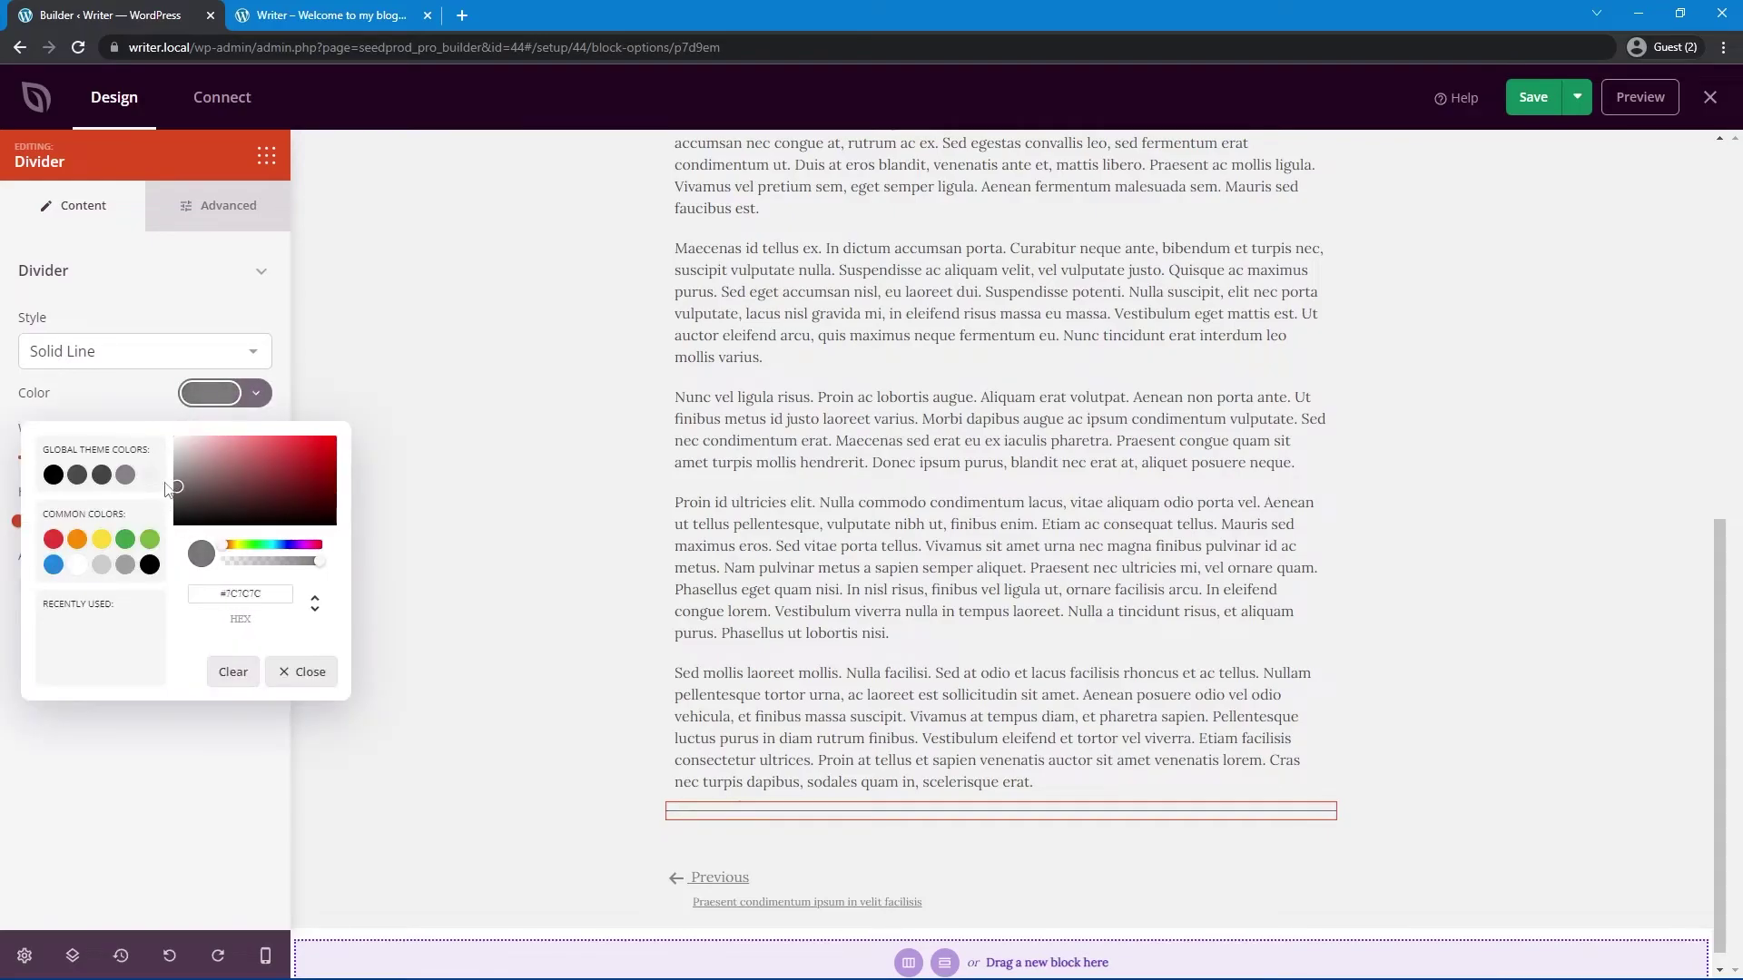
pyautogui.click(146, 753)
pyautogui.click(85, 351)
pyautogui.click(85, 396)
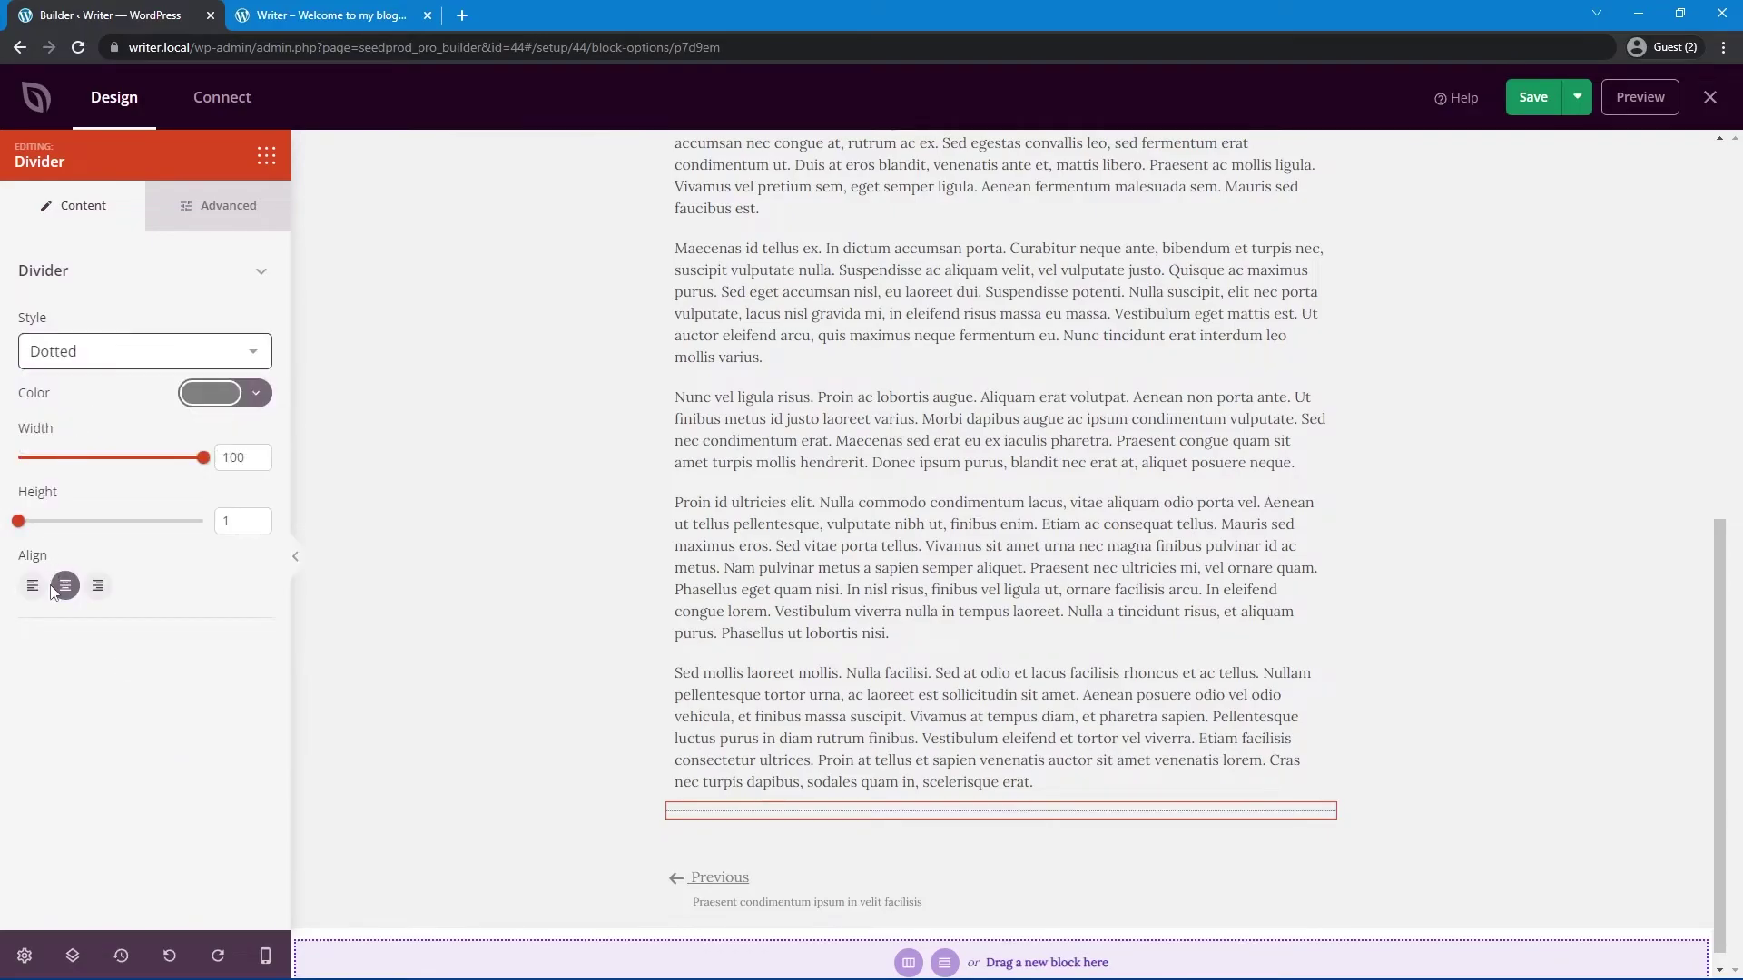
pyautogui.moveTo(203, 467)
pyautogui.mouseDown()
pyautogui.moveTo(88, 475)
pyautogui.moveTo(207, 459)
pyautogui.mouseUp()
pyautogui.write('30')
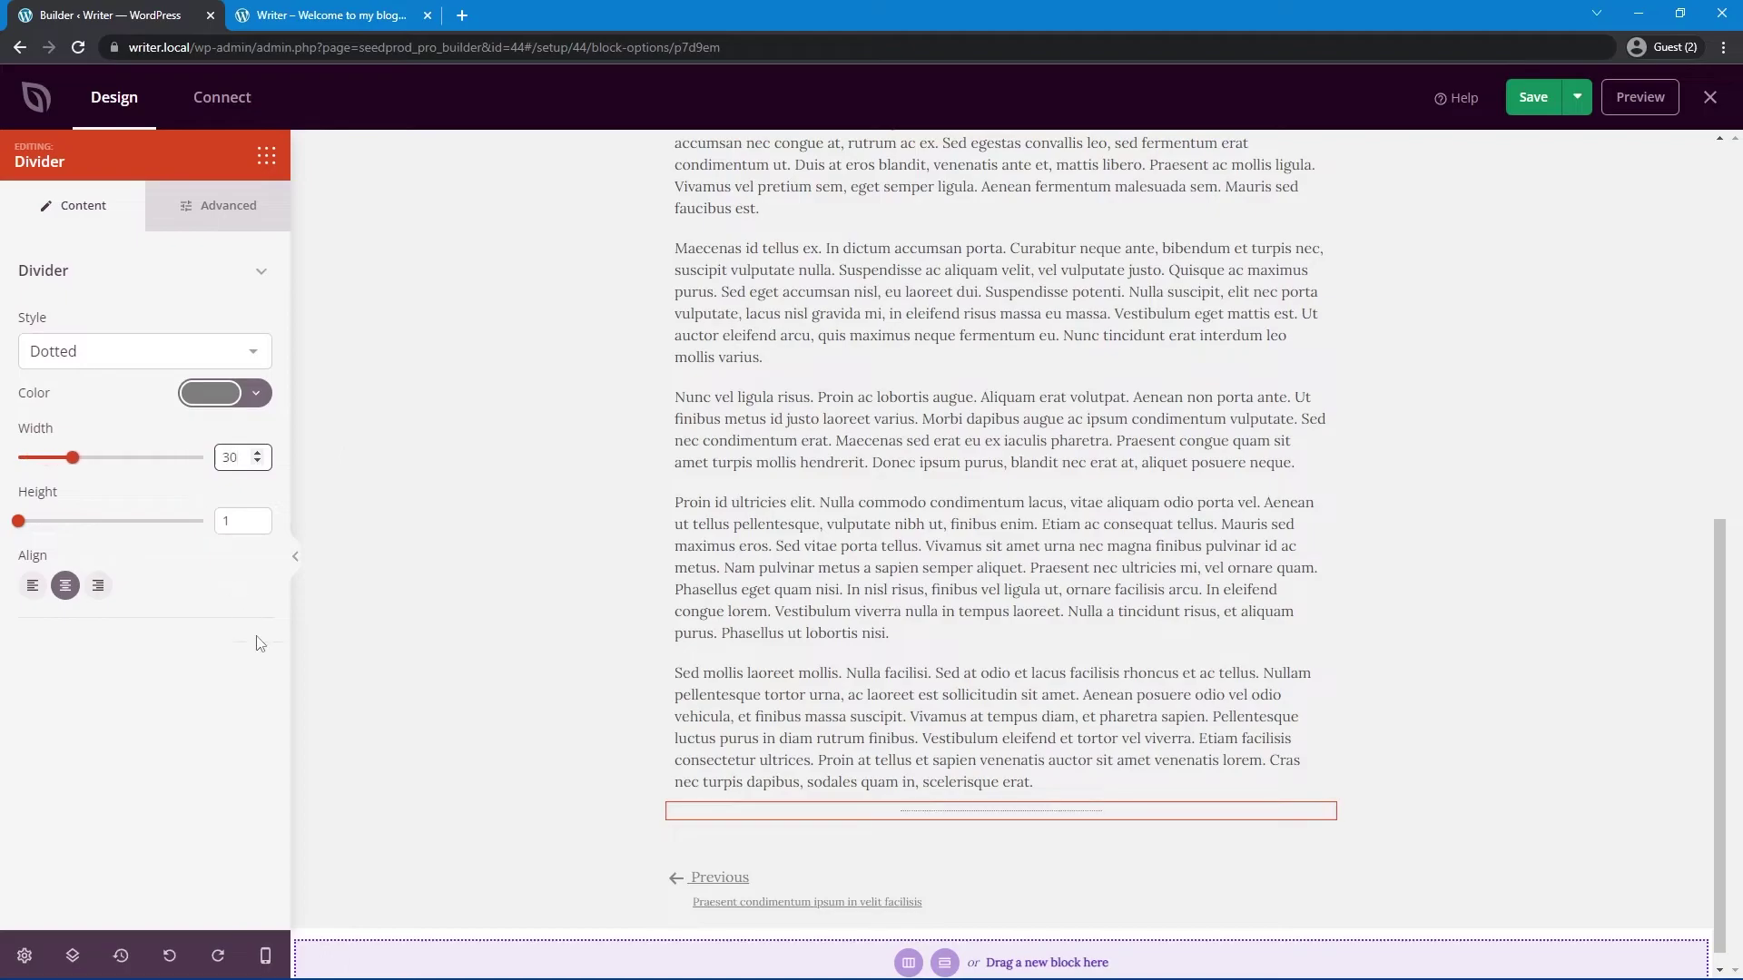
# Step: Give the divider a top margin of 50 in its Advanced spacing settings
pyautogui.click(218, 205)
pyautogui.click(68, 415)
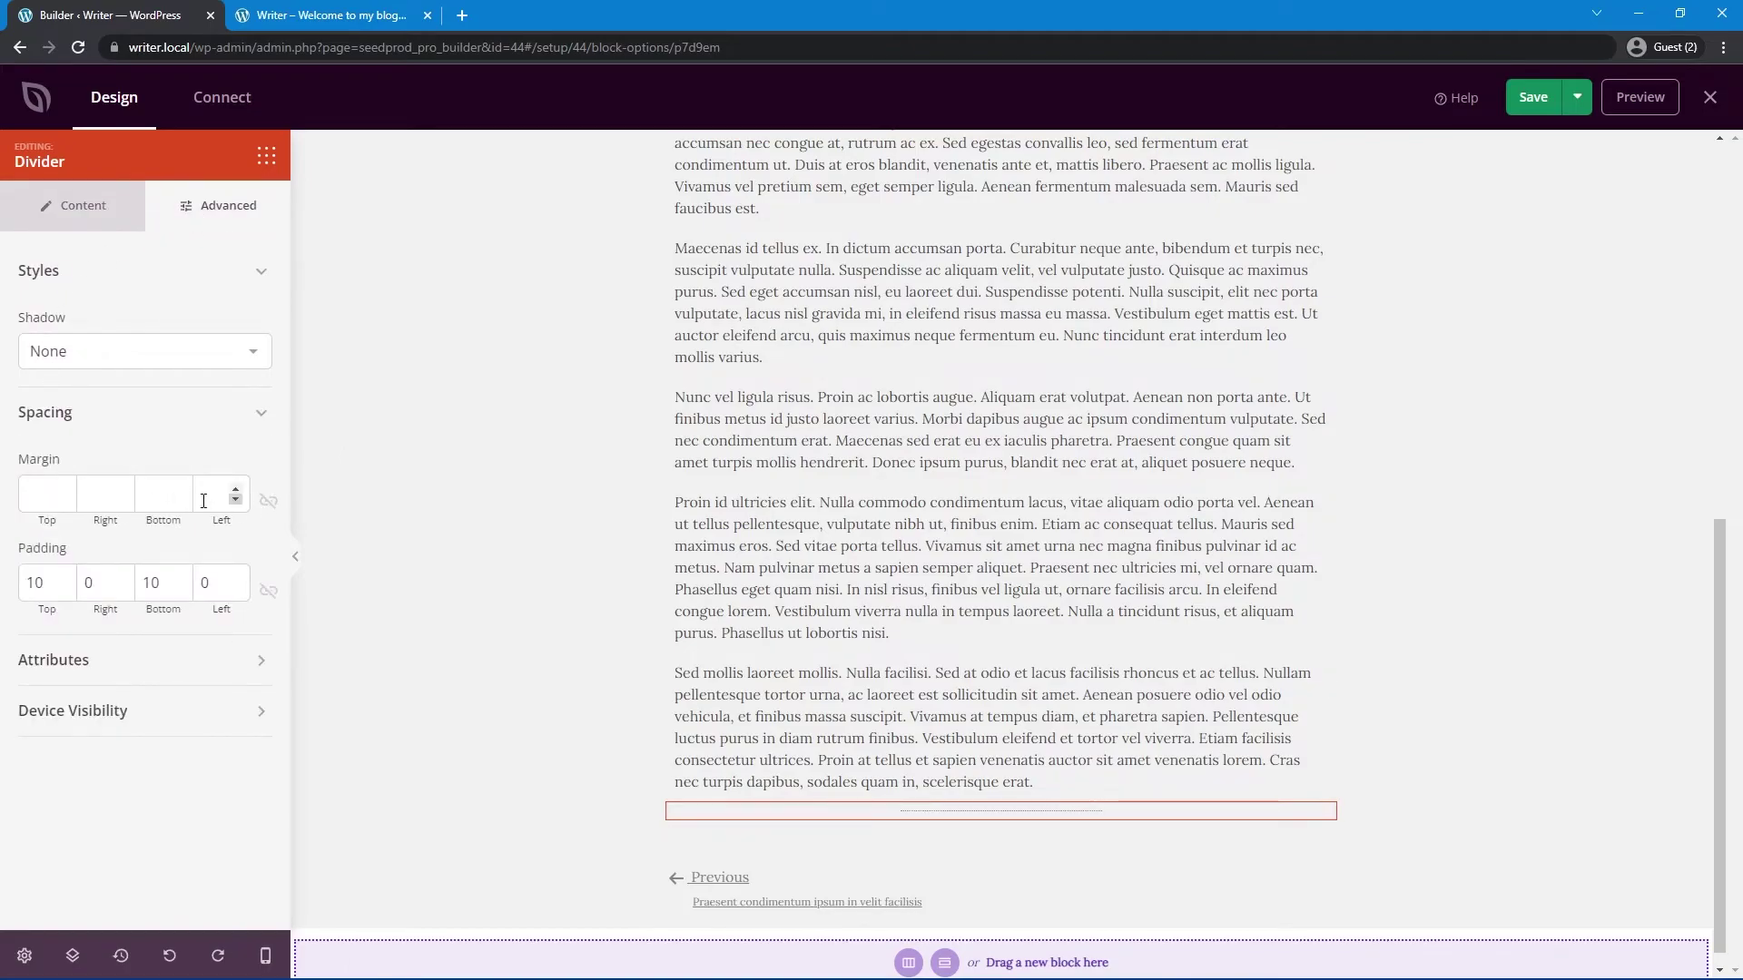
pyautogui.click(40, 493)
pyautogui.write('50')
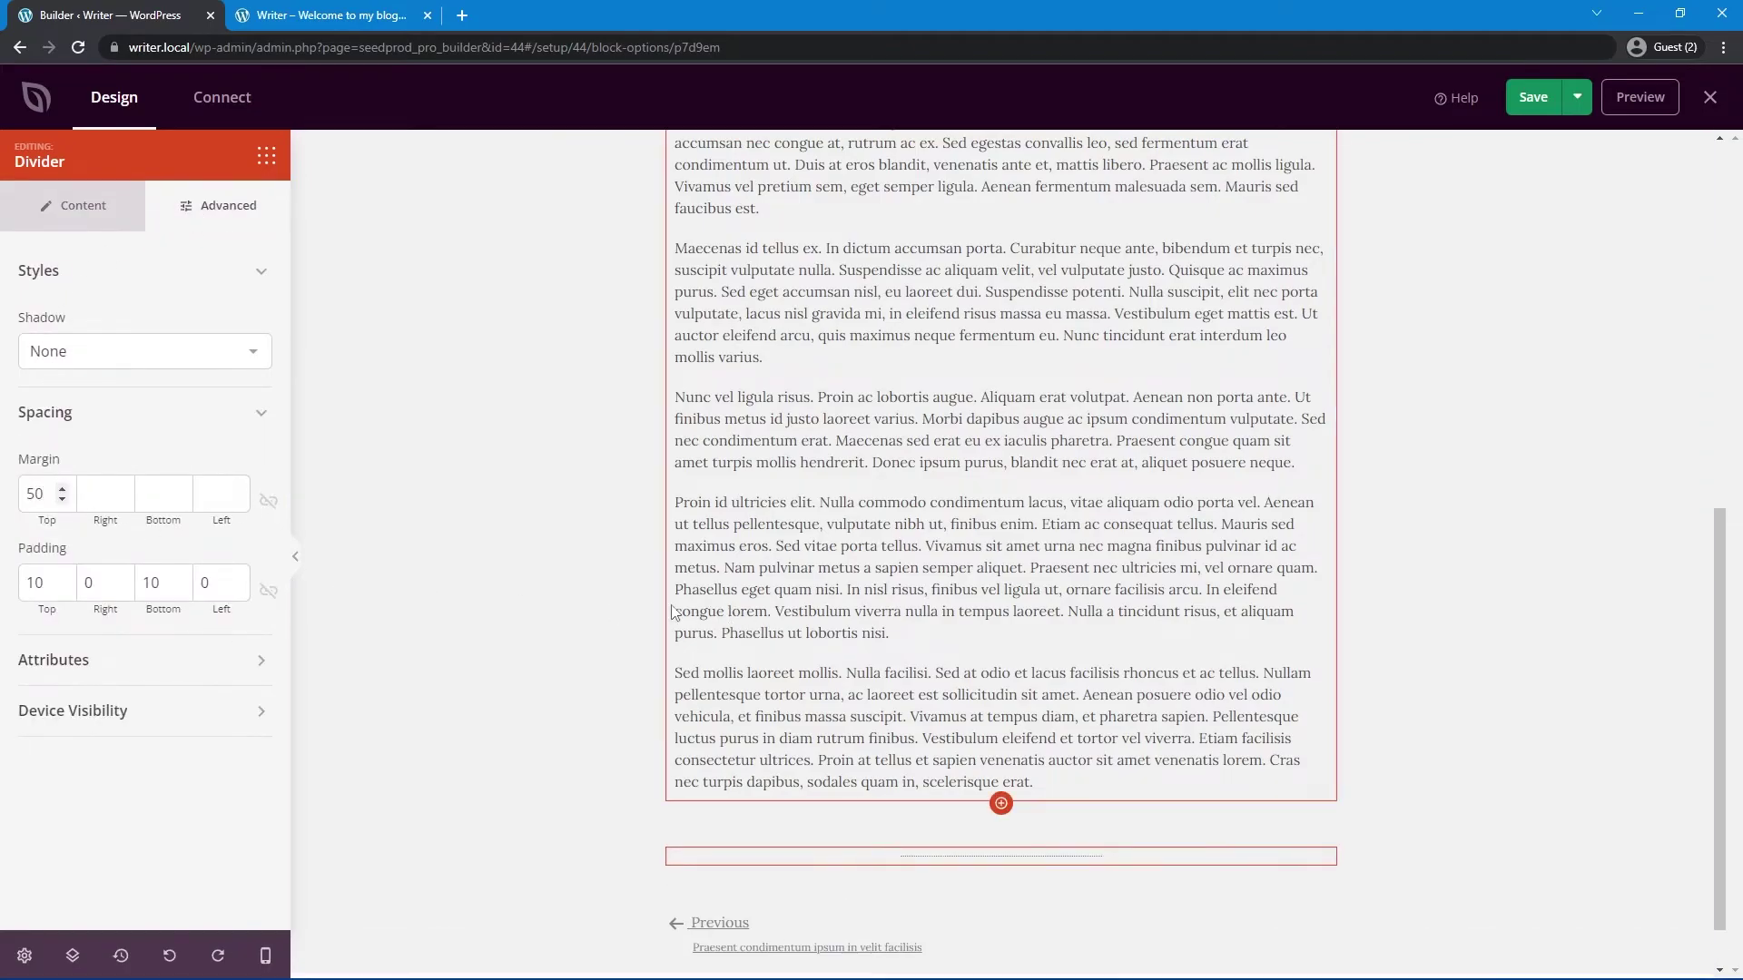
pyautogui.scroll(-1, 908, 698)
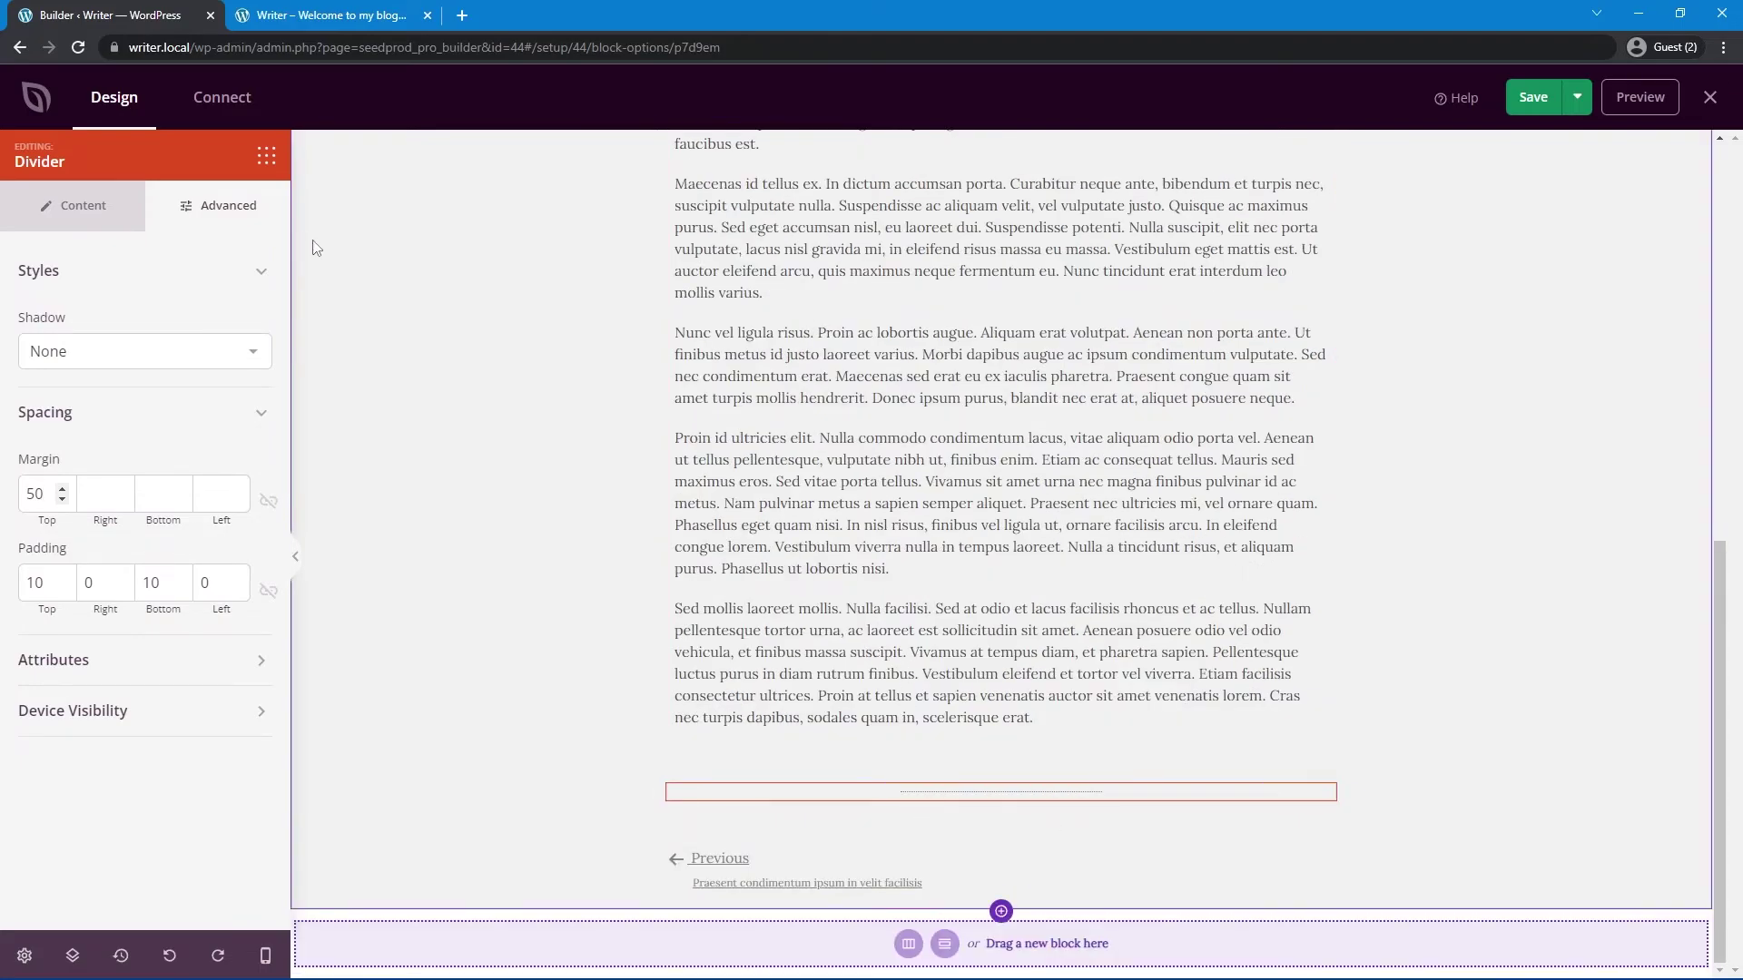
pyautogui.click(266, 156)
# Step: Add an H3 headline 'More Articles' at the bottom of the post with a top margin of 50
pyautogui.click(261, 218)
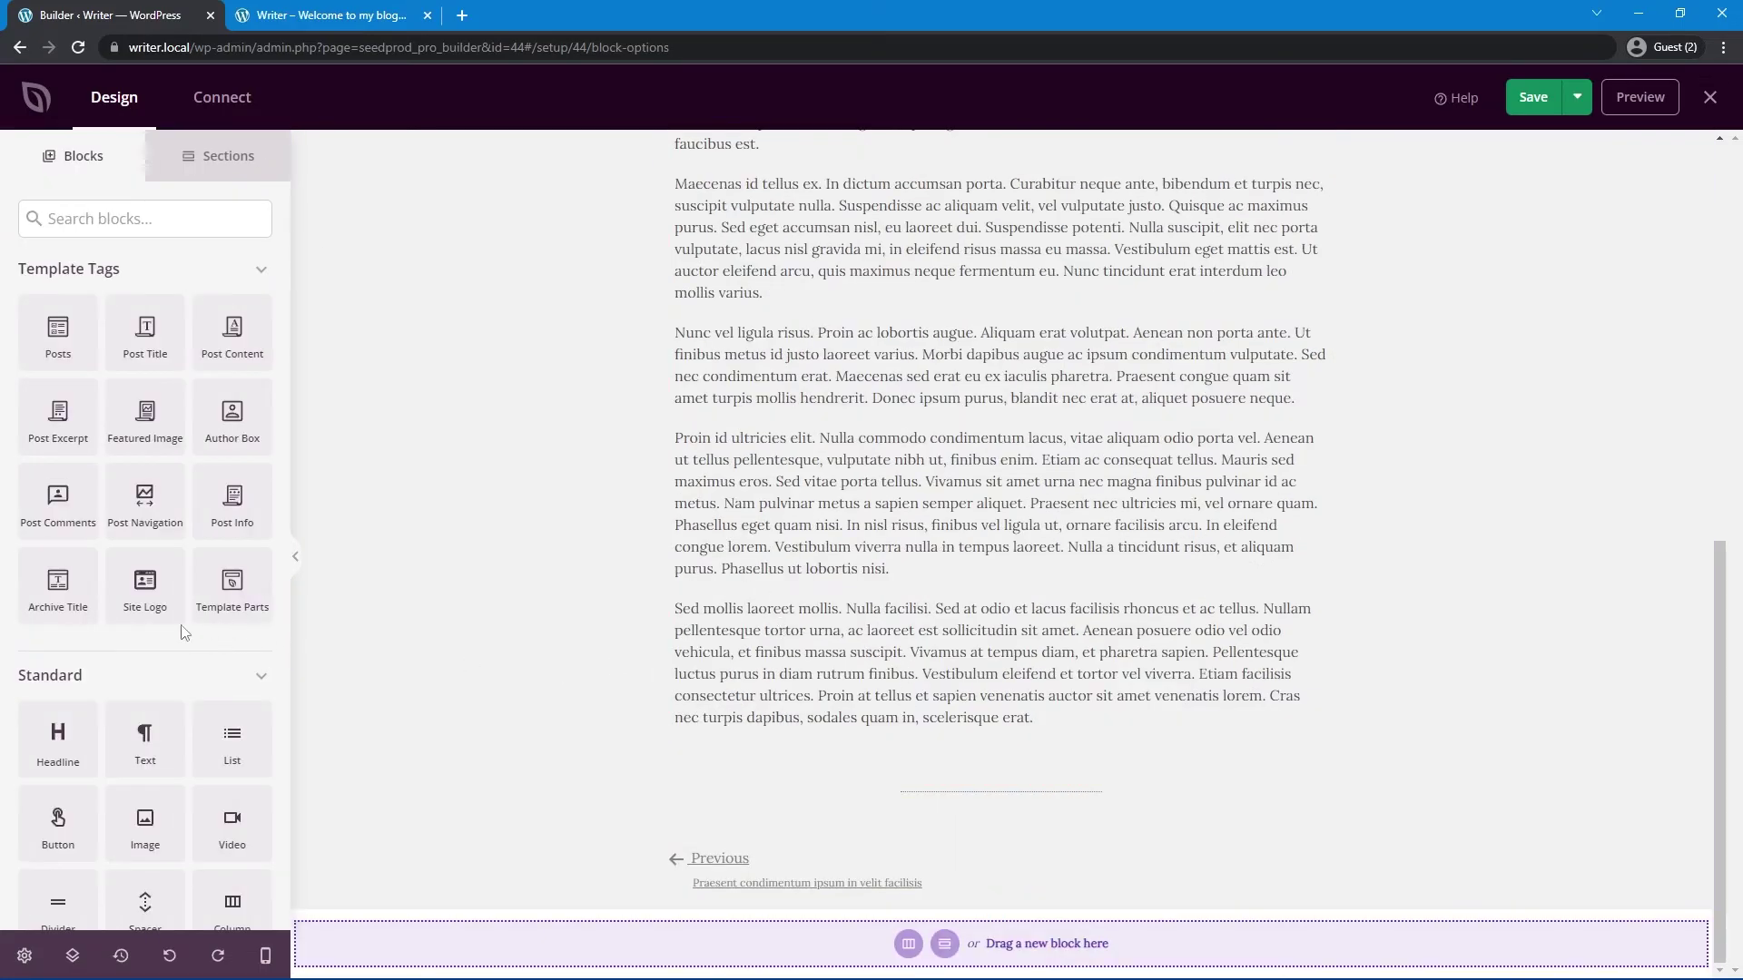
pyautogui.moveTo(57, 738); pyautogui.dragTo(958, 918)
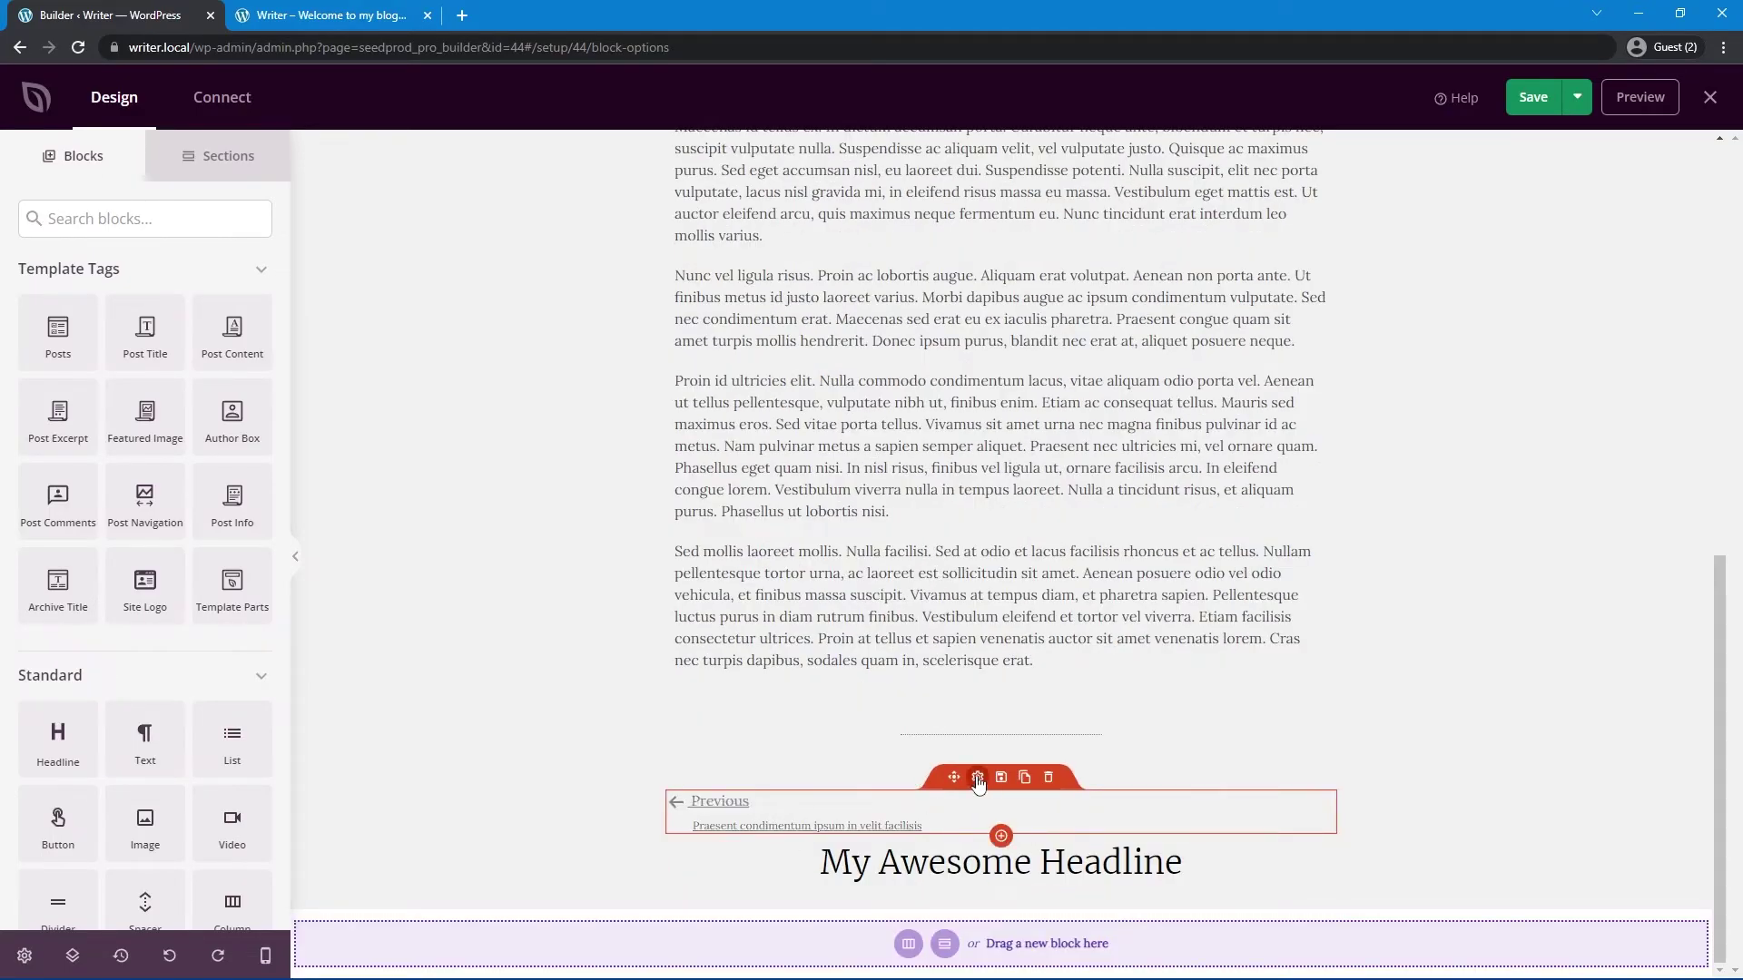
pyautogui.click(977, 849)
pyautogui.moveTo(222, 392); pyautogui.dragTo(5, 367)
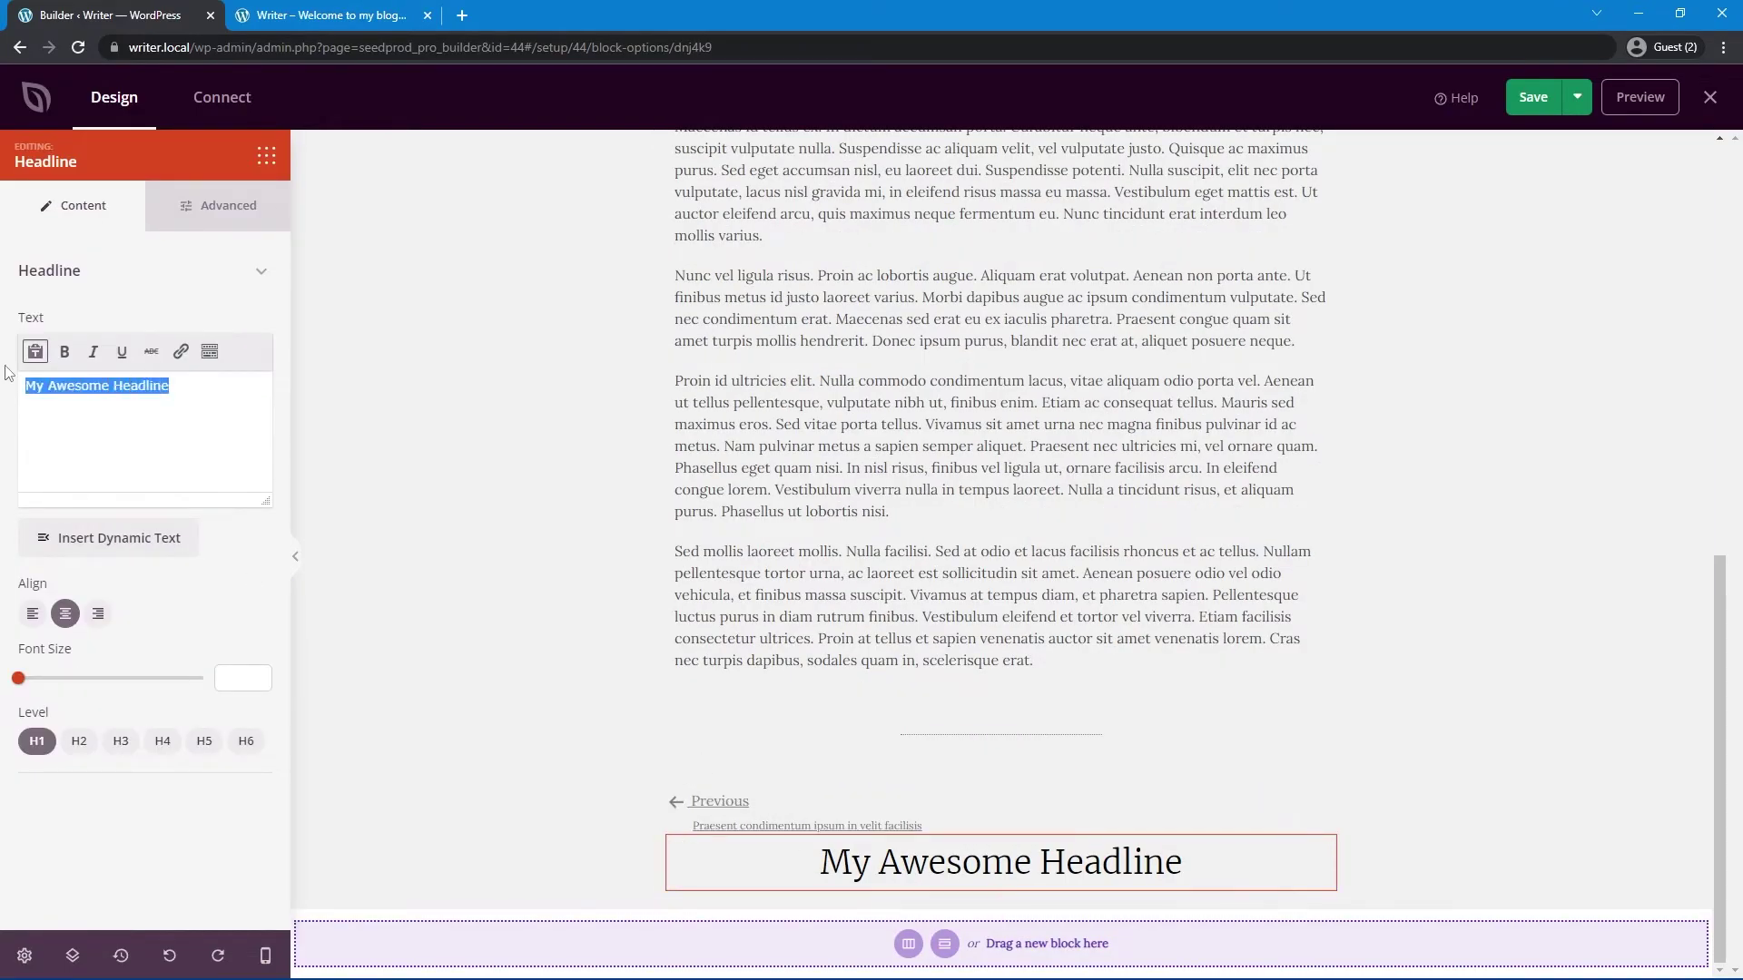
pyautogui.write('More Ar')
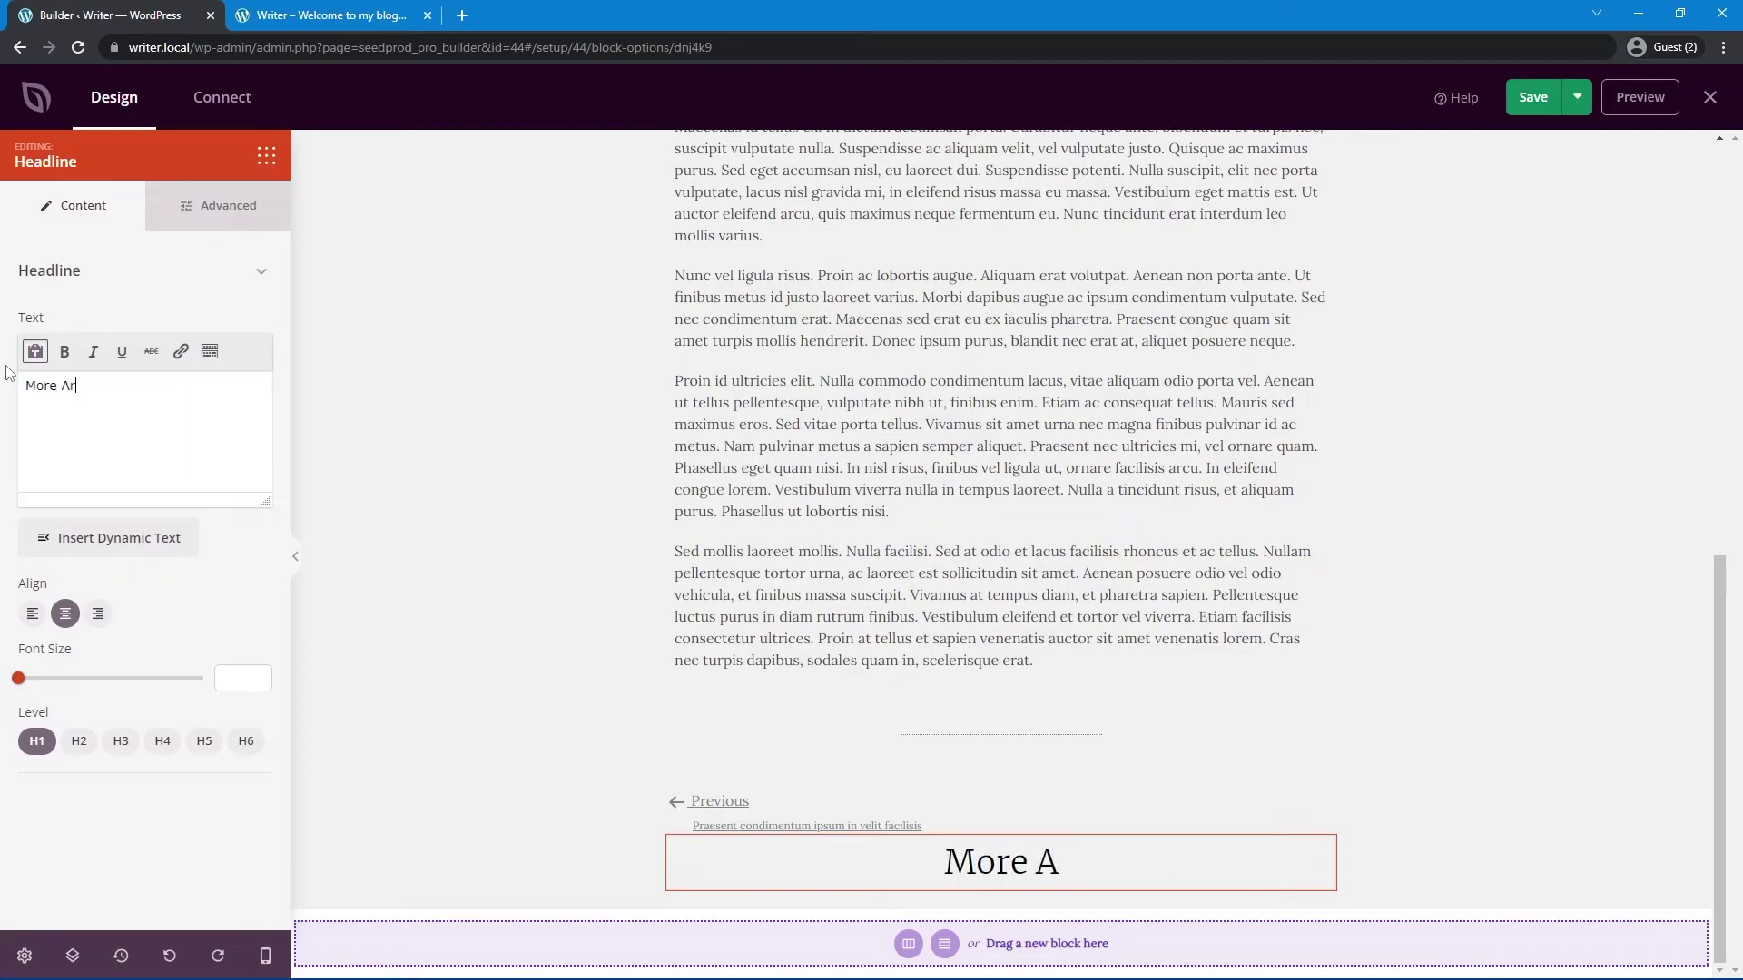
pyautogui.write('ticles')
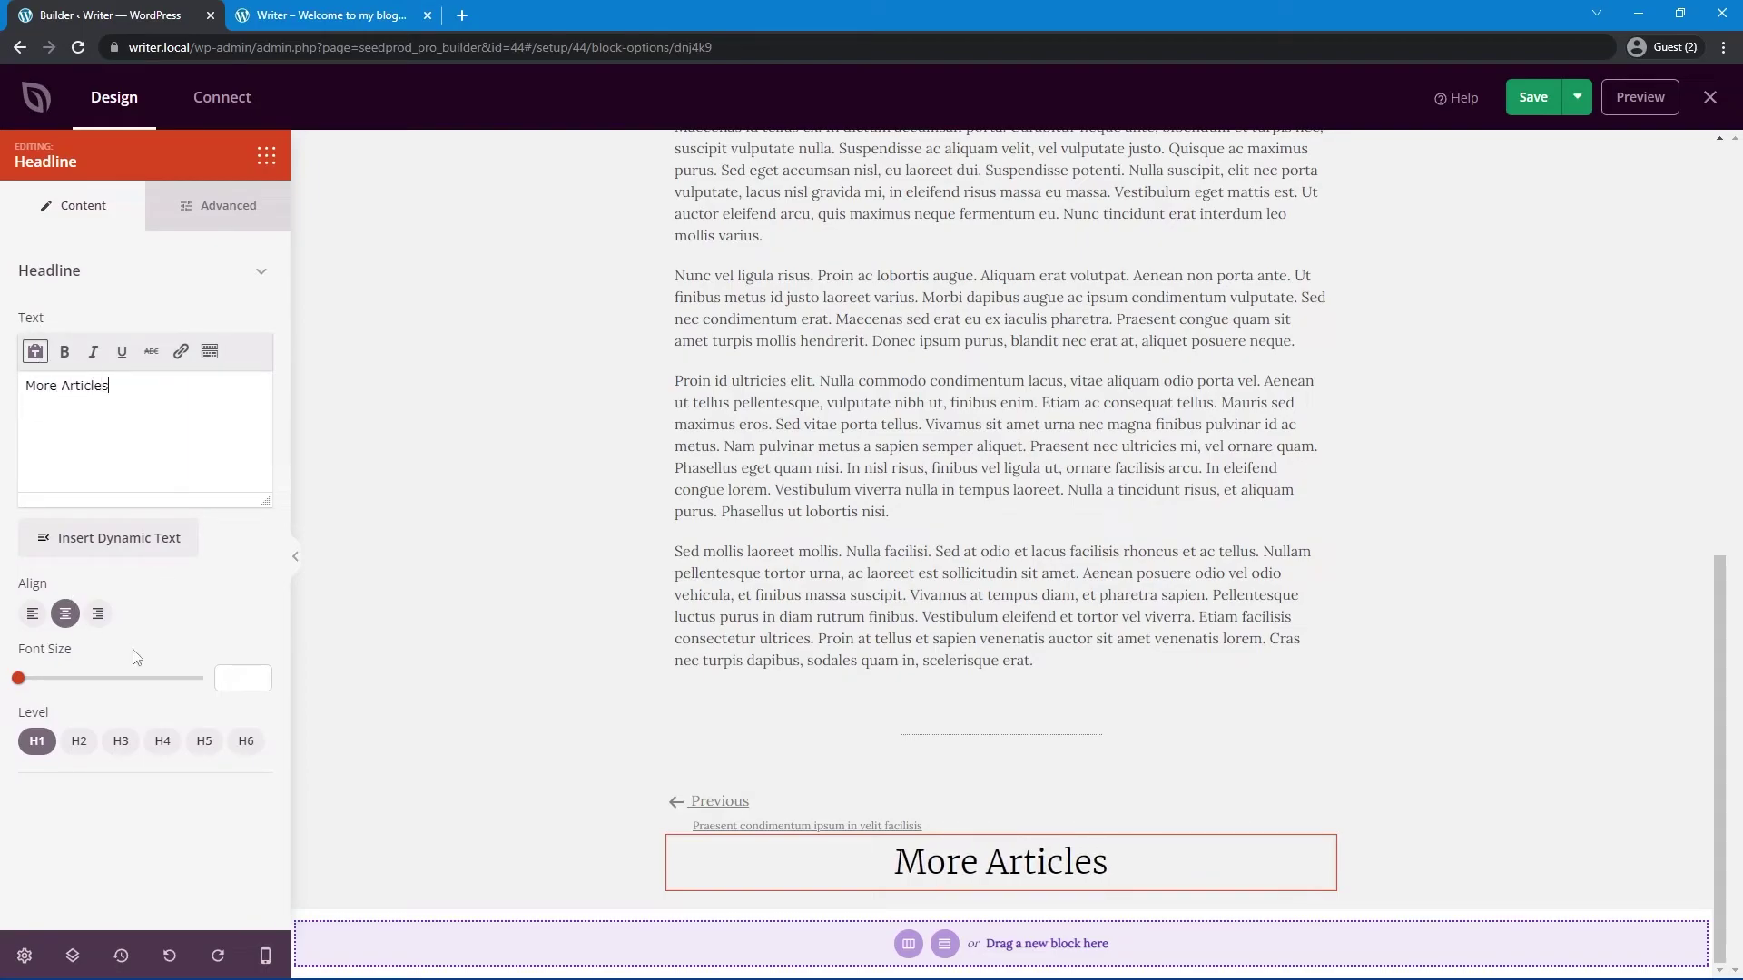
pyautogui.click(79, 742)
pyautogui.click(120, 741)
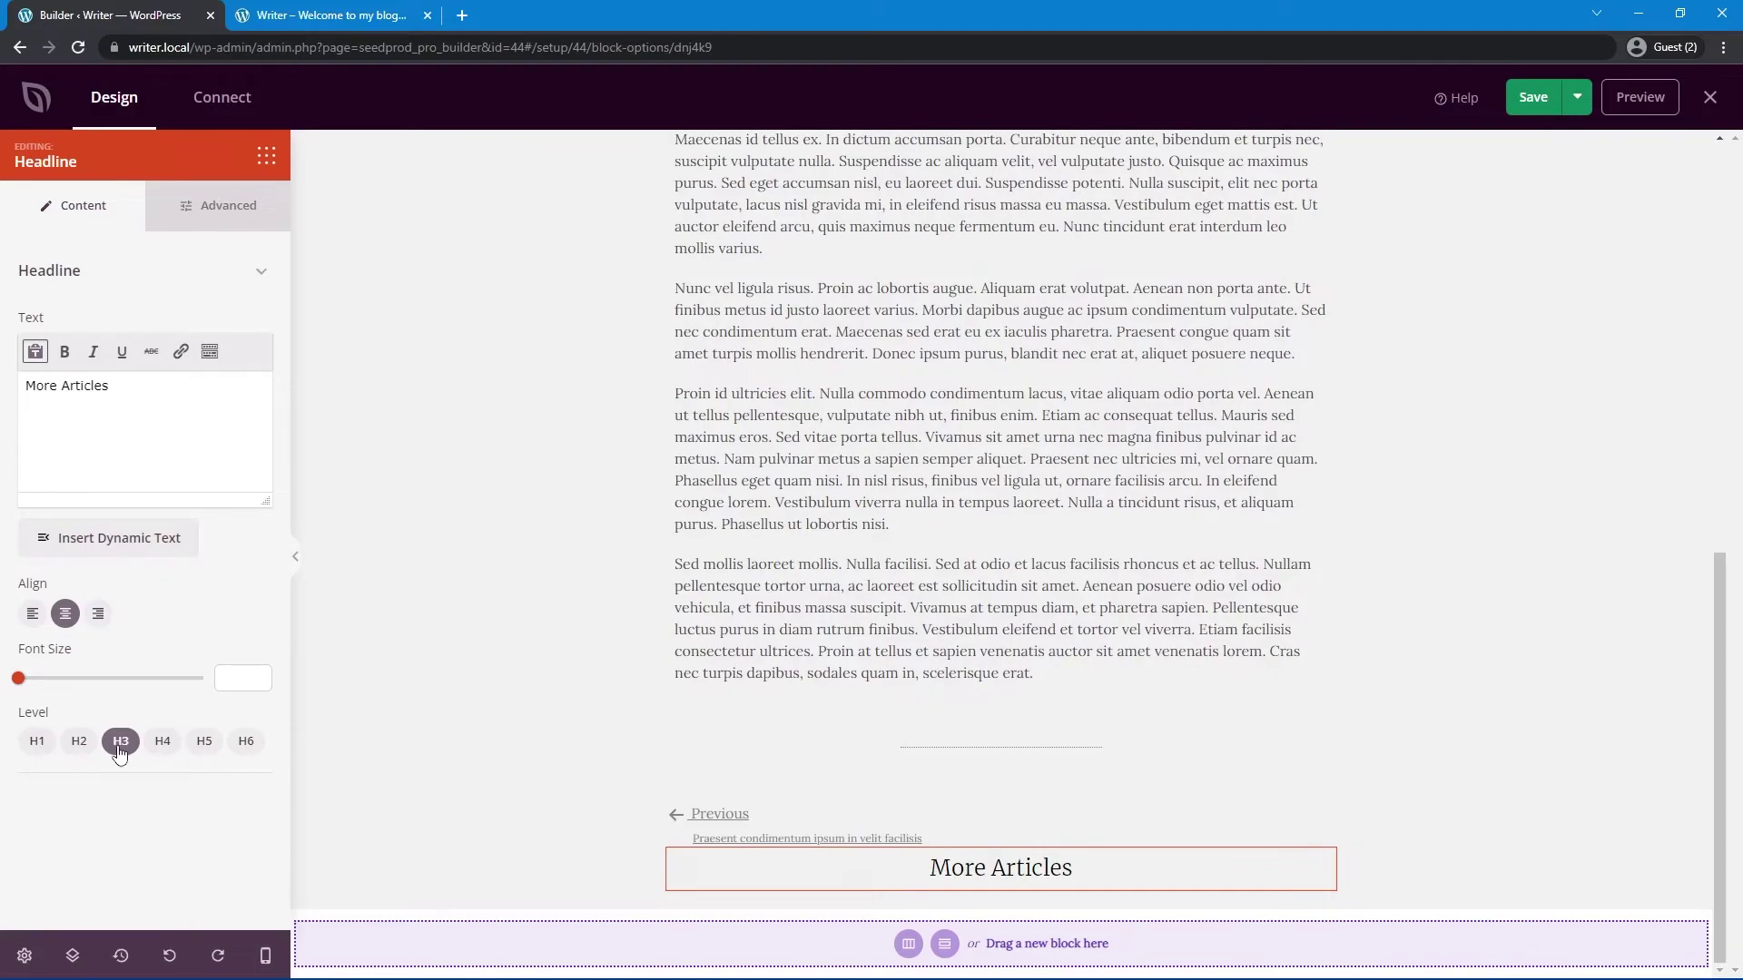
pyautogui.click(243, 207)
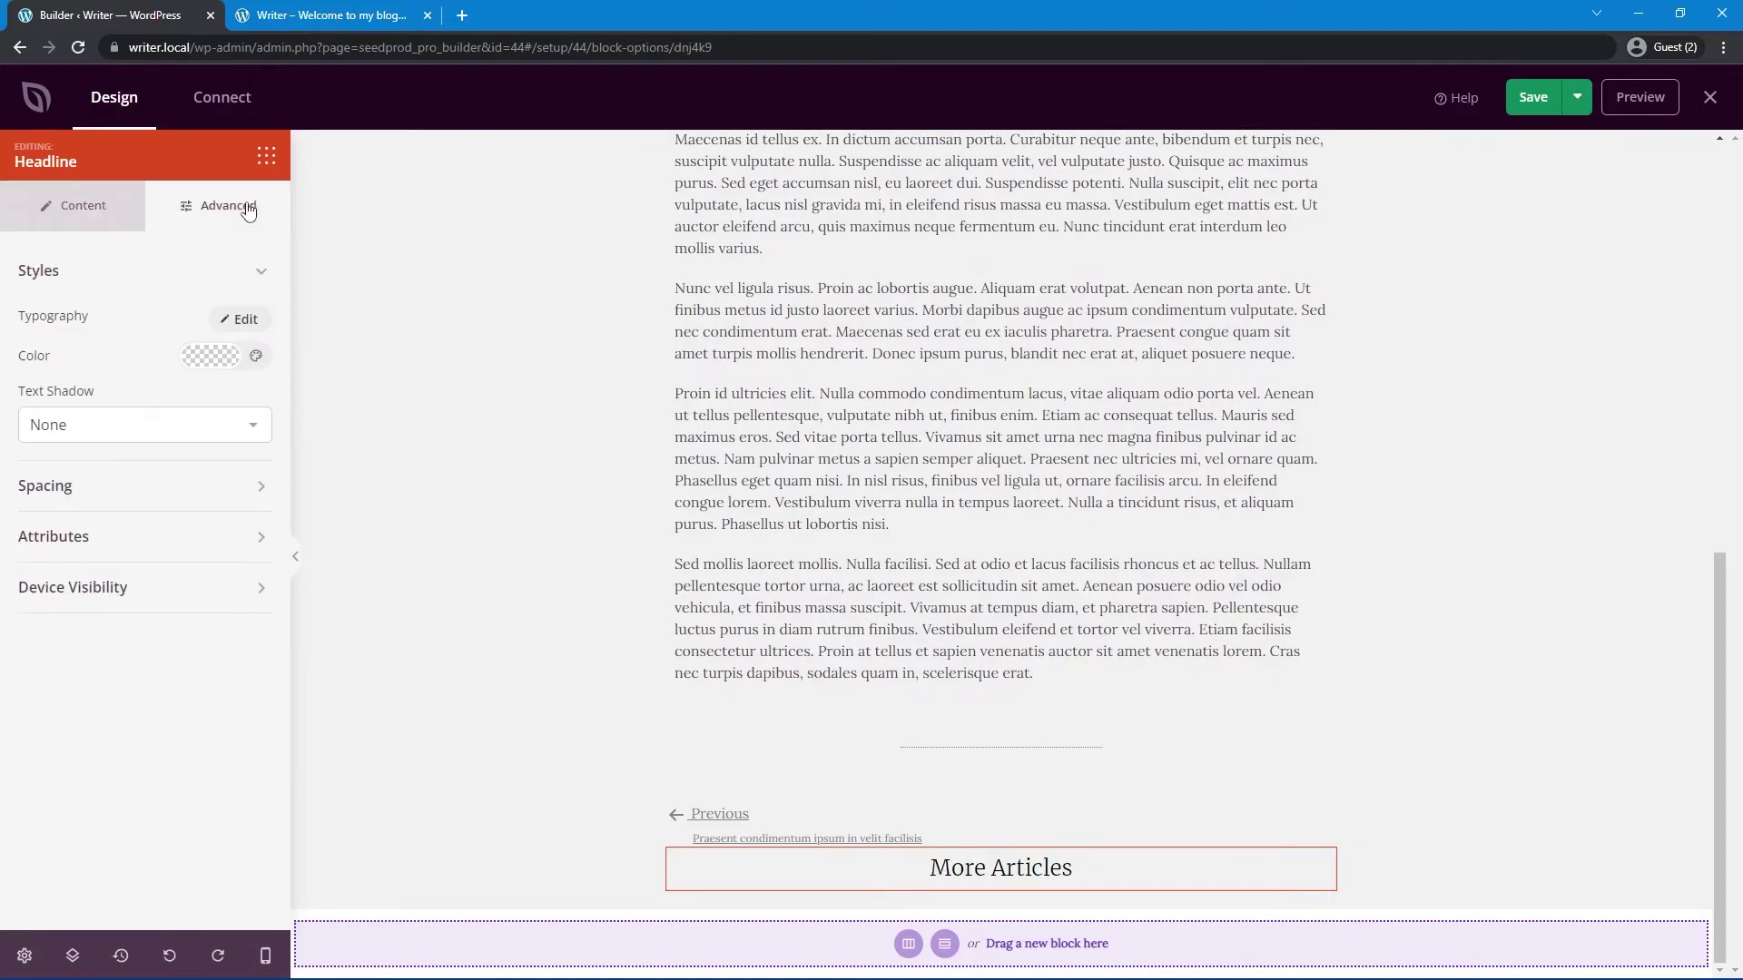
pyautogui.click(93, 489)
pyautogui.write('50')
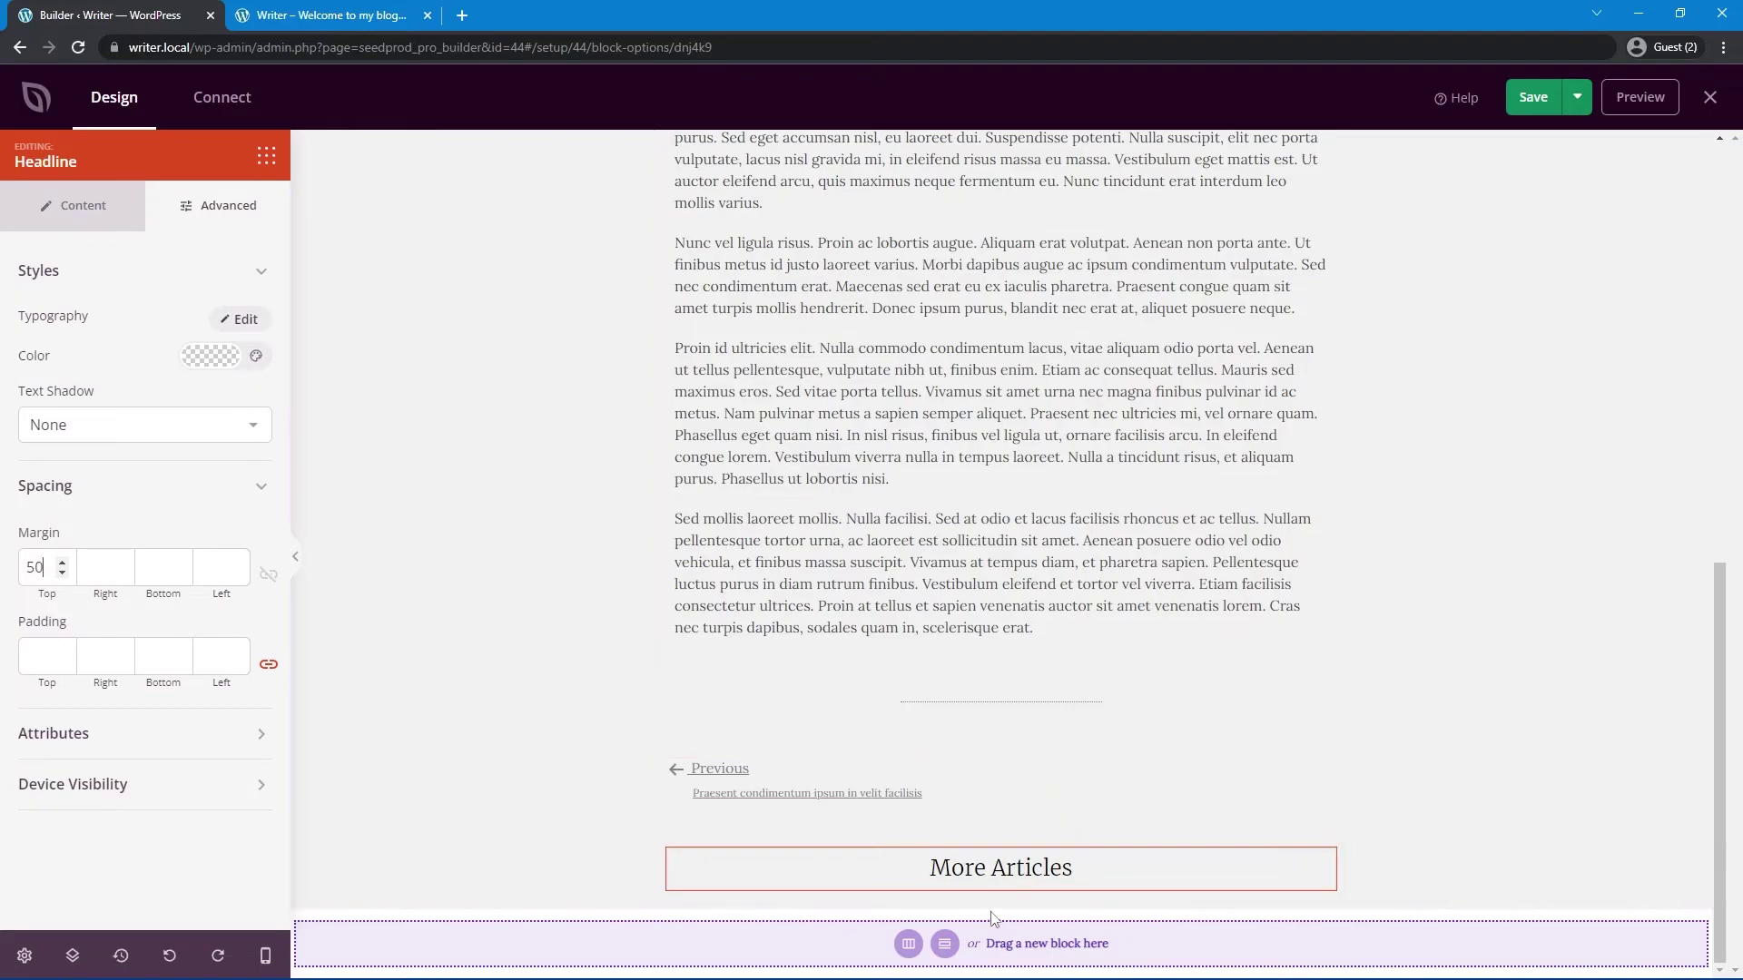
pyautogui.click(266, 156)
# Step: Add a Posts block under More Articles listing three posts with title, excerpt and Continue Reading link
pyautogui.moveTo(59, 332); pyautogui.dragTo(885, 916)
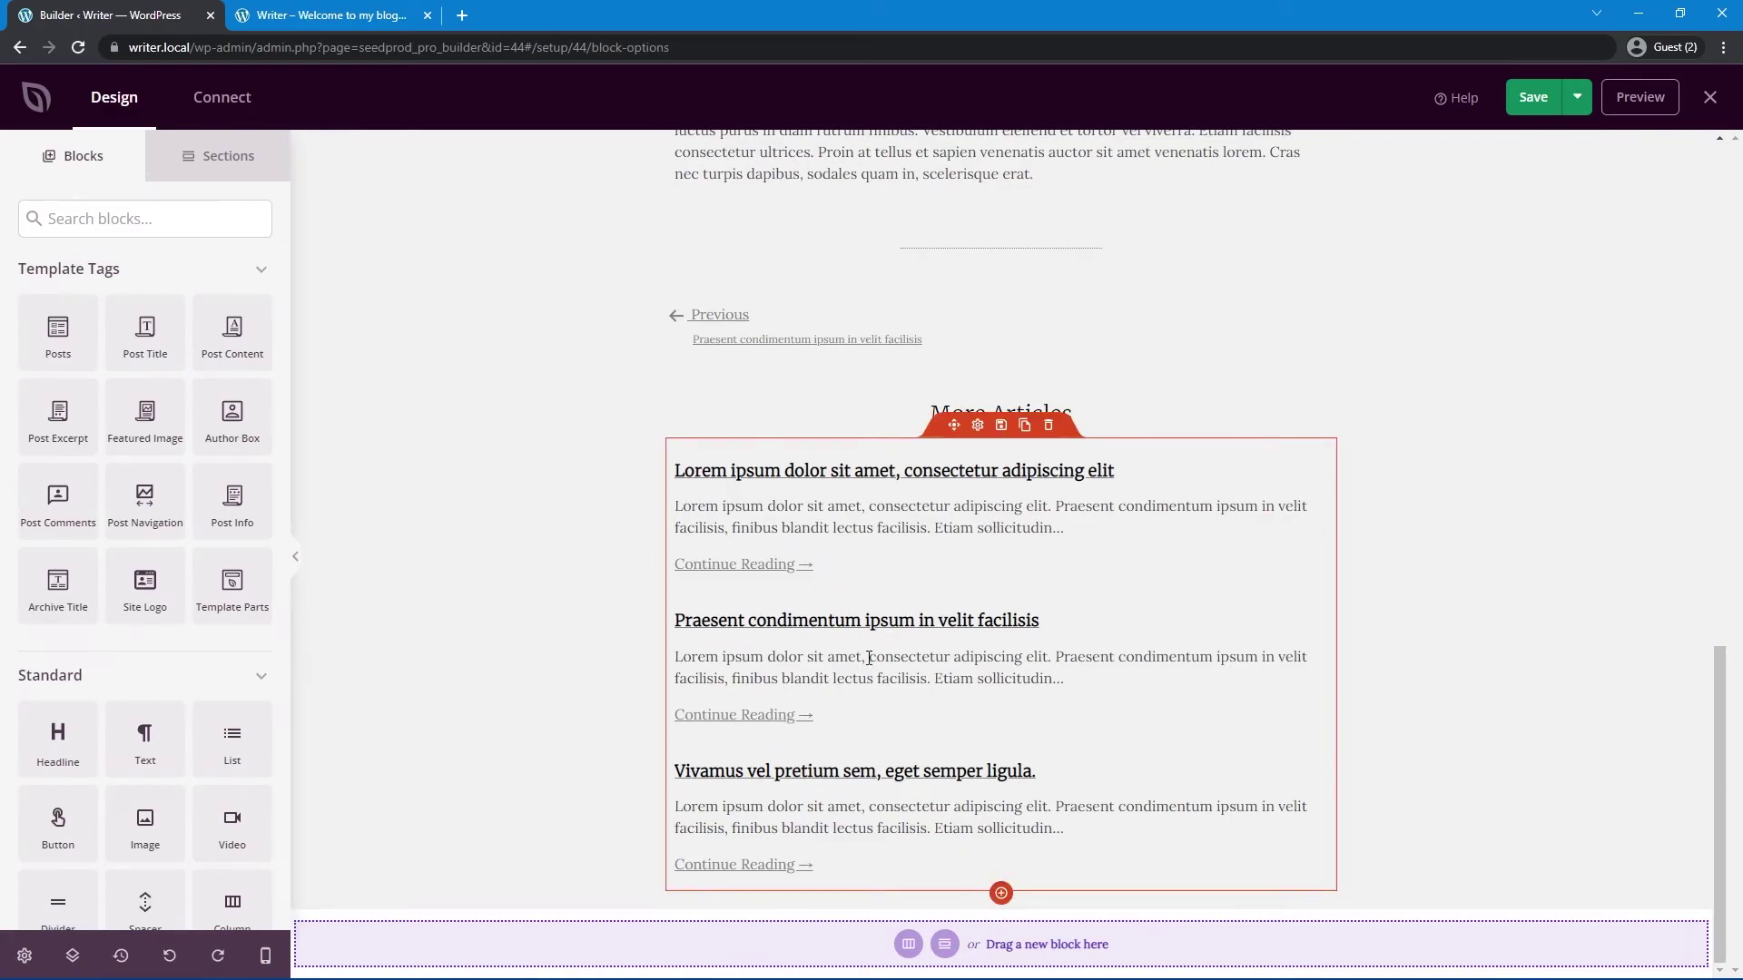
pyautogui.scroll(3, 817, 482)
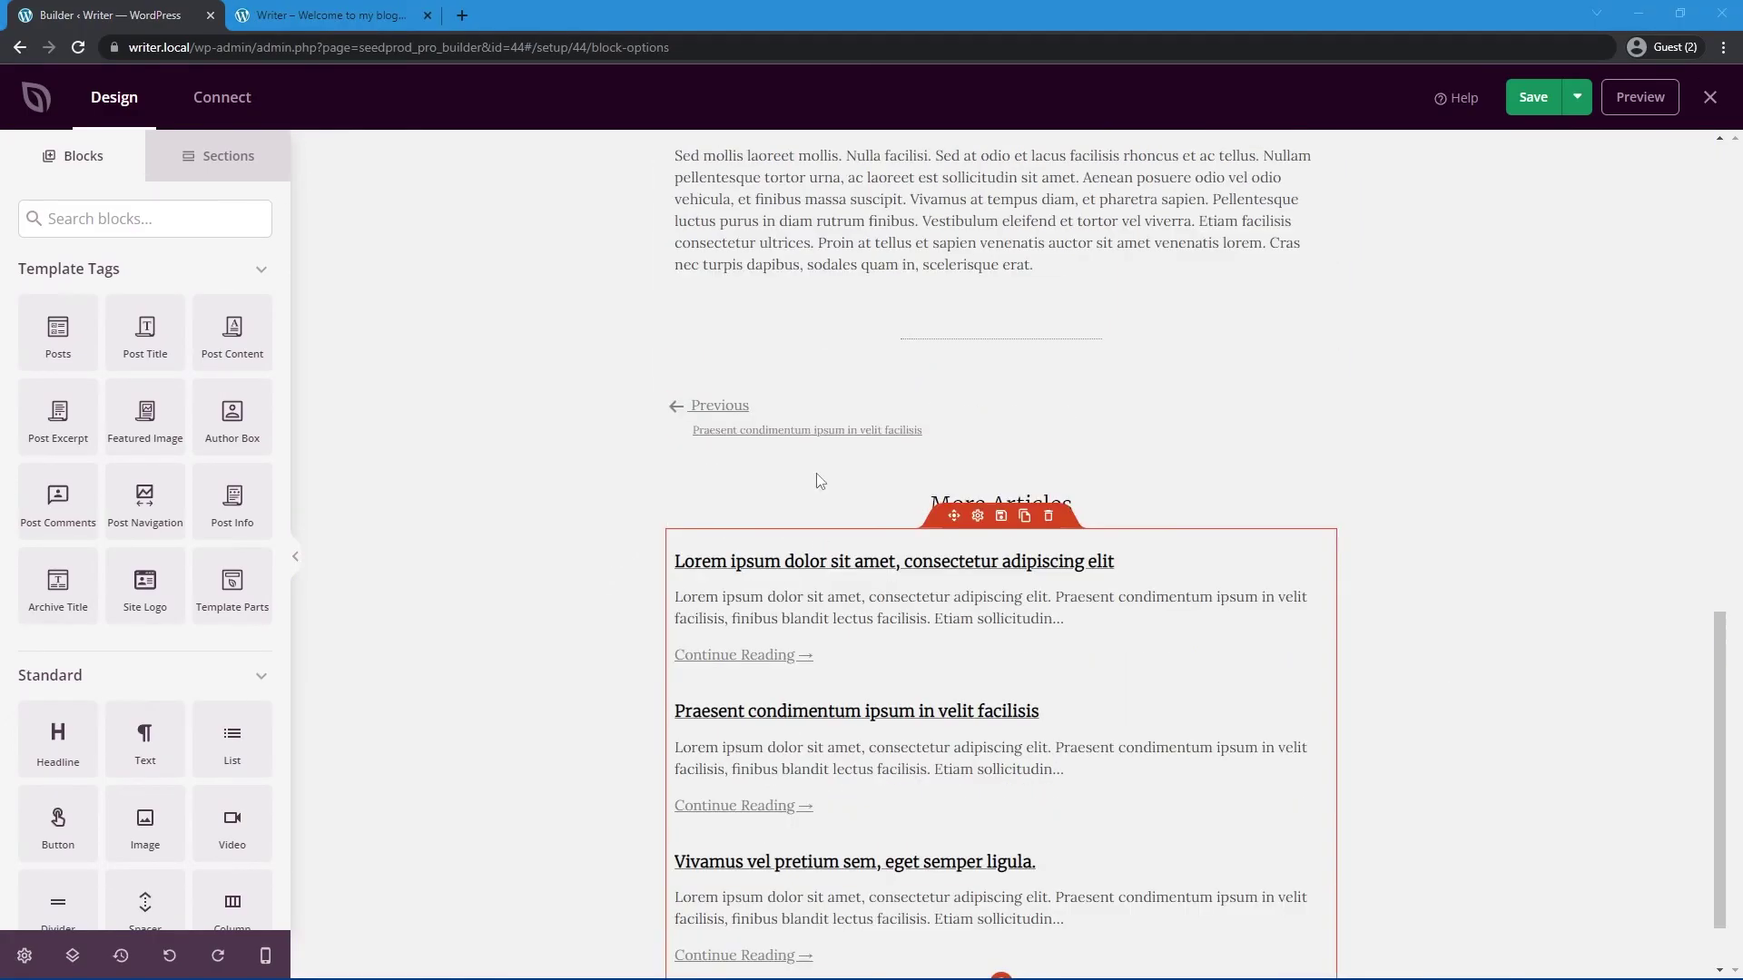
pyautogui.scroll(-2, 888, 481)
pyautogui.scroll(2, 816, 499)
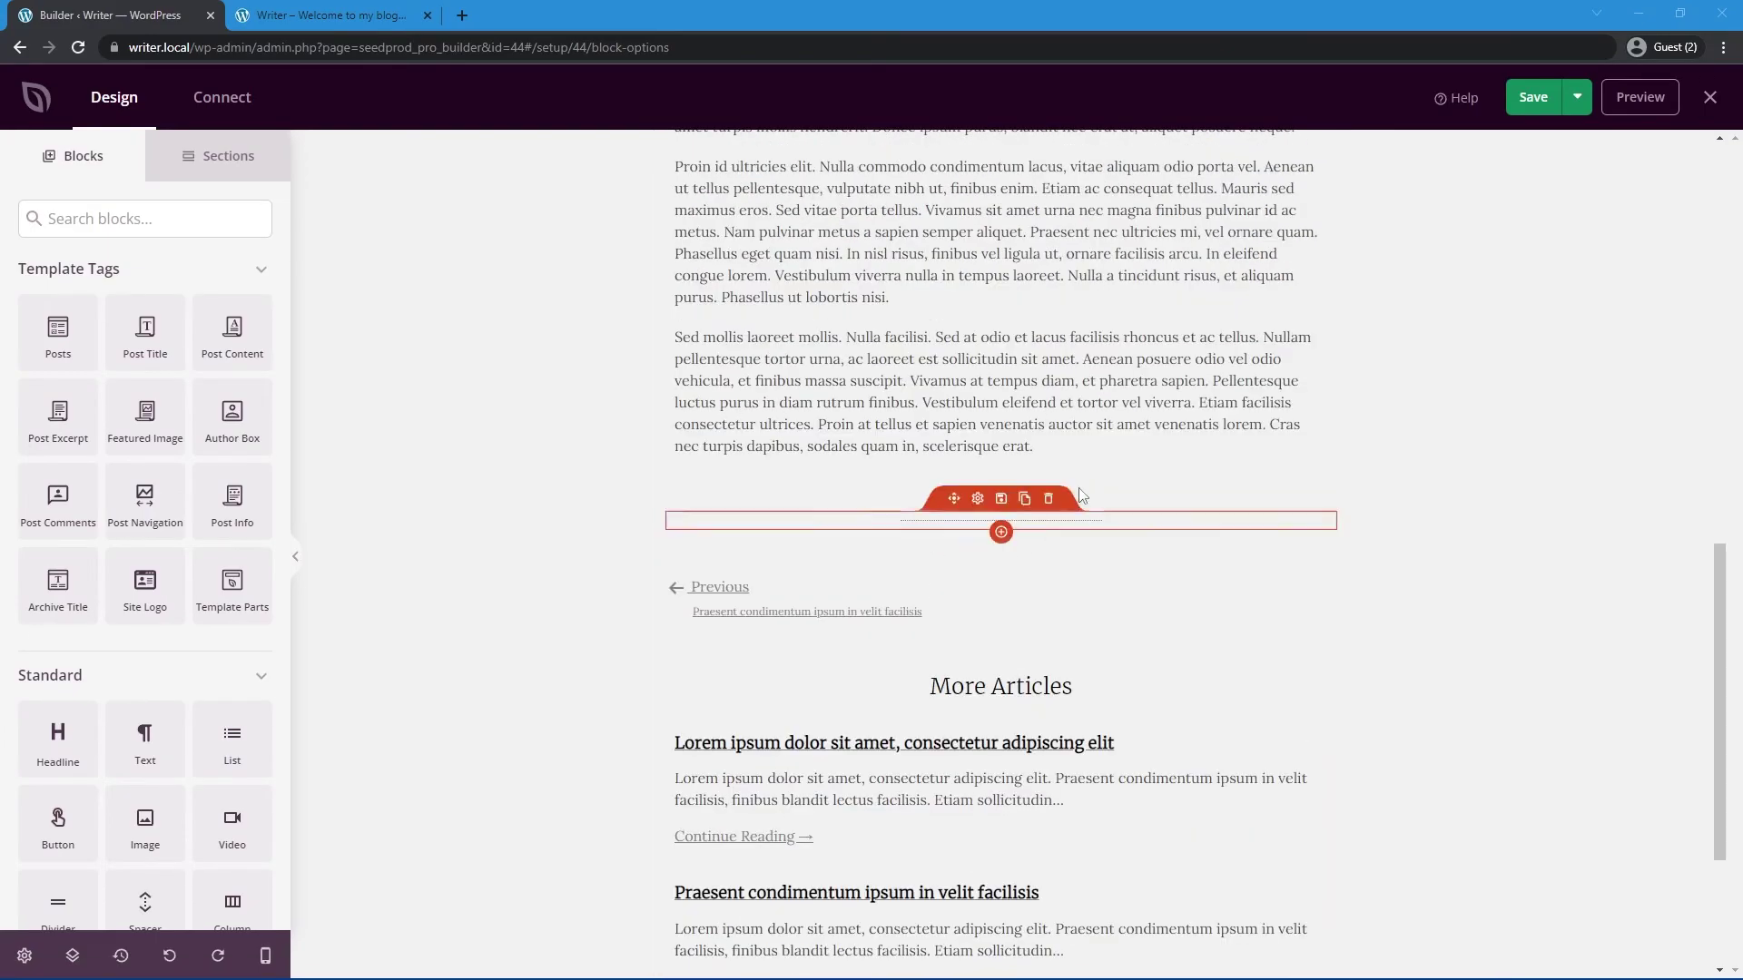
# Step: Add an Author Box below the post text with the author name as an H3 heading
pyautogui.moveTo(233, 413); pyautogui.dragTo(998, 483)
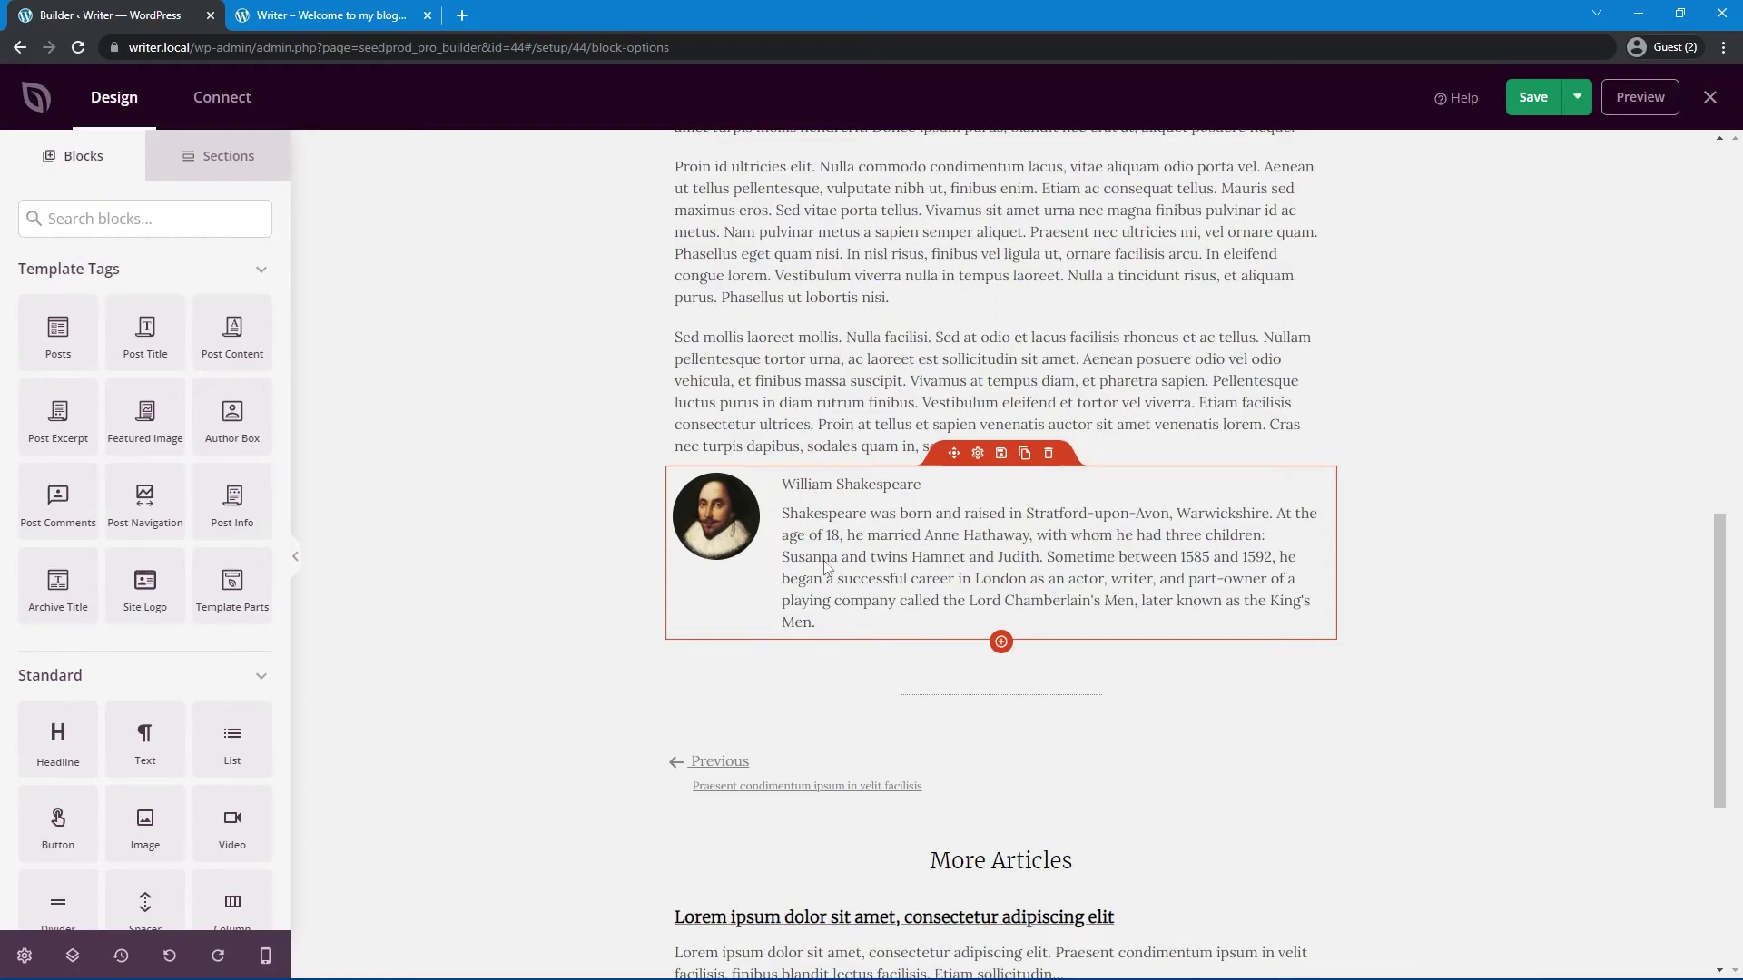
pyautogui.click(977, 453)
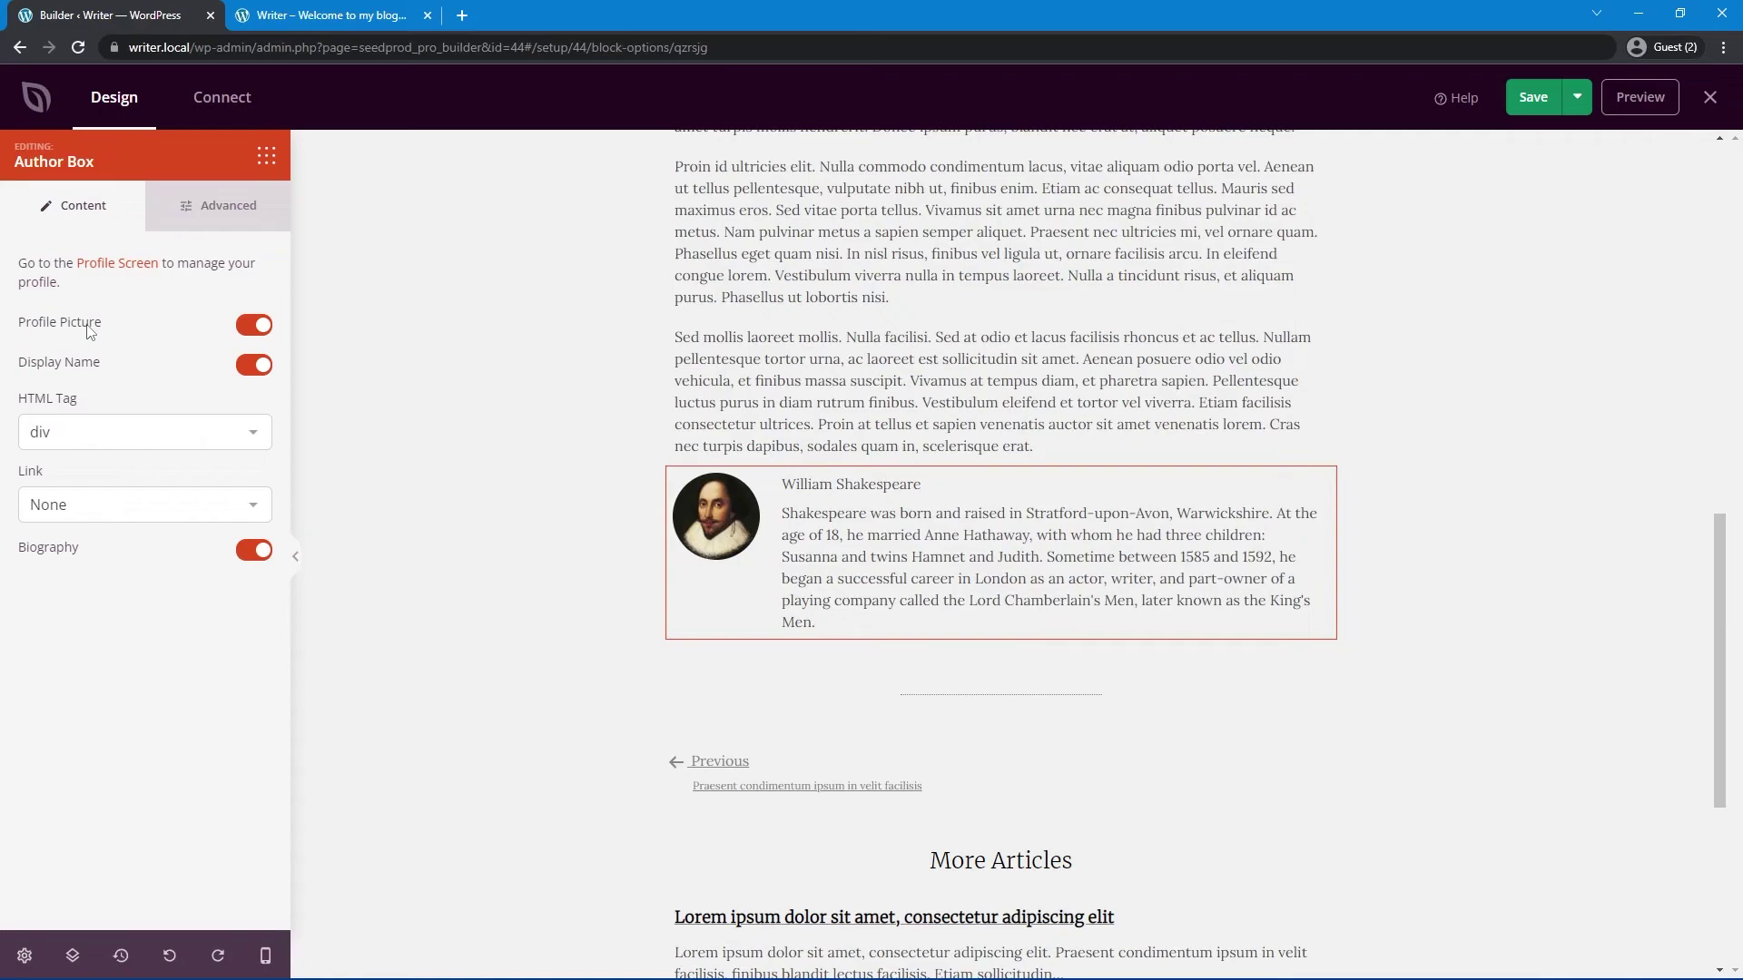
pyautogui.click(90, 438)
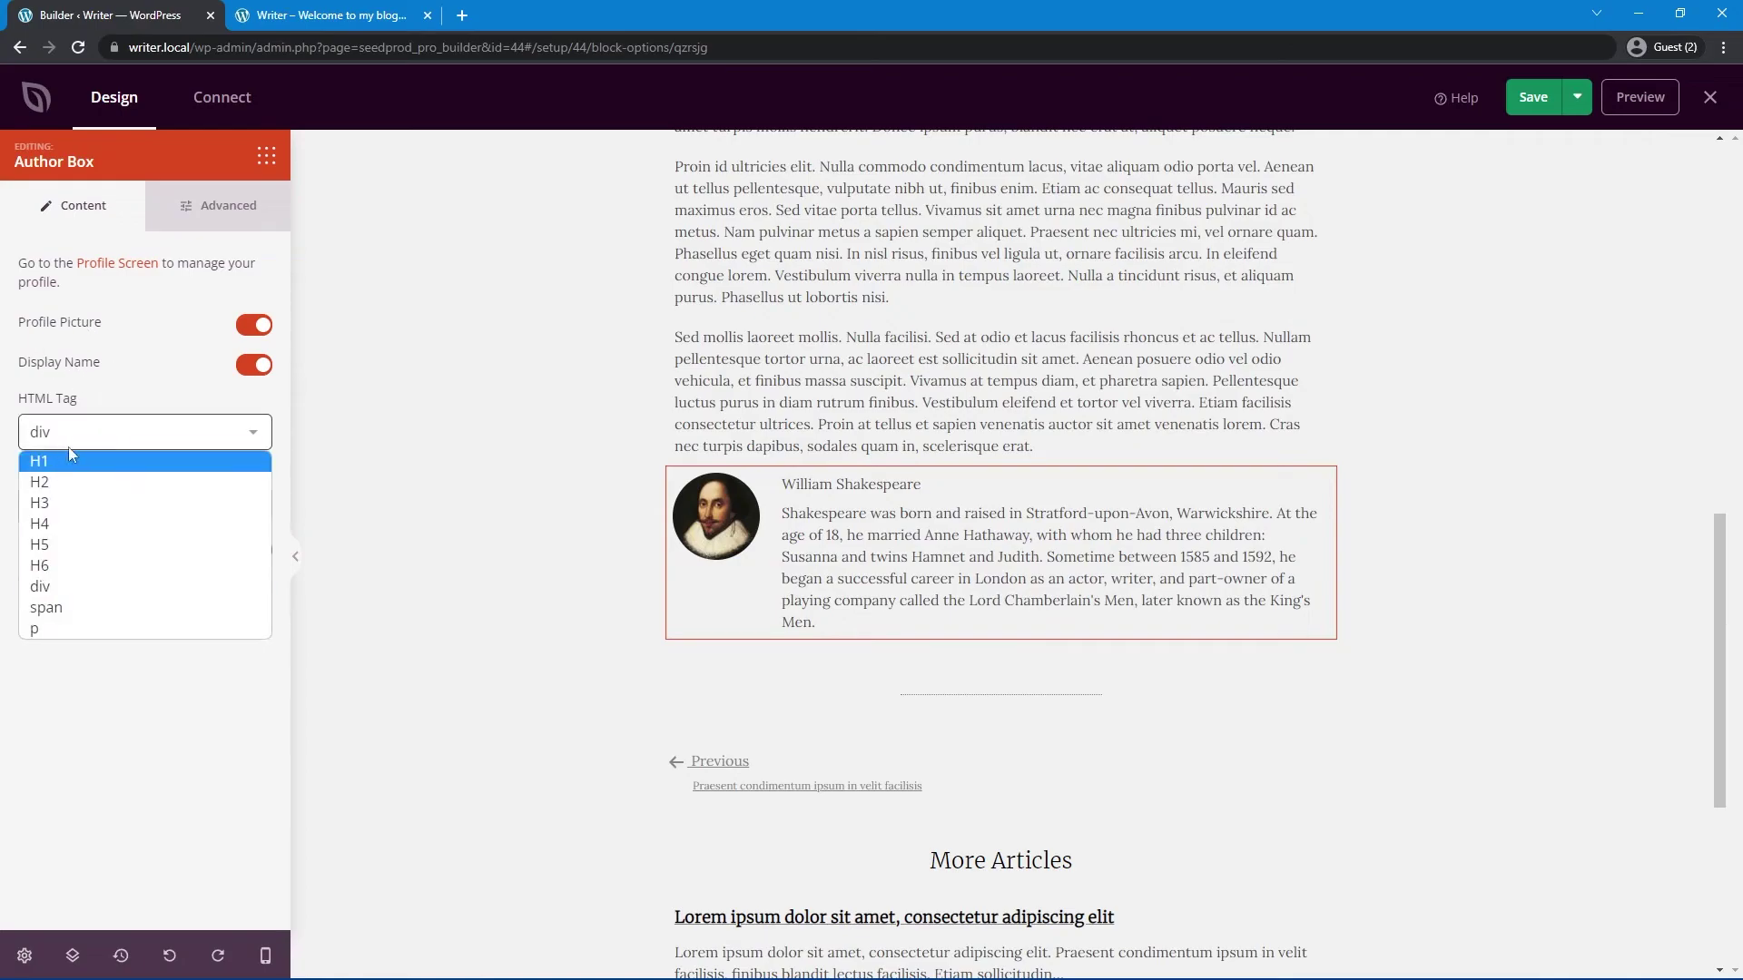
pyautogui.click(70, 463)
pyautogui.click(133, 436)
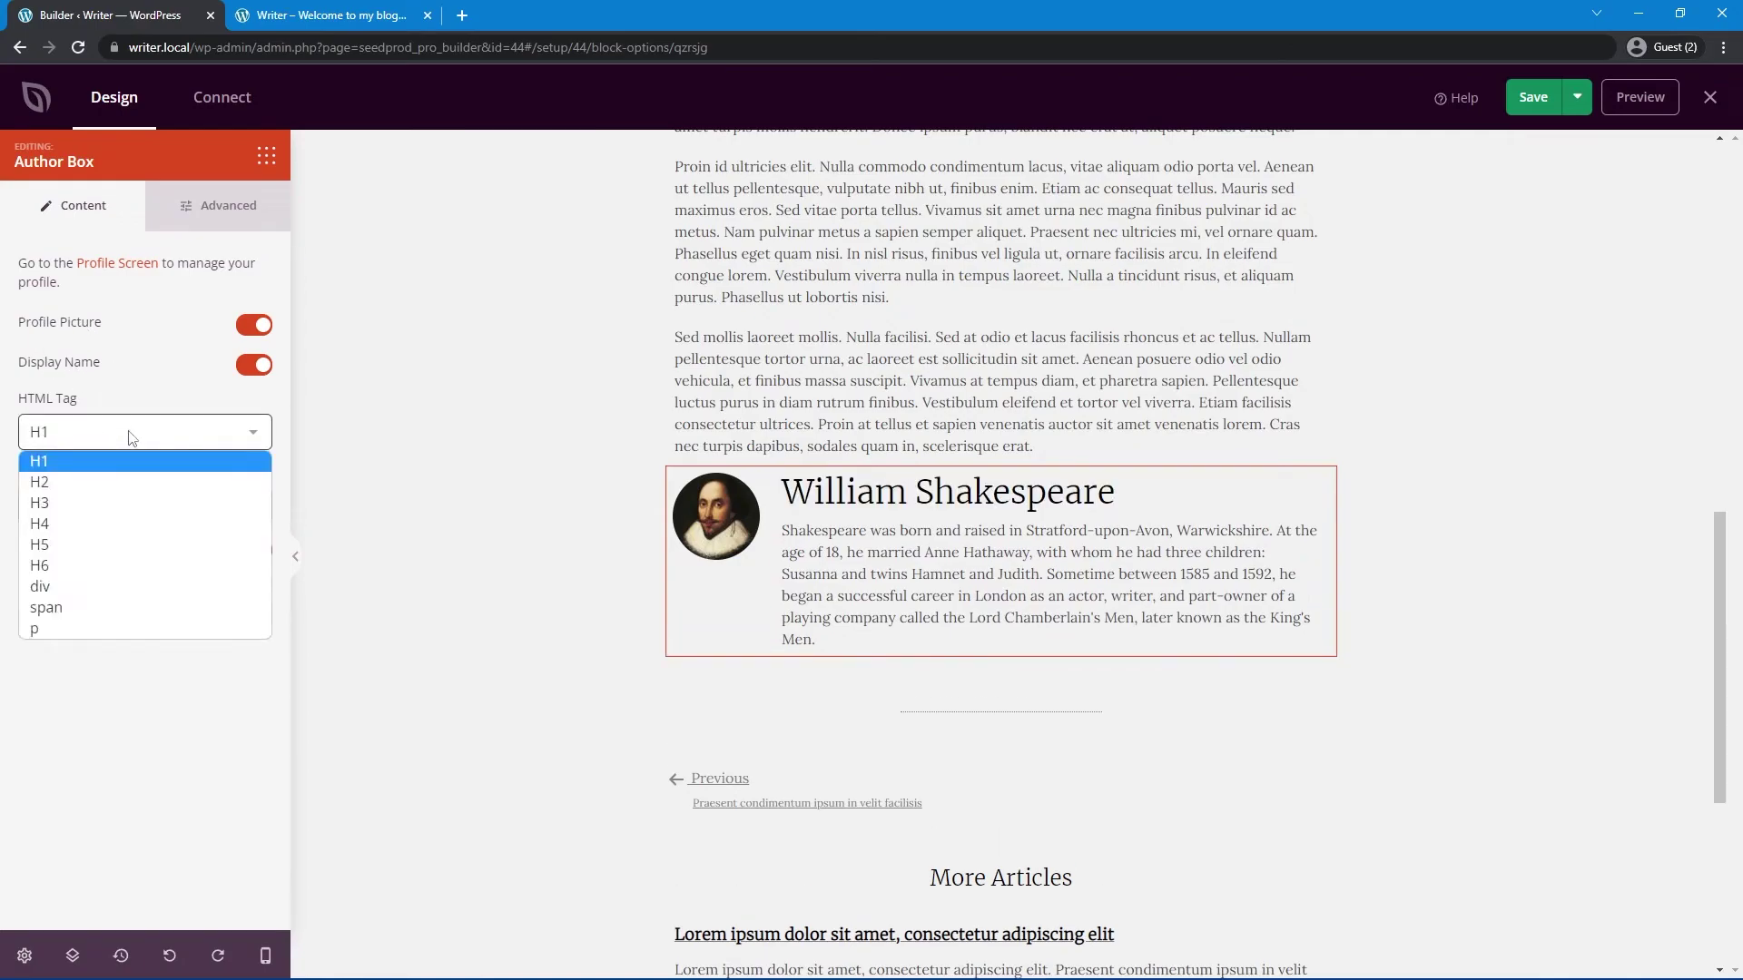
pyautogui.click(101, 515)
pyautogui.click(186, 508)
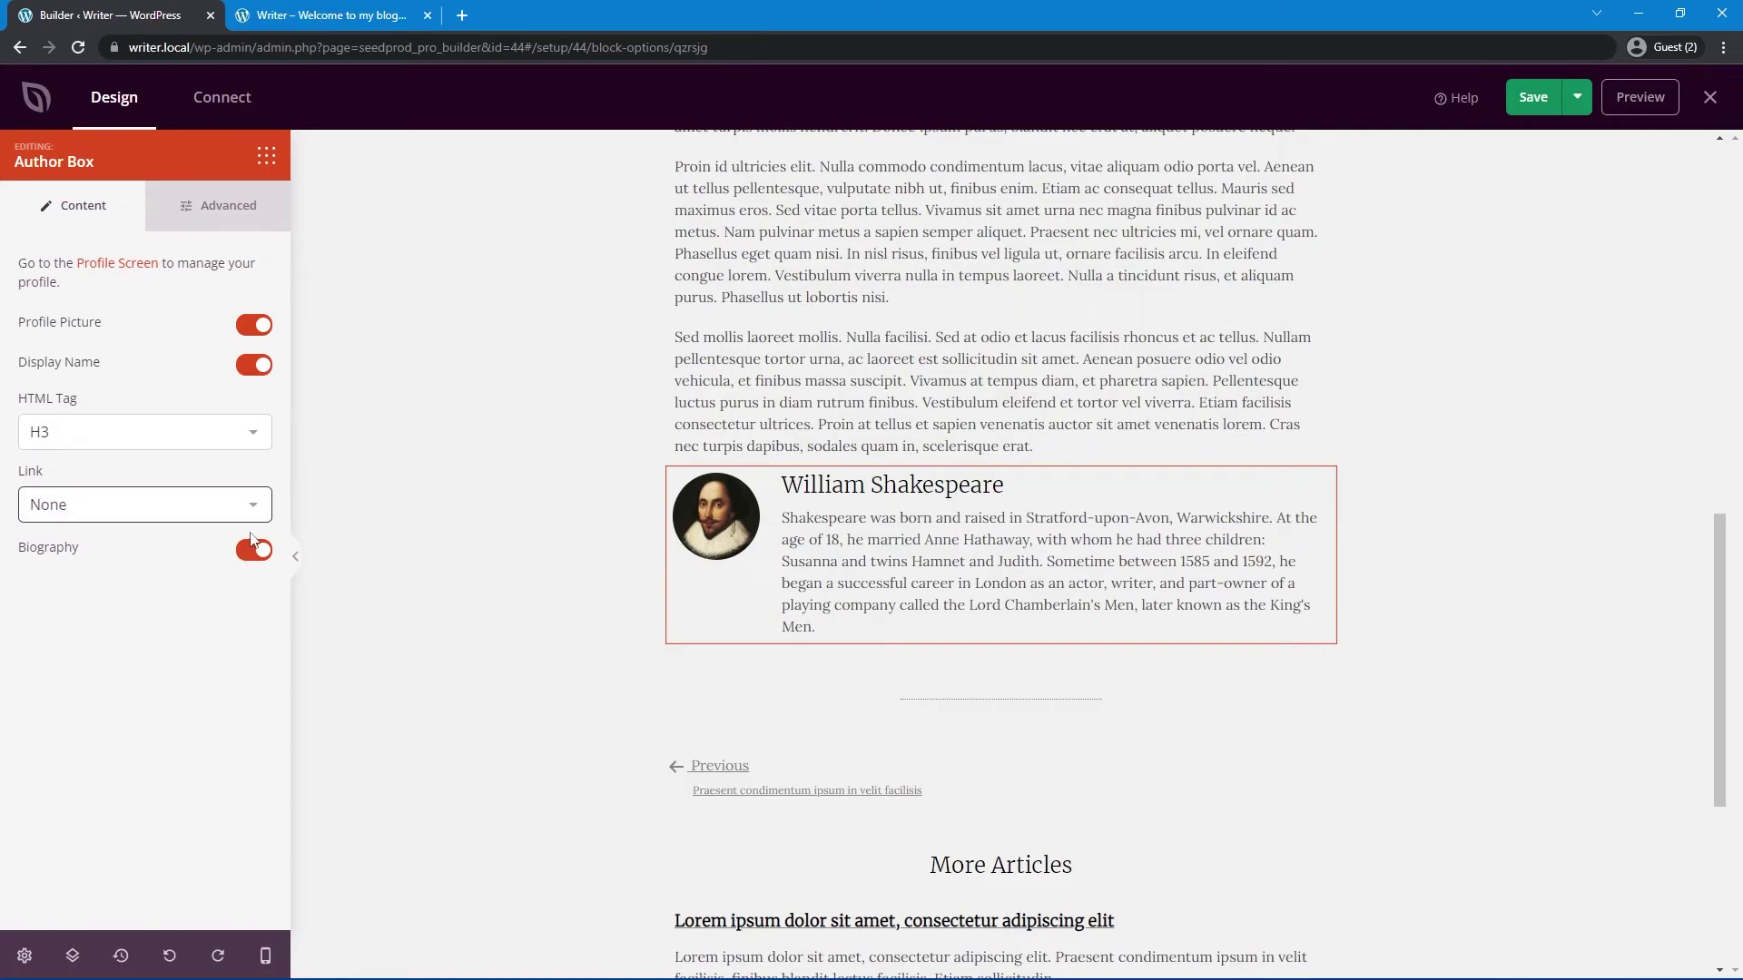
# Step: Give the Author Box a top margin of 50 in its Advanced spacing
pyautogui.click(211, 216)
pyautogui.click(84, 372)
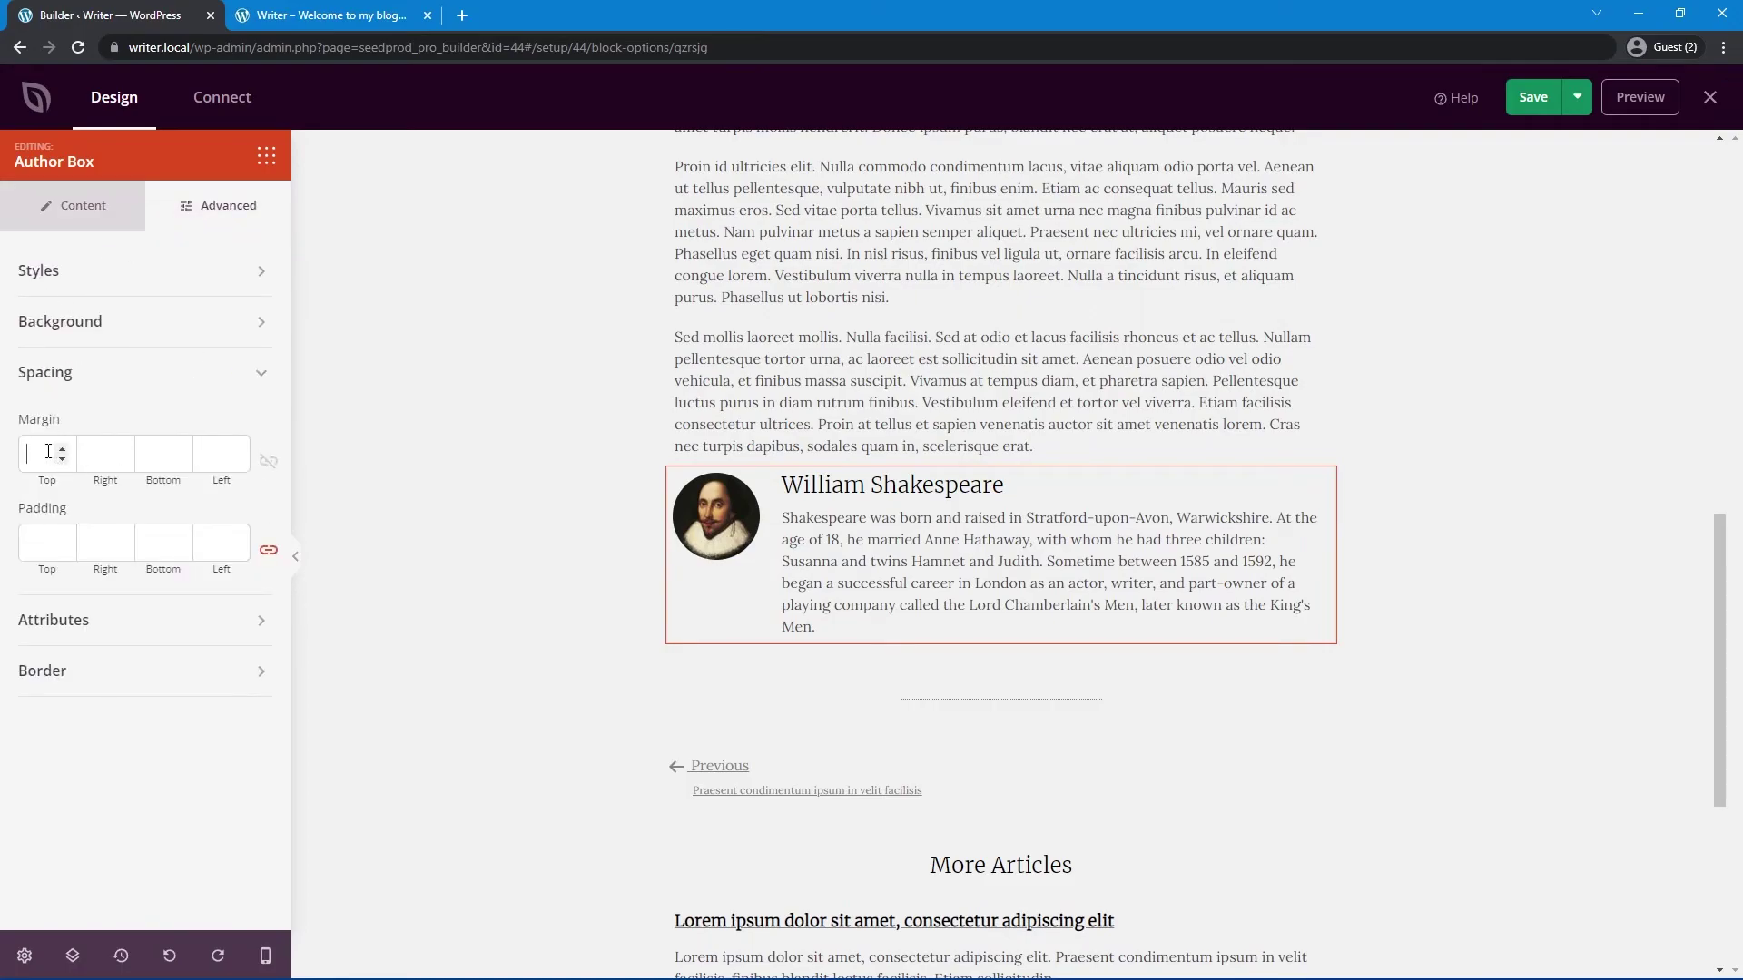
pyautogui.write('50')
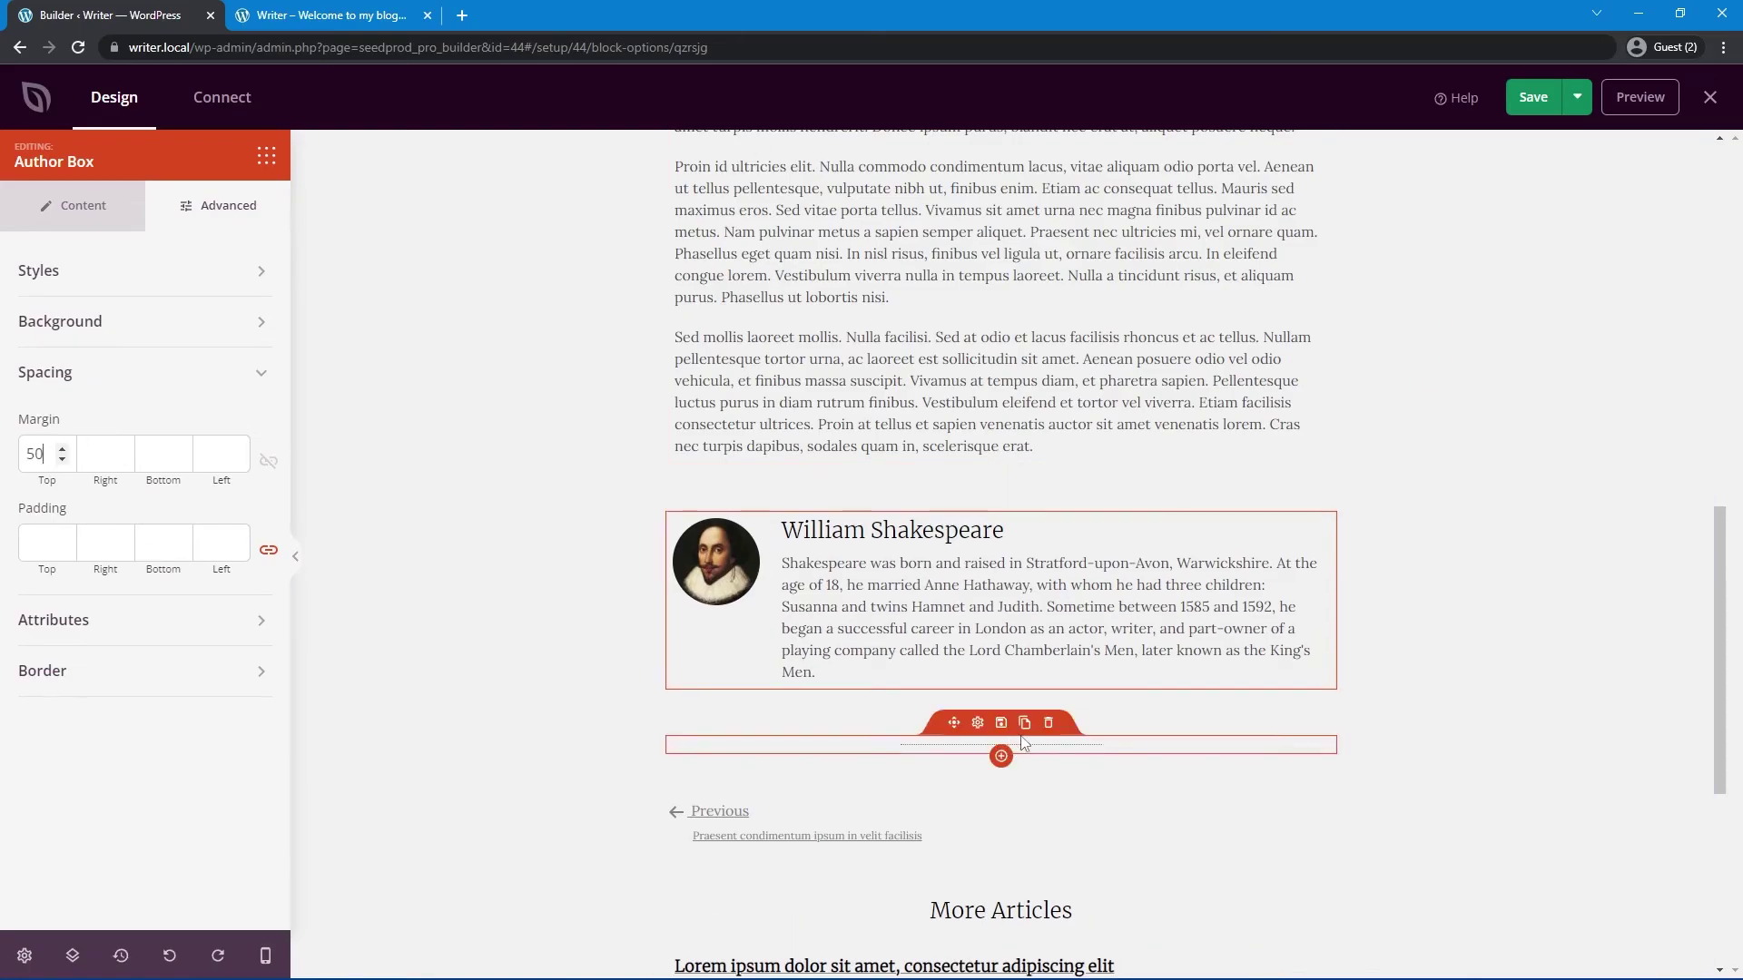
pyautogui.click(1022, 743)
pyautogui.scroll(-6, 1023, 744)
# Step: Place a copy of the dotted divider above the Author Box
pyautogui.scroll(5, 885, 504)
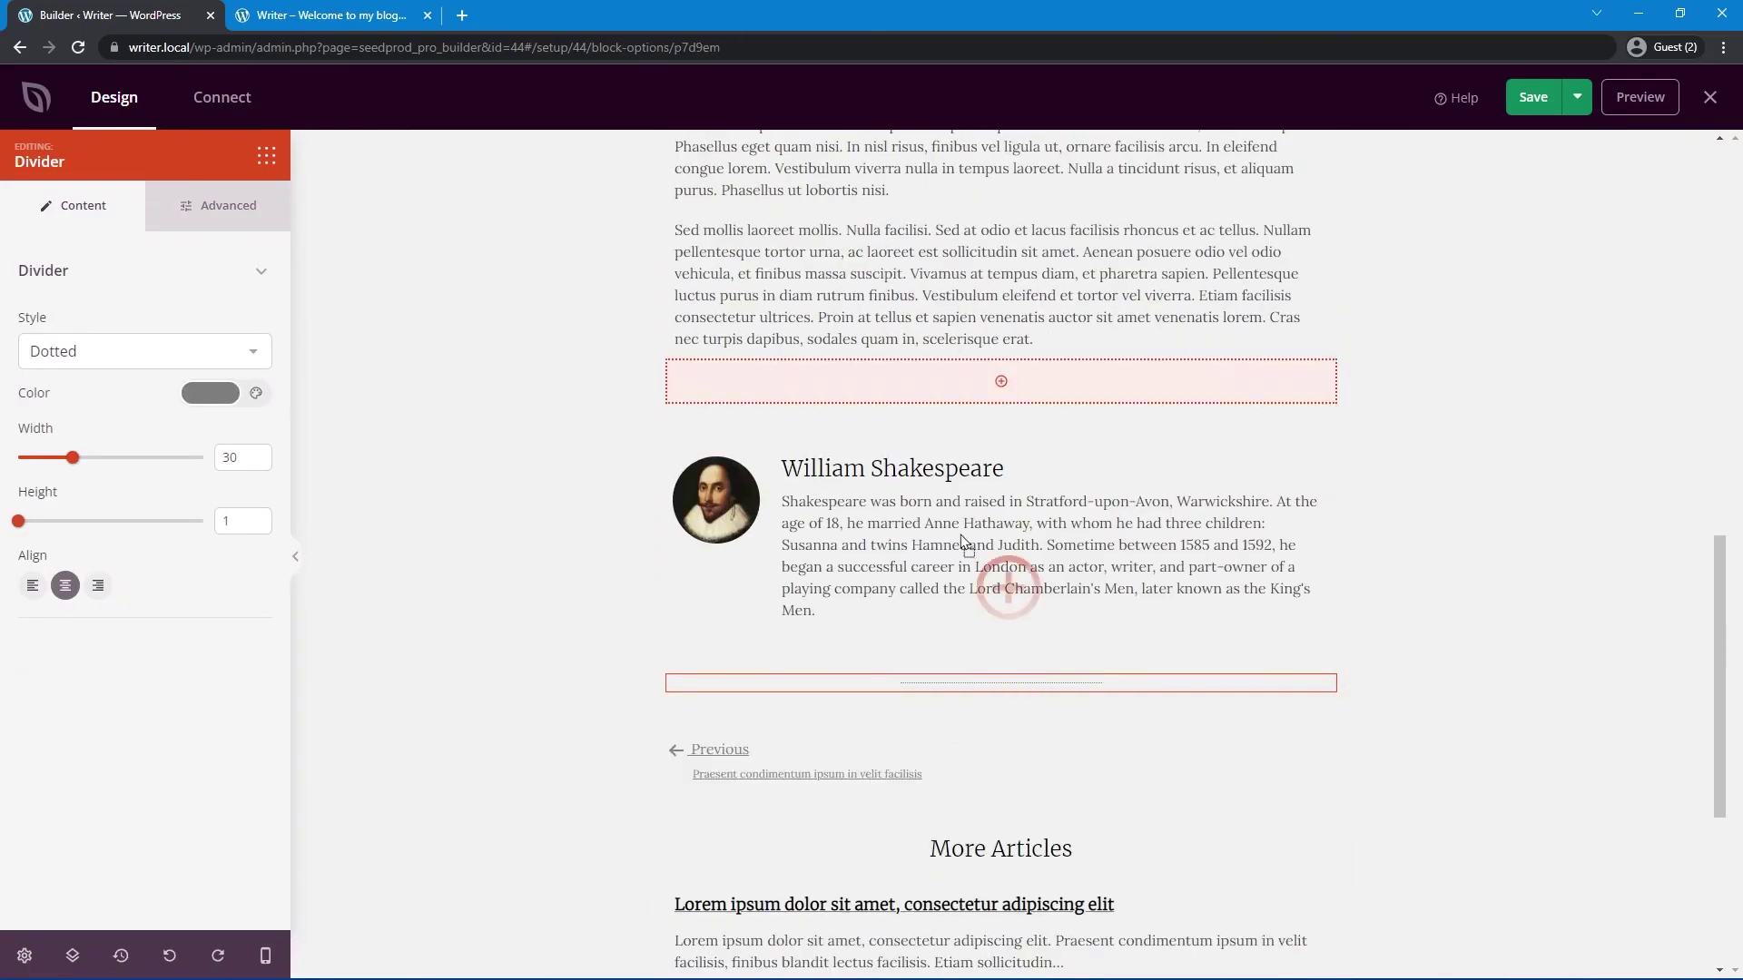
pyautogui.click(1522, 302)
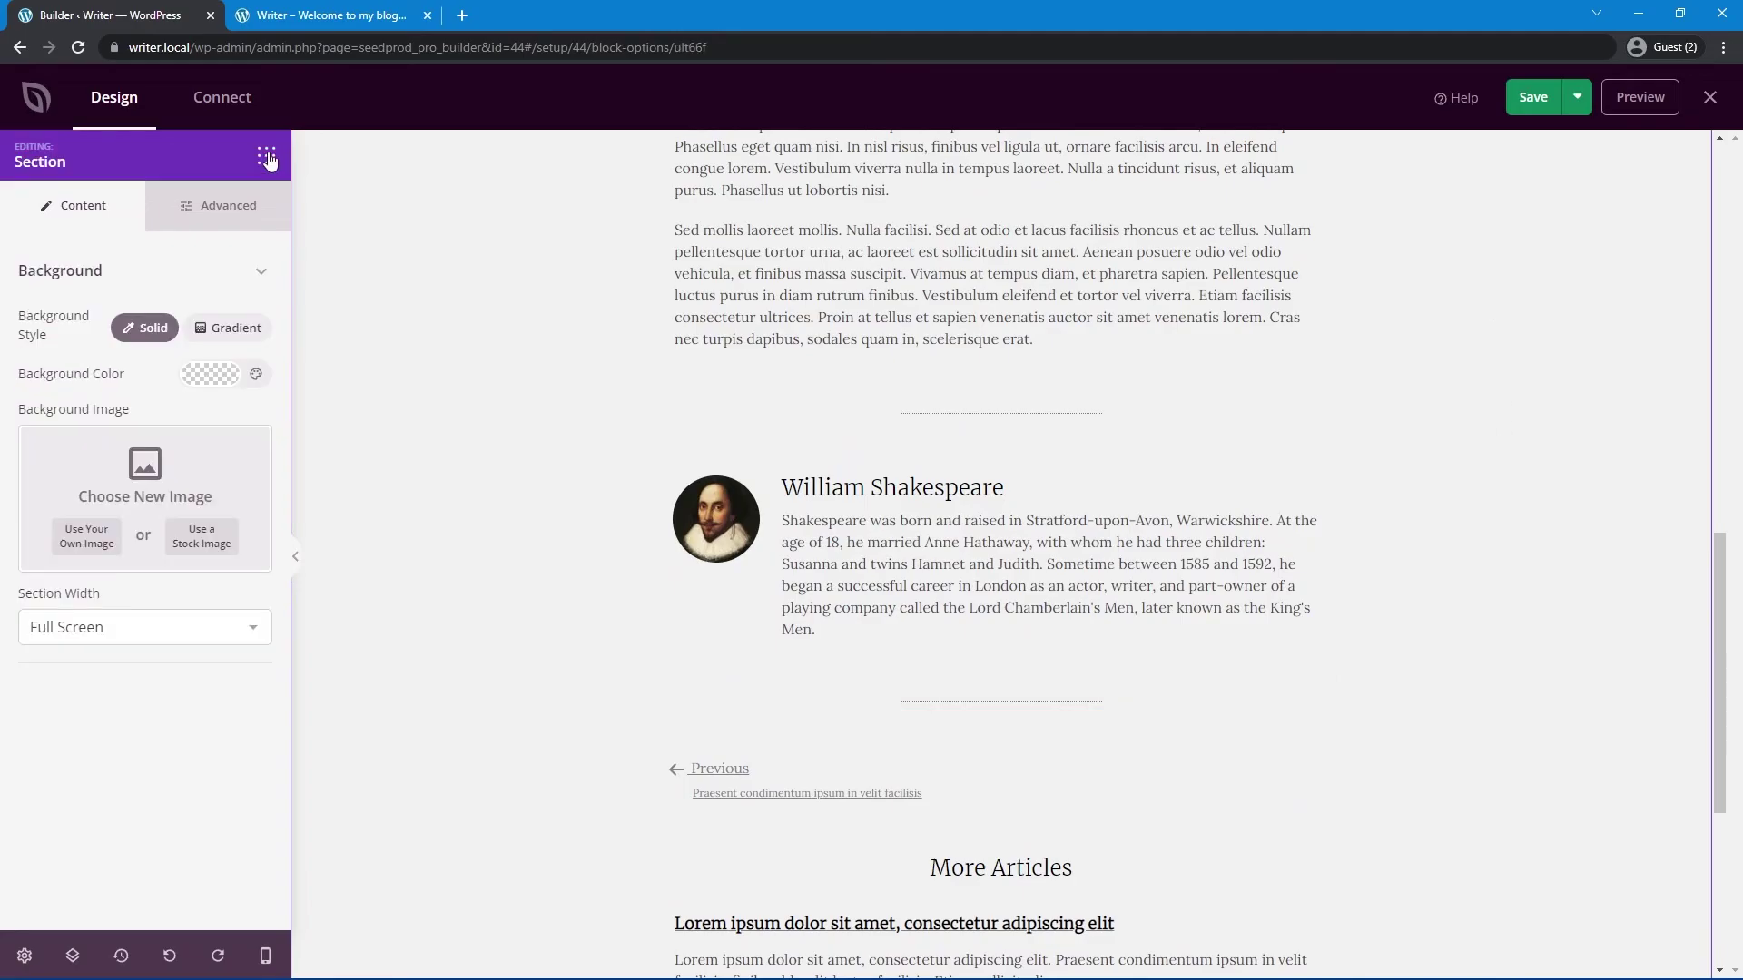
pyautogui.click(266, 156)
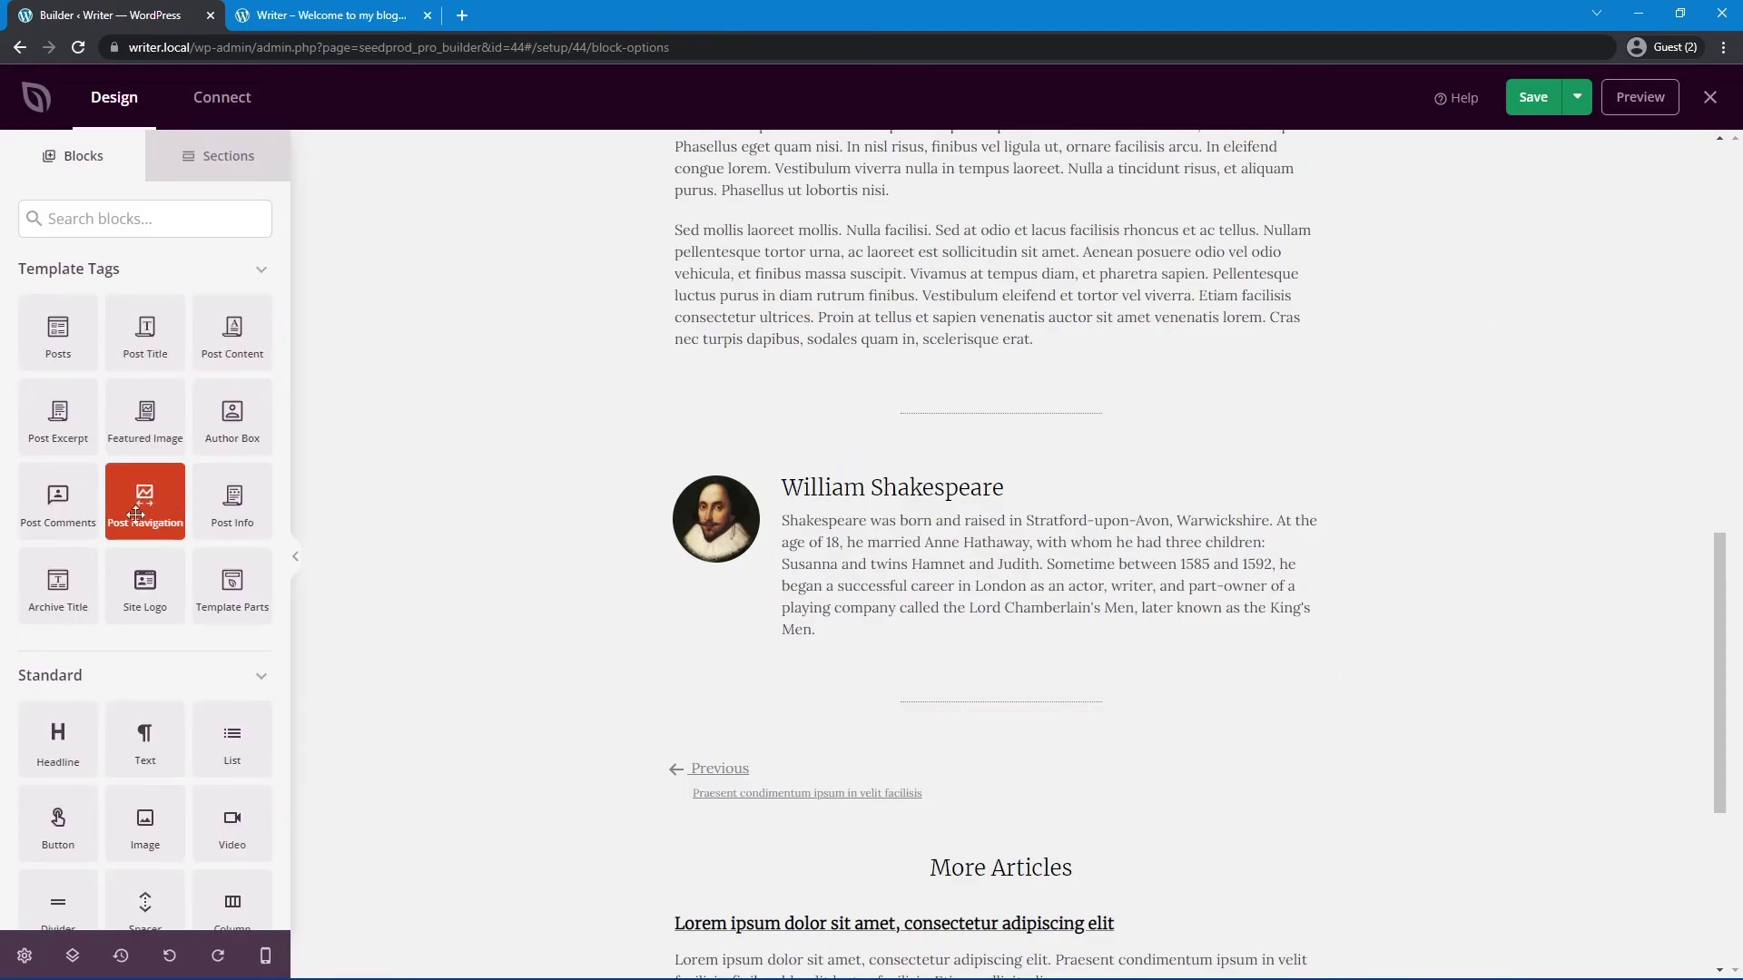
pyautogui.scroll(-4, 1508, 558)
pyautogui.scroll(20, 1494, 587)
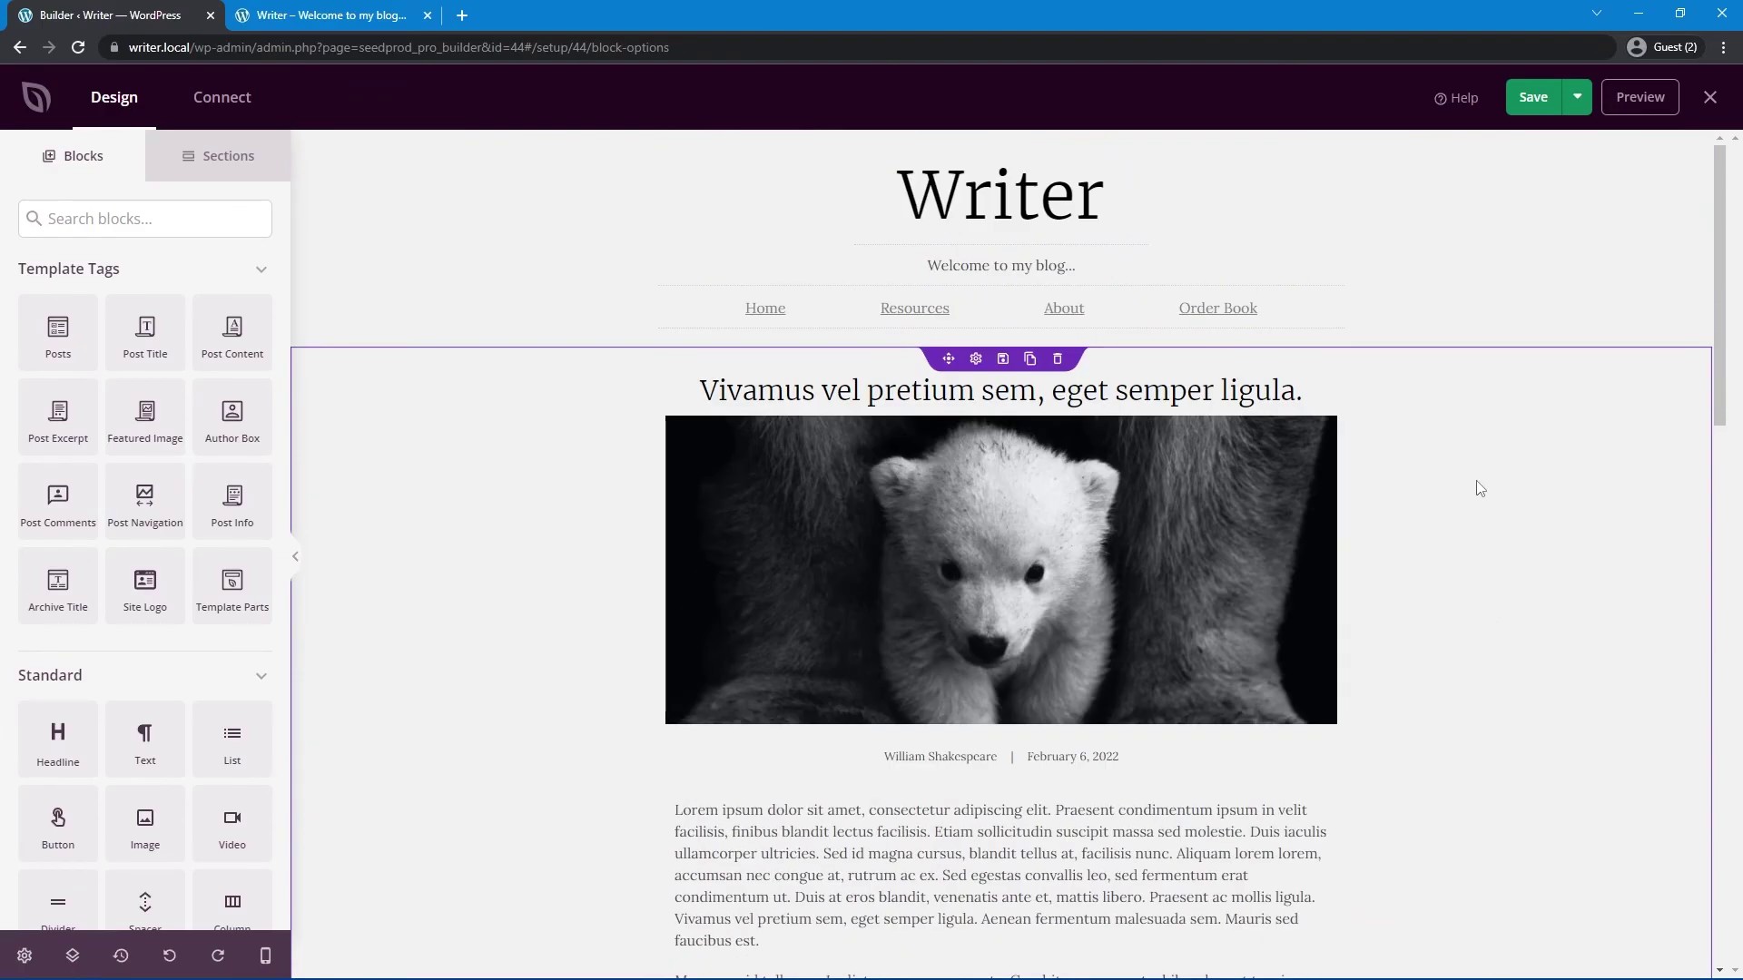
# Step: Save the Post template, close the builder, and switch to the blog front page tab
pyautogui.click(1536, 103)
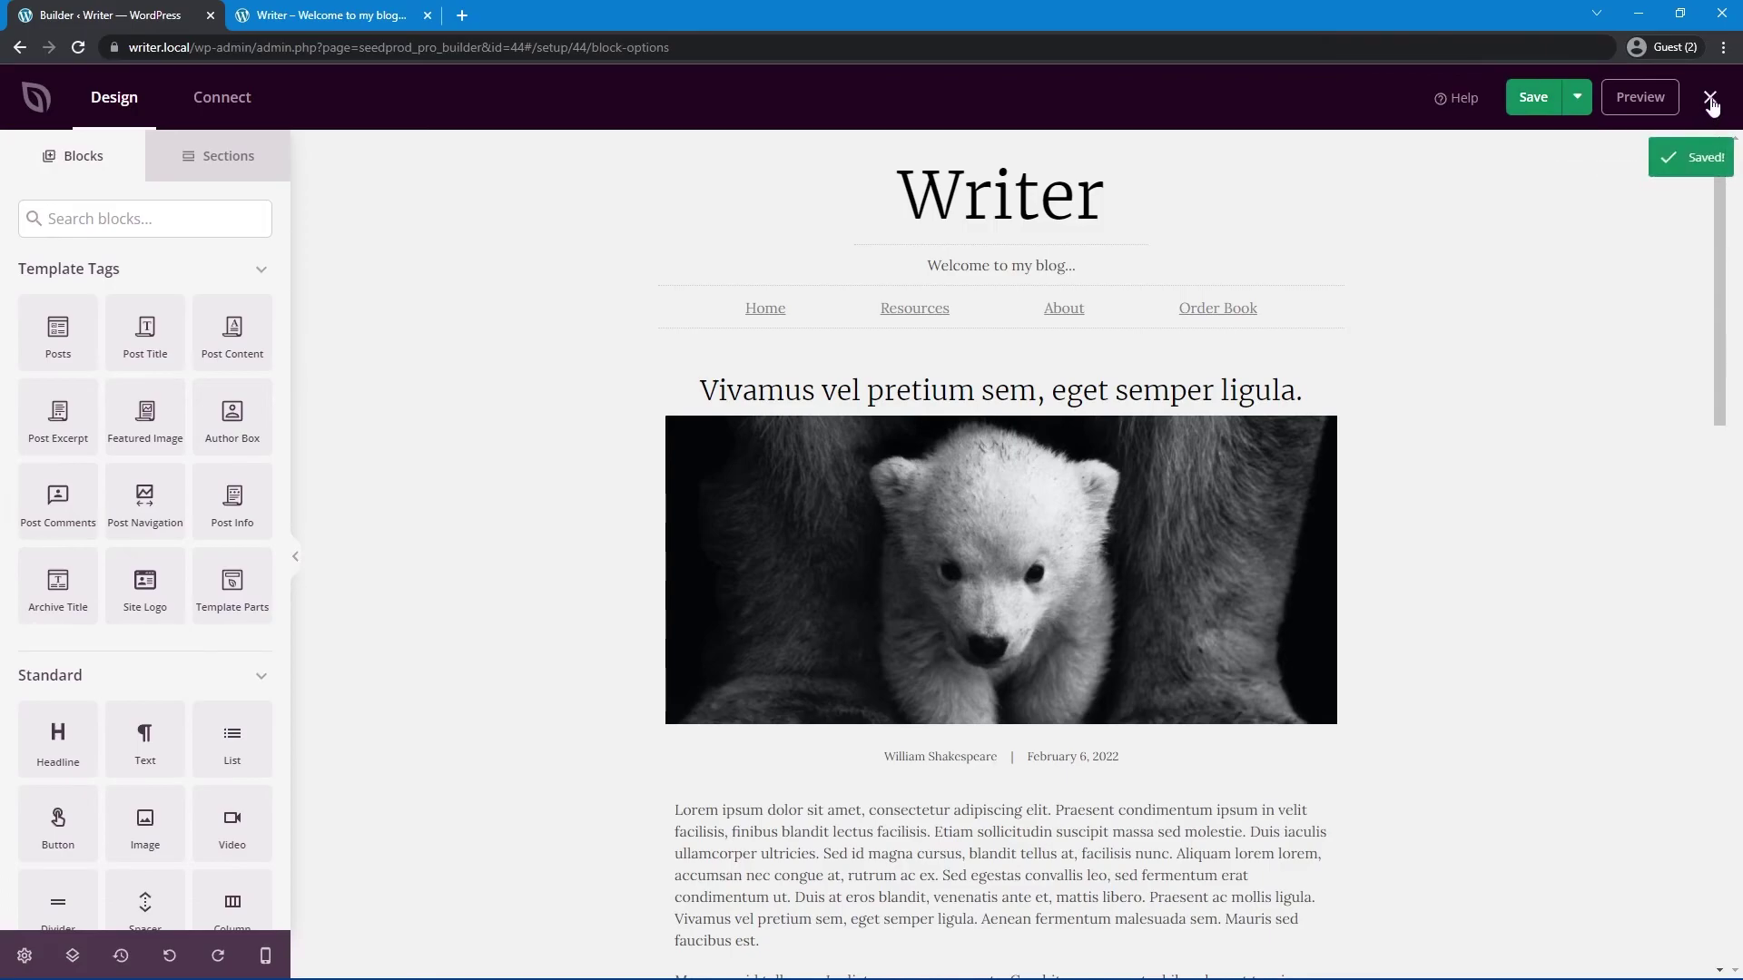
pyautogui.click(1709, 100)
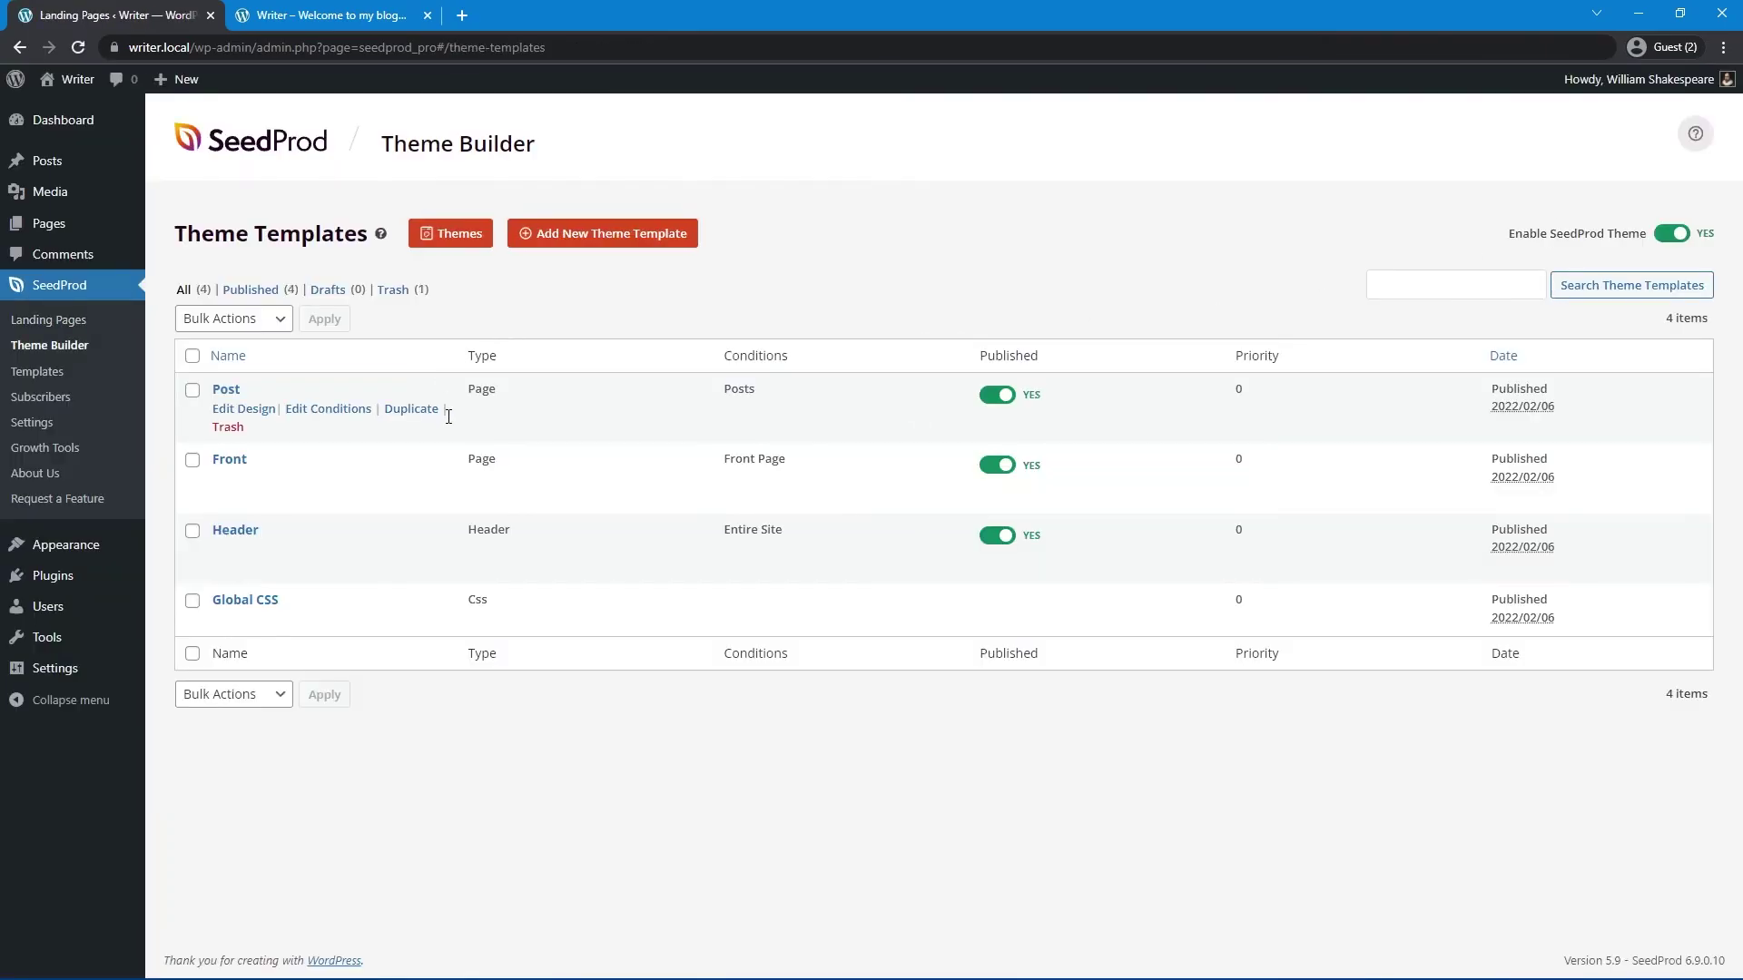
pyautogui.moveTo(435, 522)
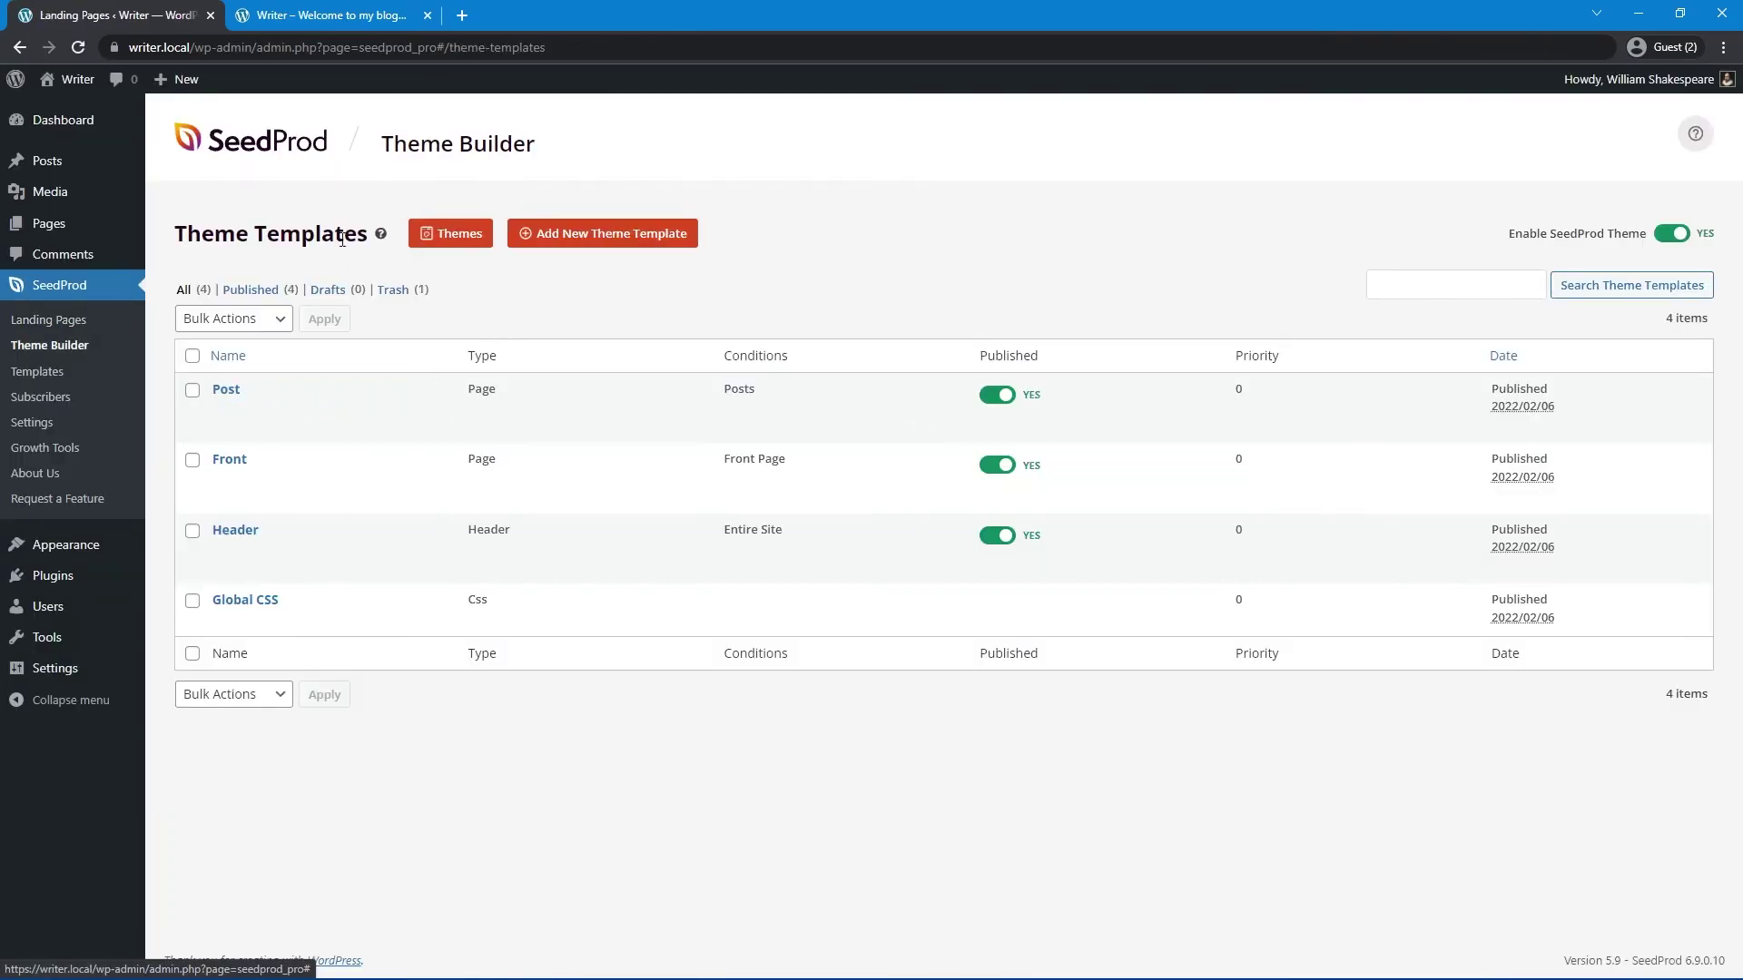
pyautogui.click(314, 18)
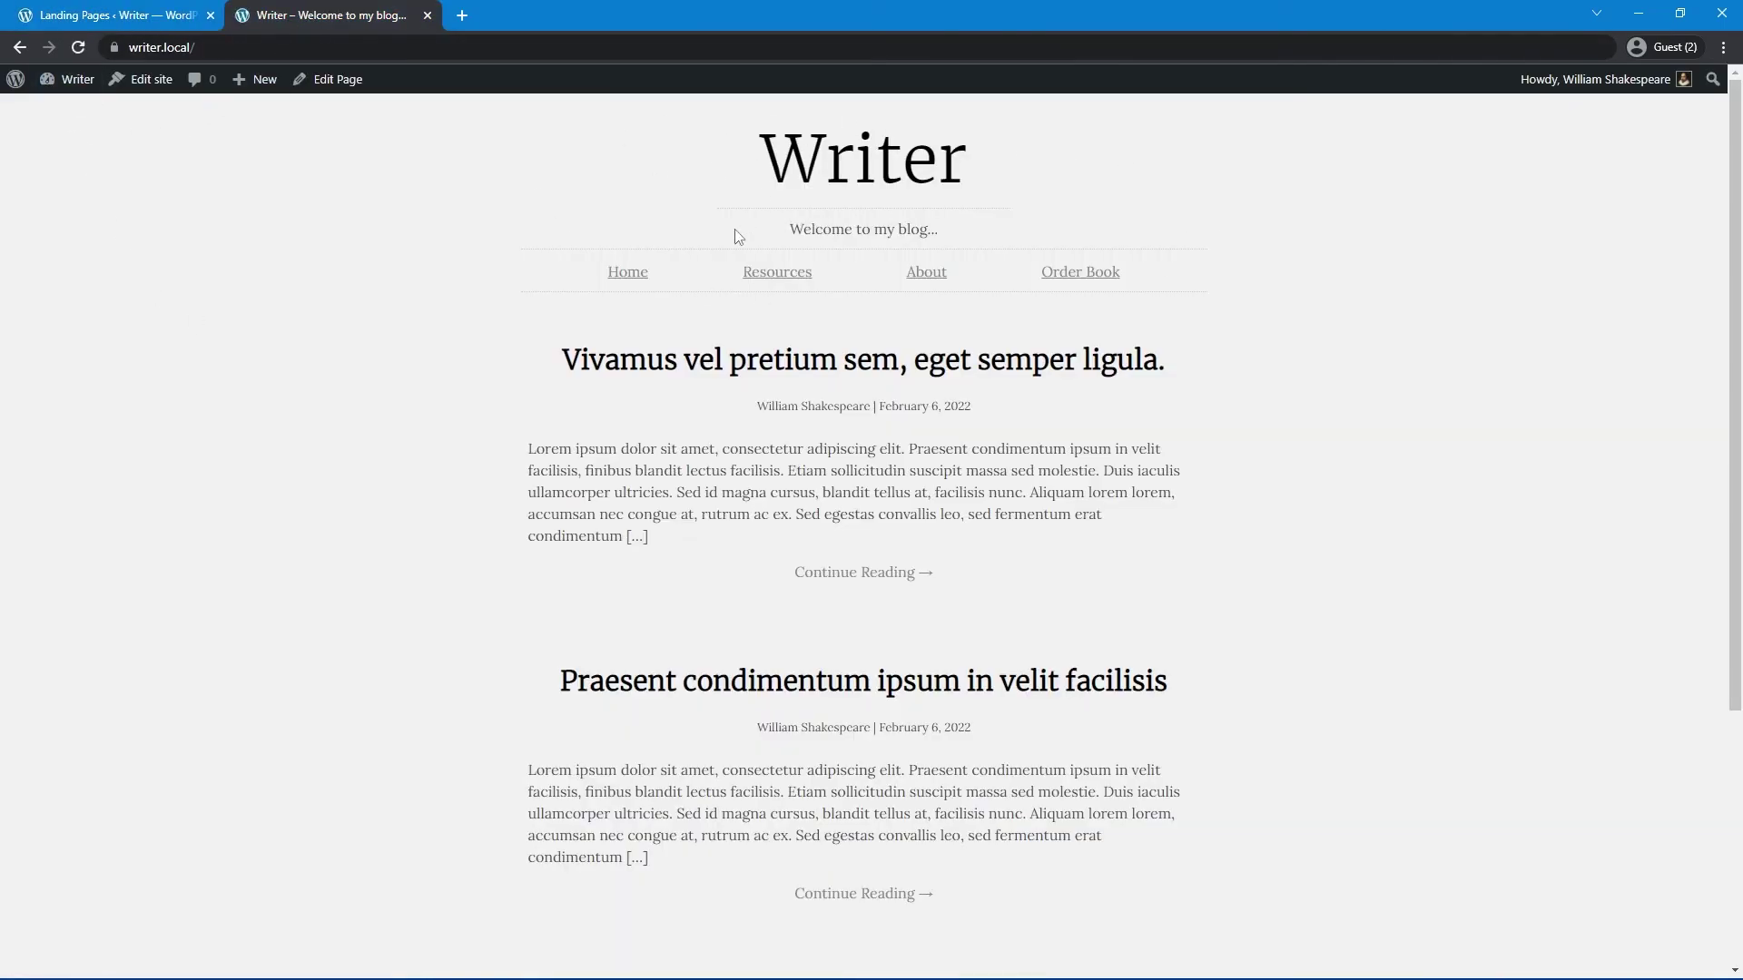
# Step: Open the 'Vivamus vel pretium sem' post and scroll down to its author box, navigation and More Articles
pyautogui.scroll(-4, 708, 366)
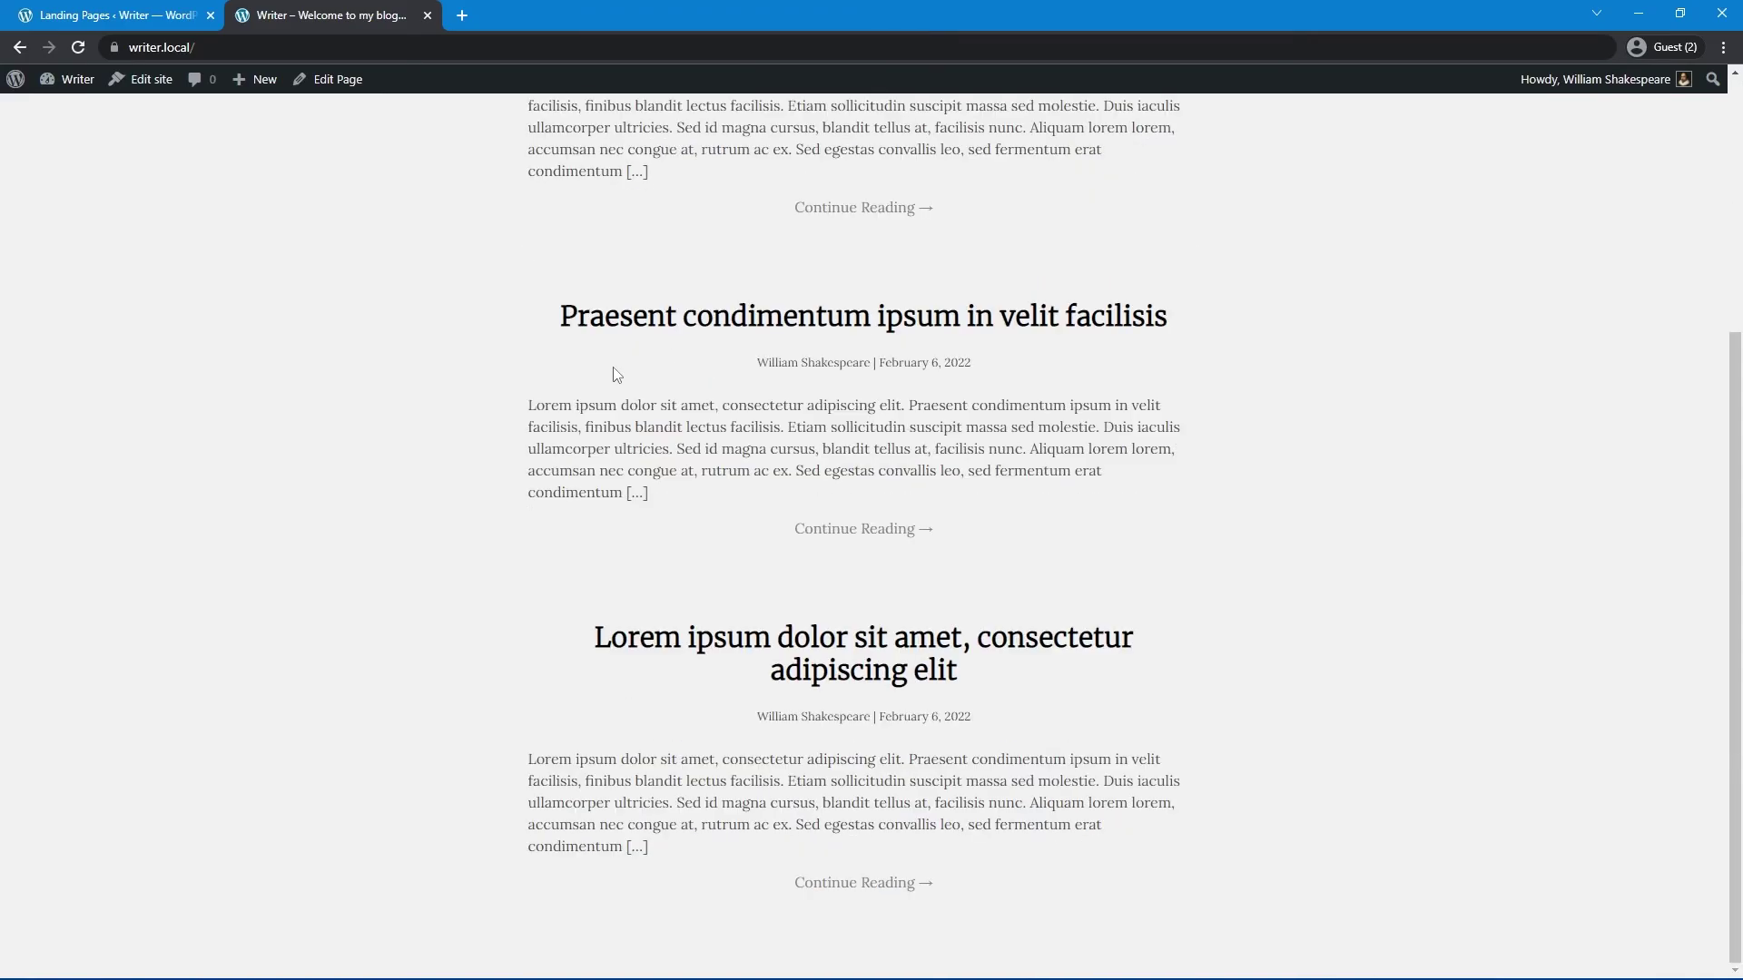
pyautogui.scroll(4, 563, 556)
pyautogui.click(867, 368)
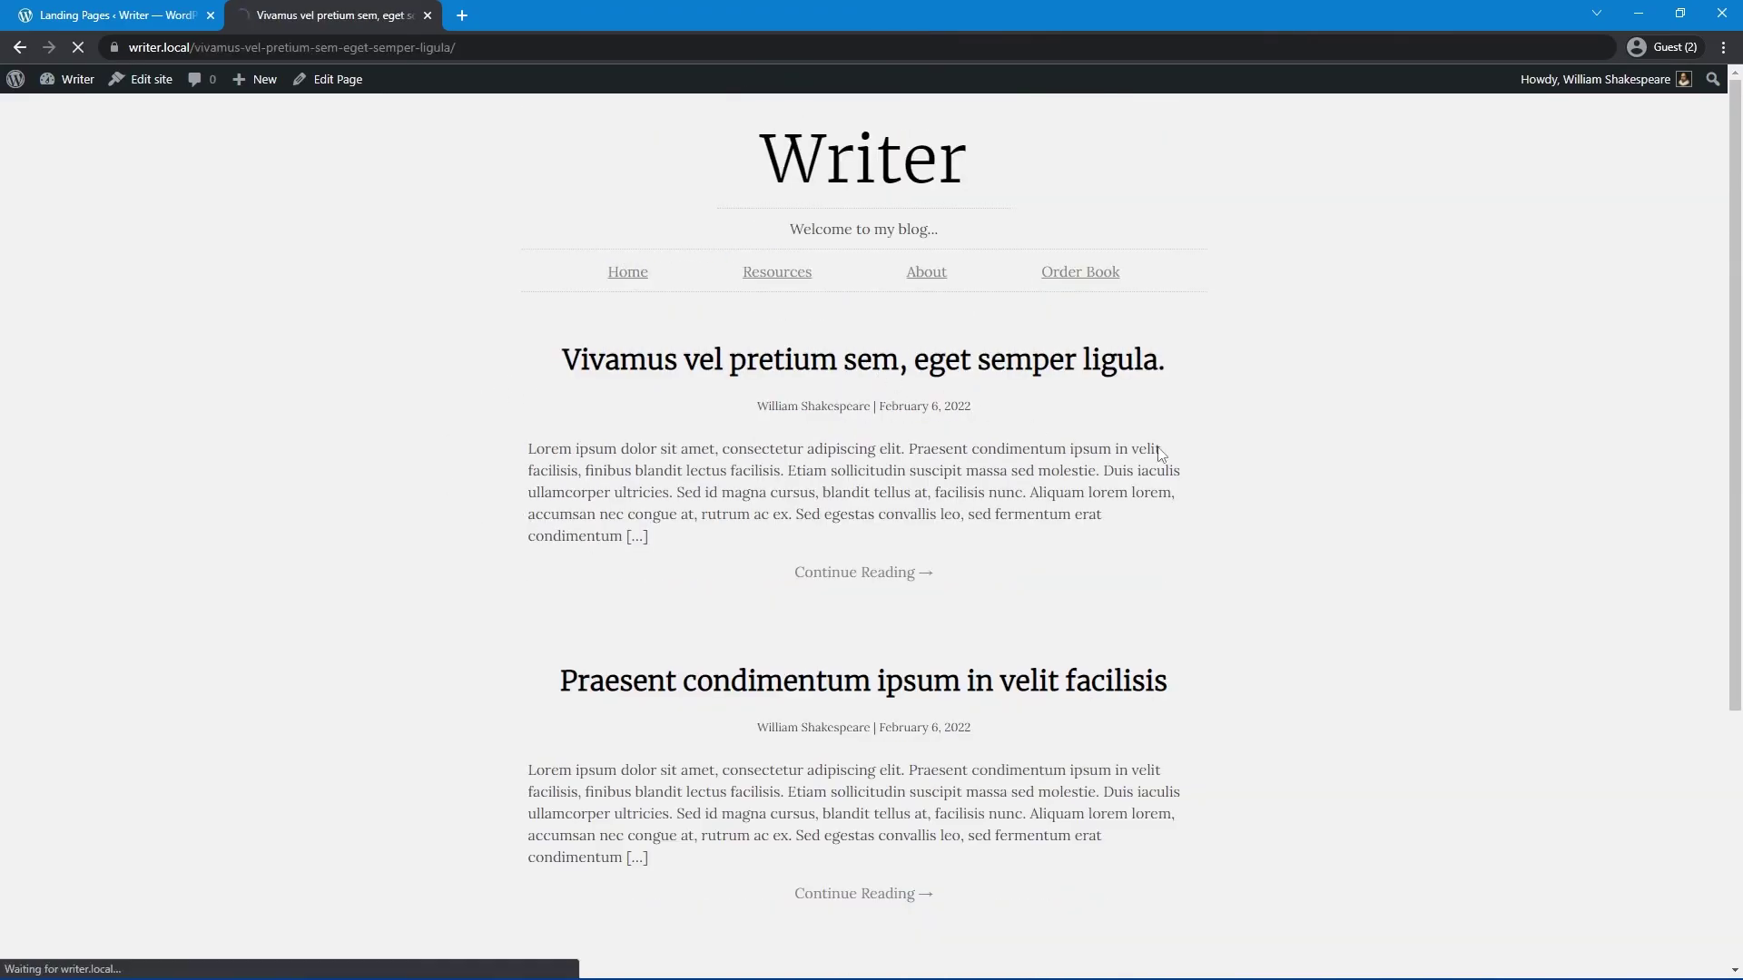
pyautogui.moveTo(589, 356); pyautogui.dragTo(1117, 355)
pyautogui.click(1346, 358)
pyautogui.scroll(-2, 636, 315)
pyautogui.scroll(-2, 698, 366)
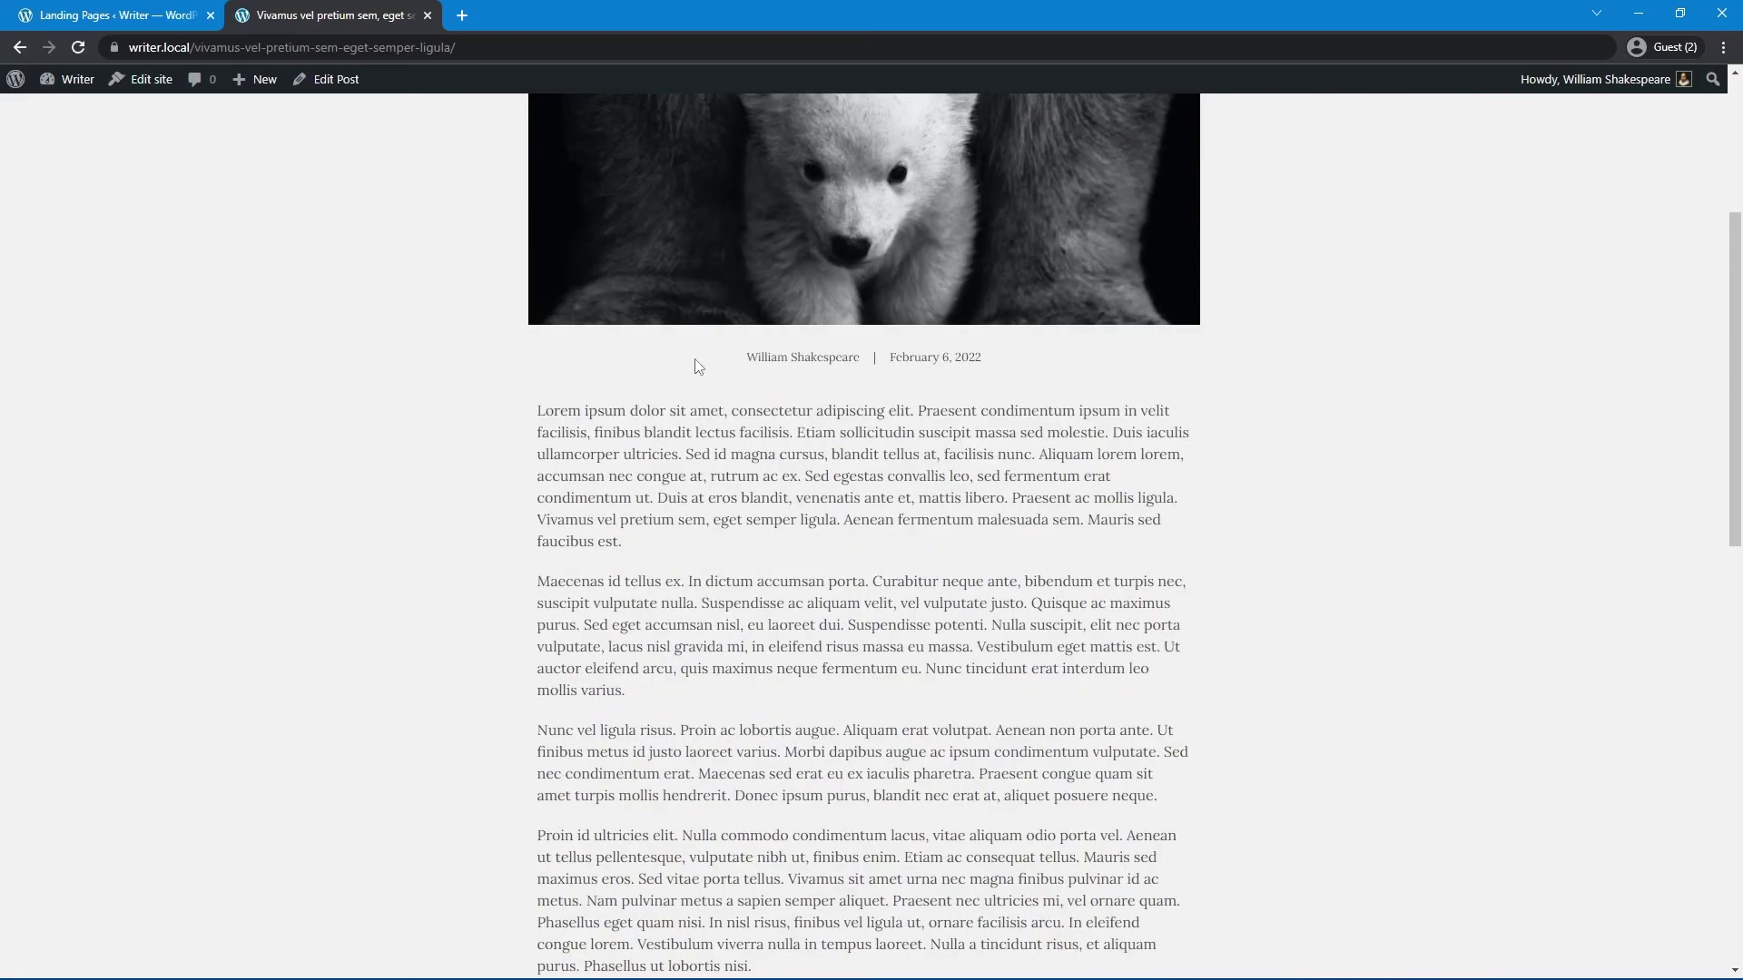
pyautogui.moveTo(1735, 287); pyautogui.dragTo(1736, 659)
pyautogui.scroll(-2, 781, 381)
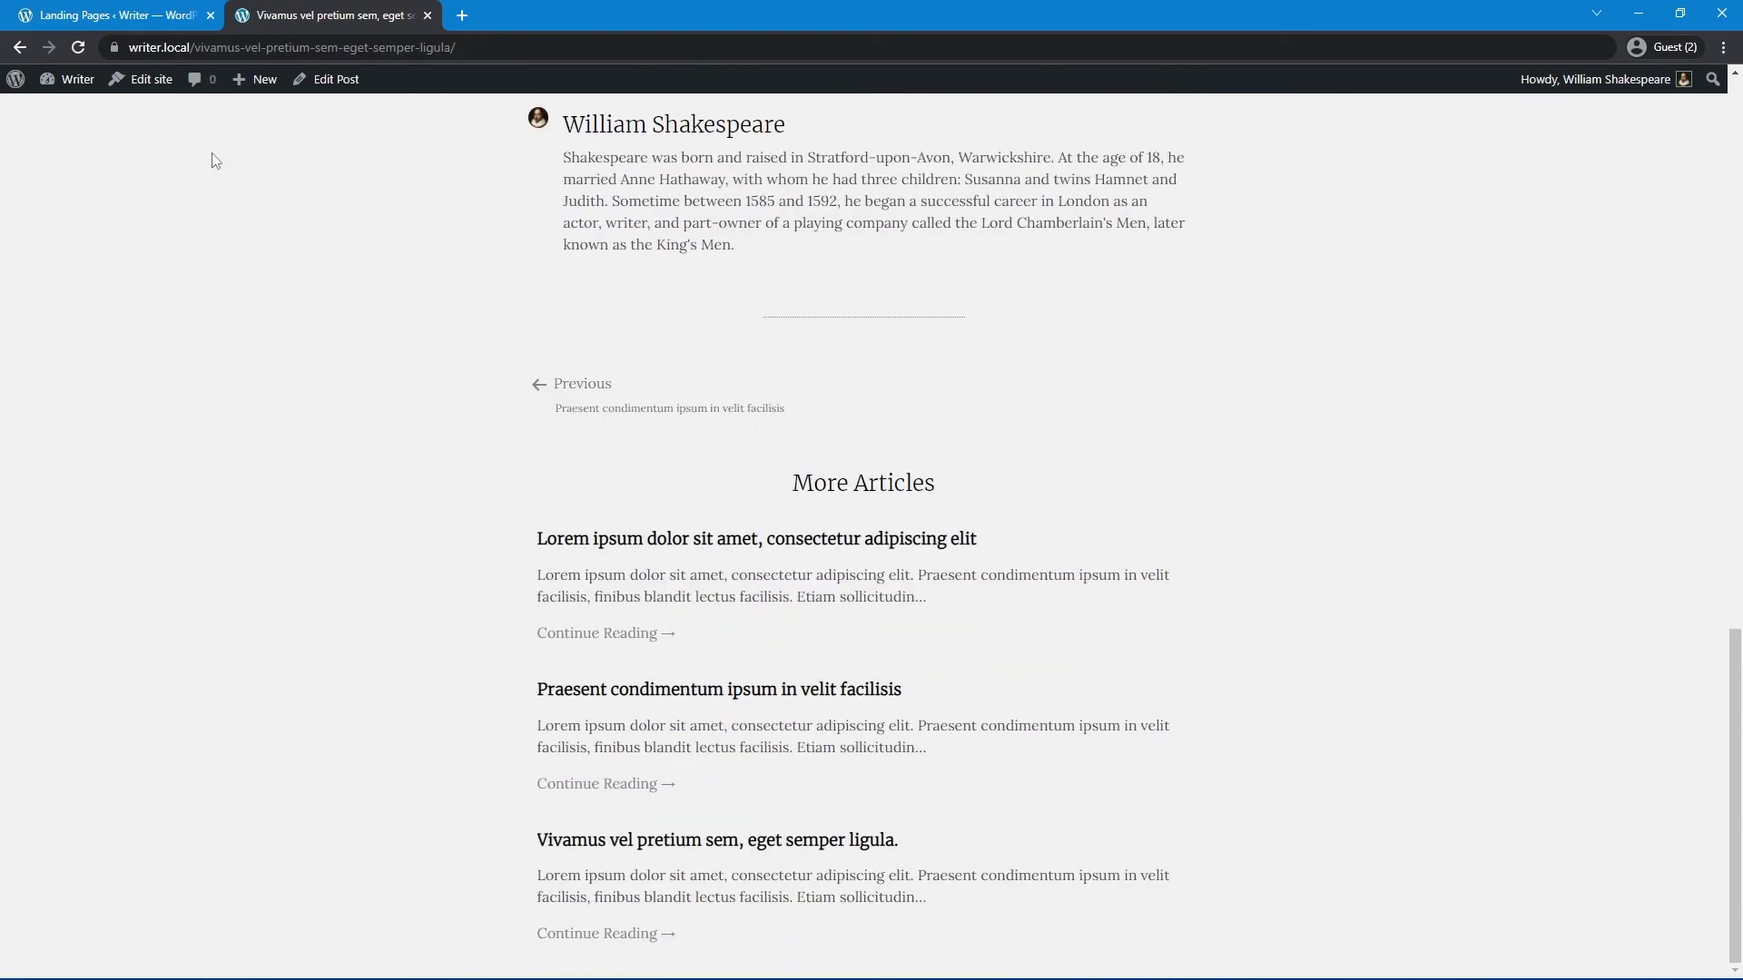
# Step: Open the Add New Theme Template form, view the template types, then dismiss it without creating one
pyautogui.click(143, 23)
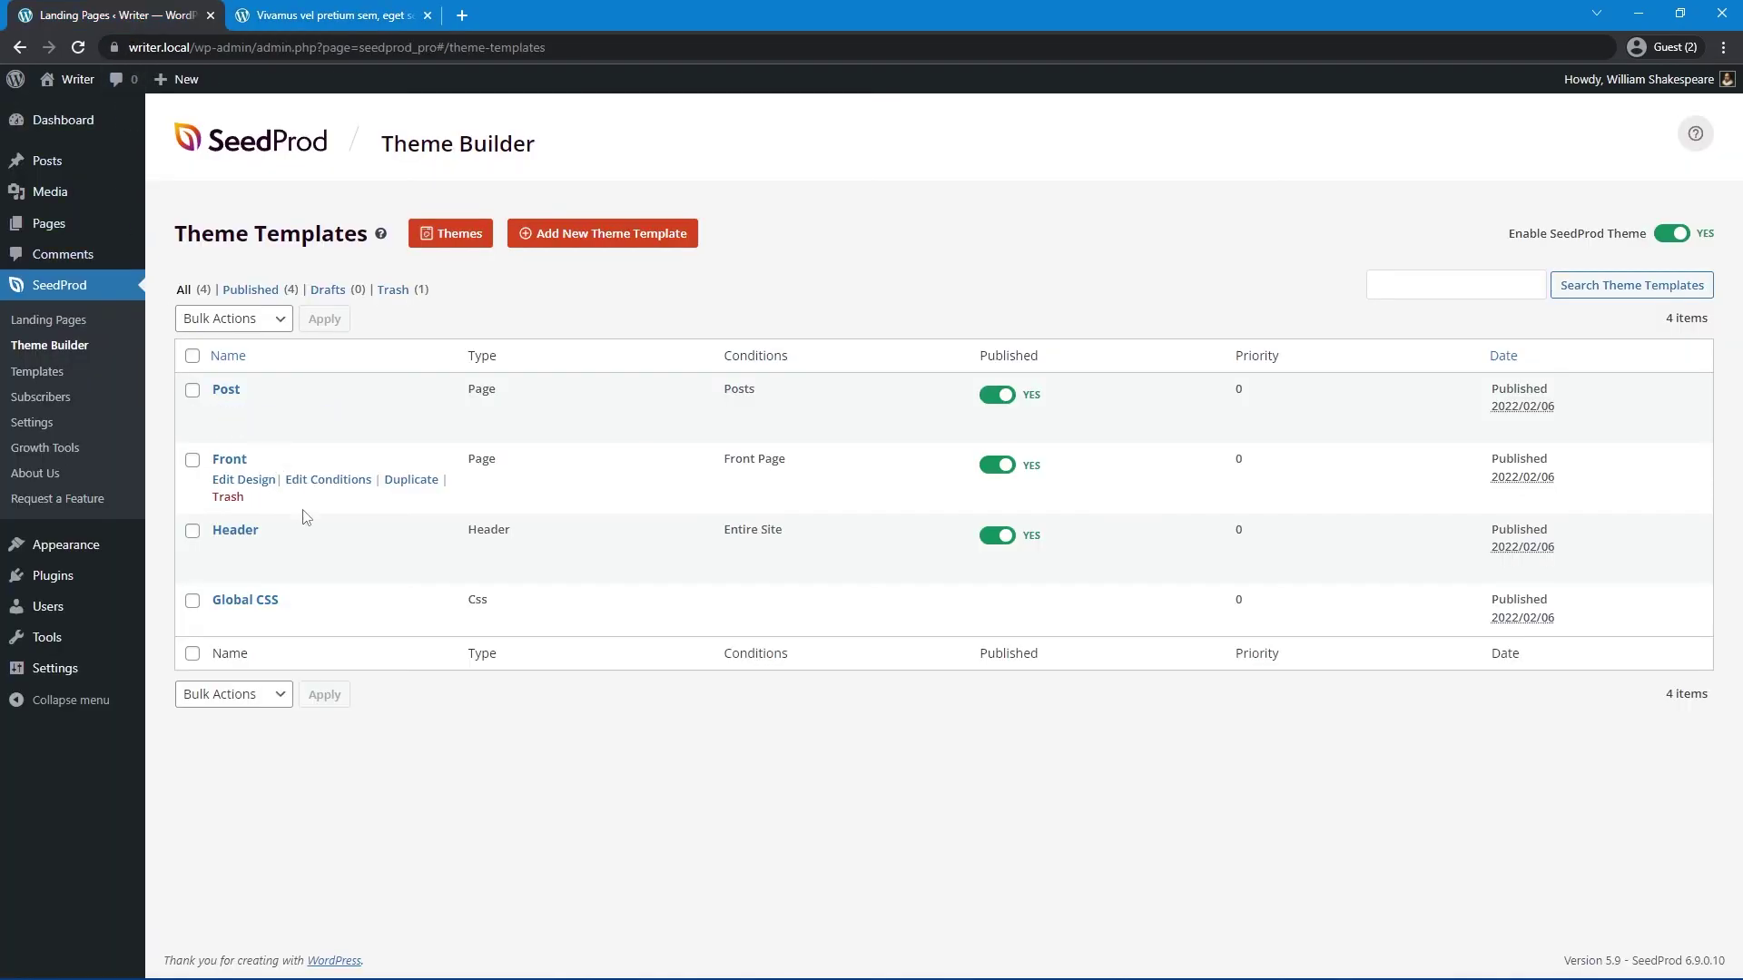
pyautogui.click(591, 236)
pyautogui.click(725, 565)
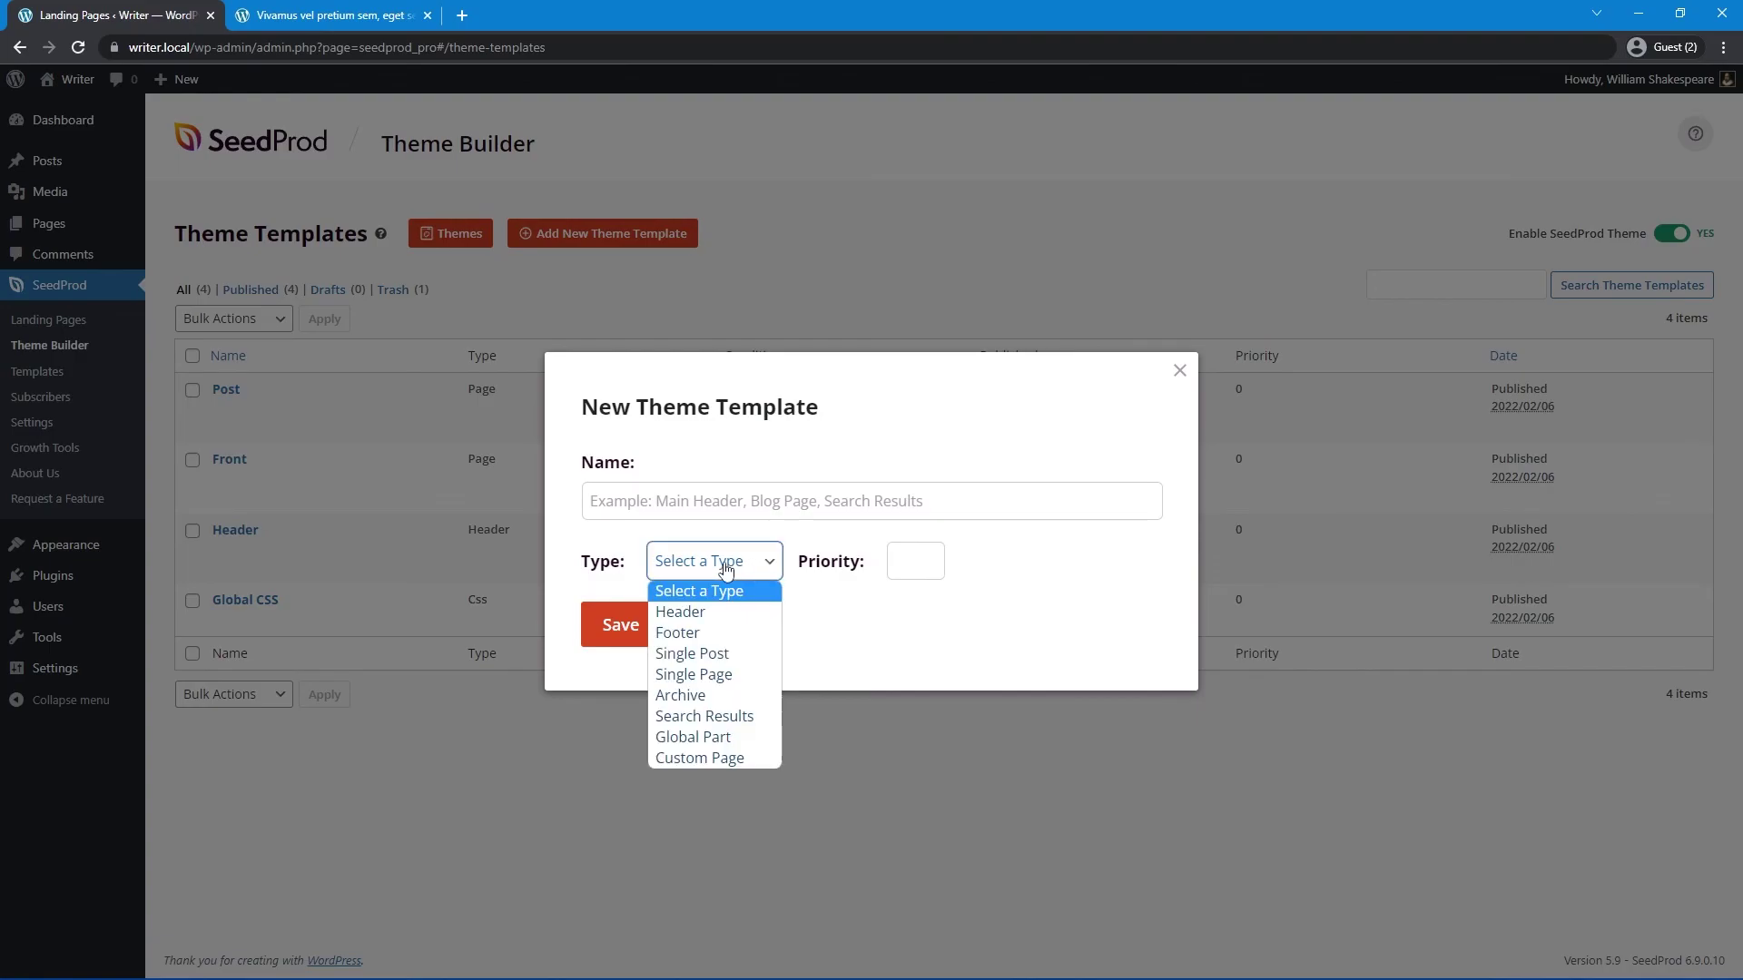
pyautogui.click(839, 646)
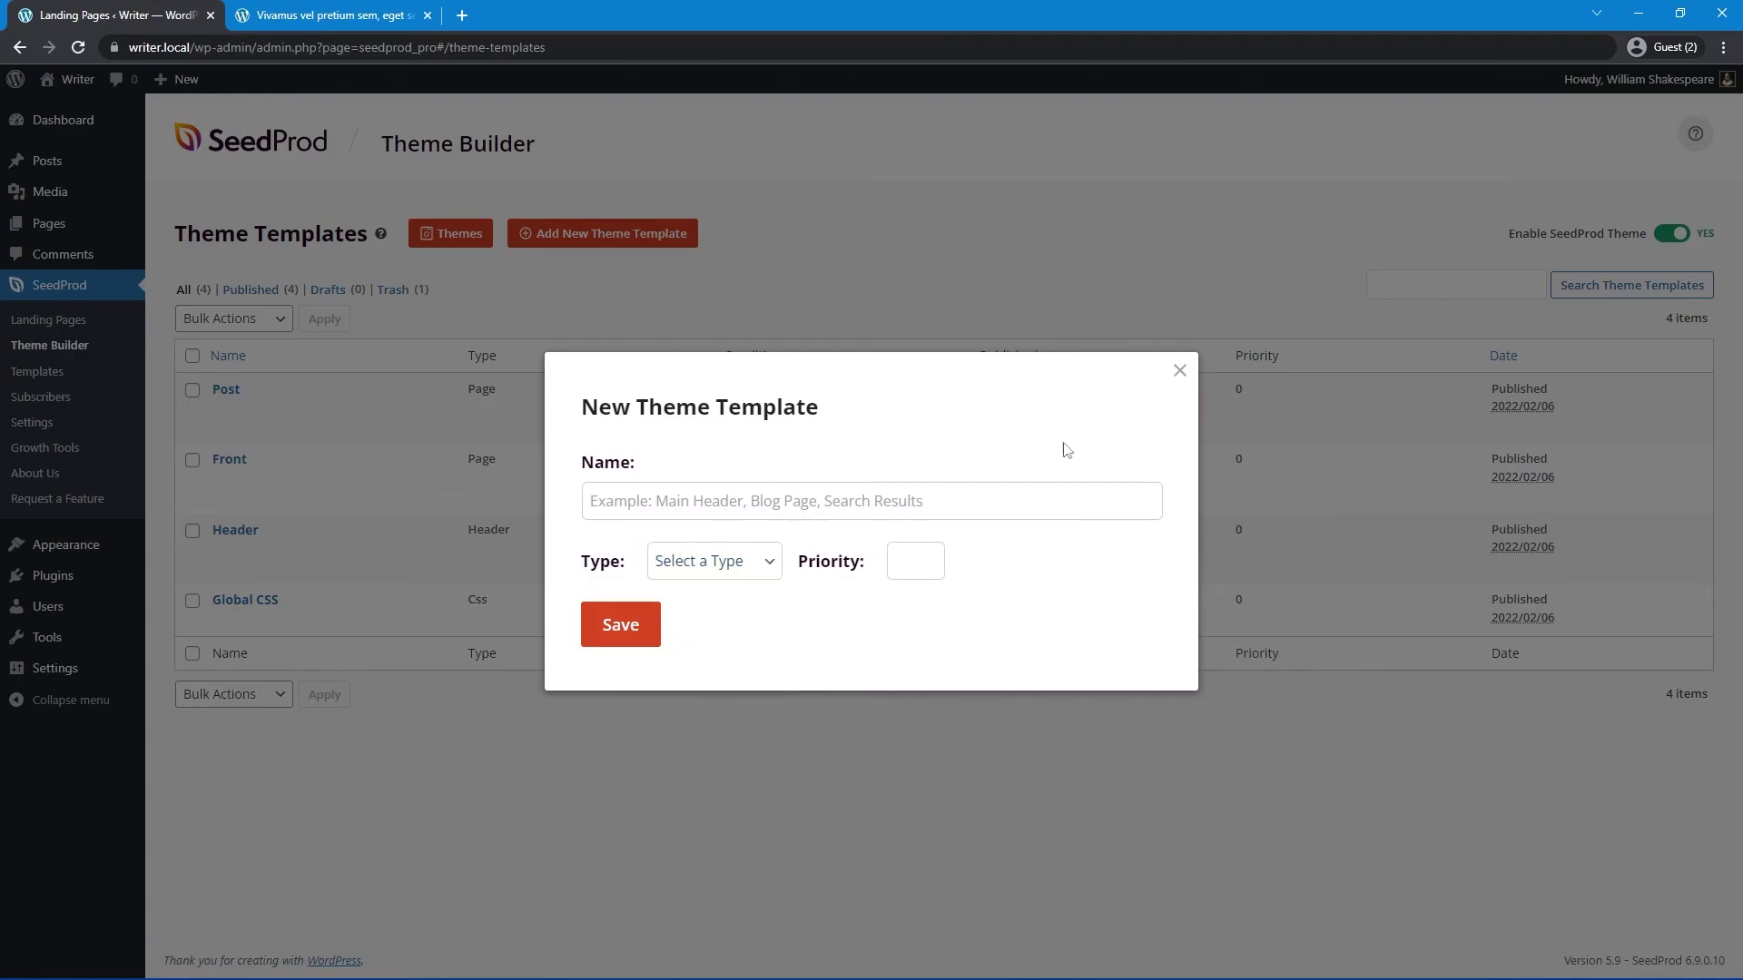
pyautogui.click(1179, 371)
pyautogui.click(324, 22)
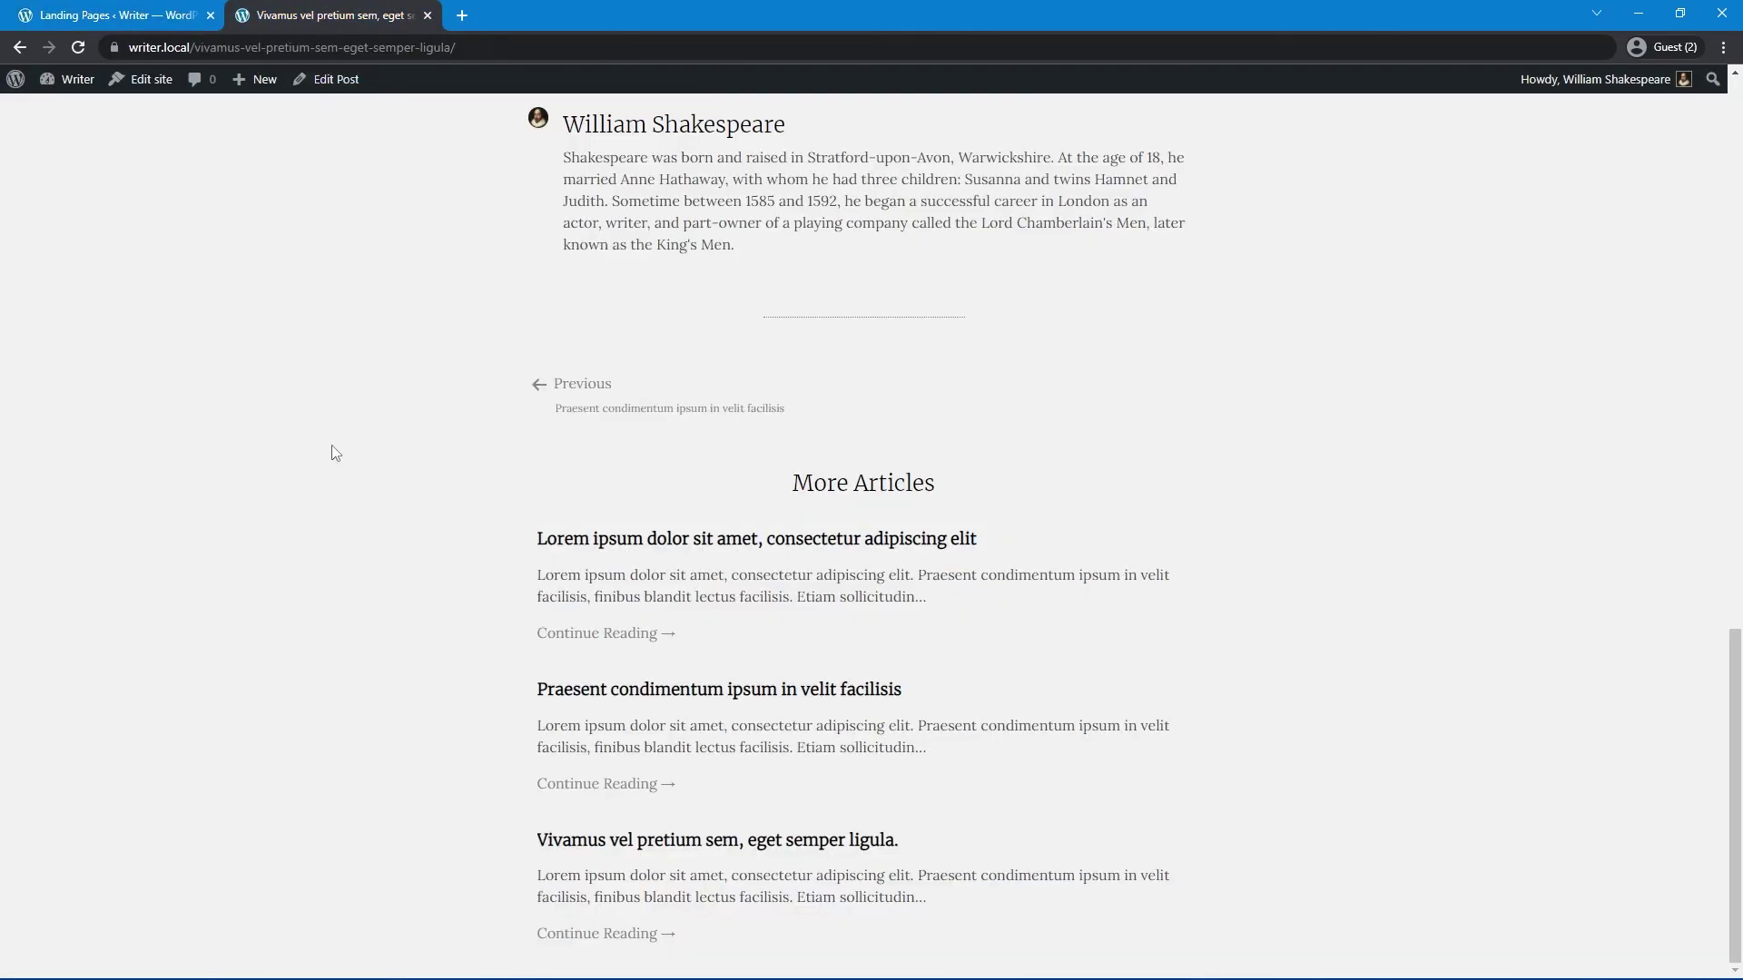